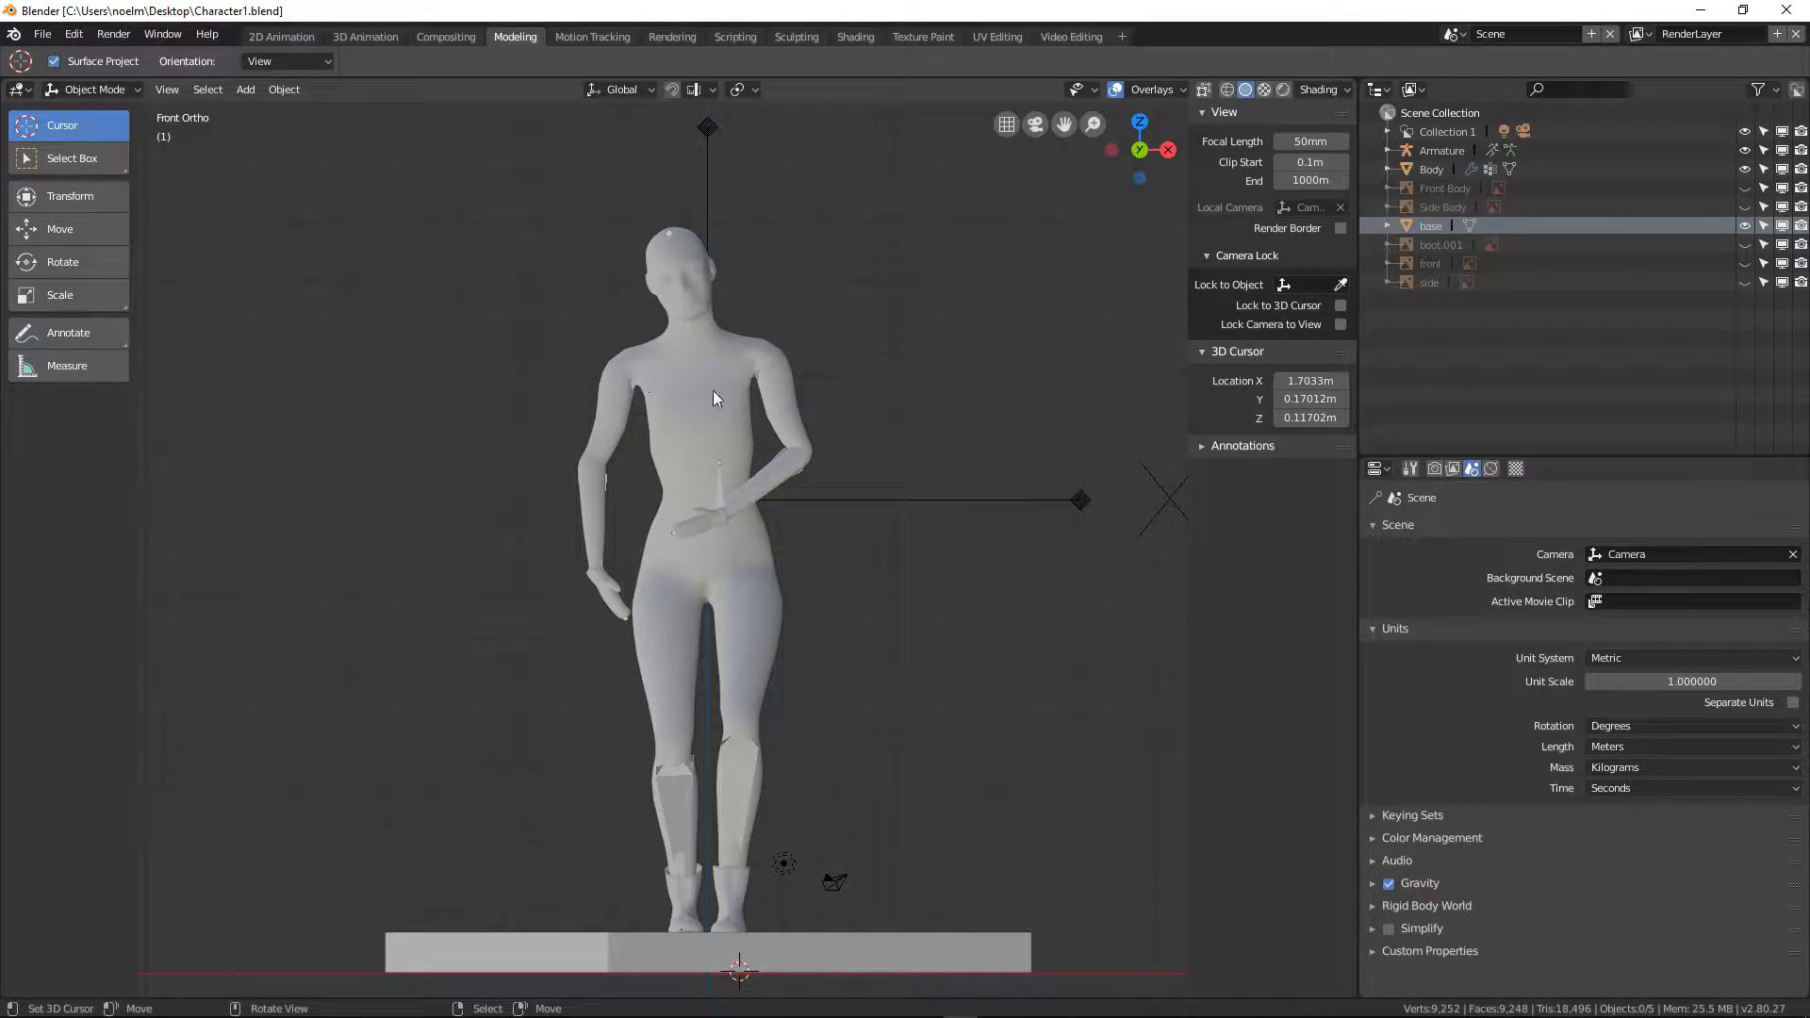
Clear the location and rotation of all the armature's bones in Pose Mode to restore the T-pose
{"action": "left_click", "coordinate": [716, 488]}
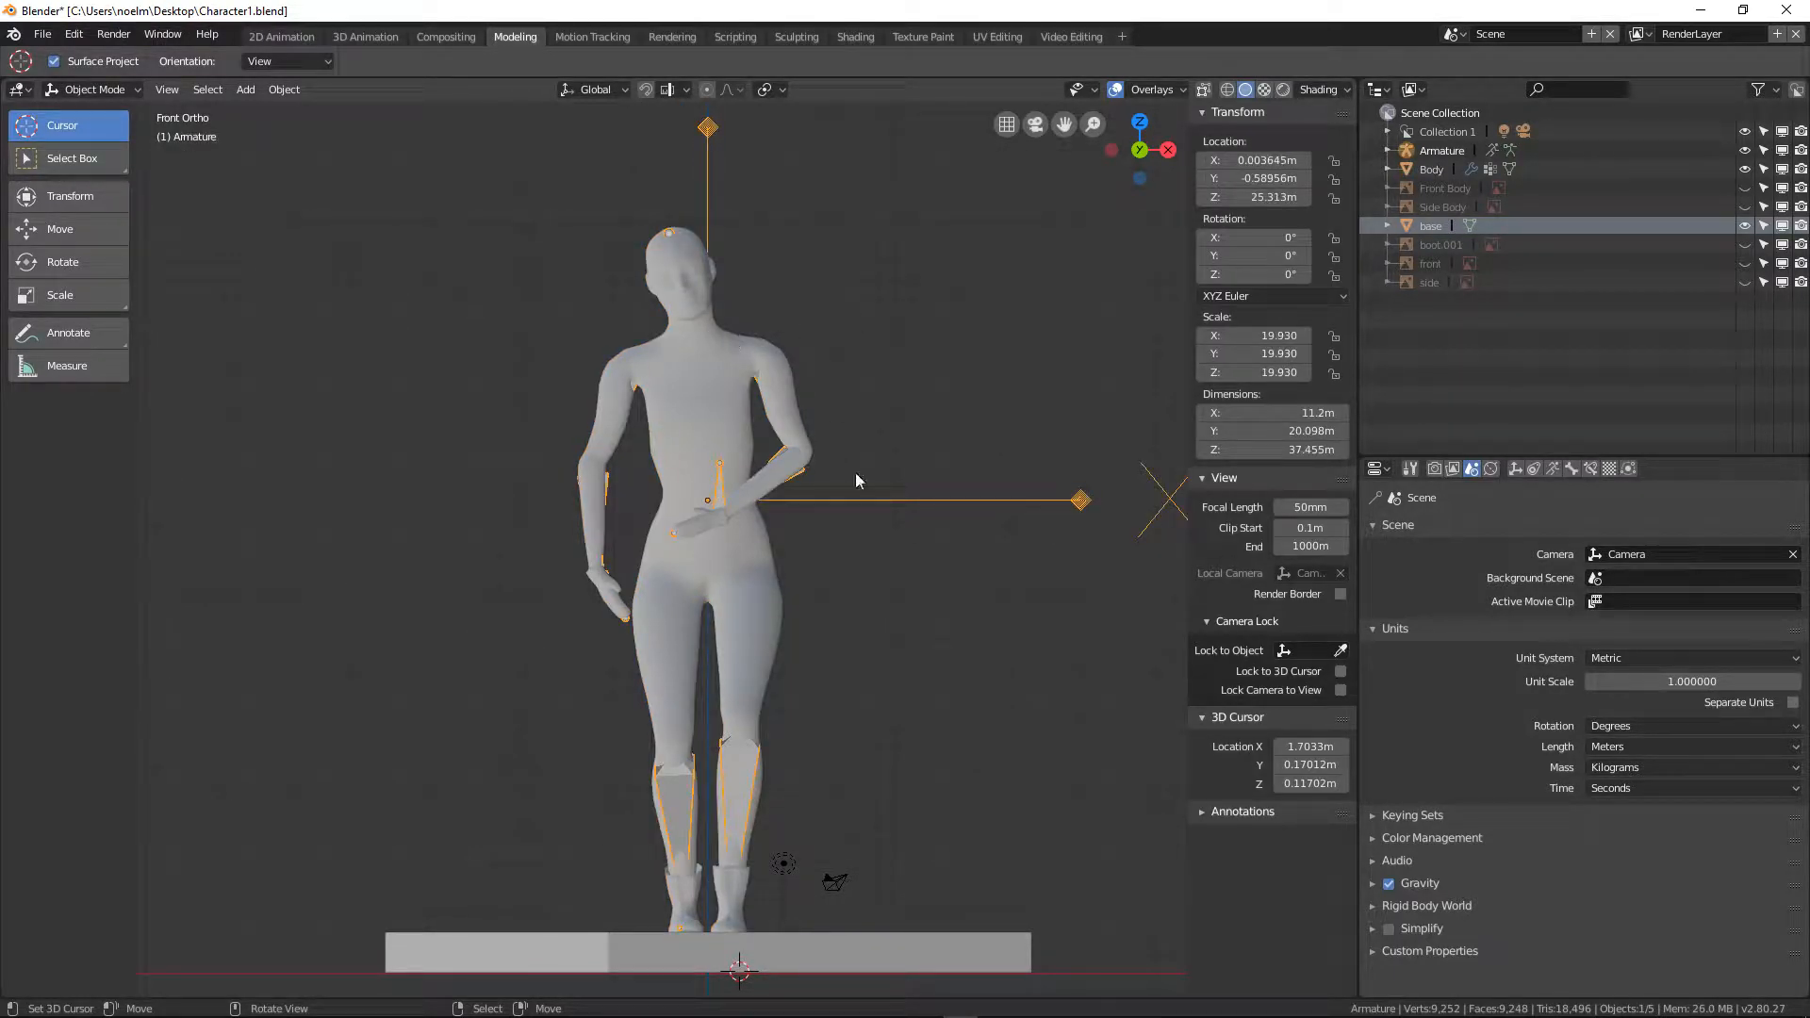
{"action": "left_click", "coordinate": [91, 88]}
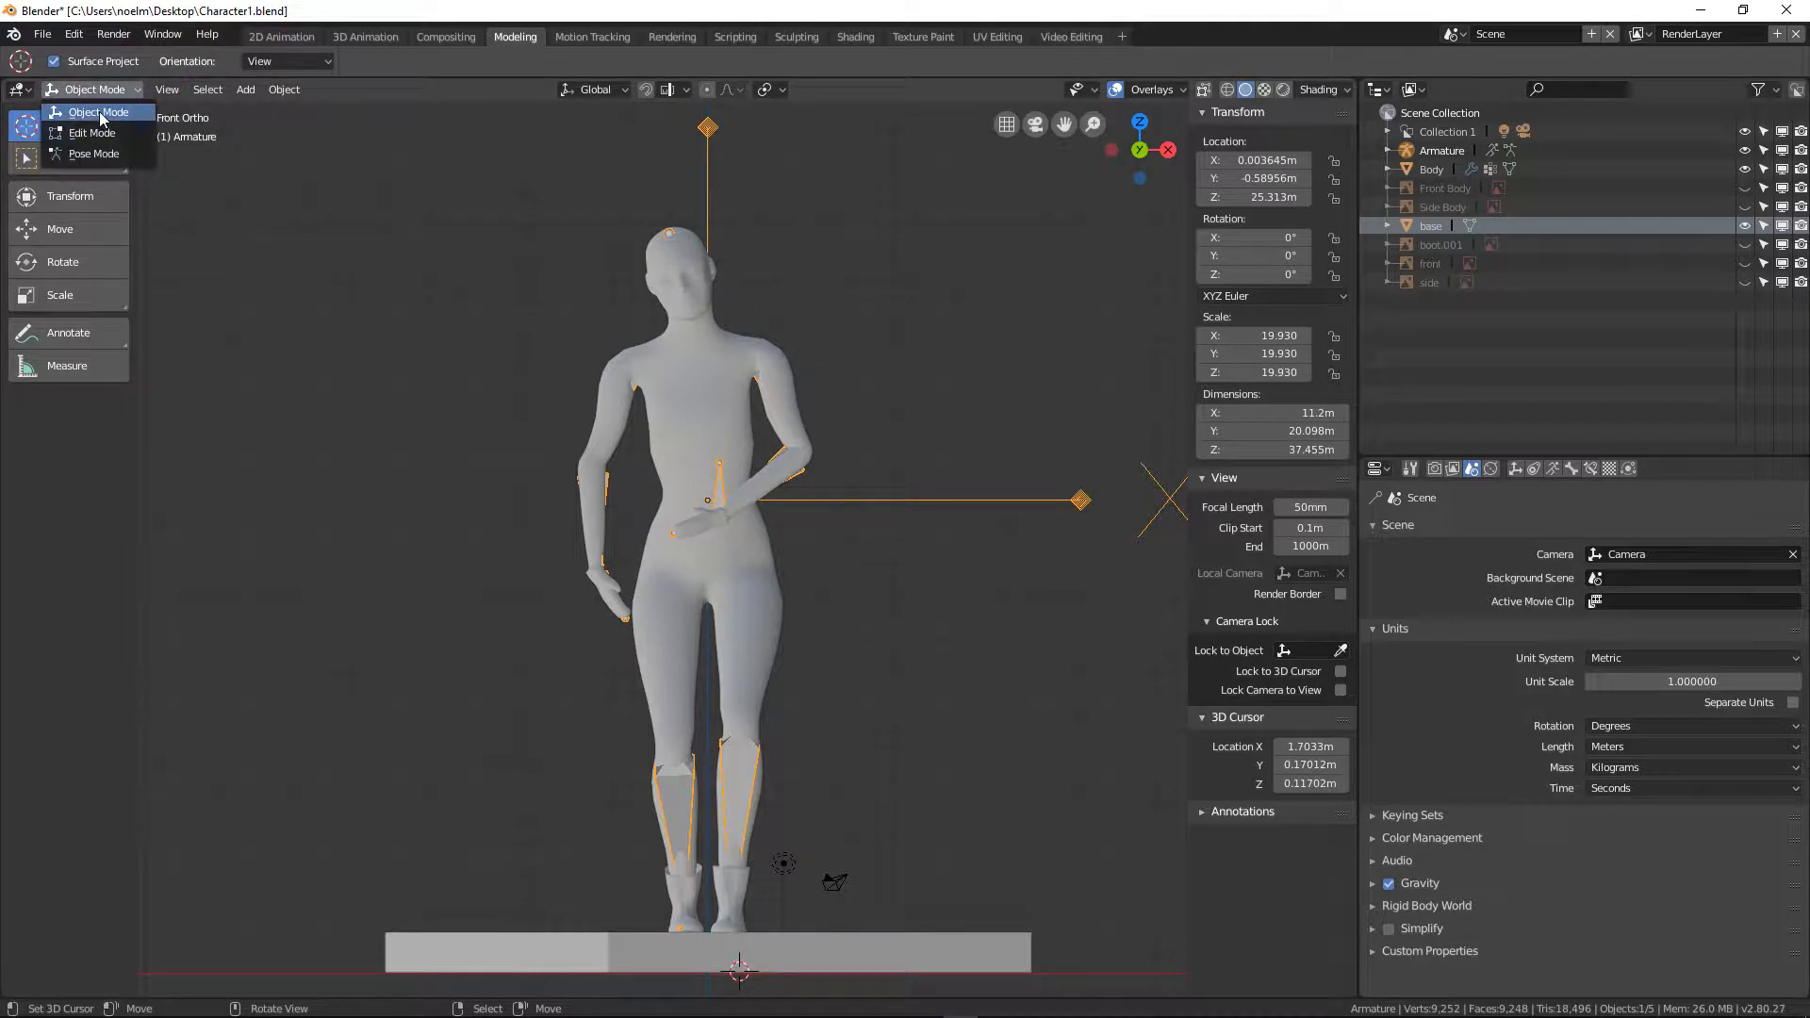
{"action": "left_click", "coordinate": [98, 155]}
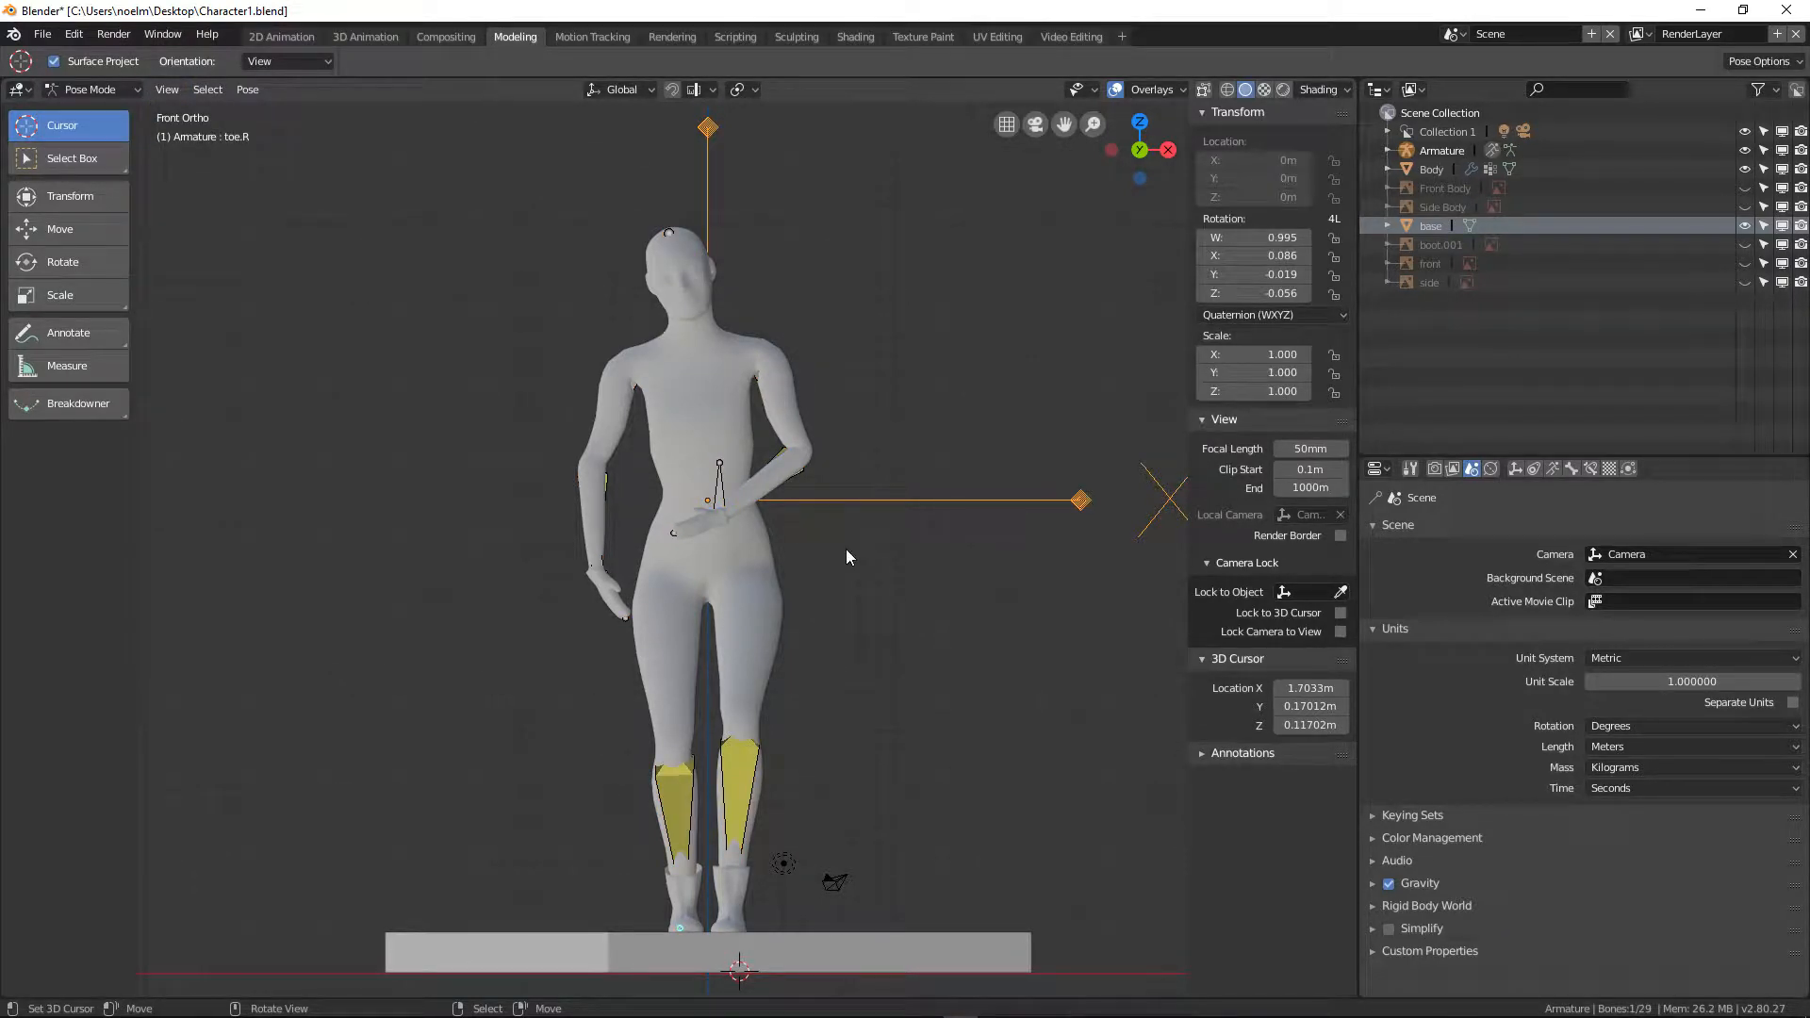
{"action": "key", "text": "a"}
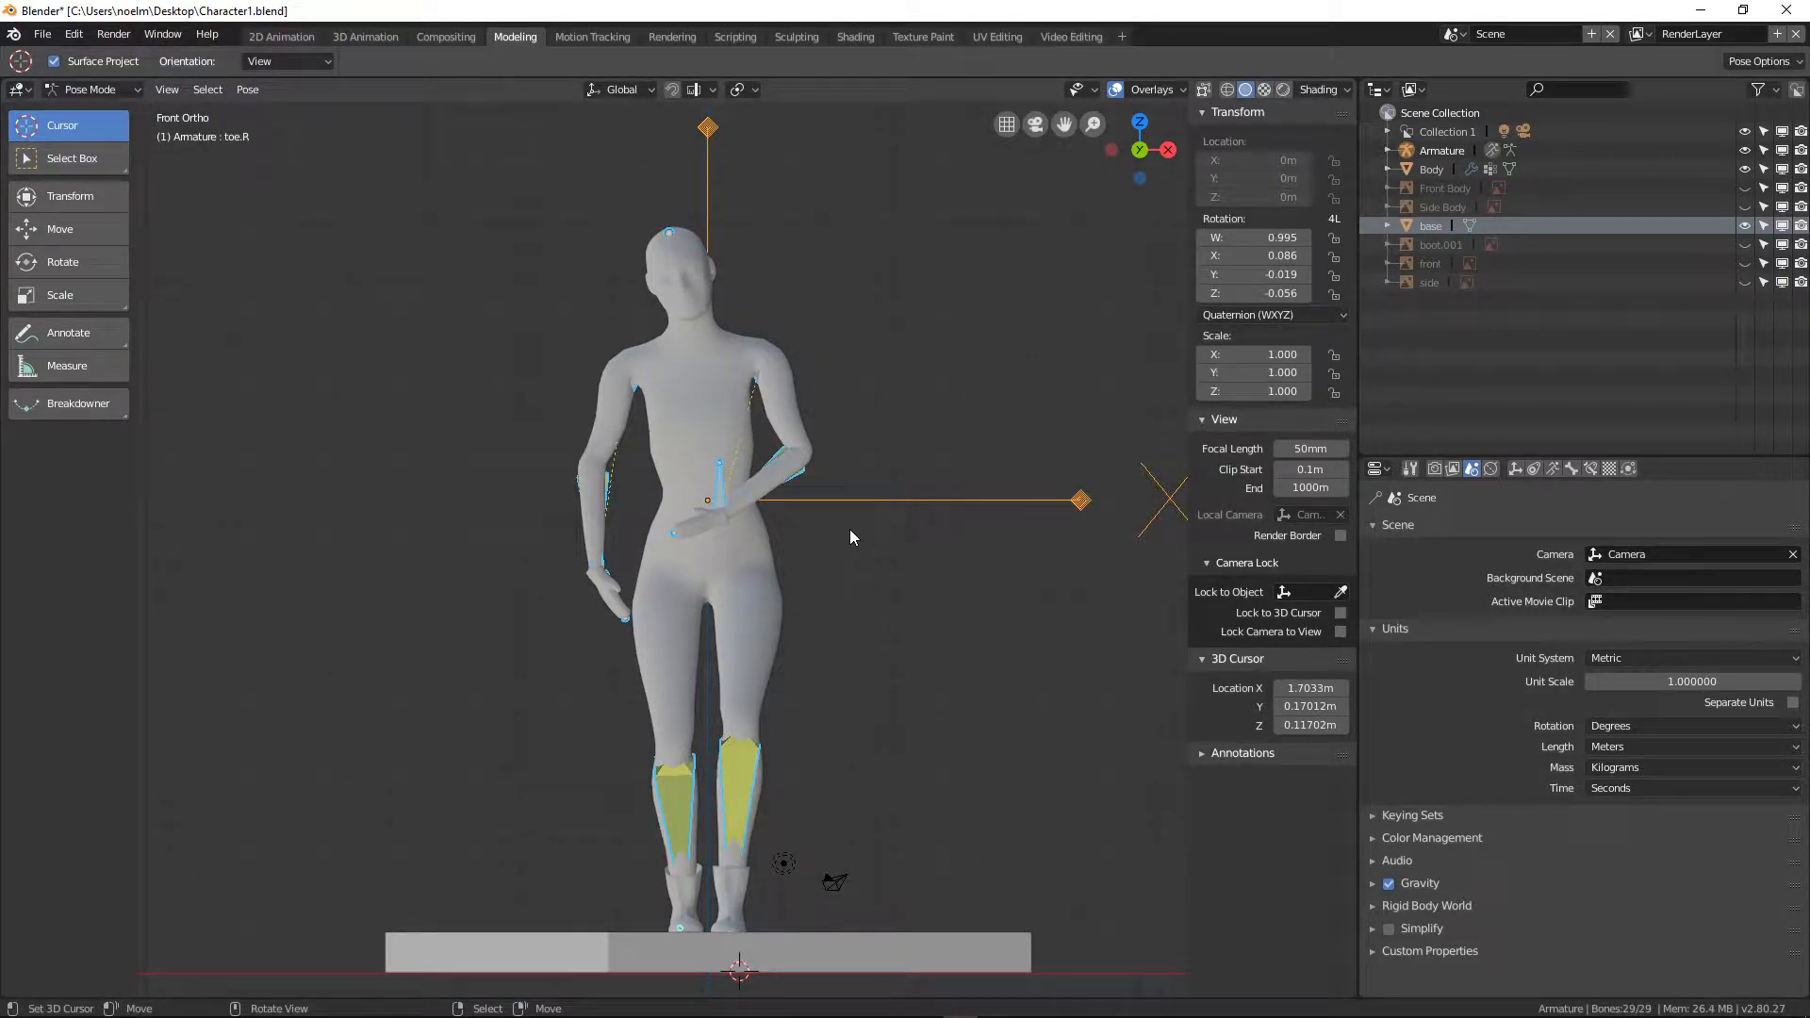
{"action": "key", "text": "alt+g"}
{"action": "key", "text": "alt+r"}
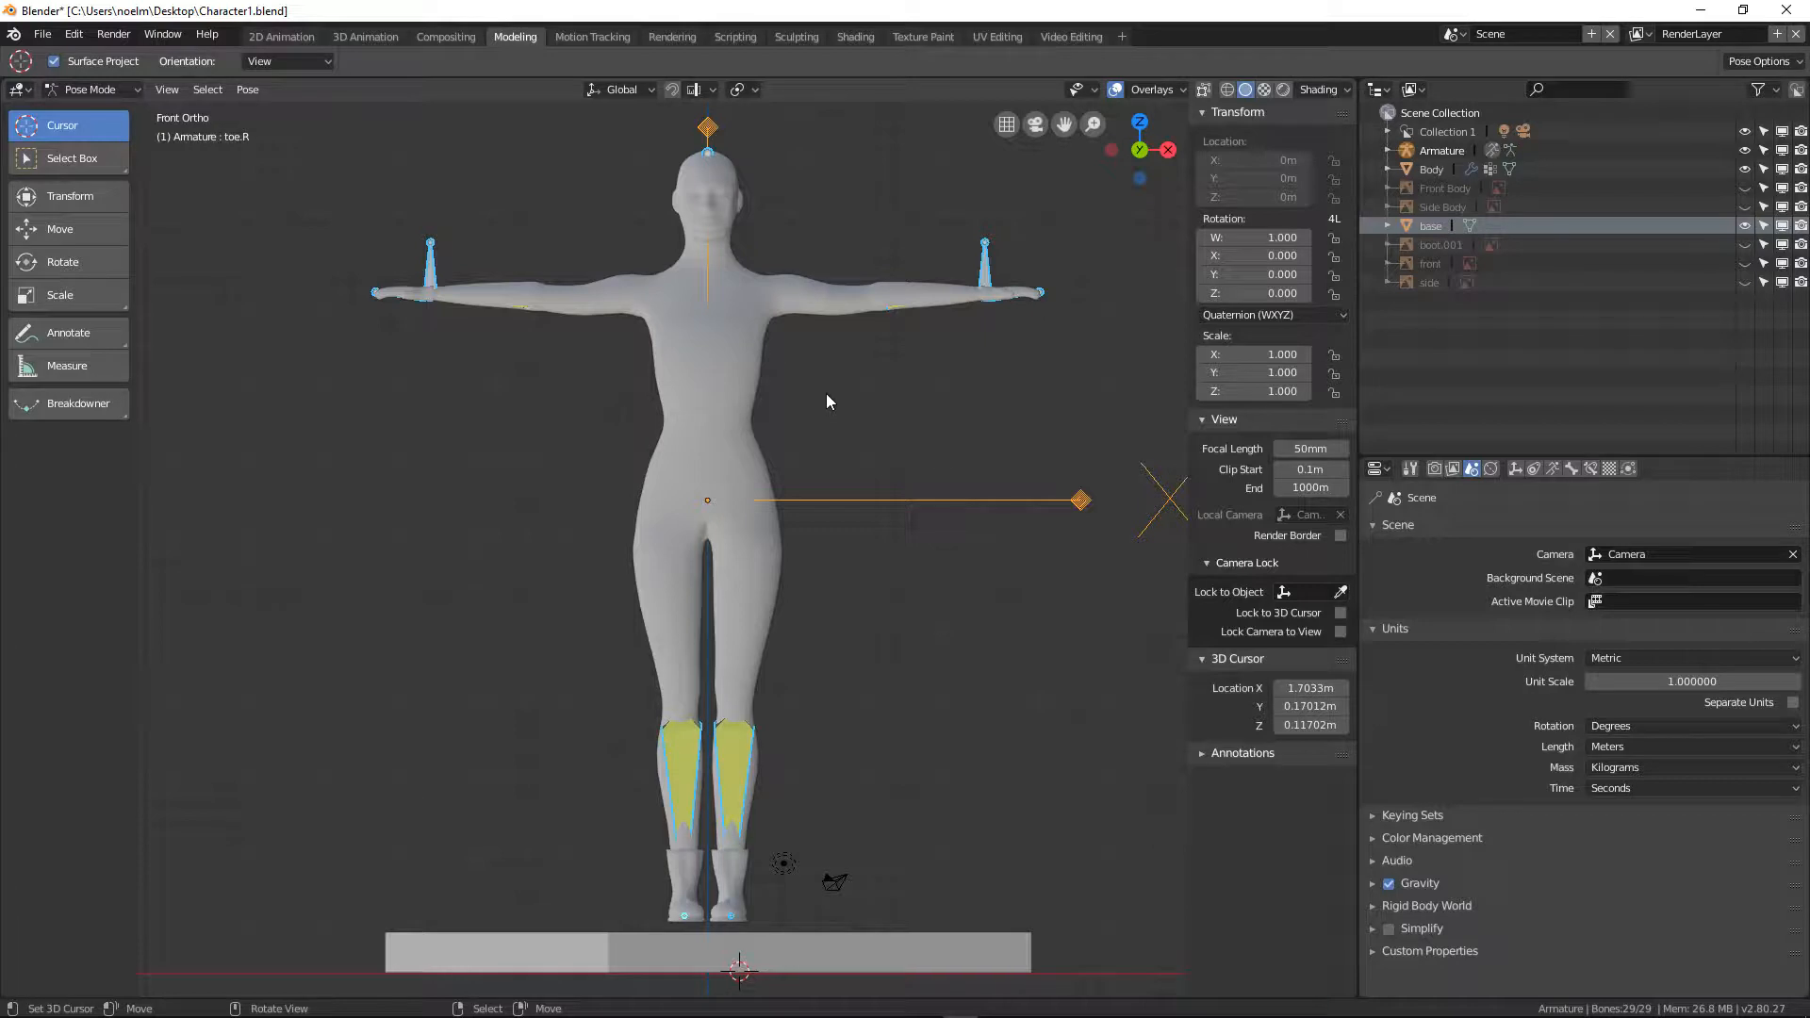
Return the armature to Object Mode and hide it in the viewport
{"action": "left_click", "coordinate": [91, 88]}
{"action": "left_click", "coordinate": [98, 112]}
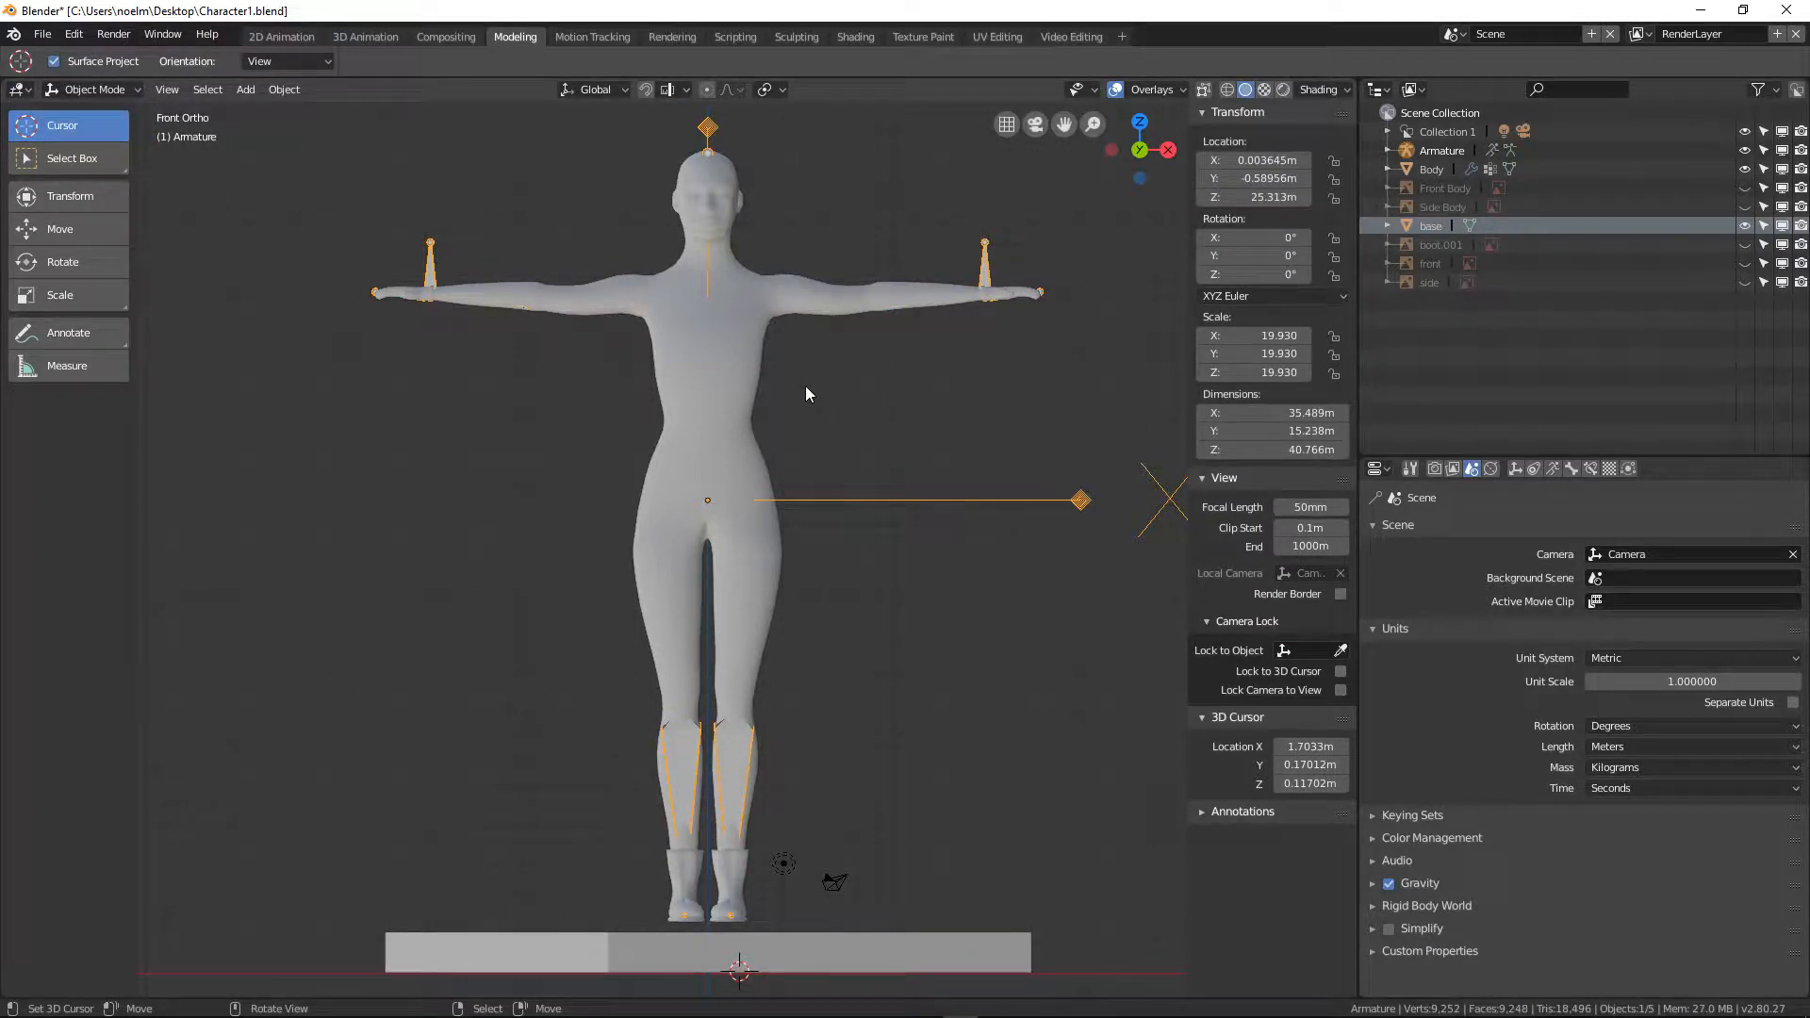
{"action": "key", "text": "h"}
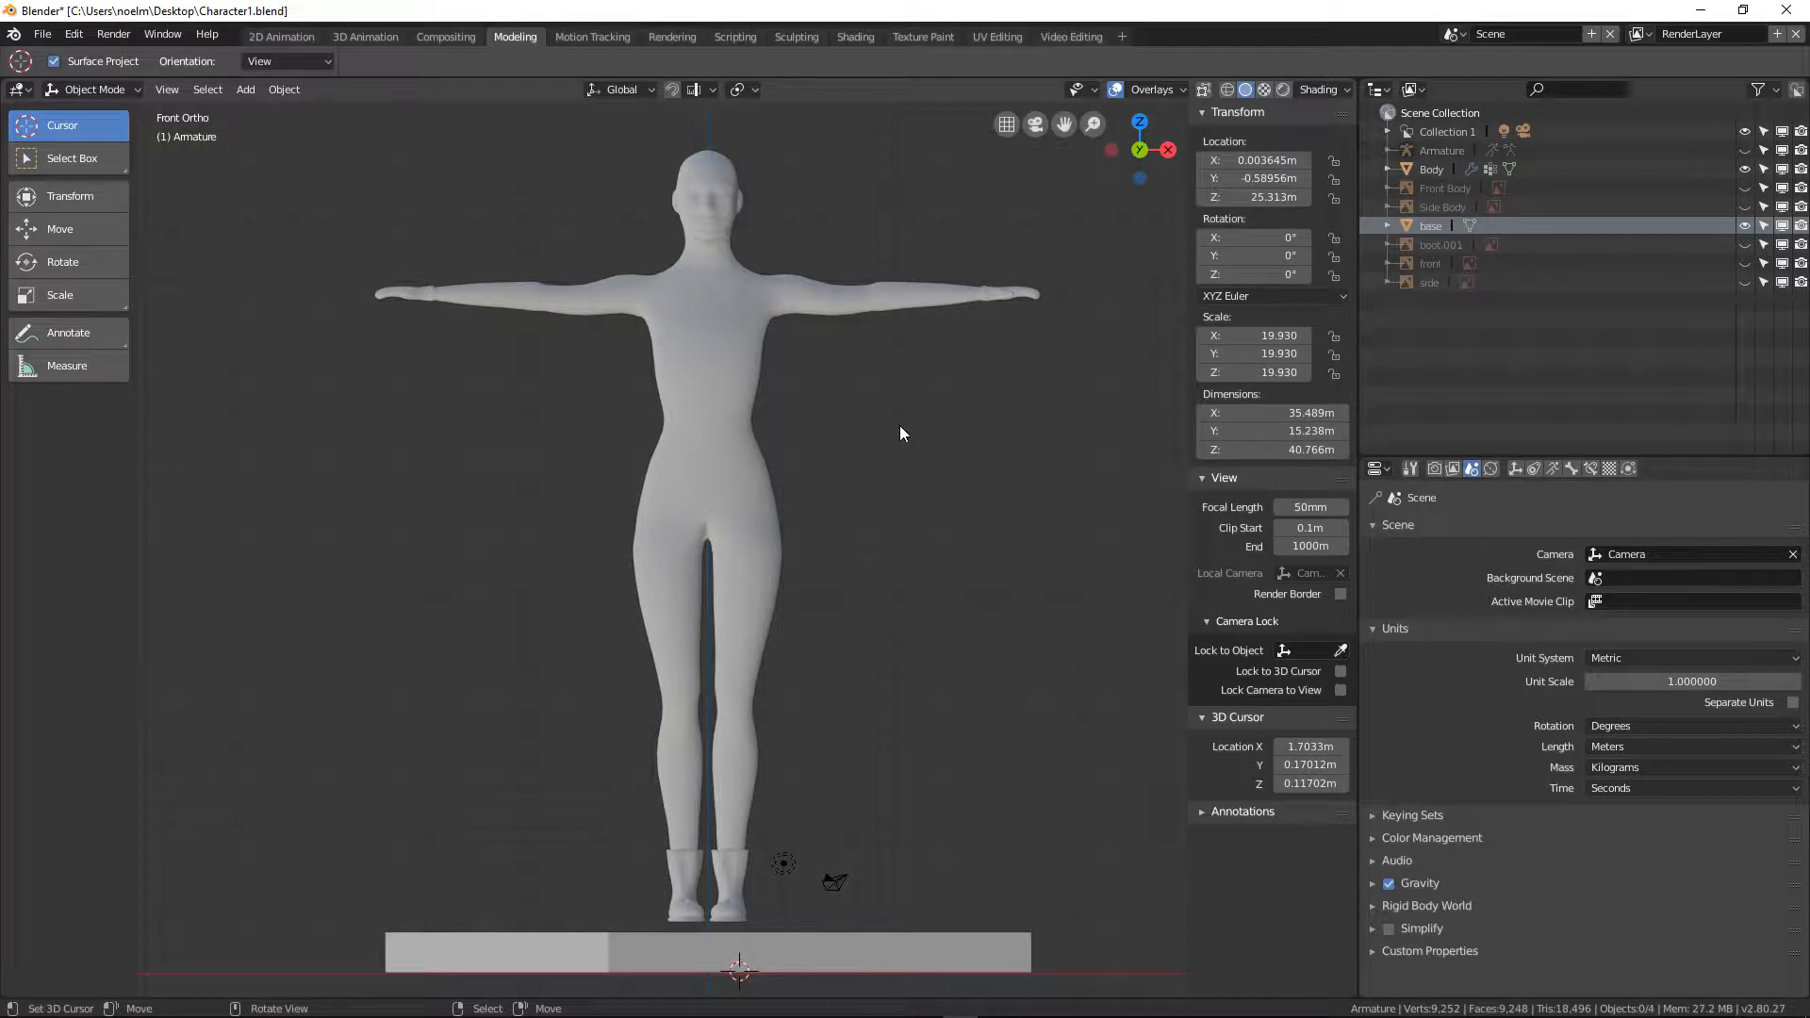
Open the Body mesh in Edit Mode and select all of its geometry
{"action": "left_click", "coordinate": [758, 343]}
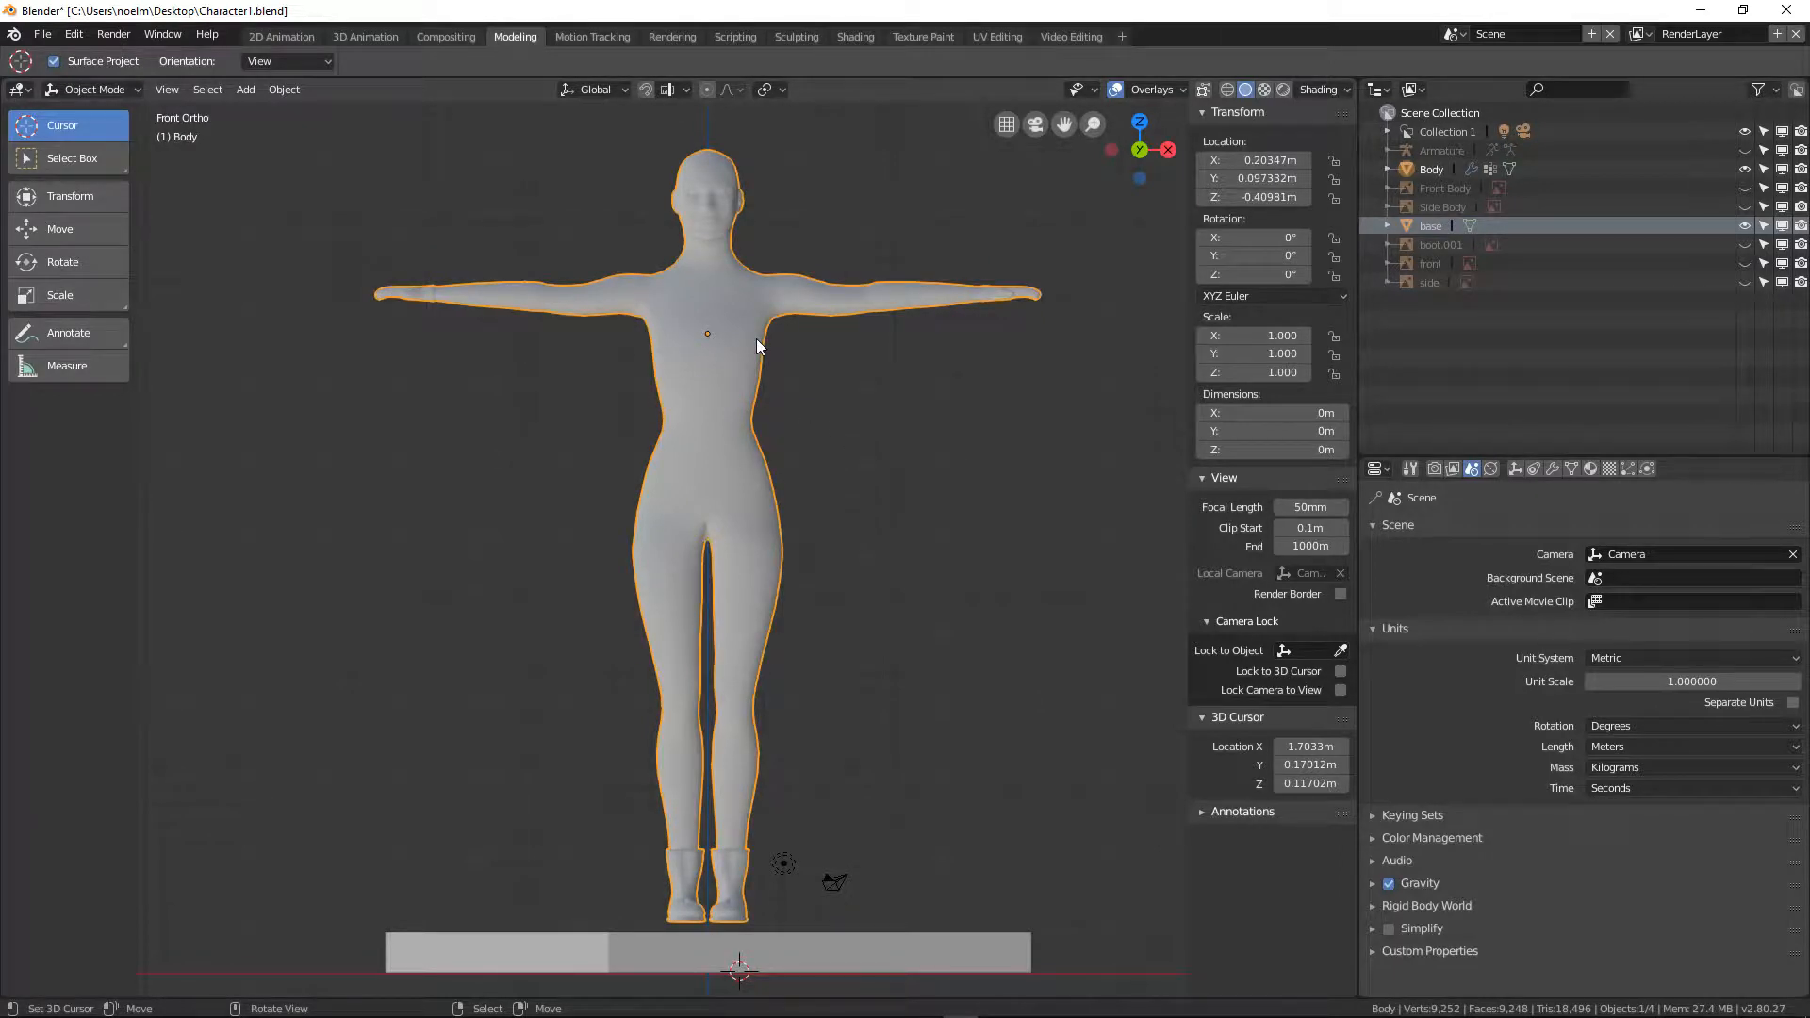
{"action": "scroll", "coordinate": [756, 338], "scroll_direction": "down", "scroll_amount": 2}
{"action": "scroll", "coordinate": [760, 432], "scroll_direction": "up", "scroll_amount": 1}
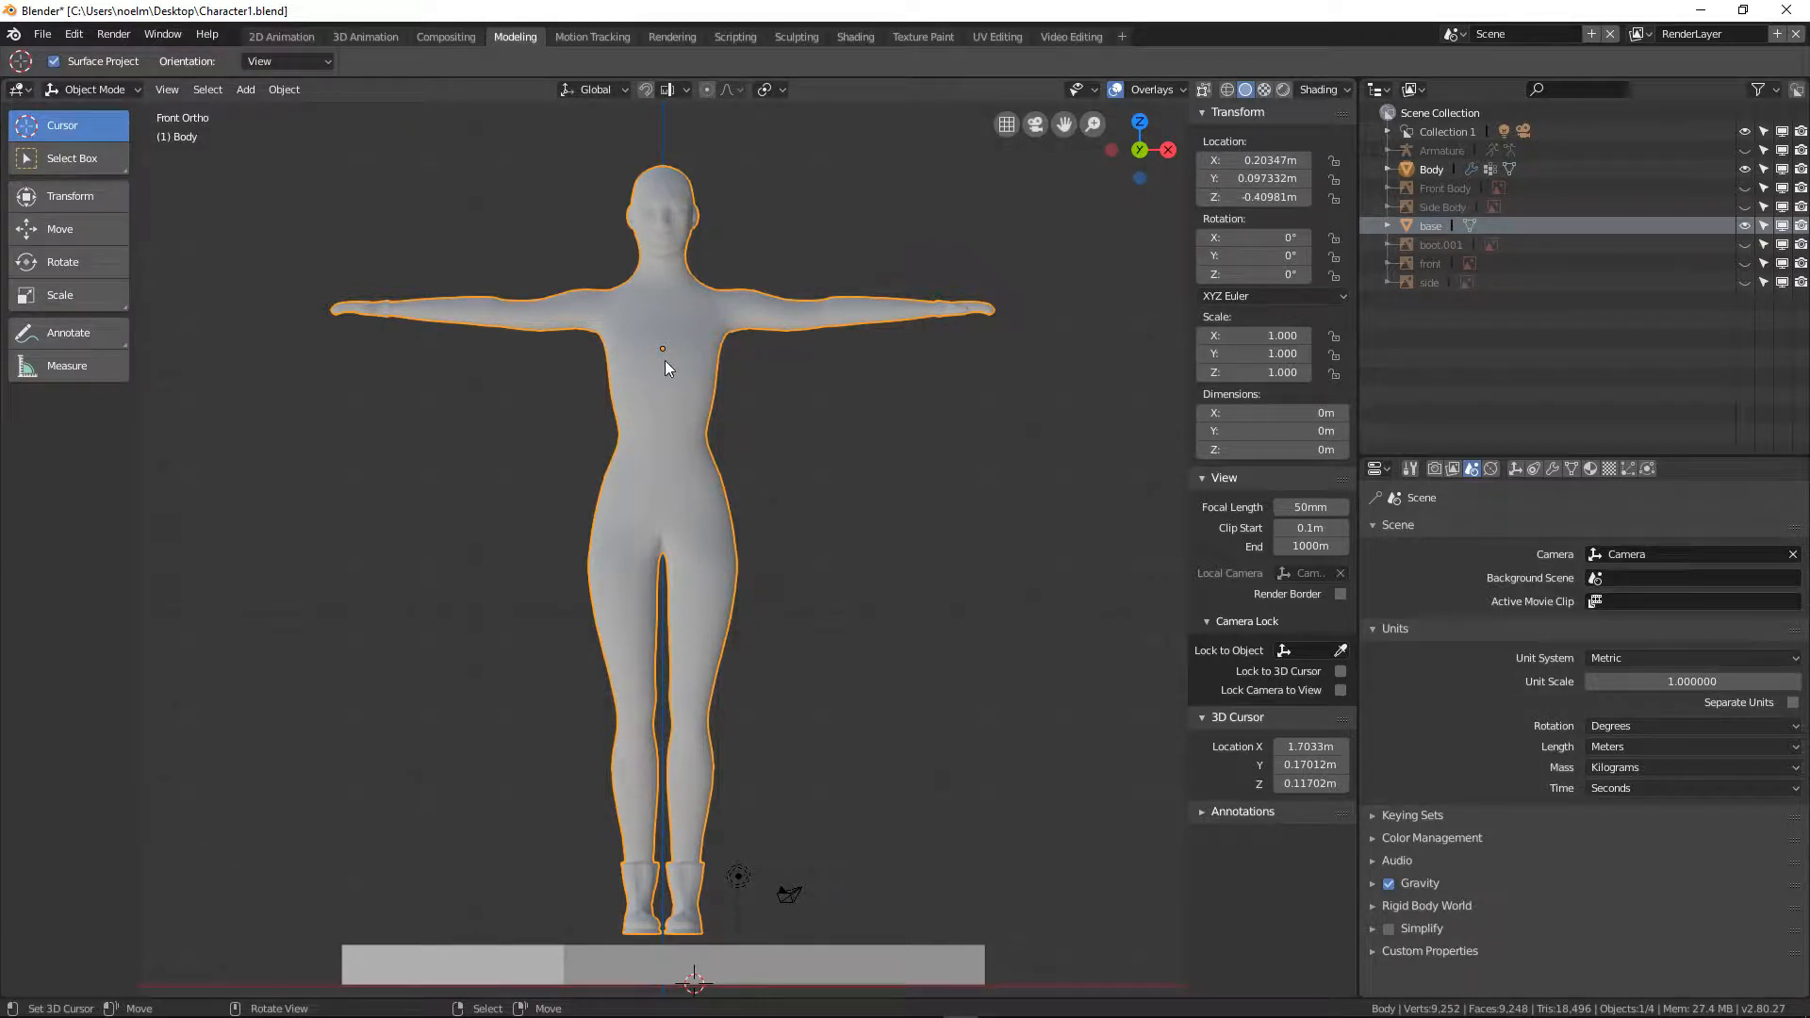
{"action": "key", "text": "Tab"}
{"action": "scroll", "coordinate": [777, 397], "scroll_direction": "up", "scroll_amount": 6}
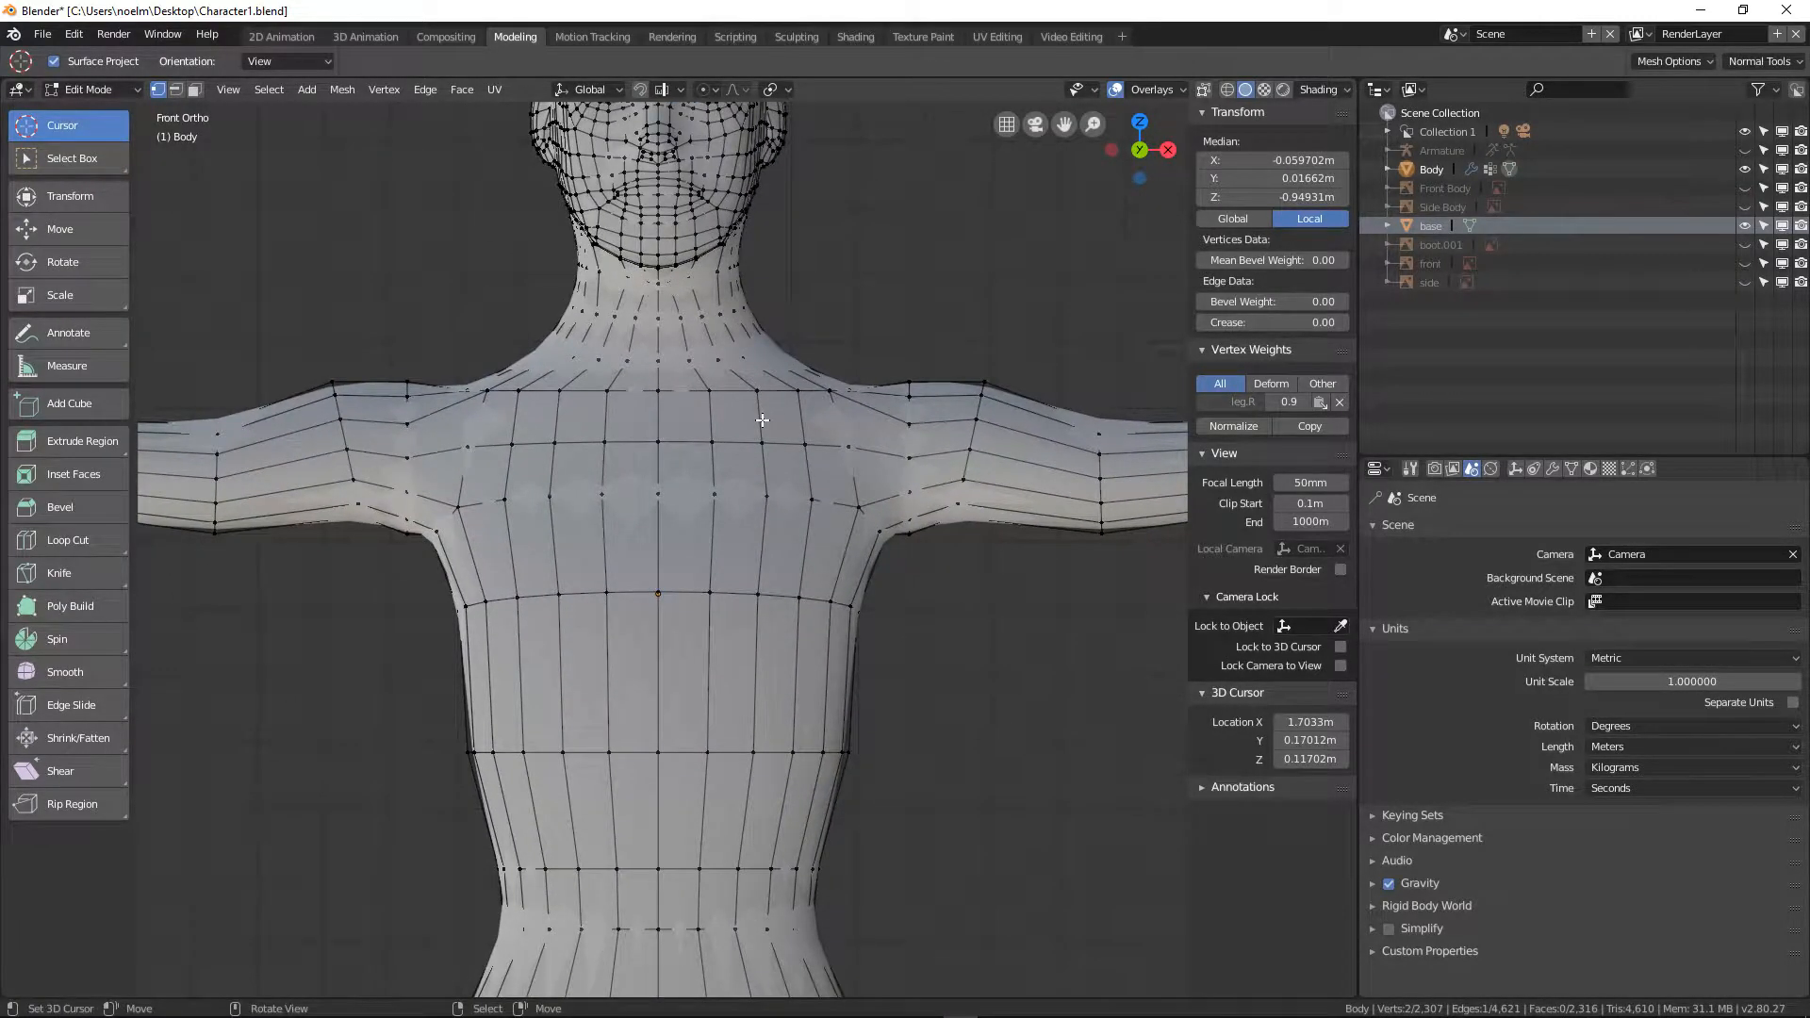
{"action": "key", "text": "a"}
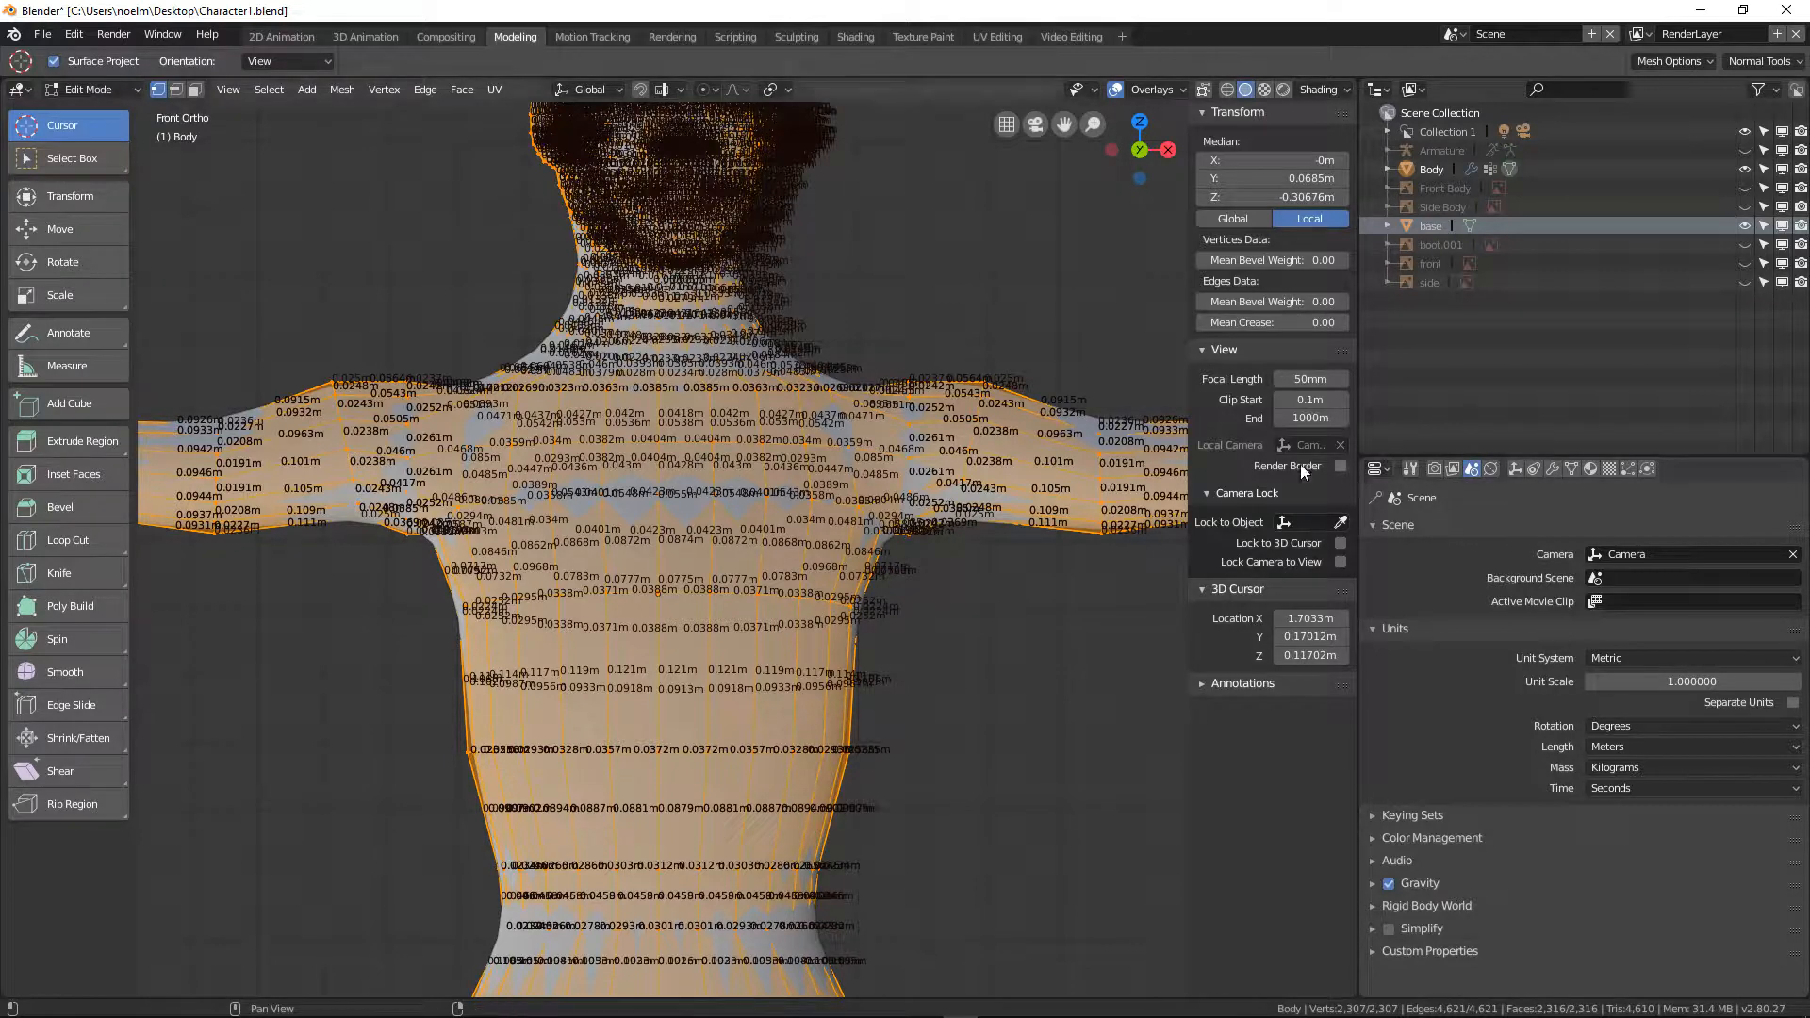
Turn off the Edge Length measurement overlay for the selected mesh
{"action": "left_click", "coordinate": [1165, 92]}
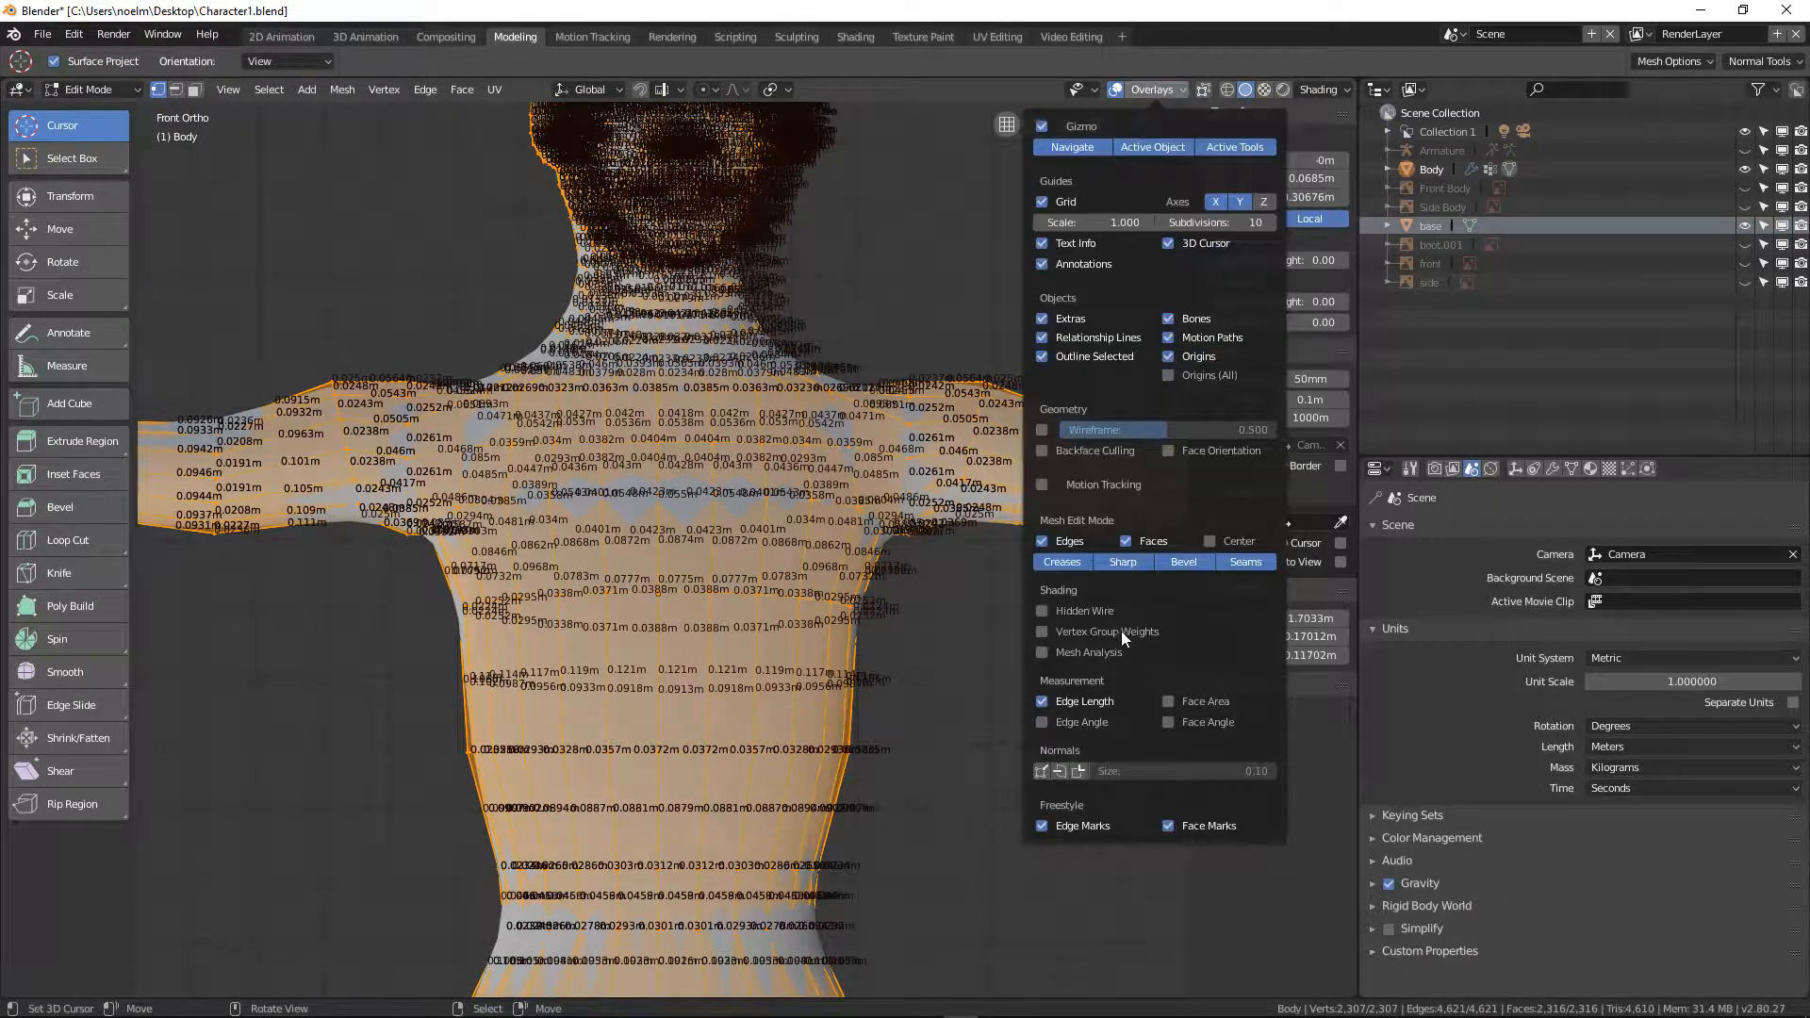
{"action": "left_click", "coordinate": [1042, 701]}
{"action": "left_click", "coordinate": [1151, 92]}
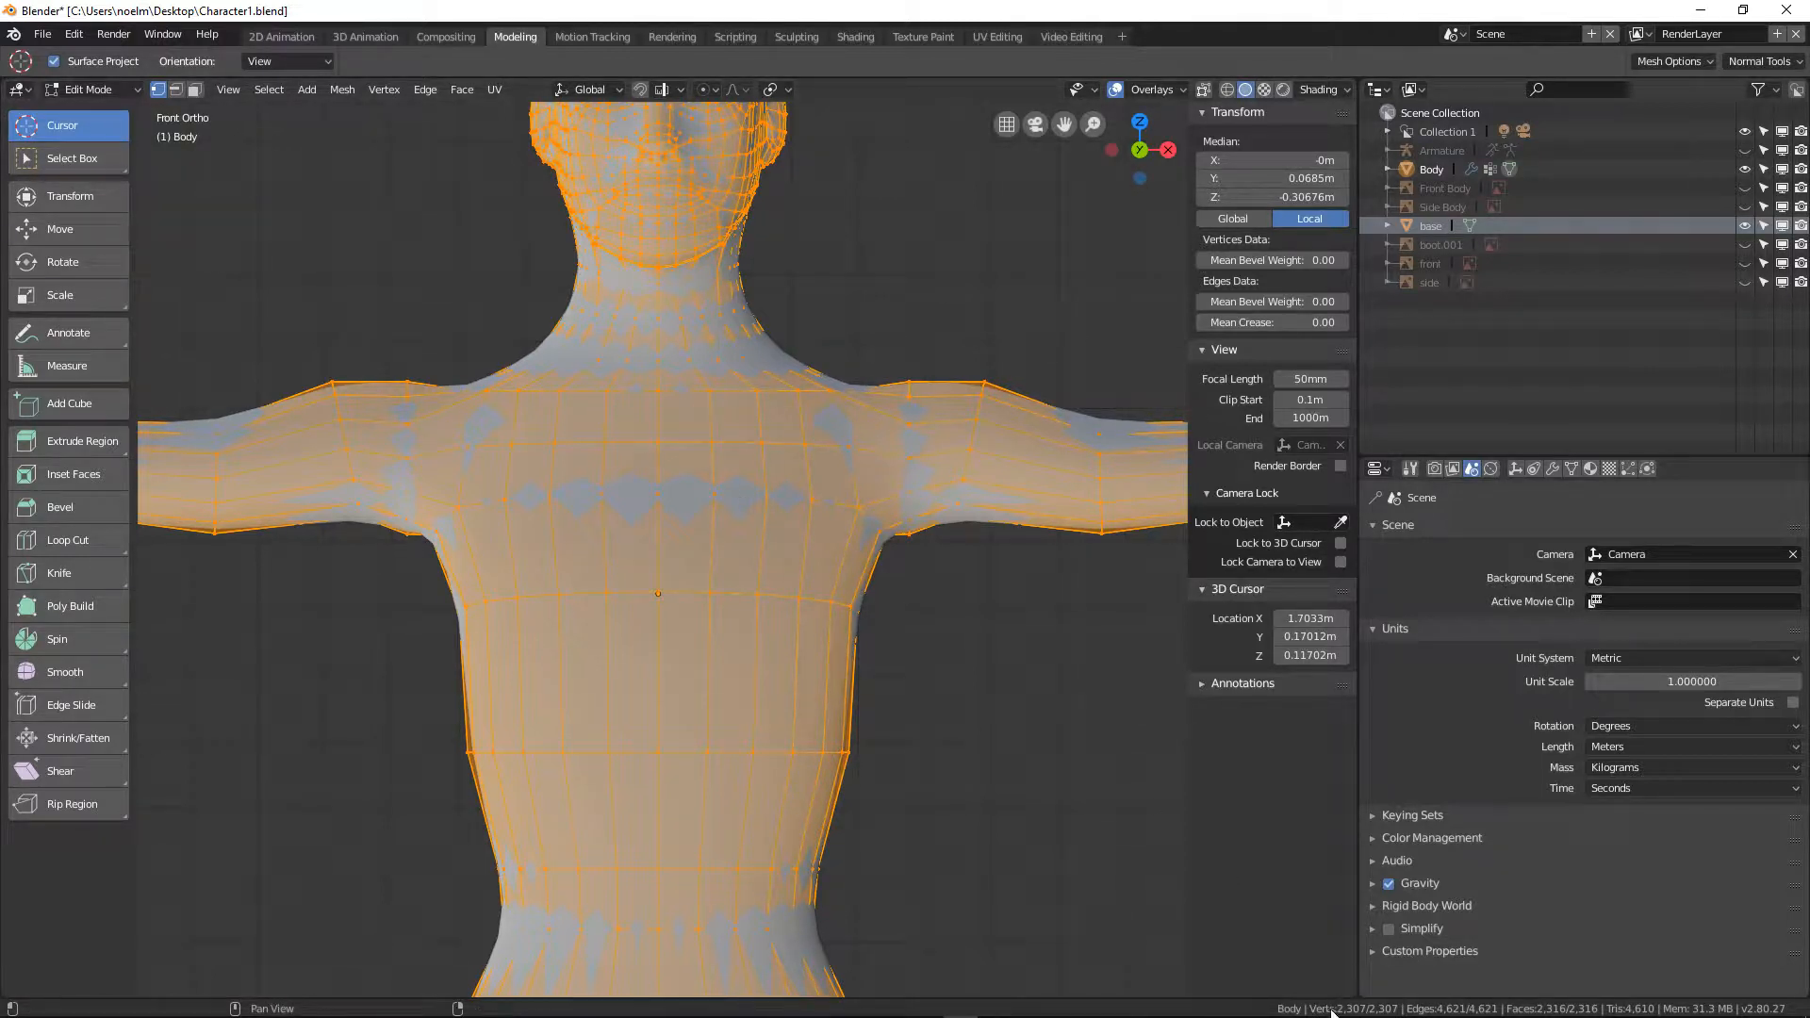
Return the Body to Object Mode, set its Subsurf viewport subdivisions to 2 and apply that modifier
{"action": "mouse_move", "coordinate": [1350, 987]}
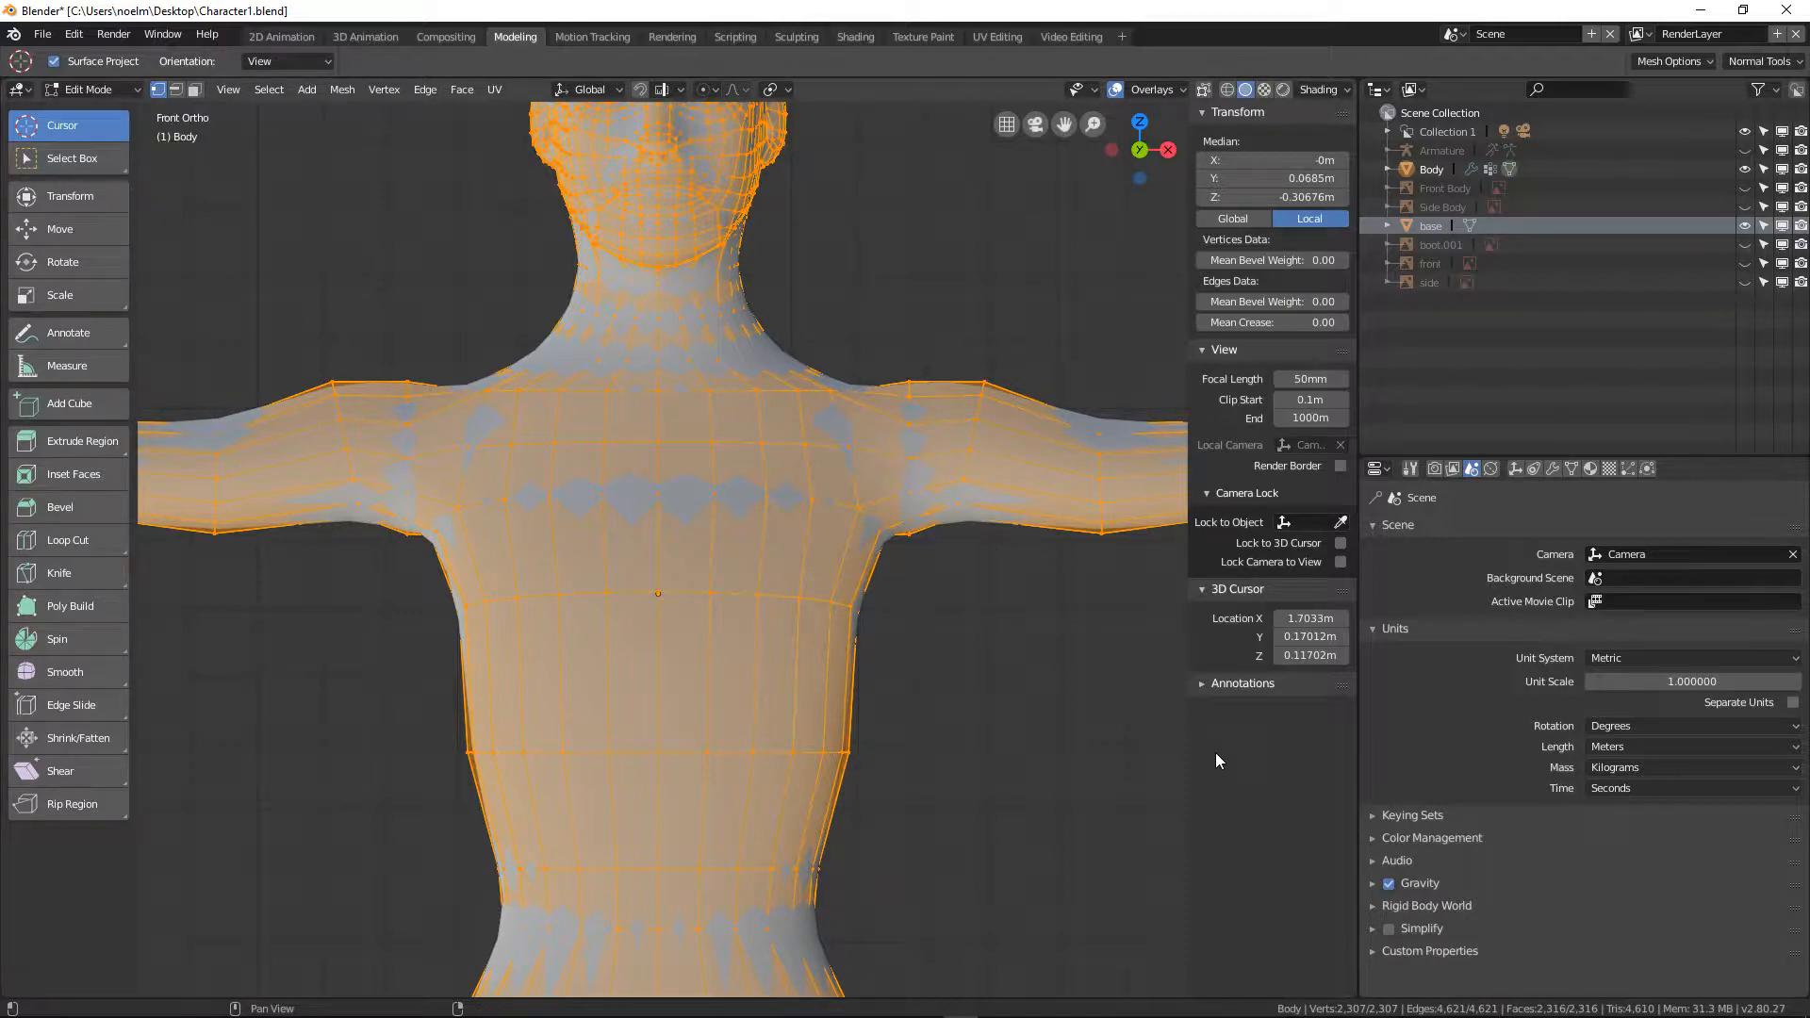
{"action": "scroll", "coordinate": [817, 447], "scroll_direction": "down", "scroll_amount": 3}
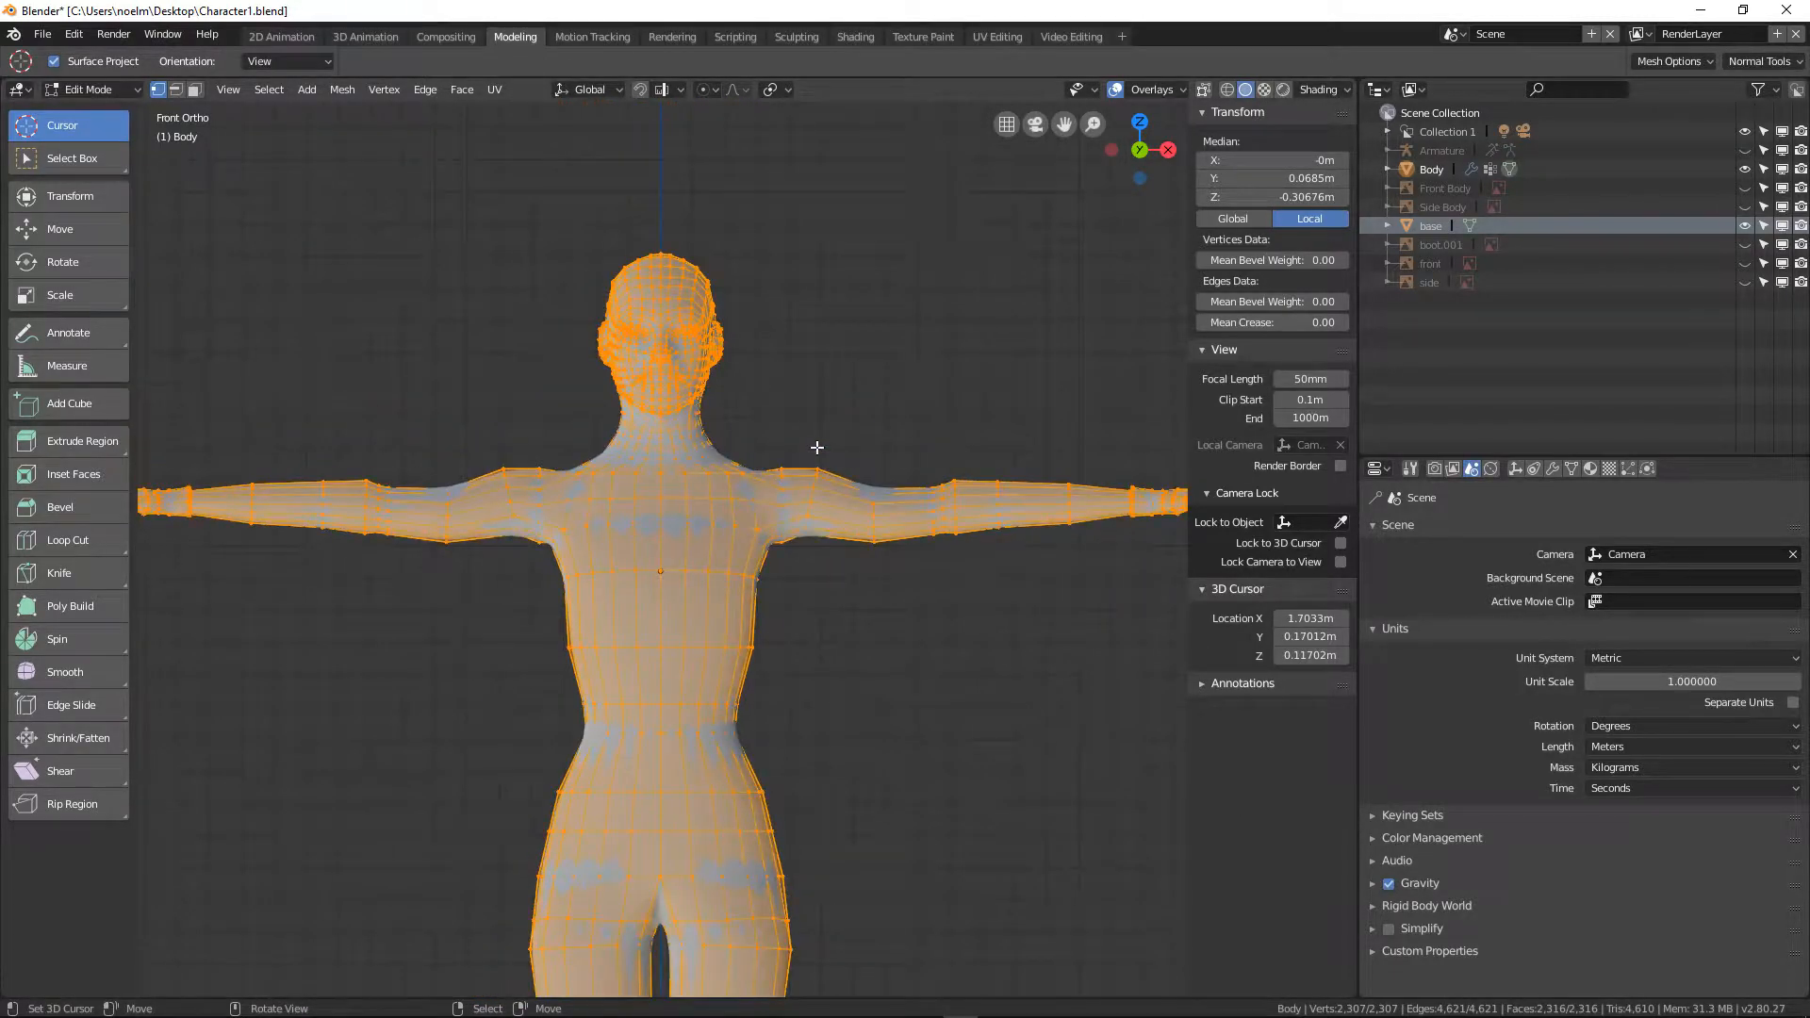
{"action": "scroll", "coordinate": [801, 503], "scroll_direction": "down", "scroll_amount": 1}
{"action": "middle_click_drag", "start_coordinate": [796, 619], "coordinate": [769, 369], "text": "shift"}
{"action": "scroll", "coordinate": [814, 457], "scroll_direction": "down", "scroll_amount": 1}
{"action": "scroll", "coordinate": [745, 471], "scroll_direction": "down", "scroll_amount": 2}
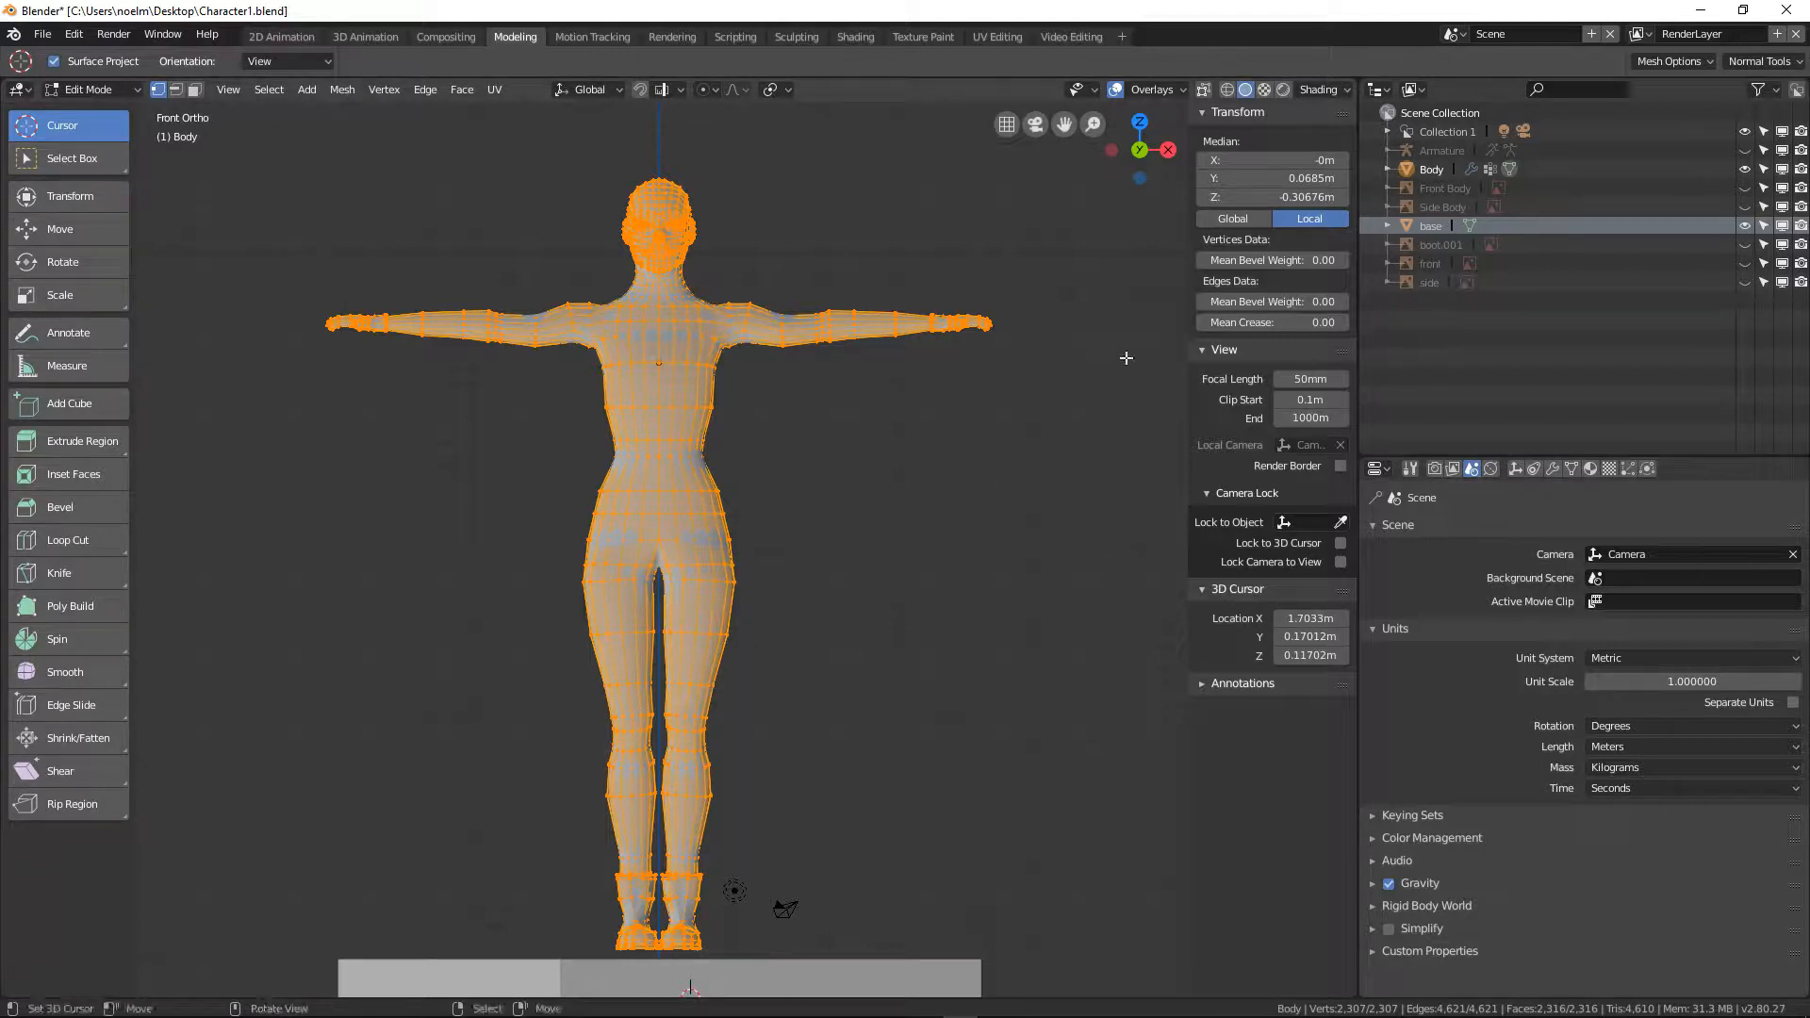
{"action": "left_click", "coordinate": [108, 89]}
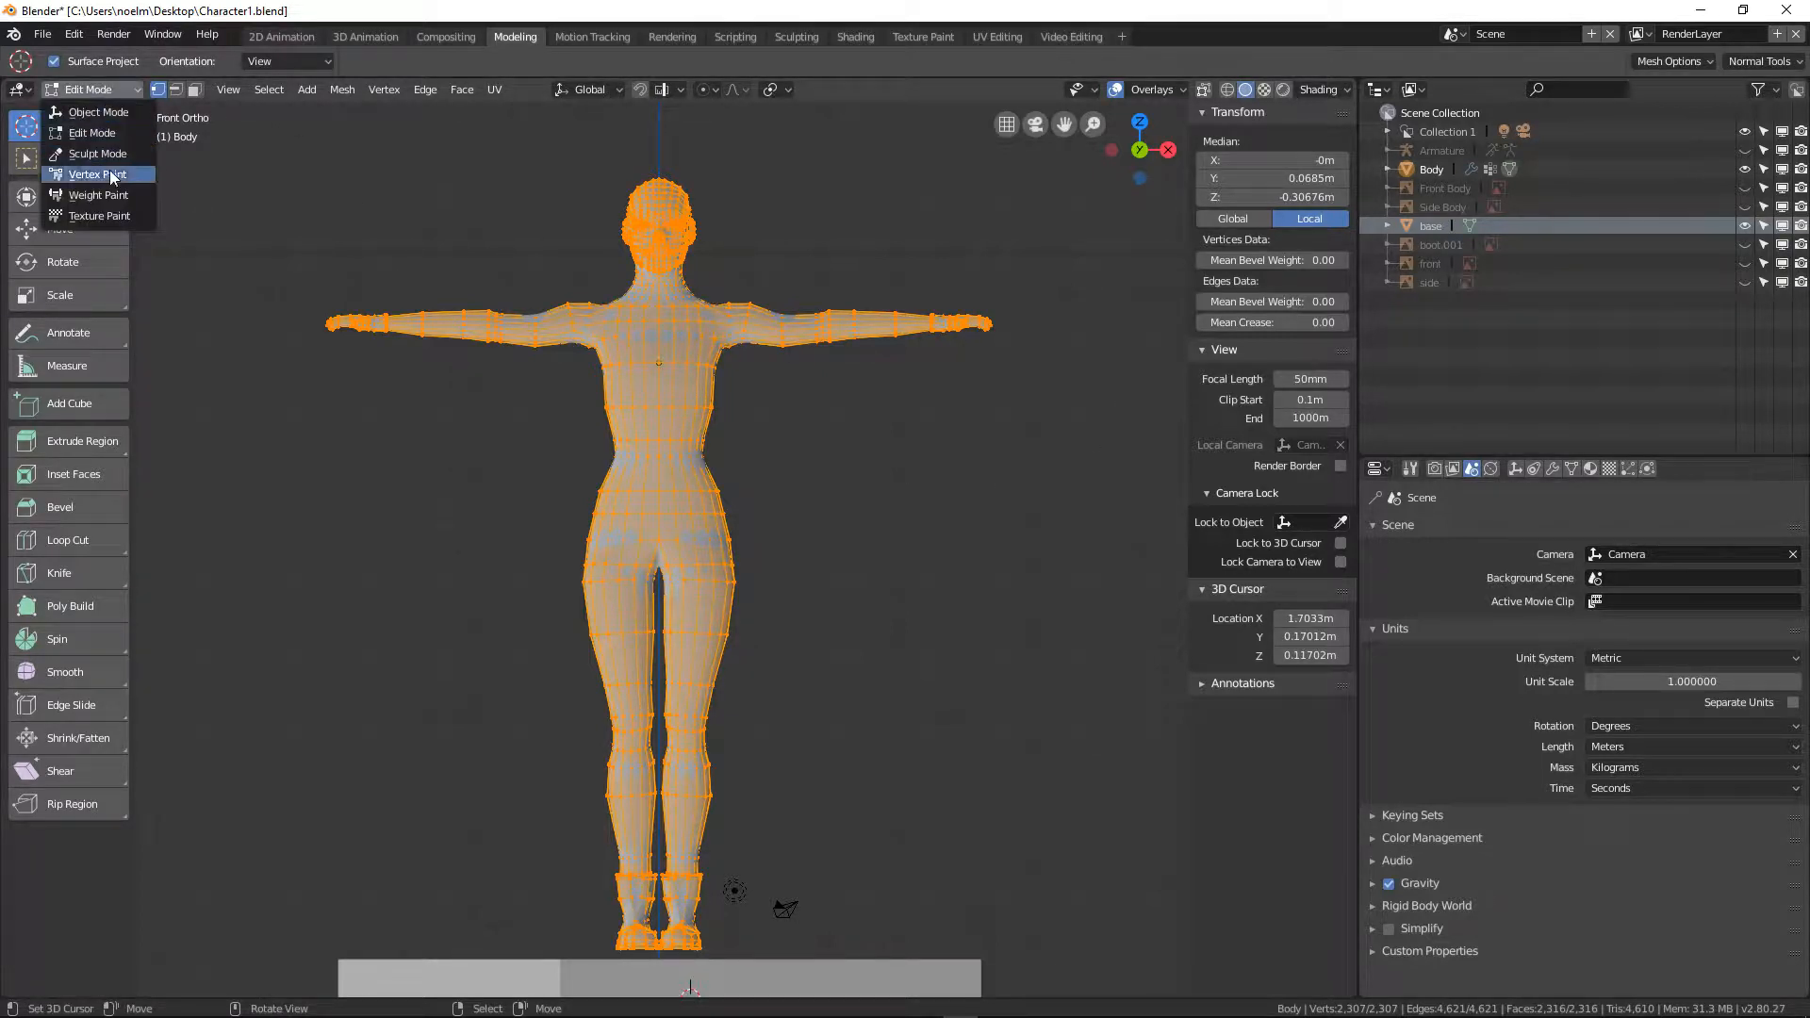
{"action": "left_click", "coordinate": [98, 113]}
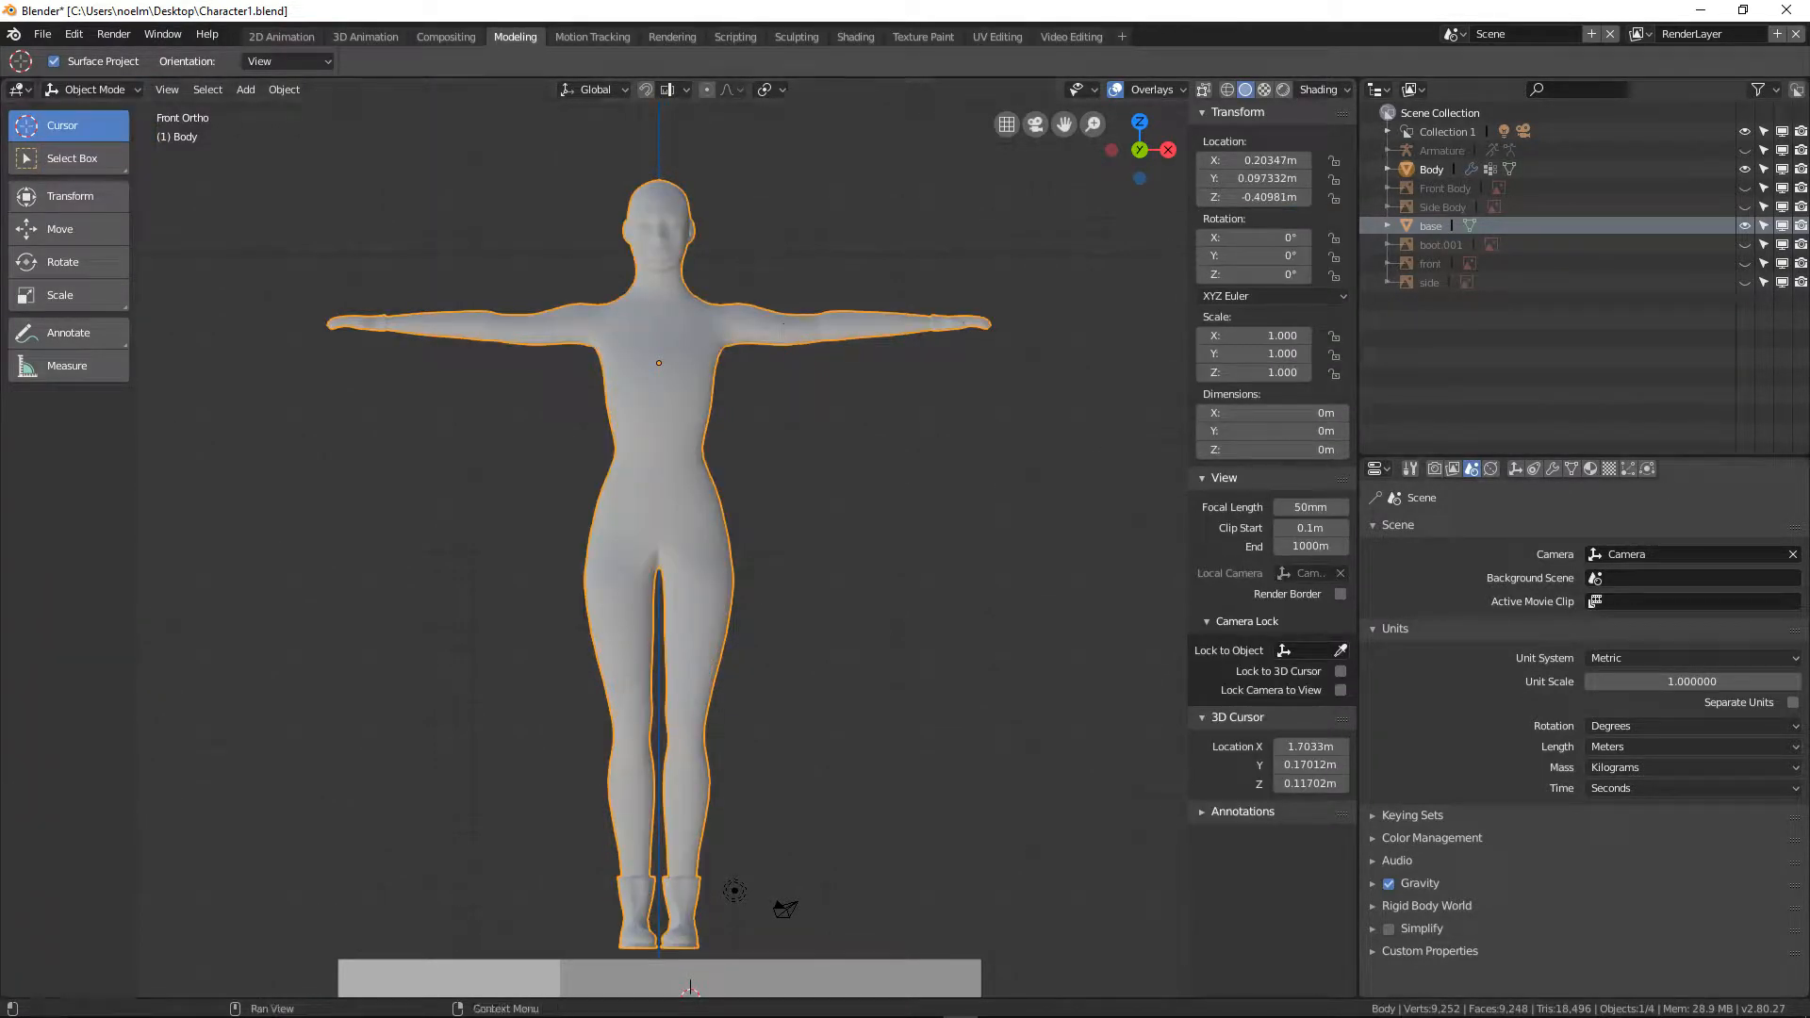
{"action": "left_click", "coordinate": [1553, 469]}
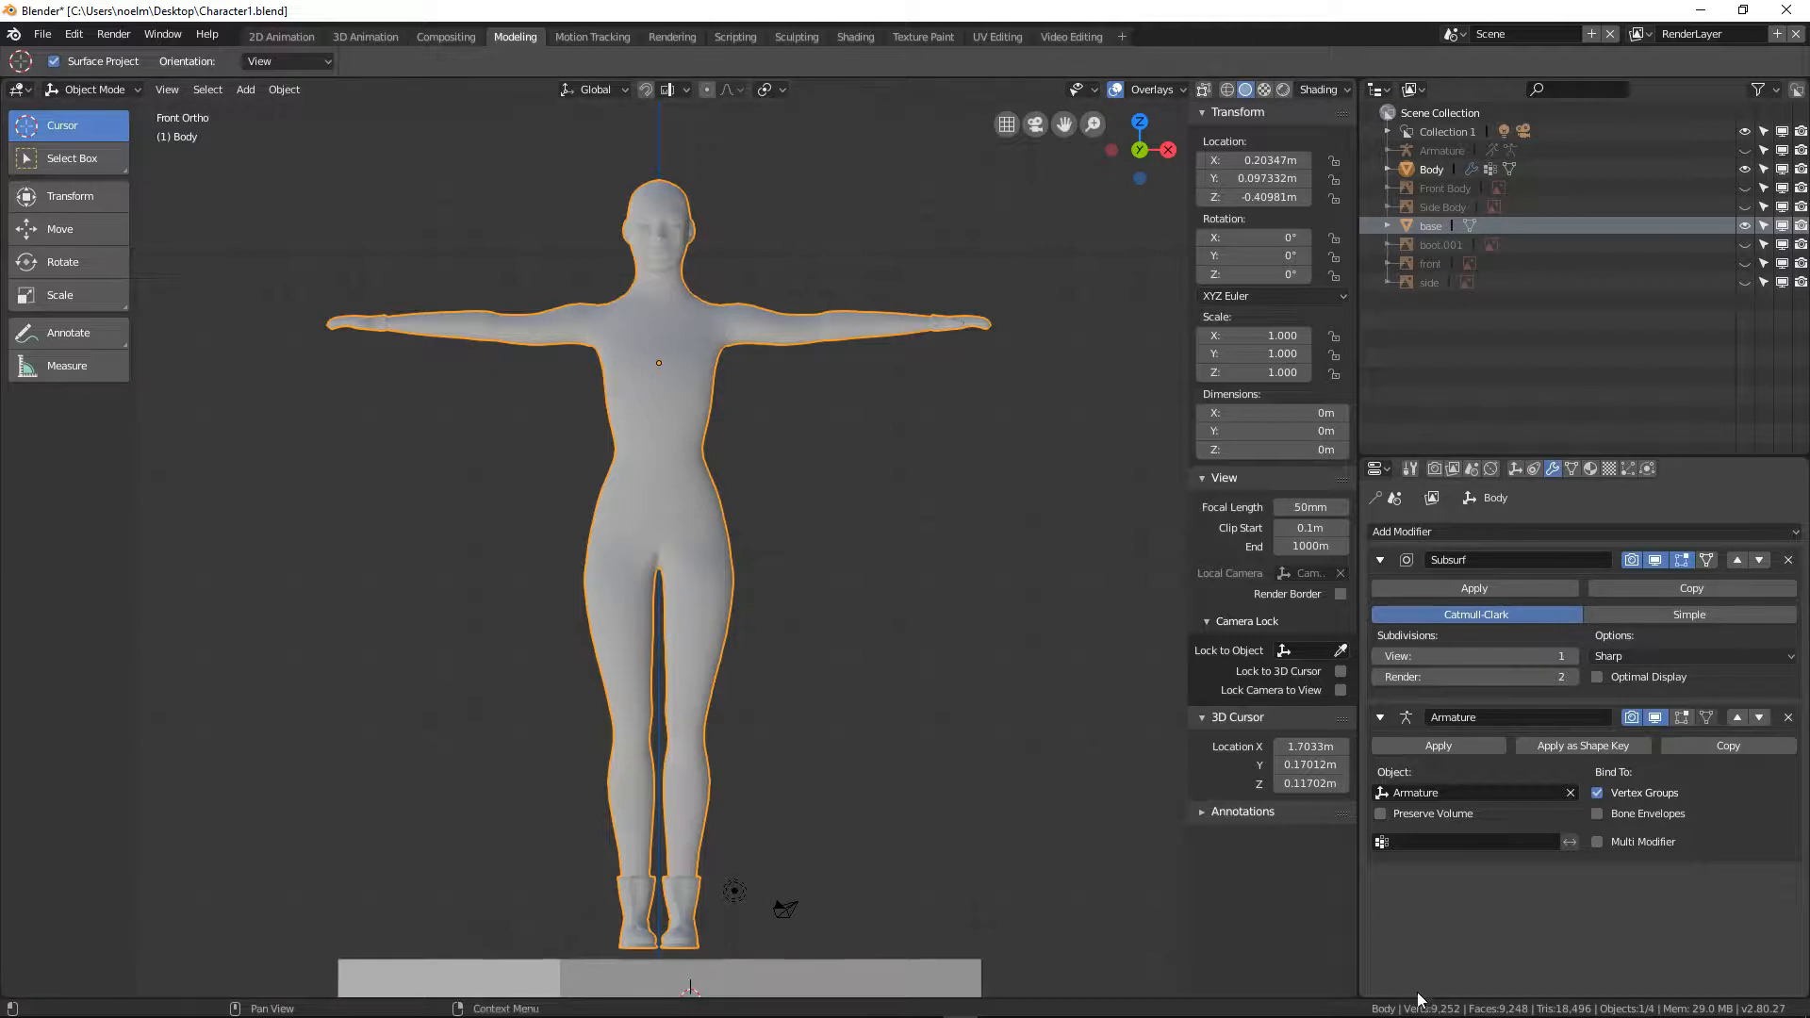
{"action": "mouse_move", "coordinate": [1419, 1016]}
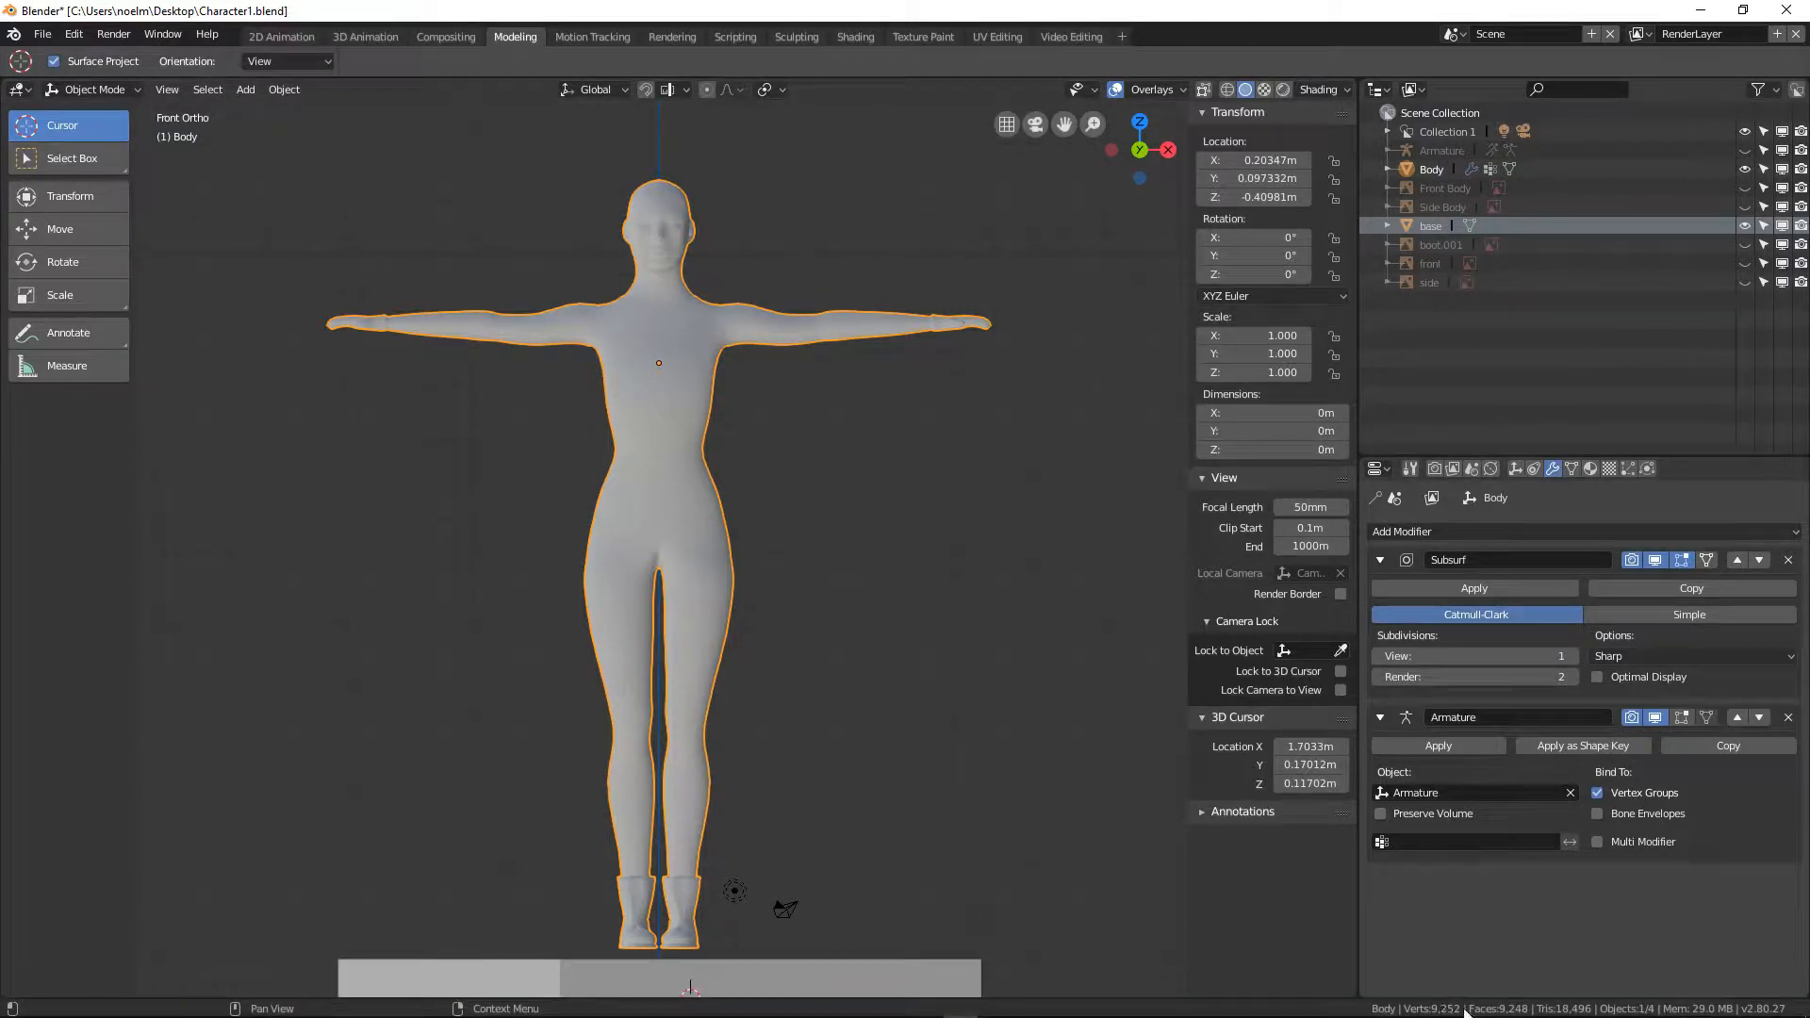
{"action": "left_click", "coordinate": [1572, 656]}
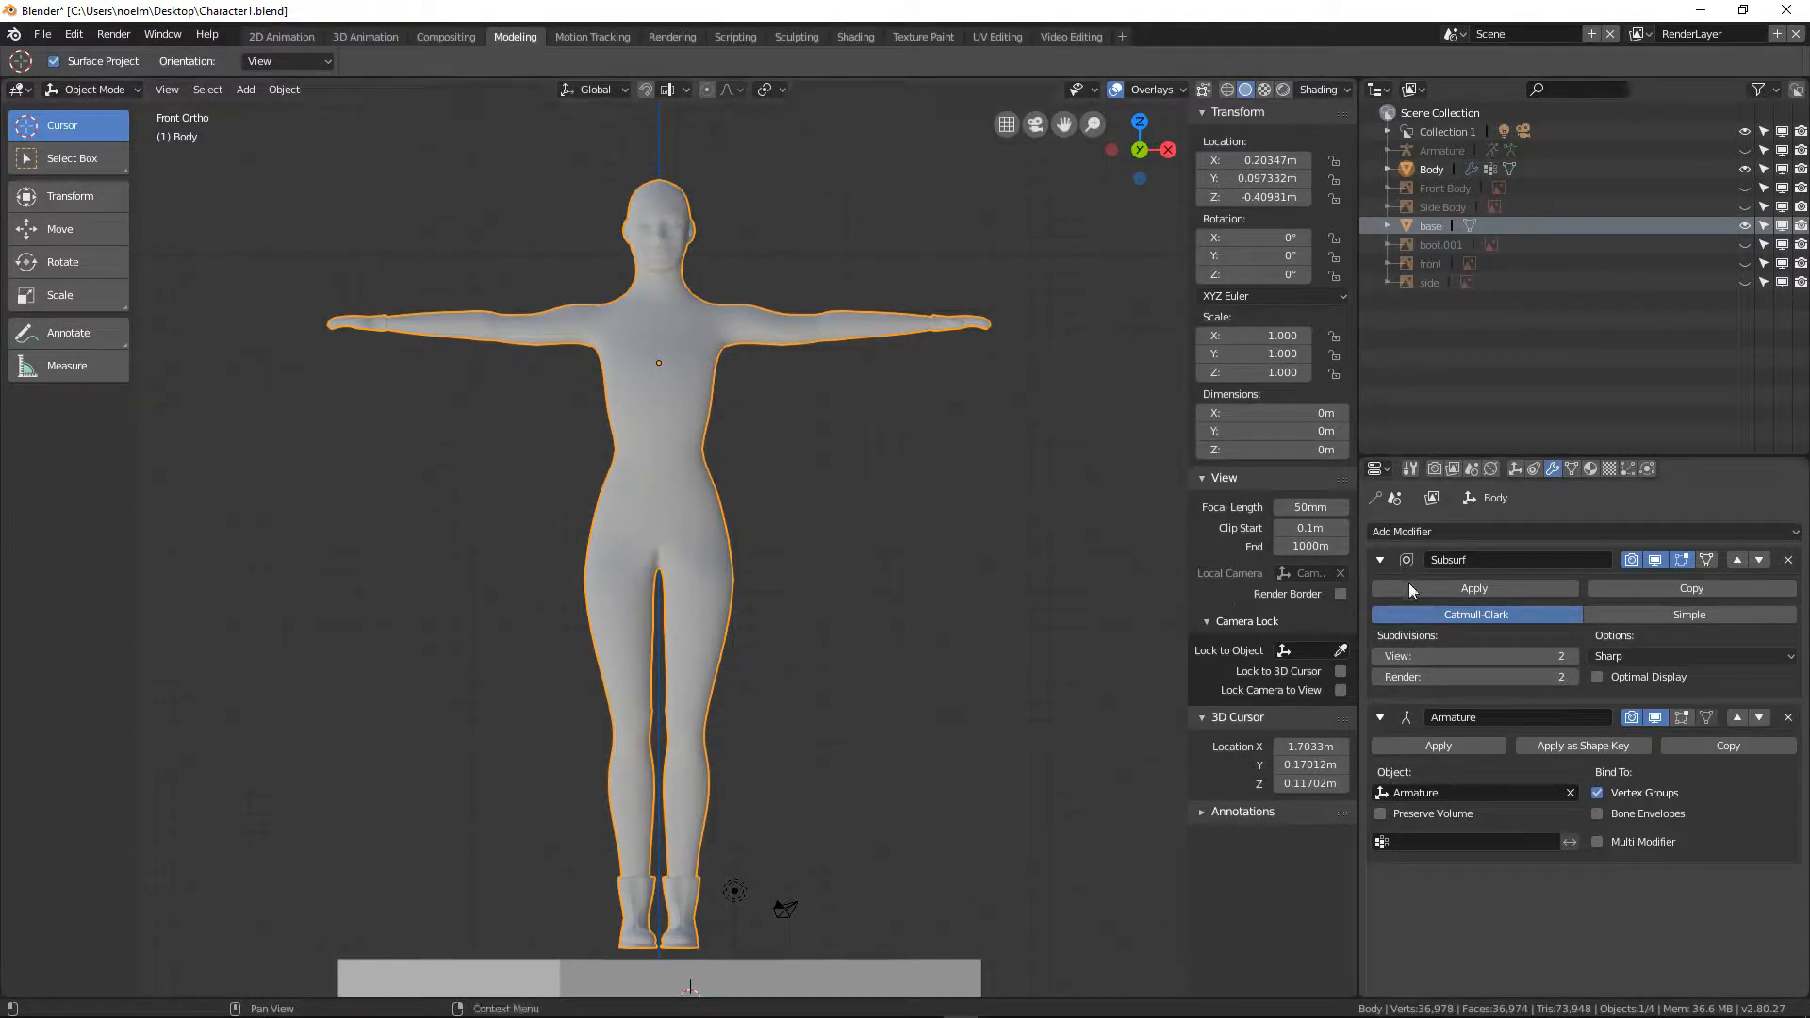
{"action": "left_click", "coordinate": [1433, 590]}
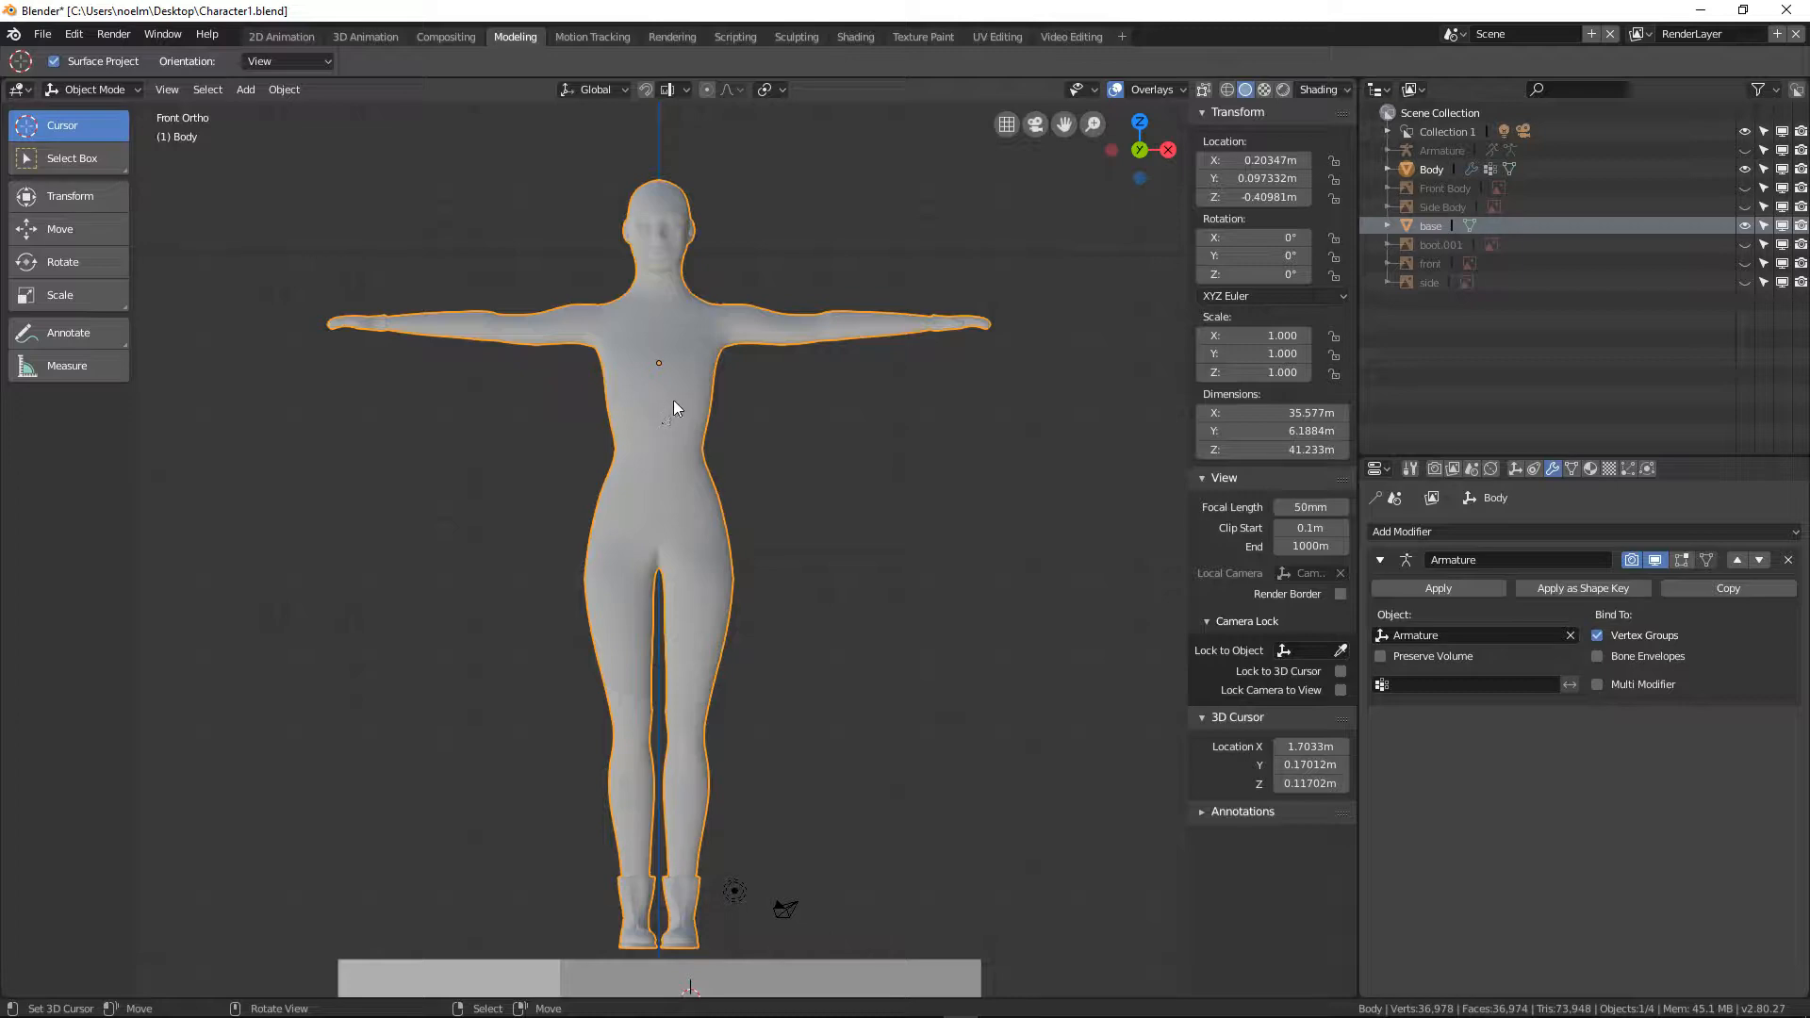
Examine the subdivided Body mesh's density around the torso and head in Edit Mode, ending in Object Mode
{"action": "key", "text": "Tab"}
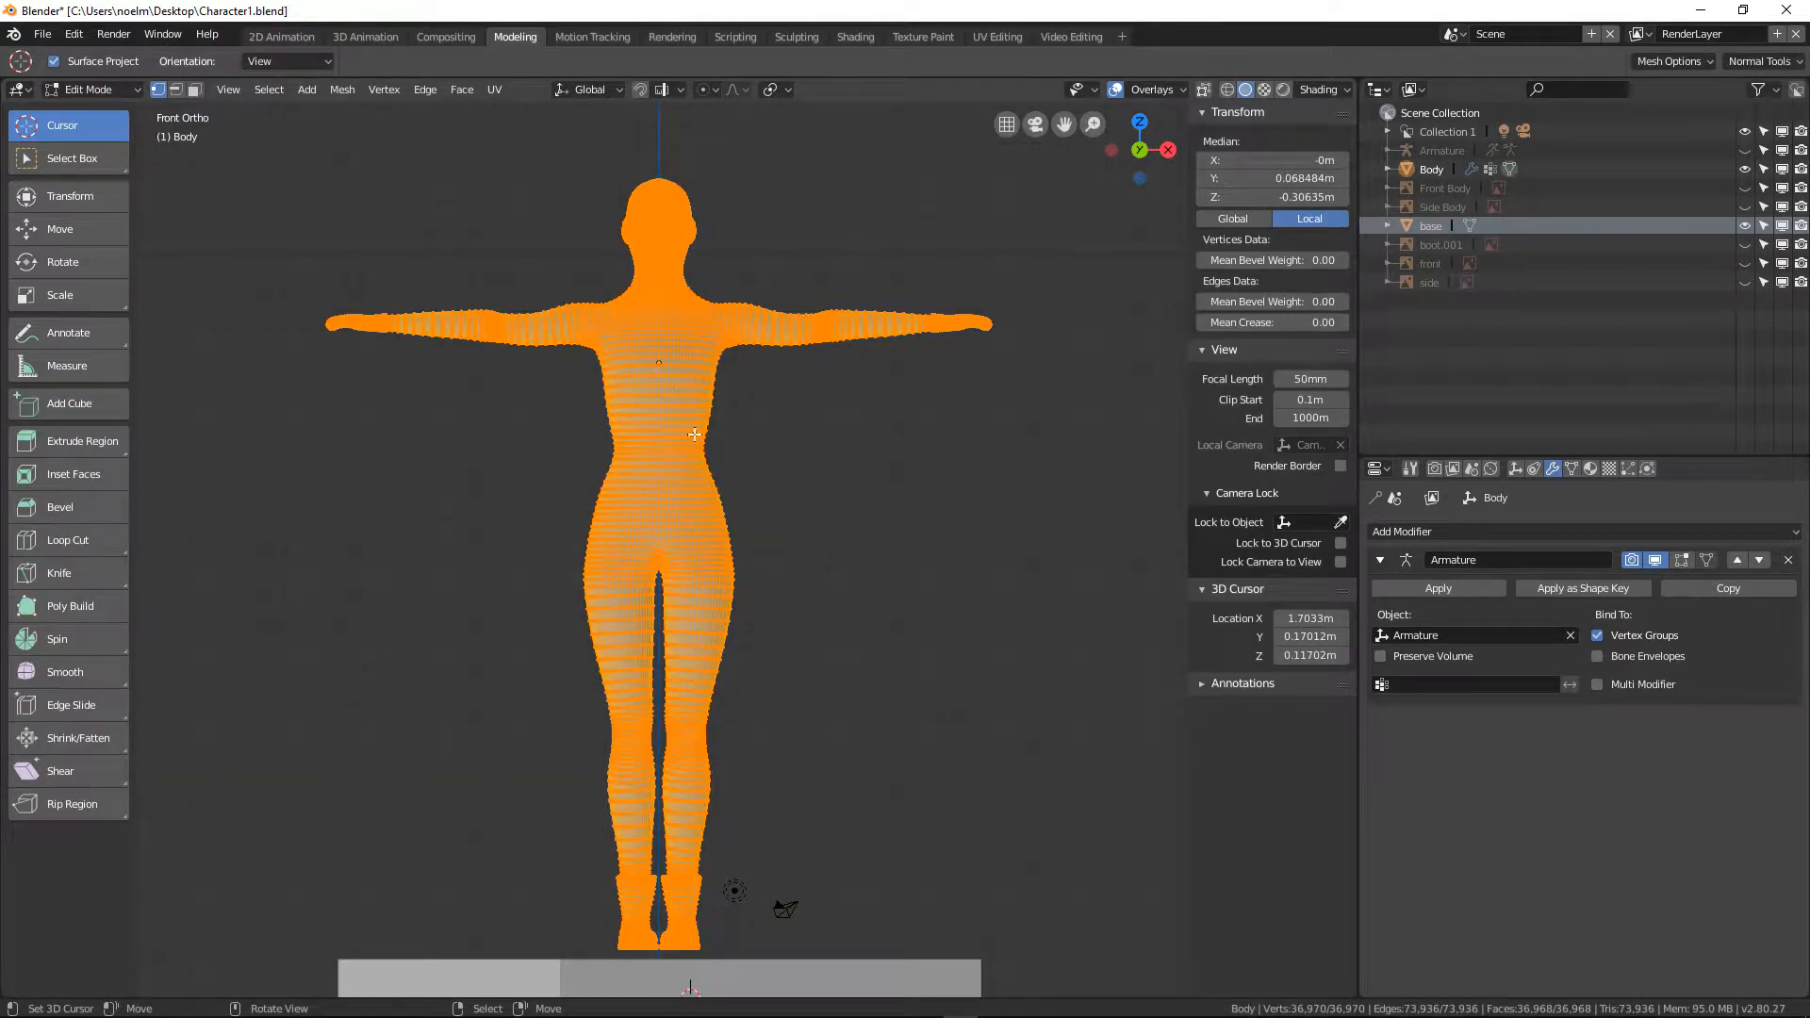
{"action": "scroll", "coordinate": [698, 487], "scroll_direction": "up", "scroll_amount": 2}
{"action": "scroll", "coordinate": [698, 488], "scroll_direction": "up", "scroll_amount": 6}
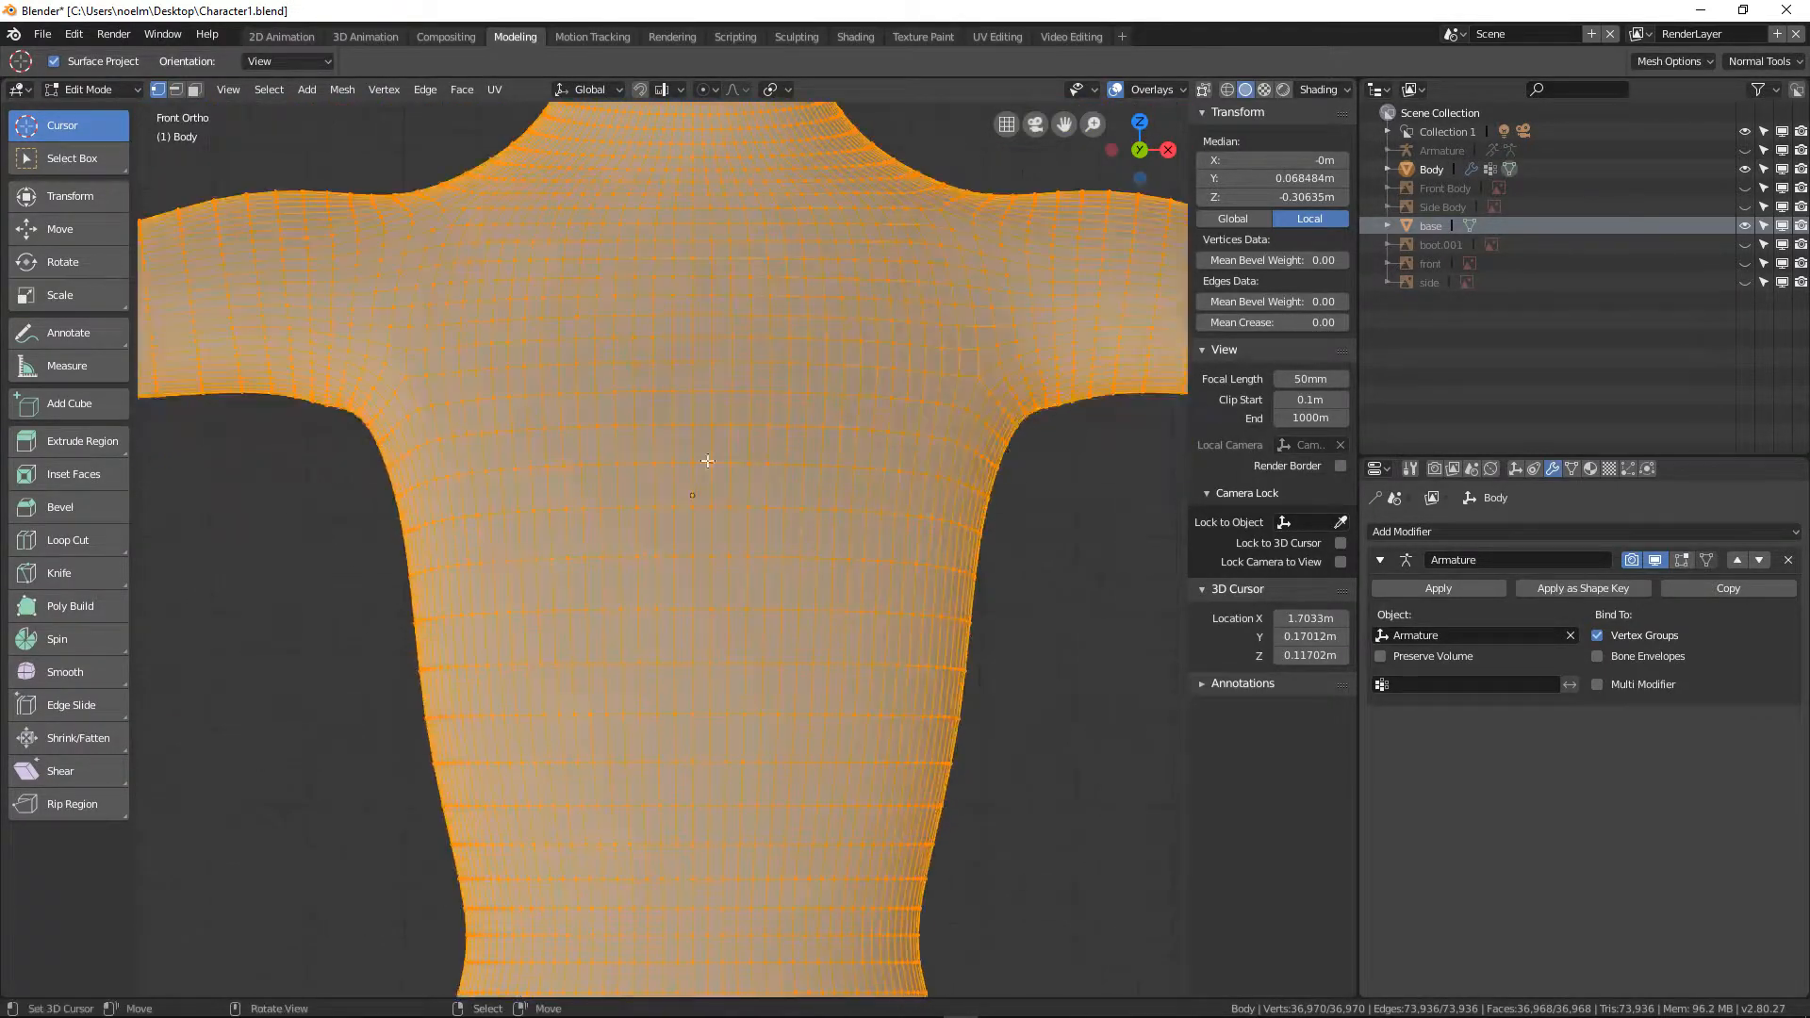
{"action": "scroll", "coordinate": [660, 528], "scroll_direction": "down", "scroll_amount": 3}
{"action": "middle_click_drag", "start_coordinate": [695, 501], "coordinate": [679, 560]}
{"action": "key", "text": "KP_1"}
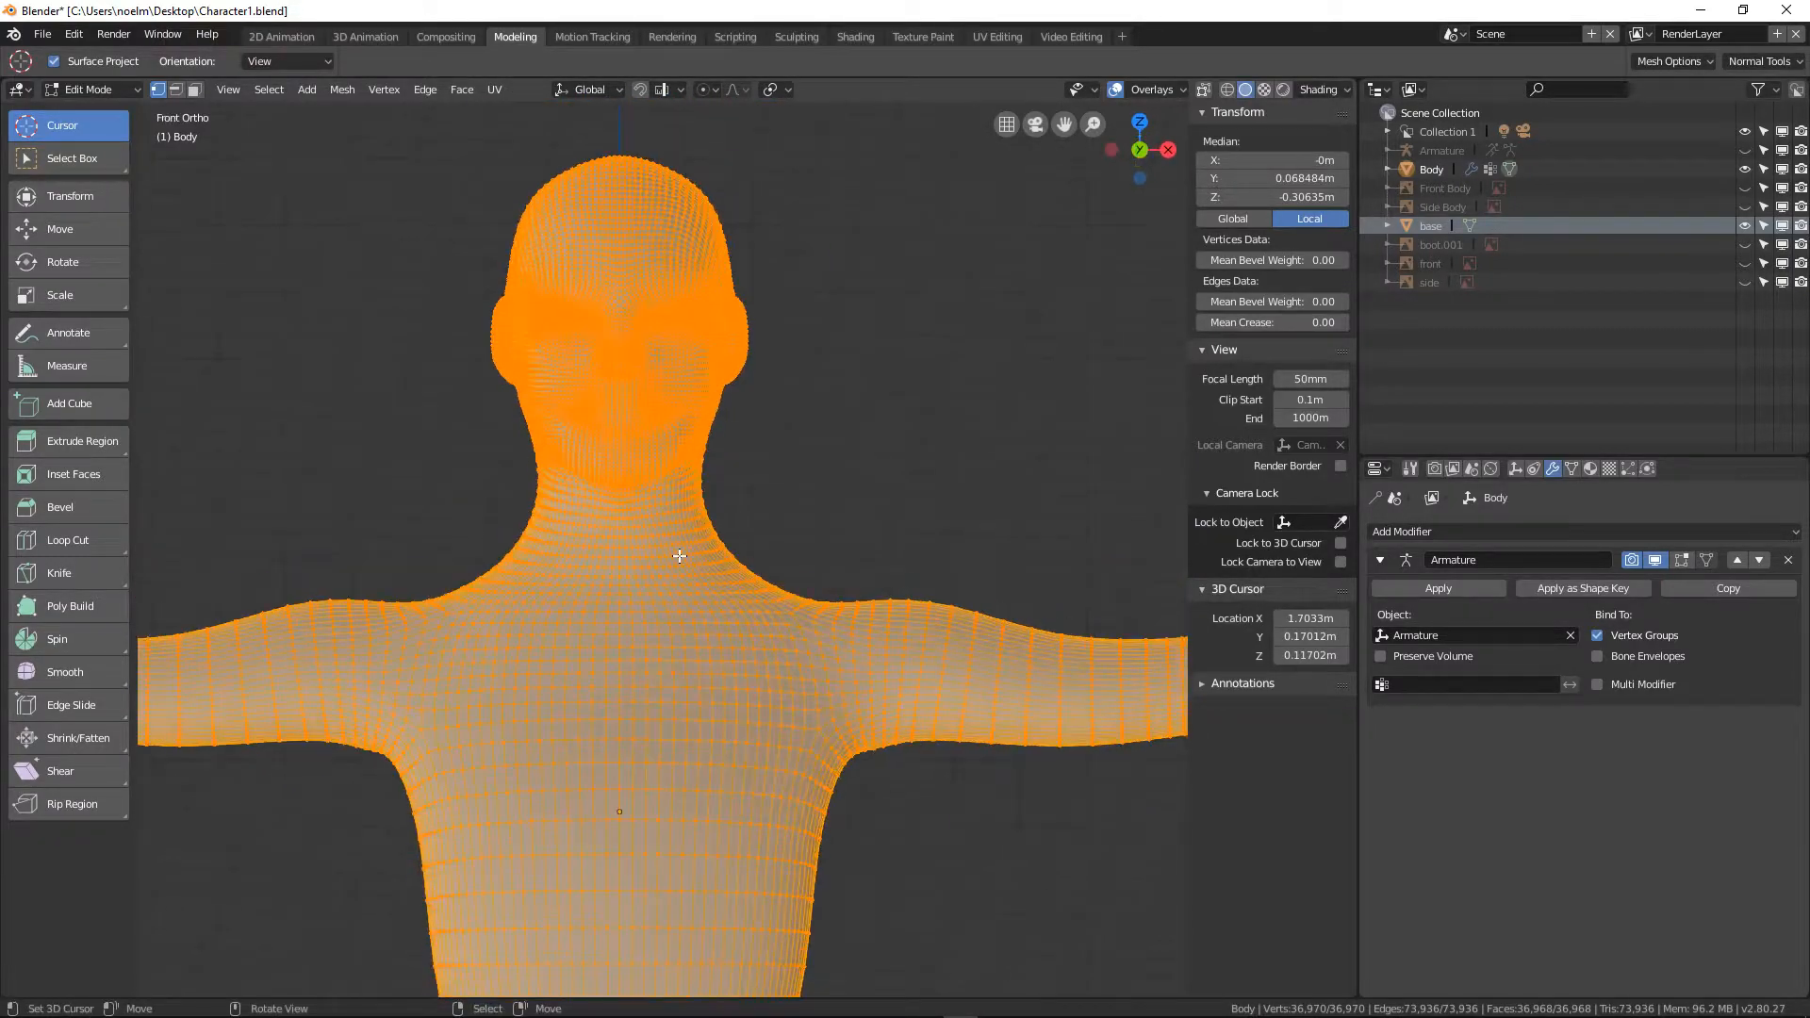
{"action": "scroll", "coordinate": [678, 556], "scroll_direction": "down", "scroll_amount": 6}
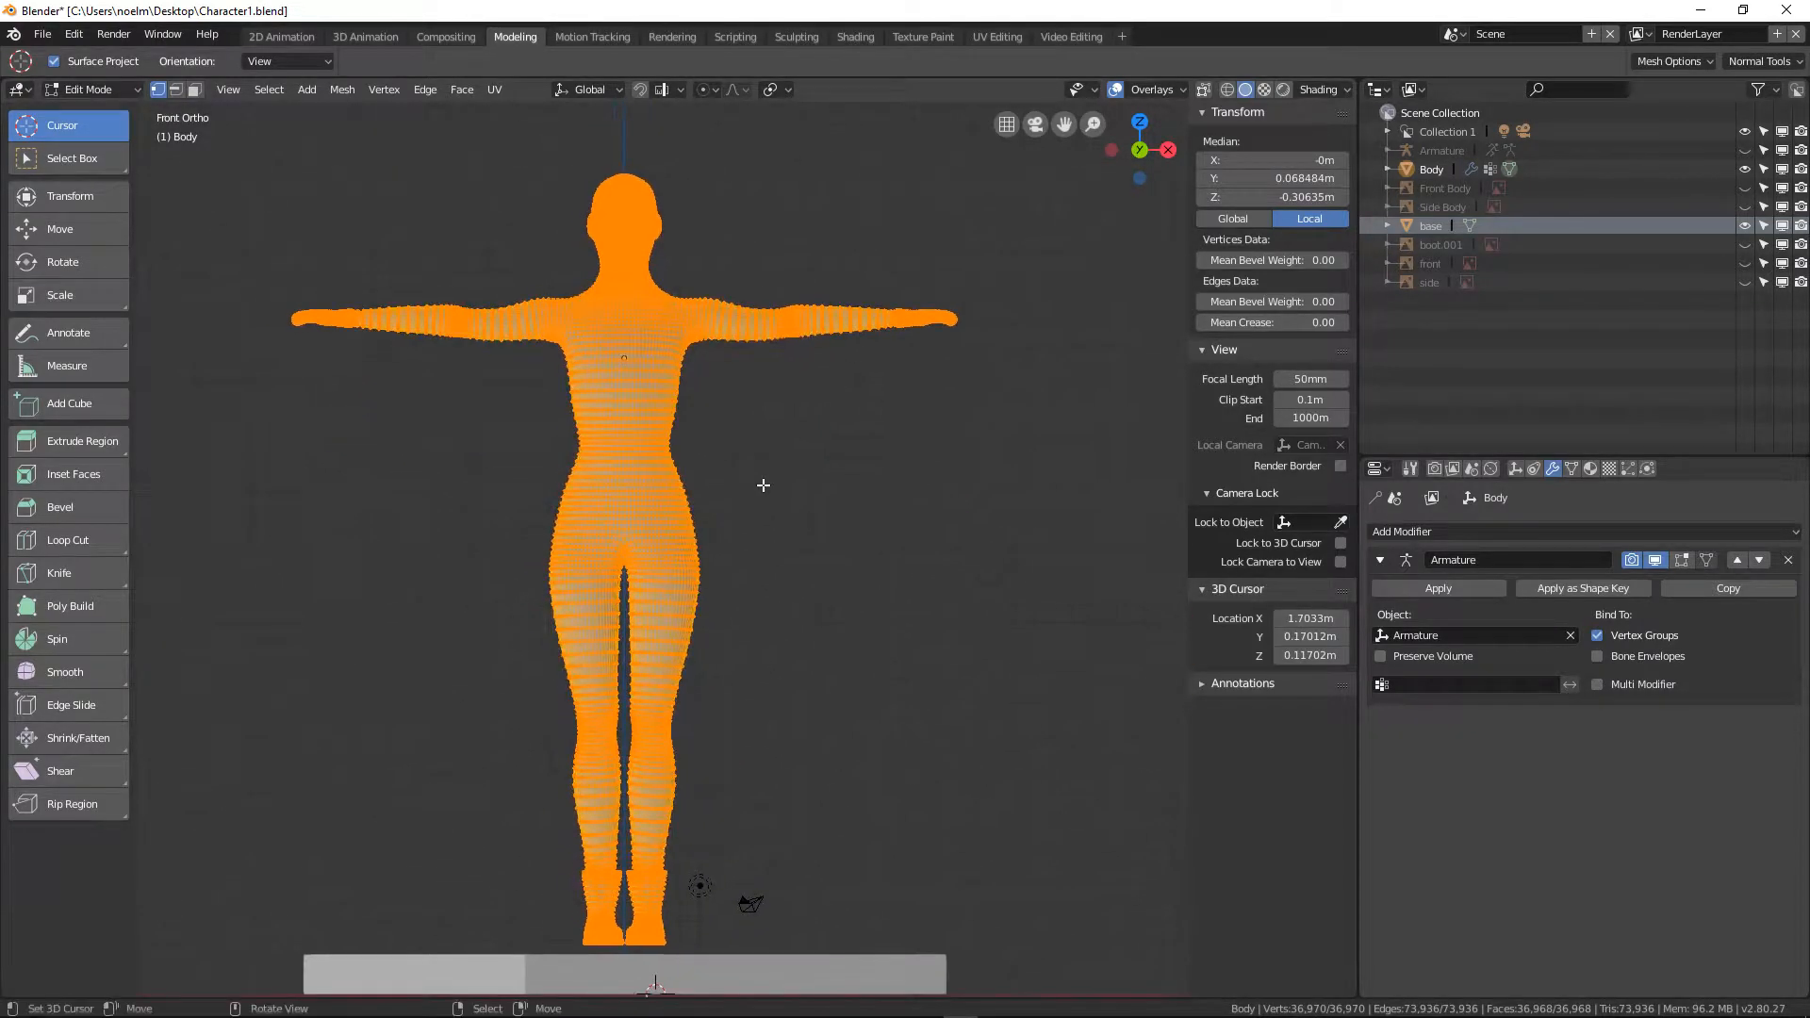
{"action": "key", "text": "Tab"}
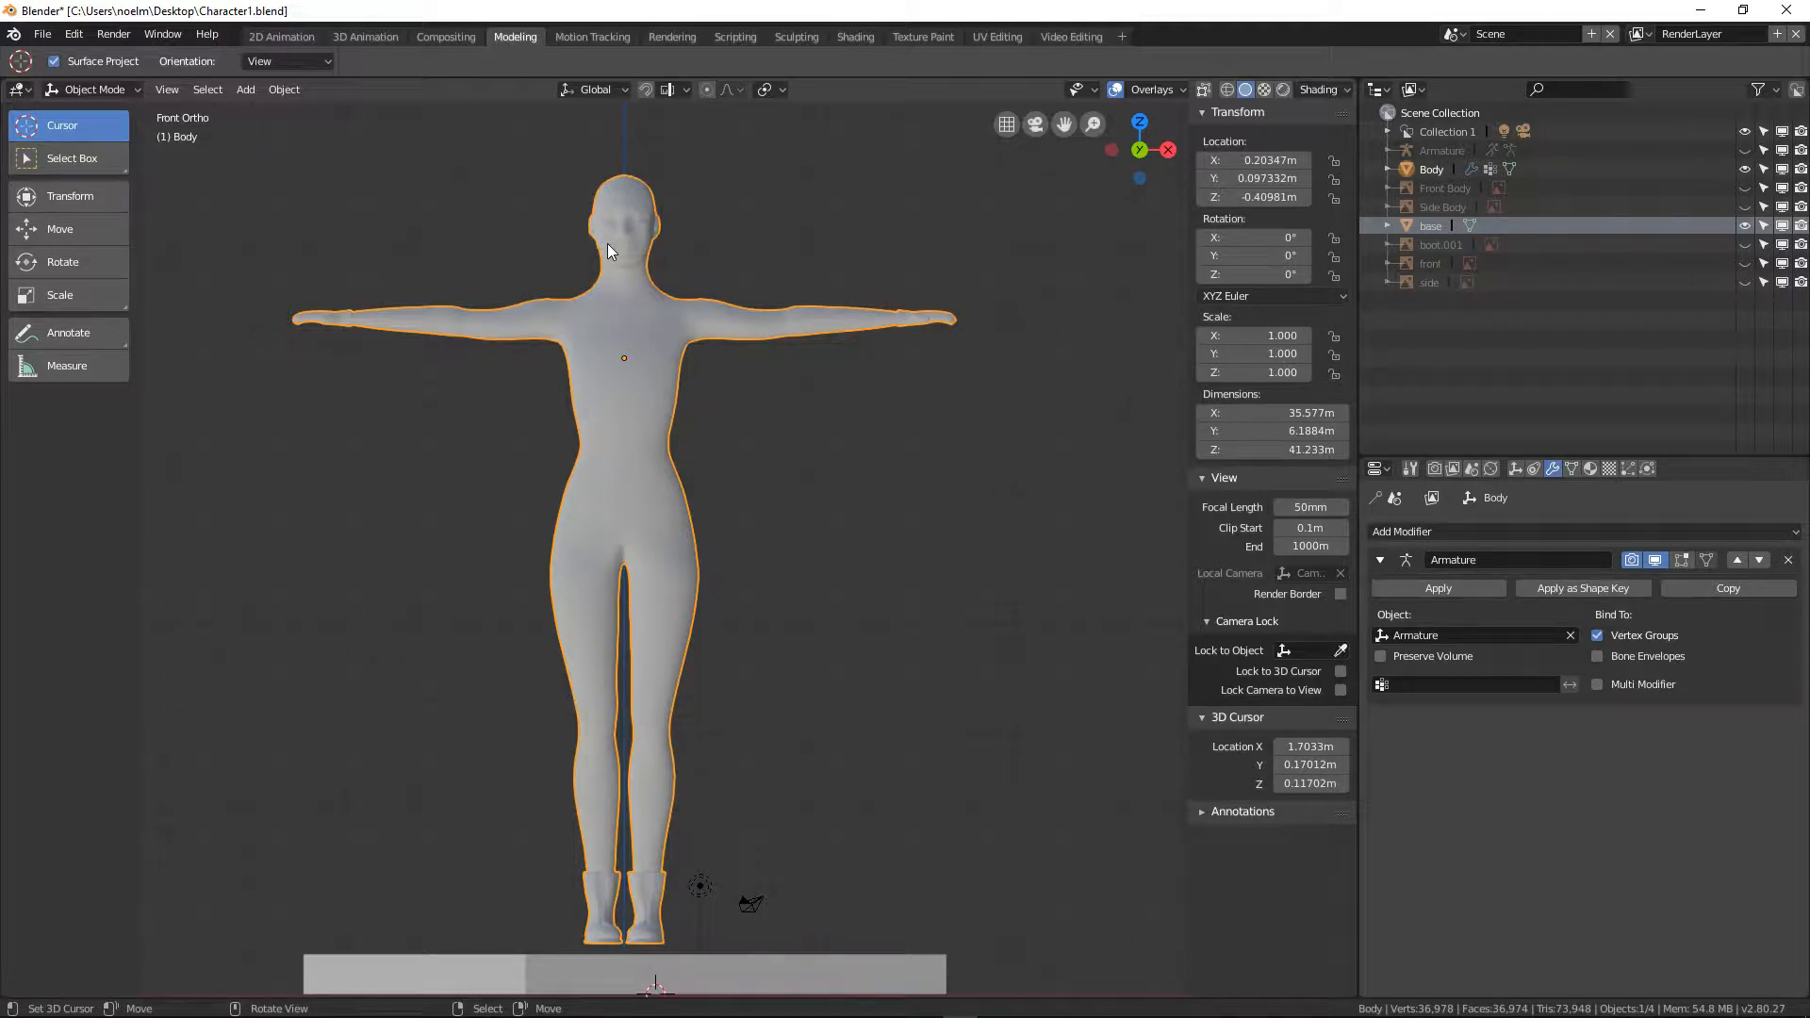
Open the Body mesh in Edit Mode with the character's left shoulder and upper arm in close view
{"action": "scroll", "coordinate": [581, 262], "scroll_direction": "up", "scroll_amount": 6}
{"action": "middle_click_drag", "start_coordinate": [580, 474], "coordinate": [653, 411], "text": "shift"}
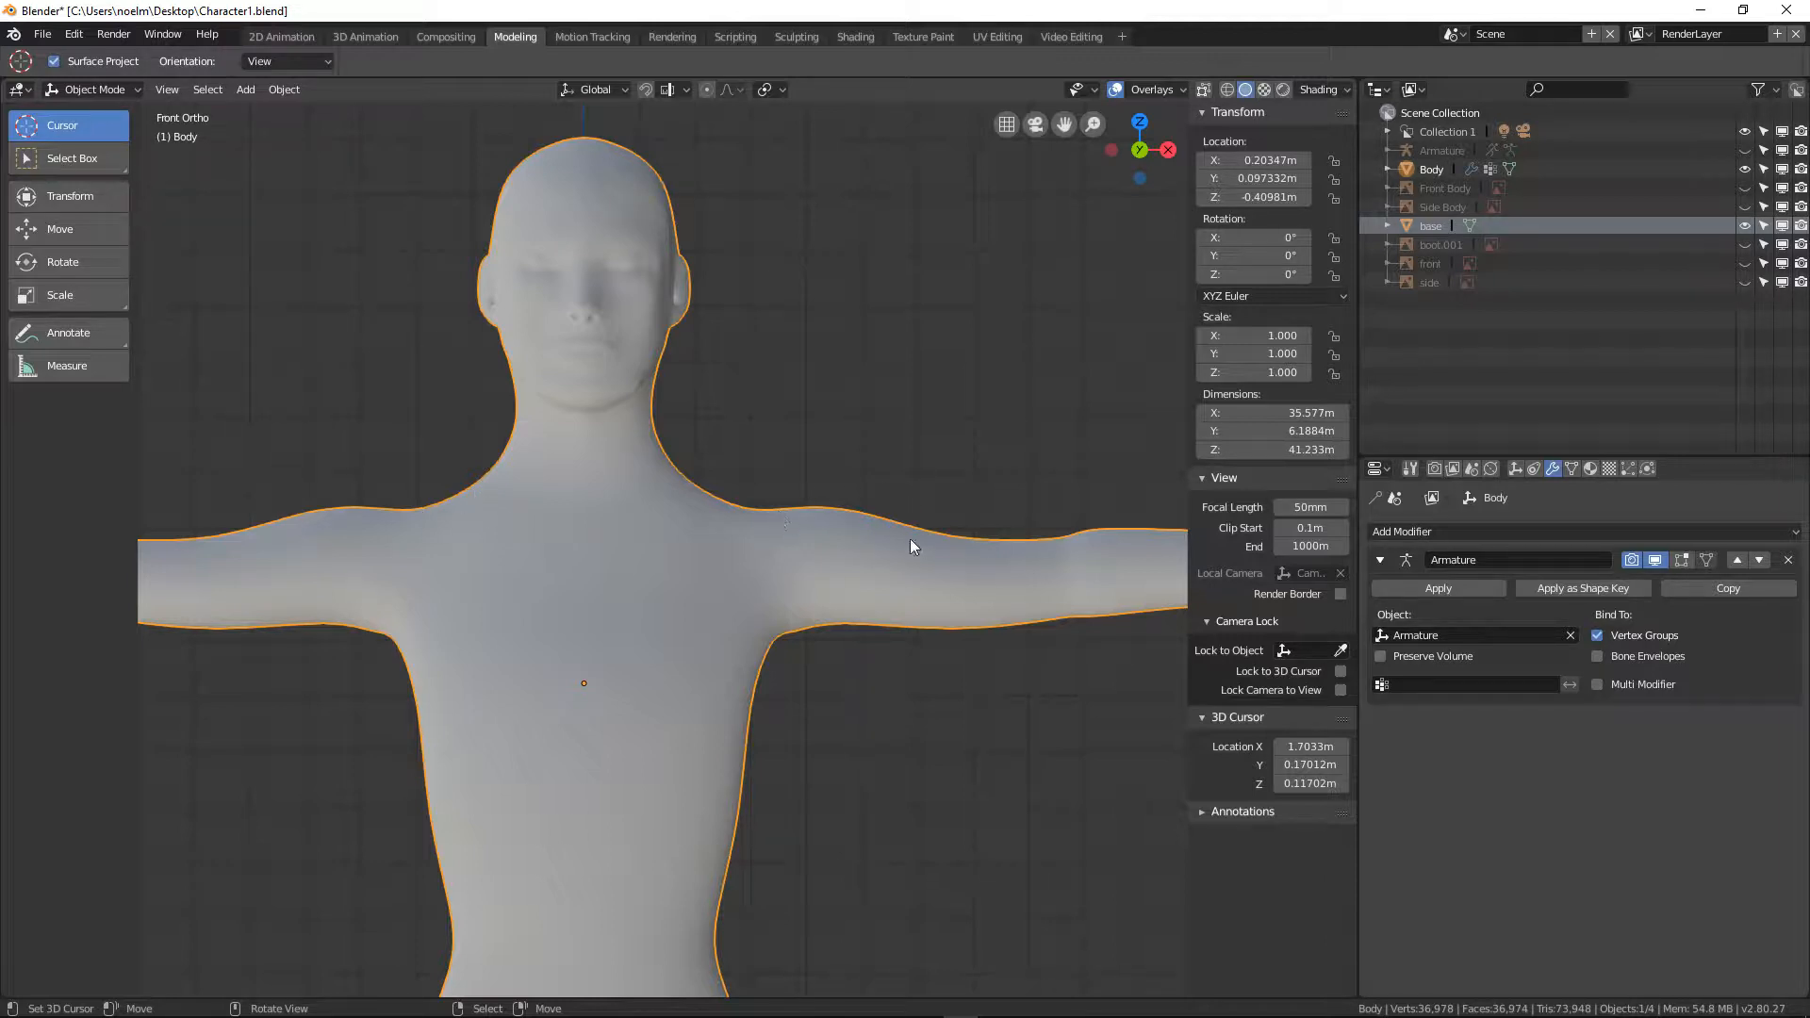
{"action": "scroll", "coordinate": [941, 554], "scroll_direction": "up", "scroll_amount": 4}
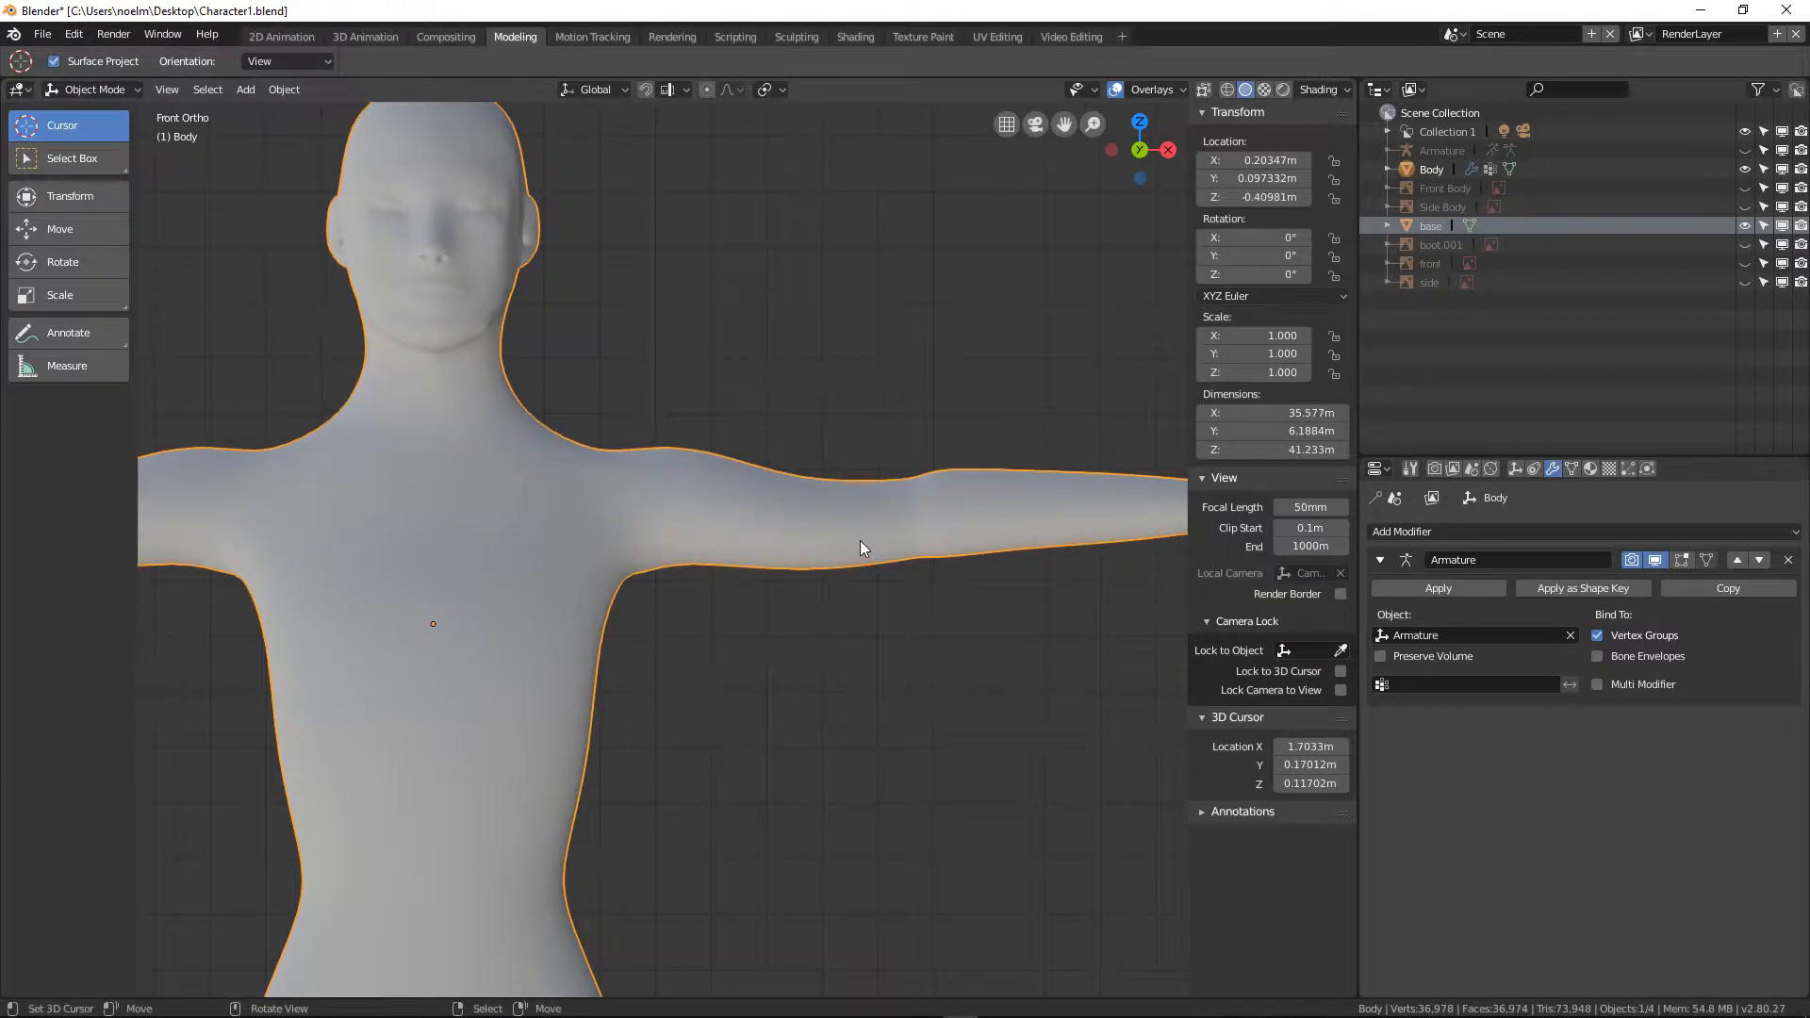
{"action": "key", "text": "Tab"}
{"action": "scroll", "coordinate": [789, 526], "scroll_direction": "up", "scroll_amount": 5}
{"action": "middle_click_drag", "start_coordinate": [788, 526], "coordinate": [732, 563], "text": "shift"}
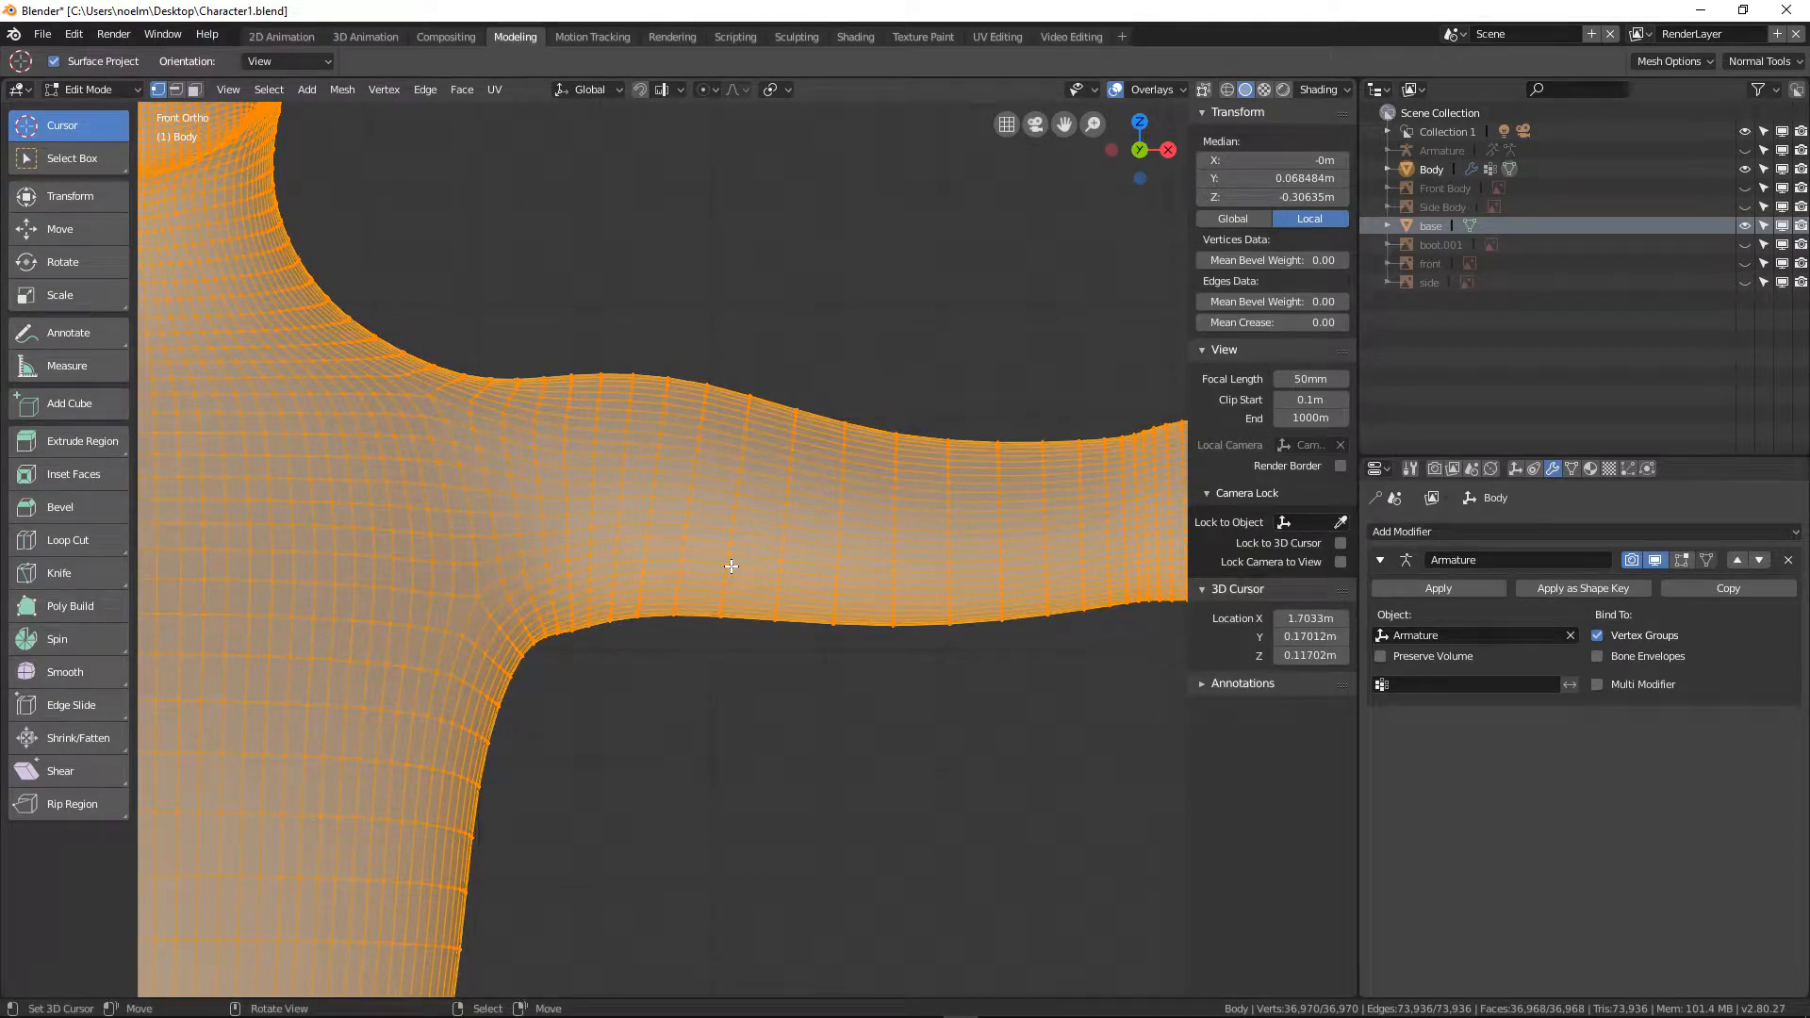
Deselect all geometry and select the vertical edge loop around the middle of the character's left upper arm
{"action": "scroll", "coordinate": [762, 476], "scroll_direction": "down", "scroll_amount": 7}
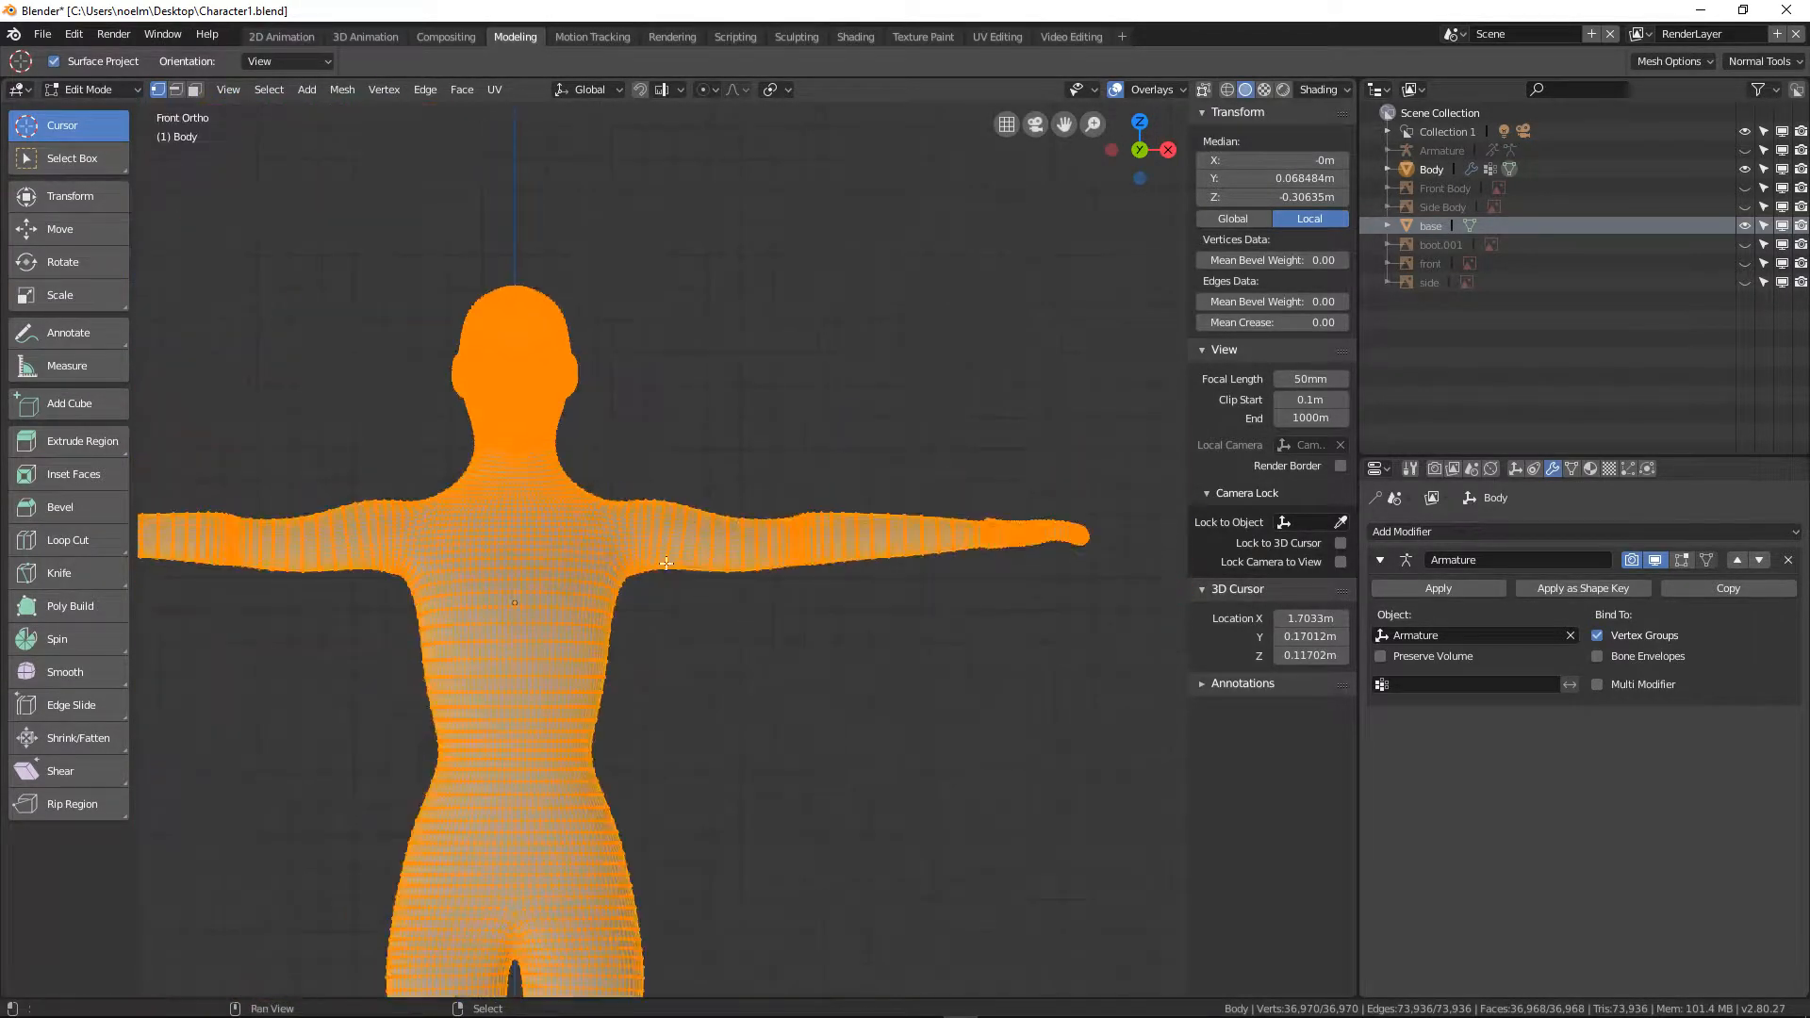
{"action": "middle_click_drag", "start_coordinate": [762, 476], "coordinate": [863, 451], "text": "shift"}
{"action": "scroll", "coordinate": [852, 525], "scroll_direction": "up", "scroll_amount": 7}
{"action": "middle_click_drag", "start_coordinate": [853, 525], "coordinate": [369, 581], "text": "shift"}
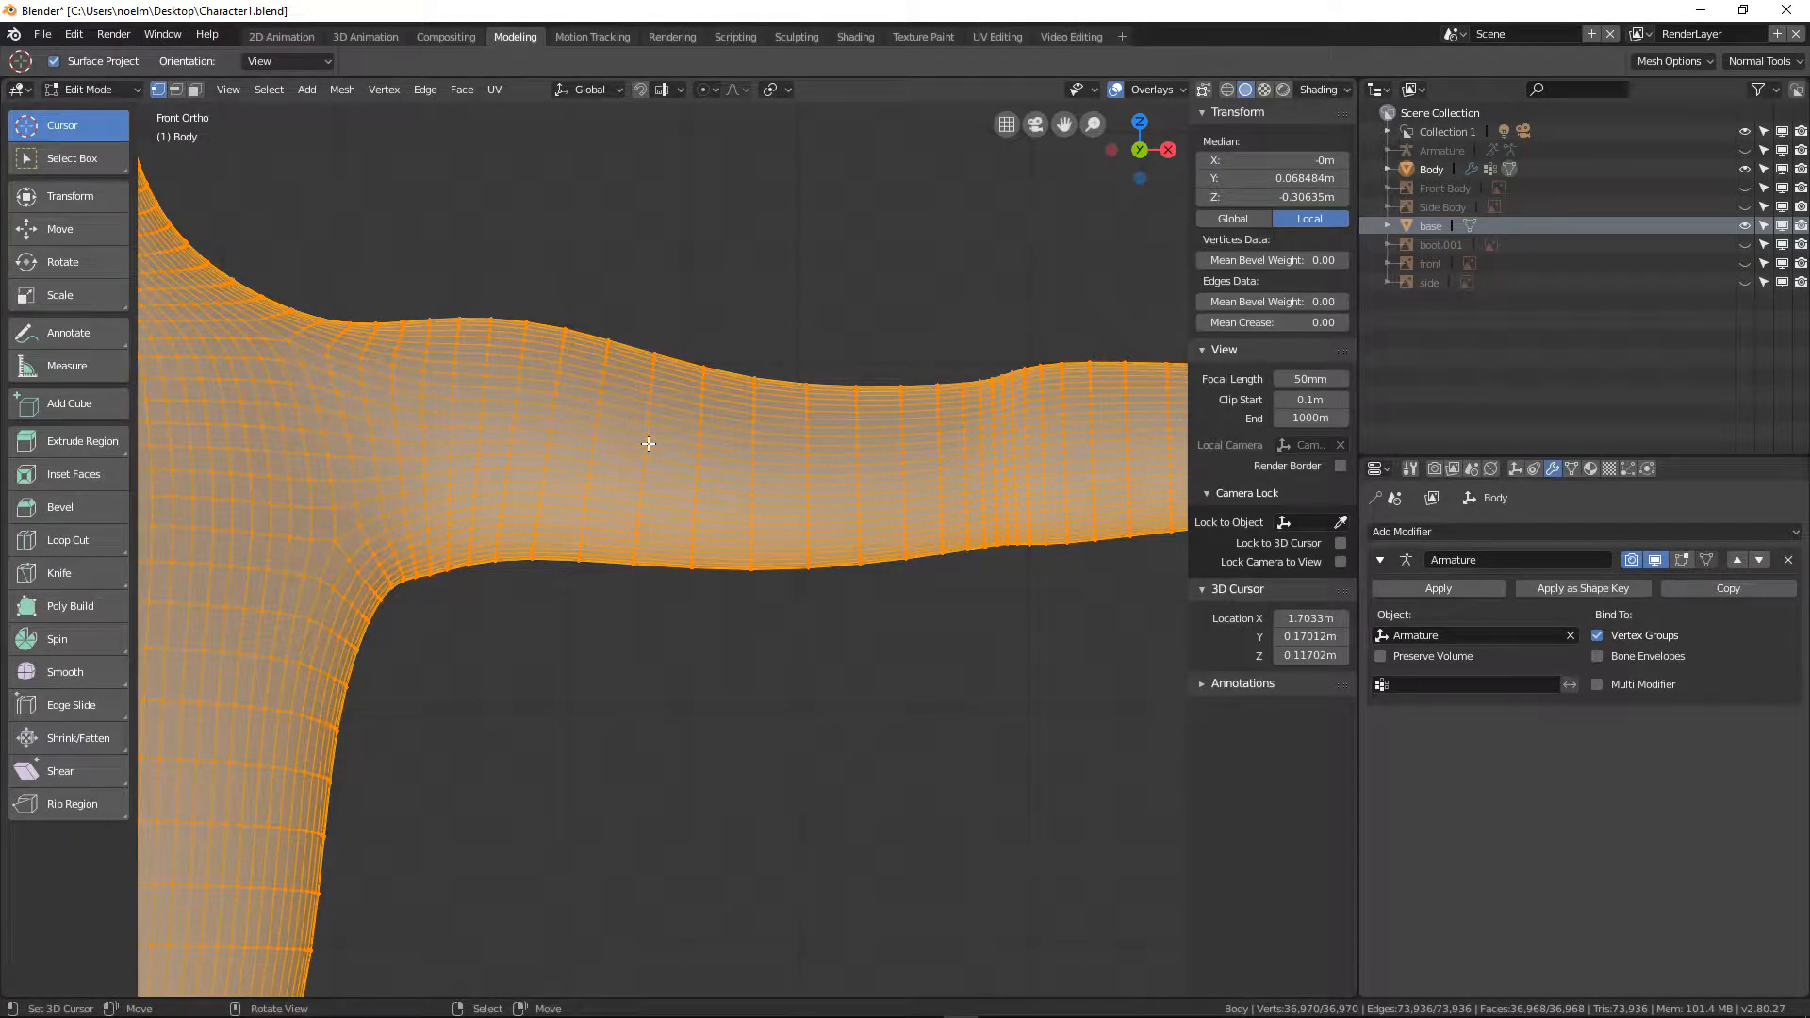
{"action": "key", "text": "alt+a"}
{"action": "scroll", "coordinate": [633, 446], "scroll_direction": "up", "scroll_amount": 4}
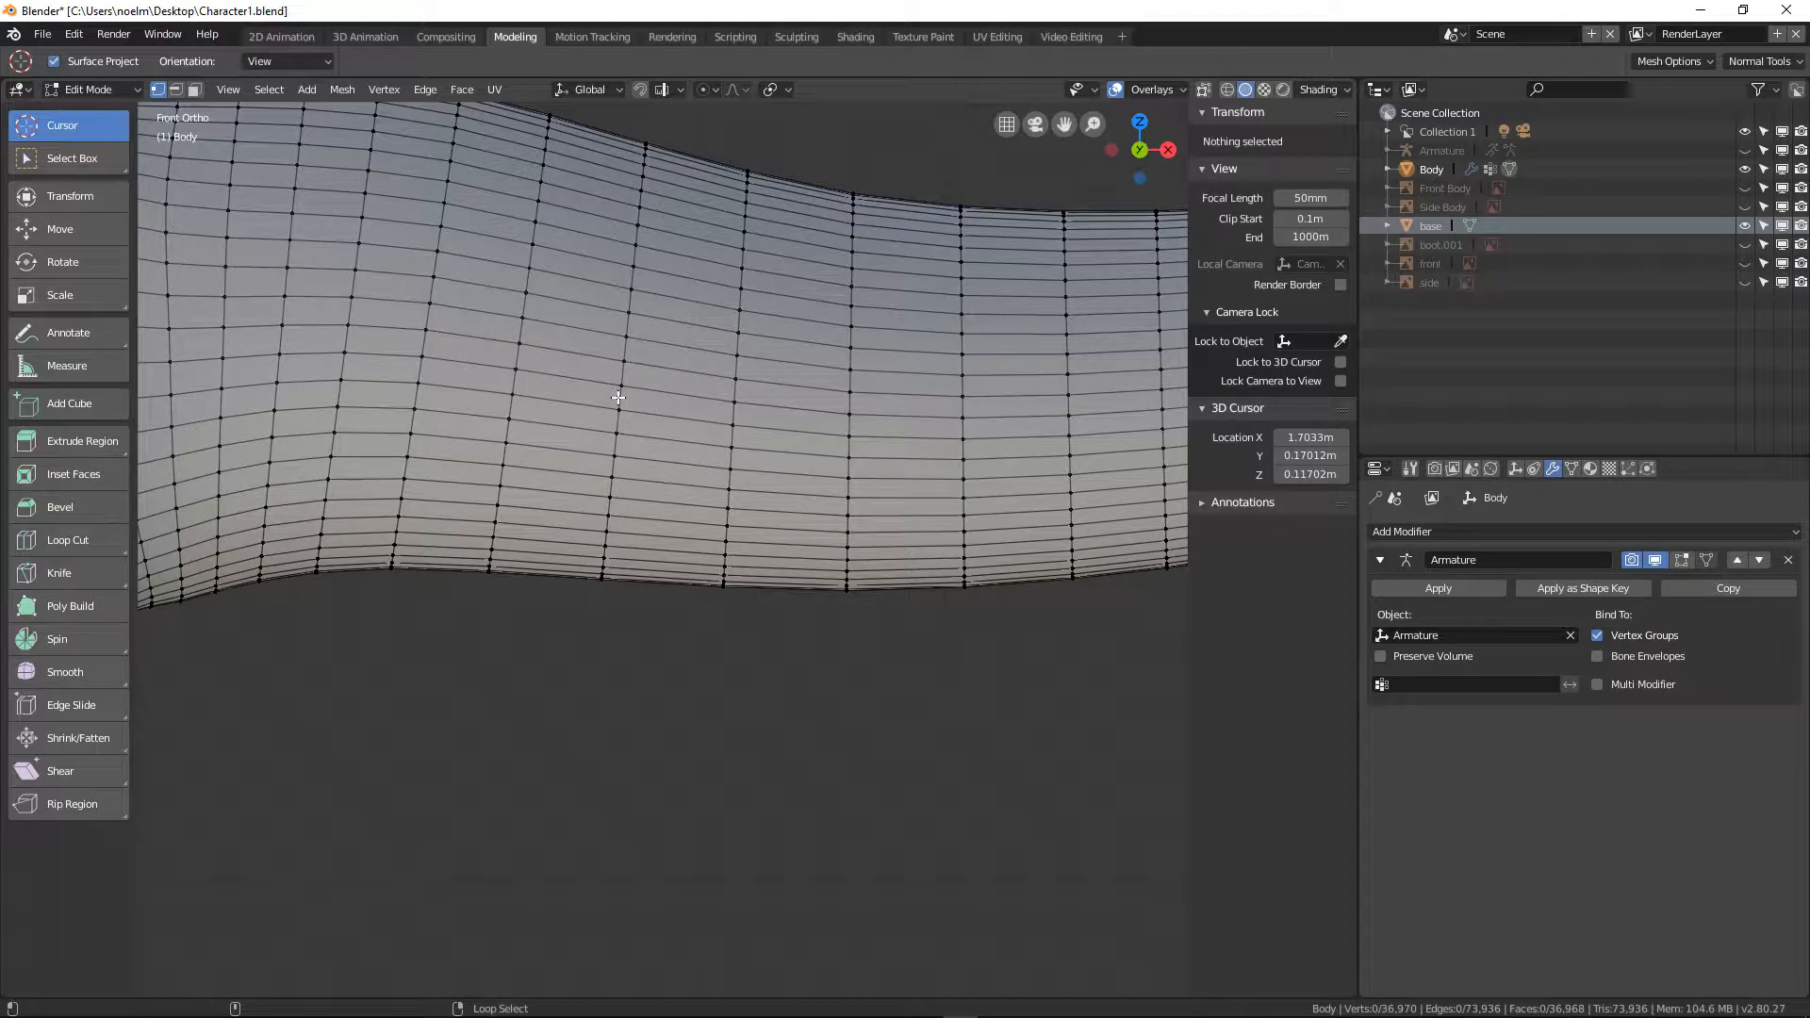
{"action": "left_click", "coordinate": [618, 398], "text": "alt"}
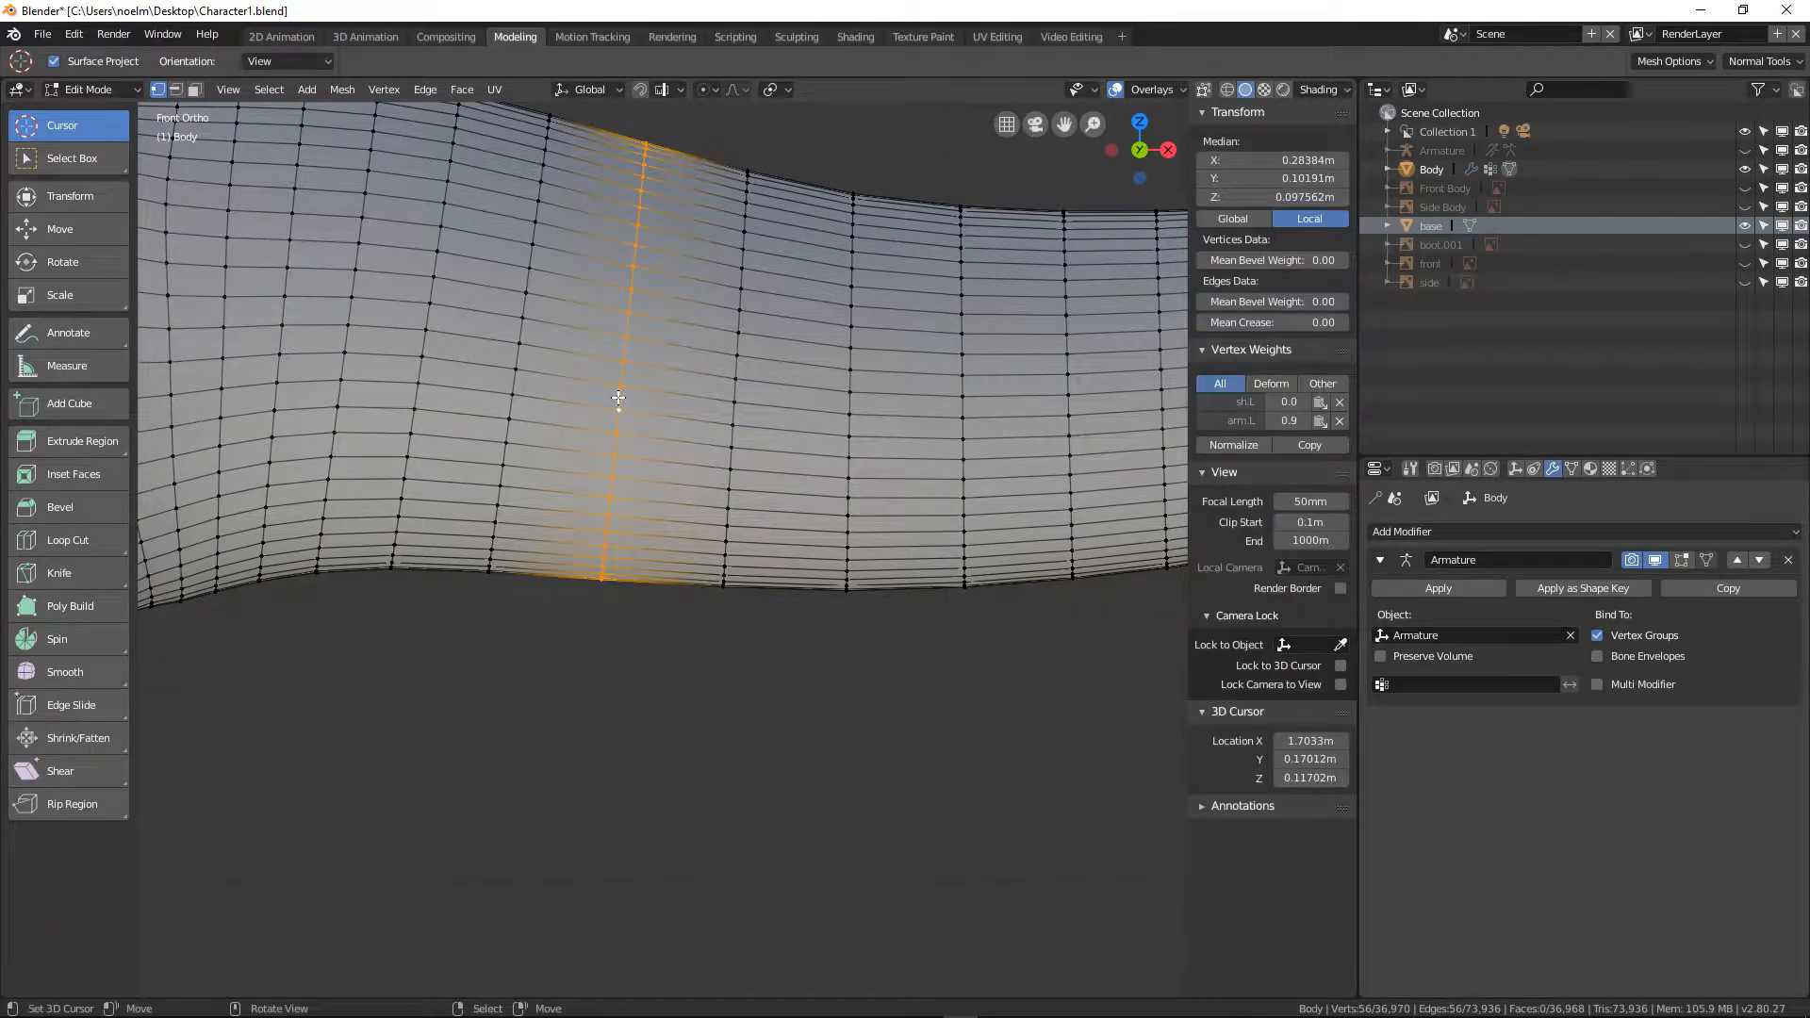
{"action": "scroll", "coordinate": [641, 512], "scroll_direction": "down", "scroll_amount": 2}
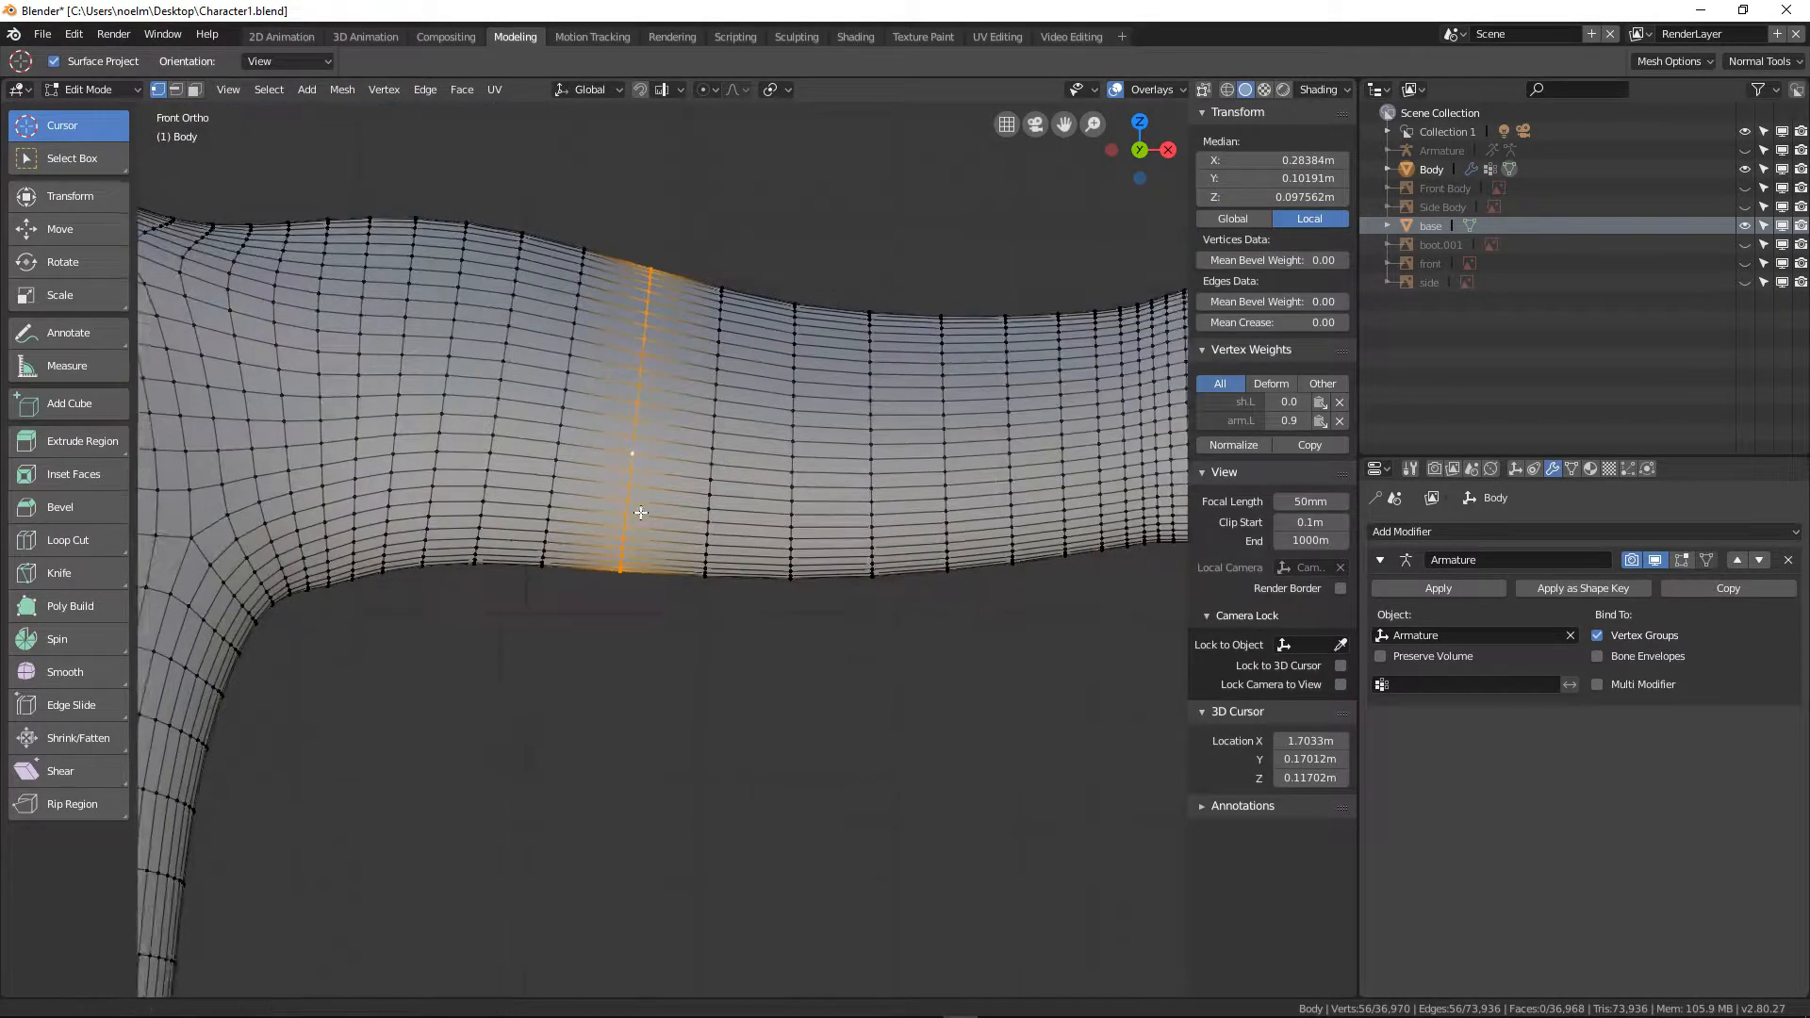
Scale up the selected loop on the character's left upper arm, and enlarge the adjacent shoulder-side loop to form a flared sleeve end
{"action": "scroll", "coordinate": [642, 512], "scroll_direction": "up", "scroll_amount": 2}
{"action": "key", "text": "s"}
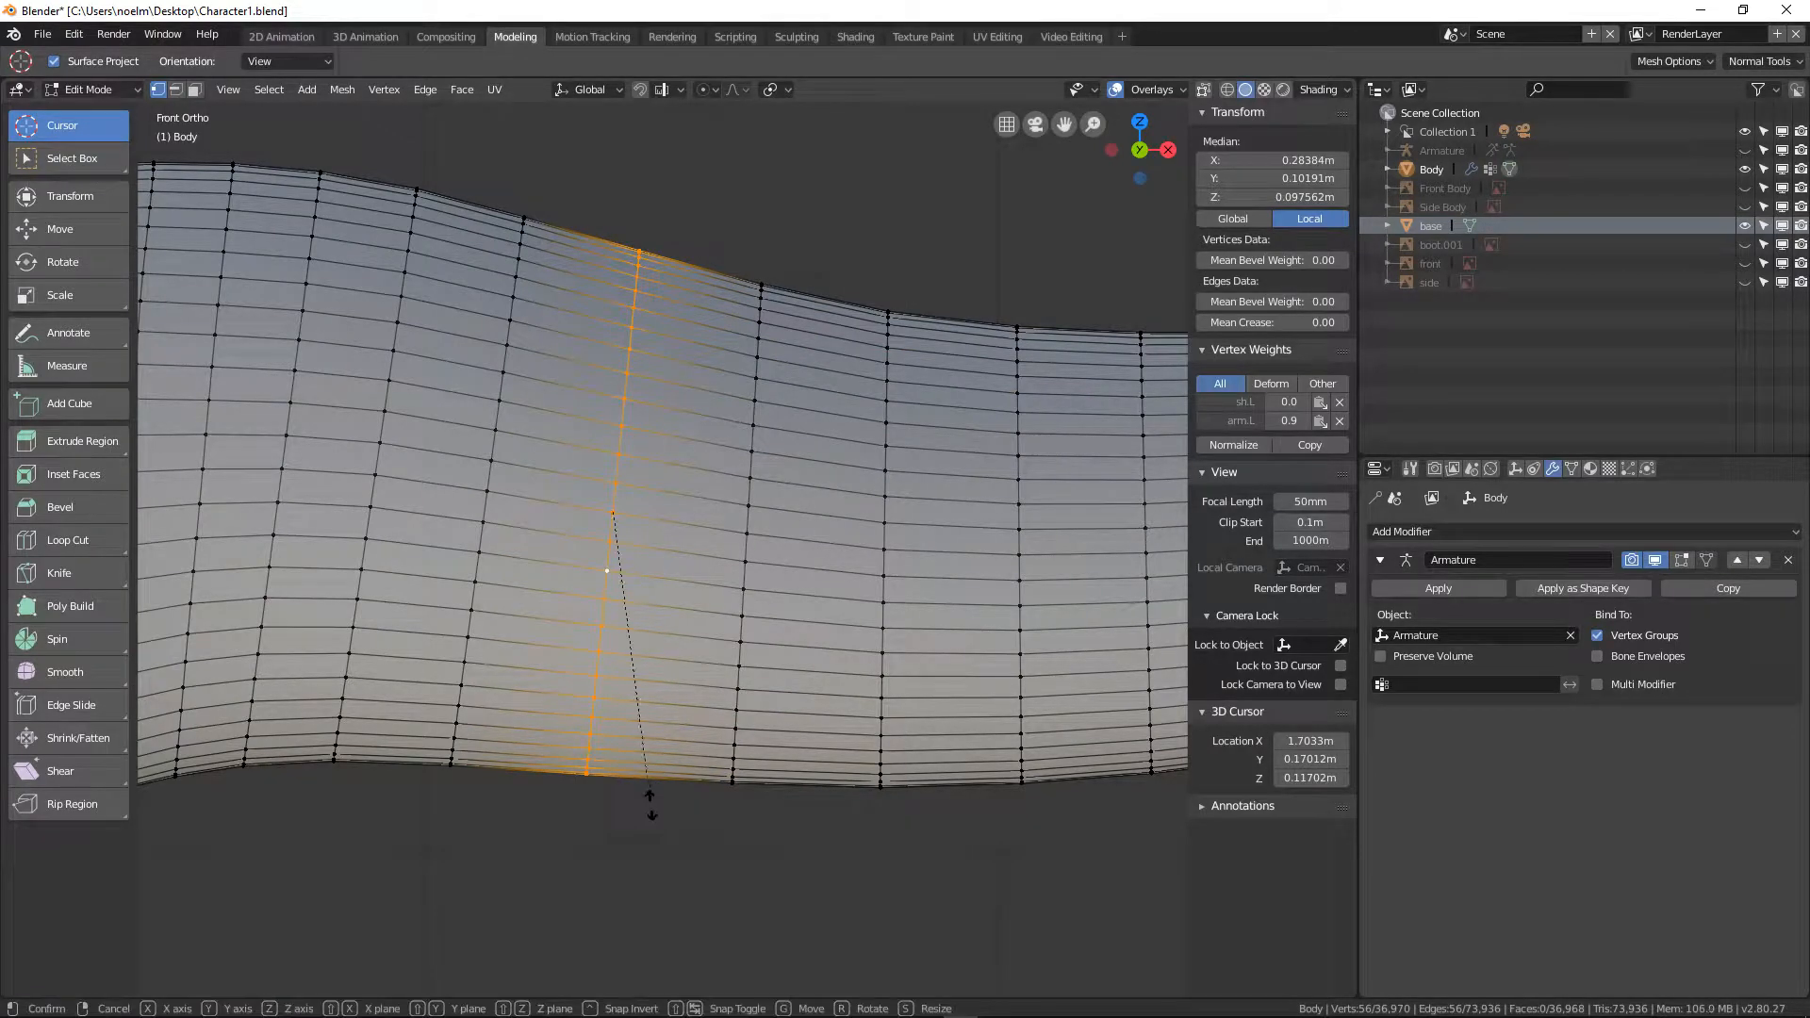
{"action": "left_click", "coordinate": [650, 883]}
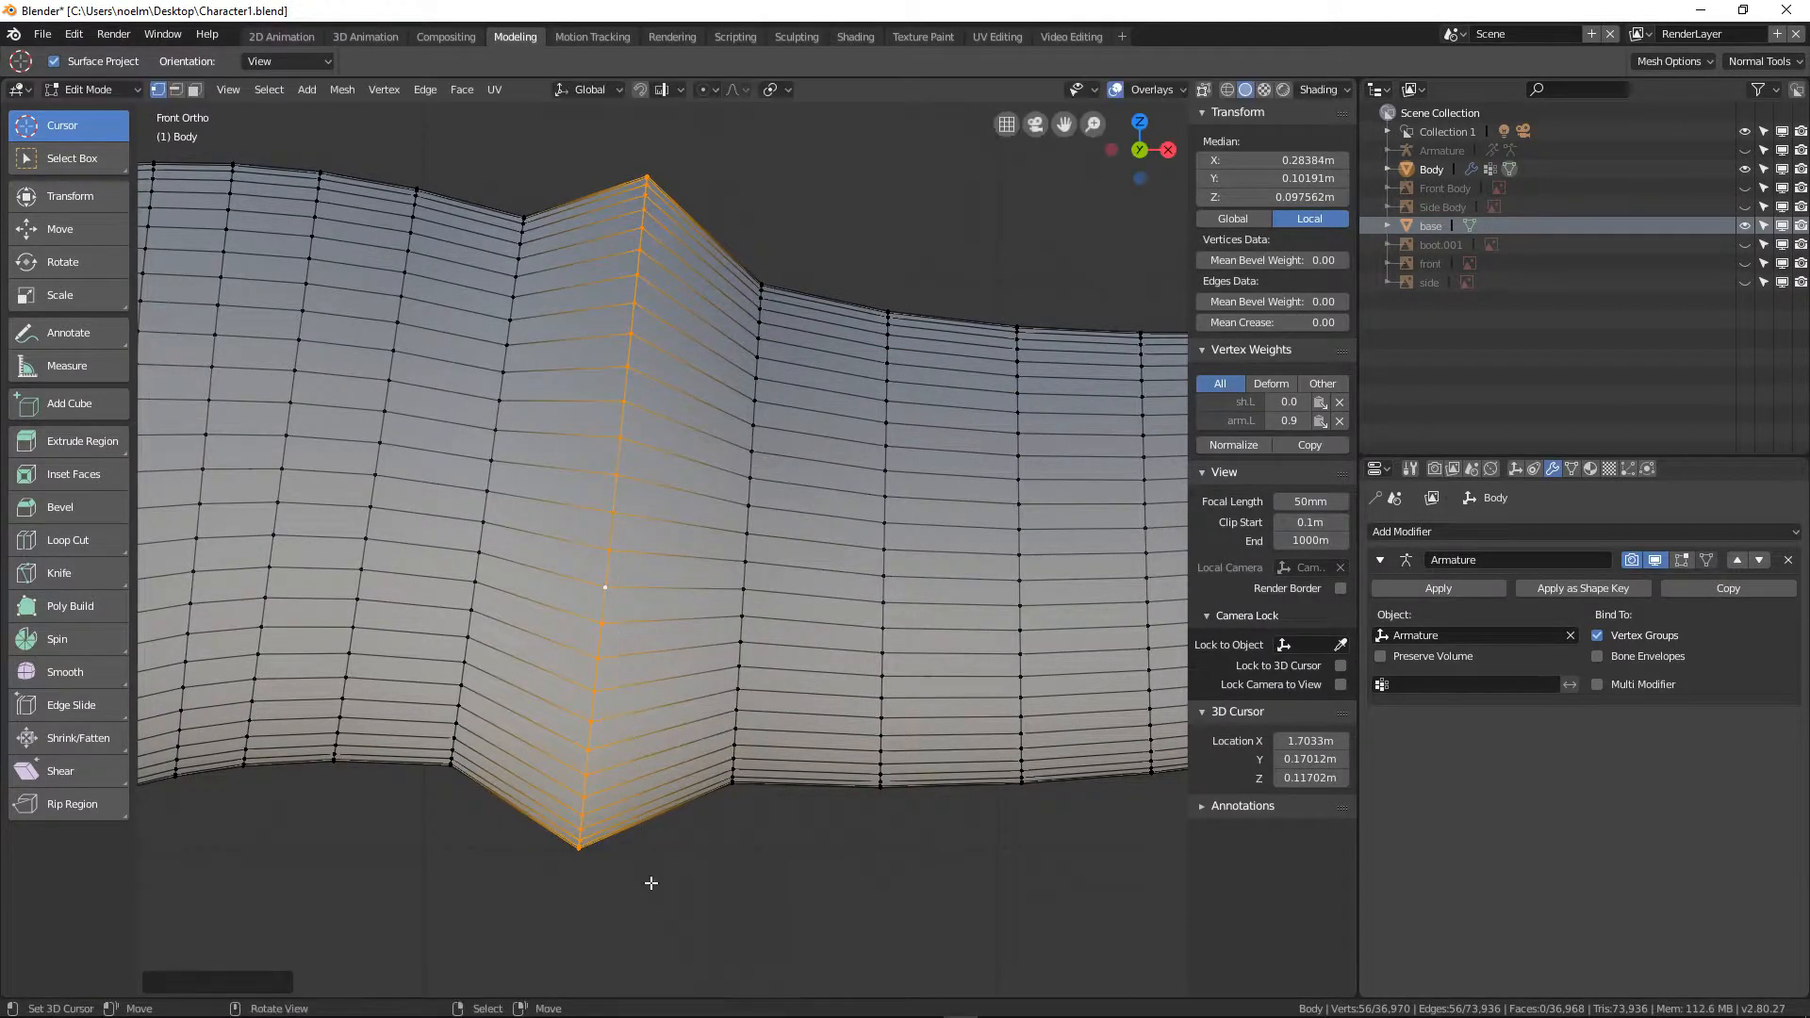
{"action": "left_click", "coordinate": [465, 624], "text": "alt"}
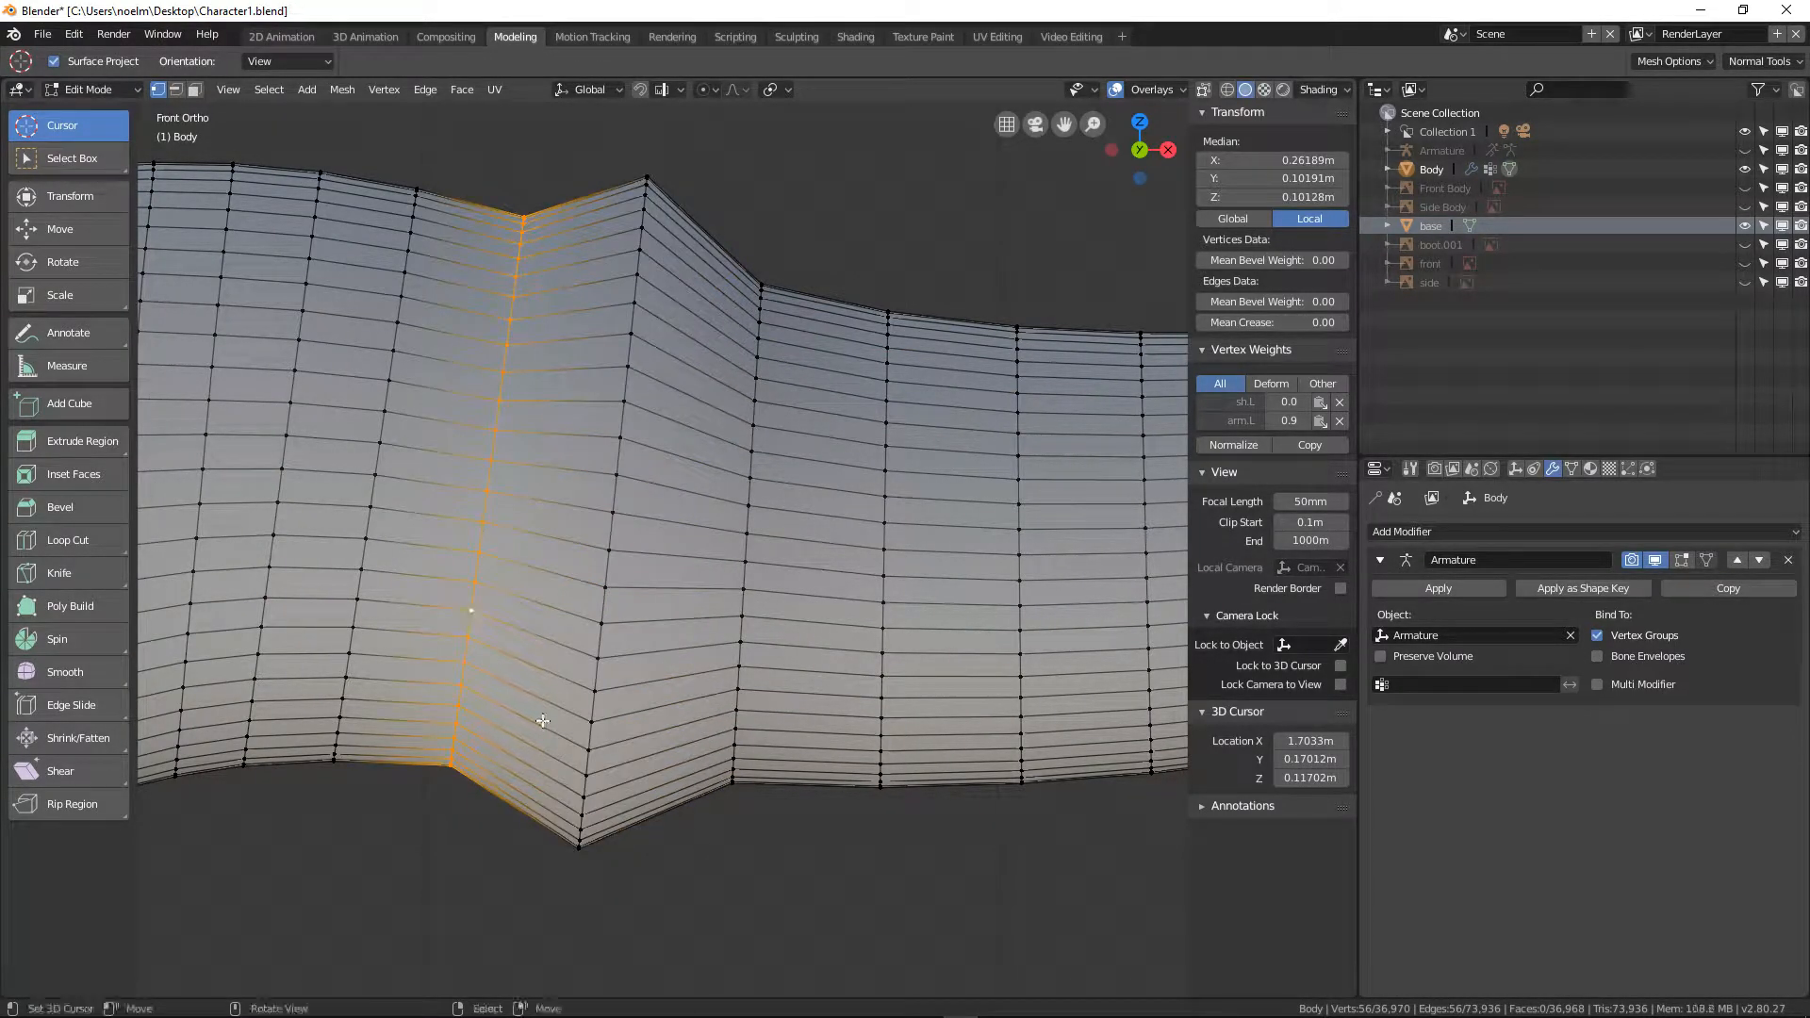
{"action": "key", "text": "s"}
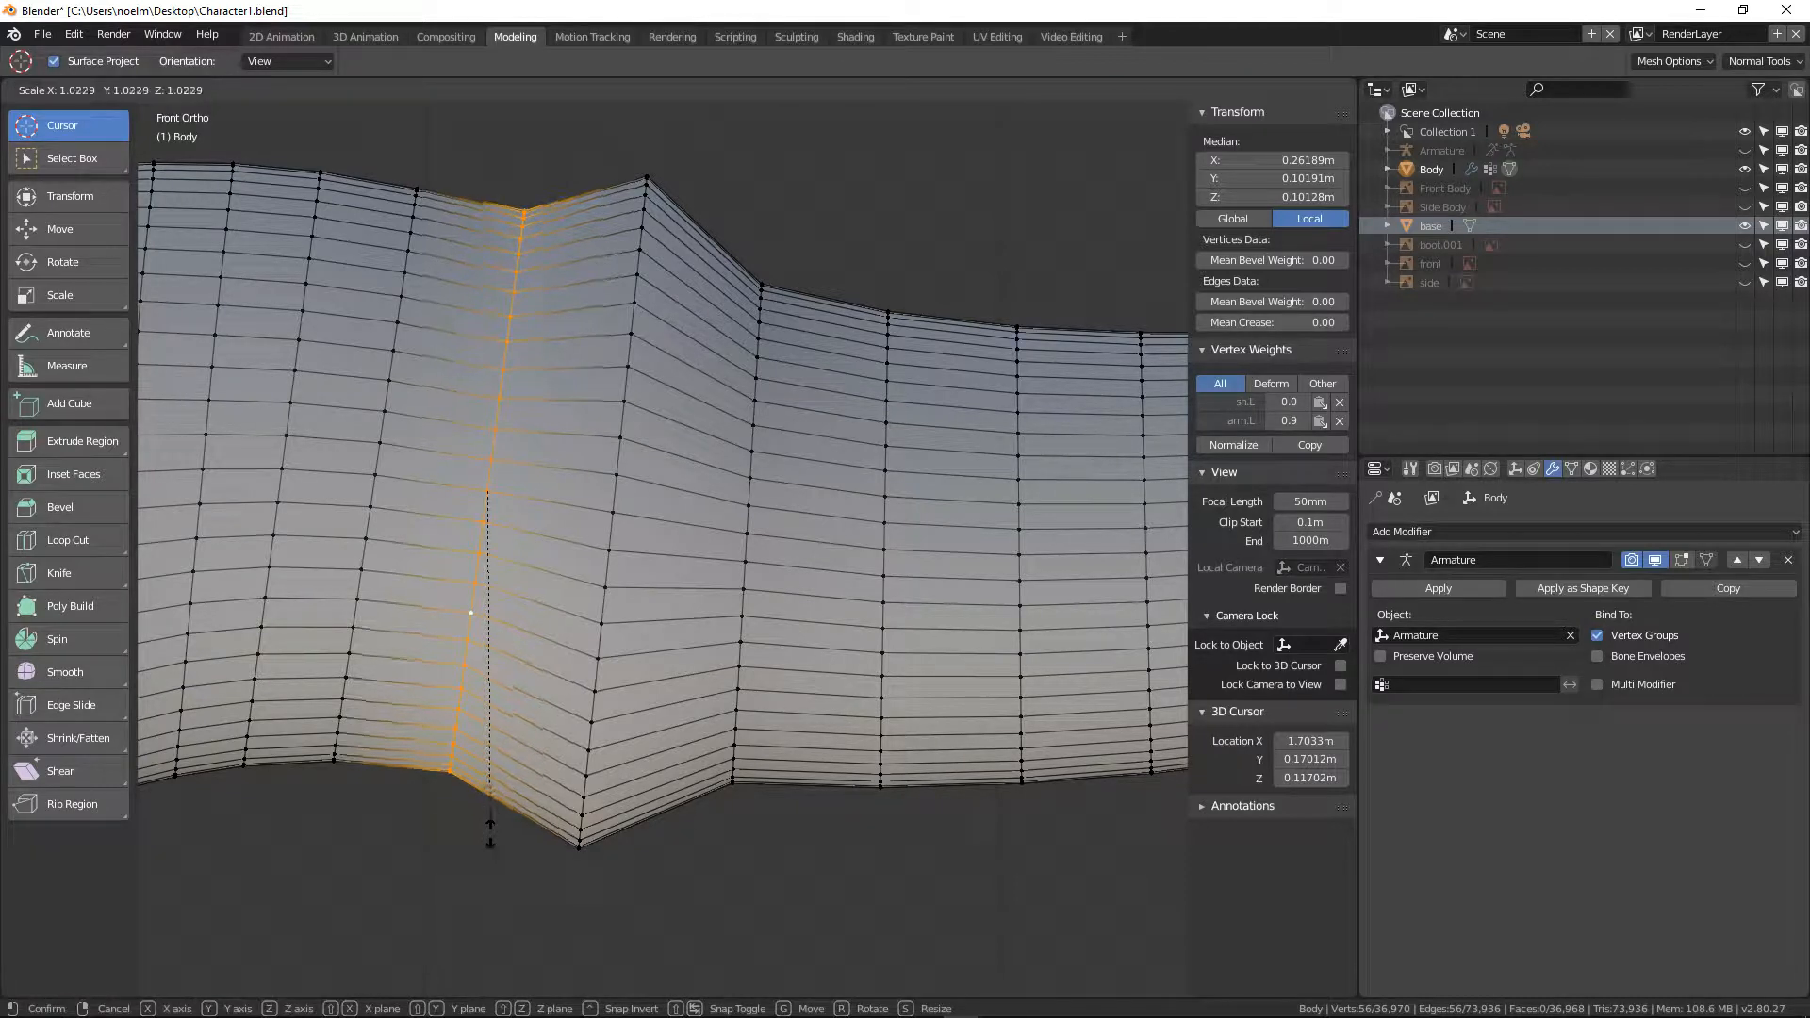
{"action": "left_click", "coordinate": [490, 863]}
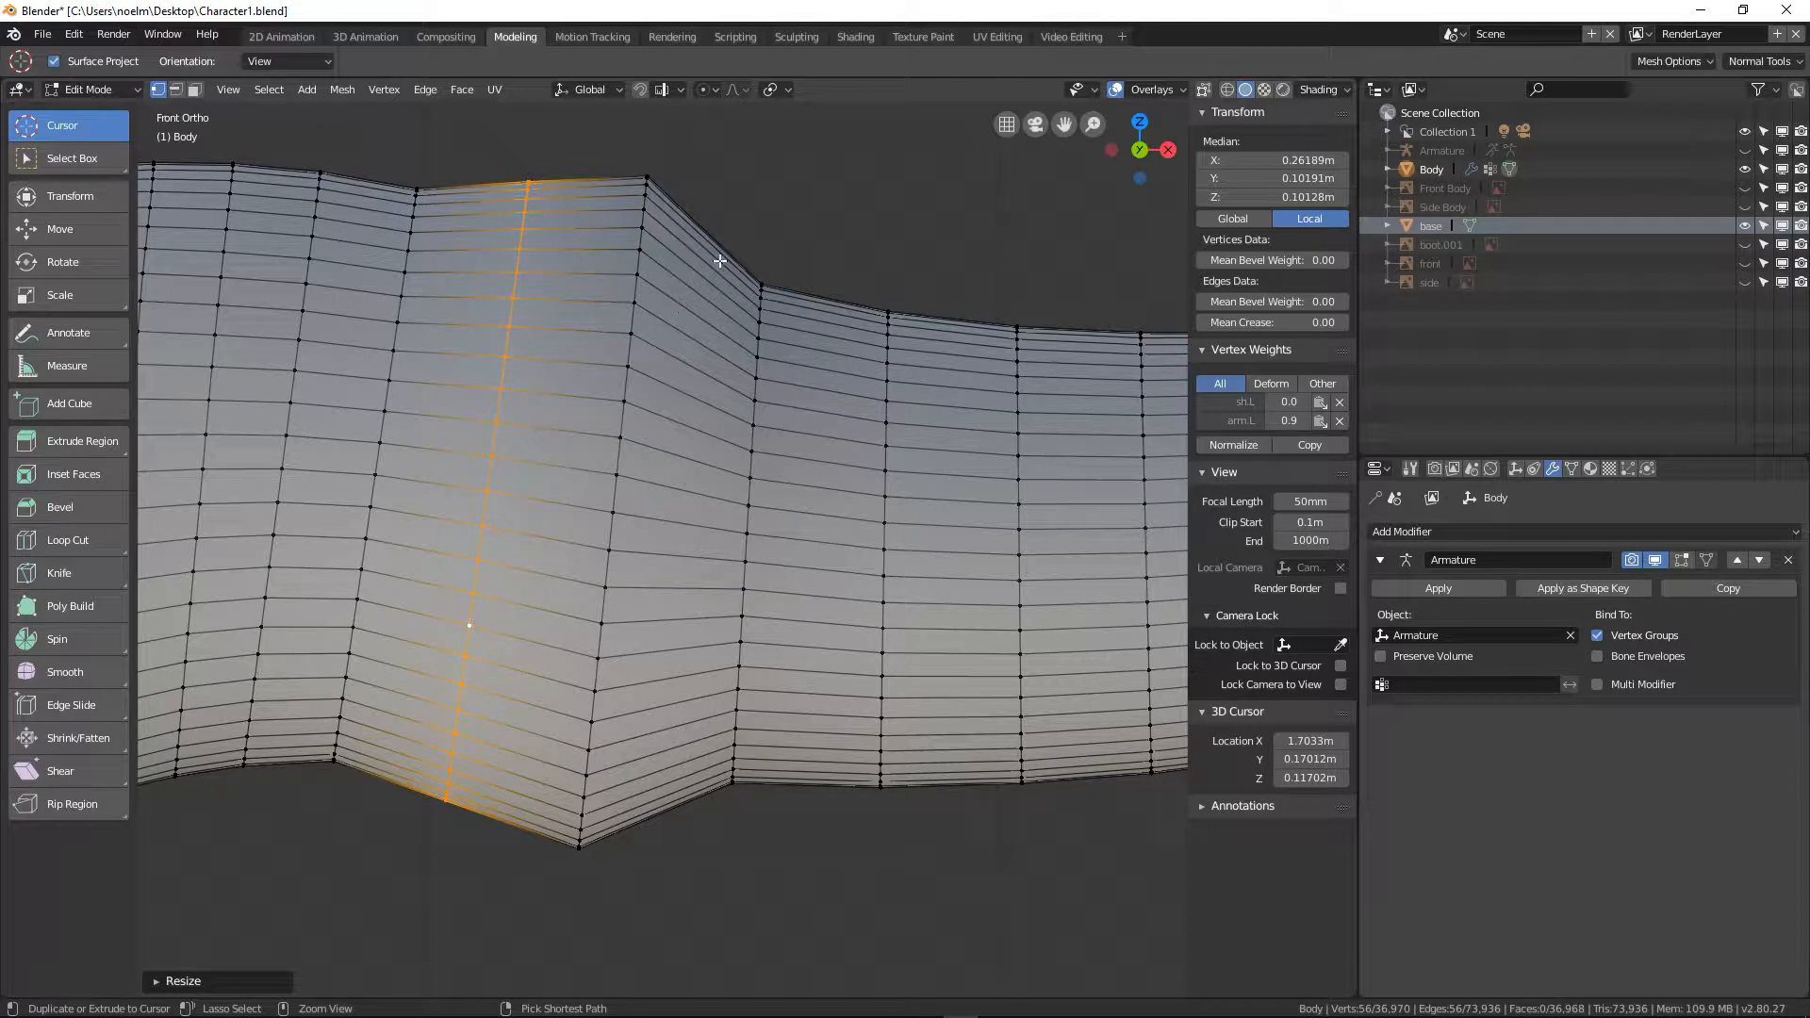
Add a loop cut on the elbow side of the flared left sleeve loop, slid close against it
{"action": "key", "text": "ctrl+r"}
{"action": "left_click", "coordinate": [682, 283]}
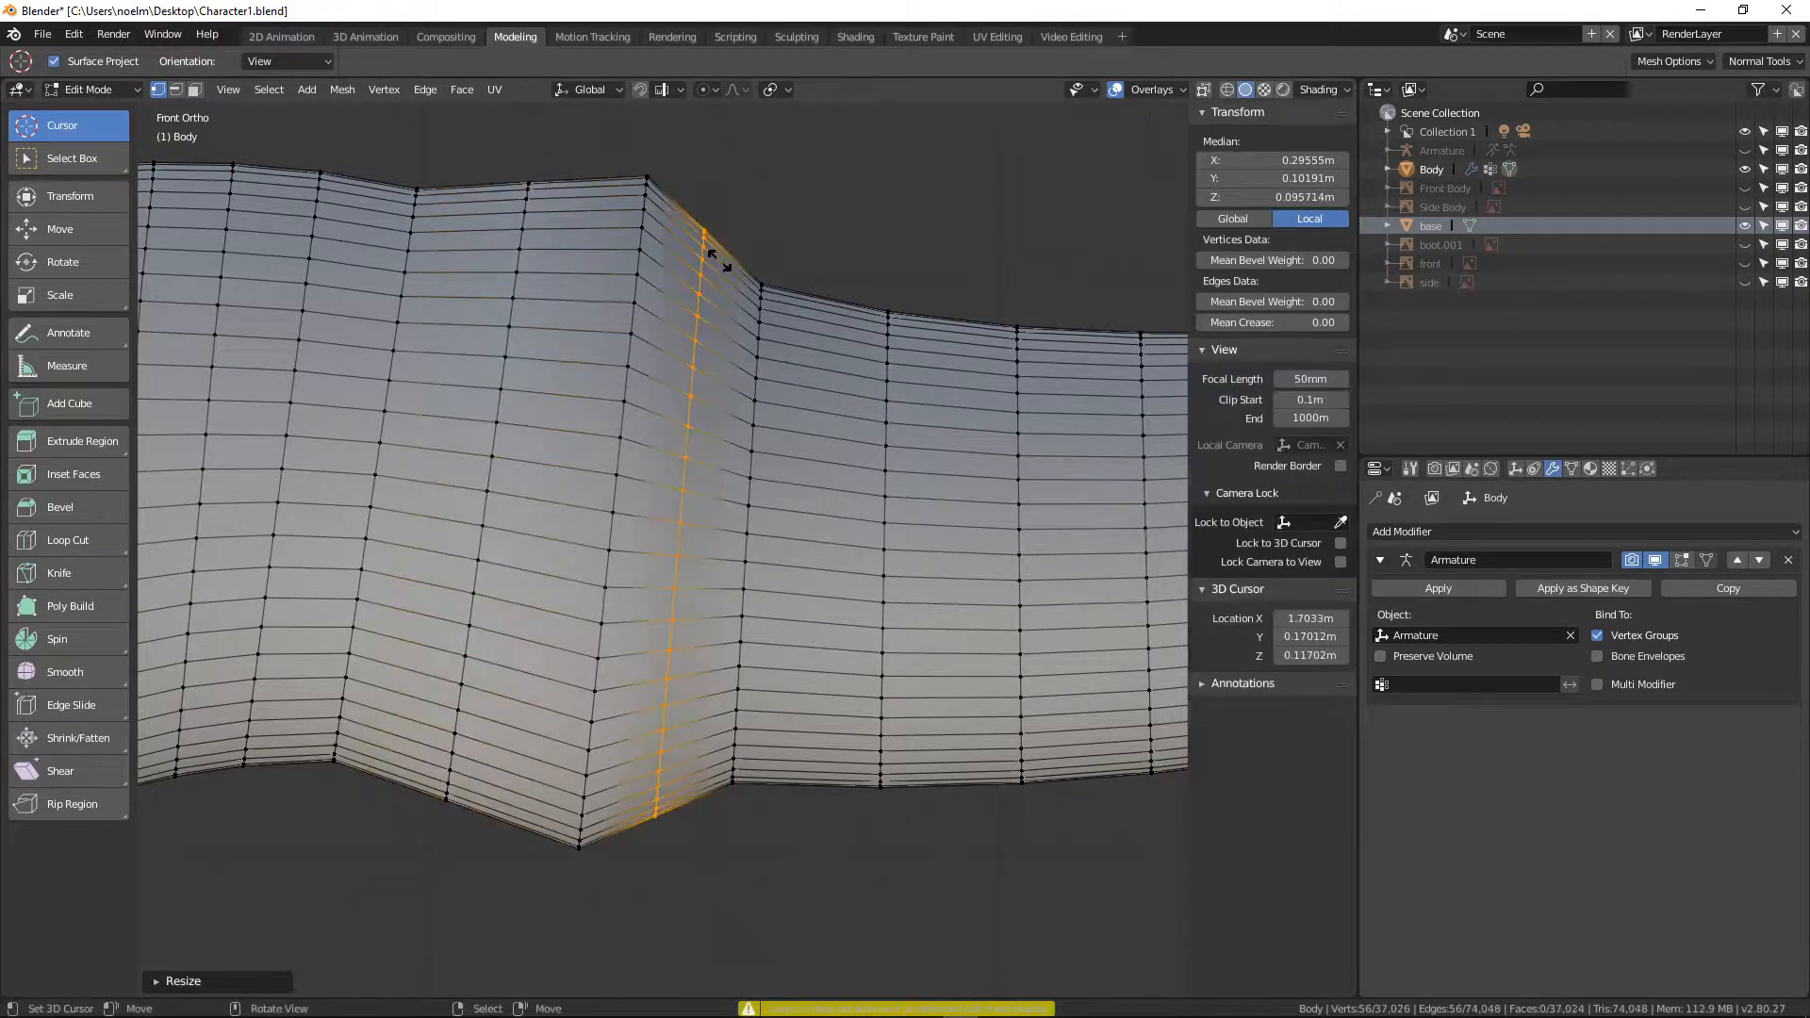
{"action": "left_click", "coordinate": [649, 249]}
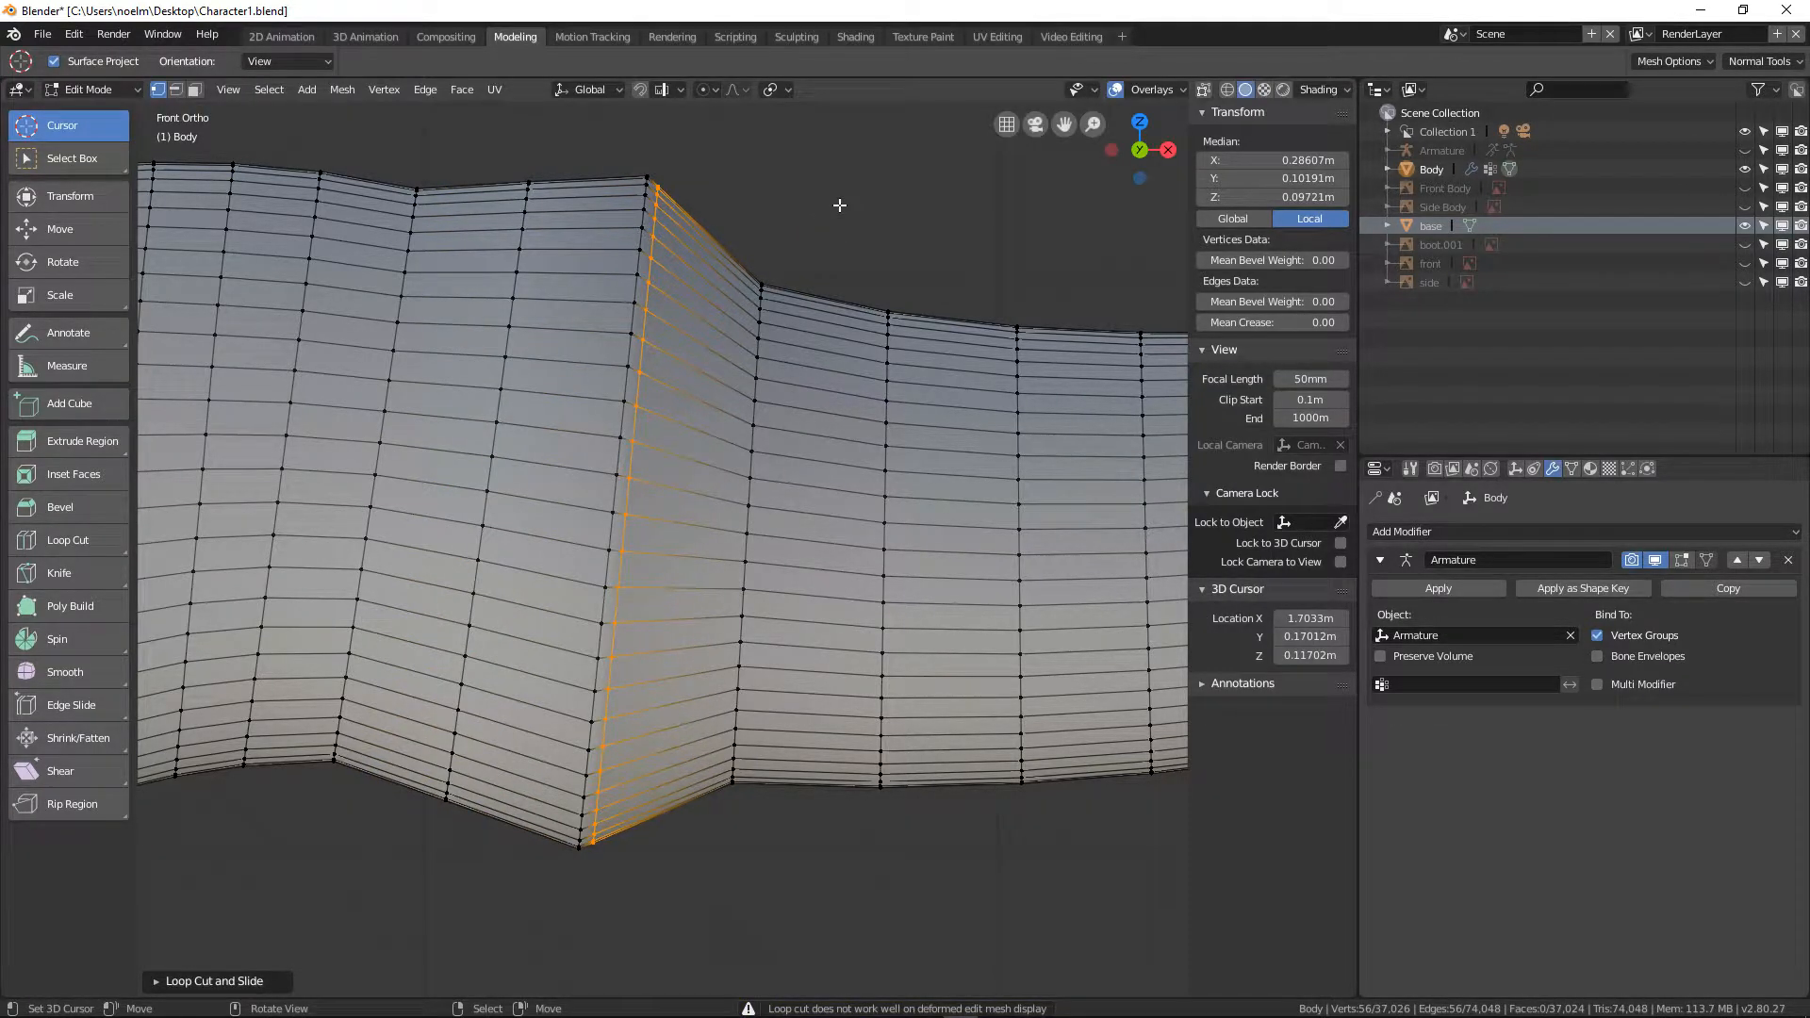
Scale the new loop down to about 0.76 and move it slightly toward the shoulder, inside the left sleeve opening
{"action": "key", "text": "s"}
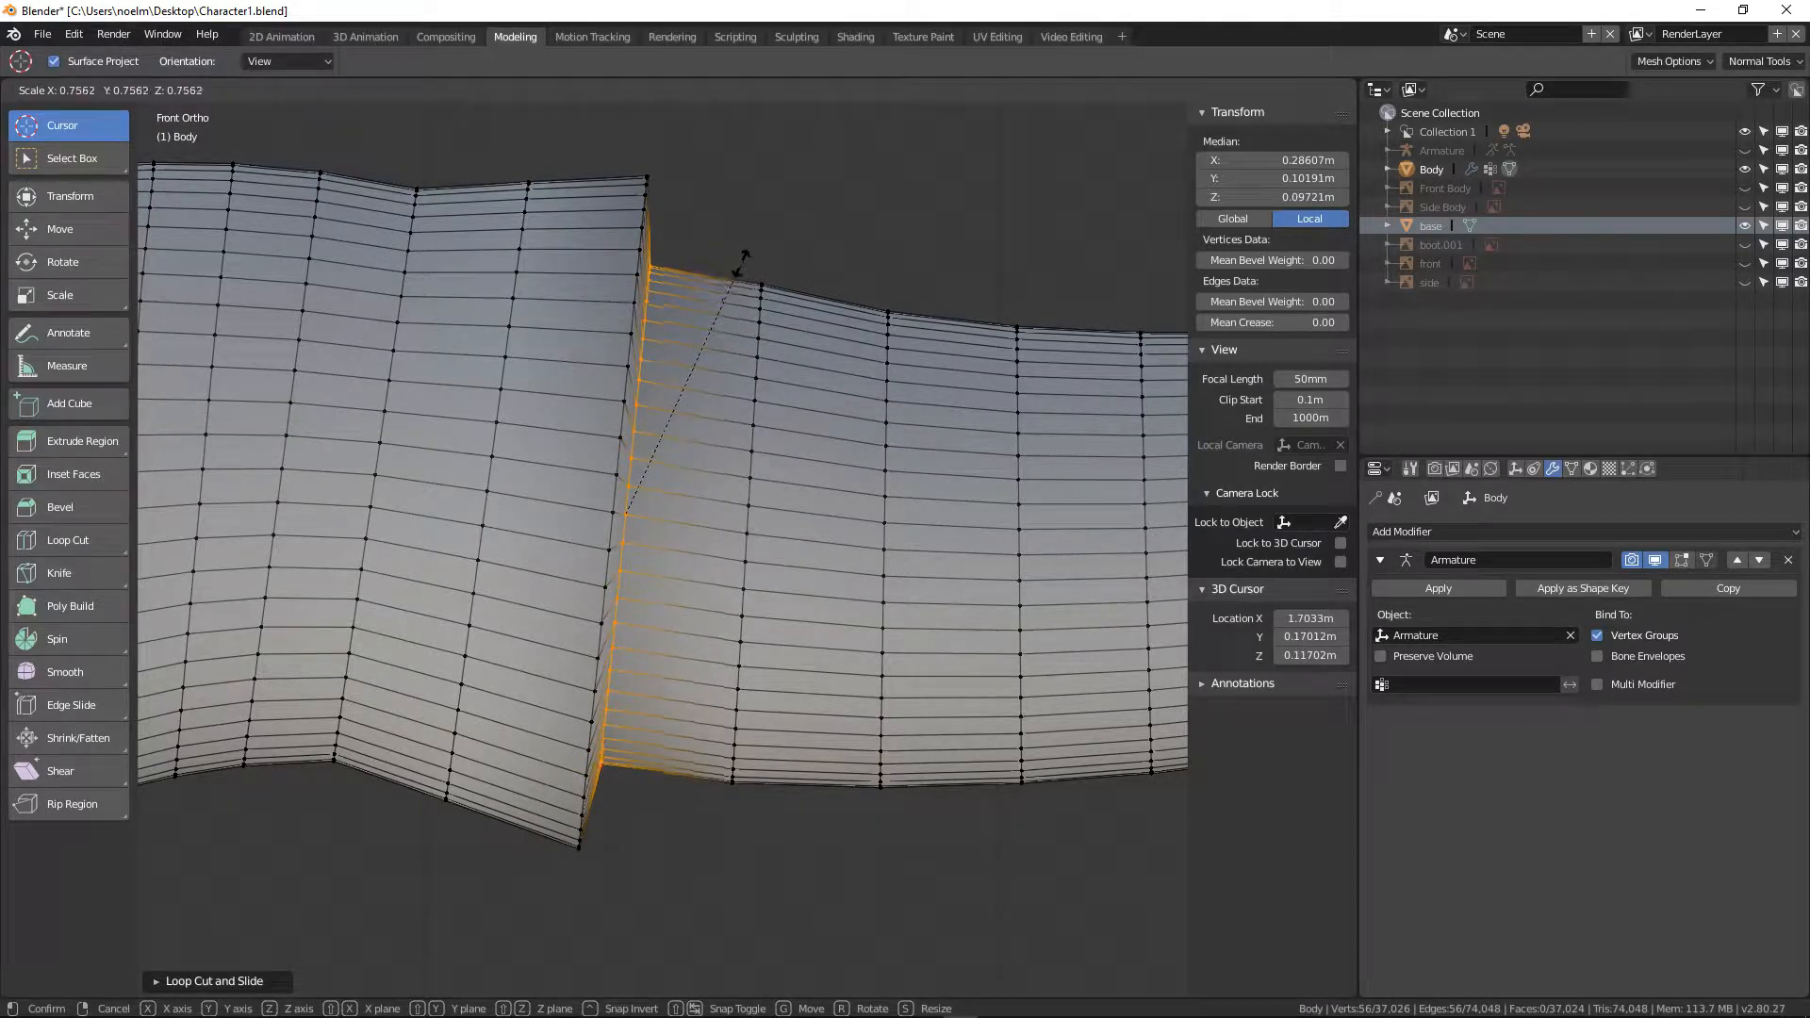
{"action": "left_click", "coordinate": [744, 266]}
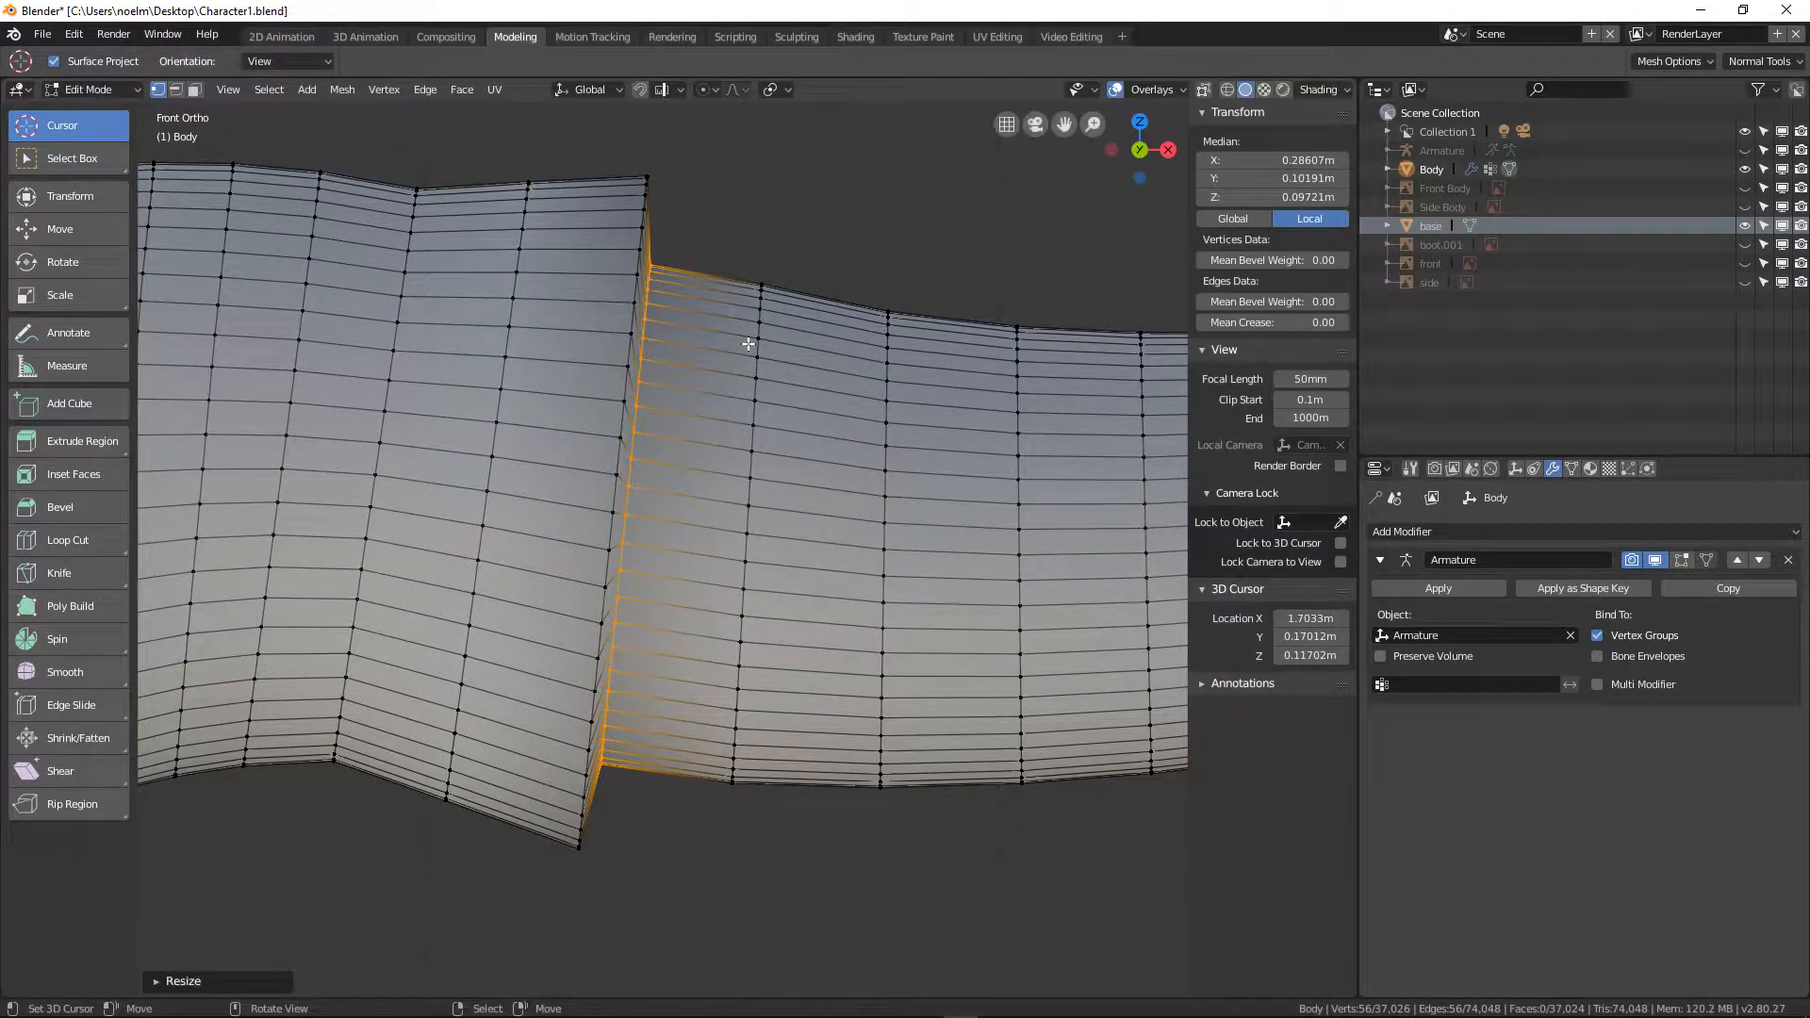
{"action": "key", "text": "g"}
{"action": "left_click", "coordinate": [687, 344]}
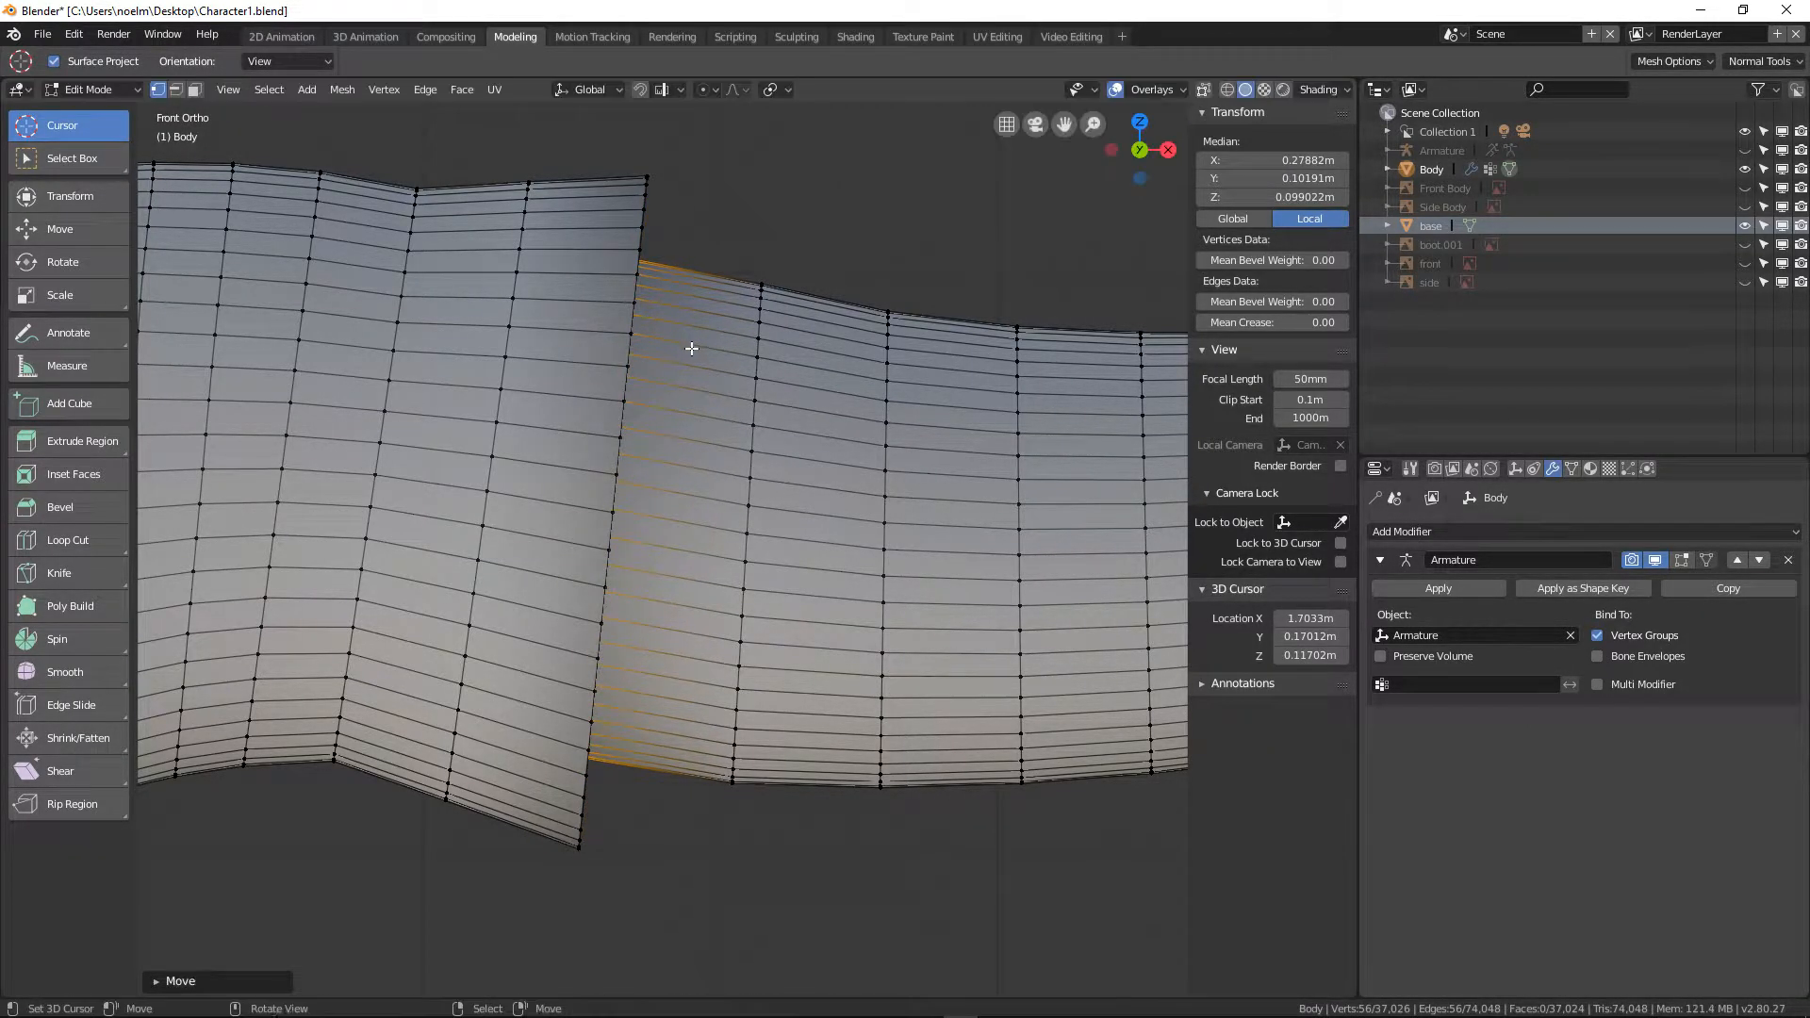
Examine the mesh along the character's left forearm, wrist and glove cuff
{"action": "scroll", "coordinate": [681, 424], "scroll_direction": "down", "scroll_amount": 4}
{"action": "middle_click_drag", "start_coordinate": [681, 424], "coordinate": [566, 457]}
{"action": "scroll", "coordinate": [657, 422], "scroll_direction": "up", "scroll_amount": 7}
{"action": "scroll", "coordinate": [626, 437], "scroll_direction": "down", "scroll_amount": 8}
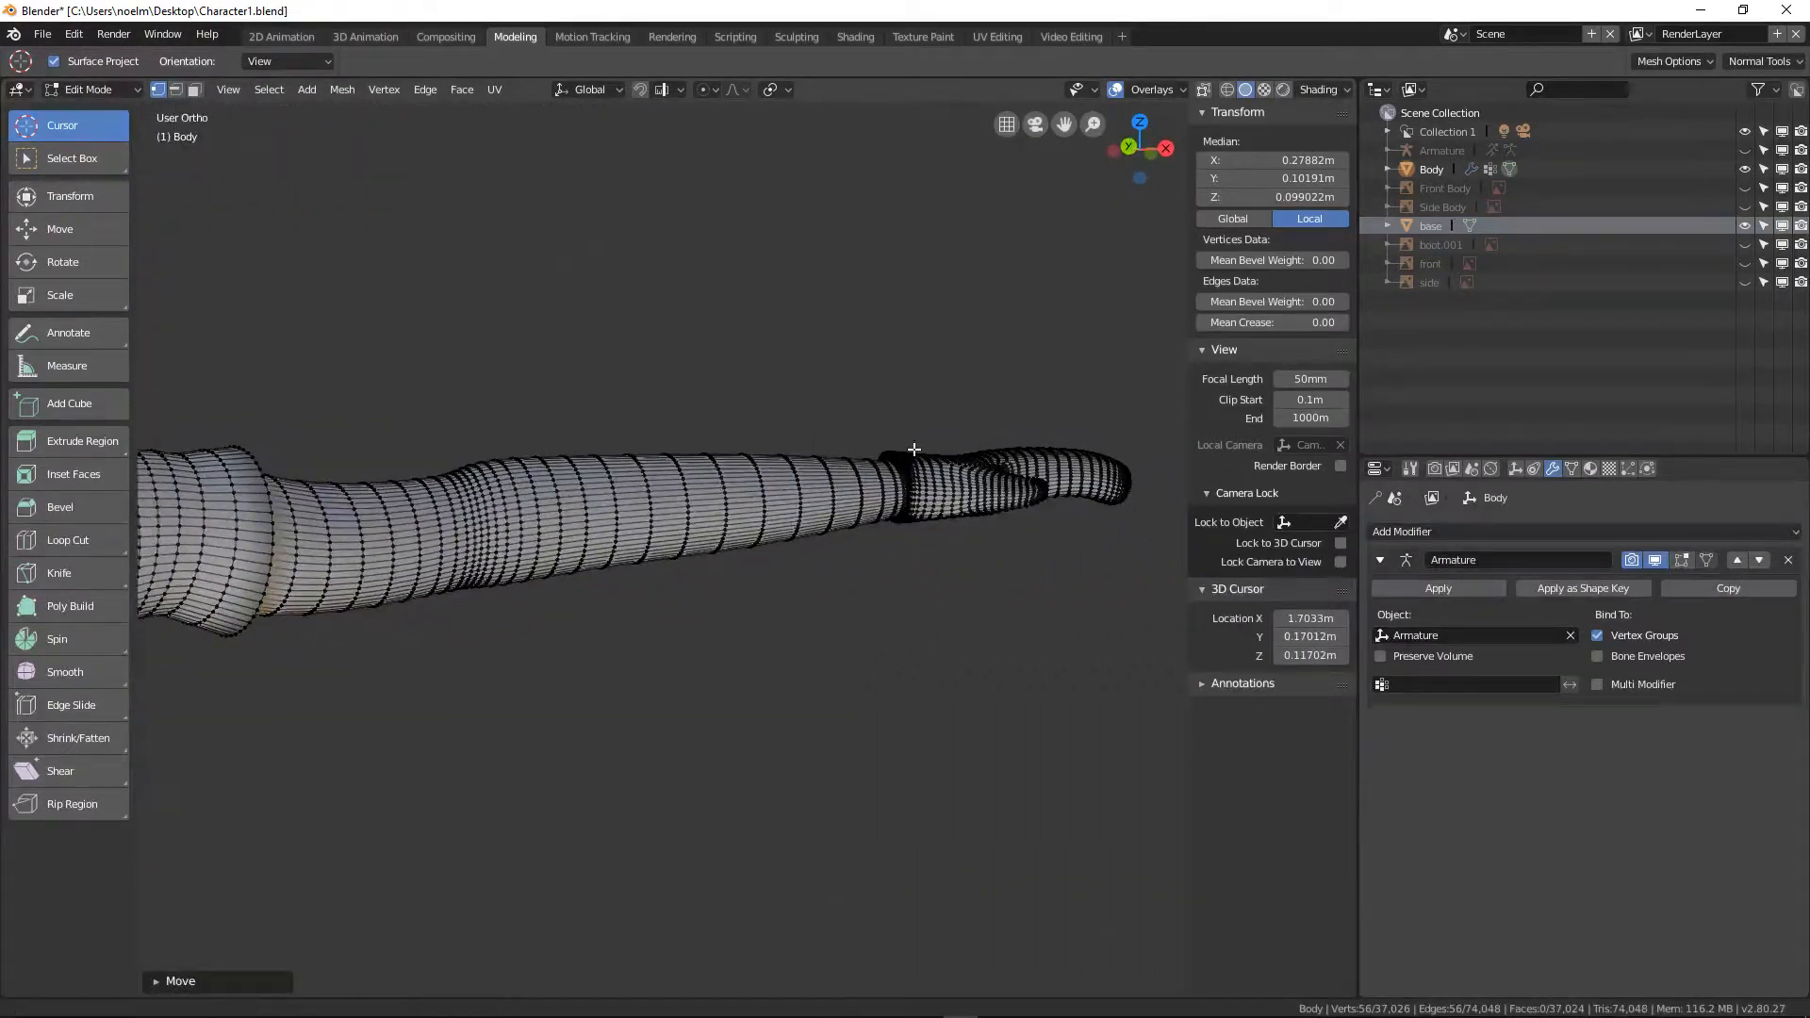
{"action": "middle_click_drag", "start_coordinate": [914, 449], "coordinate": [618, 491], "text": "shift"}
{"action": "scroll", "coordinate": [701, 490], "scroll_direction": "up", "scroll_amount": 3}
{"action": "scroll", "coordinate": [701, 491], "scroll_direction": "up", "scroll_amount": 5}
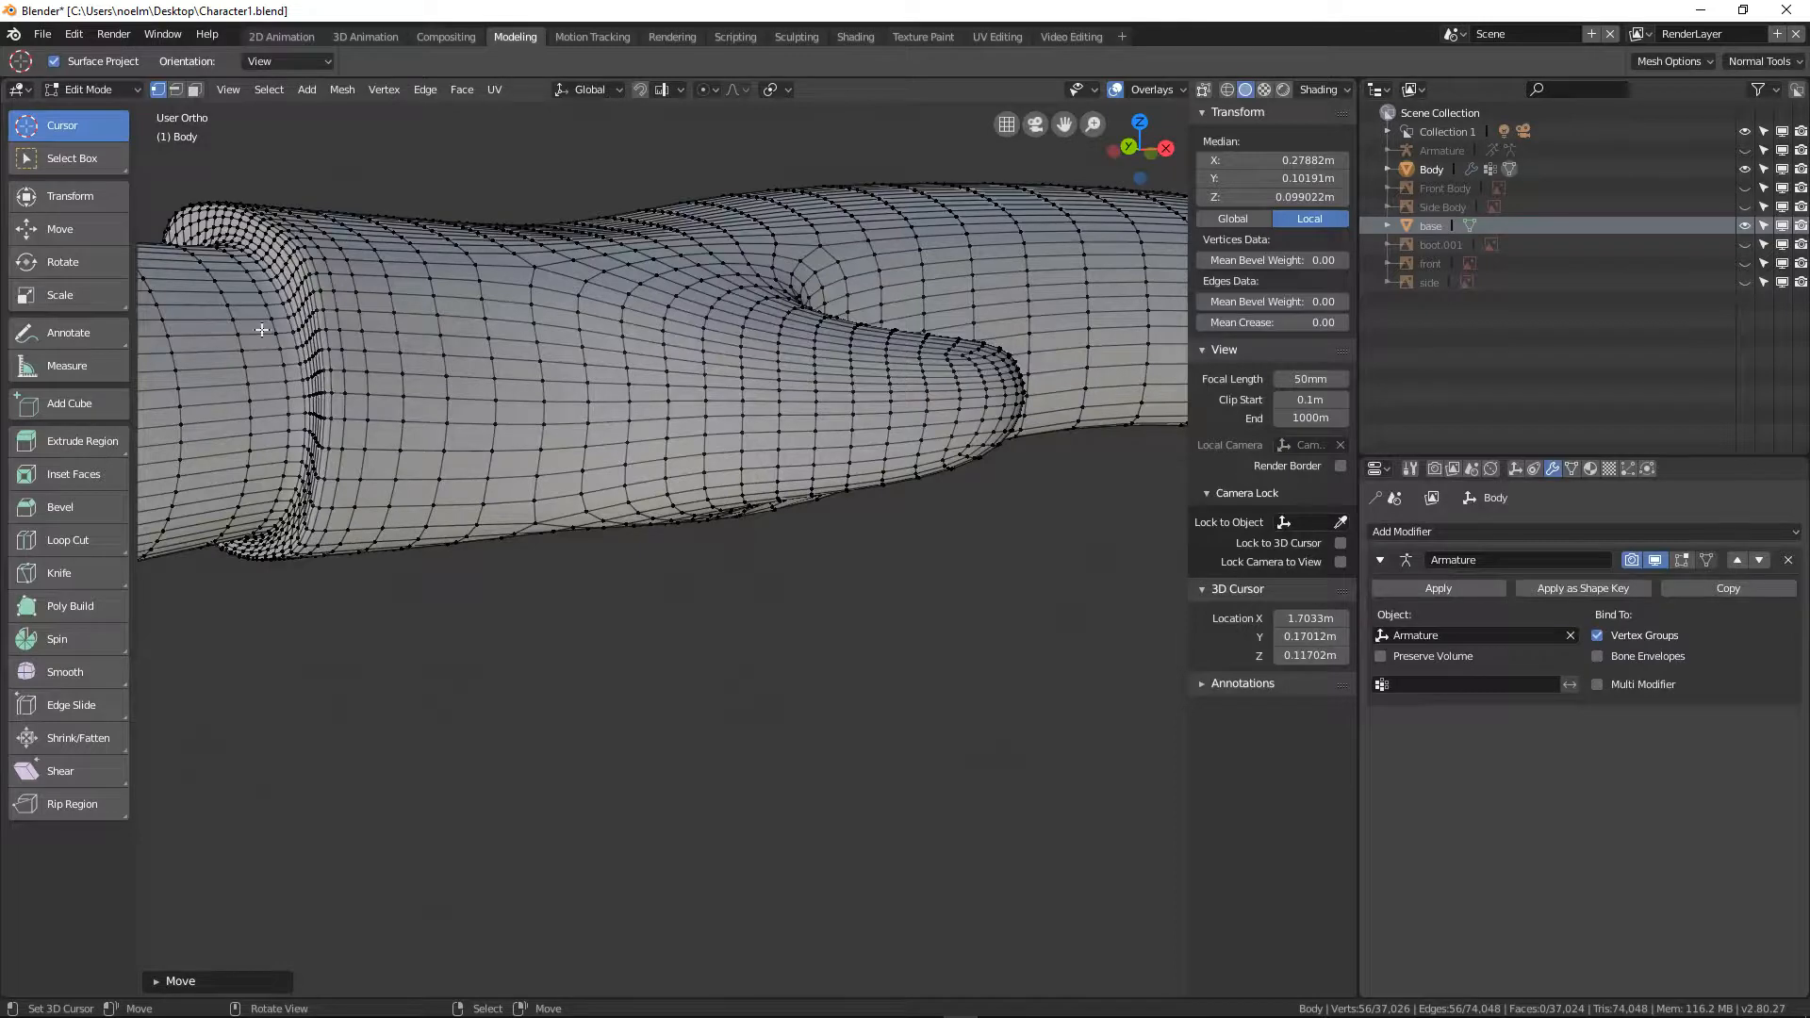
{"action": "scroll", "coordinate": [357, 385], "scroll_direction": "down", "scroll_amount": 1}
{"action": "middle_click_drag", "start_coordinate": [335, 363], "coordinate": [722, 290], "text": "shift"}
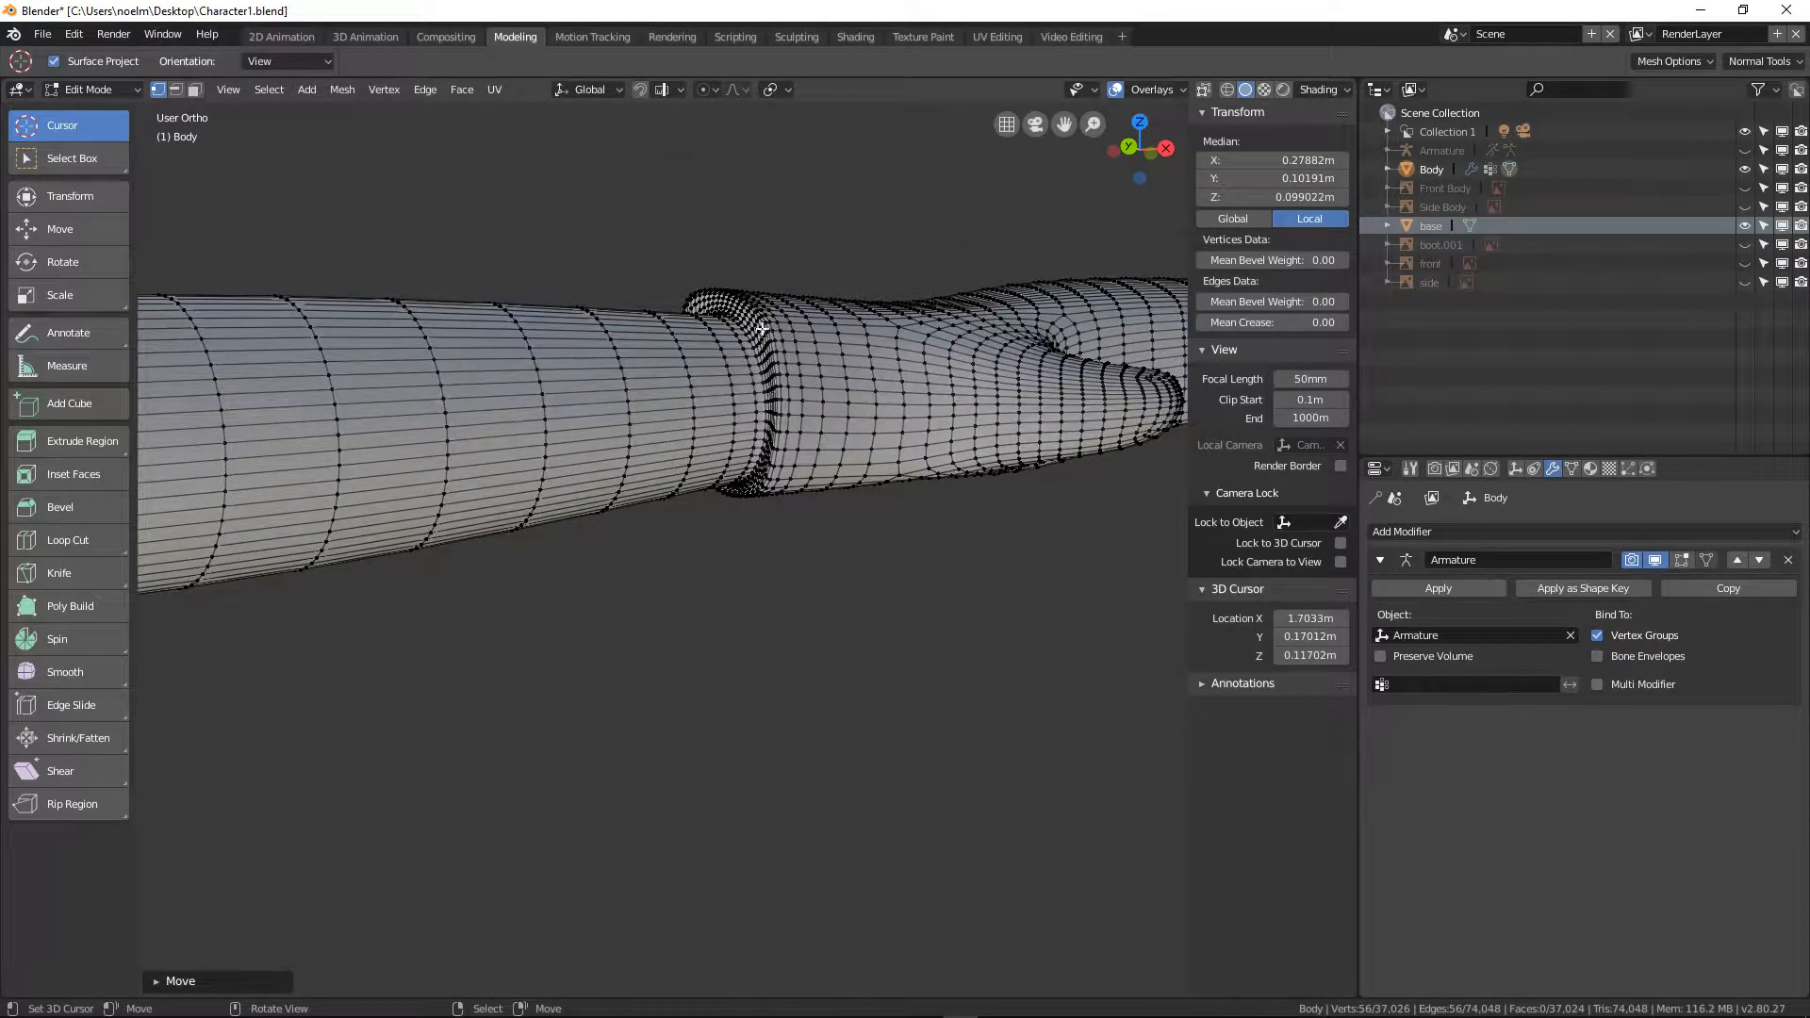
{"action": "scroll", "coordinate": [379, 422], "scroll_direction": "down", "scroll_amount": 4}
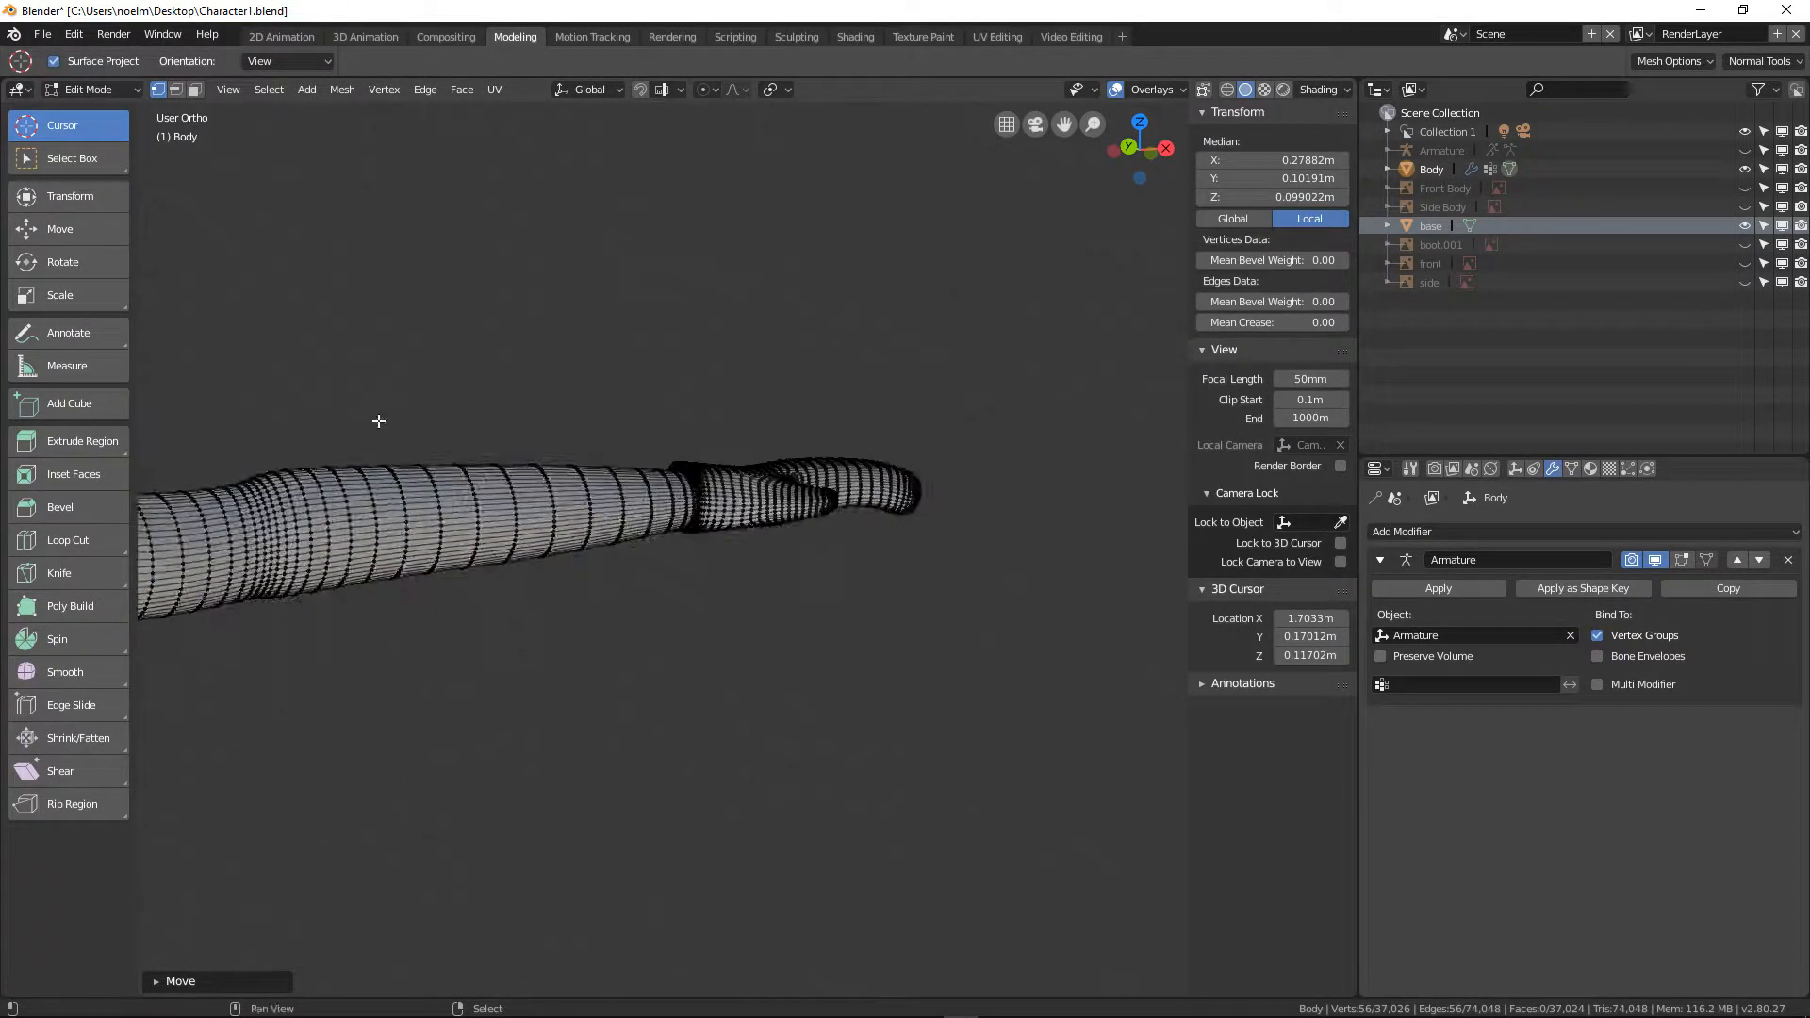
Add two supporting loop cuts around the left sleeve's edge, one across its rim and one just on the shoulder side
{"action": "middle_click_drag", "start_coordinate": [379, 421], "coordinate": [801, 444], "text": "shift"}
{"action": "middle_click_drag", "start_coordinate": [565, 485], "coordinate": [452, 433]}
{"action": "scroll", "coordinate": [451, 433], "scroll_direction": "up", "scroll_amount": 8}
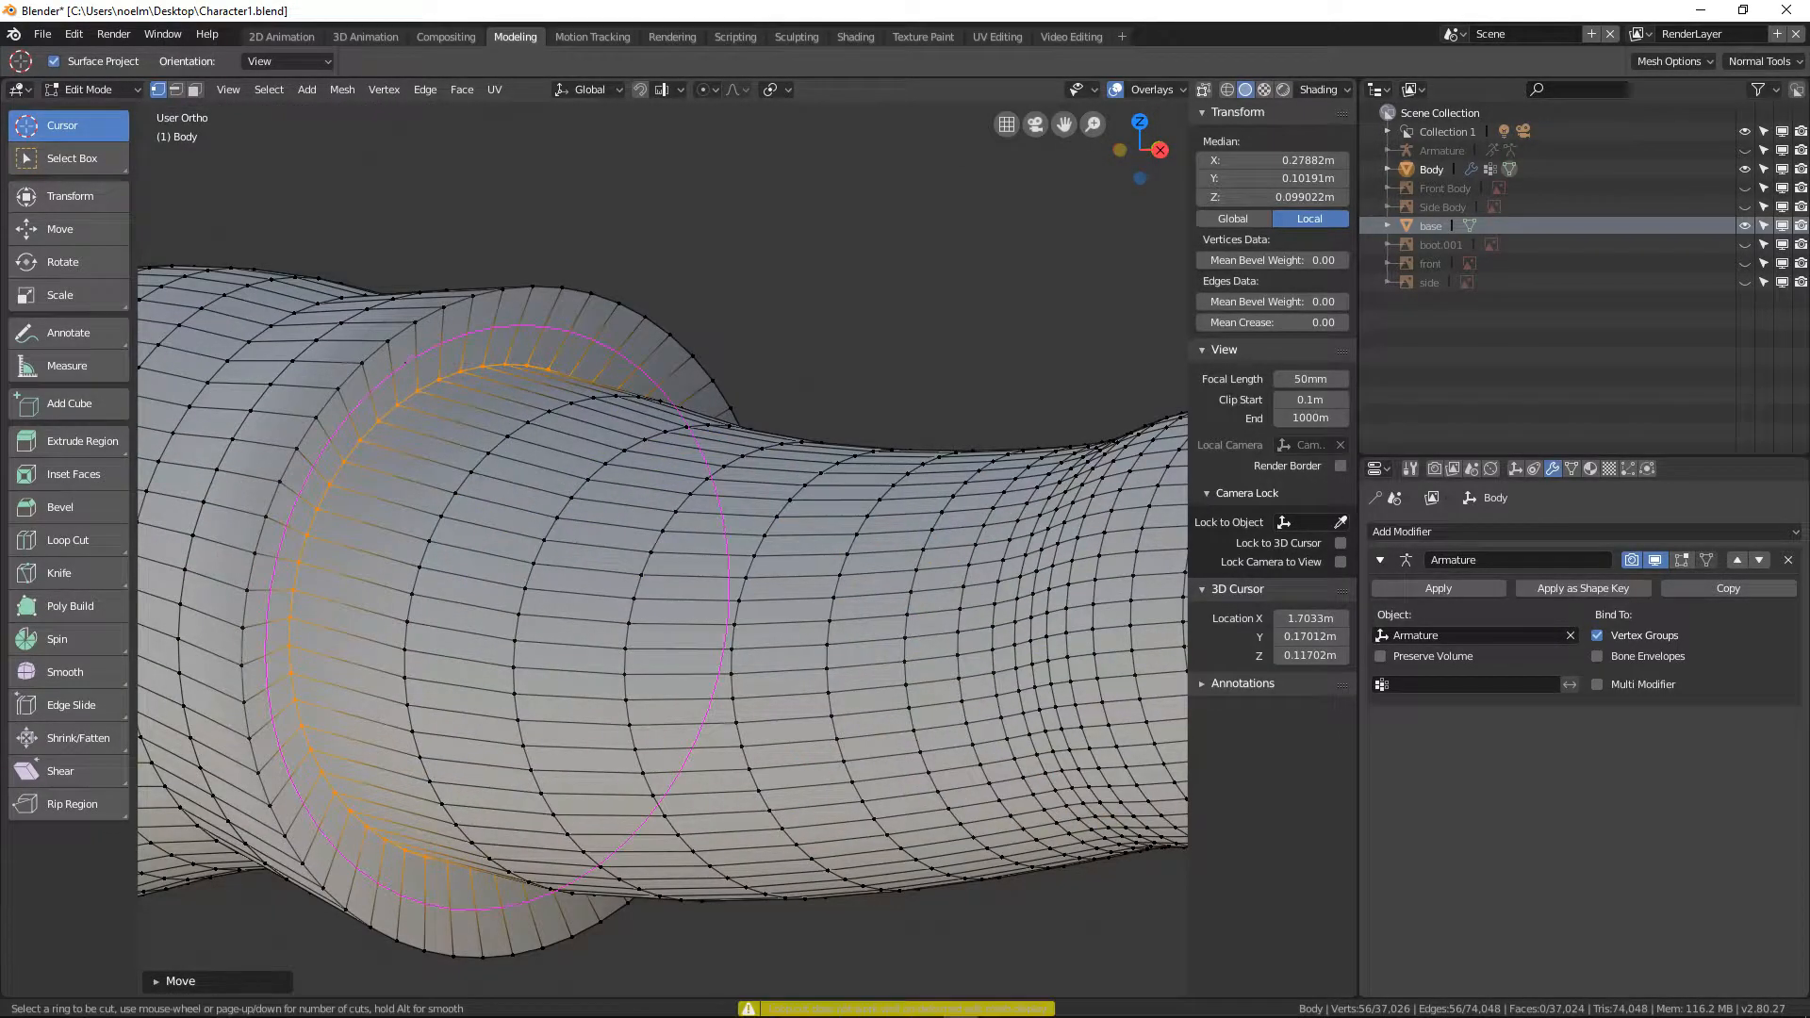
{"action": "left_click", "coordinate": [406, 354]}
{"action": "left_click", "coordinate": [338, 340]}
{"action": "left_click", "coordinate": [338, 340]}
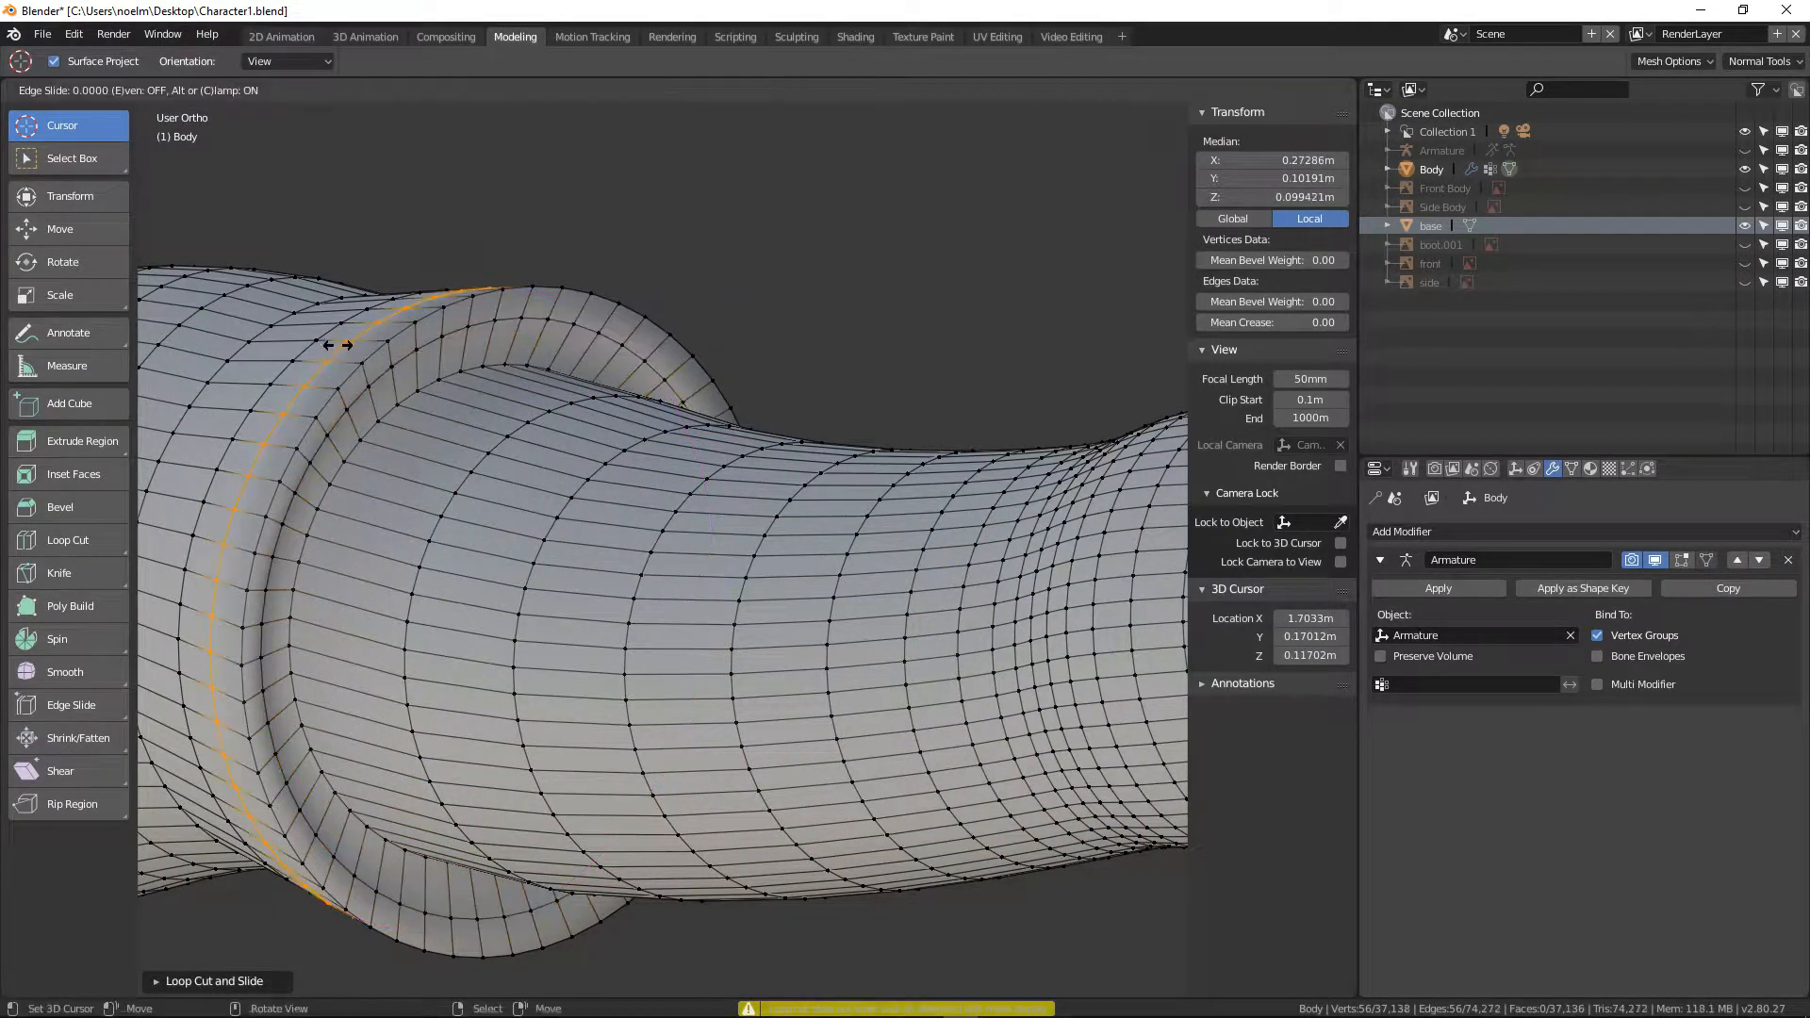
{"action": "left_click", "coordinate": [337, 341]}
Examine the left sleeve on the smooth body in Object Mode, finishing with both upper arms in front view
{"action": "scroll", "coordinate": [407, 457], "scroll_direction": "down", "scroll_amount": 3}
{"action": "key", "text": "Tab"}
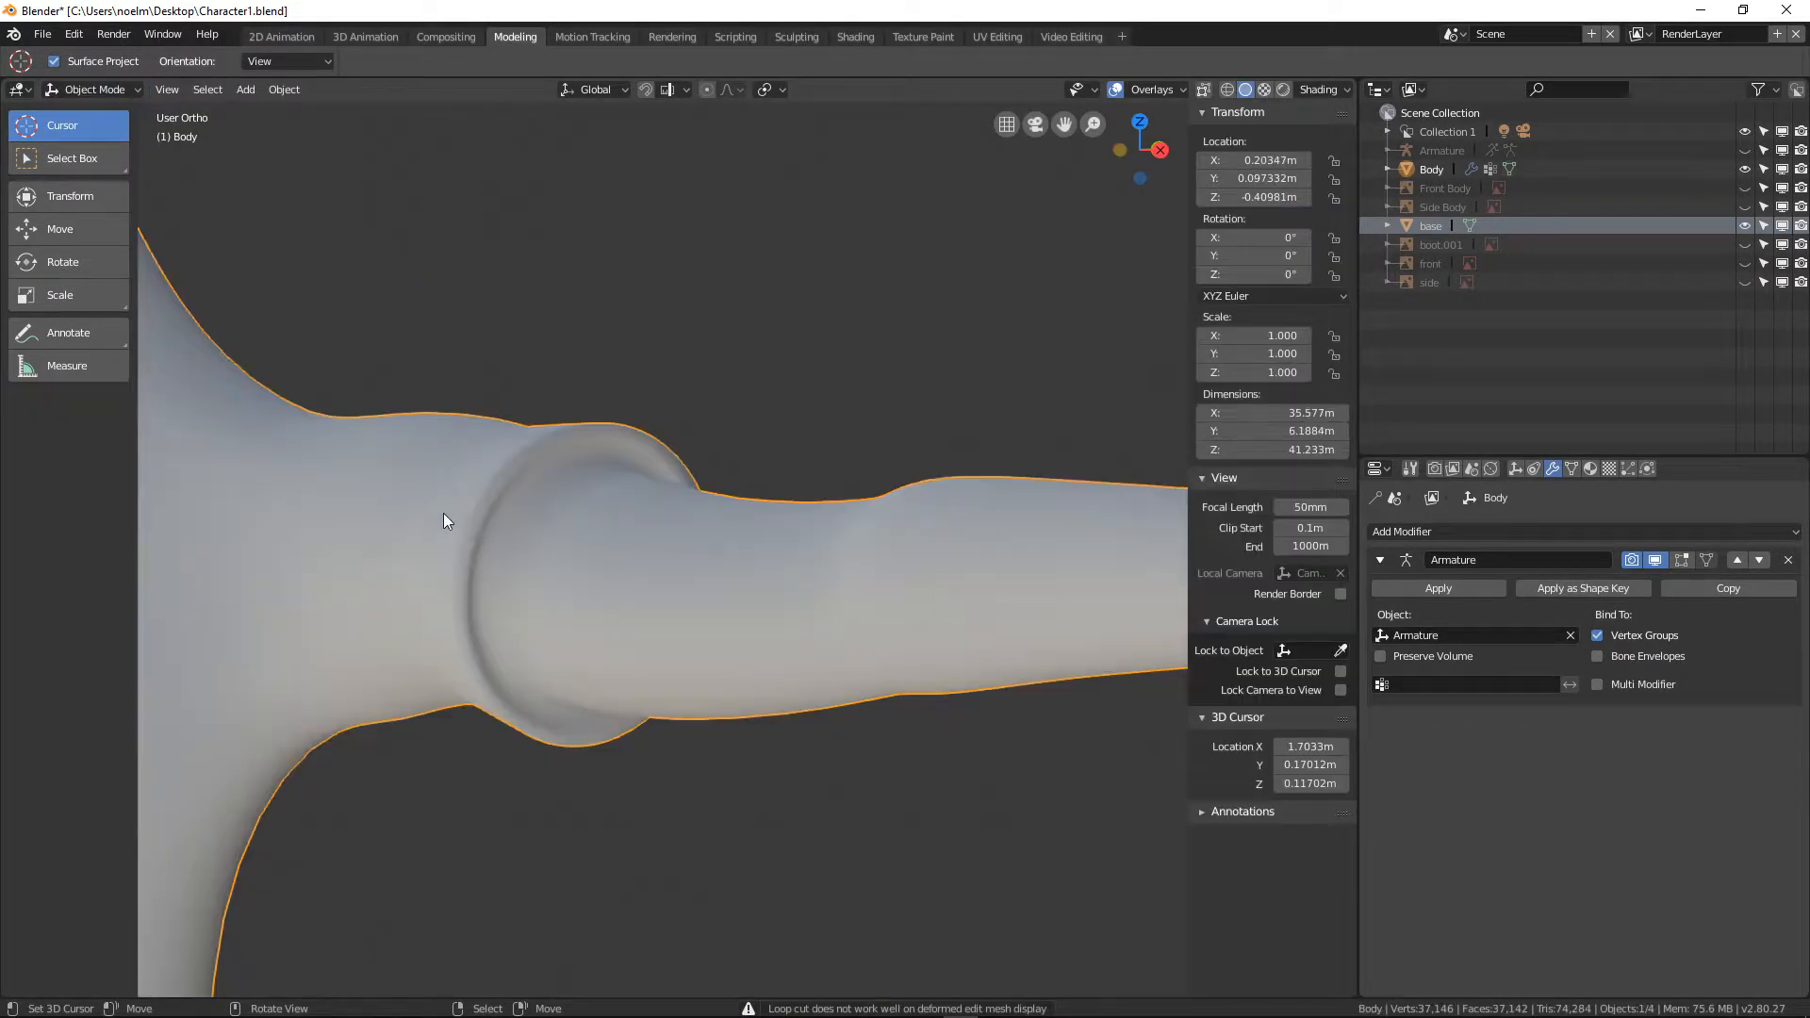
{"action": "middle_click_drag", "start_coordinate": [445, 517], "coordinate": [404, 509]}
{"action": "scroll", "coordinate": [793, 481], "scroll_direction": "up", "scroll_amount": 2}
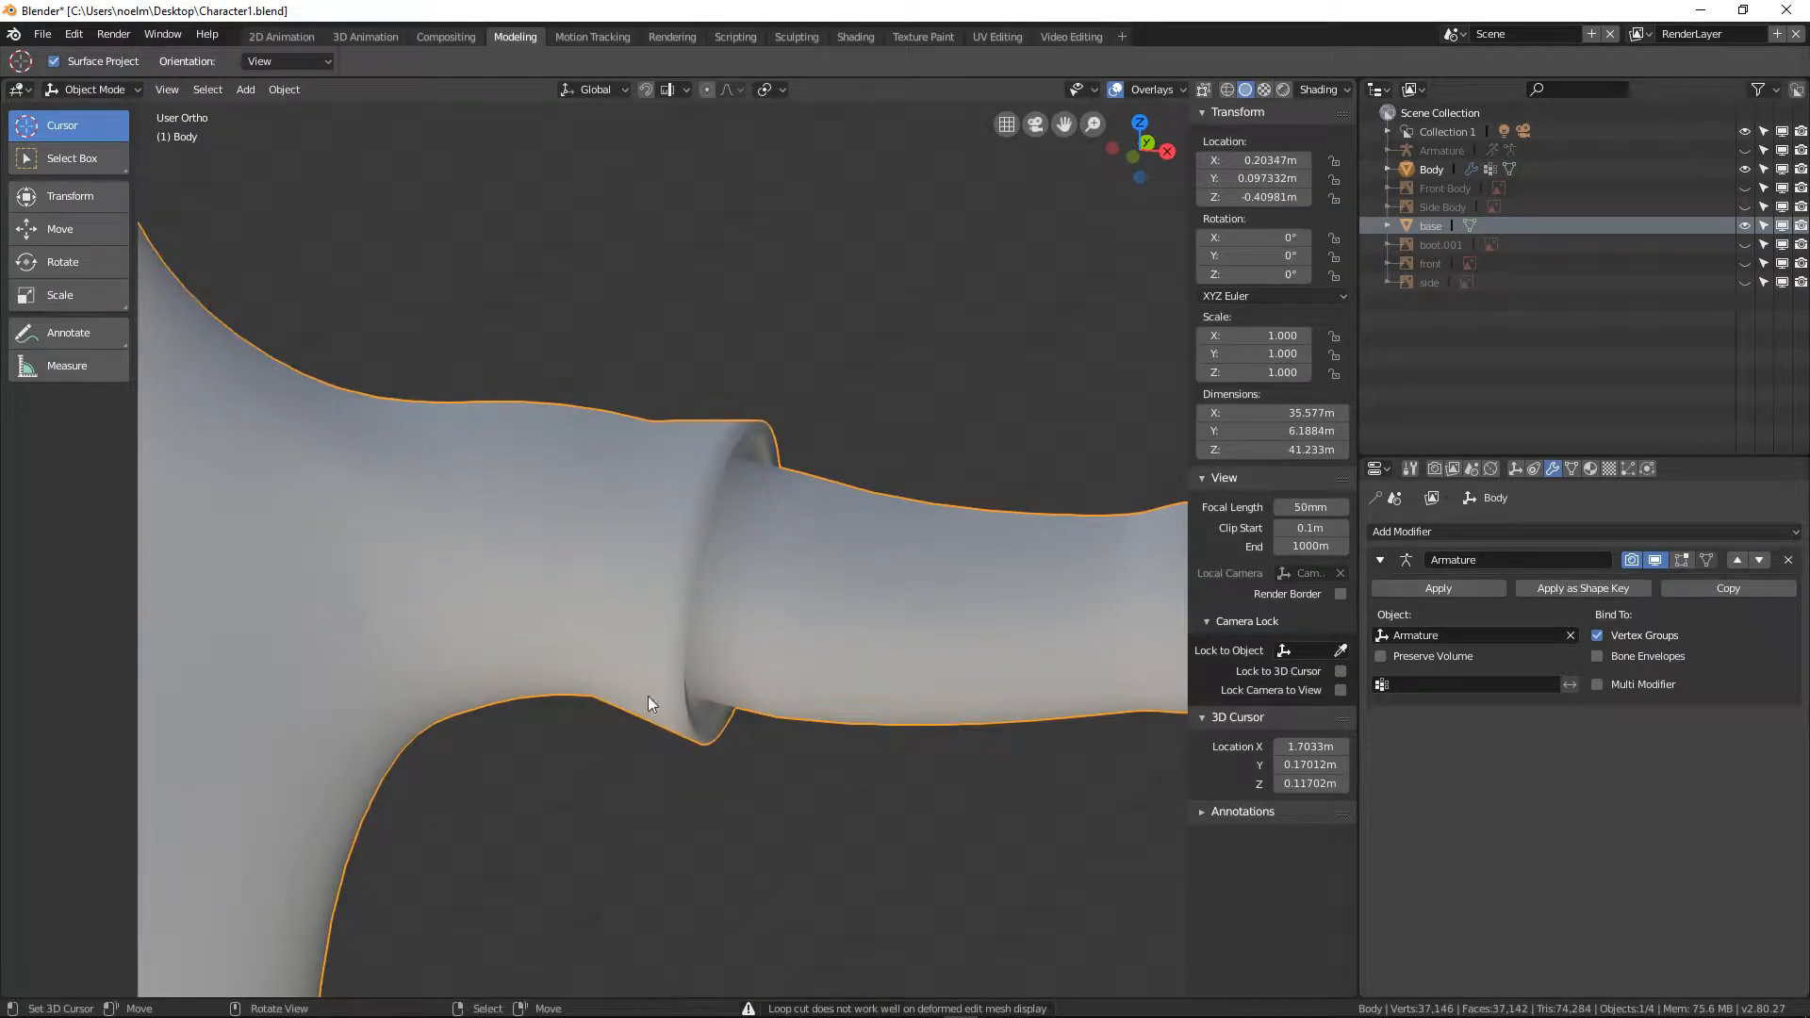
{"action": "scroll", "coordinate": [635, 520], "scroll_direction": "down", "scroll_amount": 5}
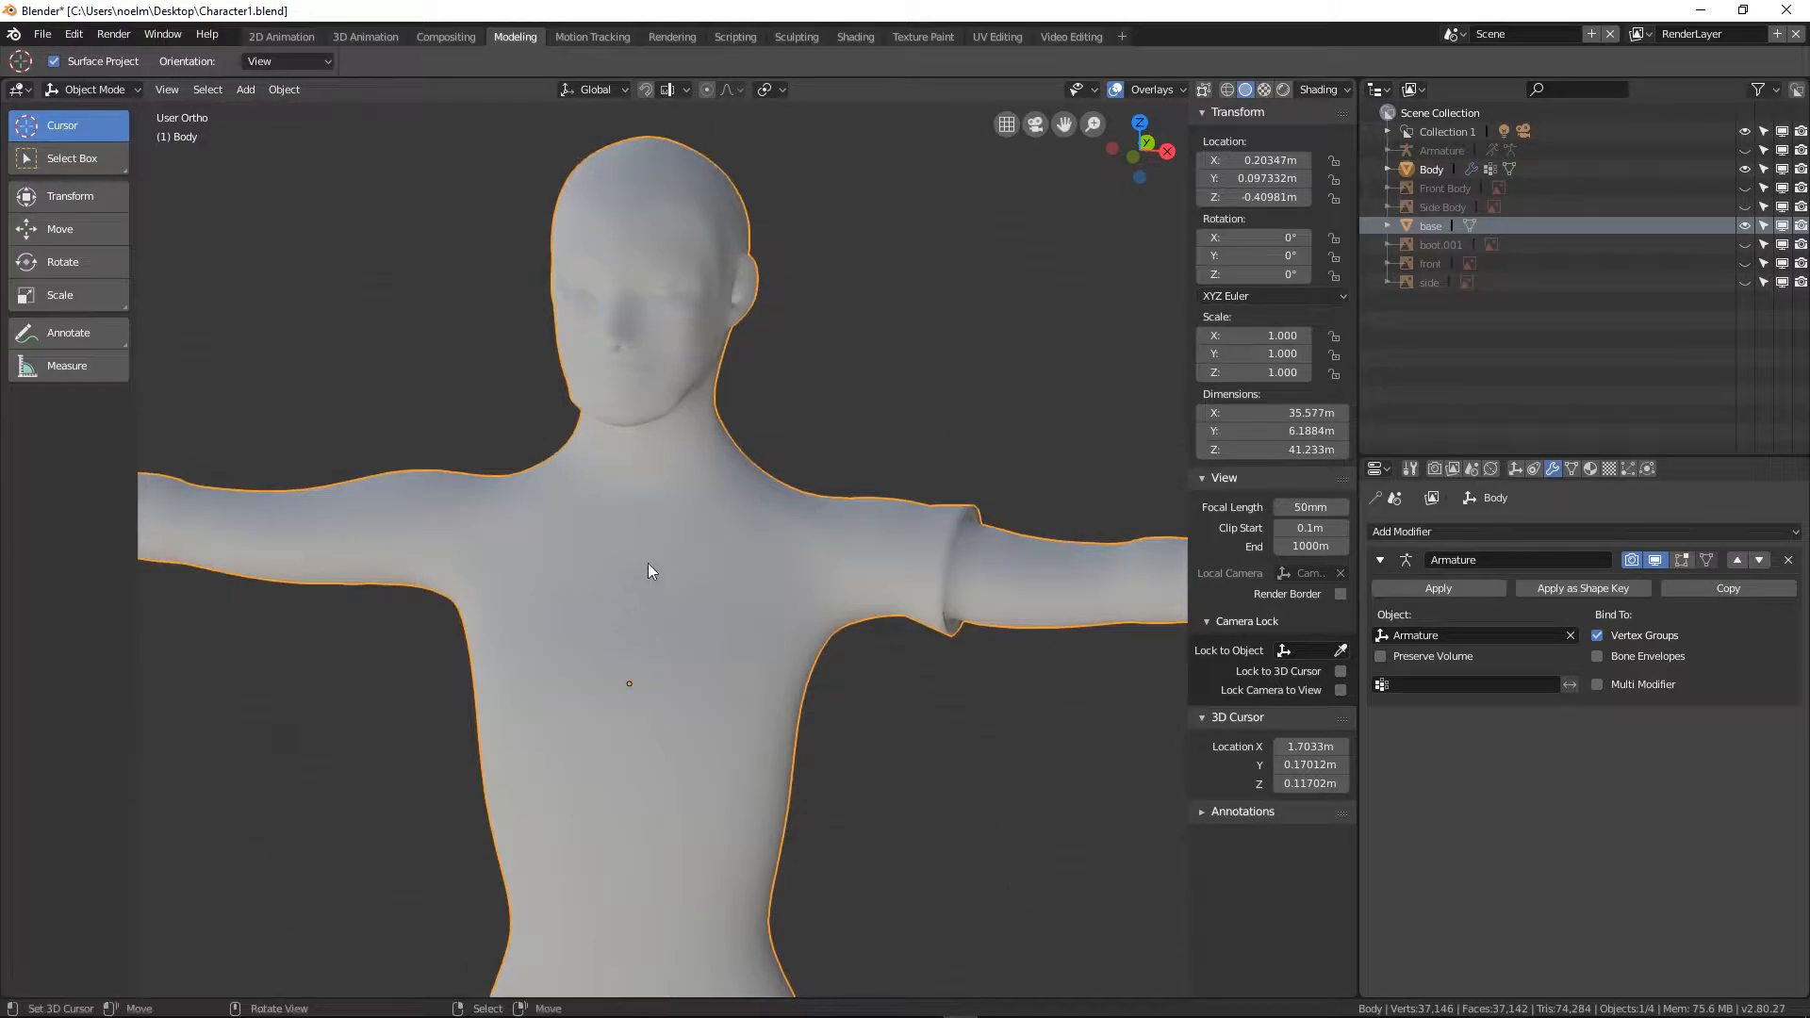
{"action": "key", "text": "KP_1"}
{"action": "middle_click_drag", "start_coordinate": [630, 562], "coordinate": [624, 416], "text": "shift"}
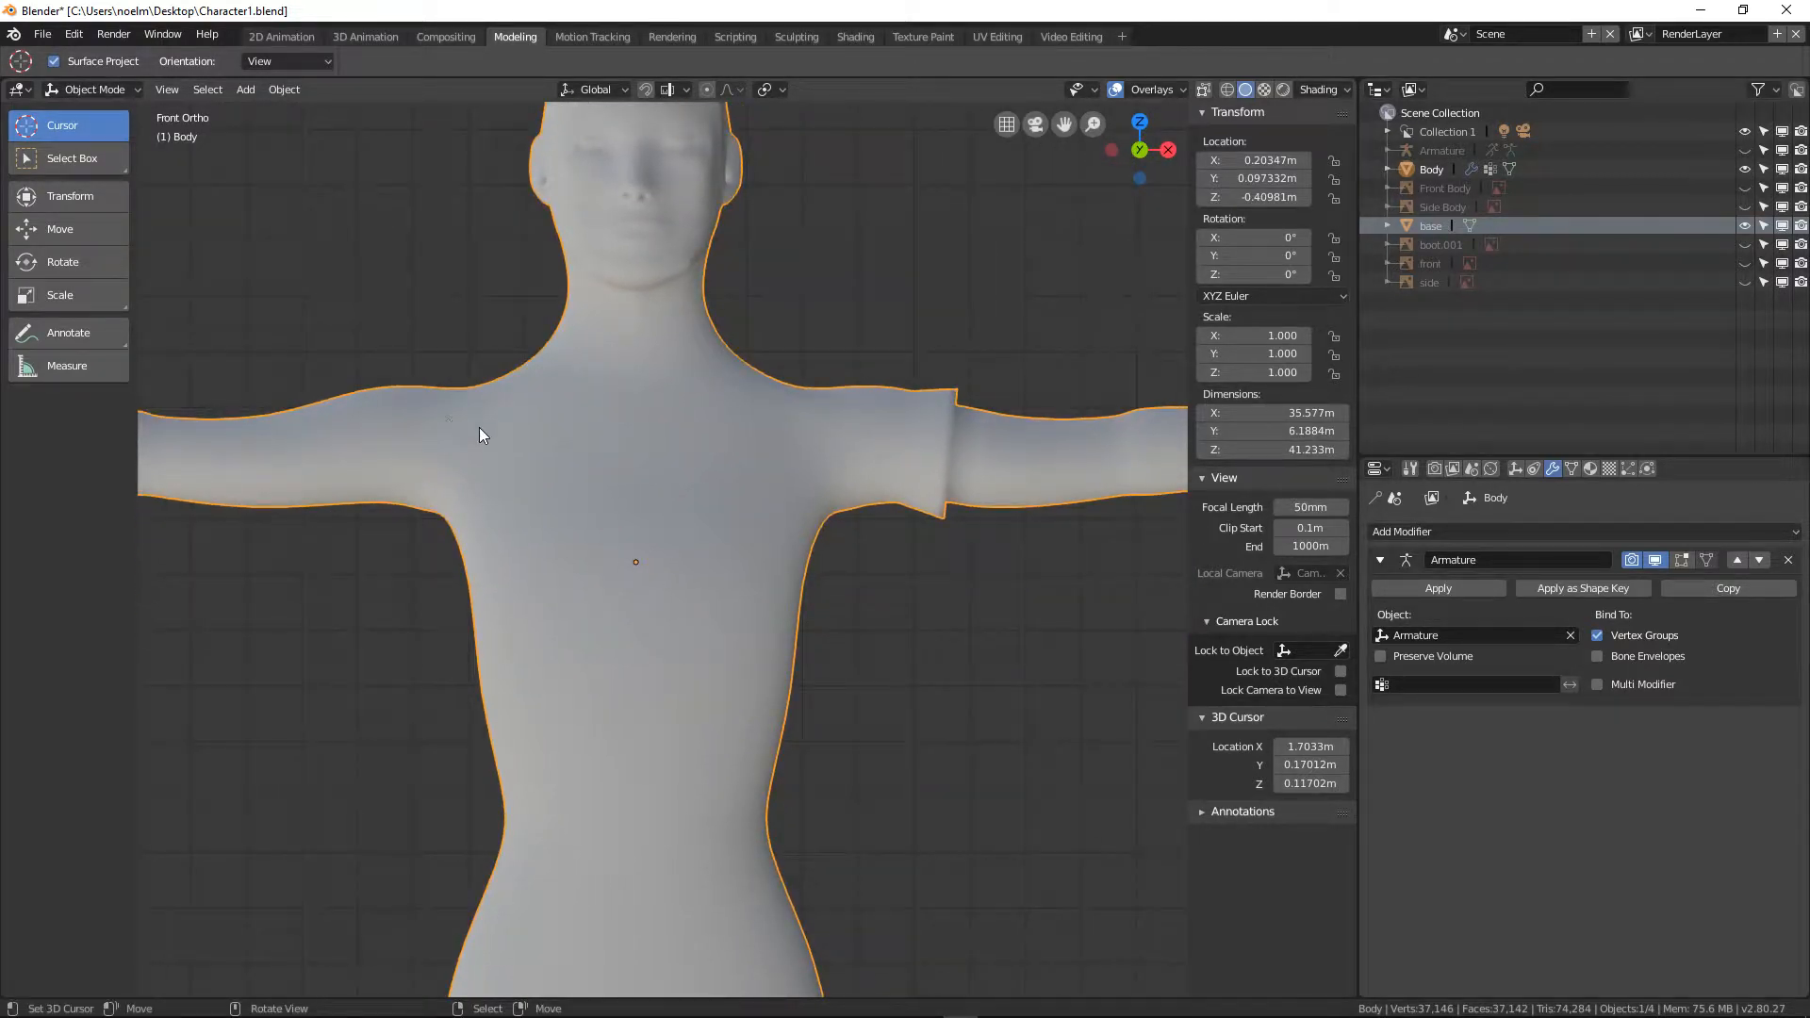
In Edit Mode, select the matching edge loop on the character's right upper arm and scale it up to about 1.17
{"action": "key", "text": "Tab"}
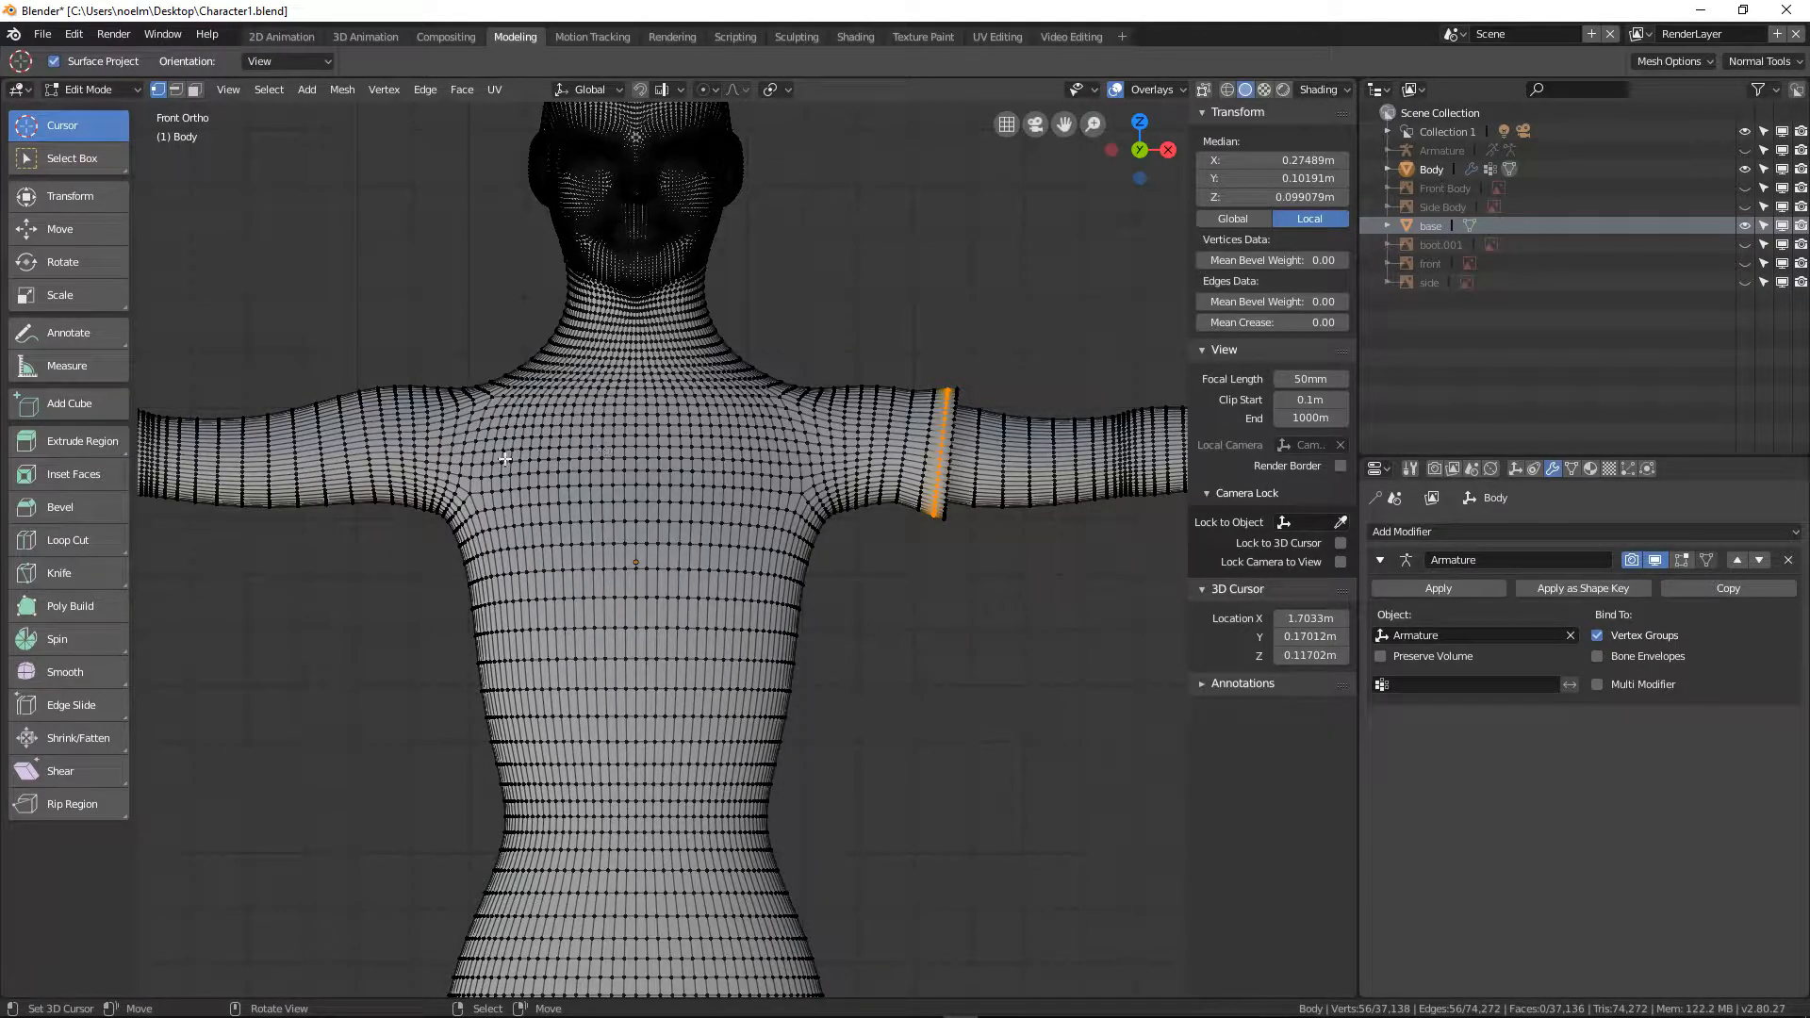
{"action": "left_click", "coordinate": [367, 434], "text": "alt"}
{"action": "middle_click_drag", "start_coordinate": [368, 434], "coordinate": [368, 428]}
{"action": "key", "text": "KP_Decimal"}
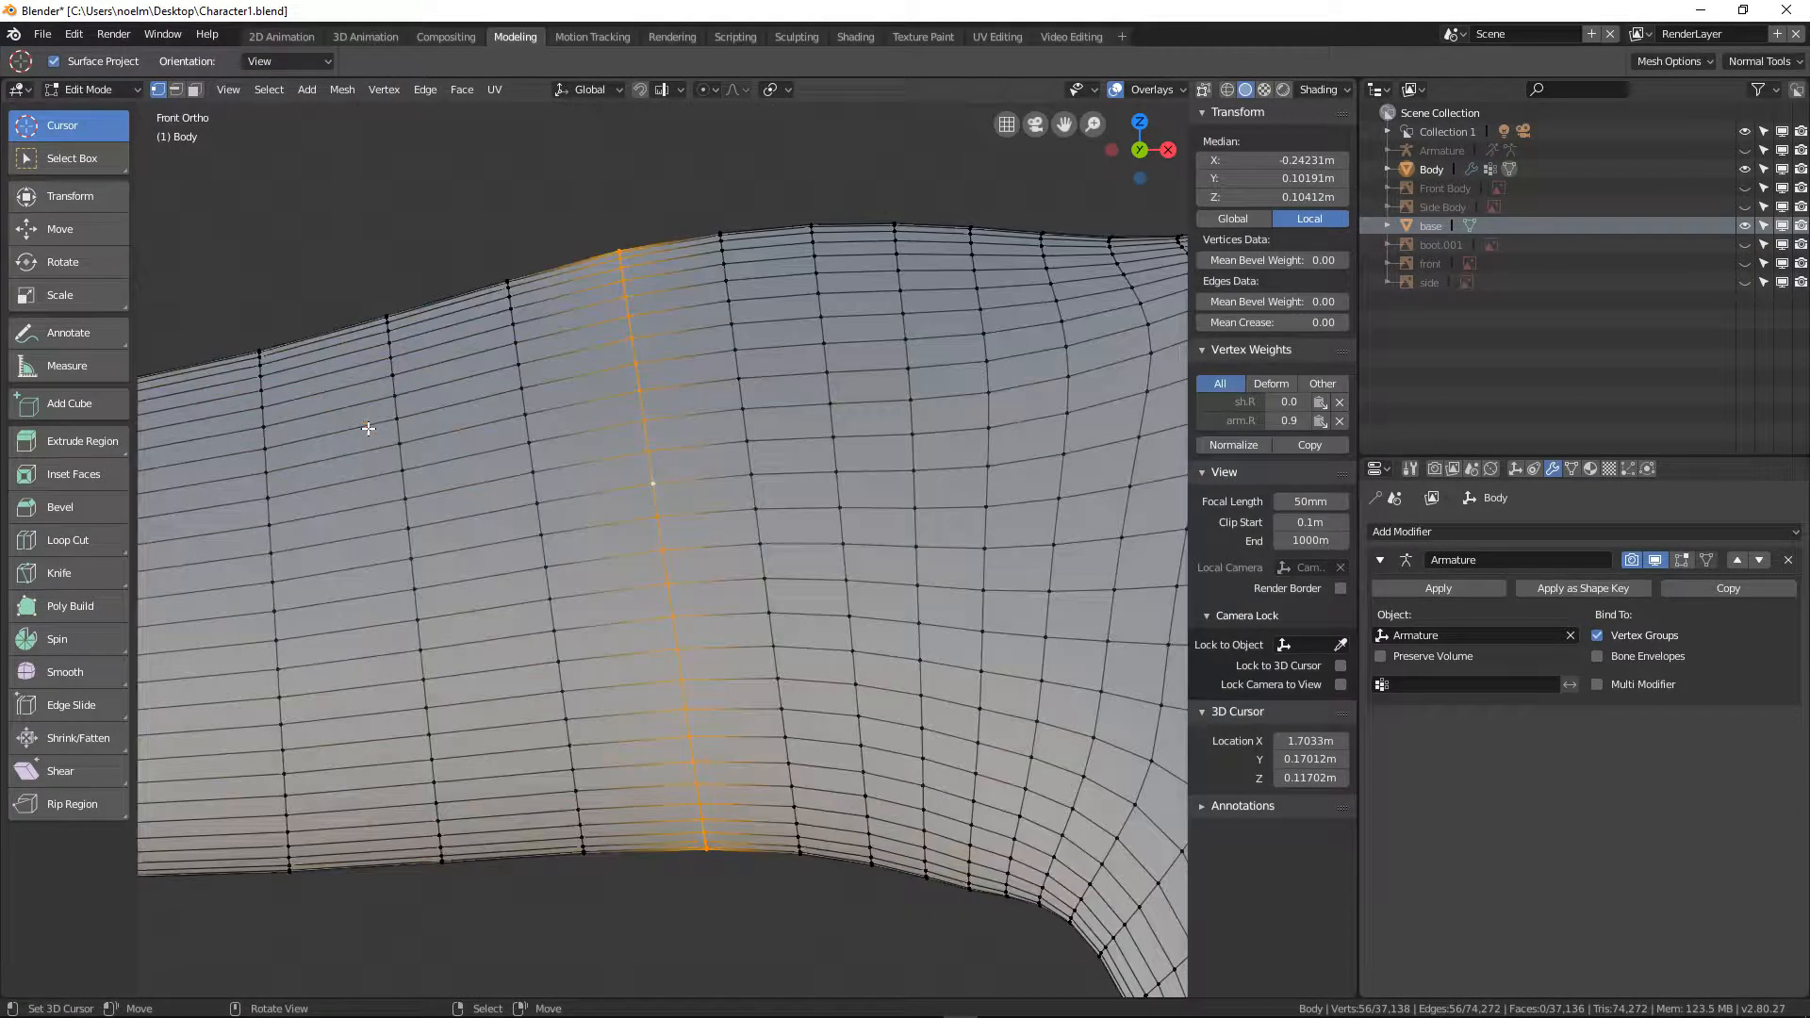
{"action": "scroll", "coordinate": [691, 436], "scroll_direction": "down", "scroll_amount": 4}
{"action": "middle_click_drag", "start_coordinate": [693, 567], "coordinate": [525, 550], "text": "shift"}
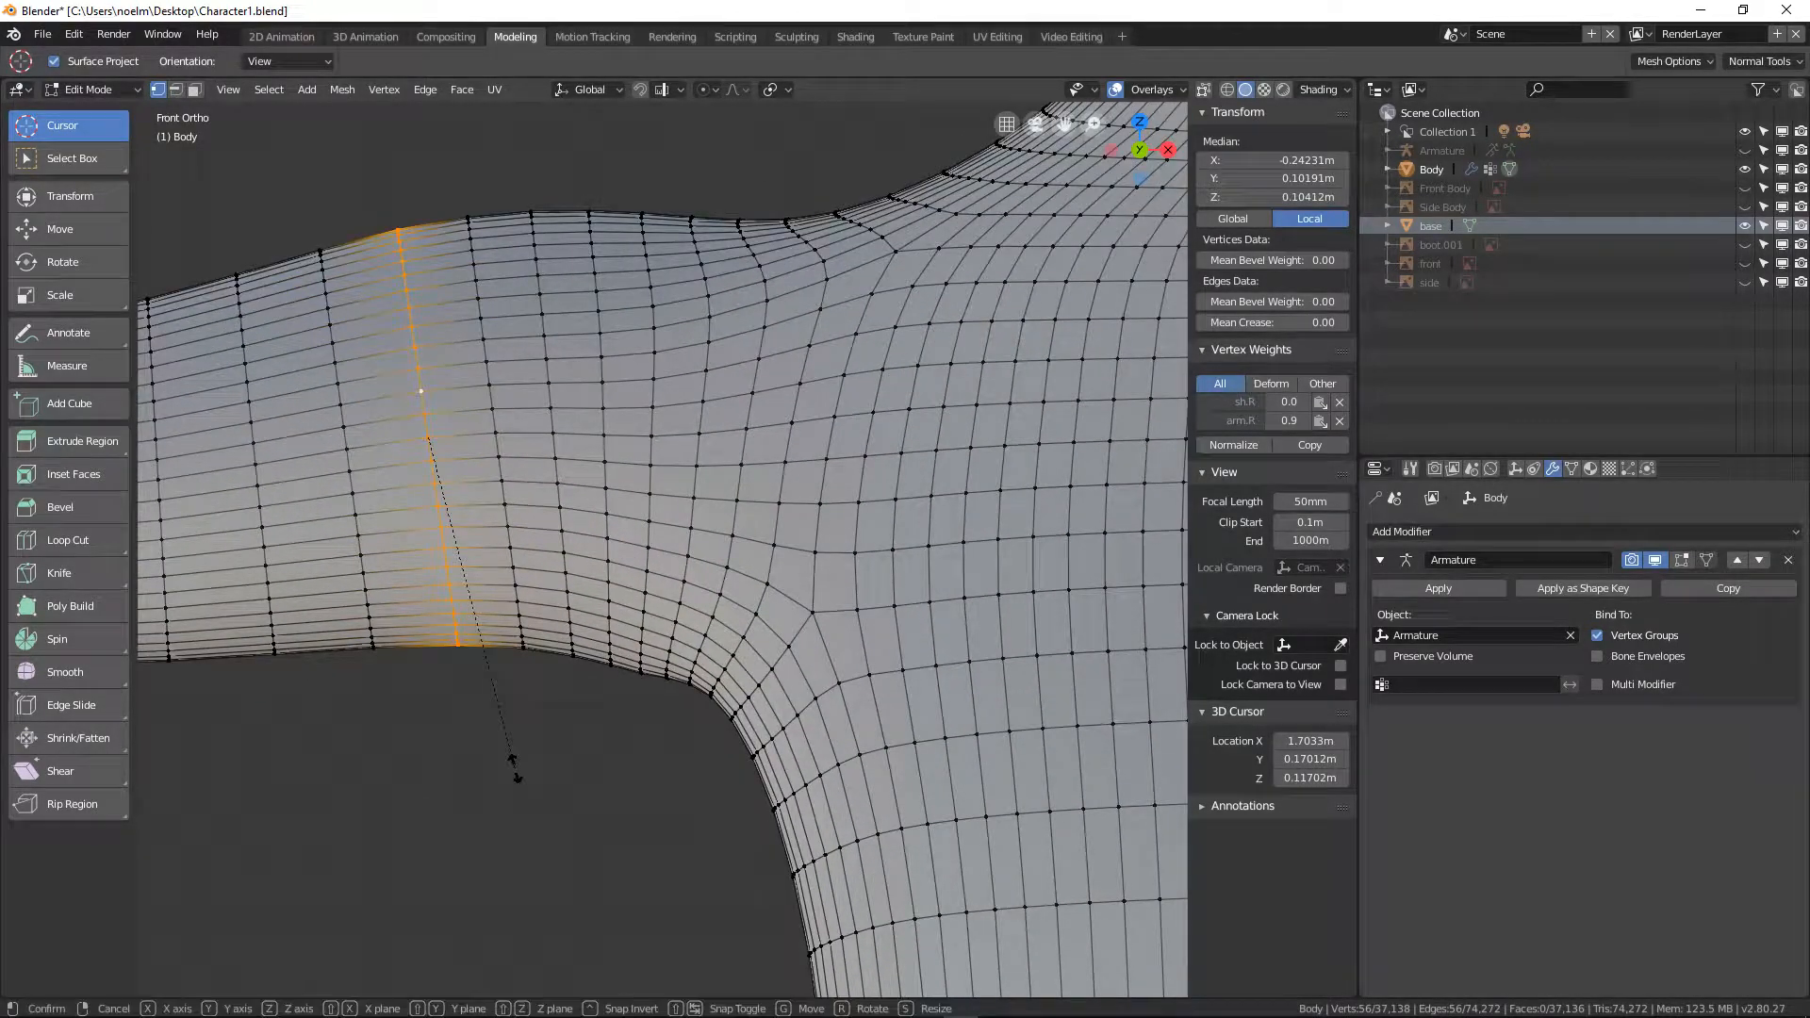
{"action": "key", "text": "s"}
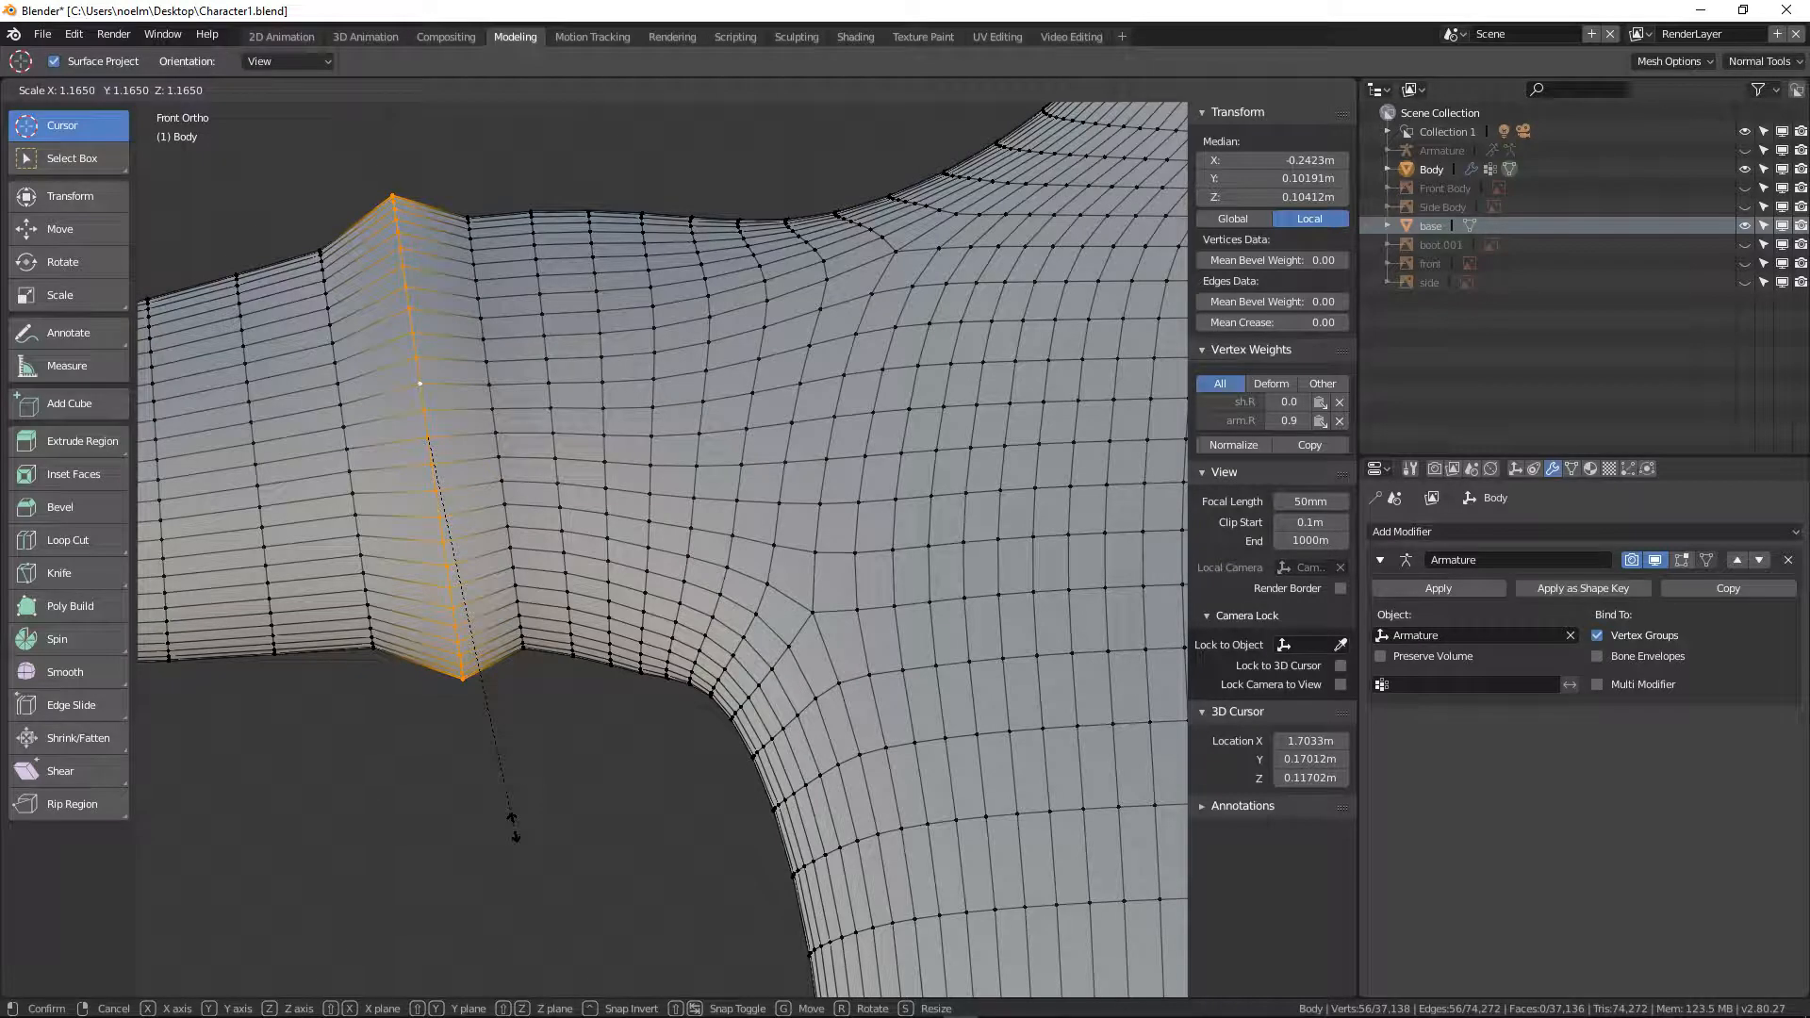
{"action": "left_click", "coordinate": [514, 835]}
Select the neighbouring shoulder-side loop on the right upper arm and scale it up slightly to smooth the sleeve flare
{"action": "left_click", "coordinate": [509, 599], "text": "alt"}
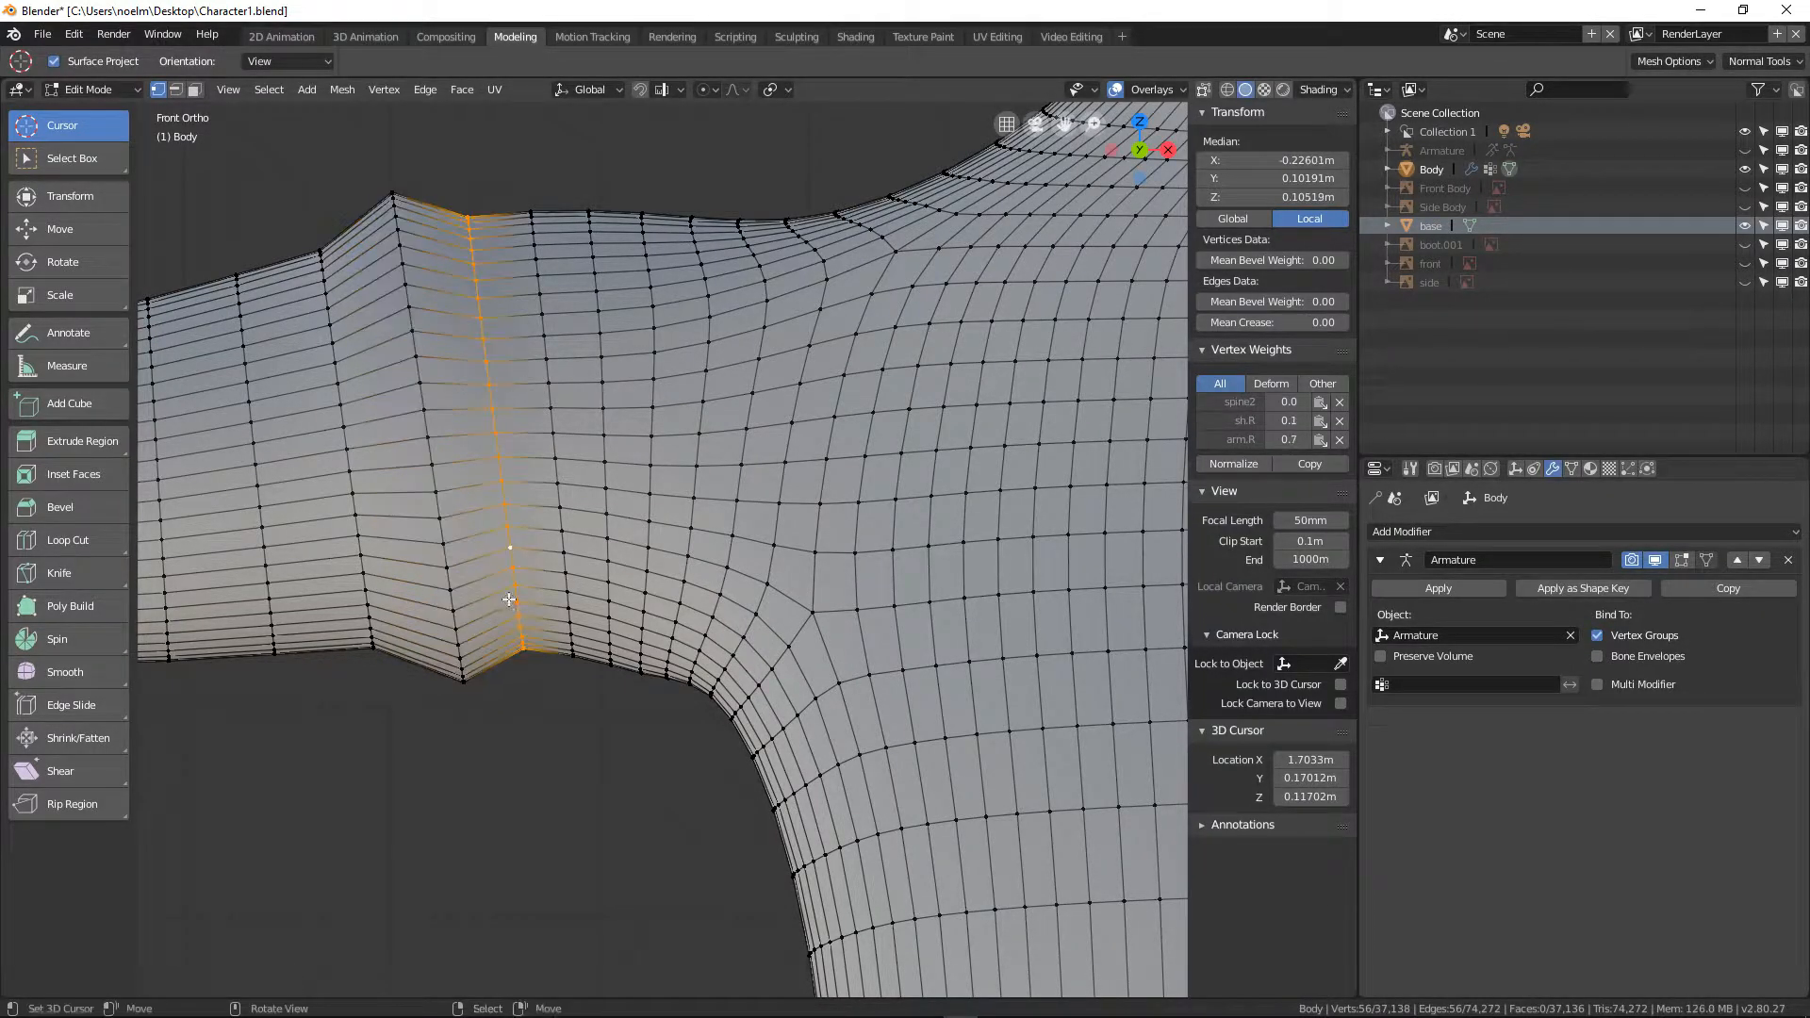
{"action": "key", "text": "s"}
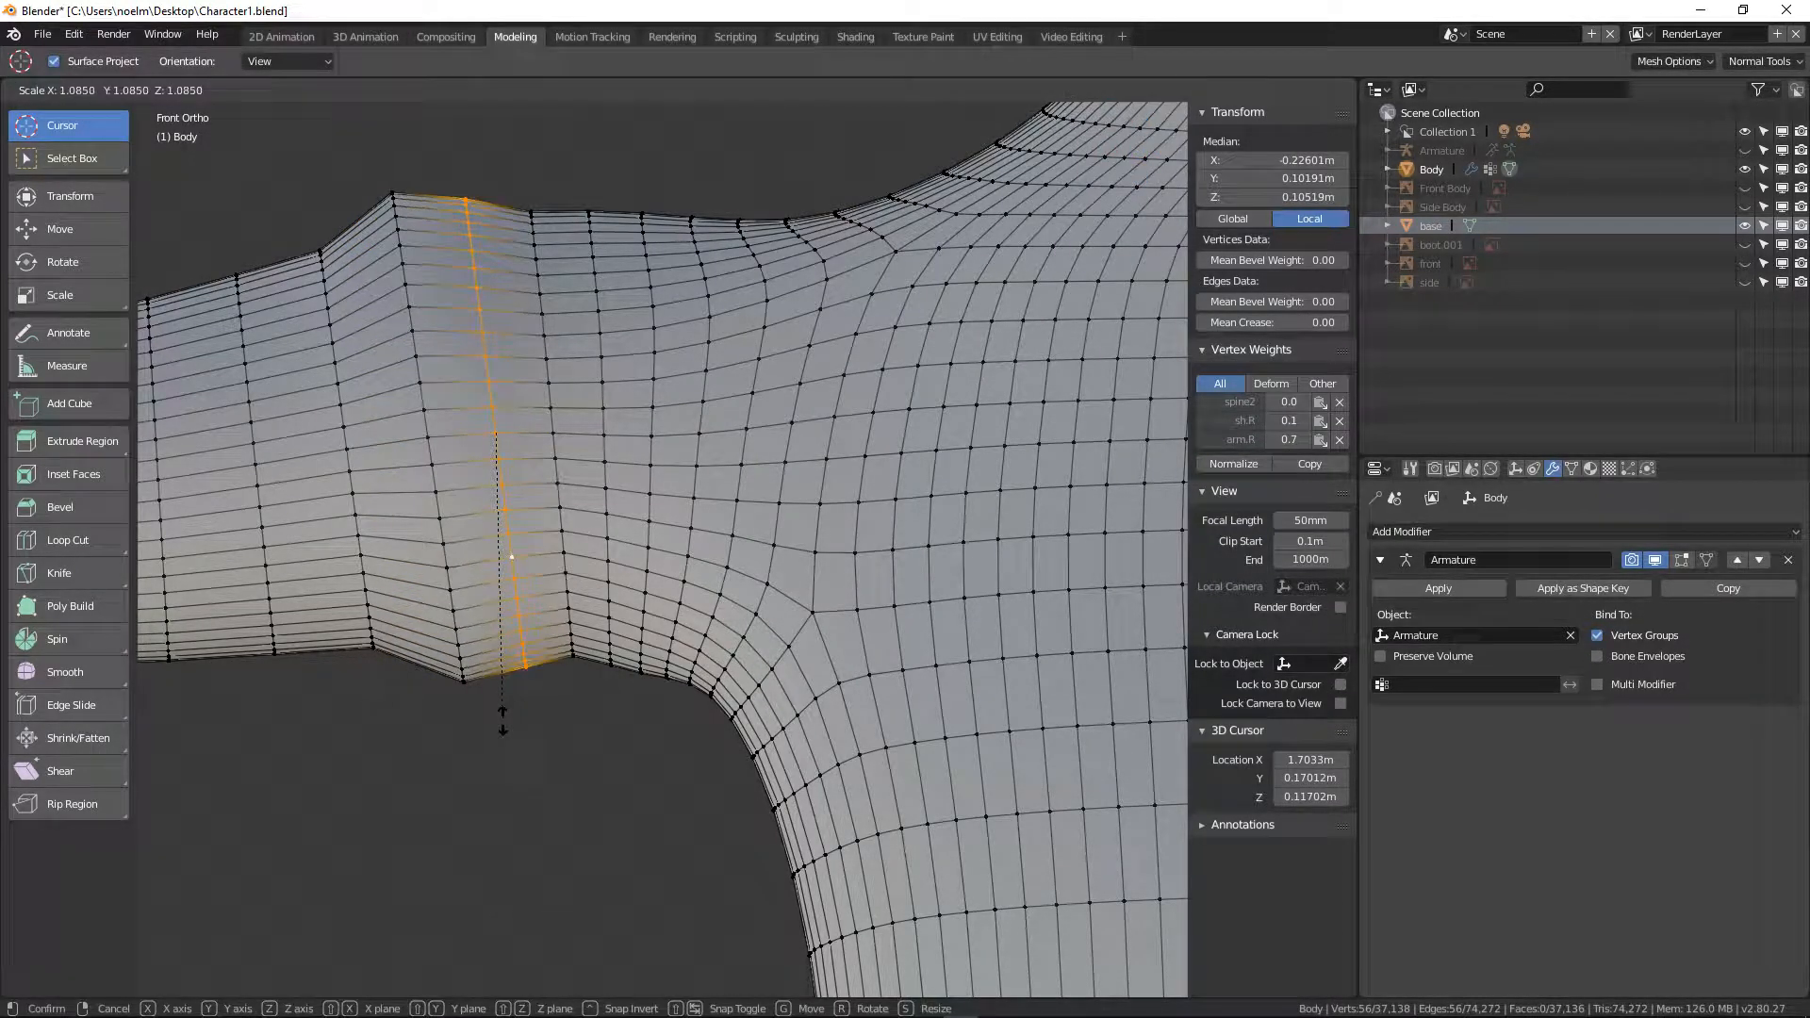
{"action": "left_click", "coordinate": [504, 709]}
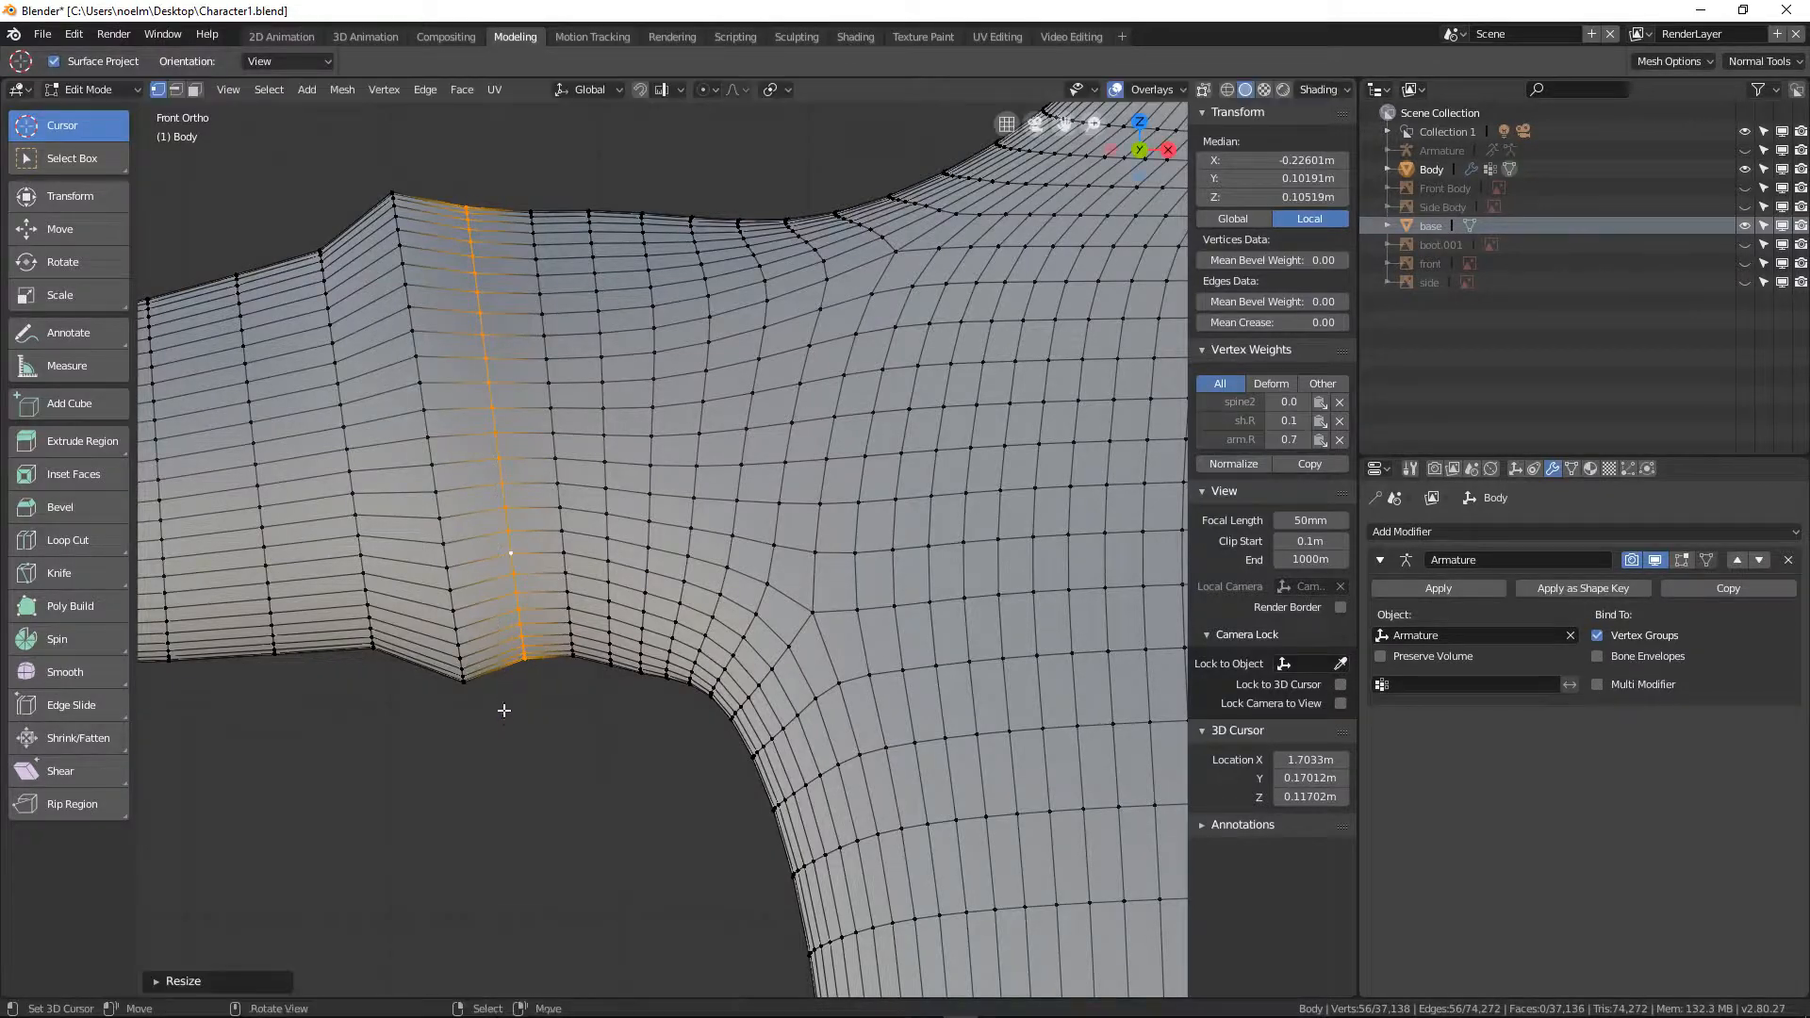
Add a loop cut on the elbow side of the flared right sleeve loop, slid close against it
{"action": "key", "text": "g"}
{"action": "key", "text": "g"}
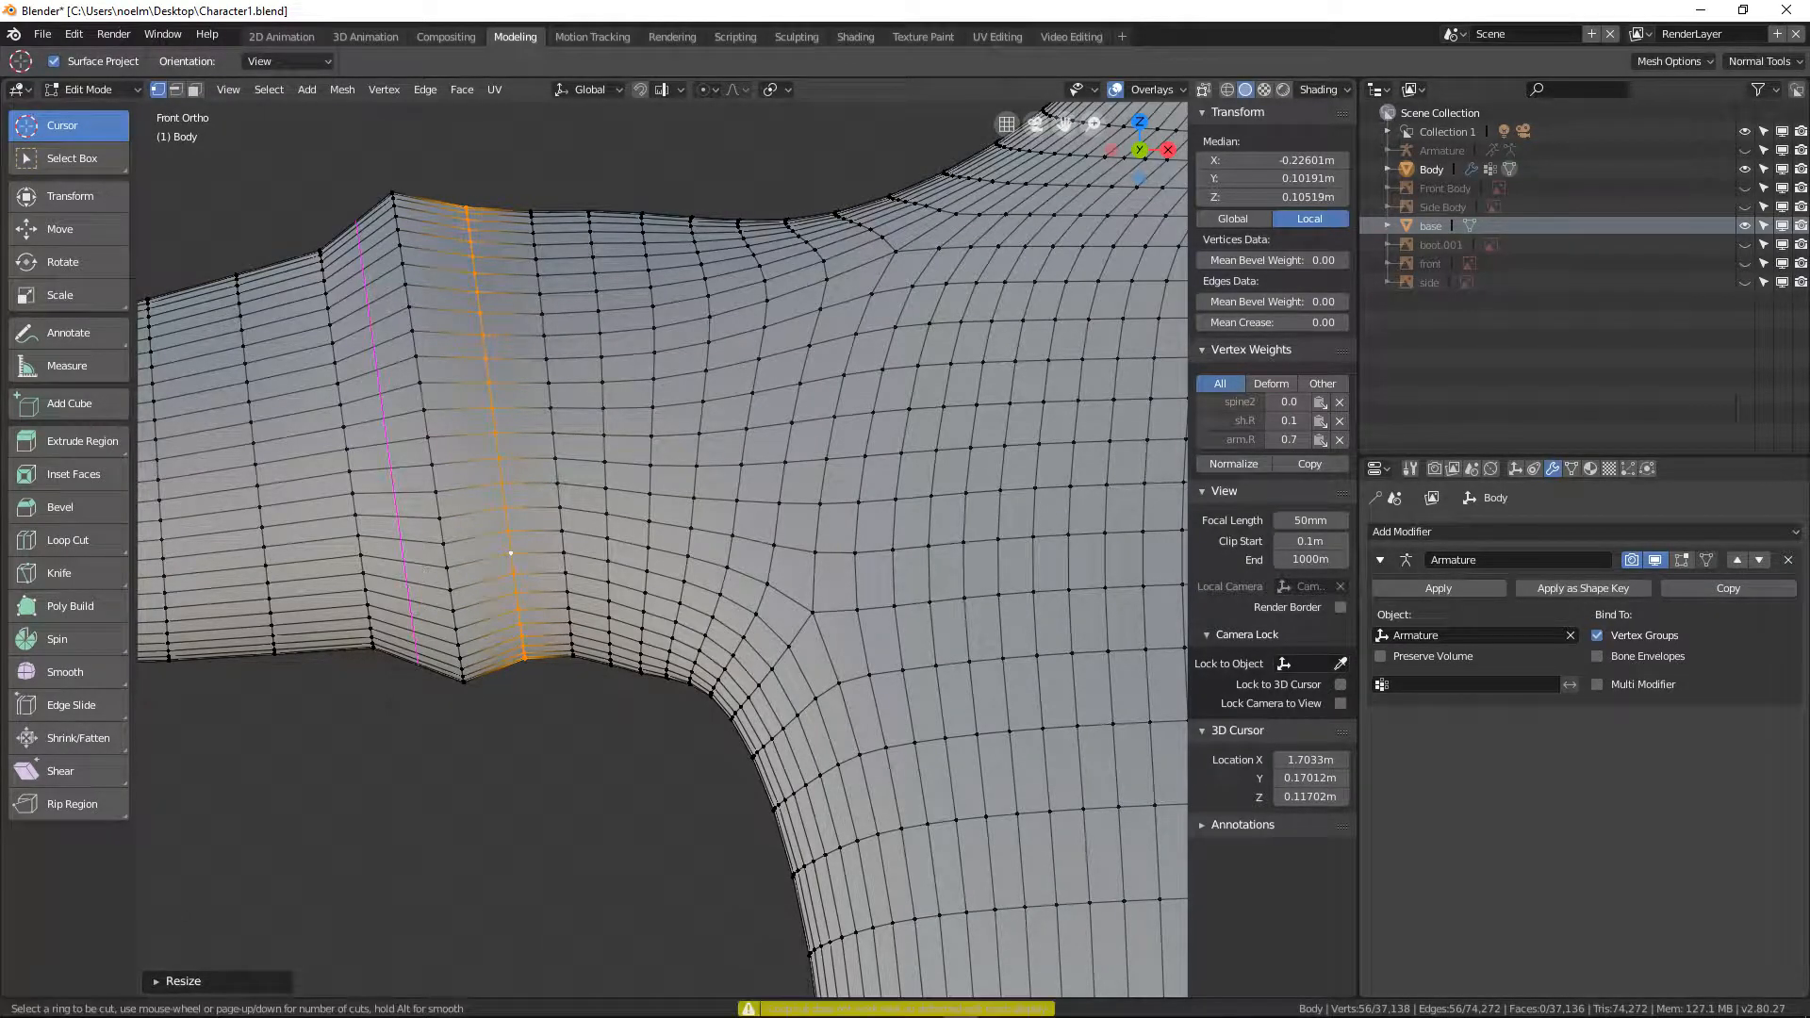
{"action": "left_click", "coordinate": [462, 559]}
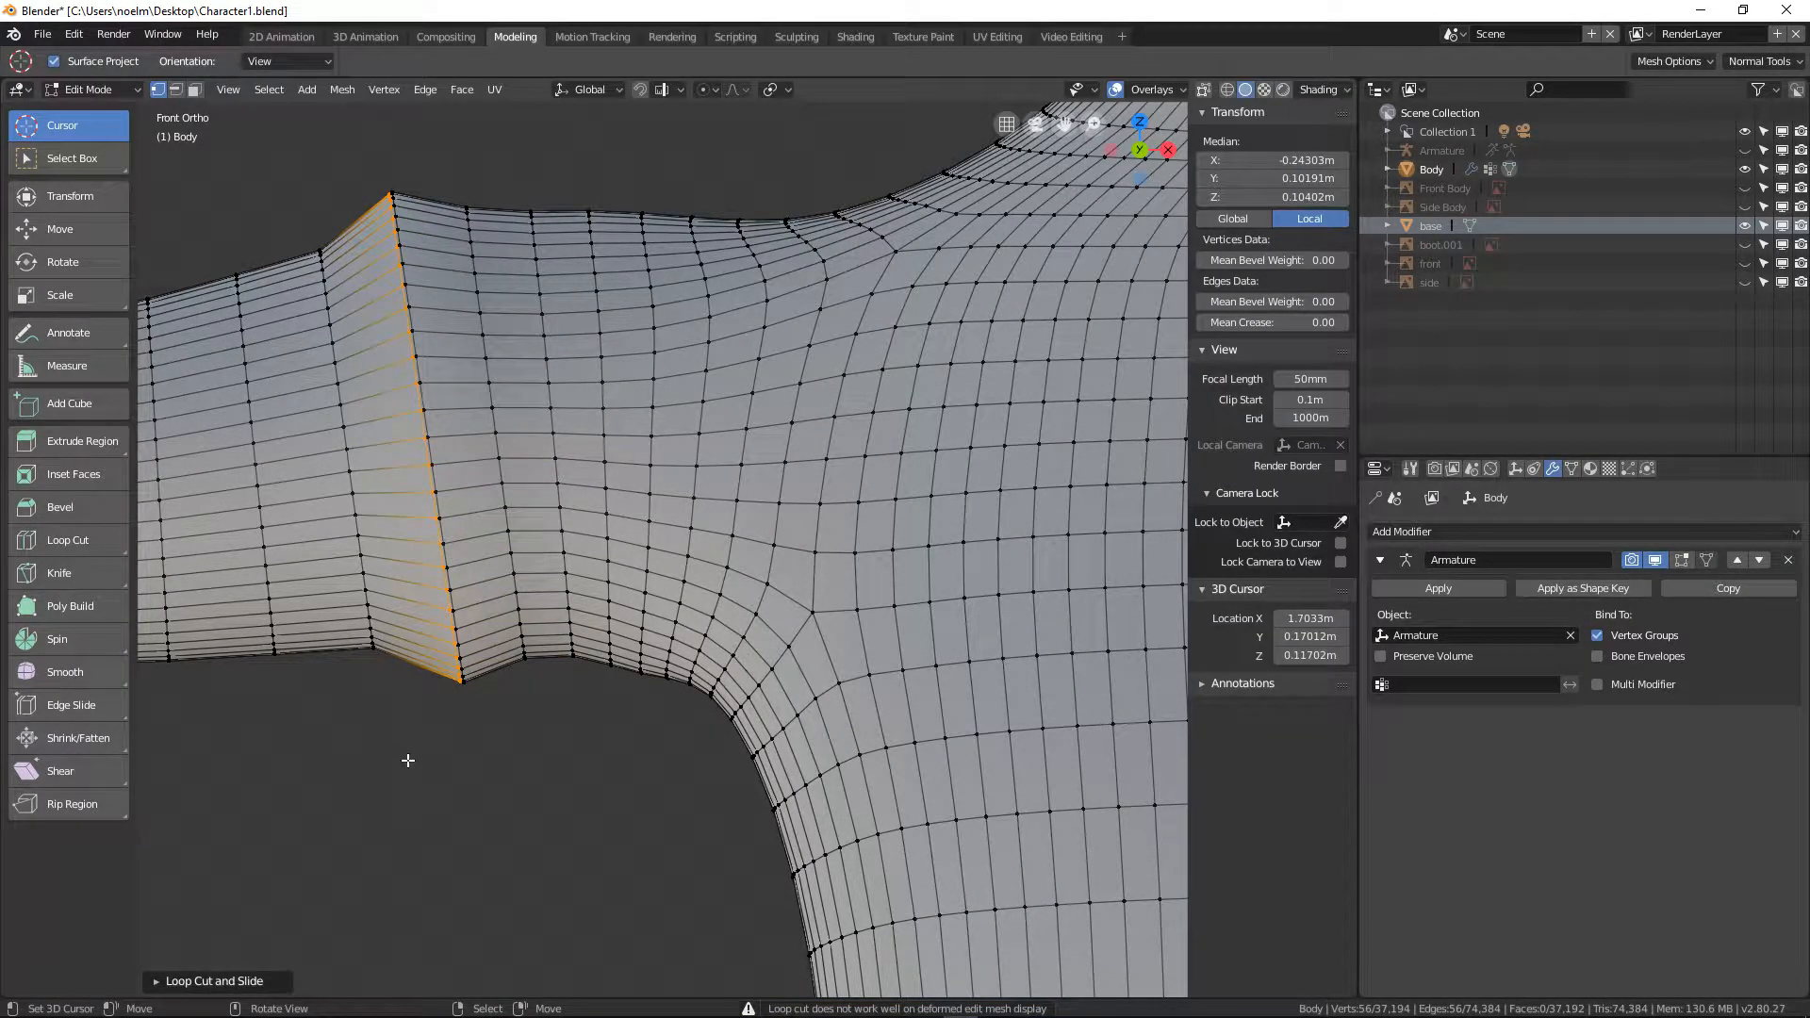
Scale the new loop down to the right arm's thickness and move it slightly toward the shoulder, inside the sleeve opening
{"action": "key", "text": "s"}
{"action": "left_click", "coordinate": [405, 721]}
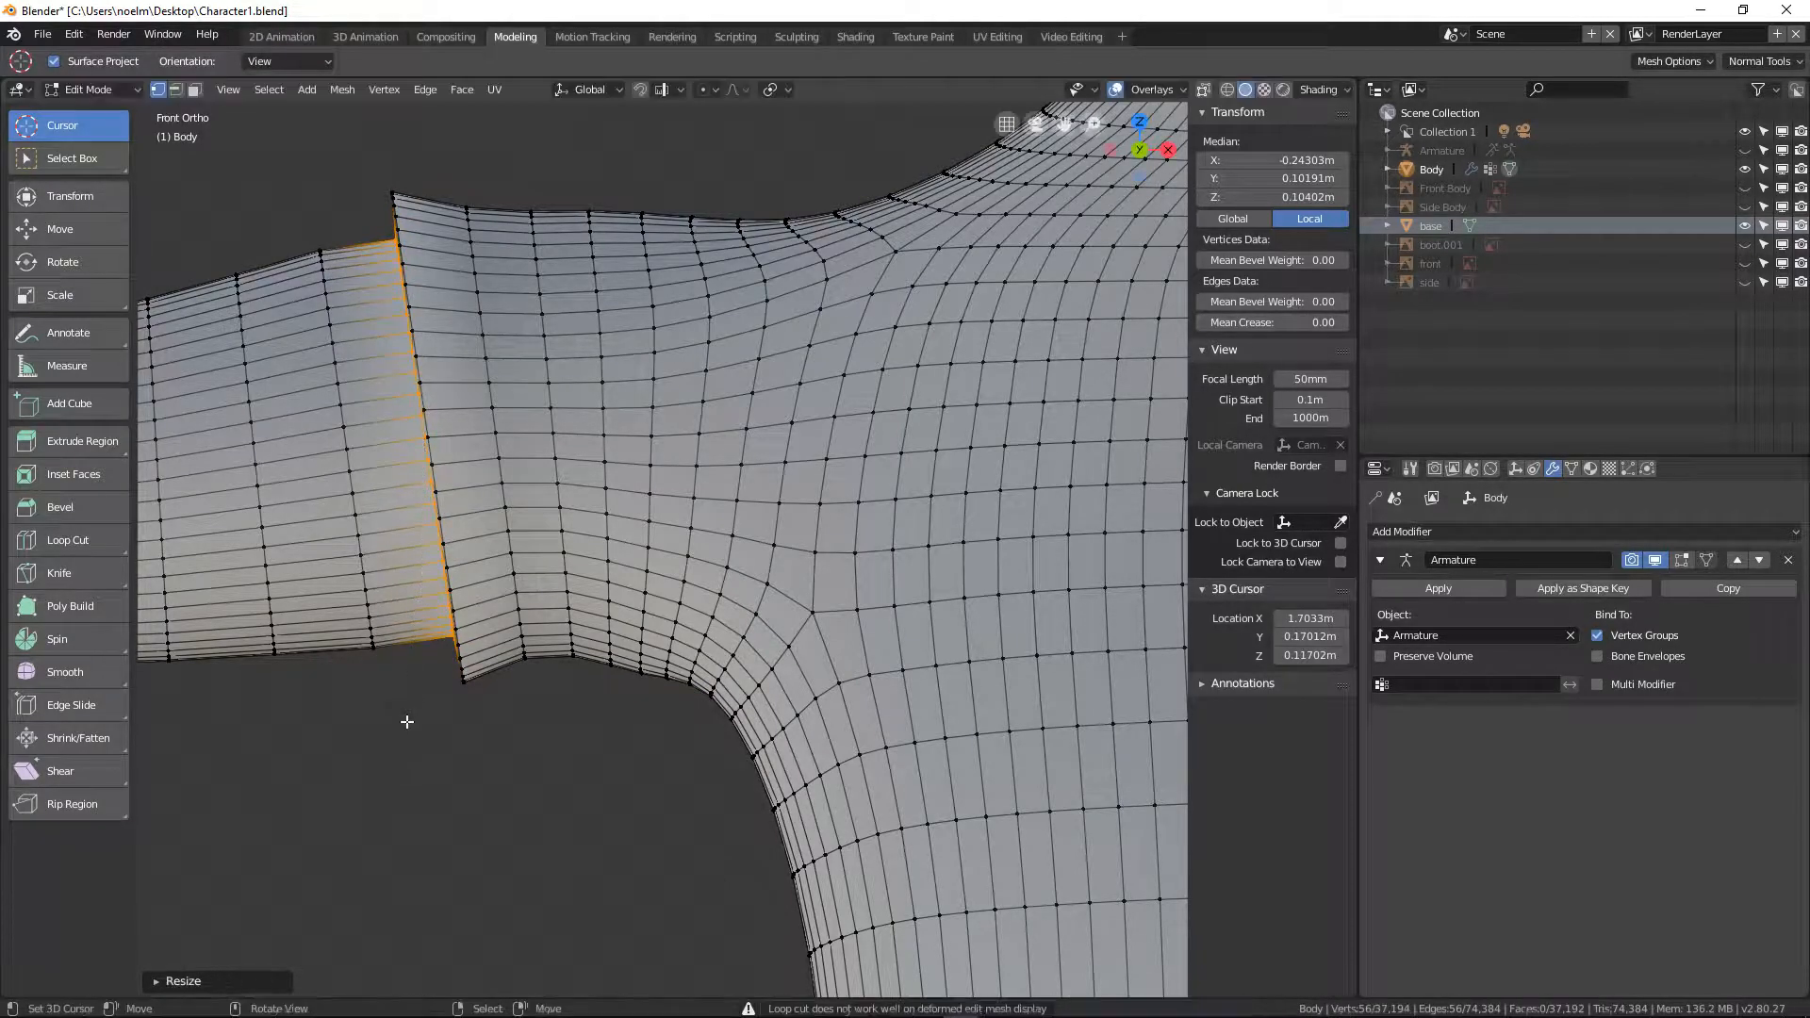
{"action": "key", "text": "g"}
{"action": "left_click", "coordinate": [440, 679]}
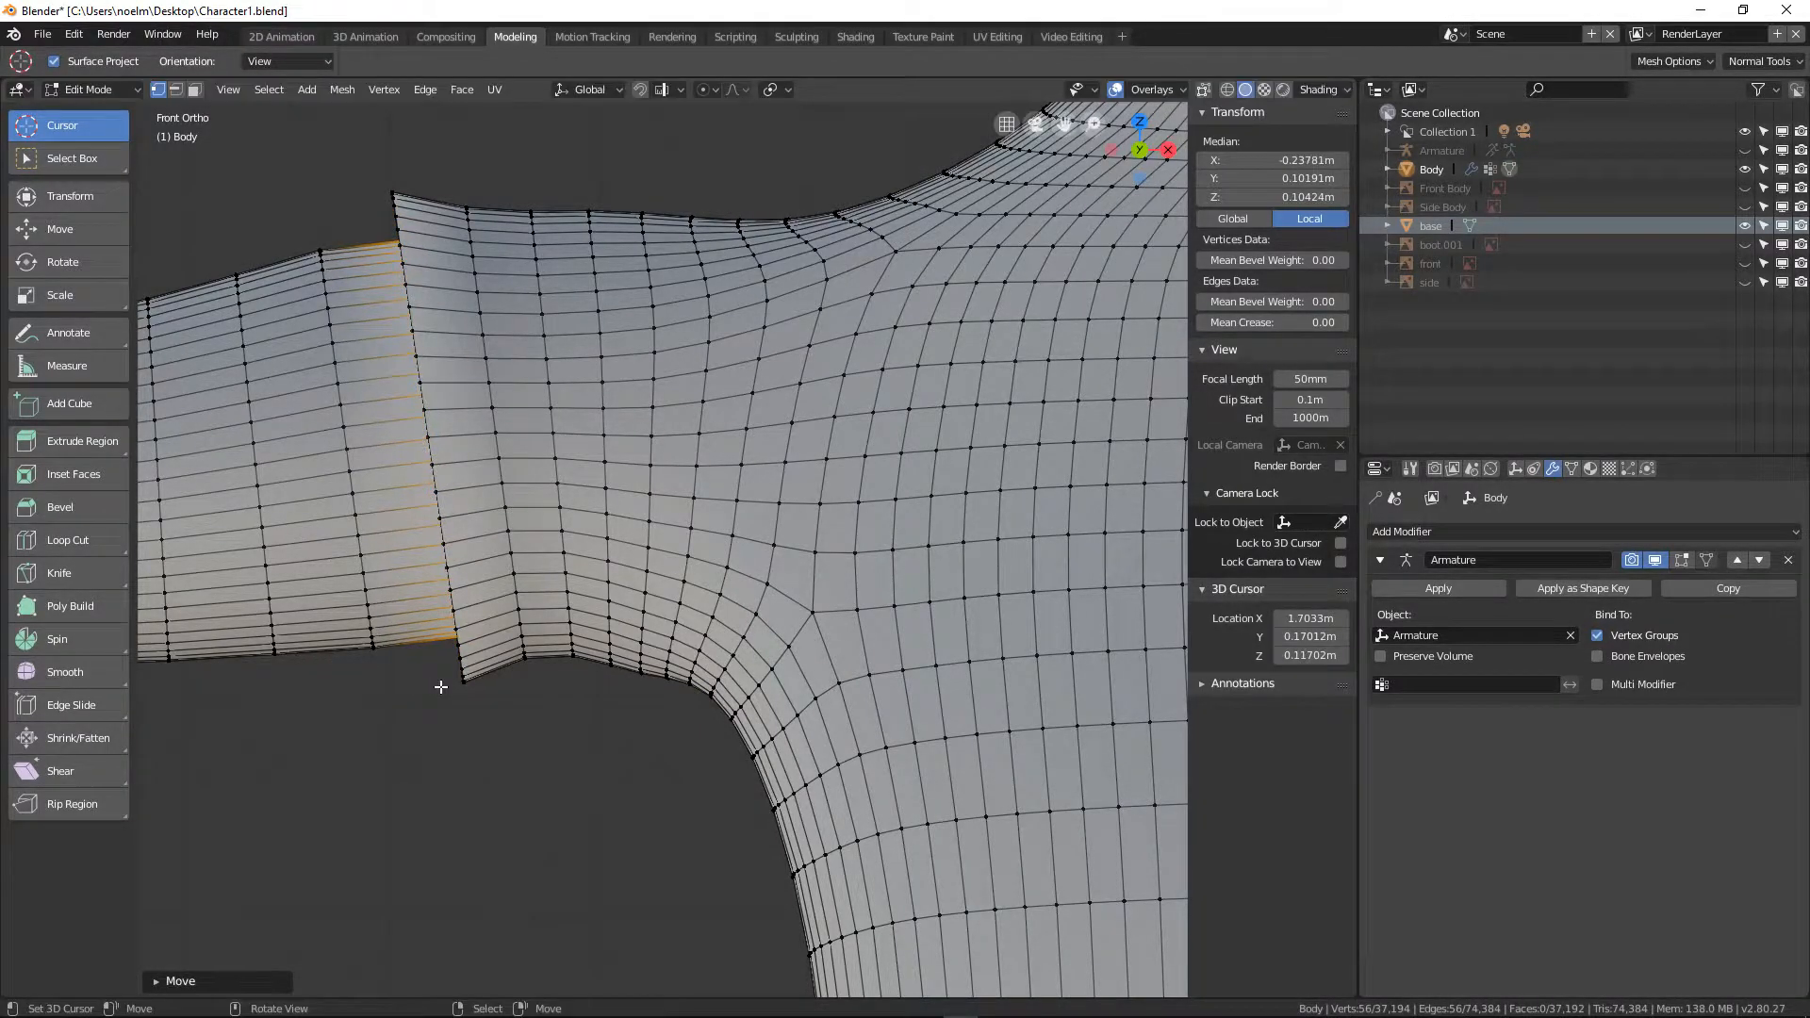
Add a supporting loop cut just on the shoulder side of the right sleeve's rim
{"action": "middle_click_drag", "start_coordinate": [444, 679], "coordinate": [623, 484]}
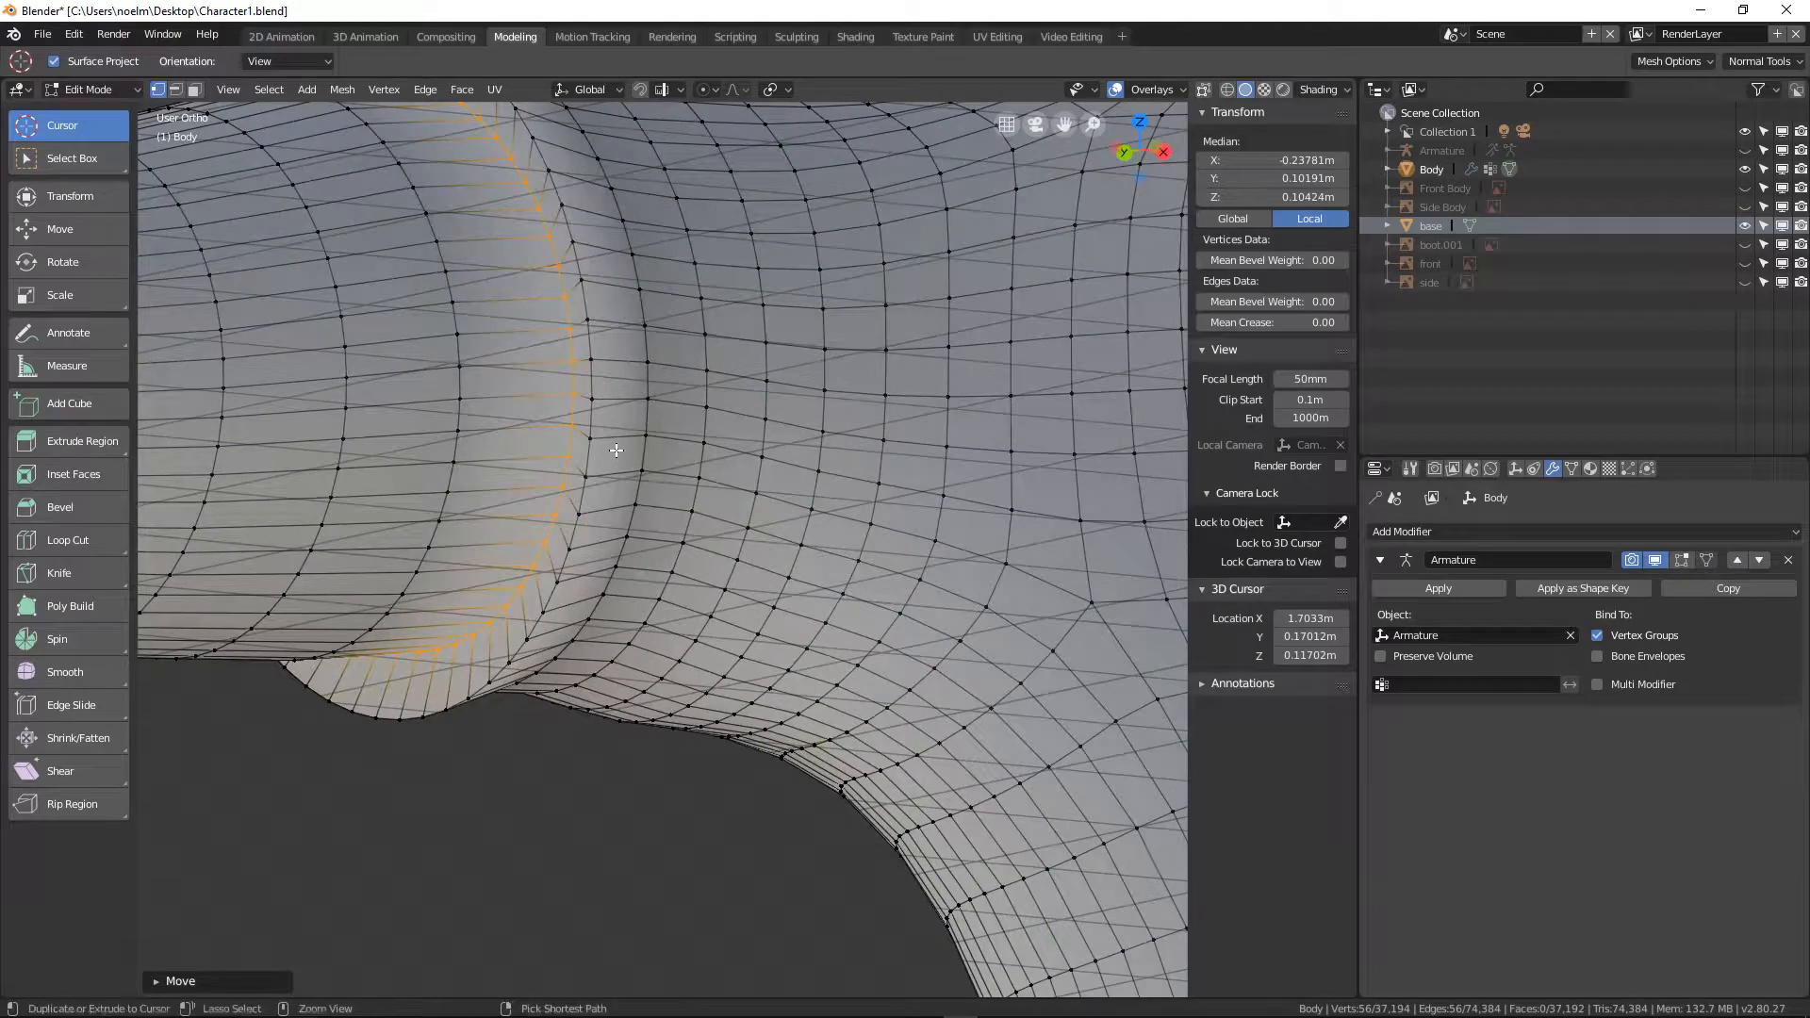
{"action": "key", "text": "ctrl+r"}
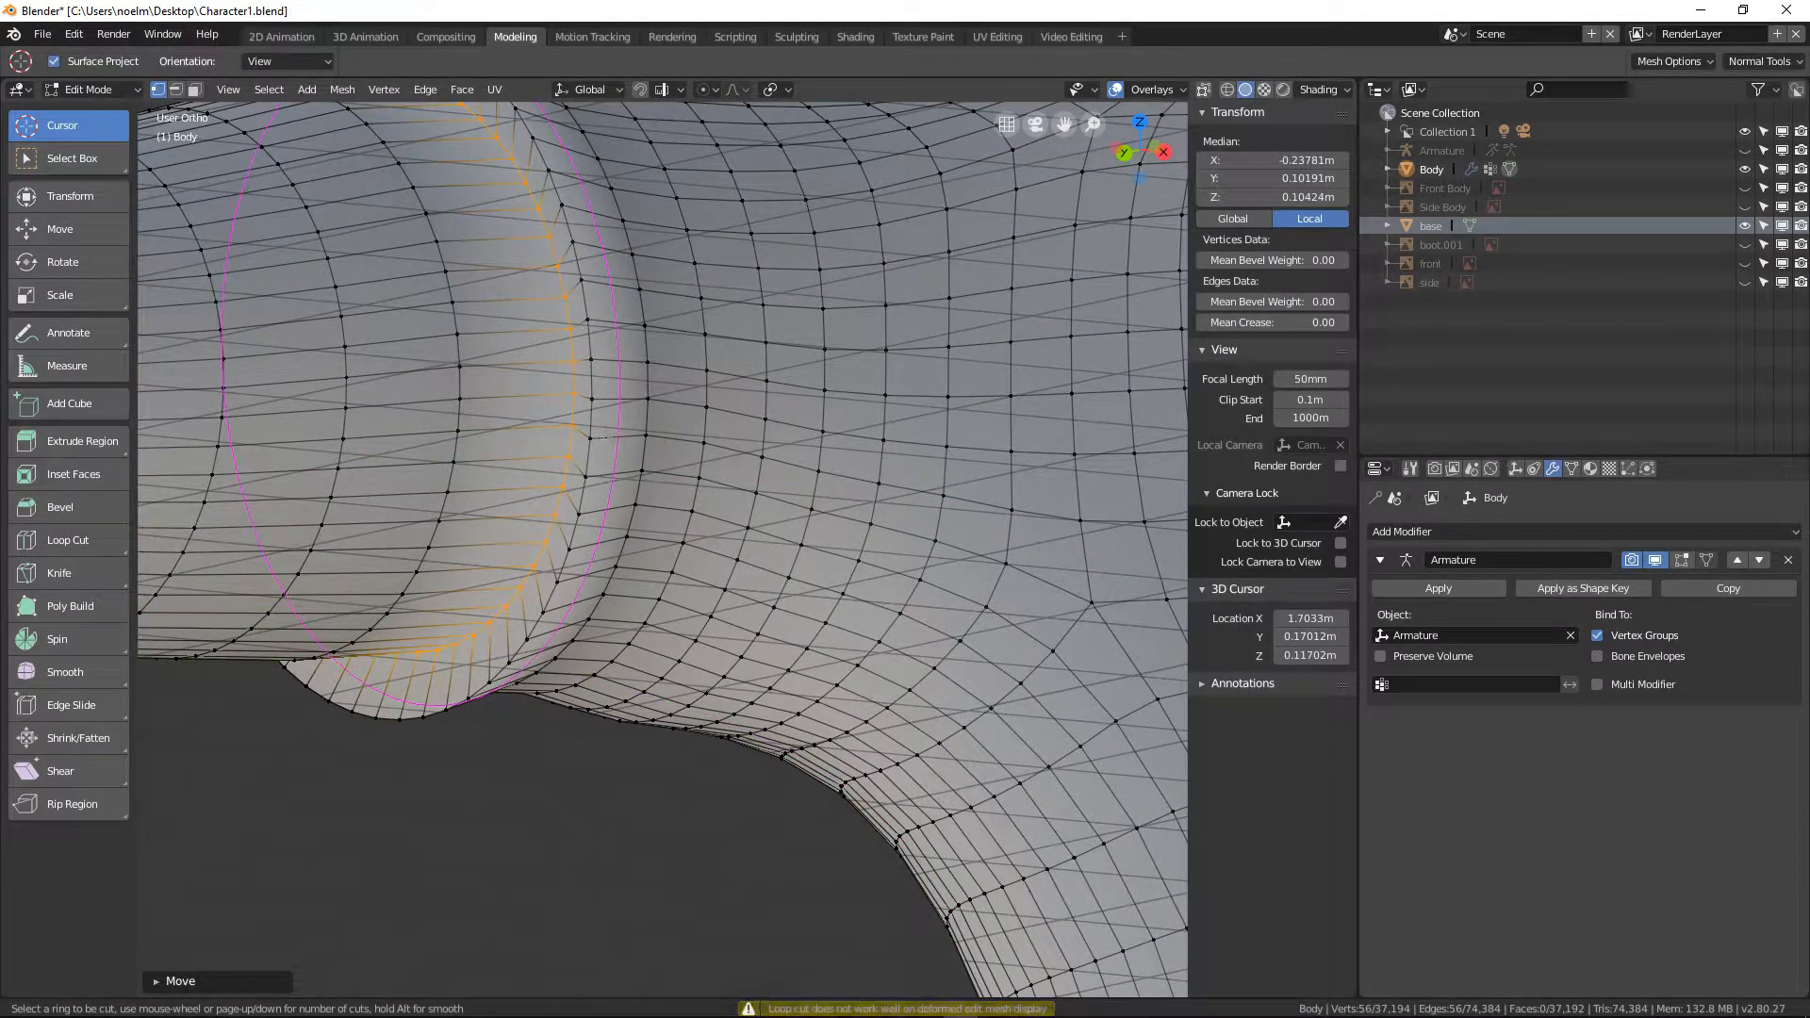
{"action": "left_click", "coordinate": [571, 448]}
{"action": "left_click", "coordinate": [599, 434]}
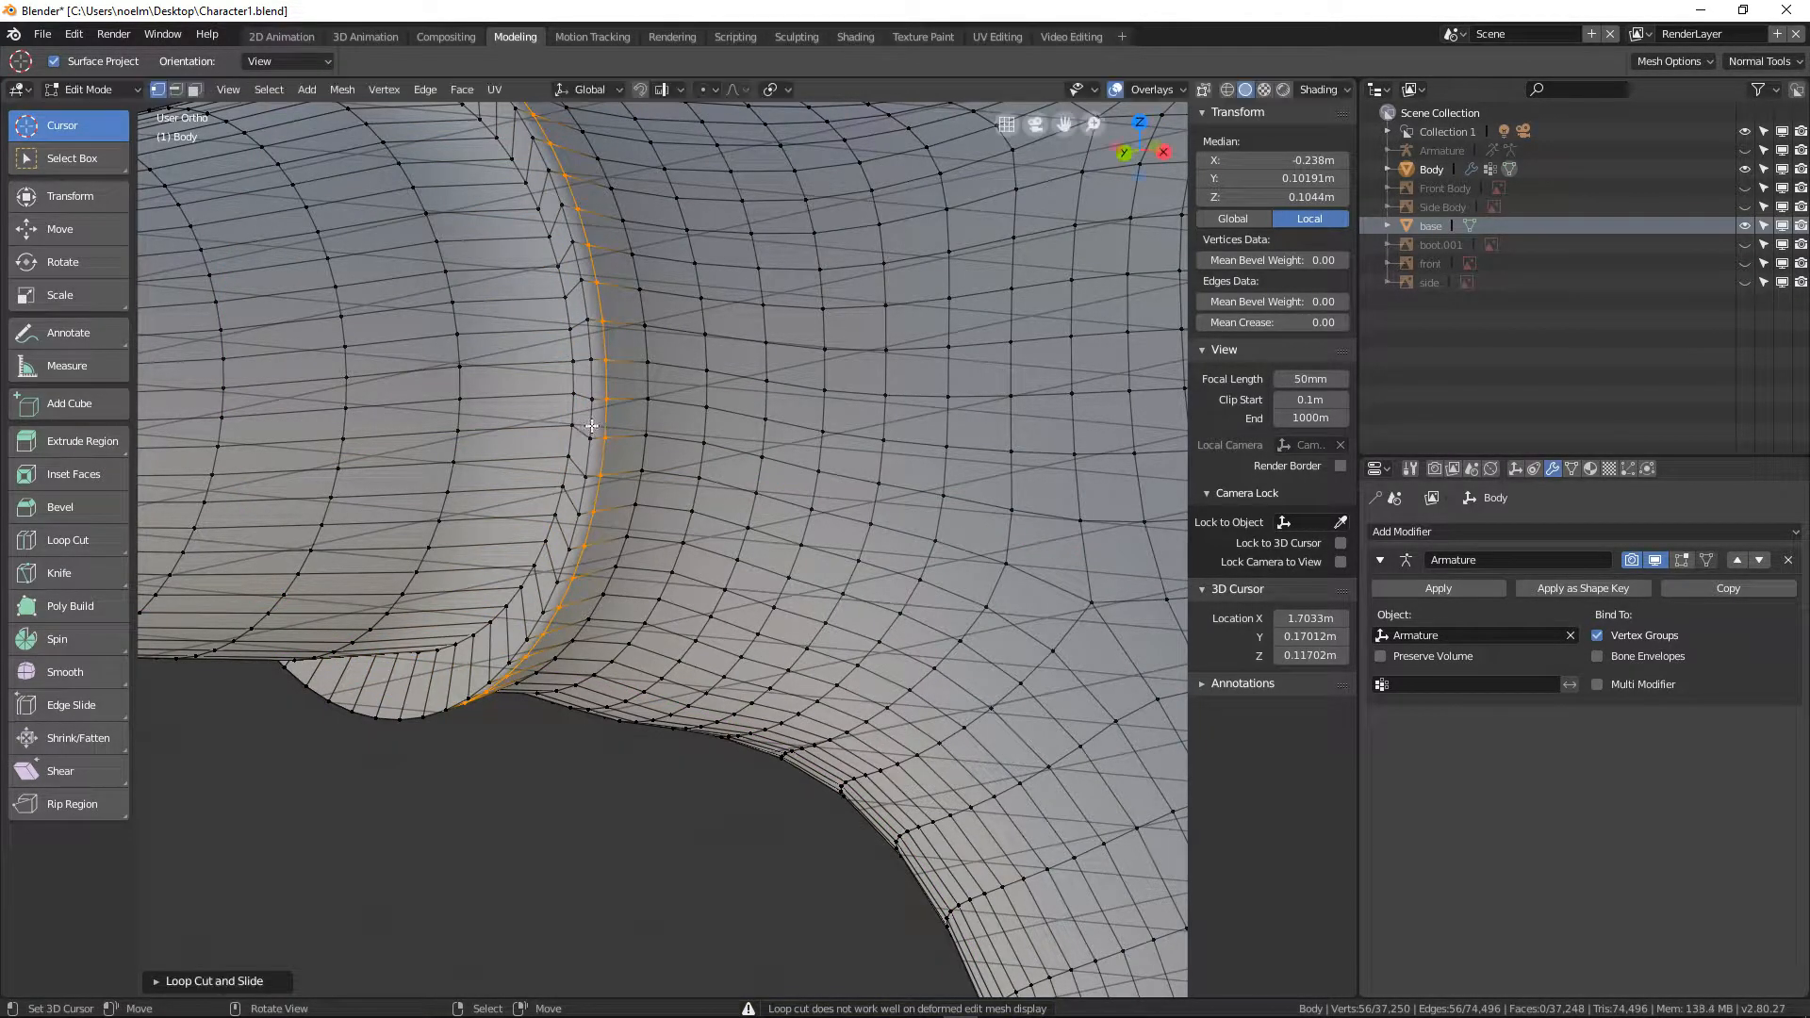
{"action": "middle_click_drag", "start_coordinate": [600, 434], "coordinate": [843, 485]}
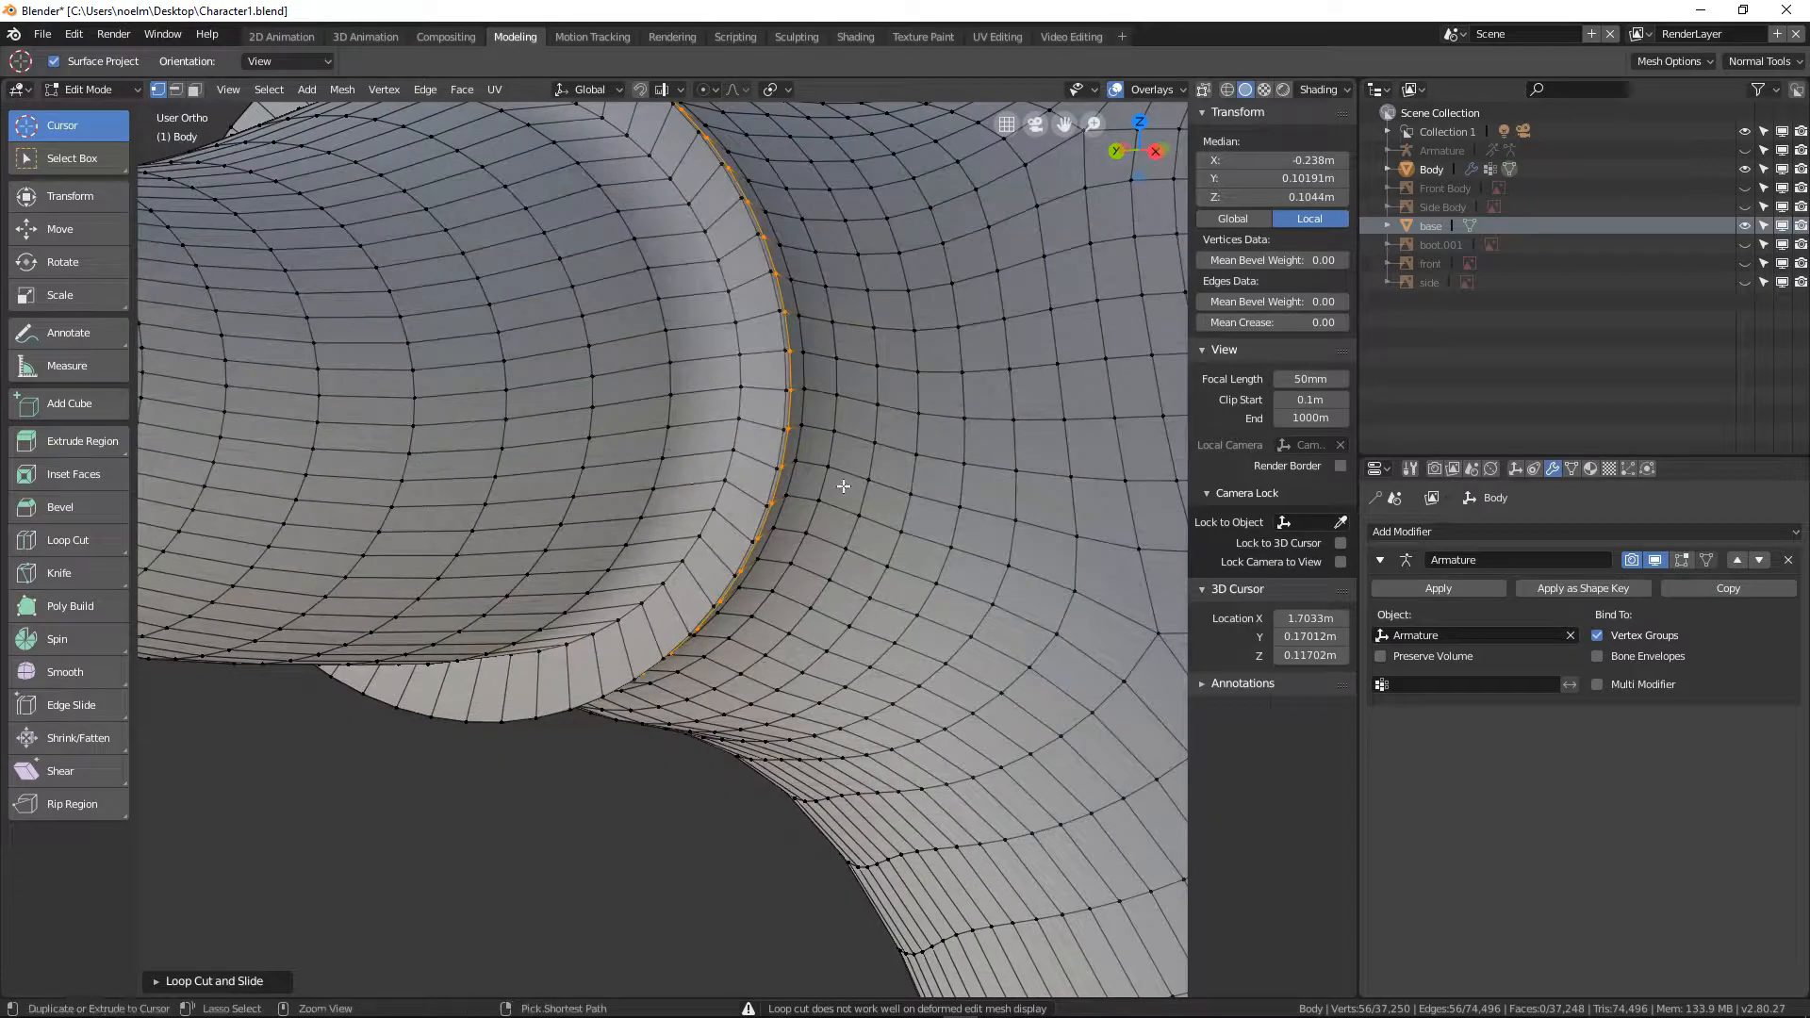
Add another supporting loop cut on the elbow-facing side of the right sleeve's rim, close to its outer edge, and leave mesh editing
{"action": "key", "text": "g"}
{"action": "key", "text": "g"}
{"action": "left_click", "coordinate": [775, 398]}
{"action": "scroll", "coordinate": [776, 396], "scroll_direction": "down", "scroll_amount": 5}
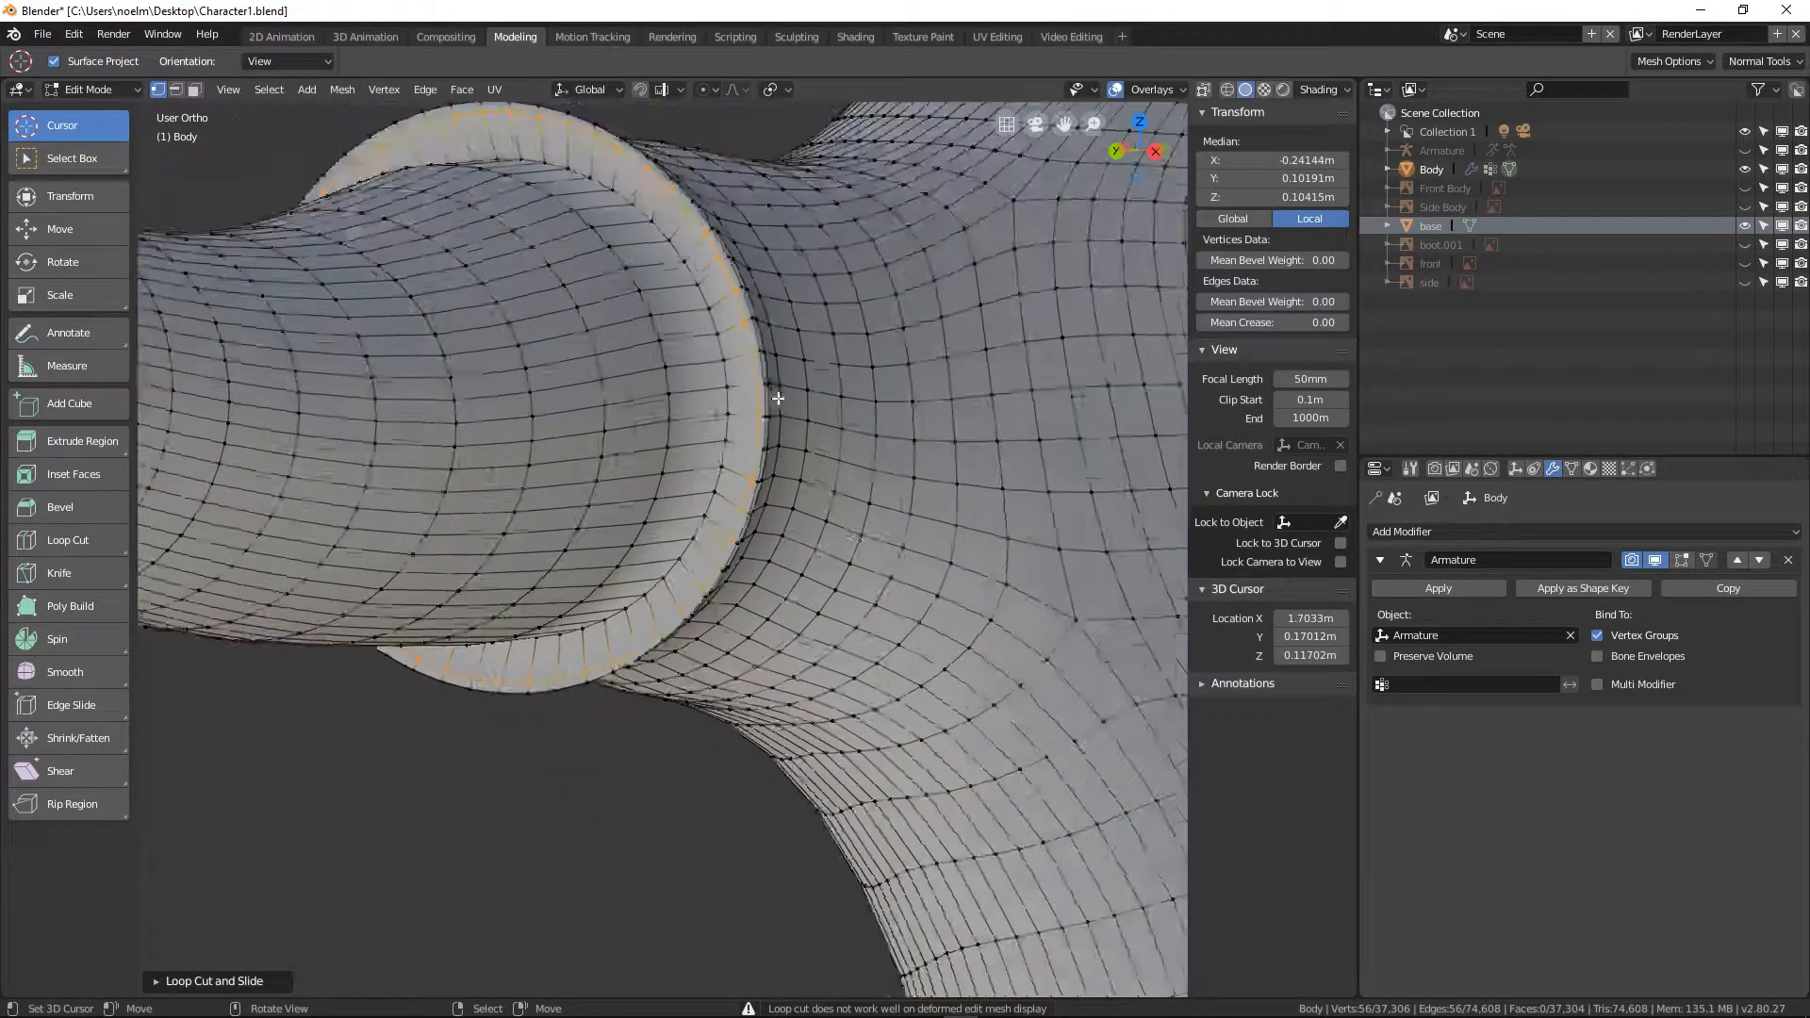
{"action": "key", "text": "KP_1"}
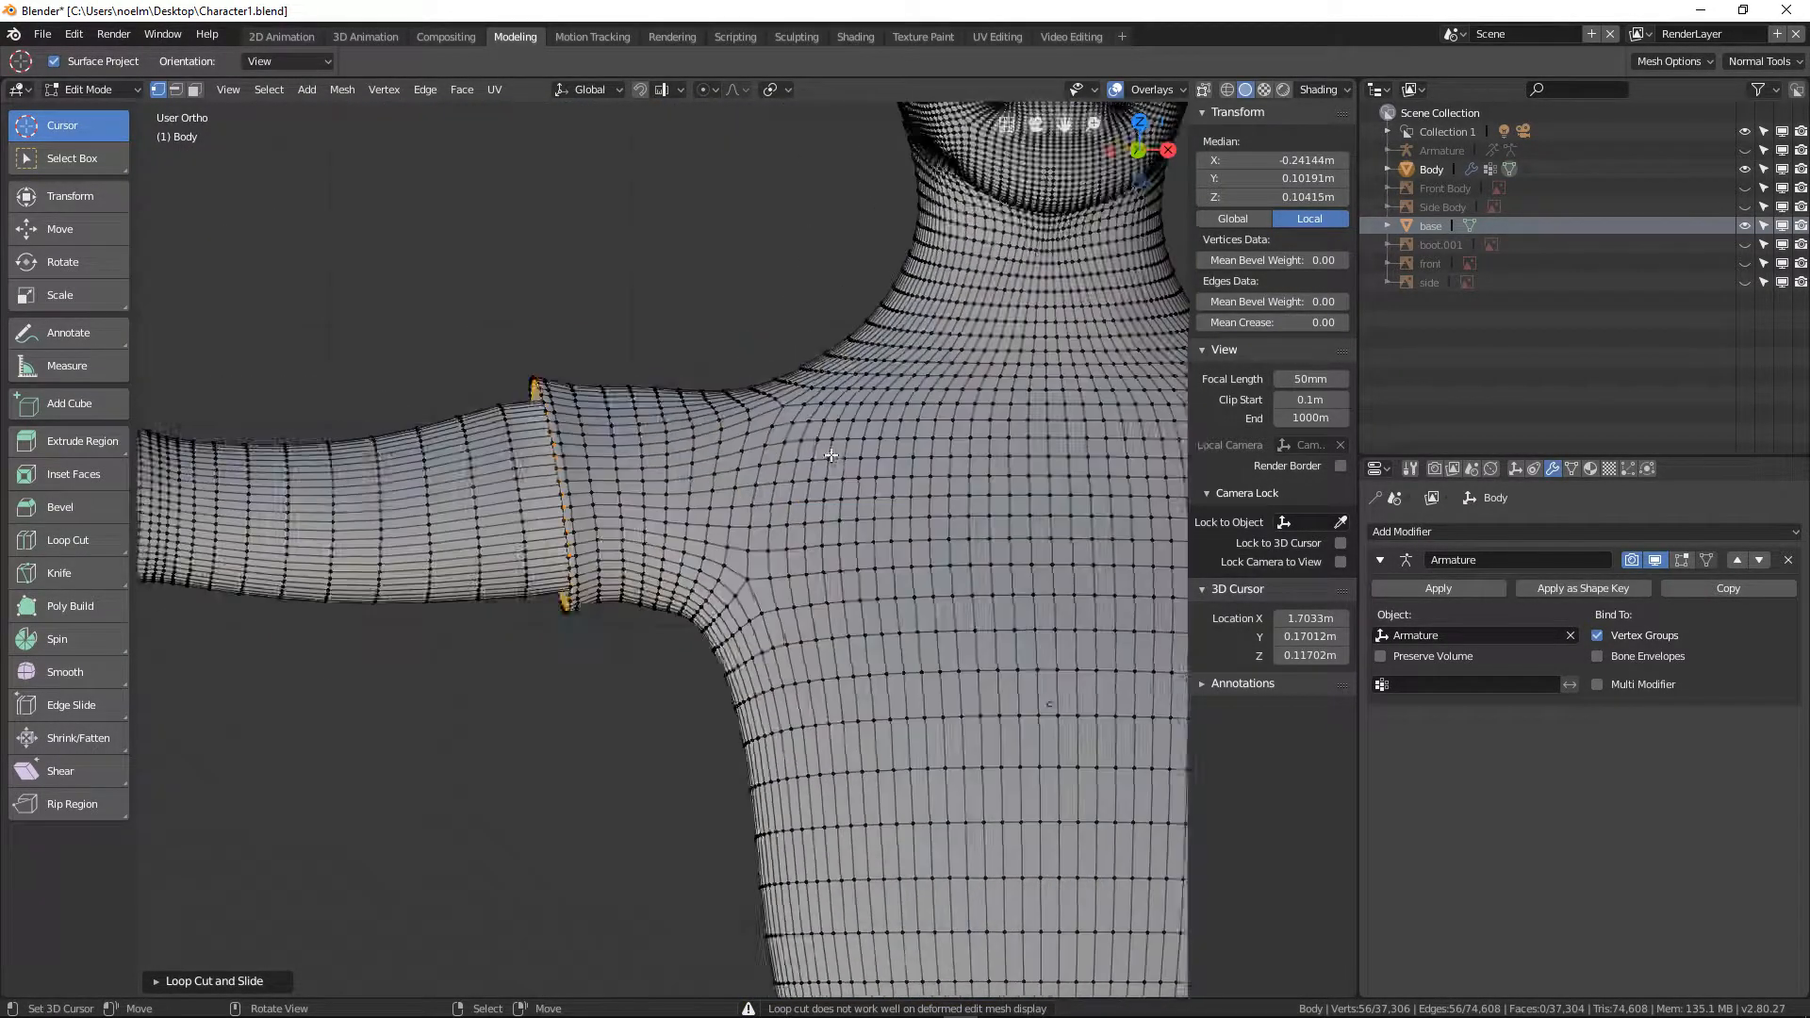
{"action": "scroll", "coordinate": [860, 452], "scroll_direction": "down", "scroll_amount": 5}
{"action": "key", "text": "Tab"}
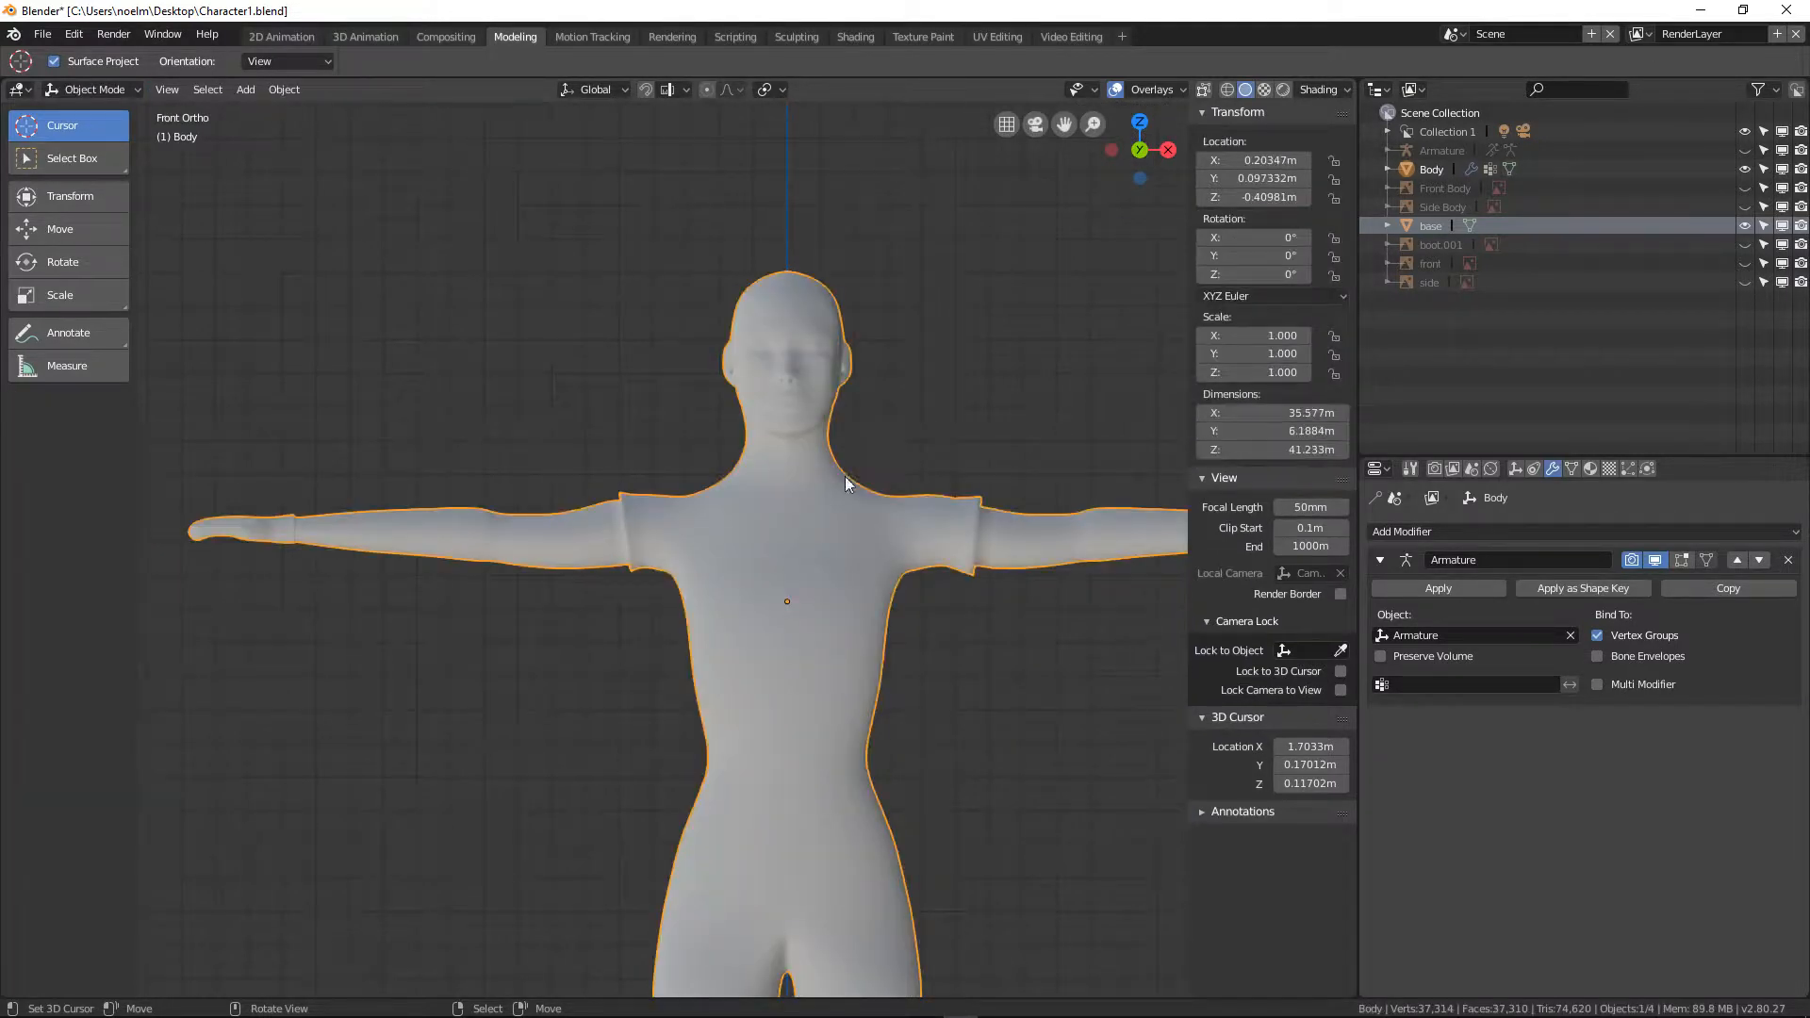
Add a loop cut around the Body mesh's waist, slid close above the loop where the hips begin to widen
{"action": "scroll", "coordinate": [626, 473], "scroll_direction": "up", "scroll_amount": 5}
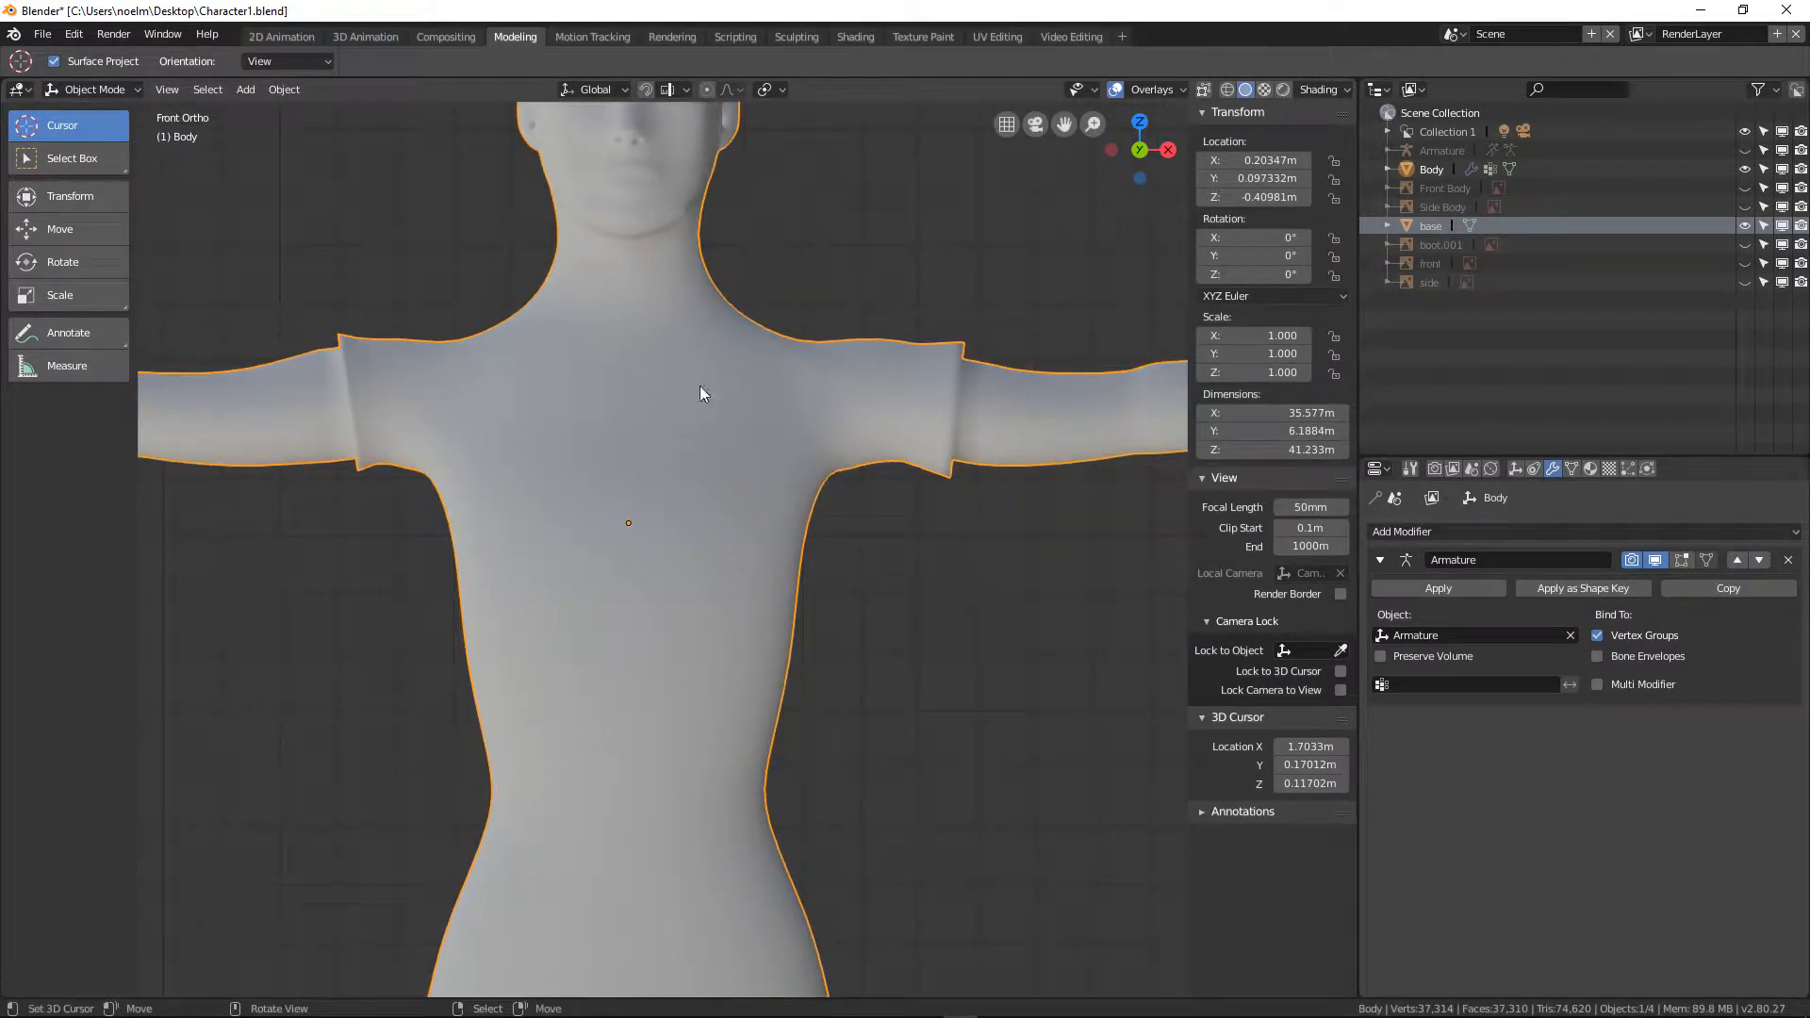
{"action": "scroll", "coordinate": [651, 465], "scroll_direction": "down", "scroll_amount": 4}
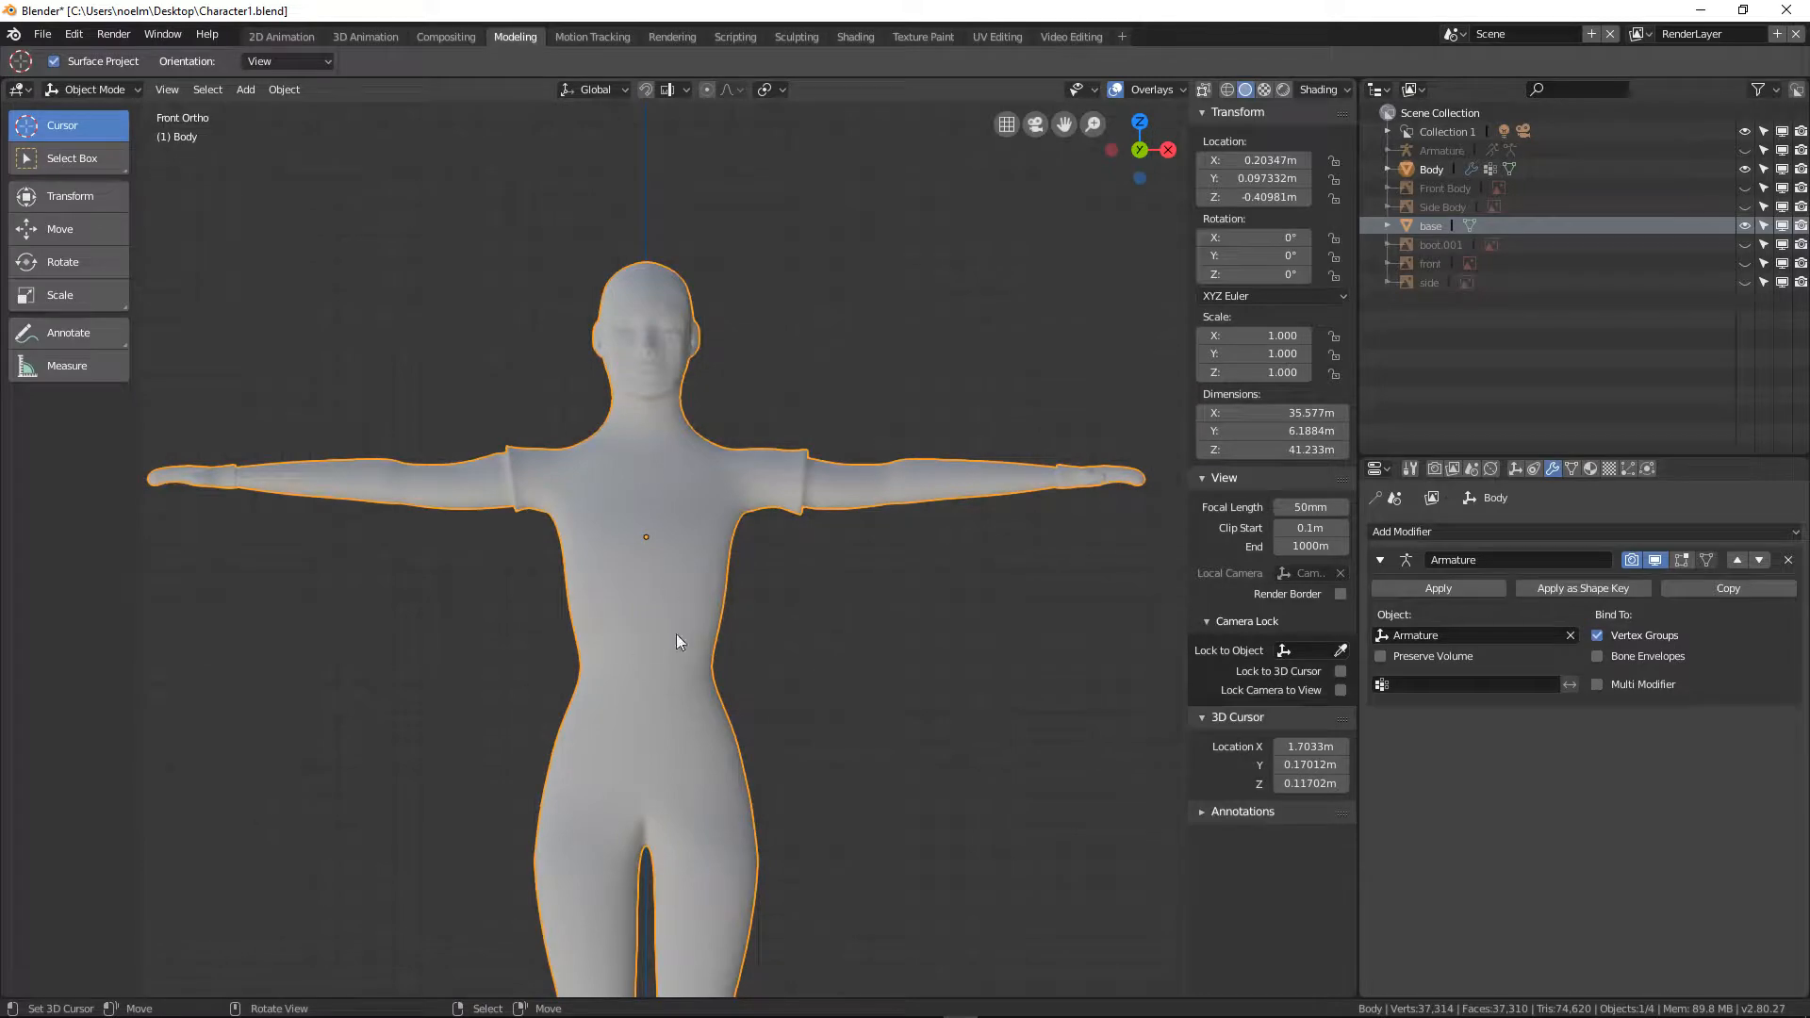
{"action": "scroll", "coordinate": [634, 676], "scroll_direction": "up", "scroll_amount": 6}
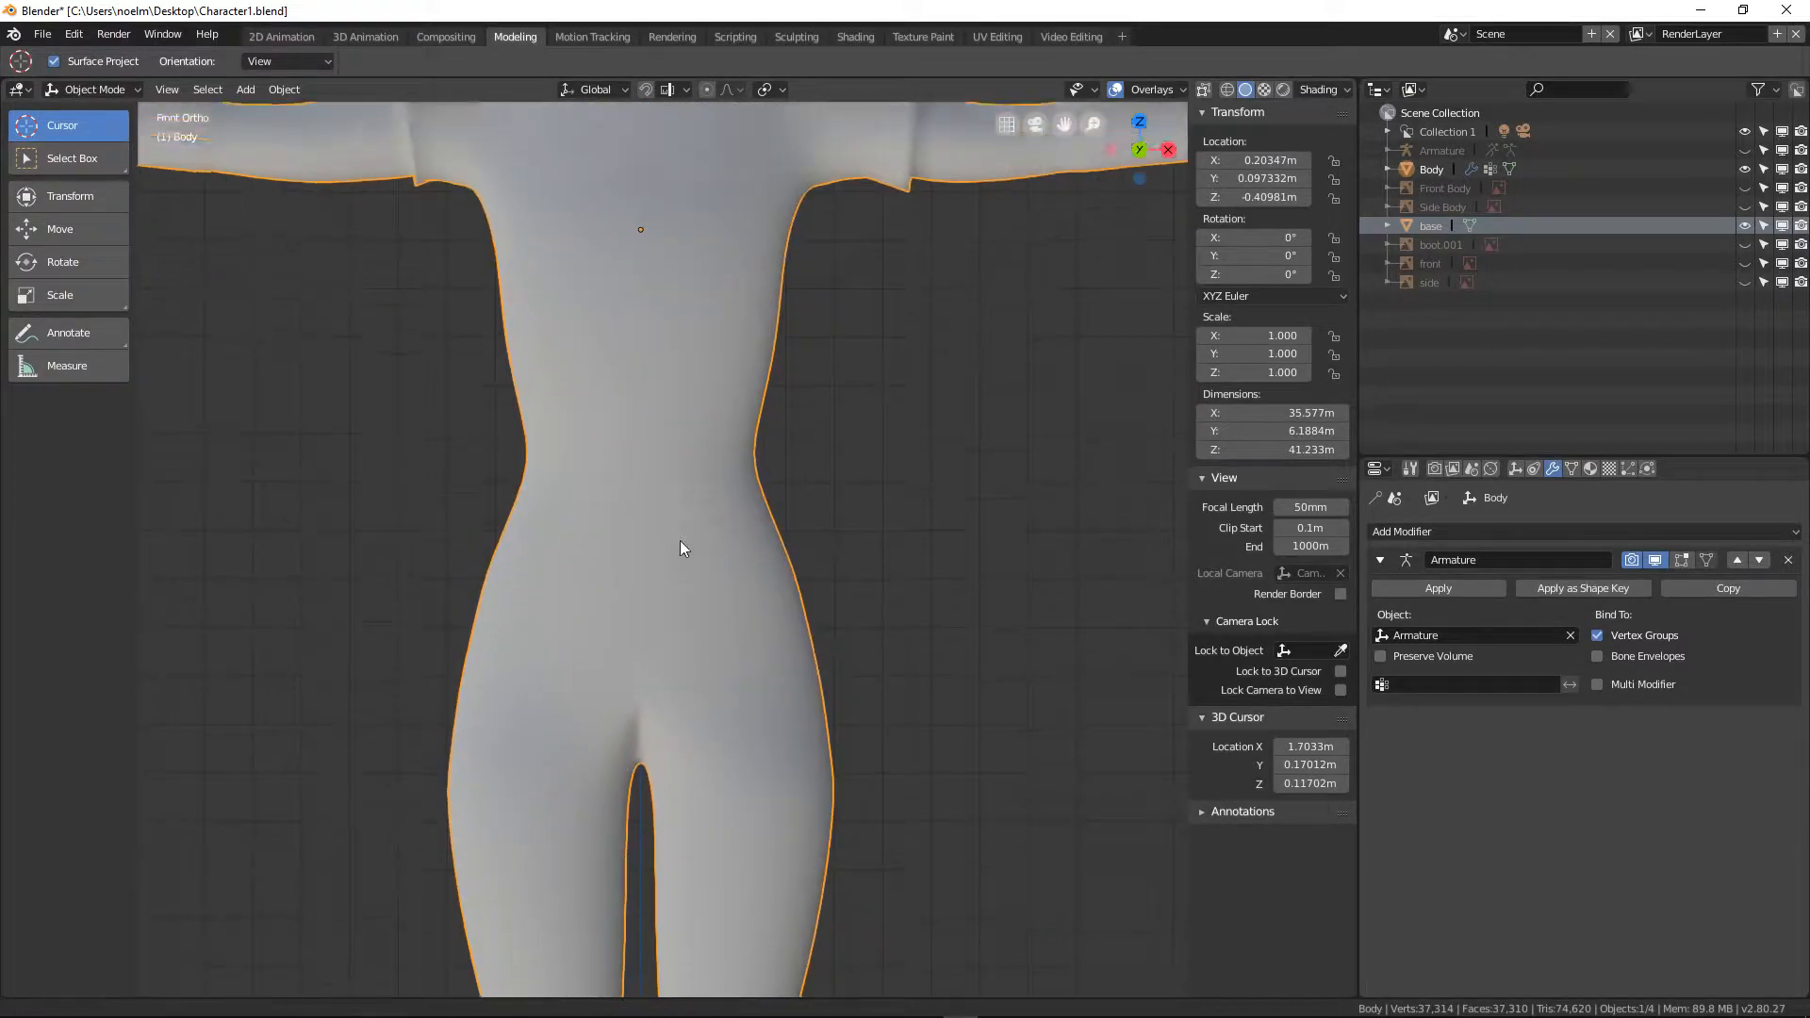
{"action": "key", "text": "Tab"}
{"action": "scroll", "coordinate": [783, 637], "scroll_direction": "up", "scroll_amount": 3}
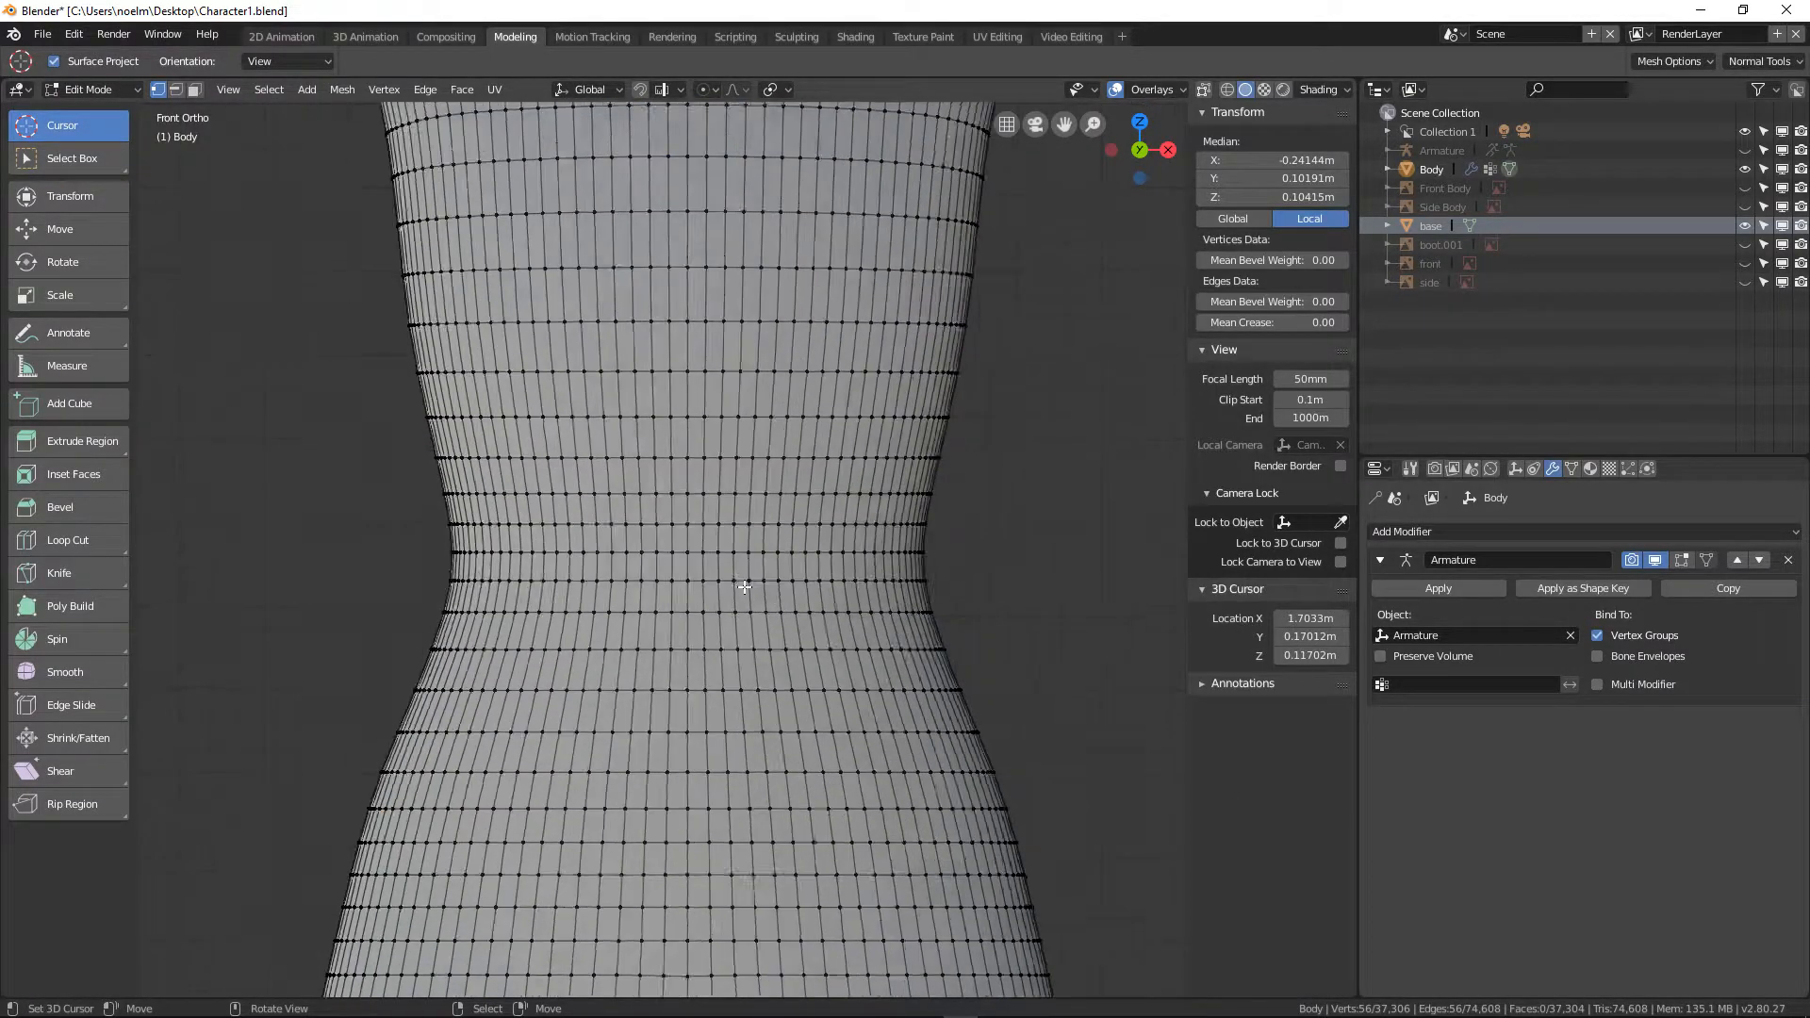
{"action": "key", "text": "ctrl"}
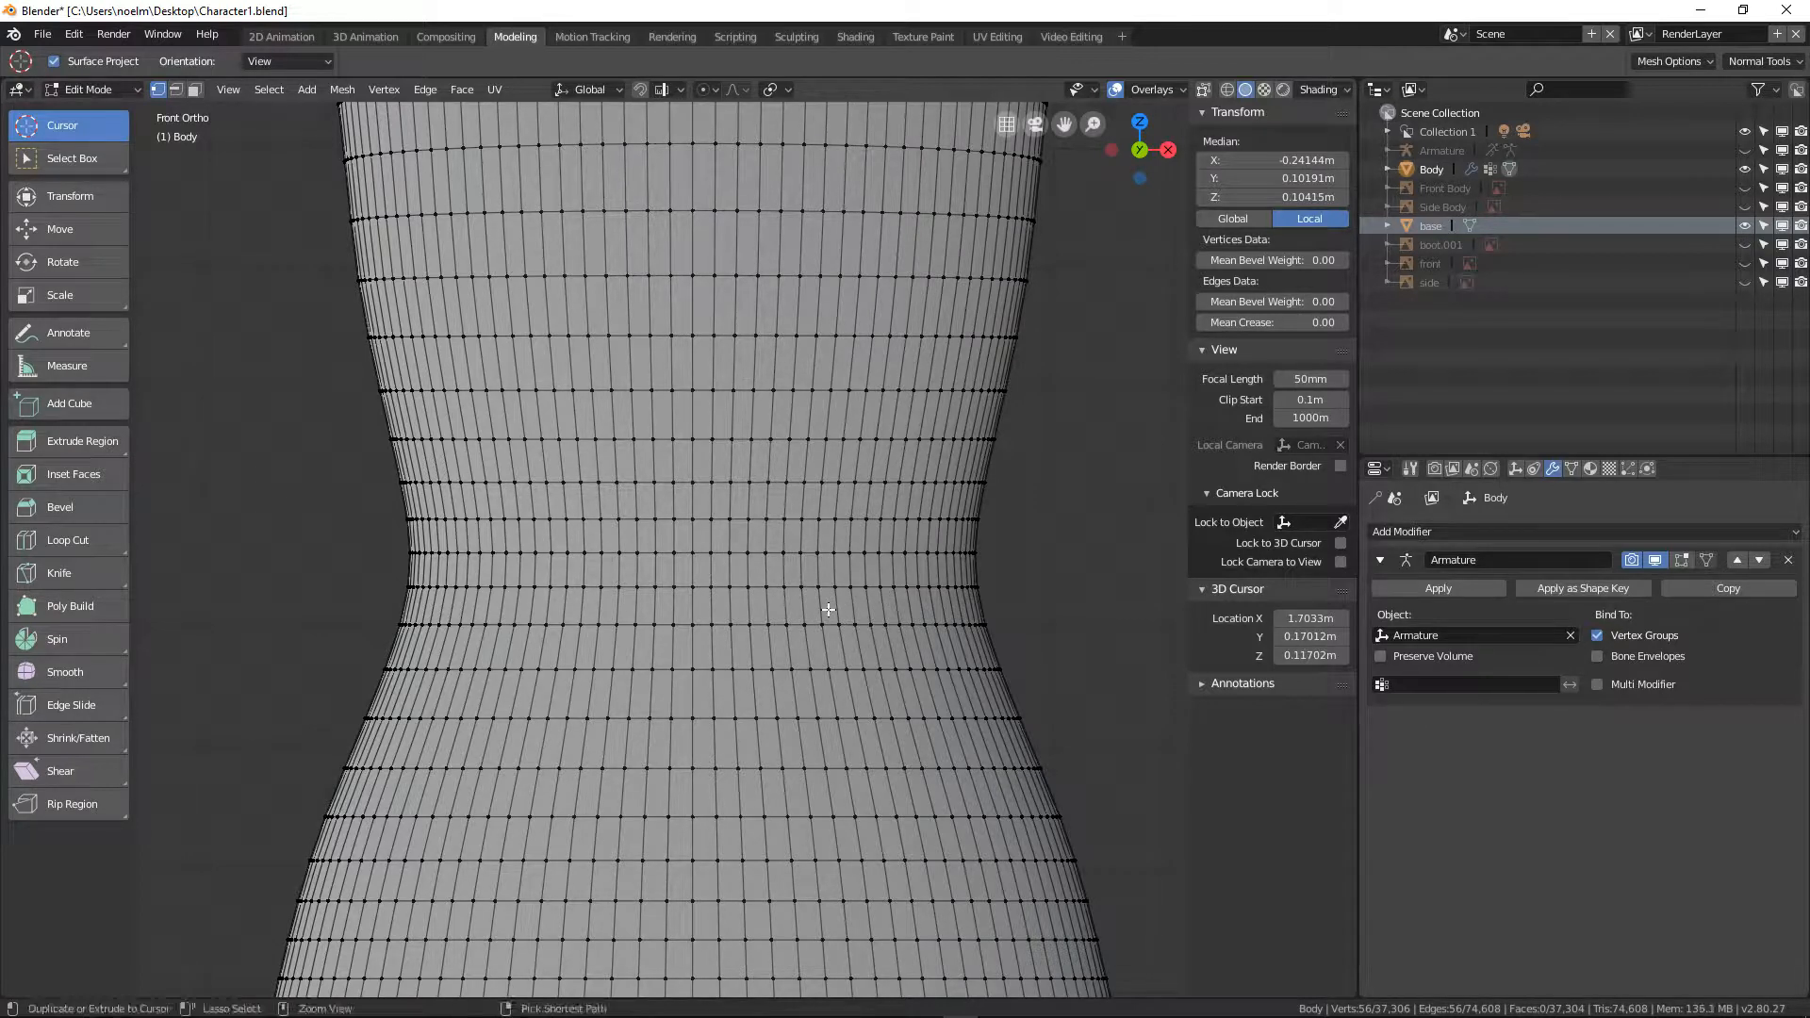
{"action": "key", "text": "ctrl+r"}
{"action": "left_click", "coordinate": [925, 611]}
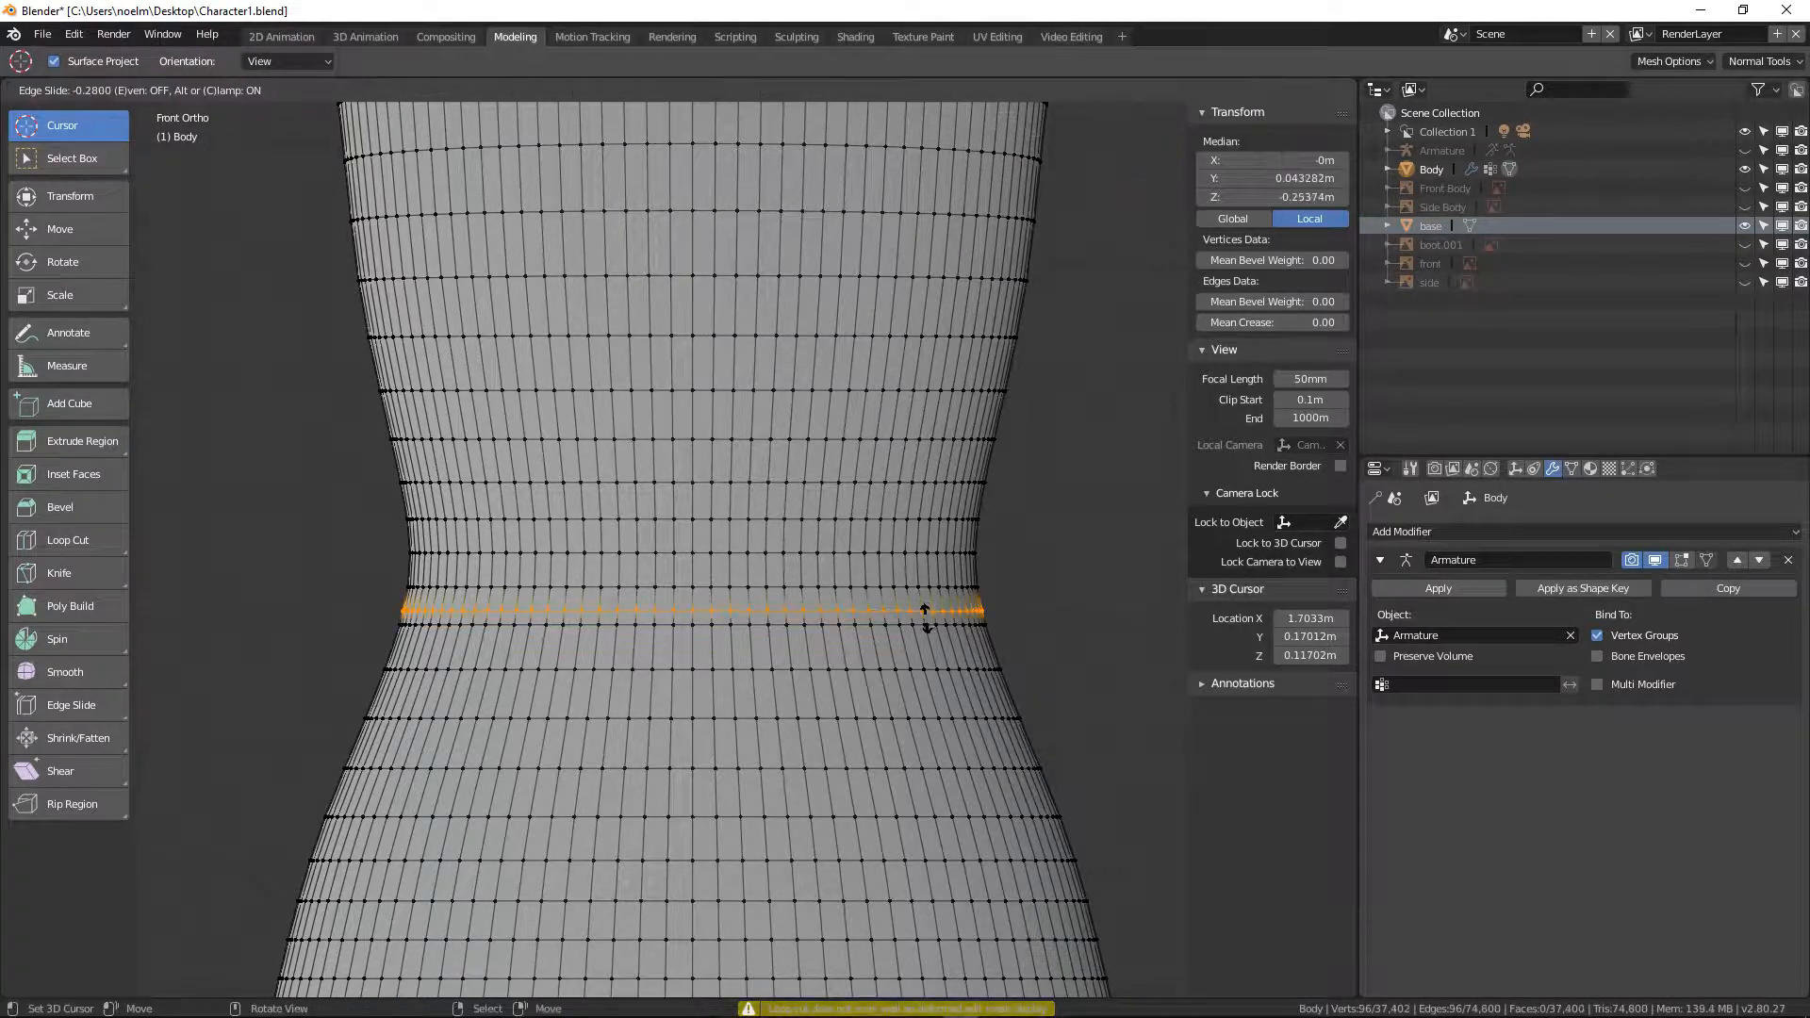
{"action": "left_click", "coordinate": [927, 618]}
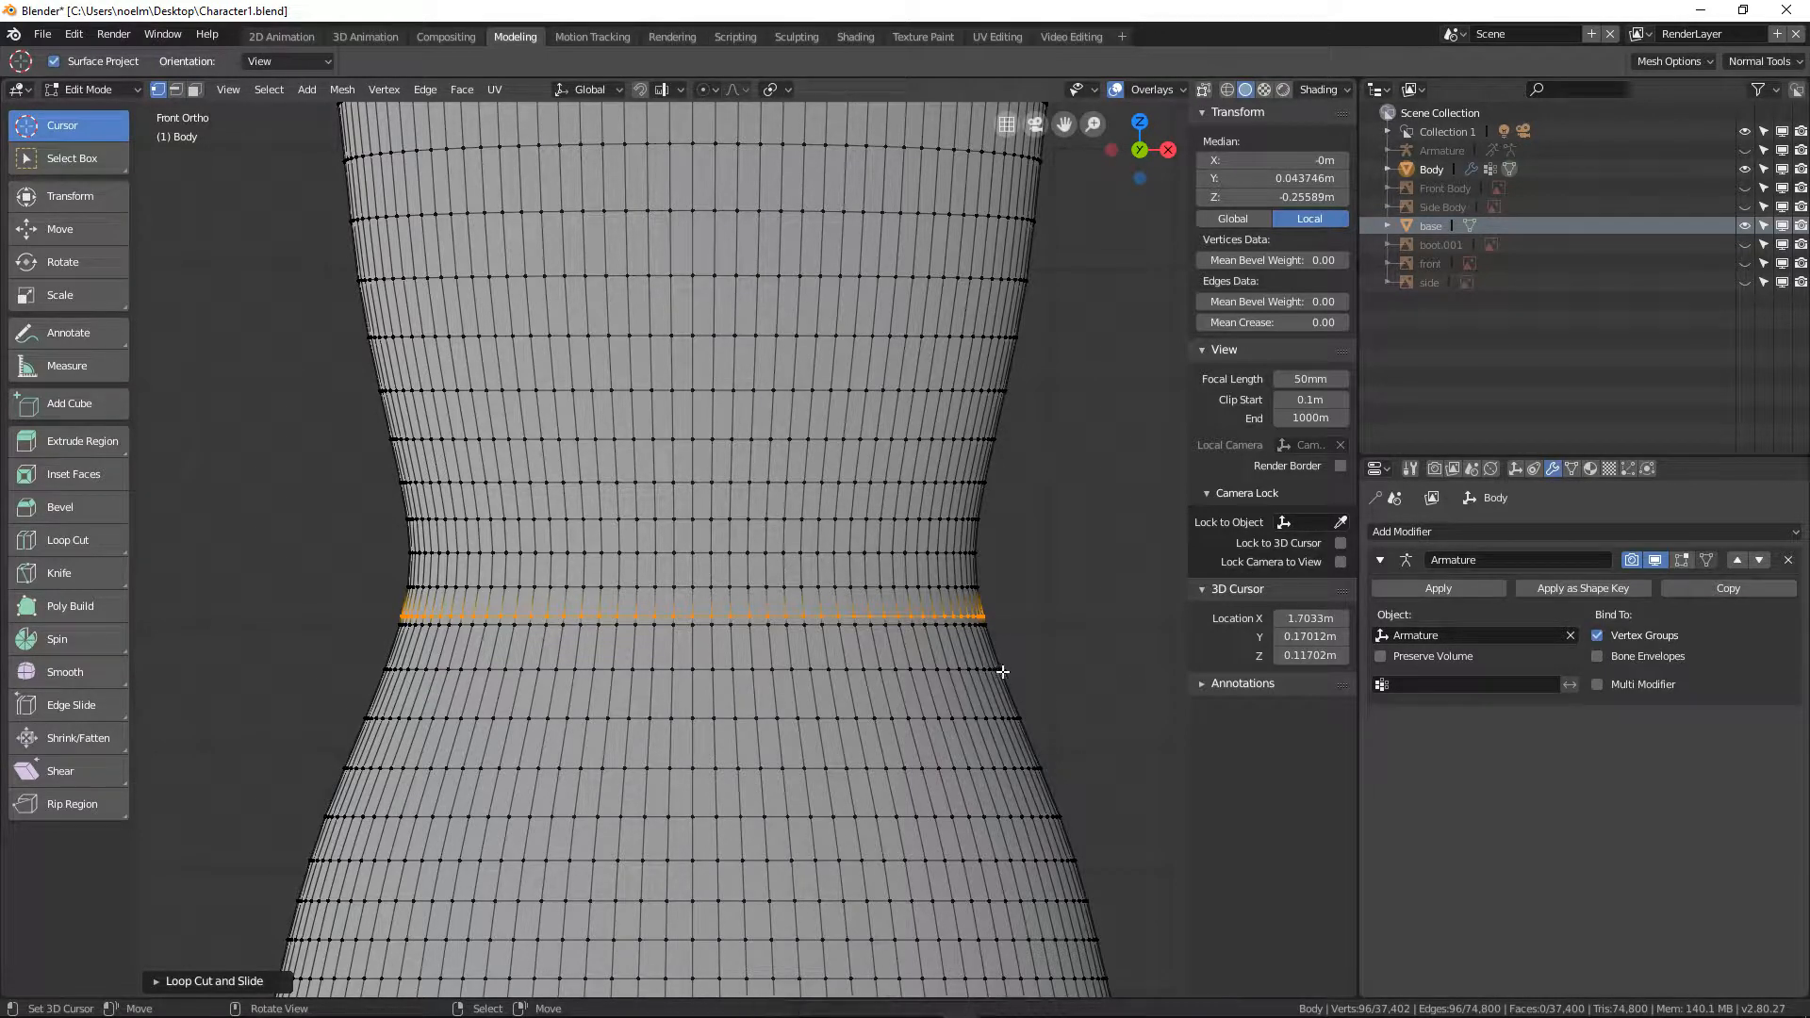
Scale the new waist loop slightly inward and move it down along Z, just inside the trouser edge
{"action": "key", "text": "s"}
{"action": "left_click", "coordinate": [971, 666]}
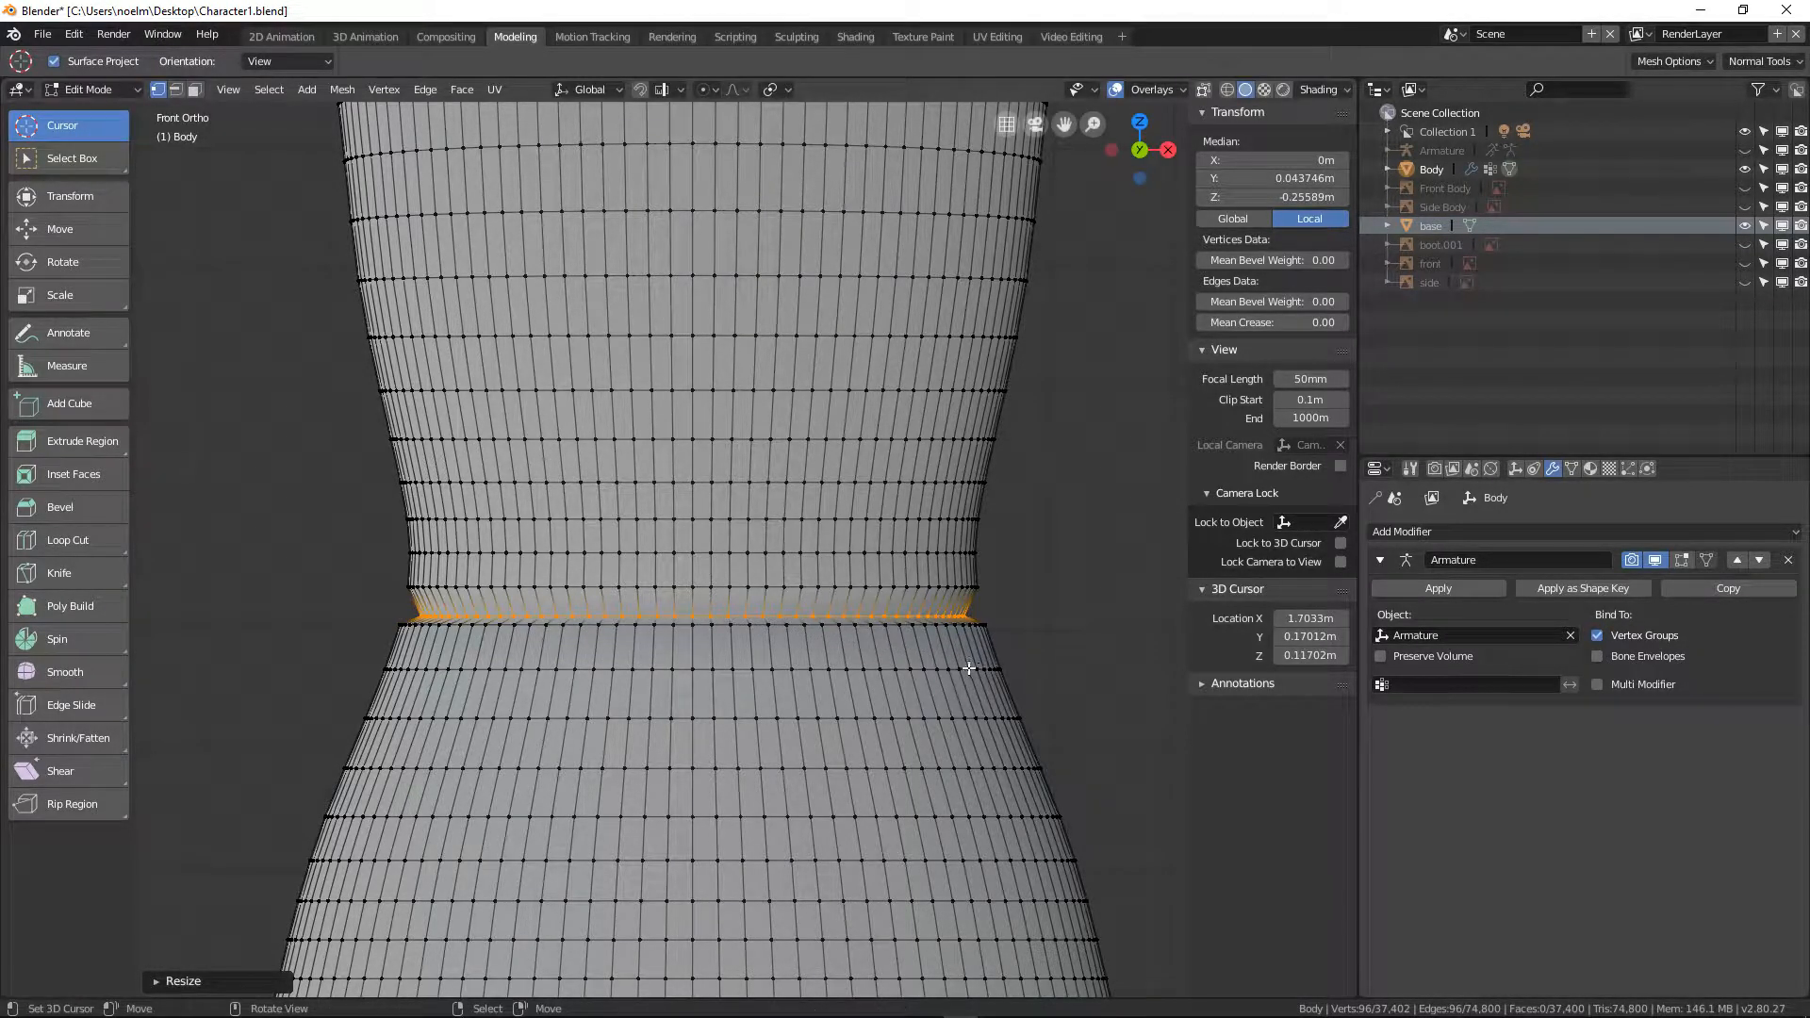
{"action": "key", "text": "g"}
{"action": "key", "text": "z"}
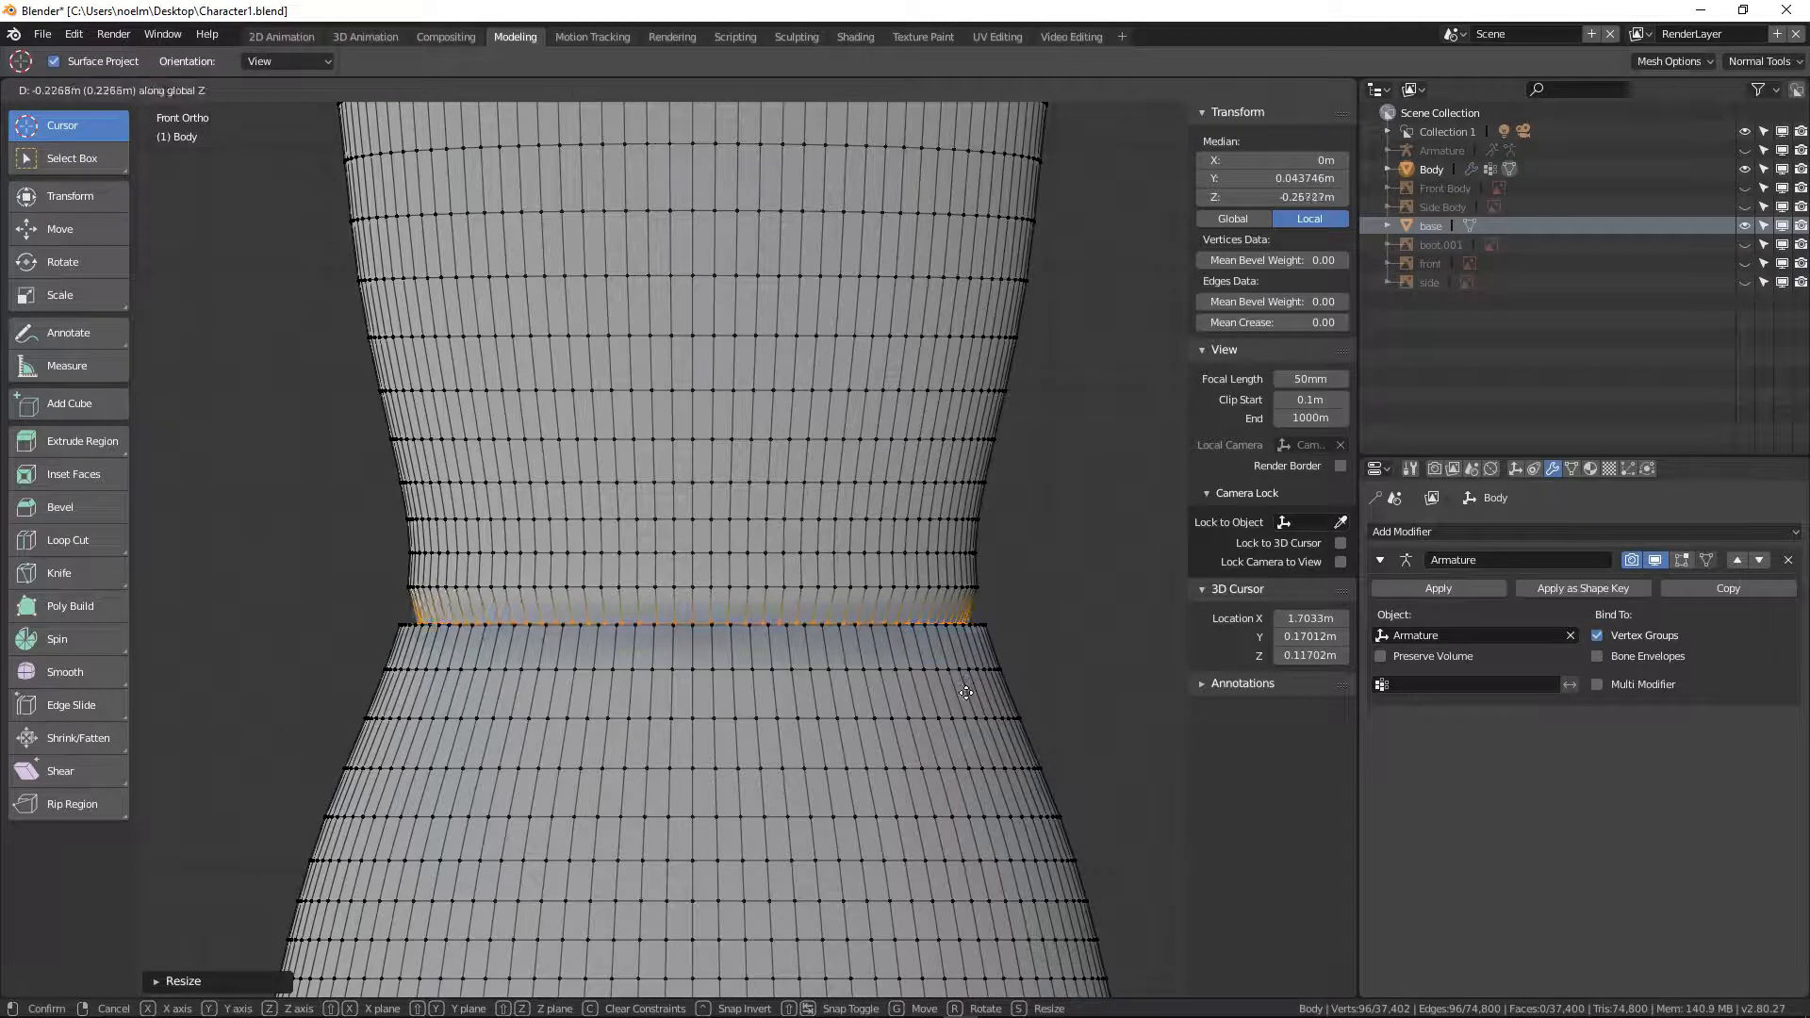
{"action": "left_click", "coordinate": [966, 702]}
Select the edge loop directly above the waist crease, scale it in to about 0.99 and check the waistline in Object Mode
{"action": "scroll", "coordinate": [915, 636], "scroll_direction": "up", "scroll_amount": 3}
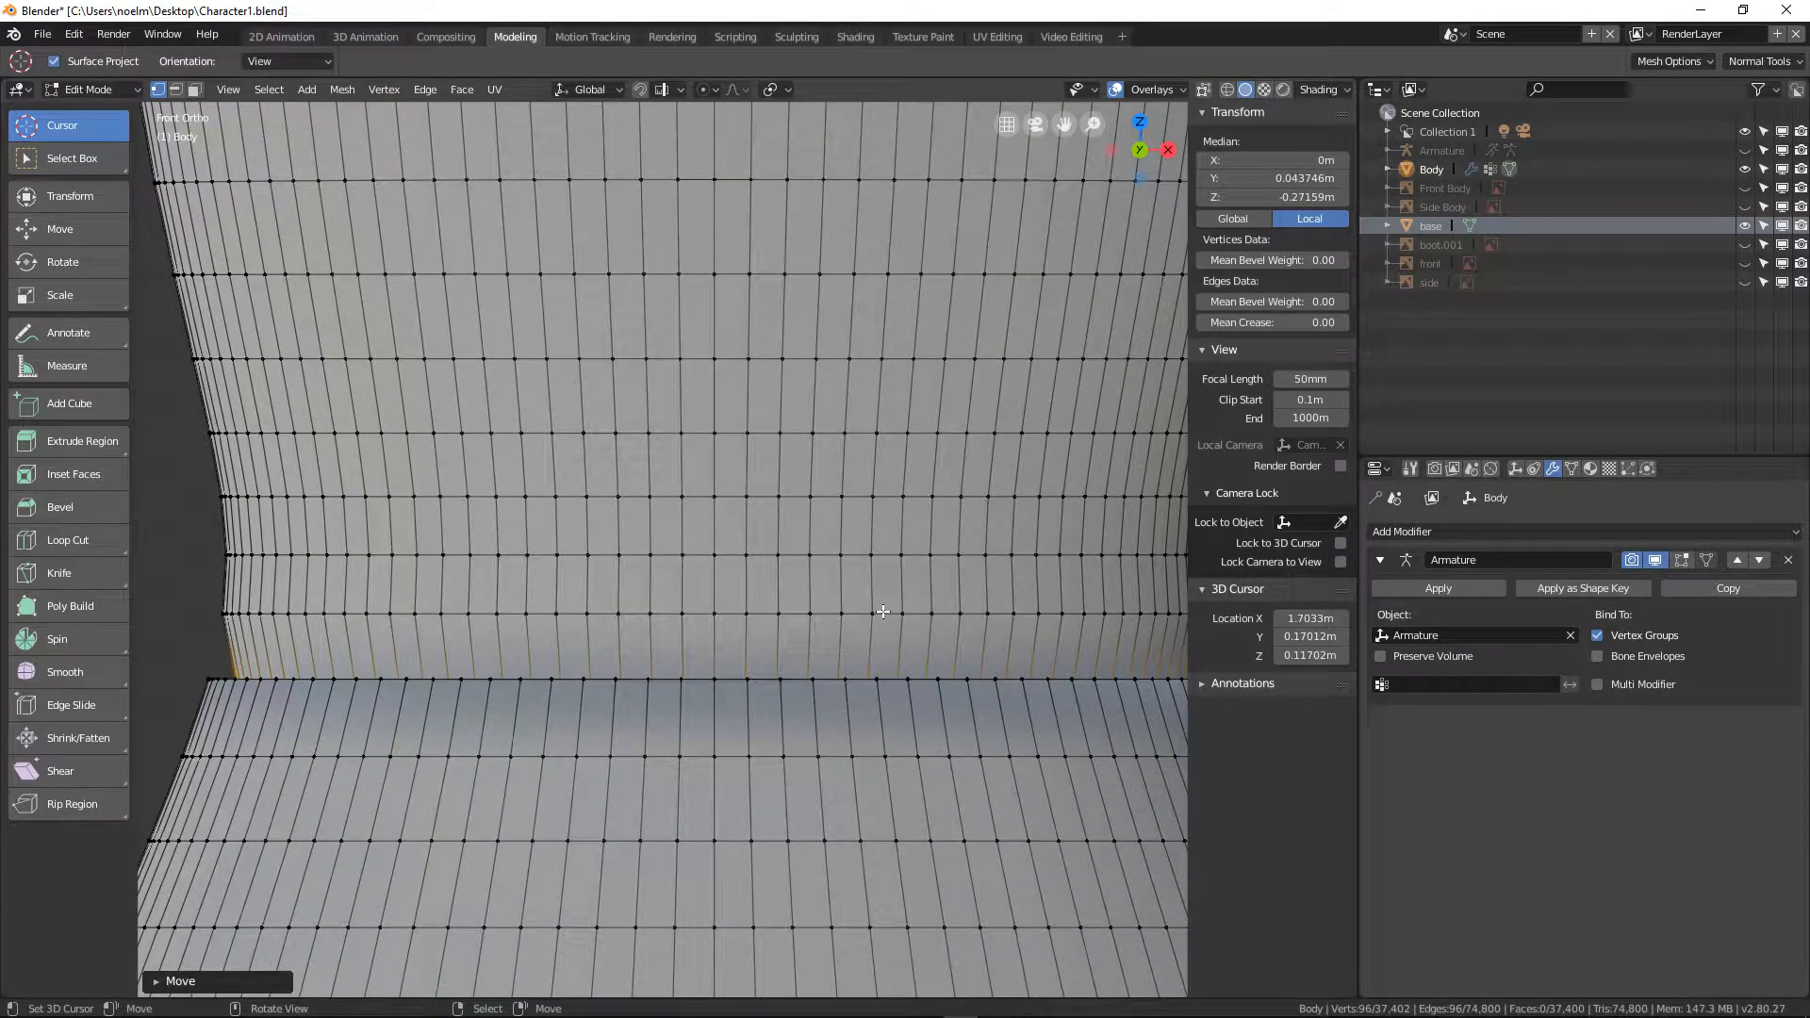
{"action": "left_click", "coordinate": [883, 612], "text": "alt"}
{"action": "scroll", "coordinate": [877, 618], "scroll_direction": "down", "scroll_amount": 2}
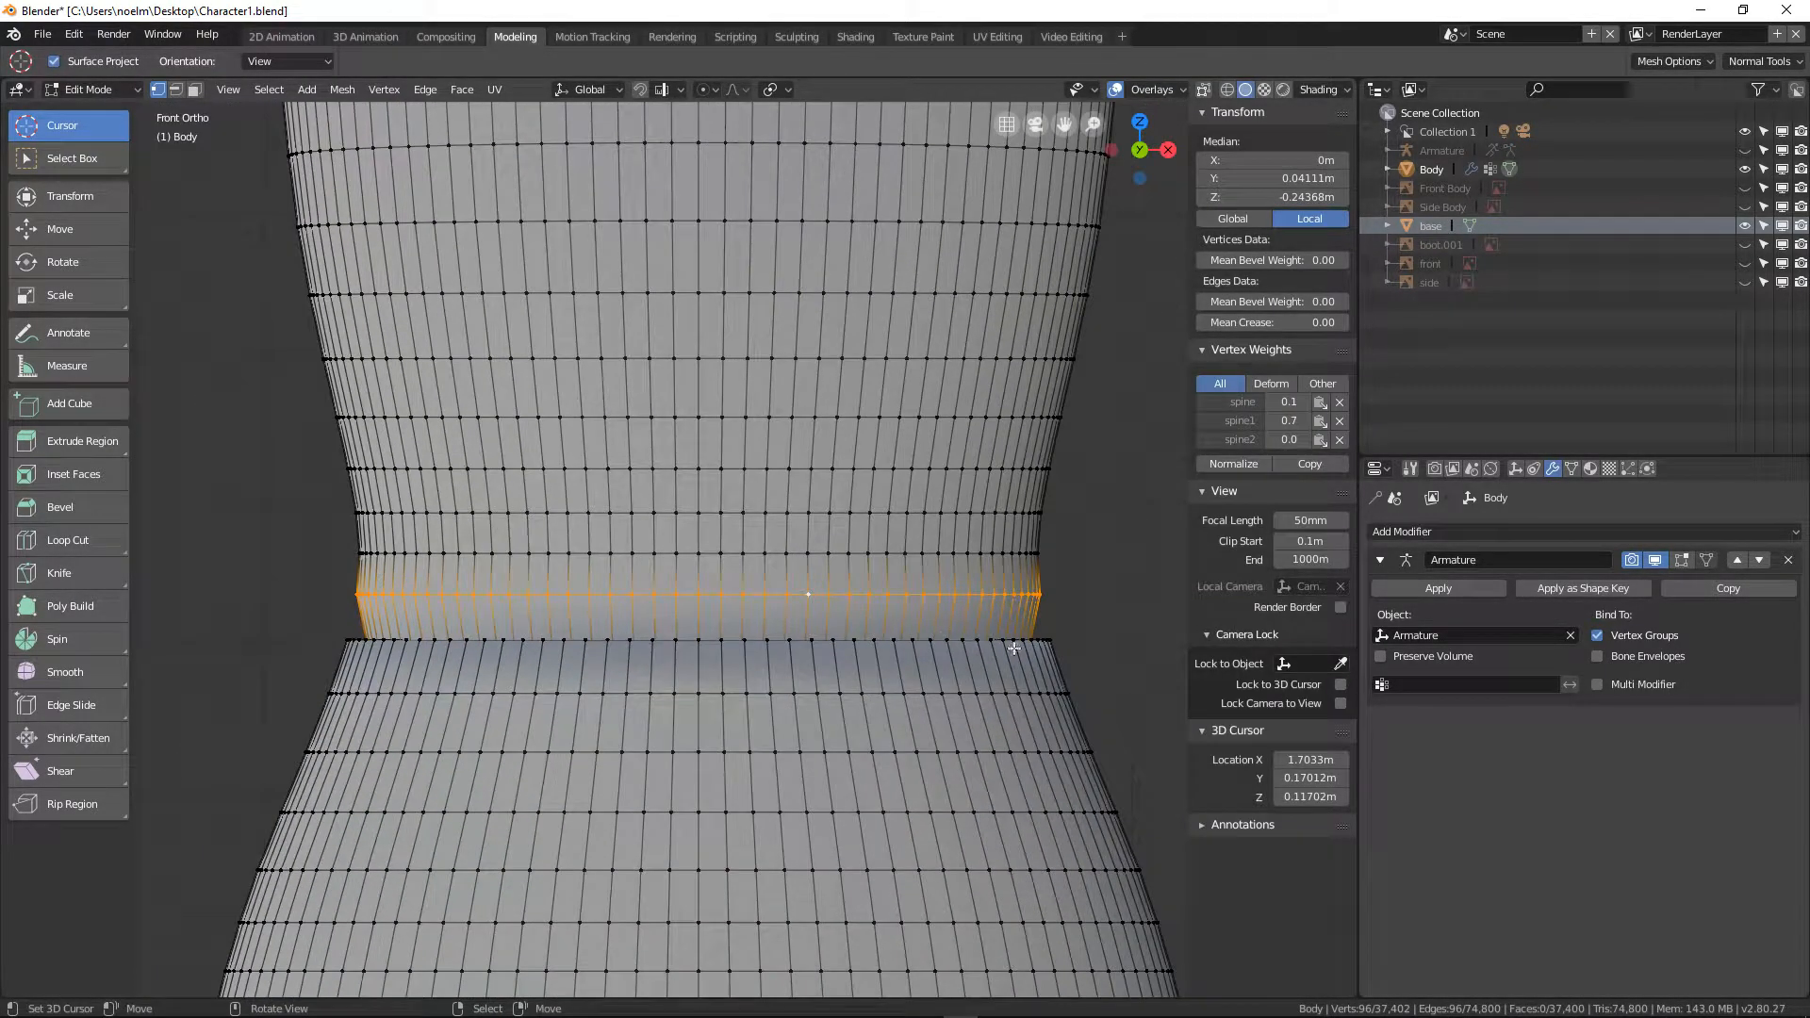
{"action": "key", "text": "s"}
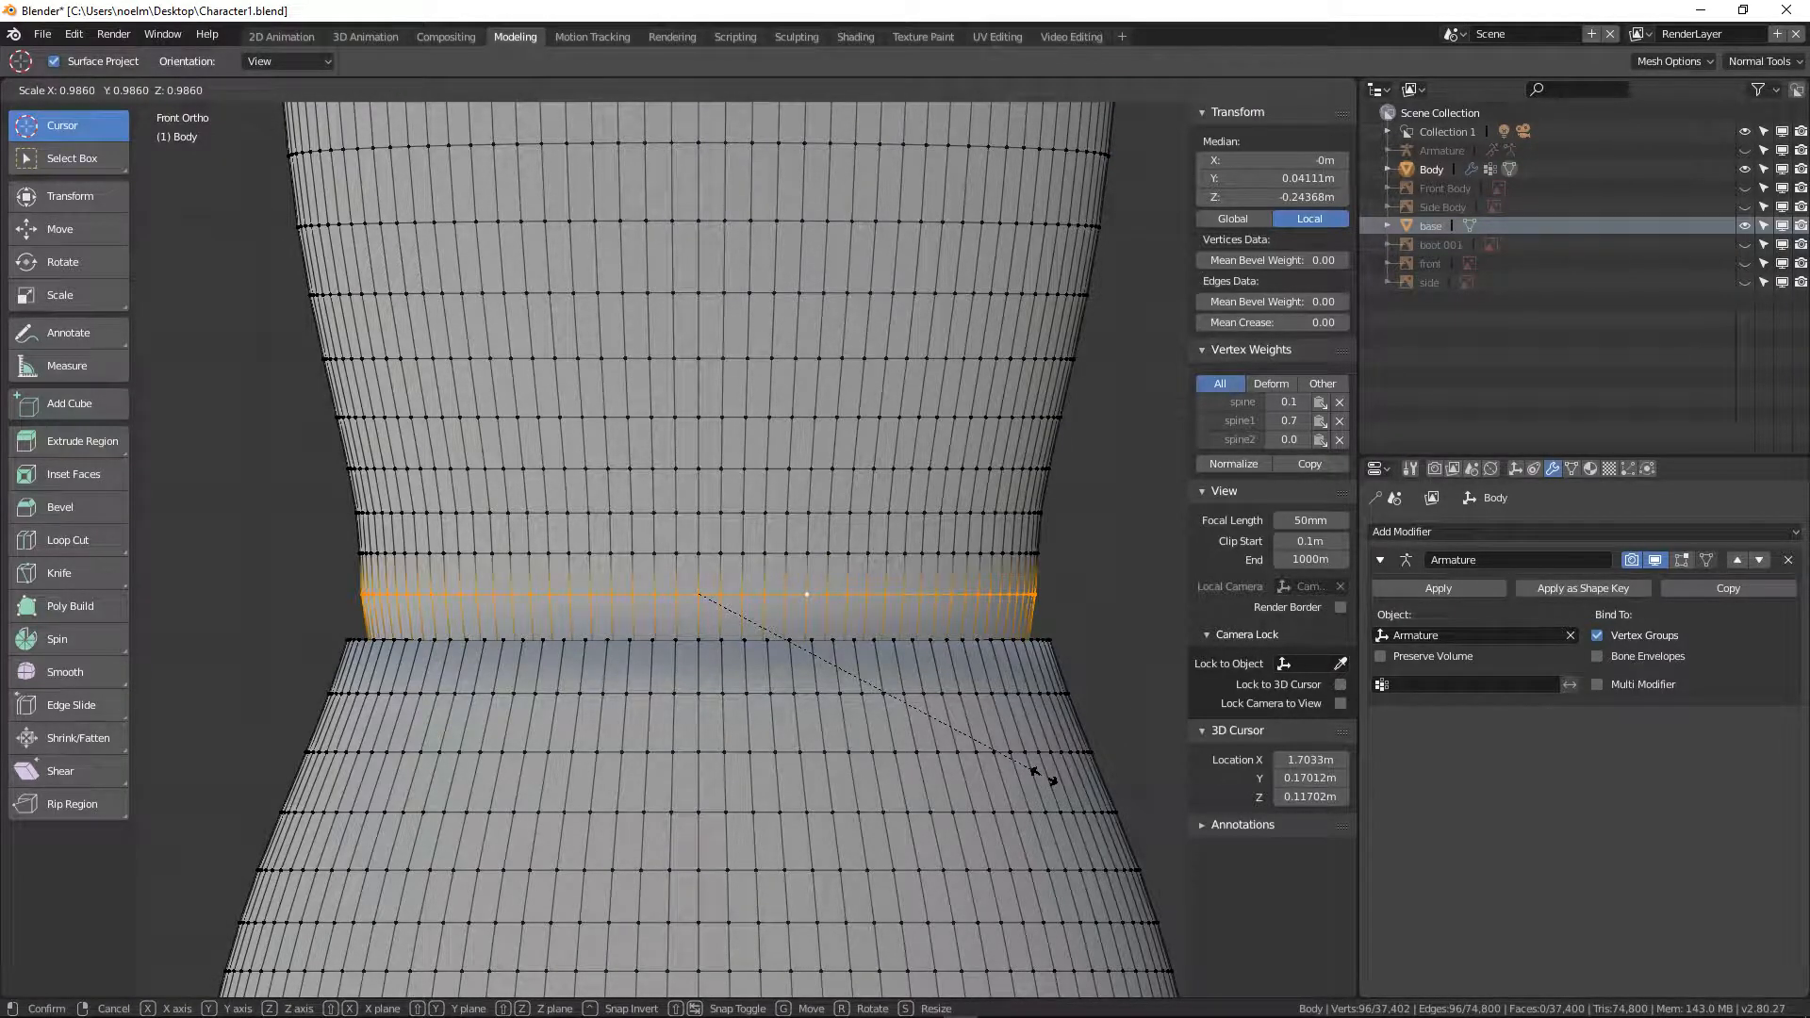
{"action": "left_click", "coordinate": [1044, 768]}
{"action": "middle_click_drag", "start_coordinate": [1044, 769], "coordinate": [743, 718]}
{"action": "key", "text": "Tab"}
{"action": "scroll", "coordinate": [941, 762], "scroll_direction": "down", "scroll_amount": 4}
{"action": "key", "text": "KP_1"}
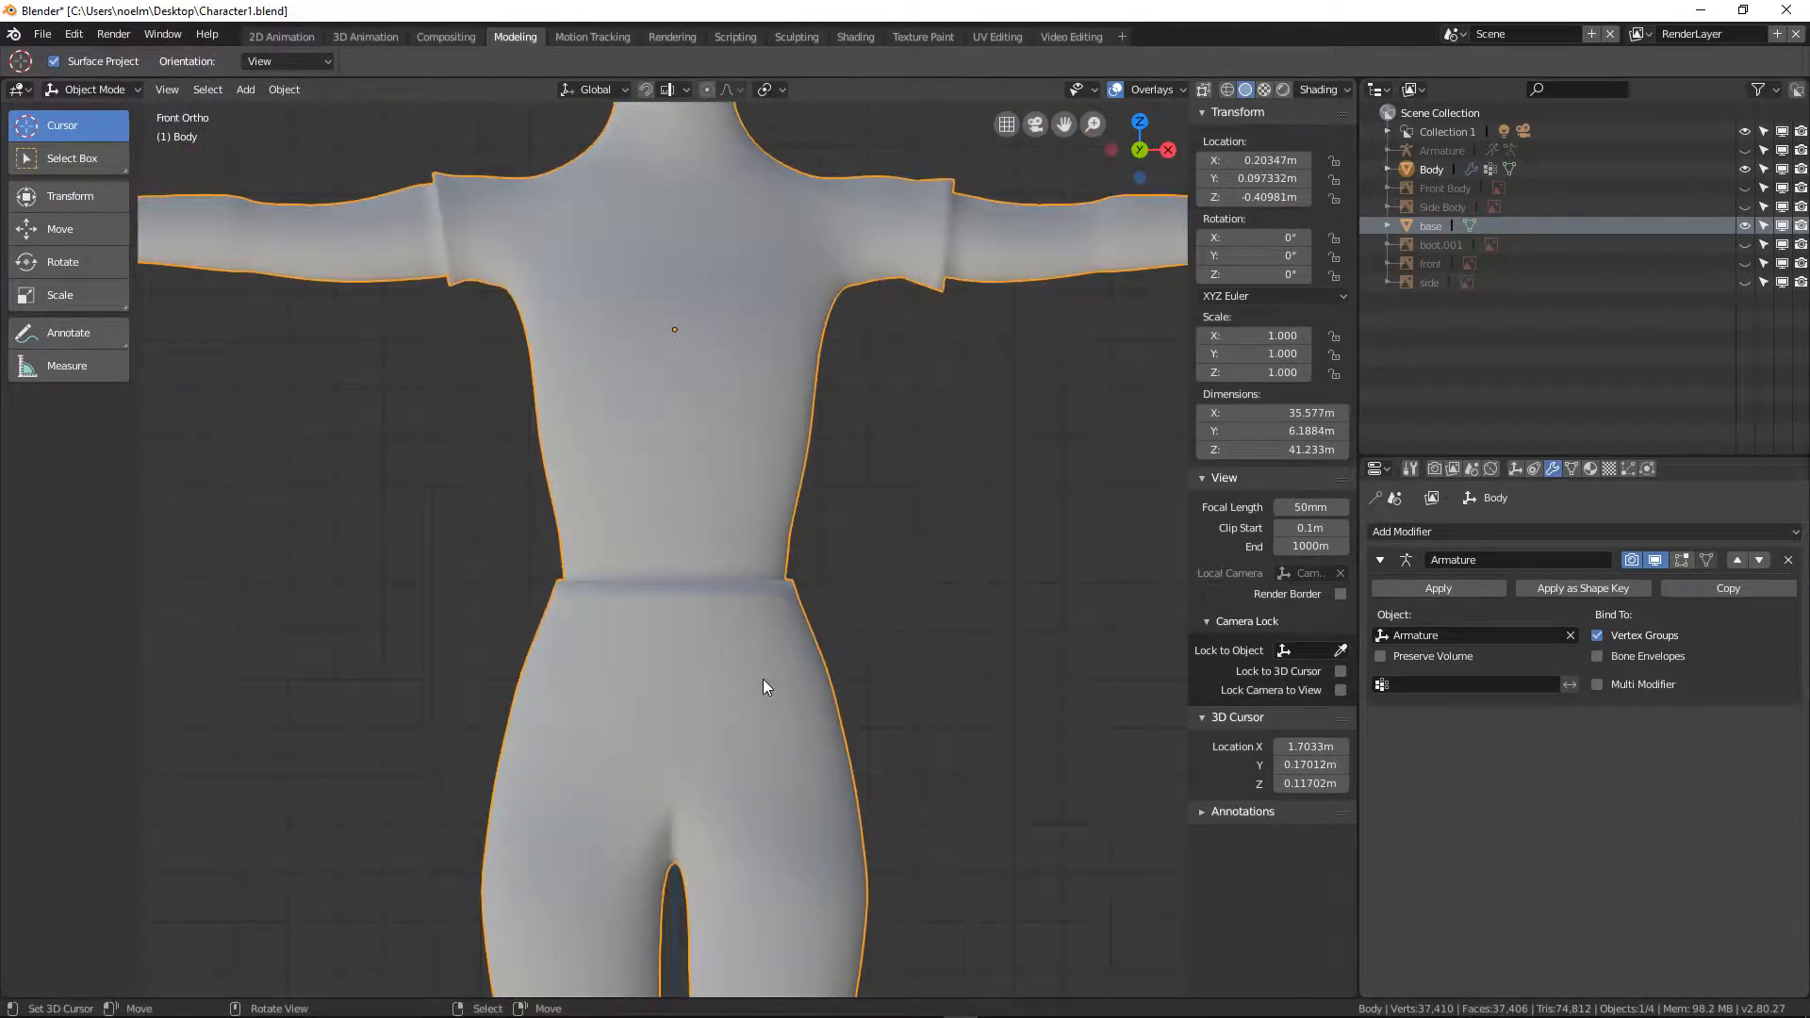
Select the edge loop around the base of the neck and move it down along Z, just below the neckline loop beneath it
{"action": "scroll", "coordinate": [813, 481], "scroll_direction": "down", "scroll_amount": 5}
{"action": "scroll", "coordinate": [753, 594], "scroll_direction": "up", "scroll_amount": 7}
{"action": "middle_click_drag", "start_coordinate": [699, 581], "coordinate": [730, 664], "text": "shift"}
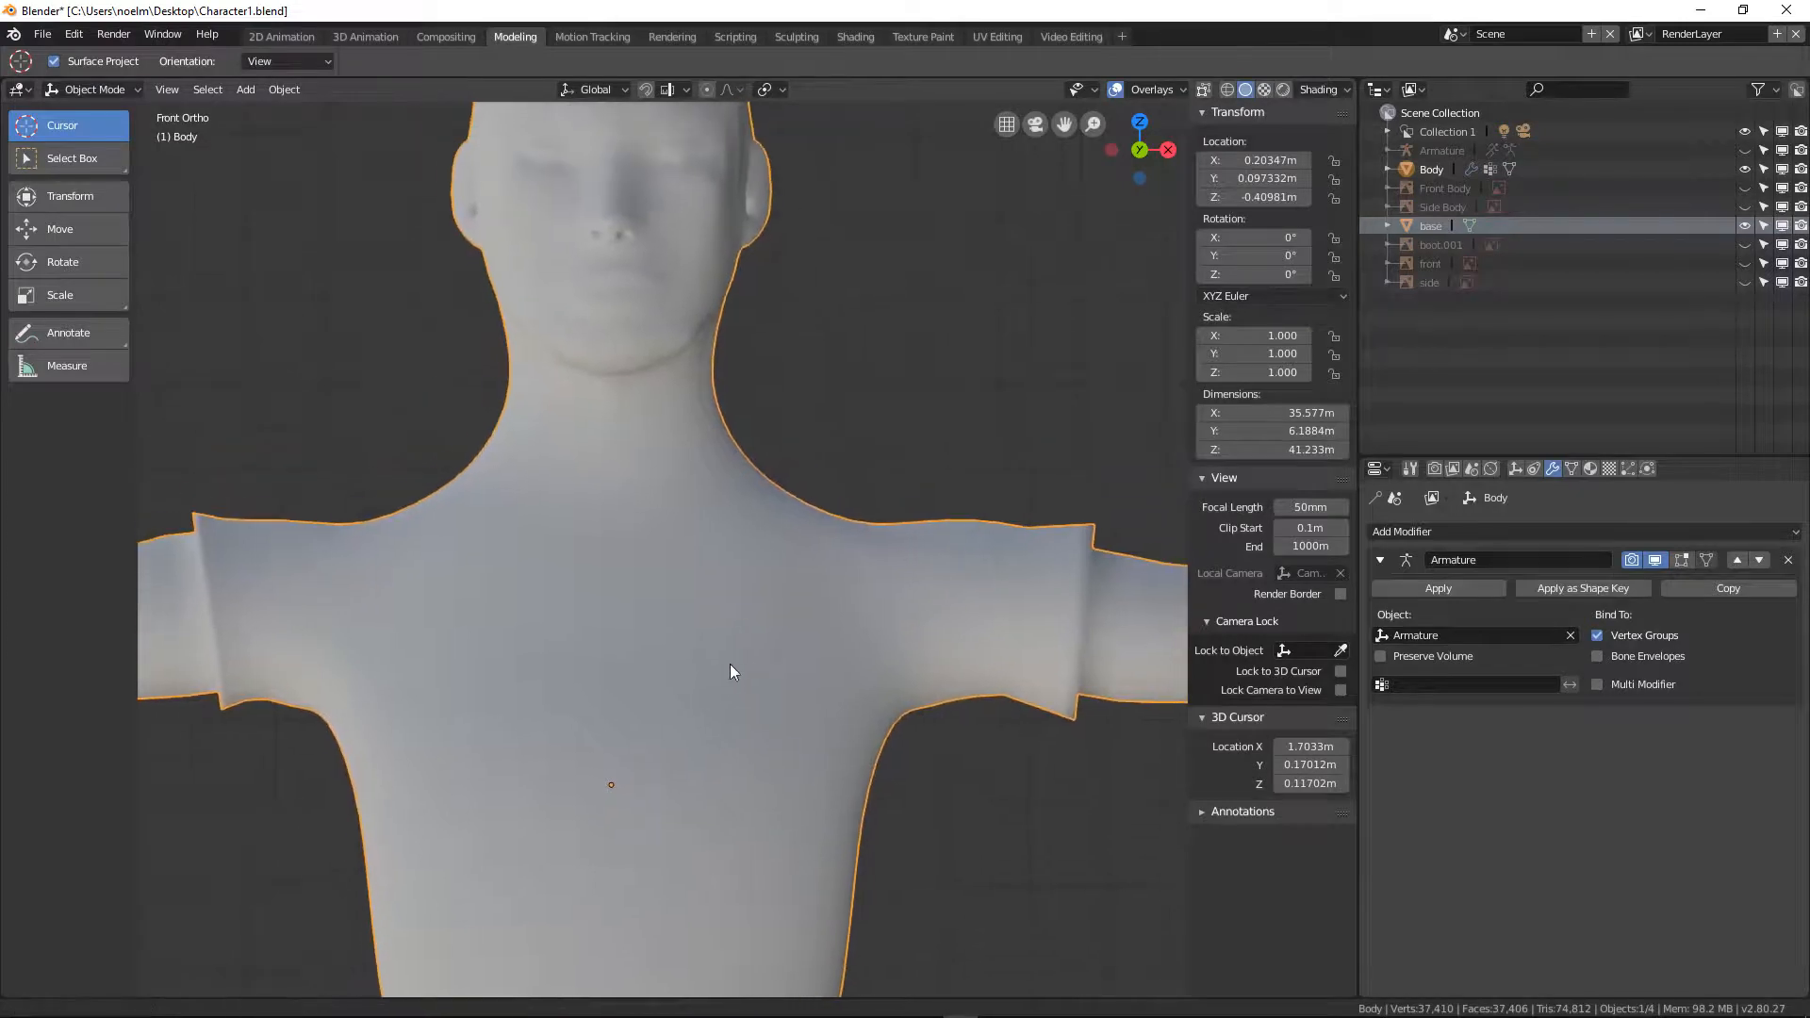
{"action": "scroll", "coordinate": [700, 537], "scroll_direction": "up", "scroll_amount": 3}
{"action": "key", "text": "Tab"}
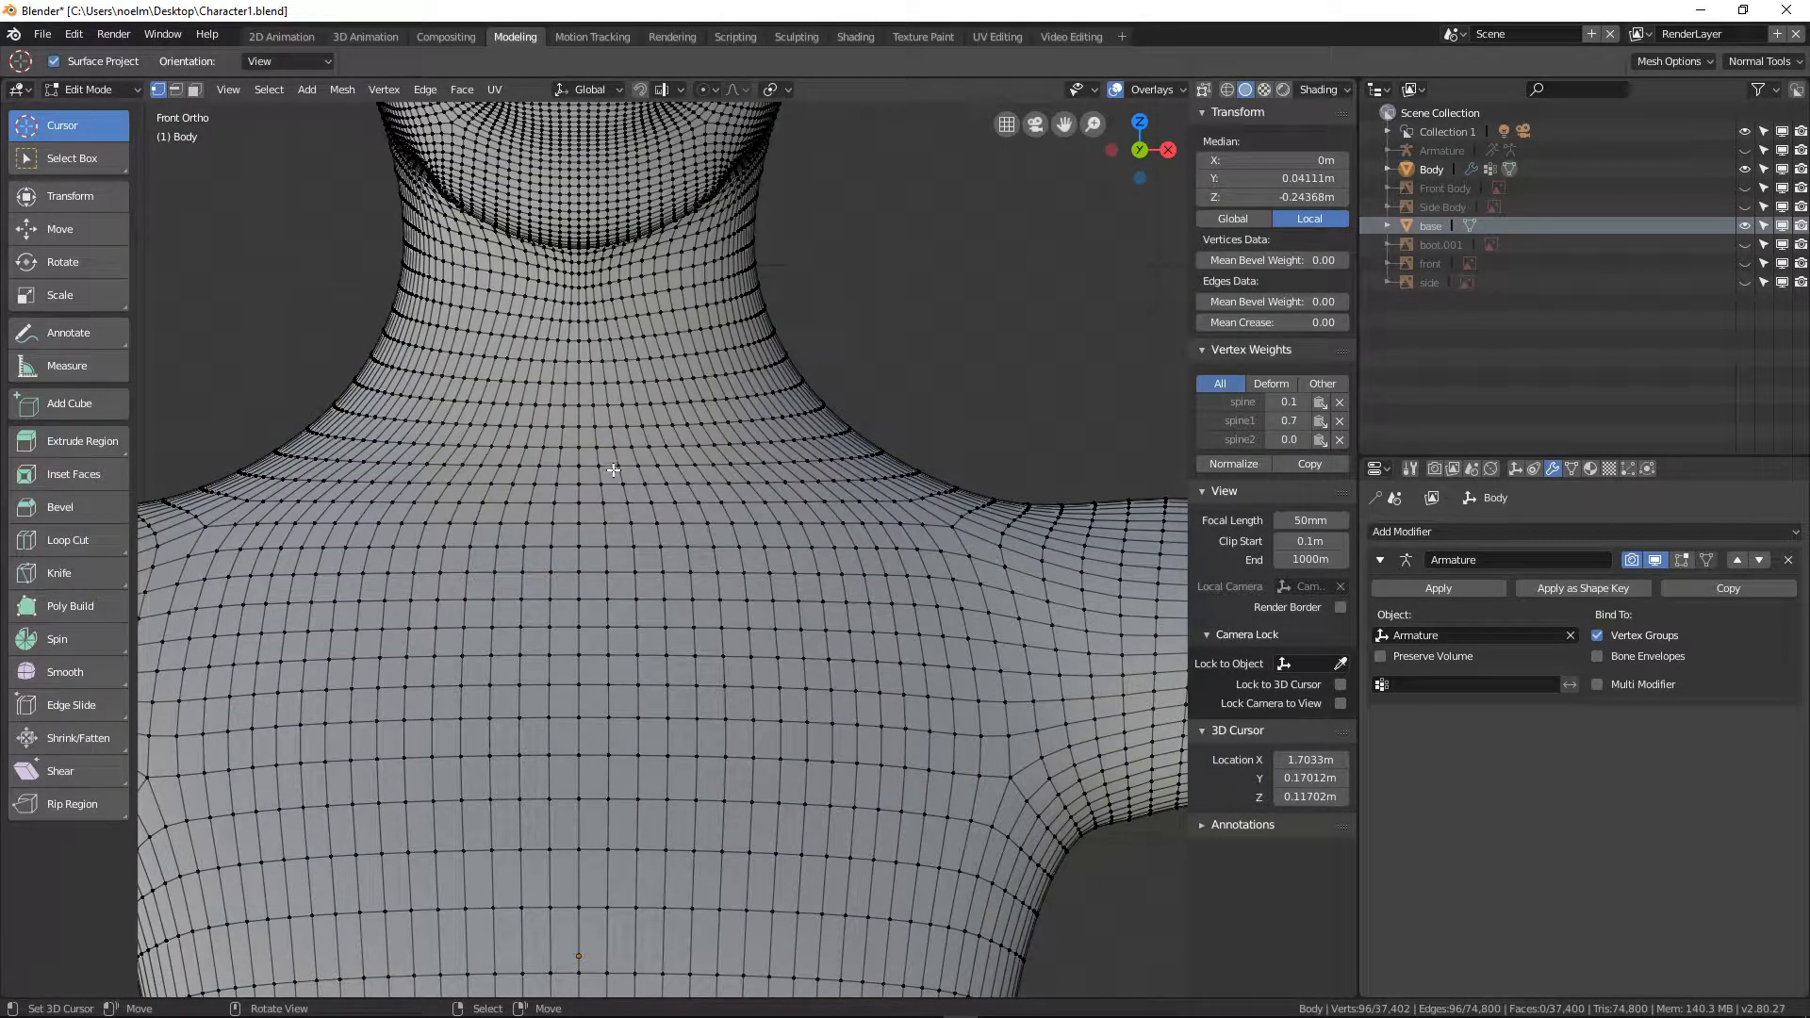
{"action": "left_click", "coordinate": [614, 469], "text": "alt"}
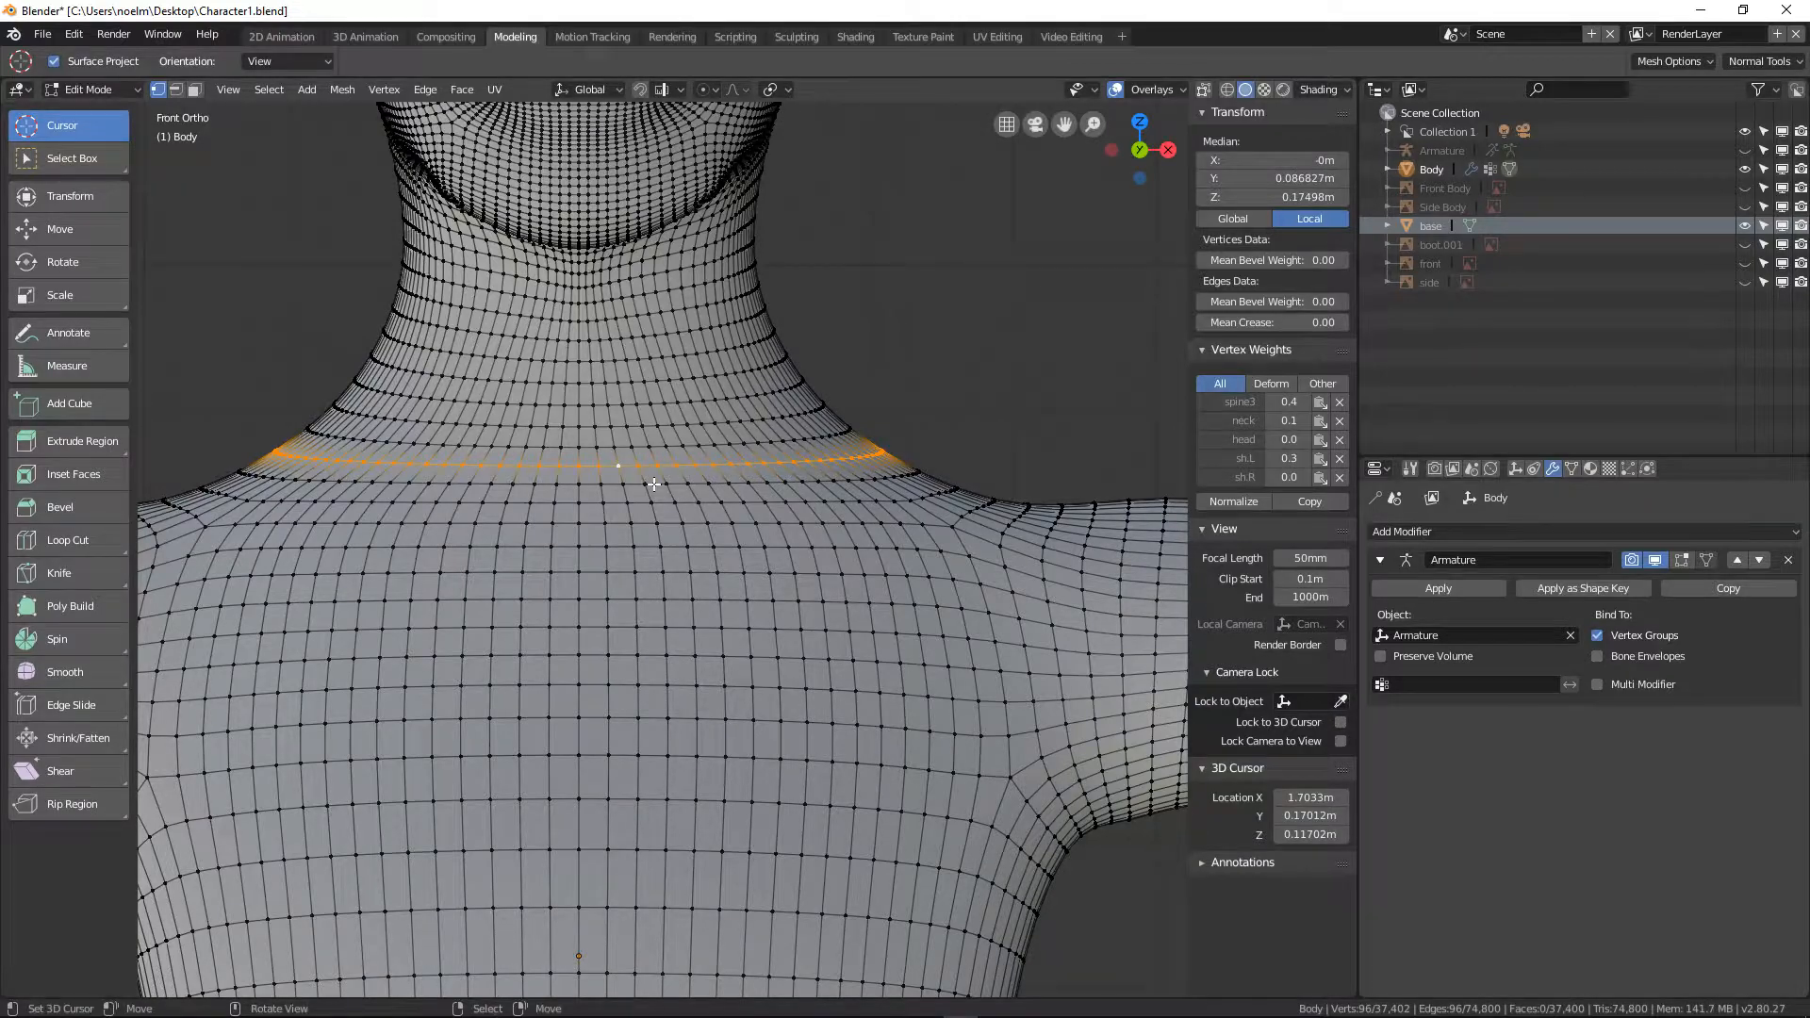
{"action": "middle_click_drag", "start_coordinate": [660, 483], "coordinate": [826, 502]}
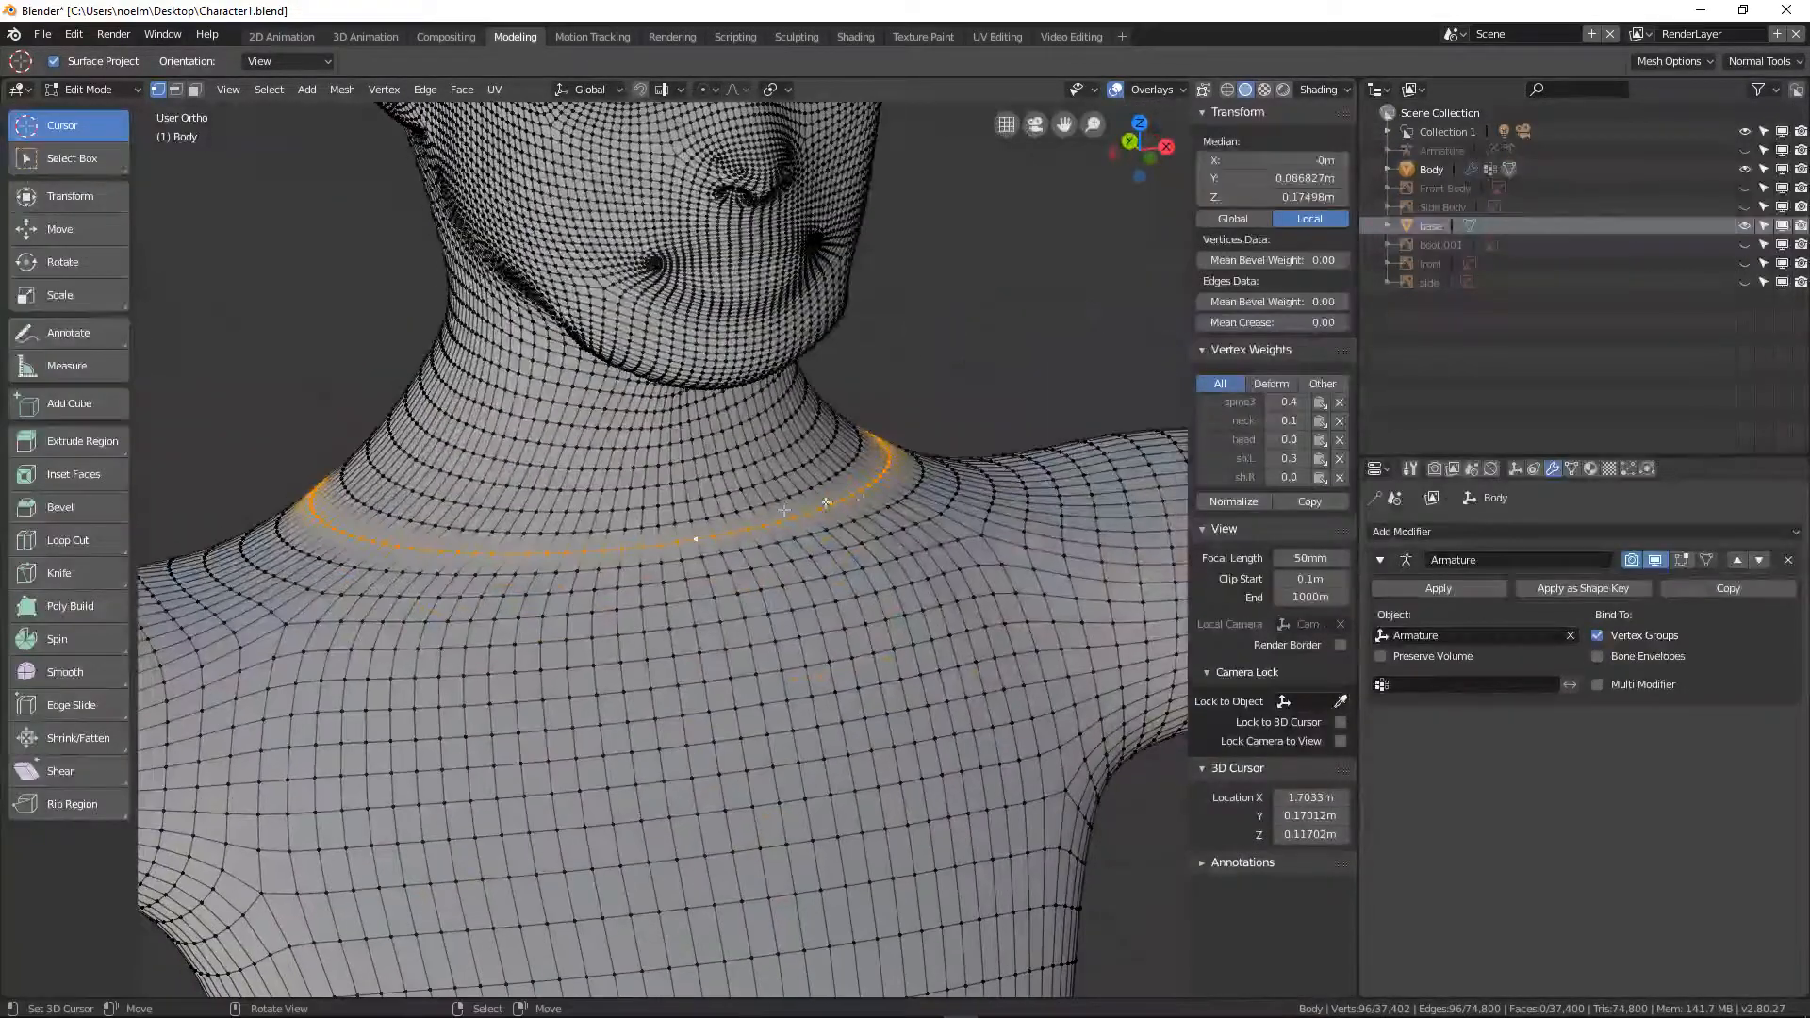
{"action": "scroll", "coordinate": [763, 507], "scroll_direction": "up", "scroll_amount": 2}
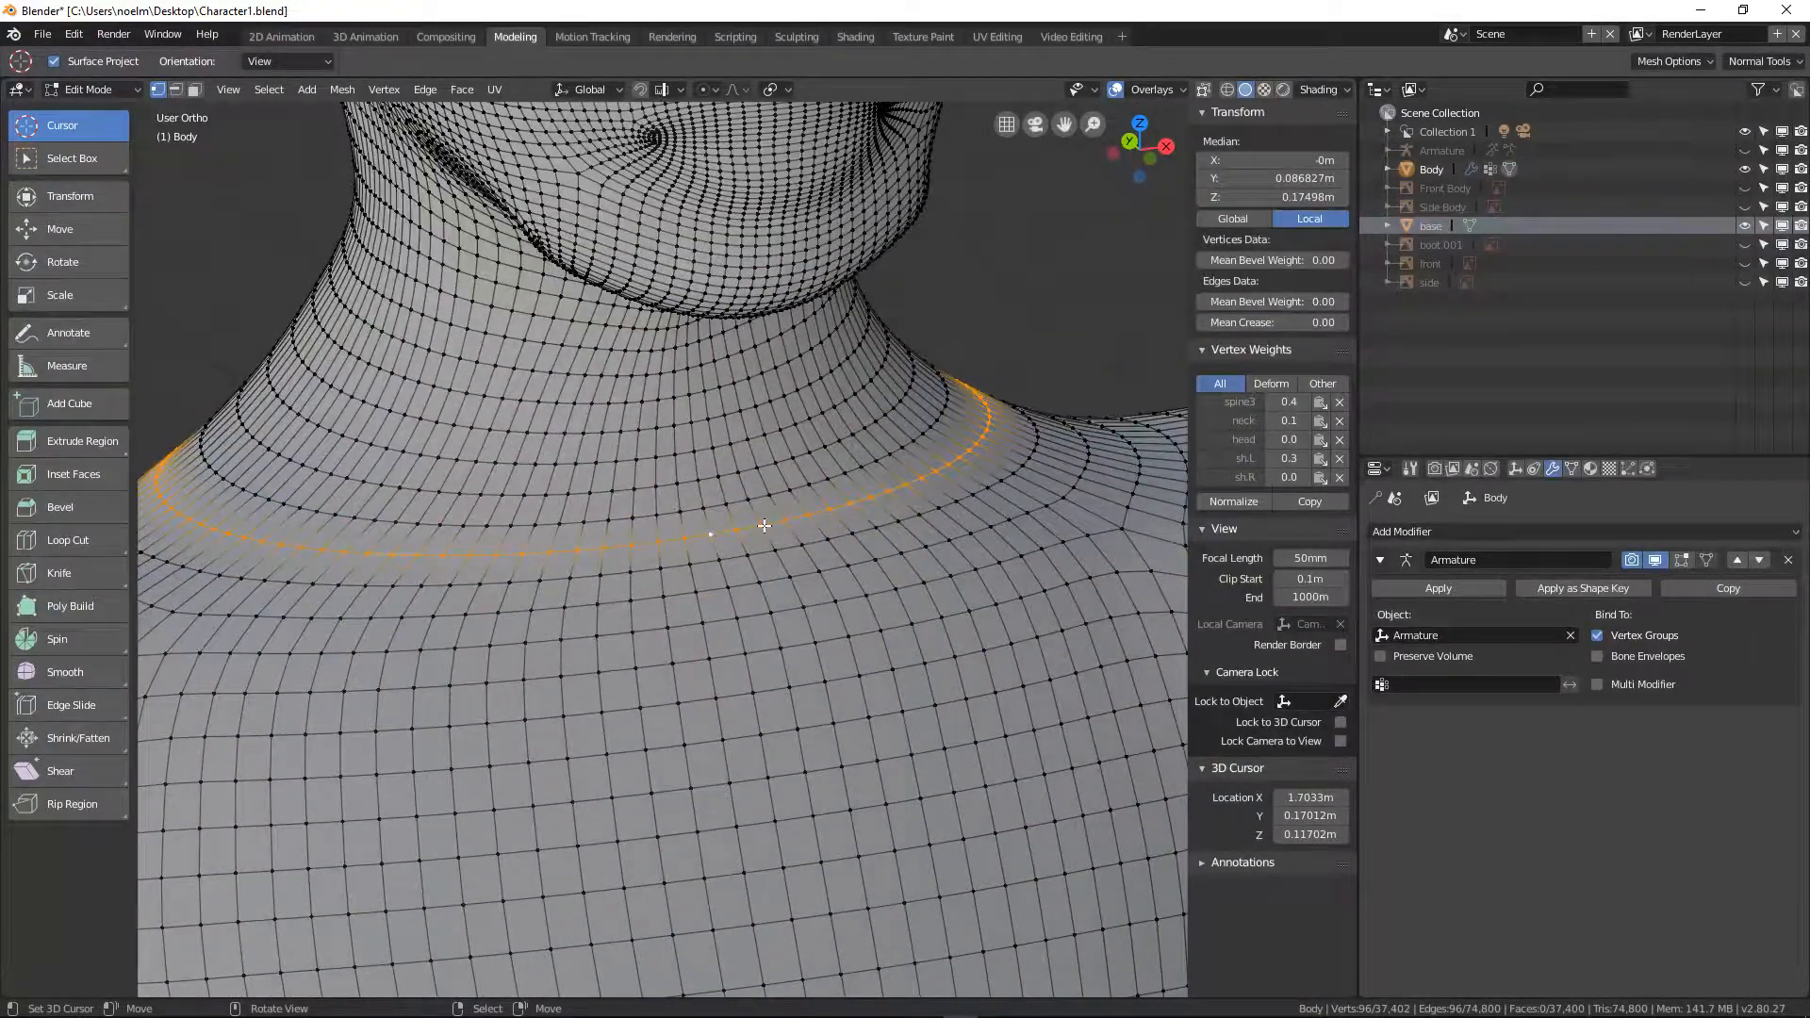
{"action": "left_click", "coordinate": [741, 505], "text": "alt"}
{"action": "key", "text": "KP_1"}
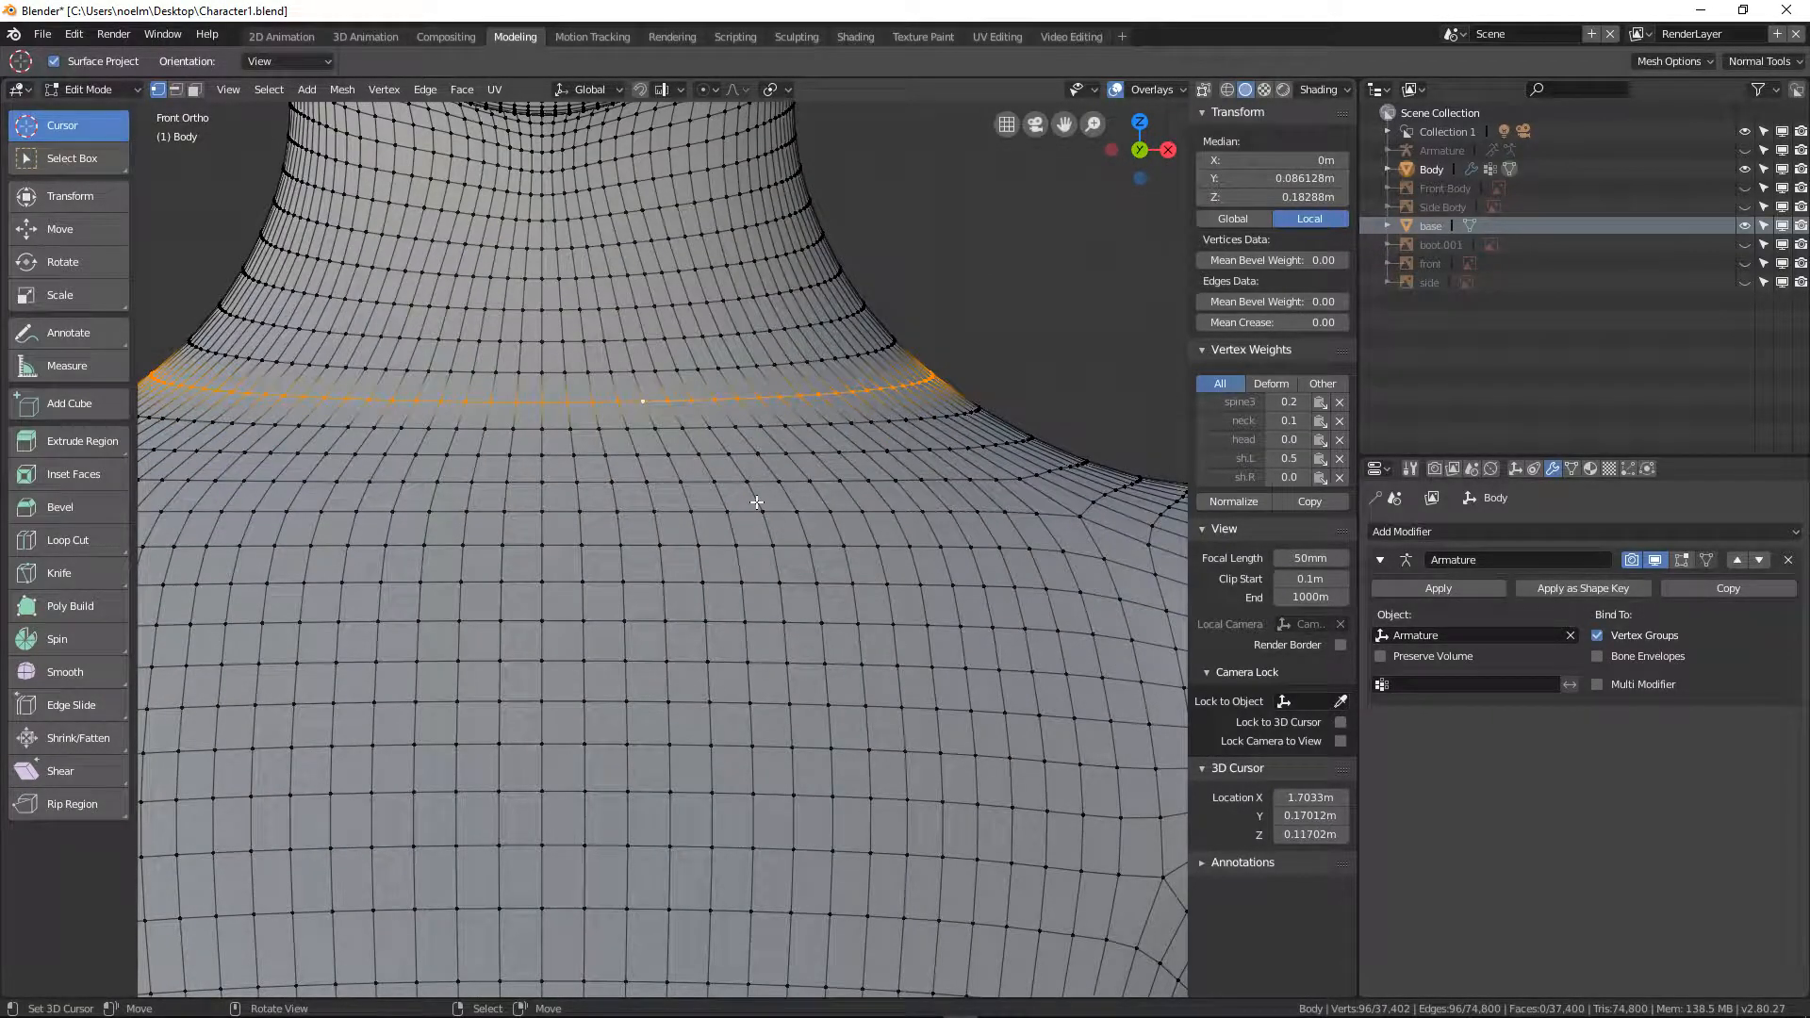
{"action": "key", "text": "g"}
{"action": "key", "text": "z"}
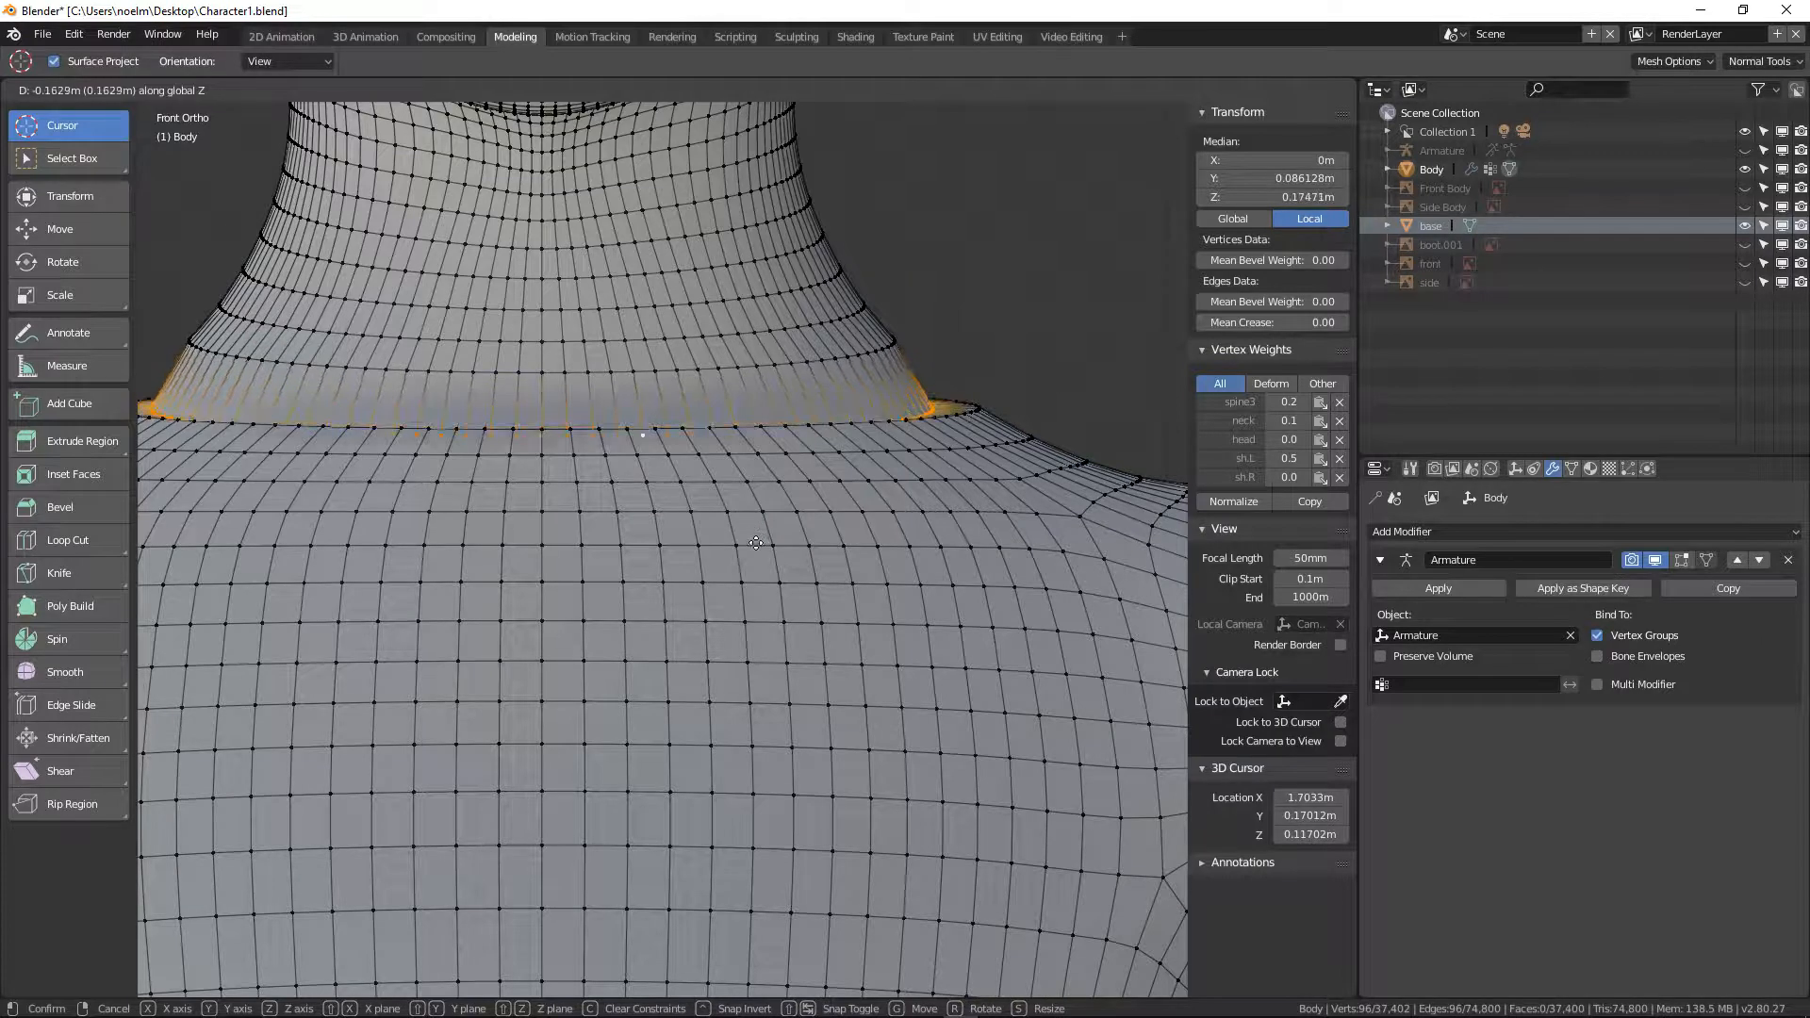
{"action": "left_click", "coordinate": [758, 549]}
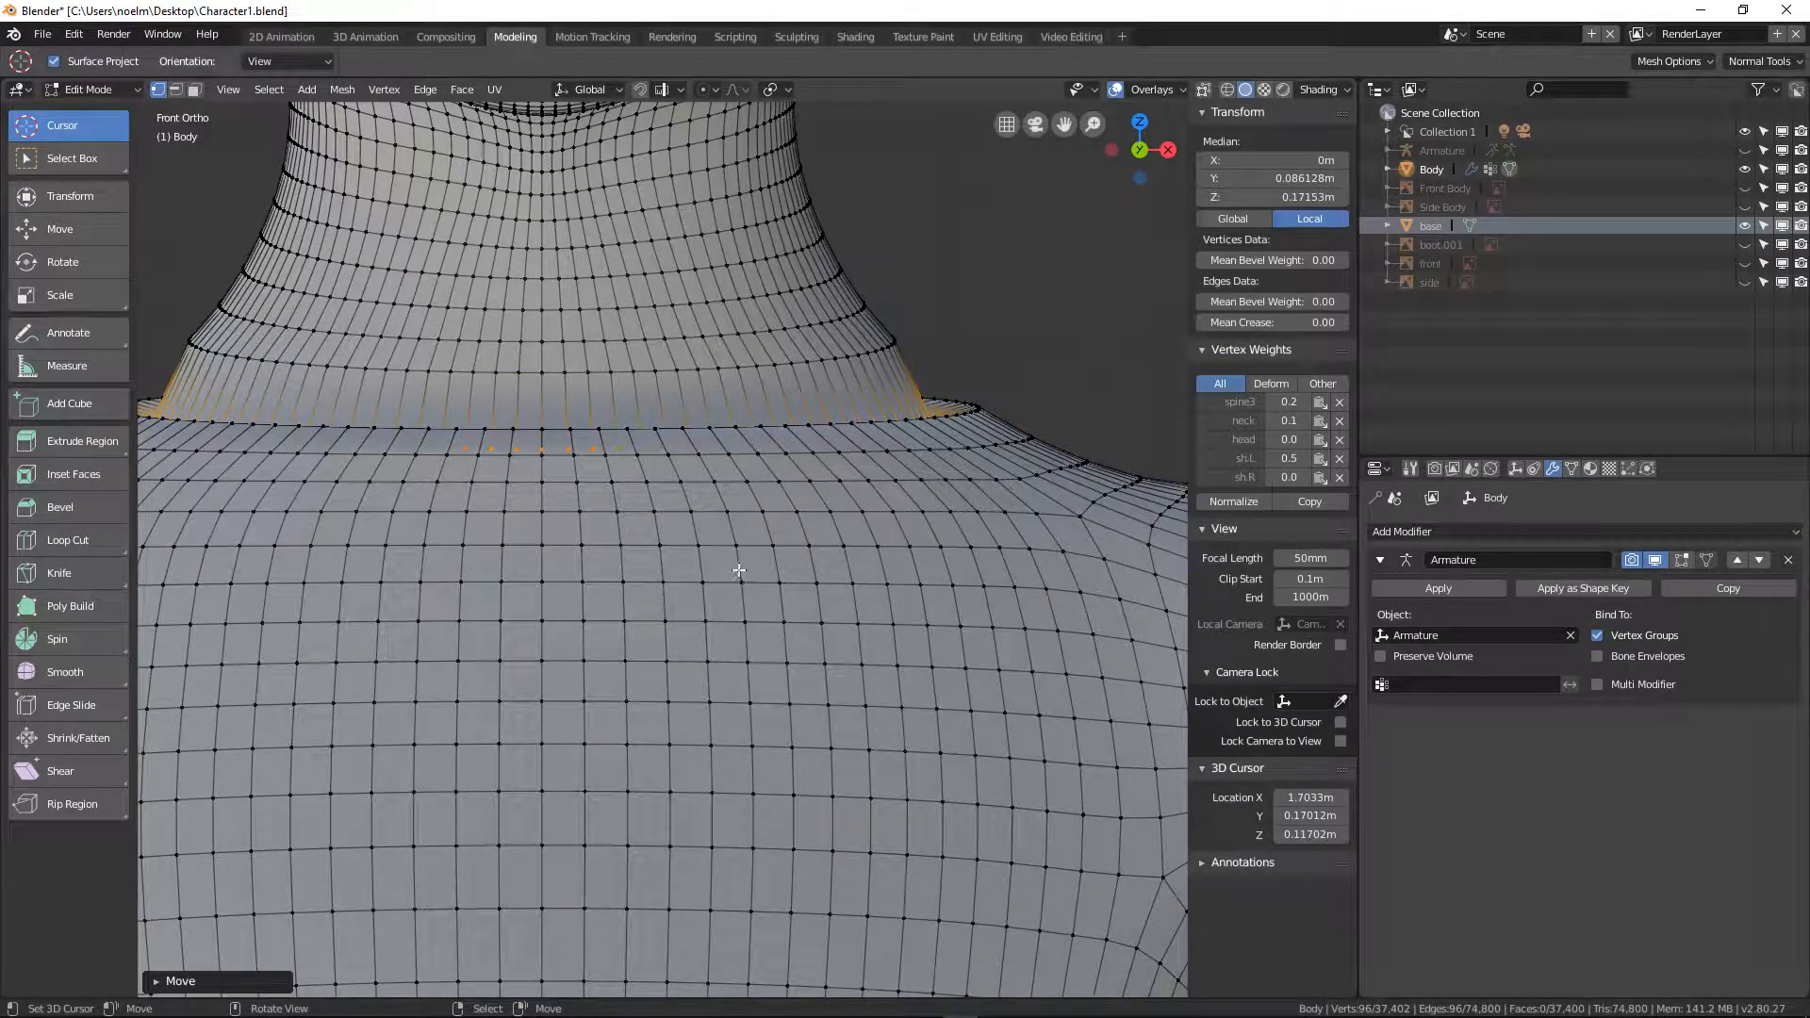
Adjust the lowered neck loop's overall scale to fit inside the neckline, and scale it in slightly along Y
{"action": "key", "text": "s"}
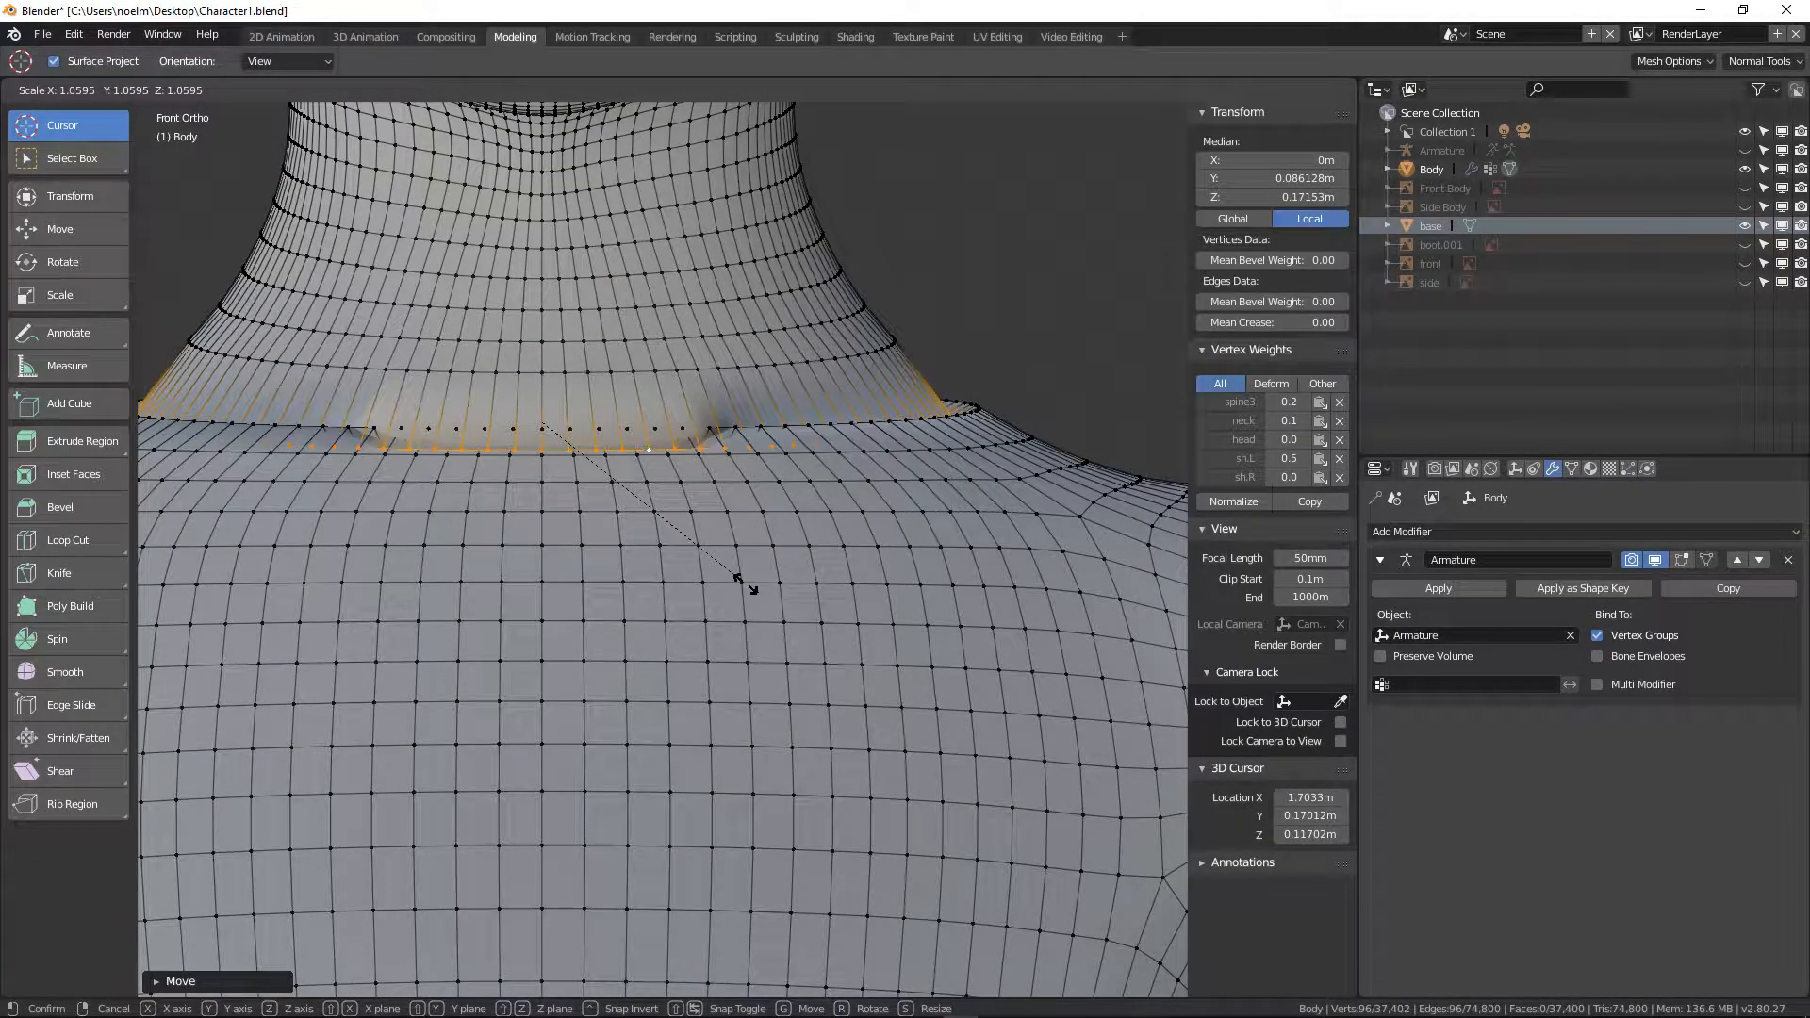
{"action": "left_click", "coordinate": [727, 575]}
{"action": "middle_click_drag", "start_coordinate": [734, 577], "coordinate": [868, 638]}
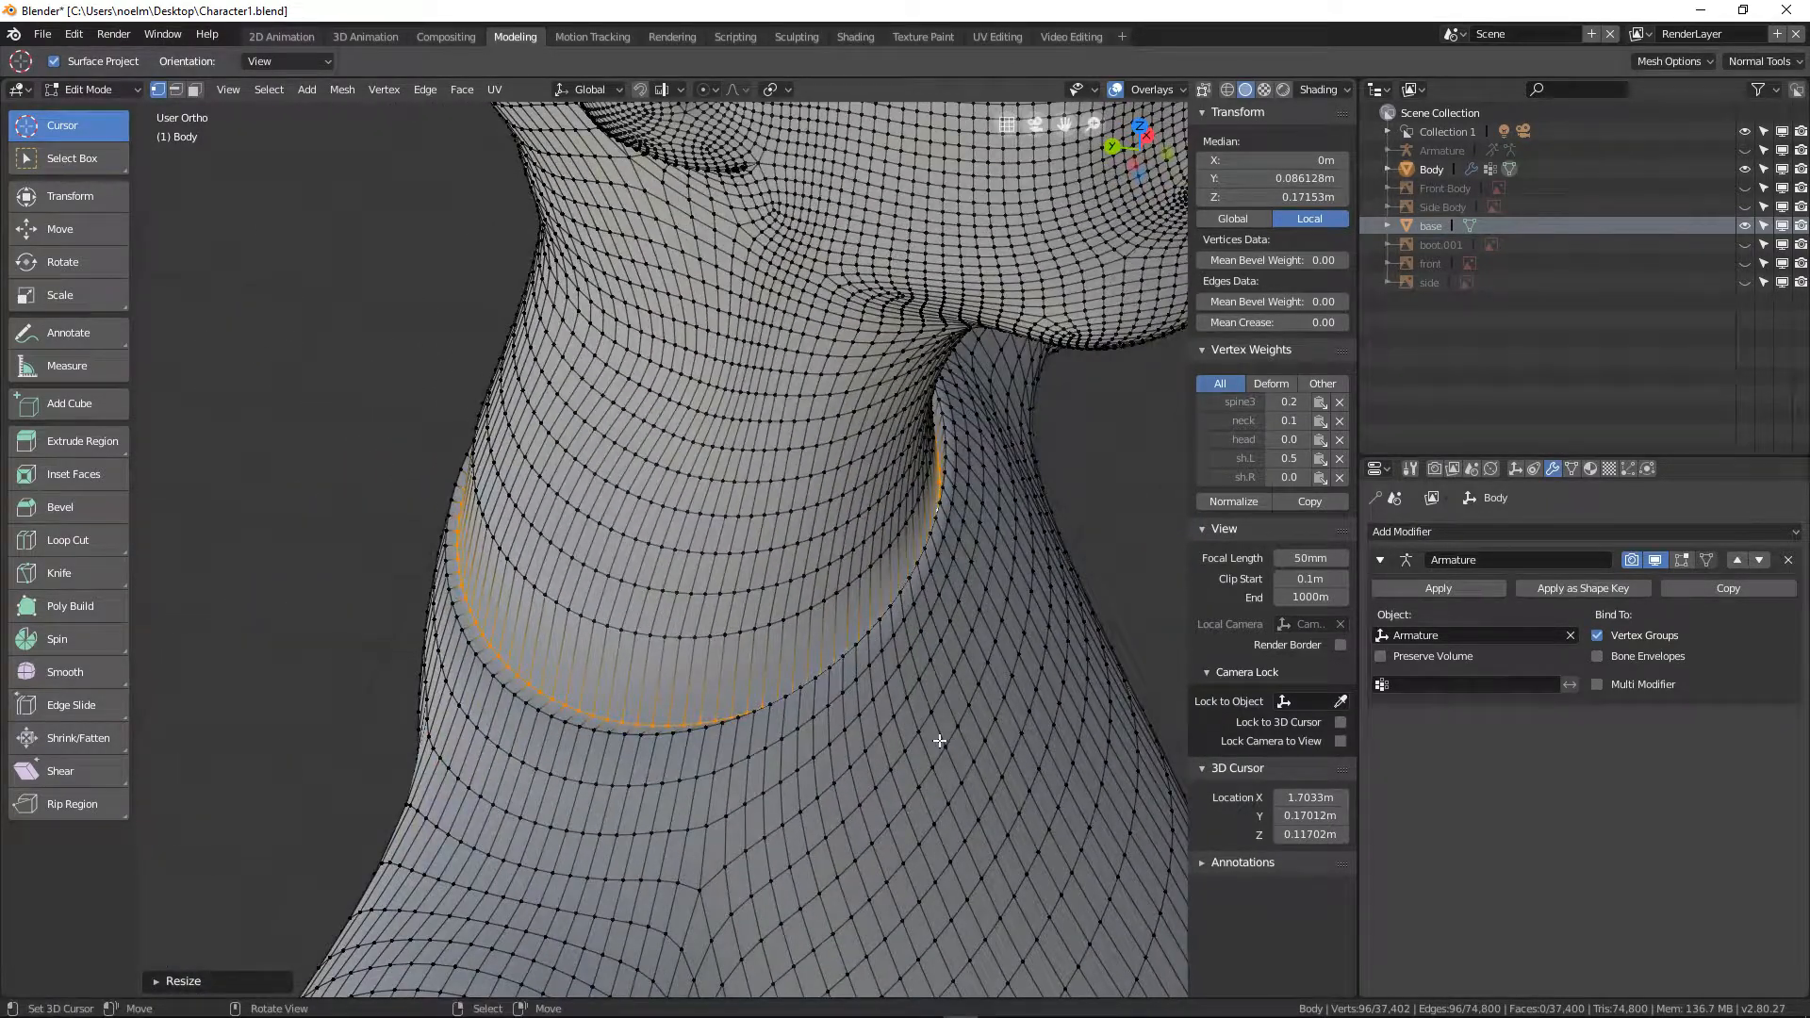
{"action": "key", "text": "s"}
{"action": "key", "text": "y"}
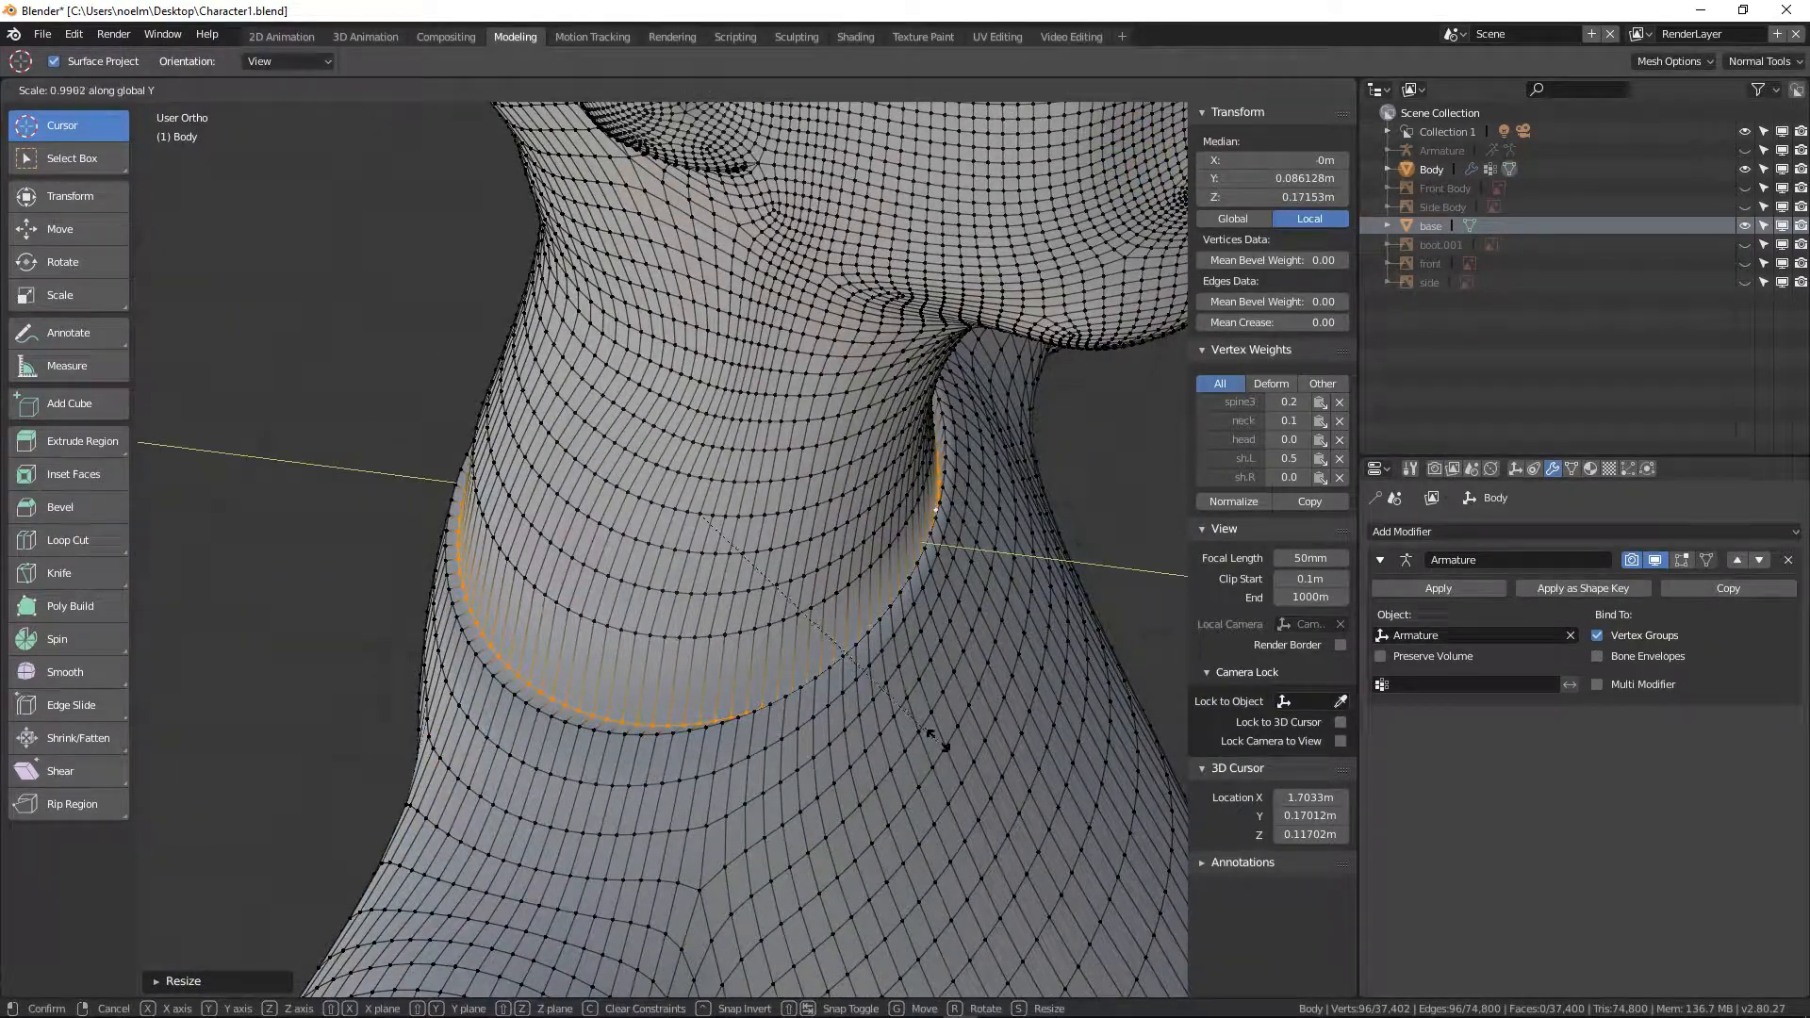
{"action": "left_click", "coordinate": [925, 732]}
{"action": "mouse_move", "coordinate": [925, 732]}
{"action": "middle_mouse_down"}
{"action": "mouse_move", "coordinate": [942, 695]}
{"action": "mouse_move", "coordinate": [772, 663]}
{"action": "middle_mouse_up"}
Add the adjacent outer neckline loop to the selected neck loop so both form a ring around the neck
{"action": "key", "text": "Tab"}
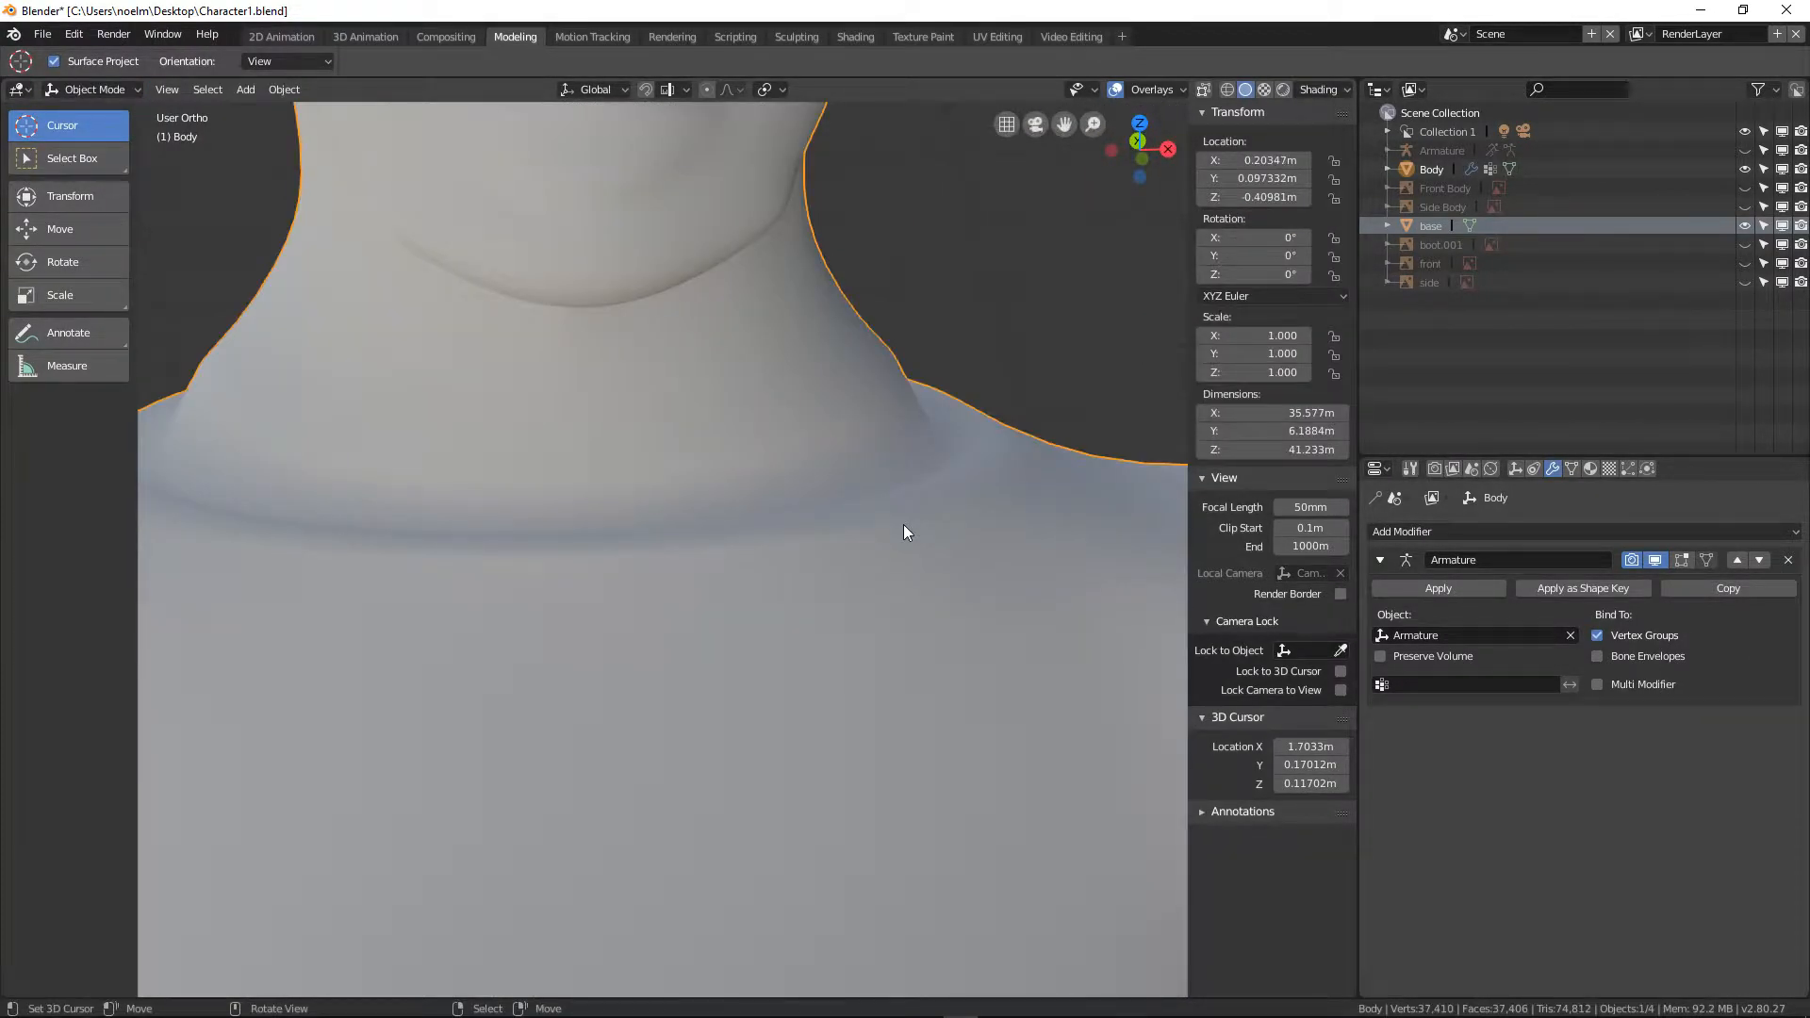
{"action": "key", "text": "KP_1"}
{"action": "scroll", "coordinate": [841, 386], "scroll_direction": "down", "scroll_amount": 3}
{"action": "middle_click_drag", "start_coordinate": [653, 486], "coordinate": [495, 544]}
{"action": "scroll", "coordinate": [776, 547], "scroll_direction": "up", "scroll_amount": 5}
{"action": "key", "text": "Tab"}
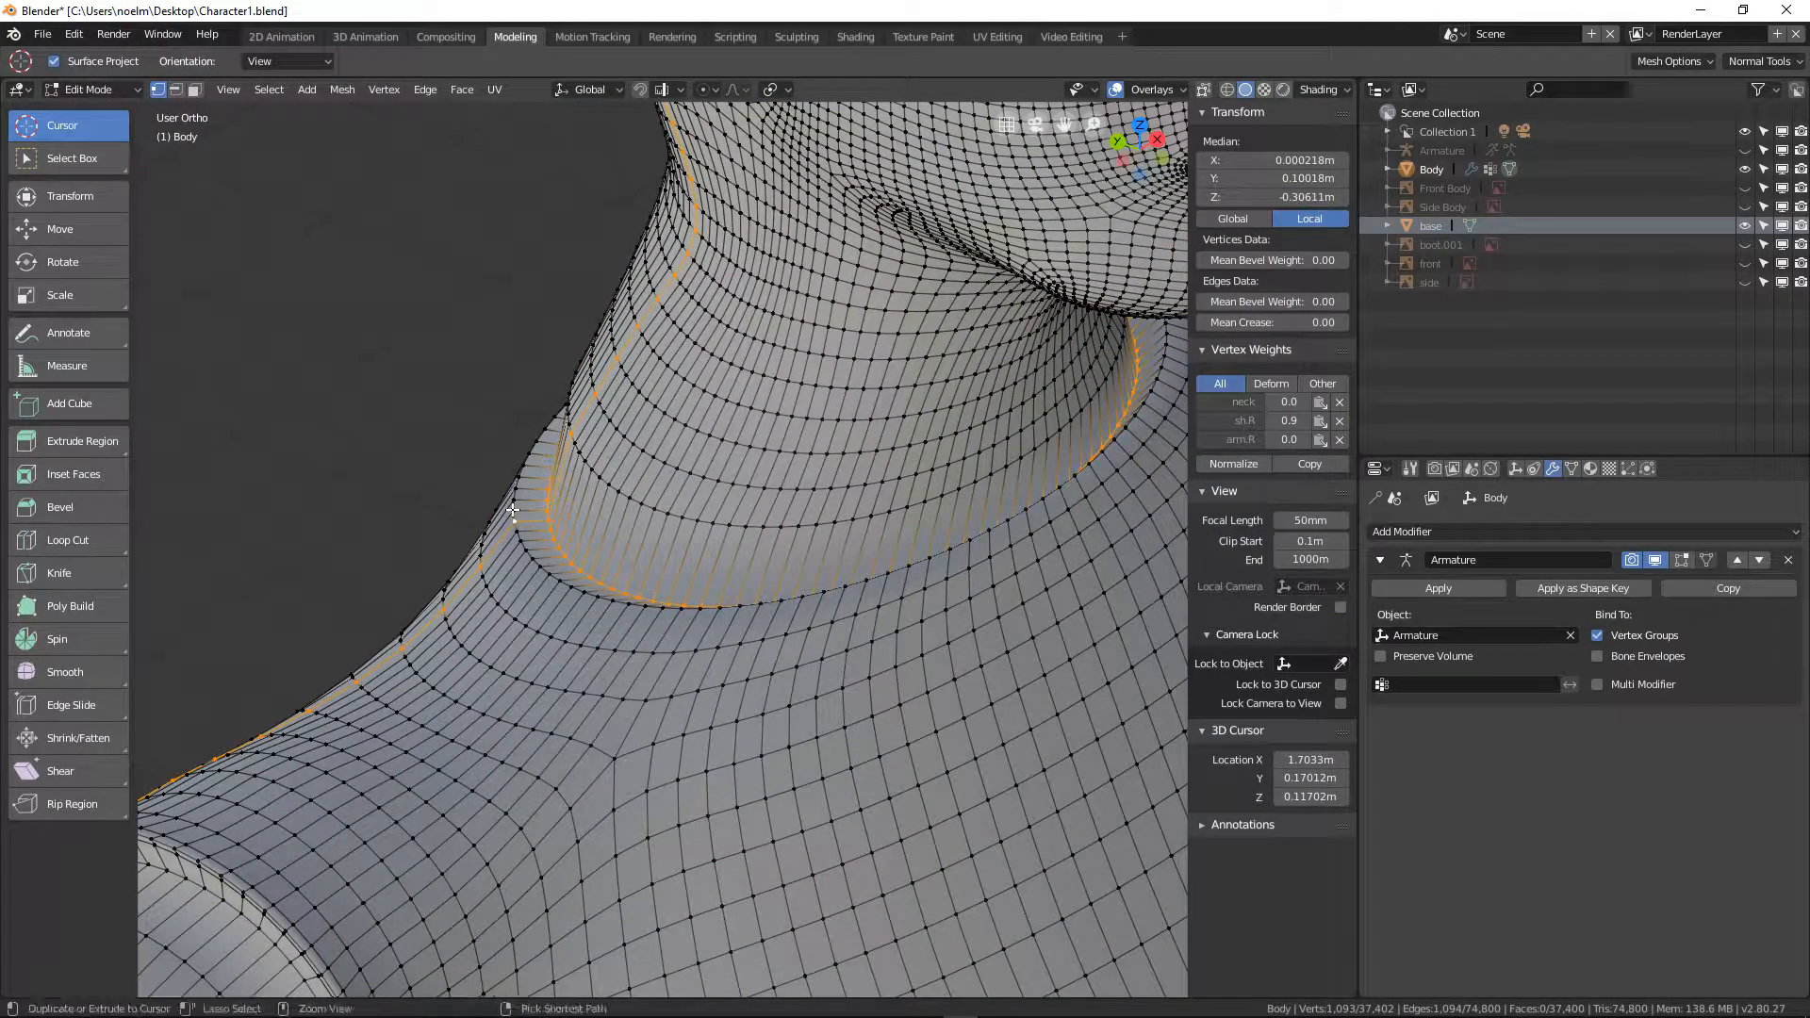
{"action": "left_click", "coordinate": [512, 507], "text": "alt+shift"}
{"action": "key", "text": "ctrl+z"}
{"action": "scroll", "coordinate": [374, 562], "scroll_direction": "up", "scroll_amount": 3}
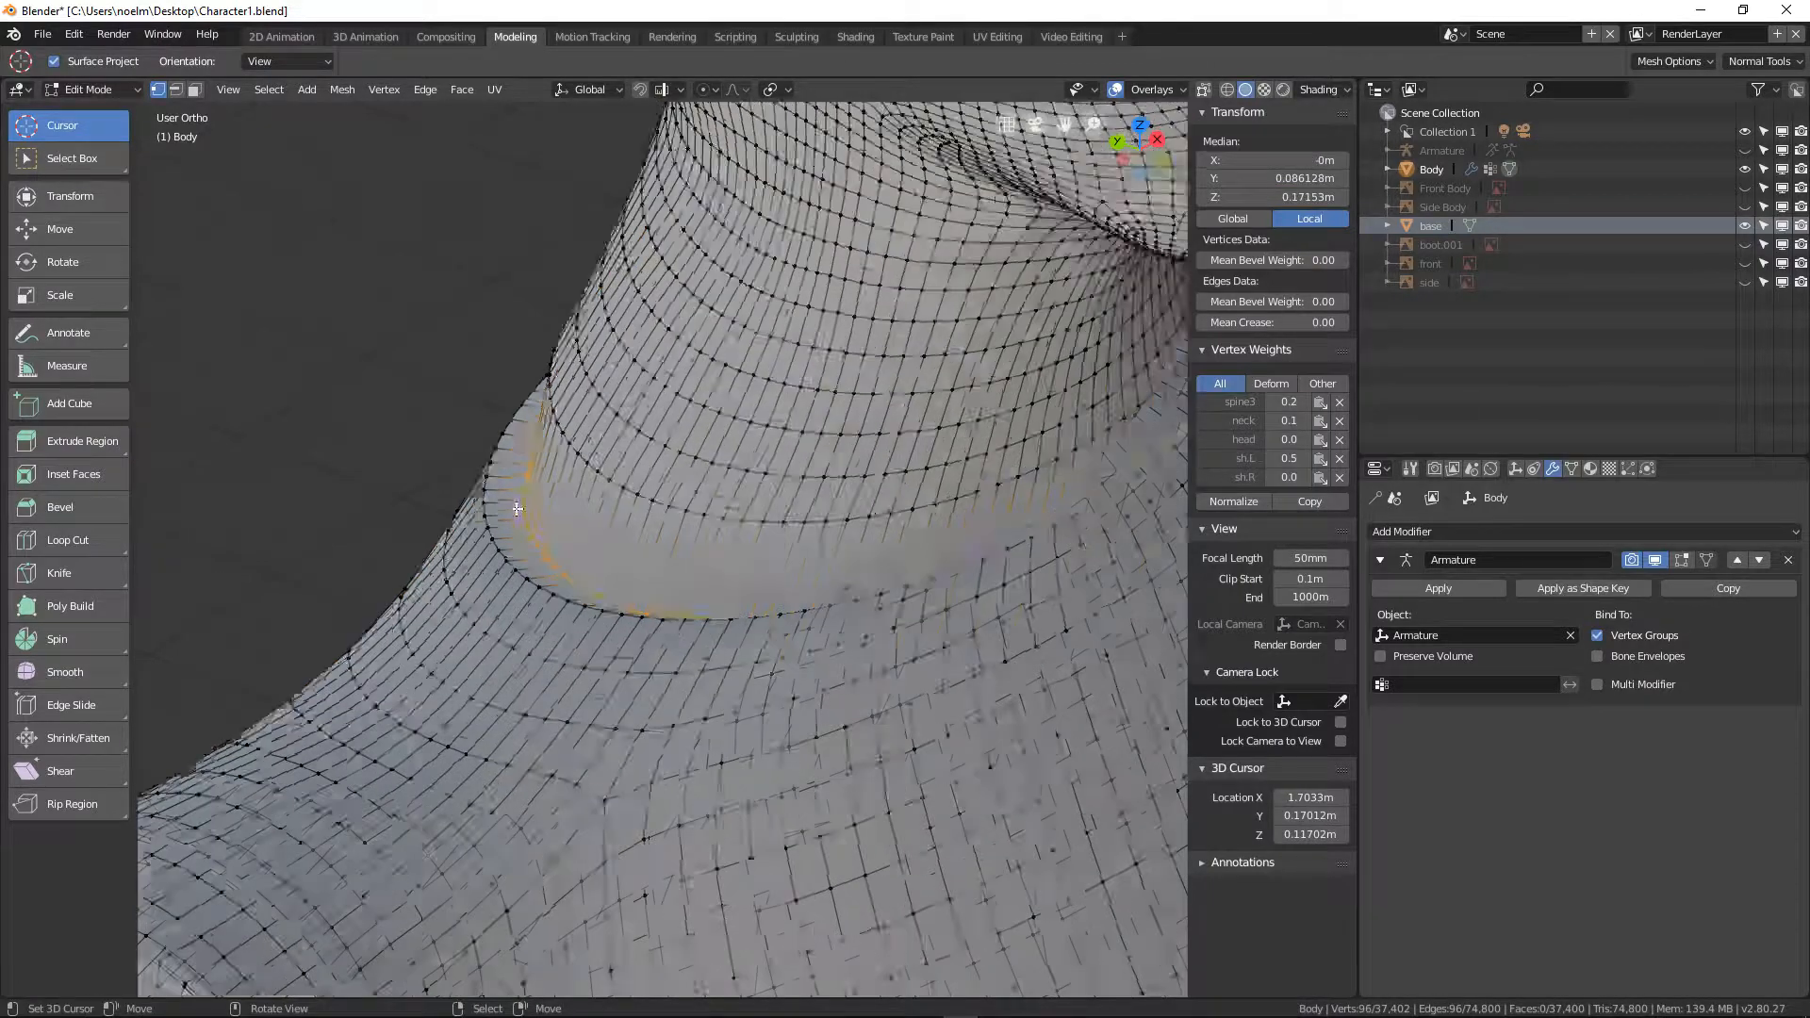
{"action": "left_click", "coordinate": [370, 540], "text": "alt+shift"}
{"action": "scroll", "coordinate": [371, 540], "scroll_direction": "down", "scroll_amount": 5}
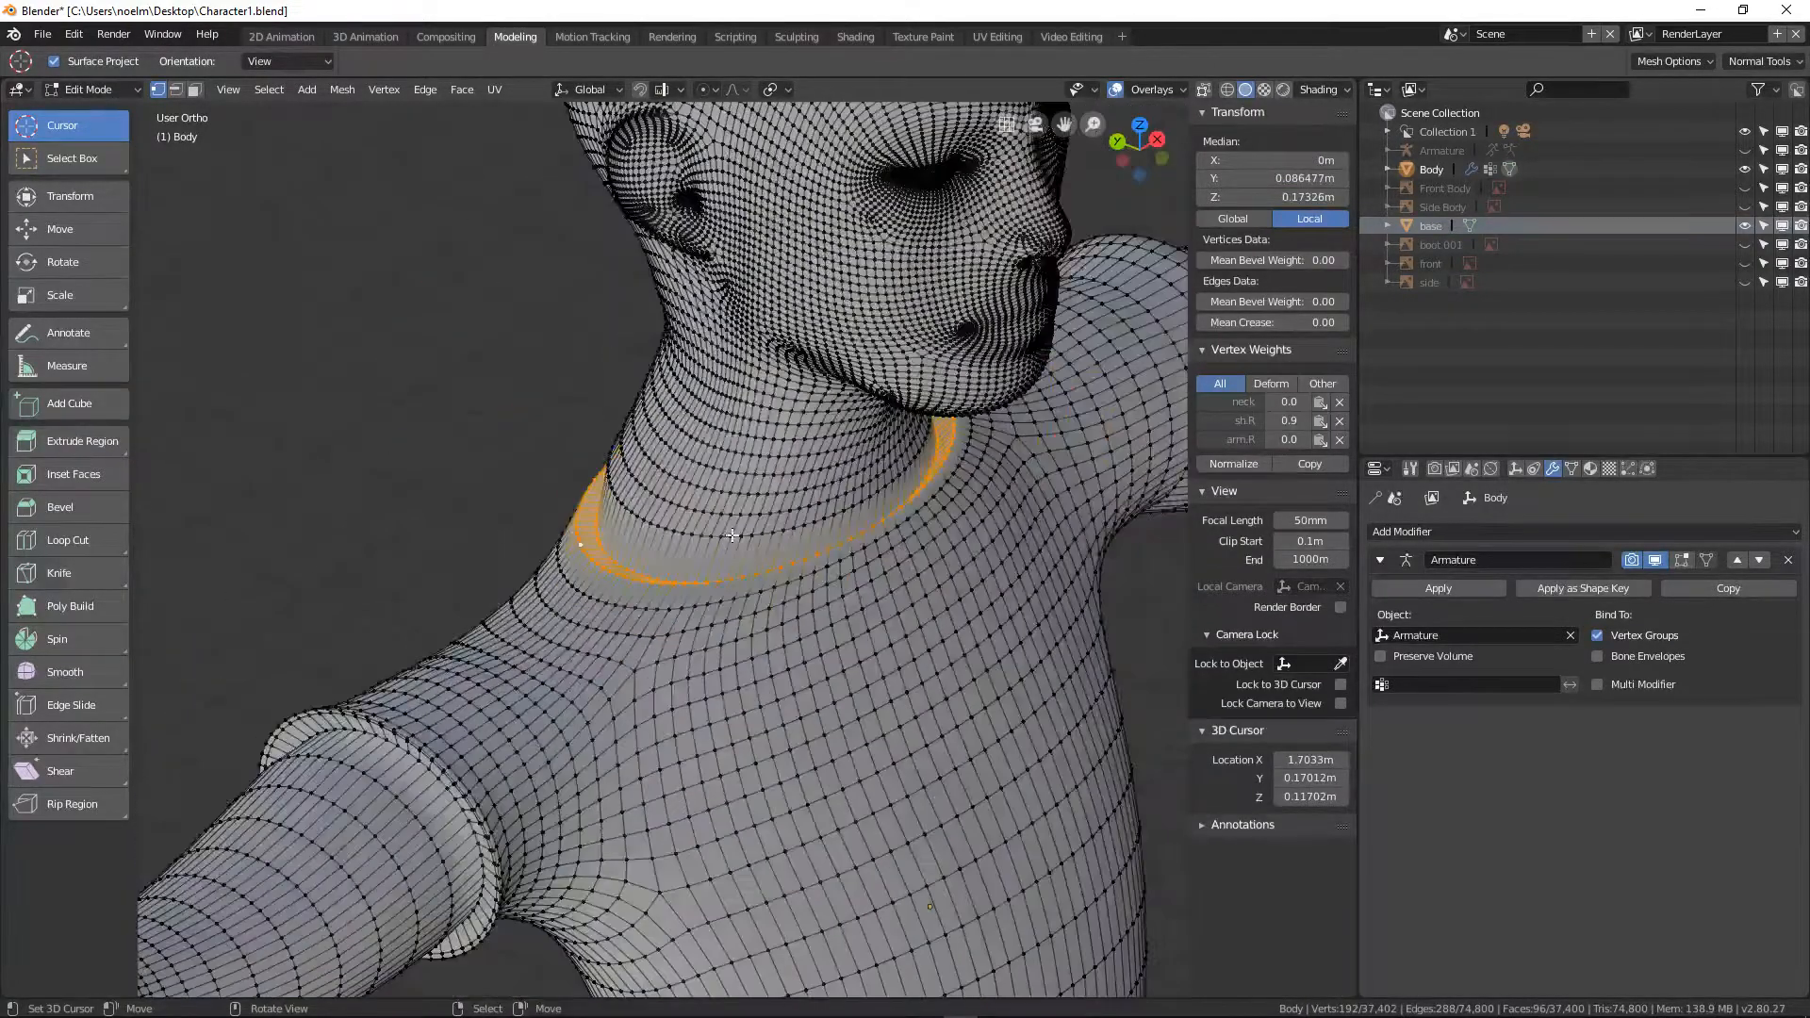
Extrude the neckline ring upward by about 0.11 m to form a collar and adjust the extruded ring's scale
{"action": "key", "text": "KP_3"}
{"action": "scroll", "coordinate": [727, 549], "scroll_direction": "up", "scroll_amount": 3}
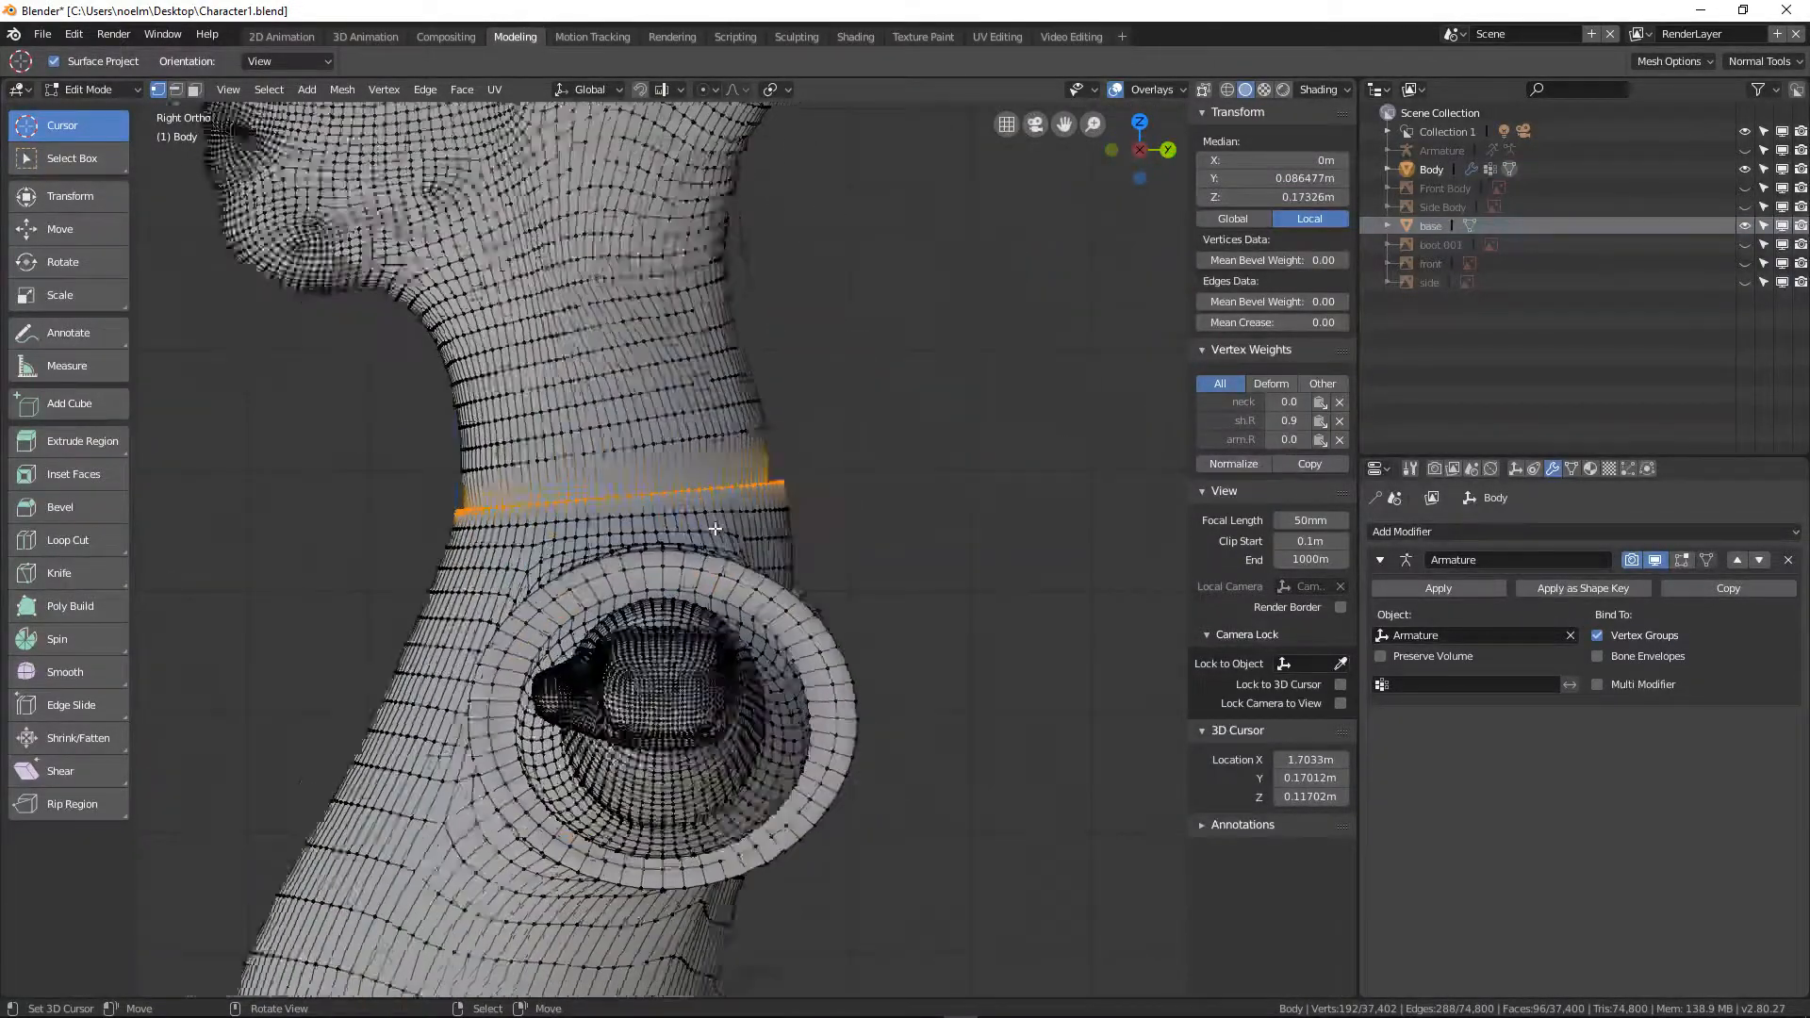
{"action": "key", "text": "e"}
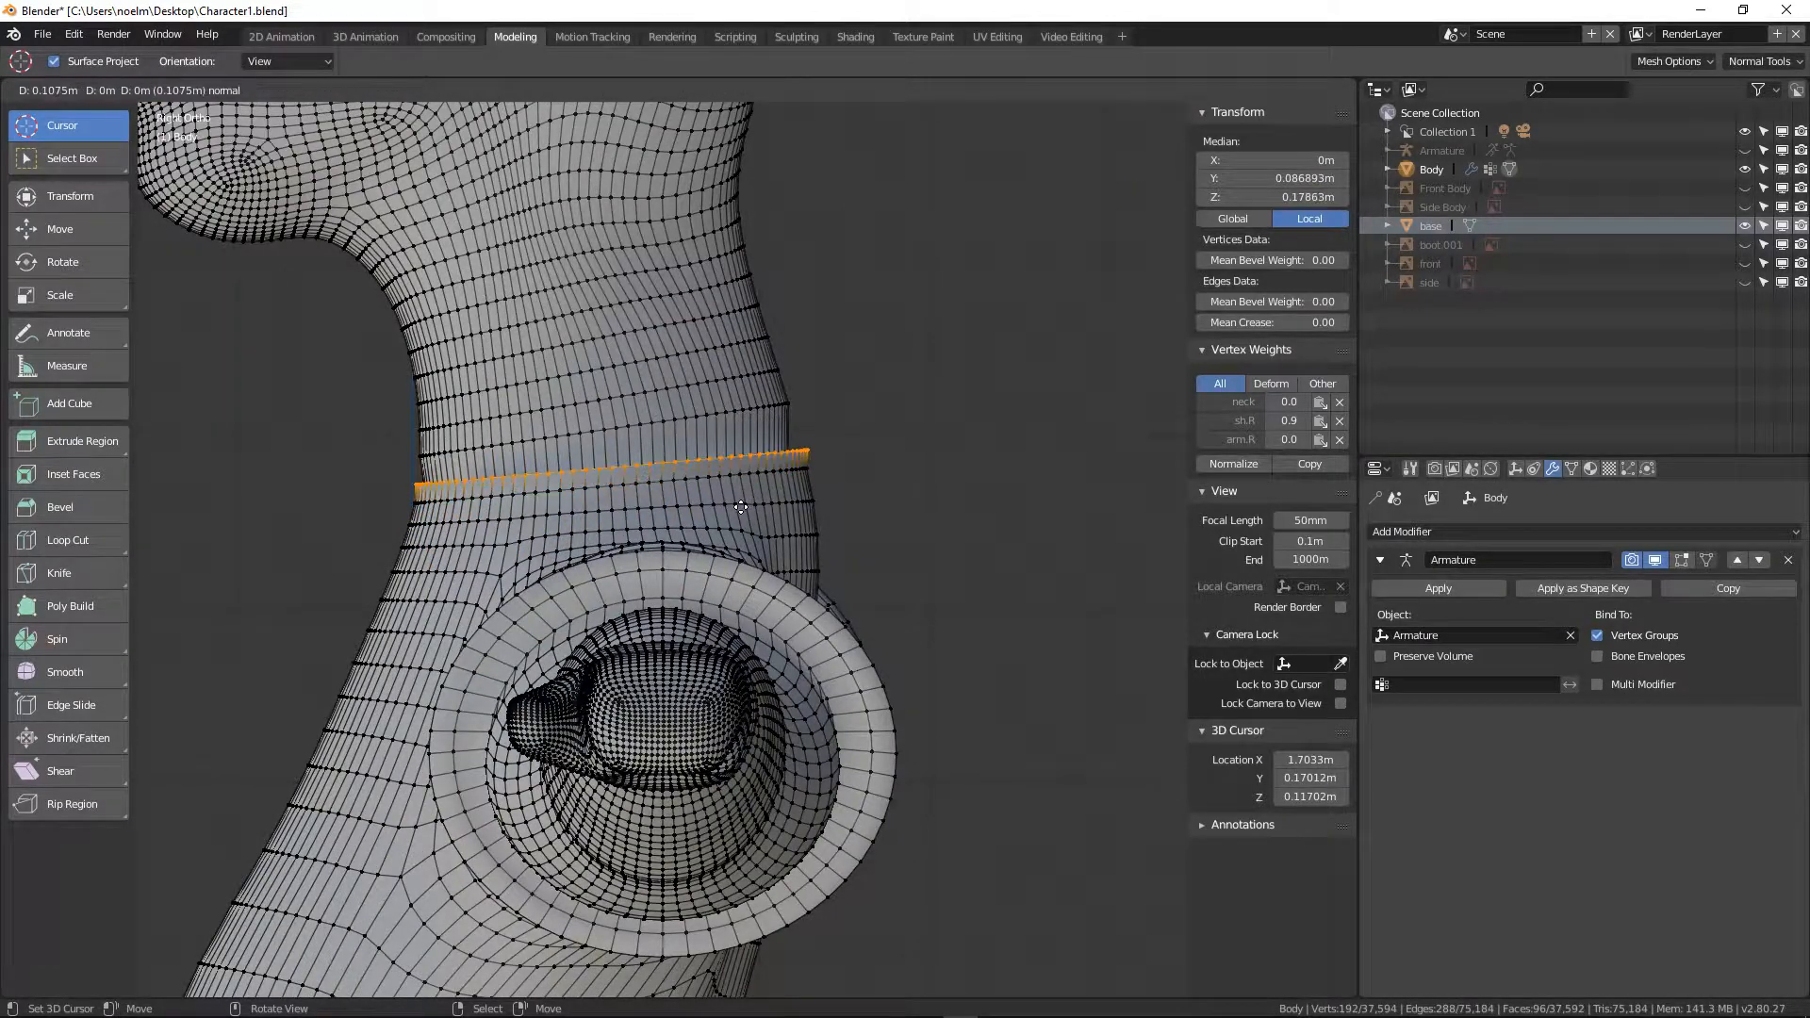
{"action": "left_click", "coordinate": [741, 506]}
{"action": "key", "text": "s"}
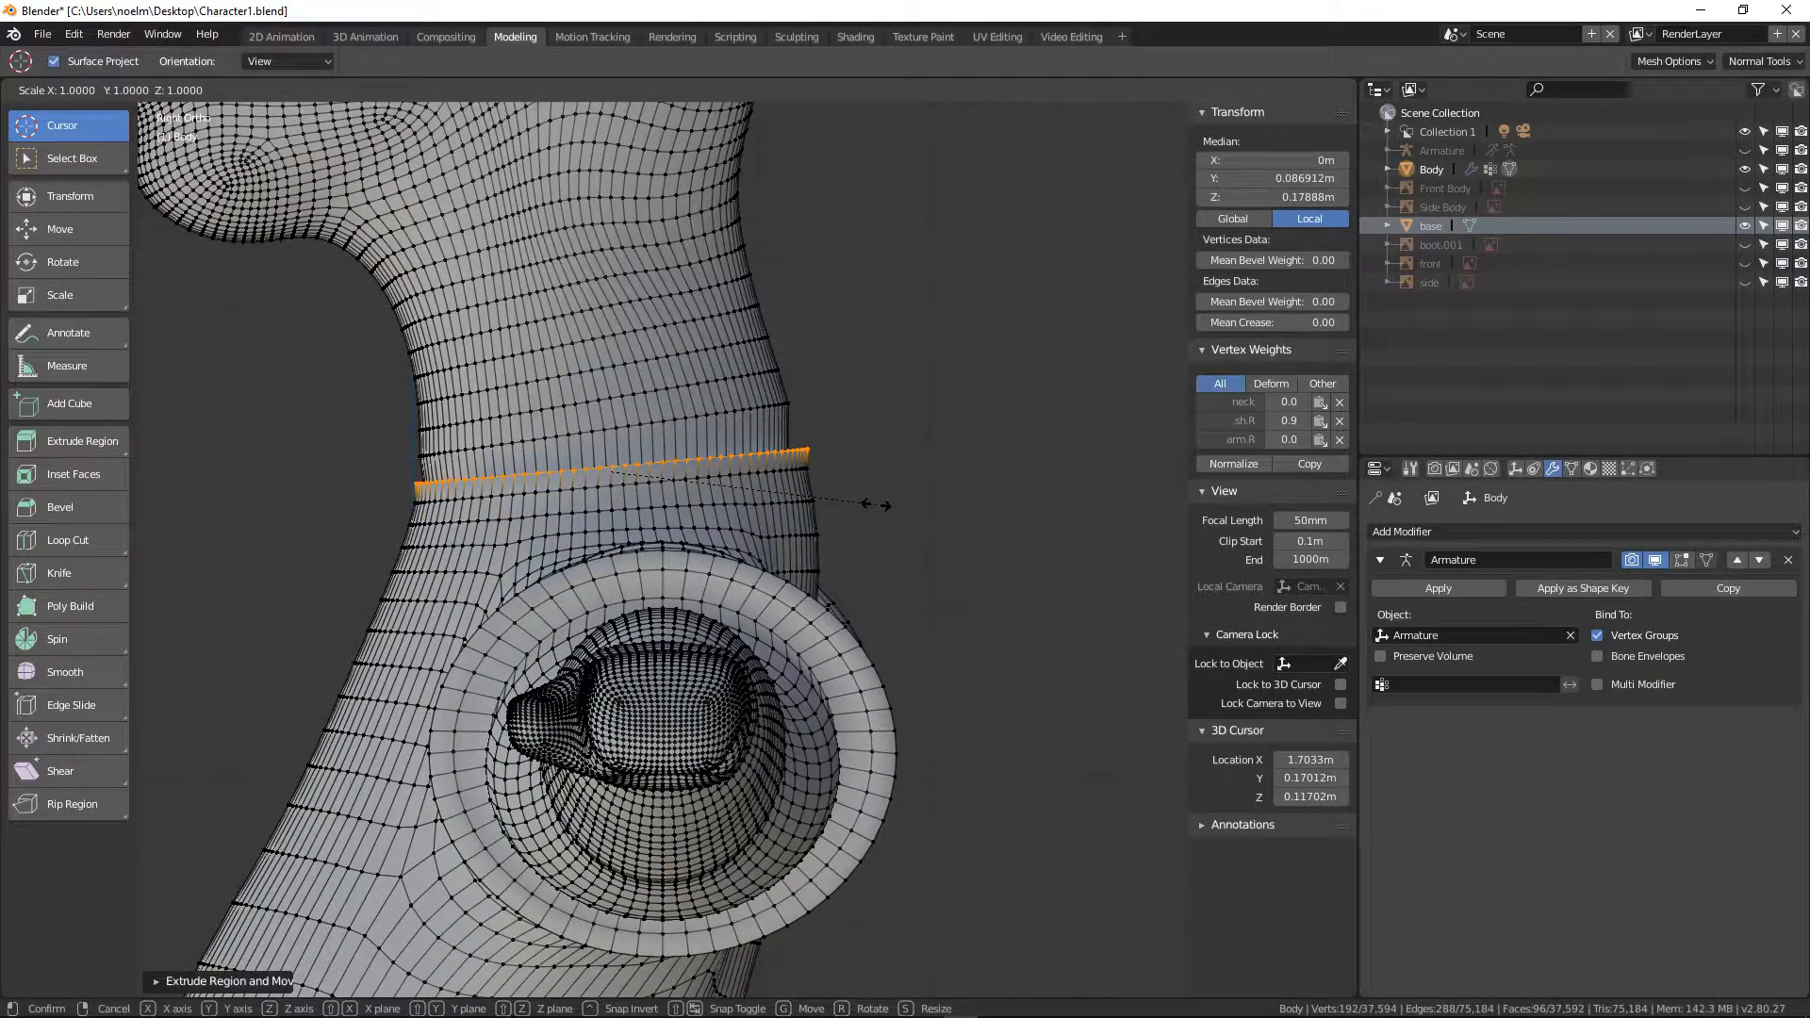
{"action": "left_click", "coordinate": [840, 518]}
Select the inner loop sunk between the collar and the neck and raise it about 0.1 m along Z
{"action": "middle_click_drag", "start_coordinate": [840, 518], "coordinate": [427, 500]}
{"action": "left_click", "coordinate": [391, 493], "text": "alt"}
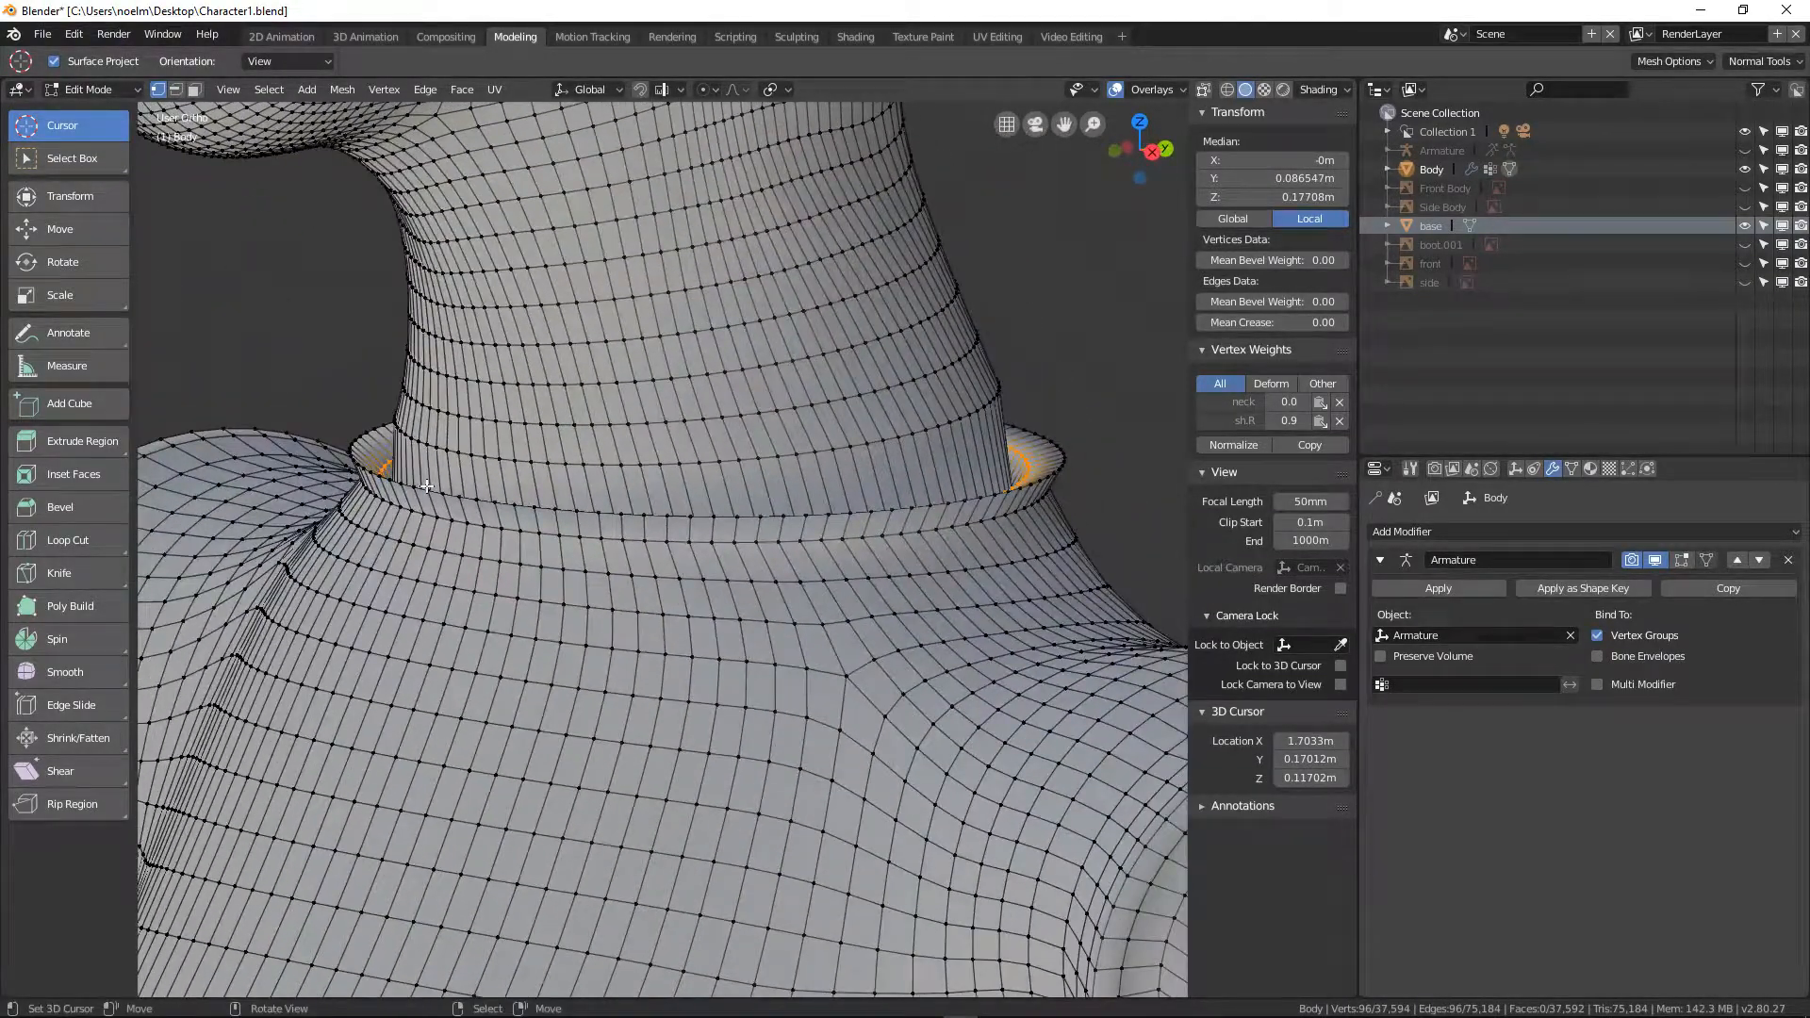
{"action": "key", "text": "g"}
{"action": "key", "text": "z"}
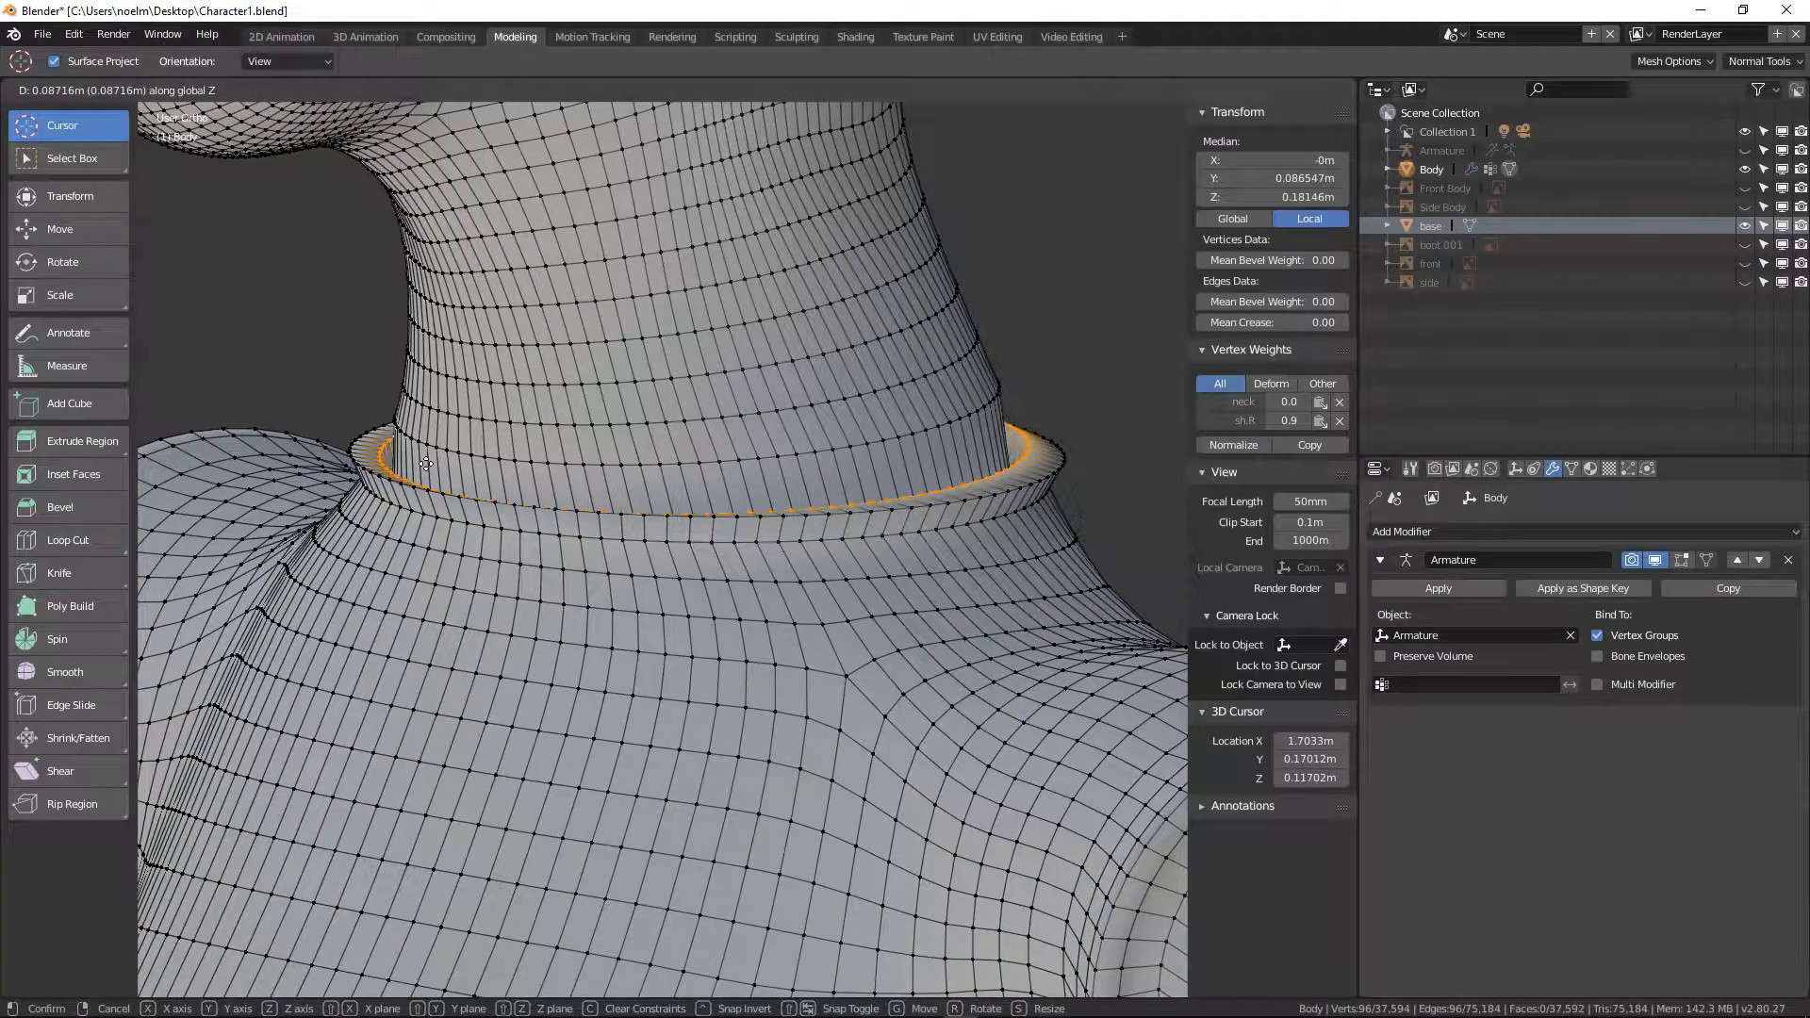
{"action": "left_click", "coordinate": [426, 462]}
{"action": "middle_click_drag", "start_coordinate": [426, 462], "coordinate": [744, 458]}
{"action": "scroll", "coordinate": [745, 458], "scroll_direction": "down", "scroll_amount": 3}
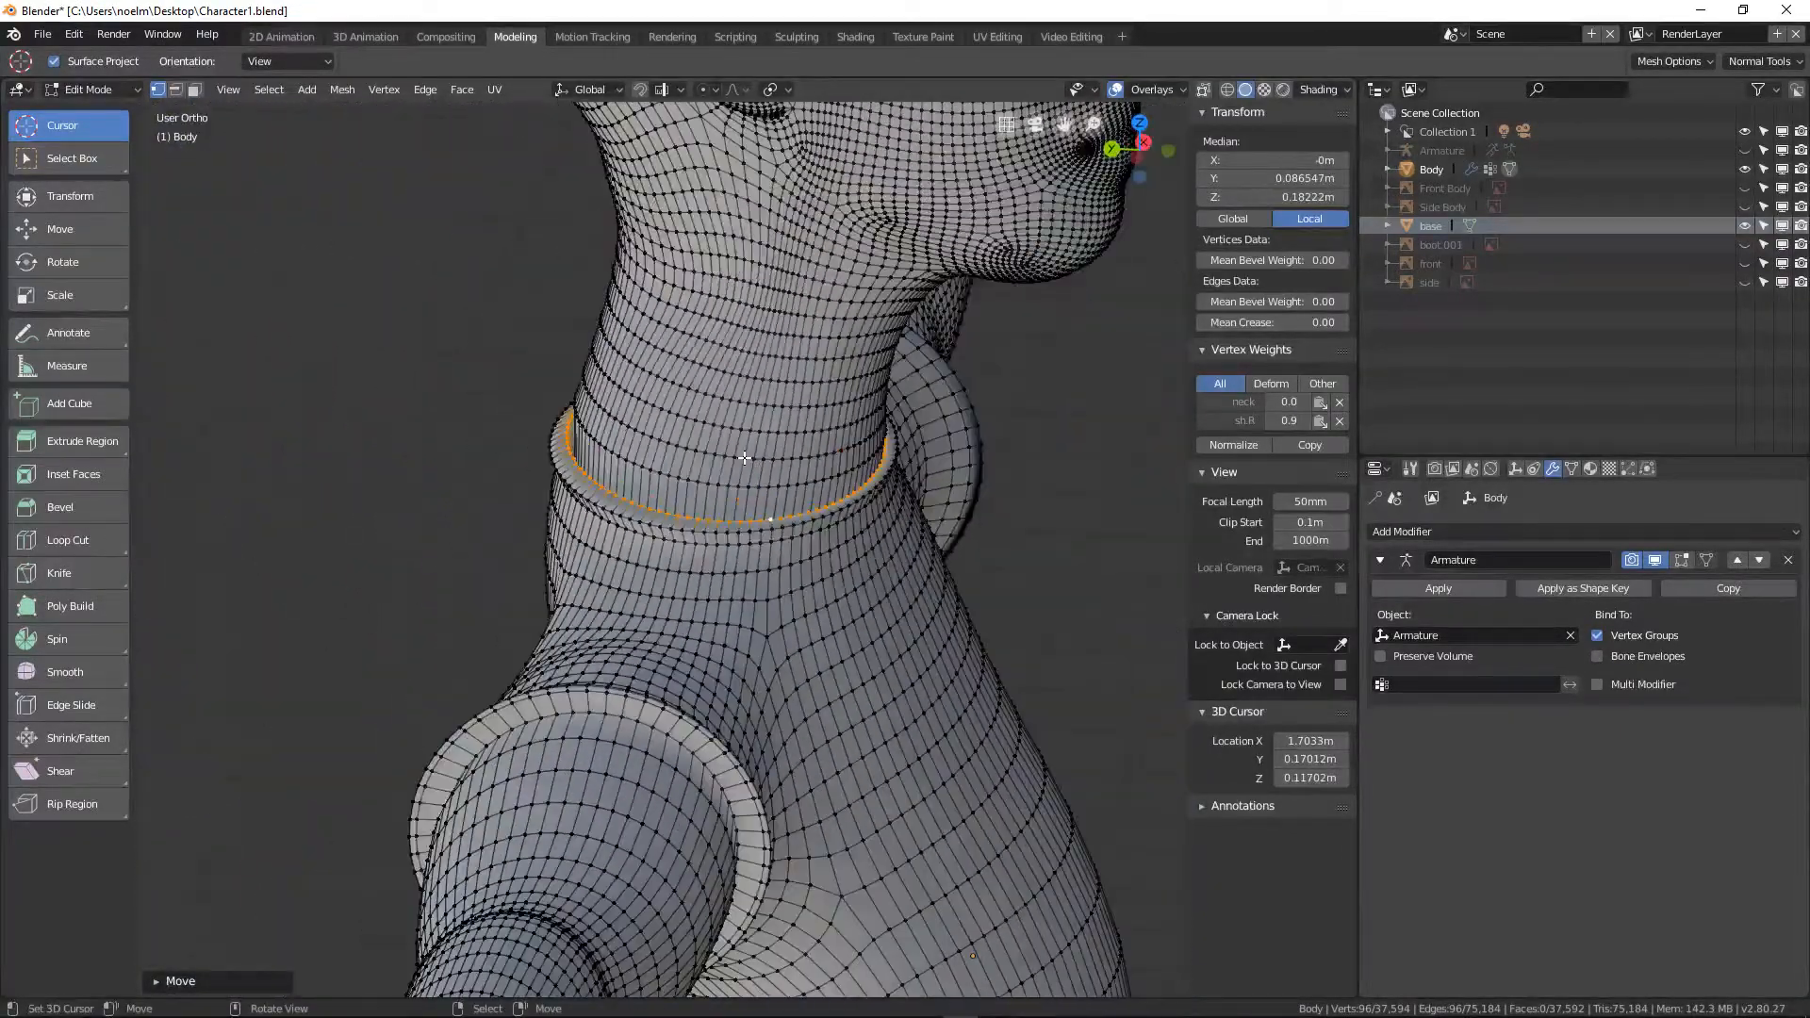
Select the neck edge loop just above the collar and scale it in slightly along X
{"action": "key", "text": "KP_1"}
{"action": "scroll", "coordinate": [753, 447], "scroll_direction": "up", "scroll_amount": 1}
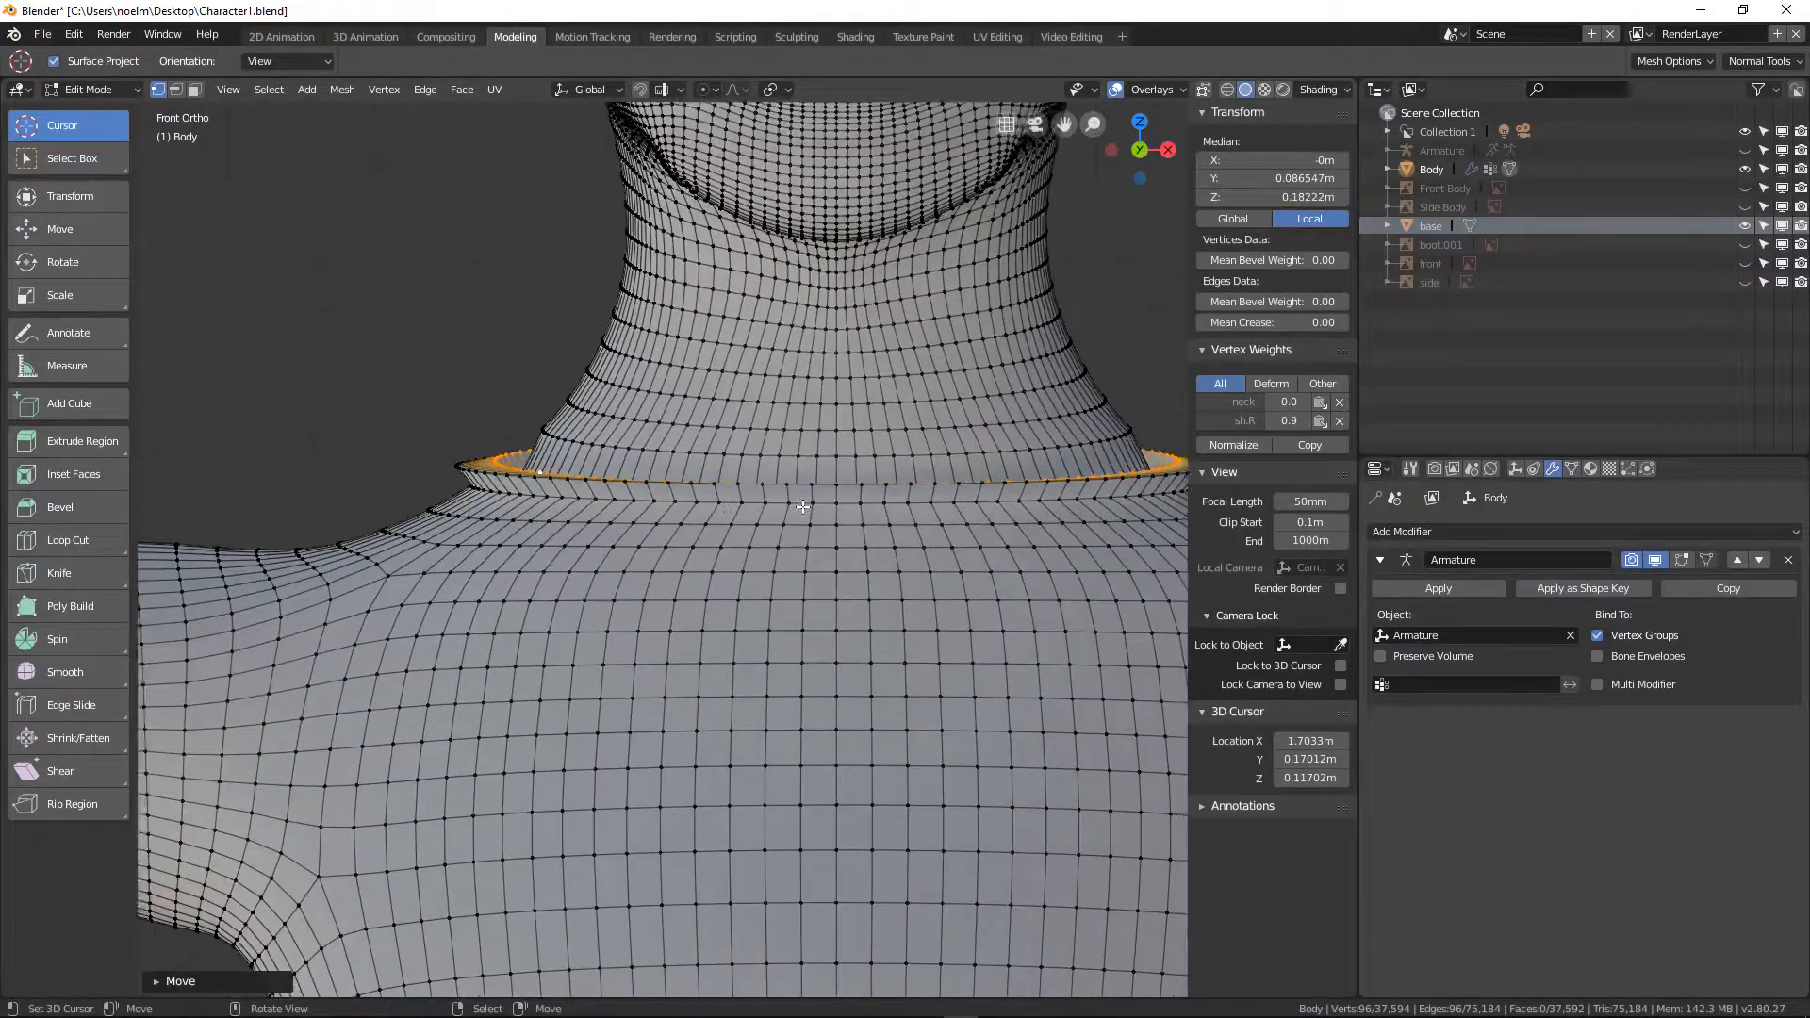
{"action": "middle_click_drag", "start_coordinate": [753, 447], "coordinate": [614, 447], "text": "shift"}
{"action": "right_click", "coordinate": [615, 445], "text": "alt"}
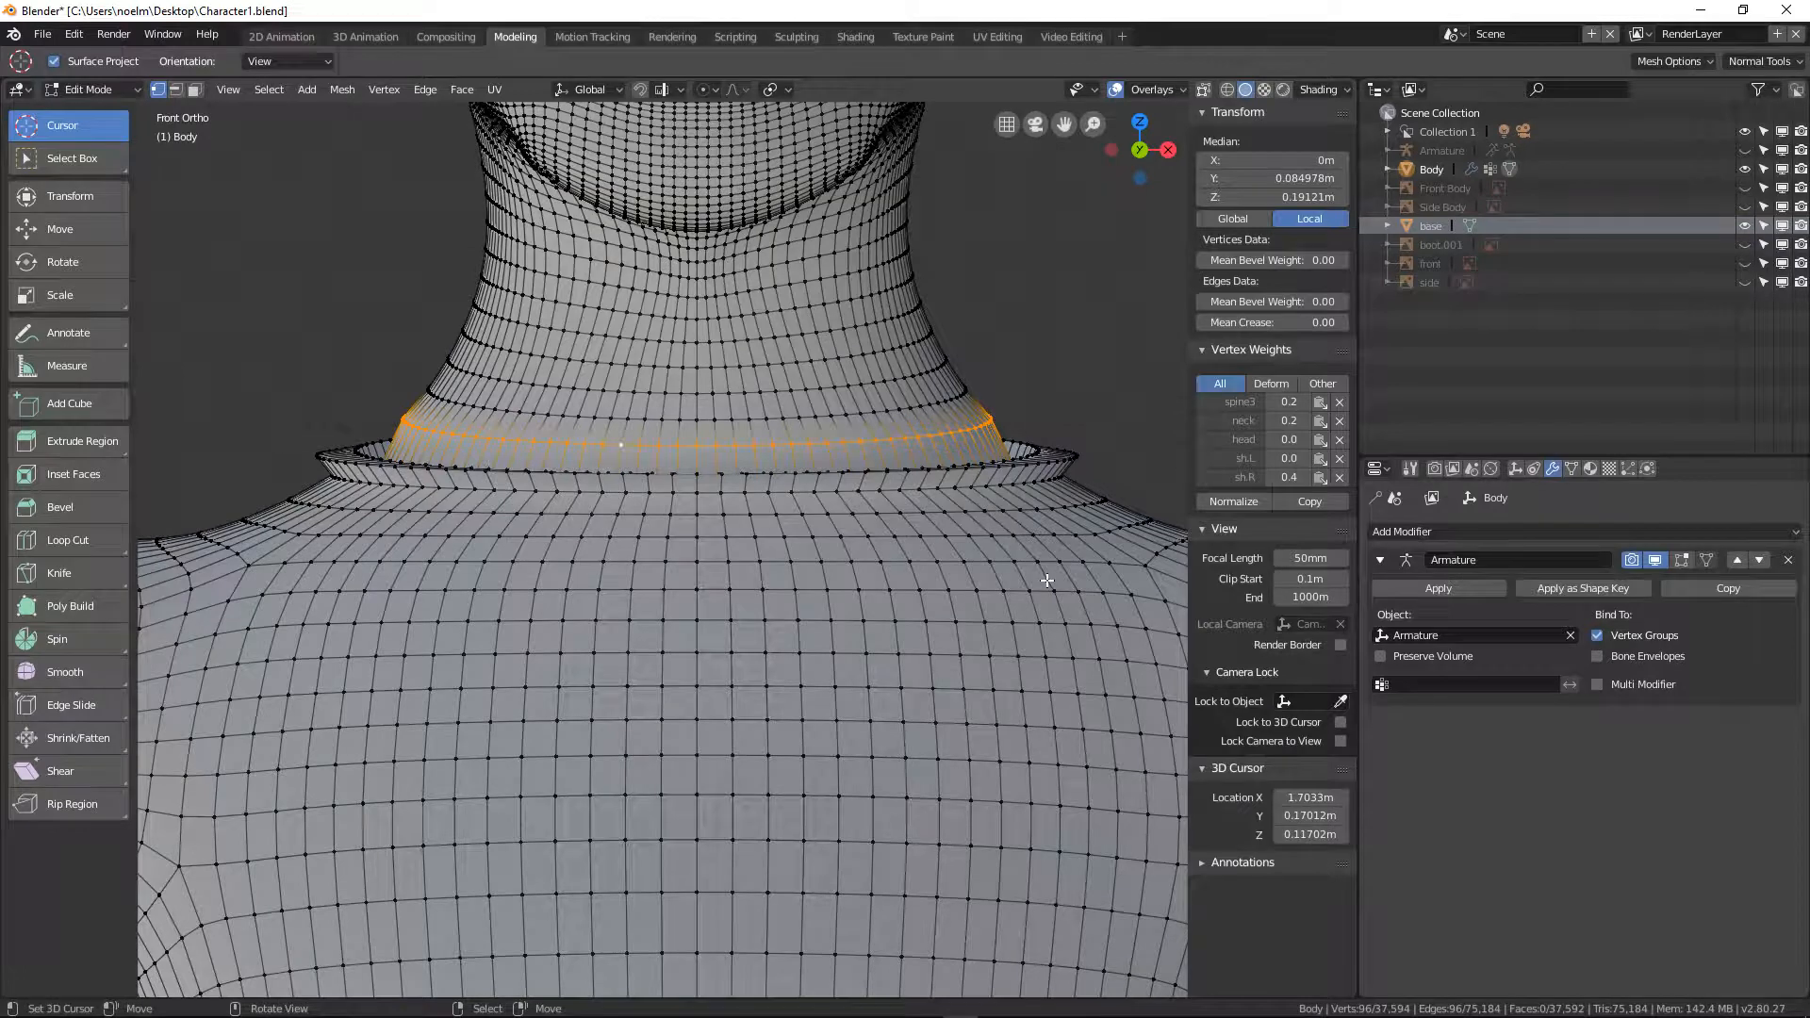
{"action": "key", "text": "s"}
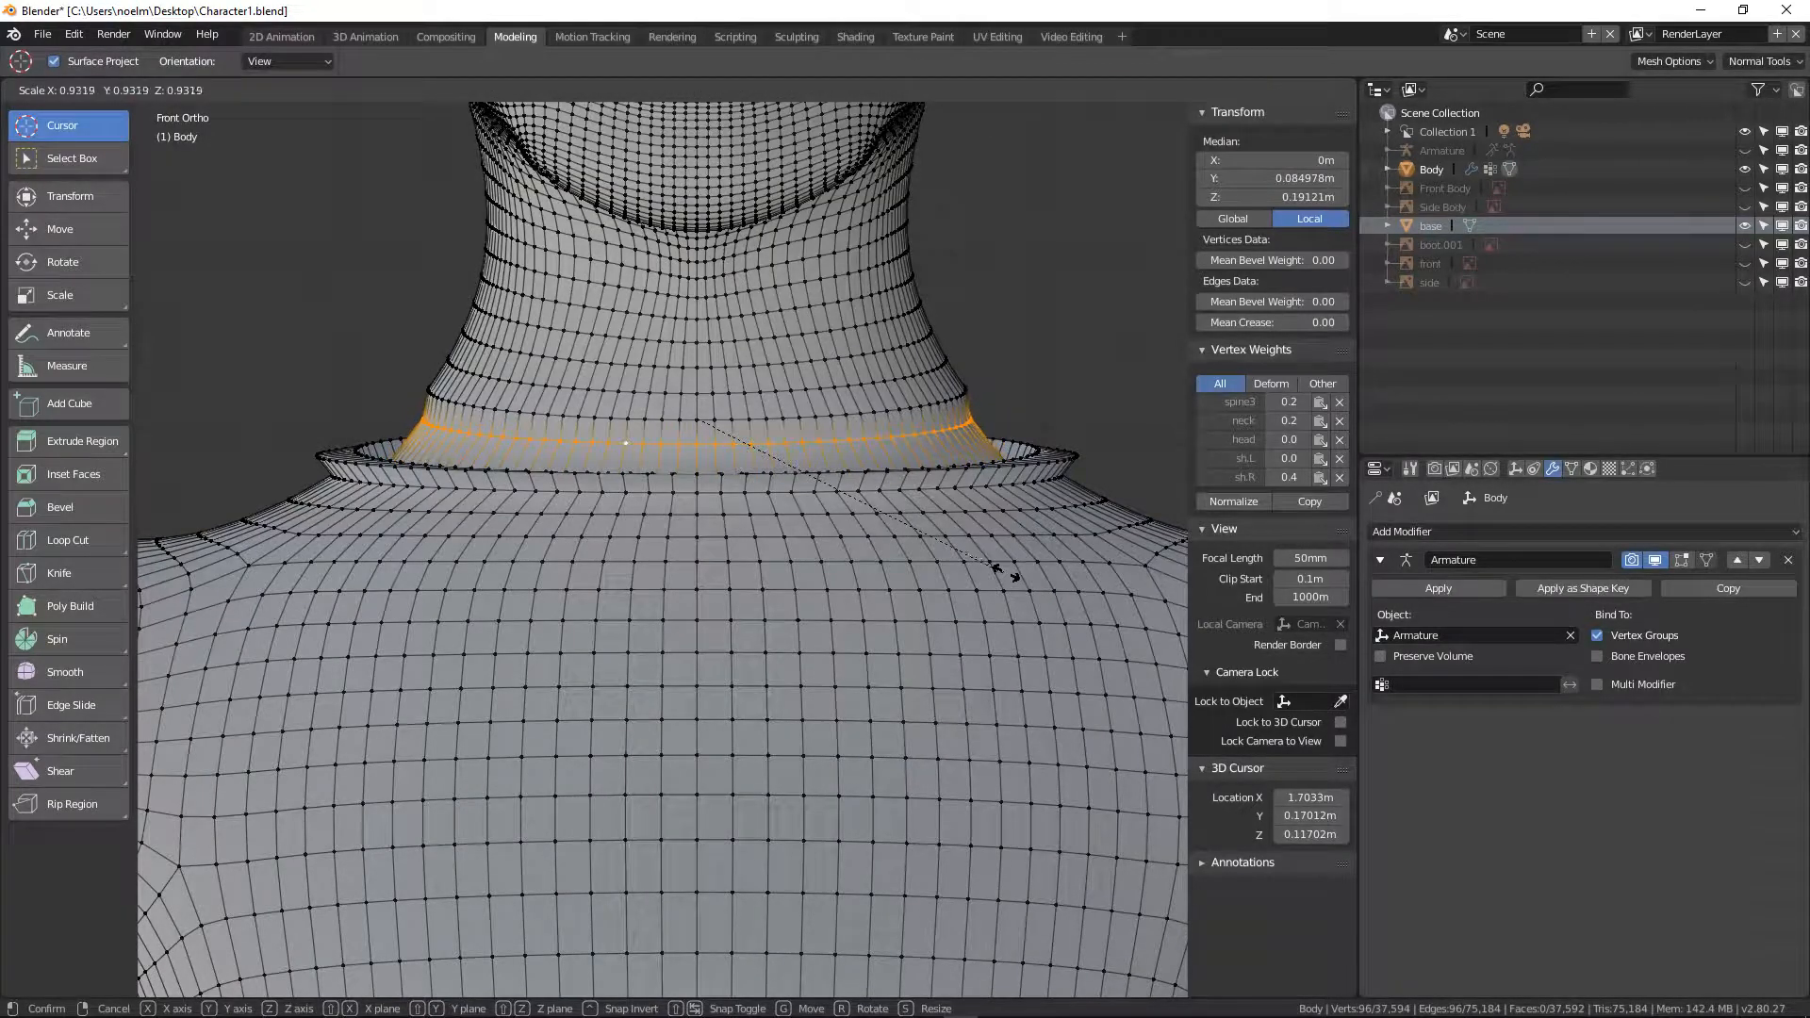
{"action": "left_click", "coordinate": [1000, 569]}
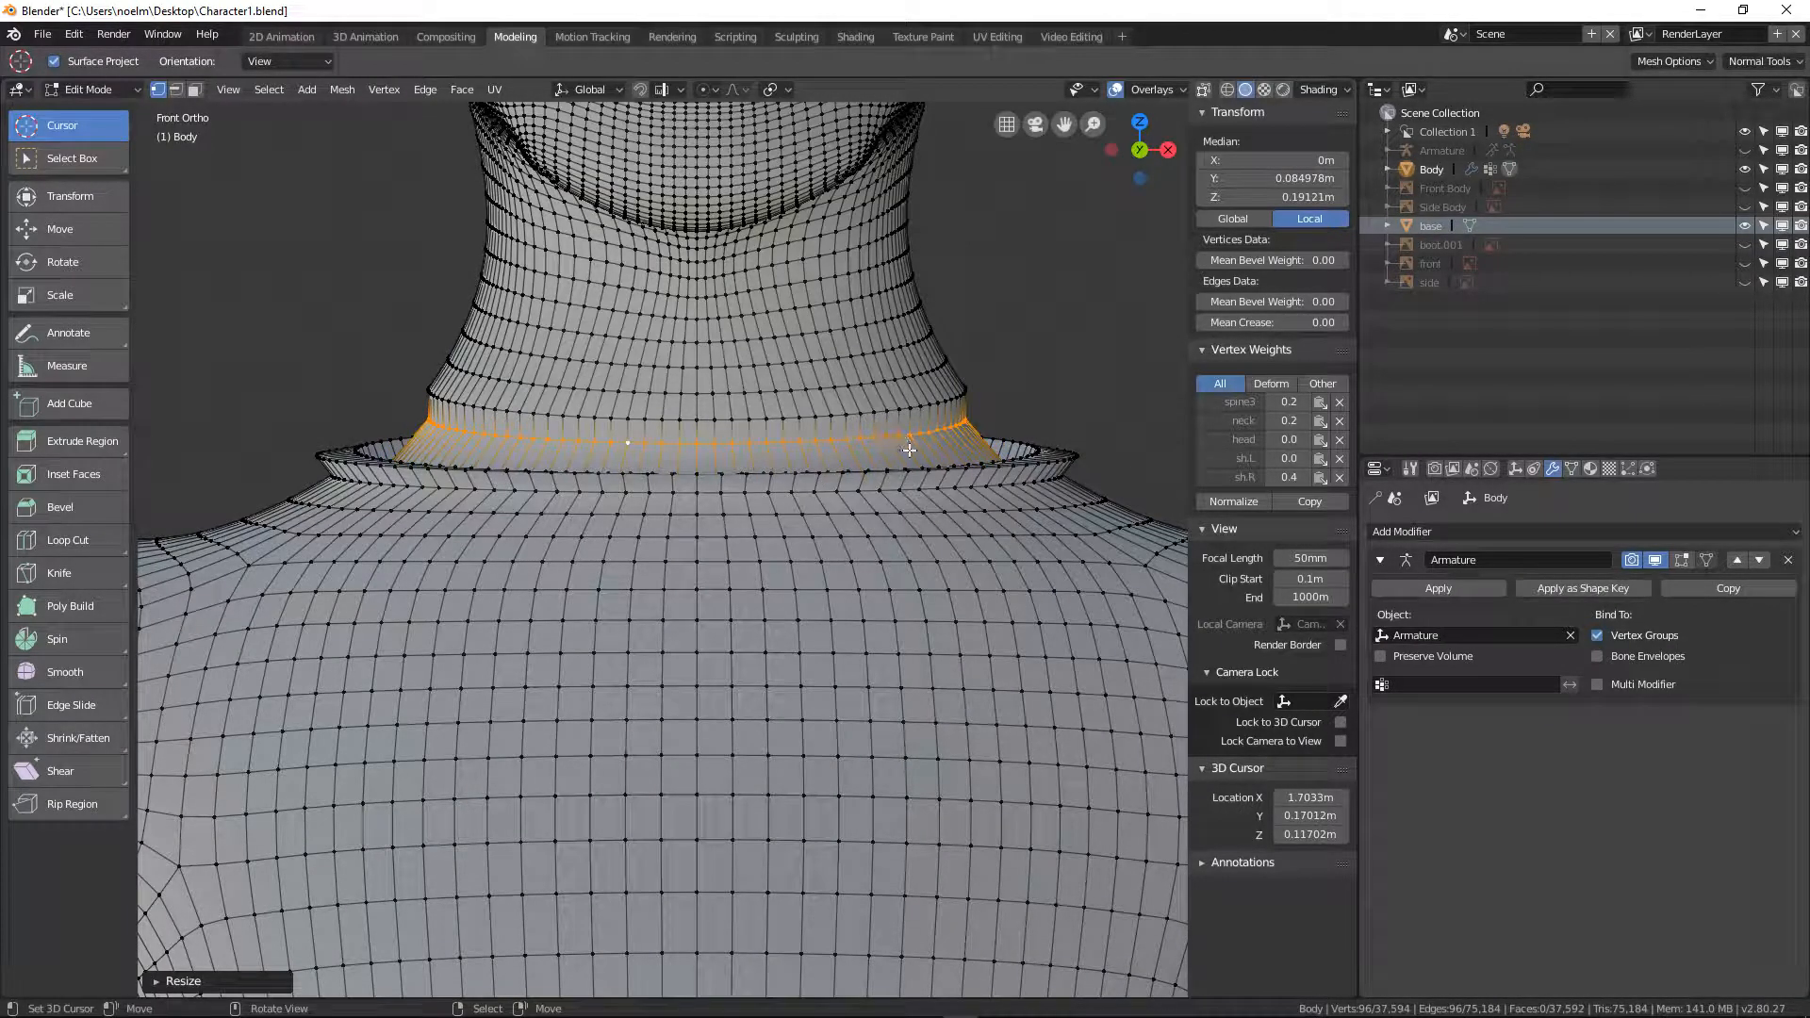
{"action": "key", "text": "s"}
{"action": "key", "text": "x"}
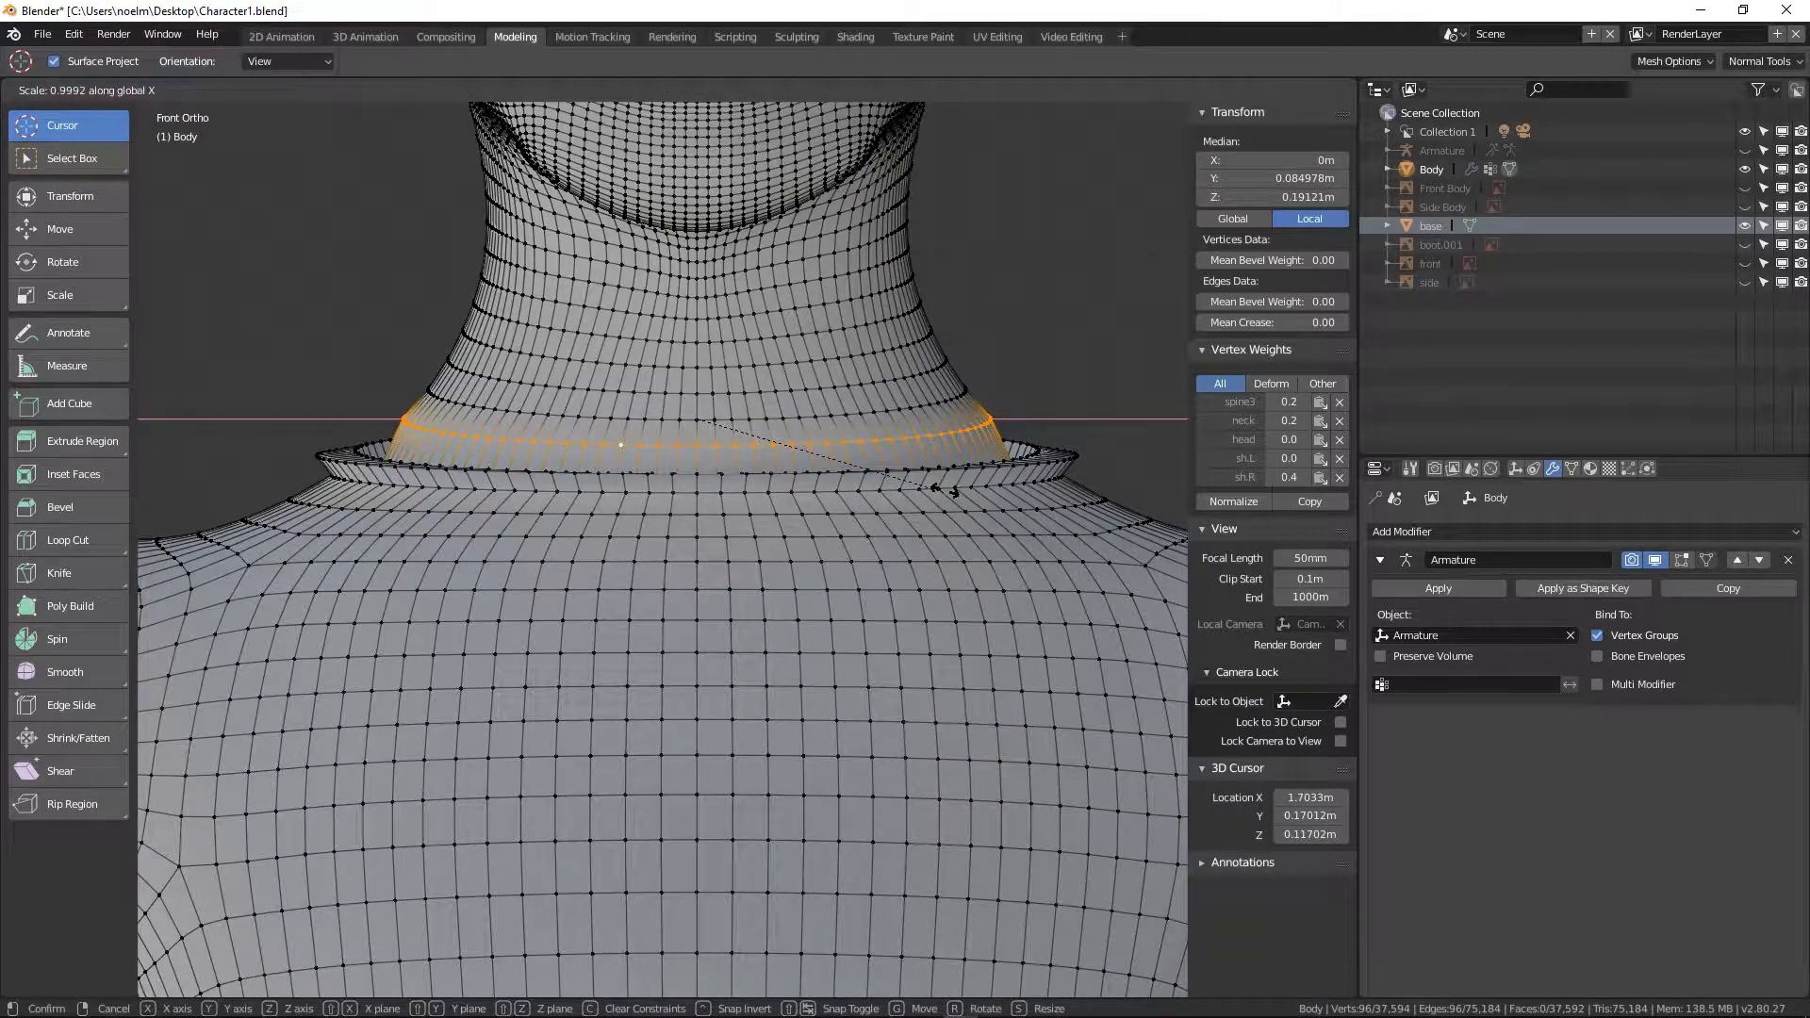
{"action": "left_click", "coordinate": [905, 458]}
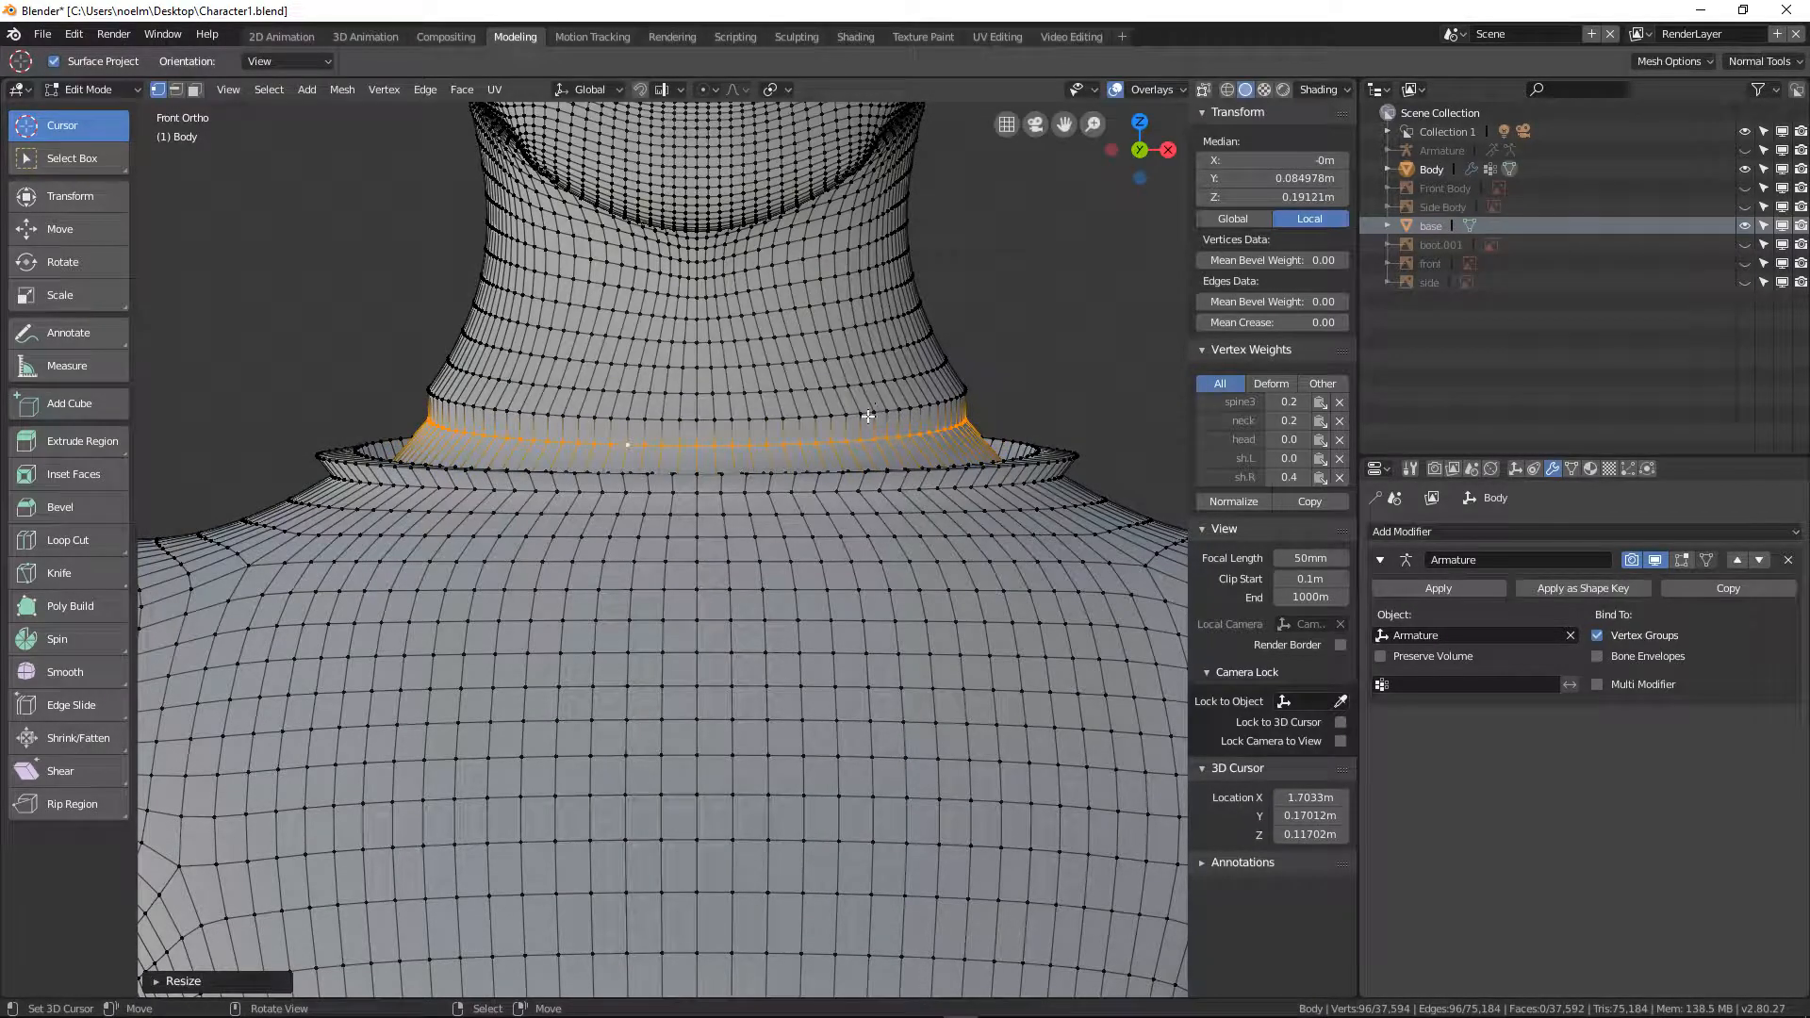
Select the next neck loop above and narrow it slightly along X to follow the loop below
{"action": "left_click", "coordinate": [892, 422], "text": "alt"}
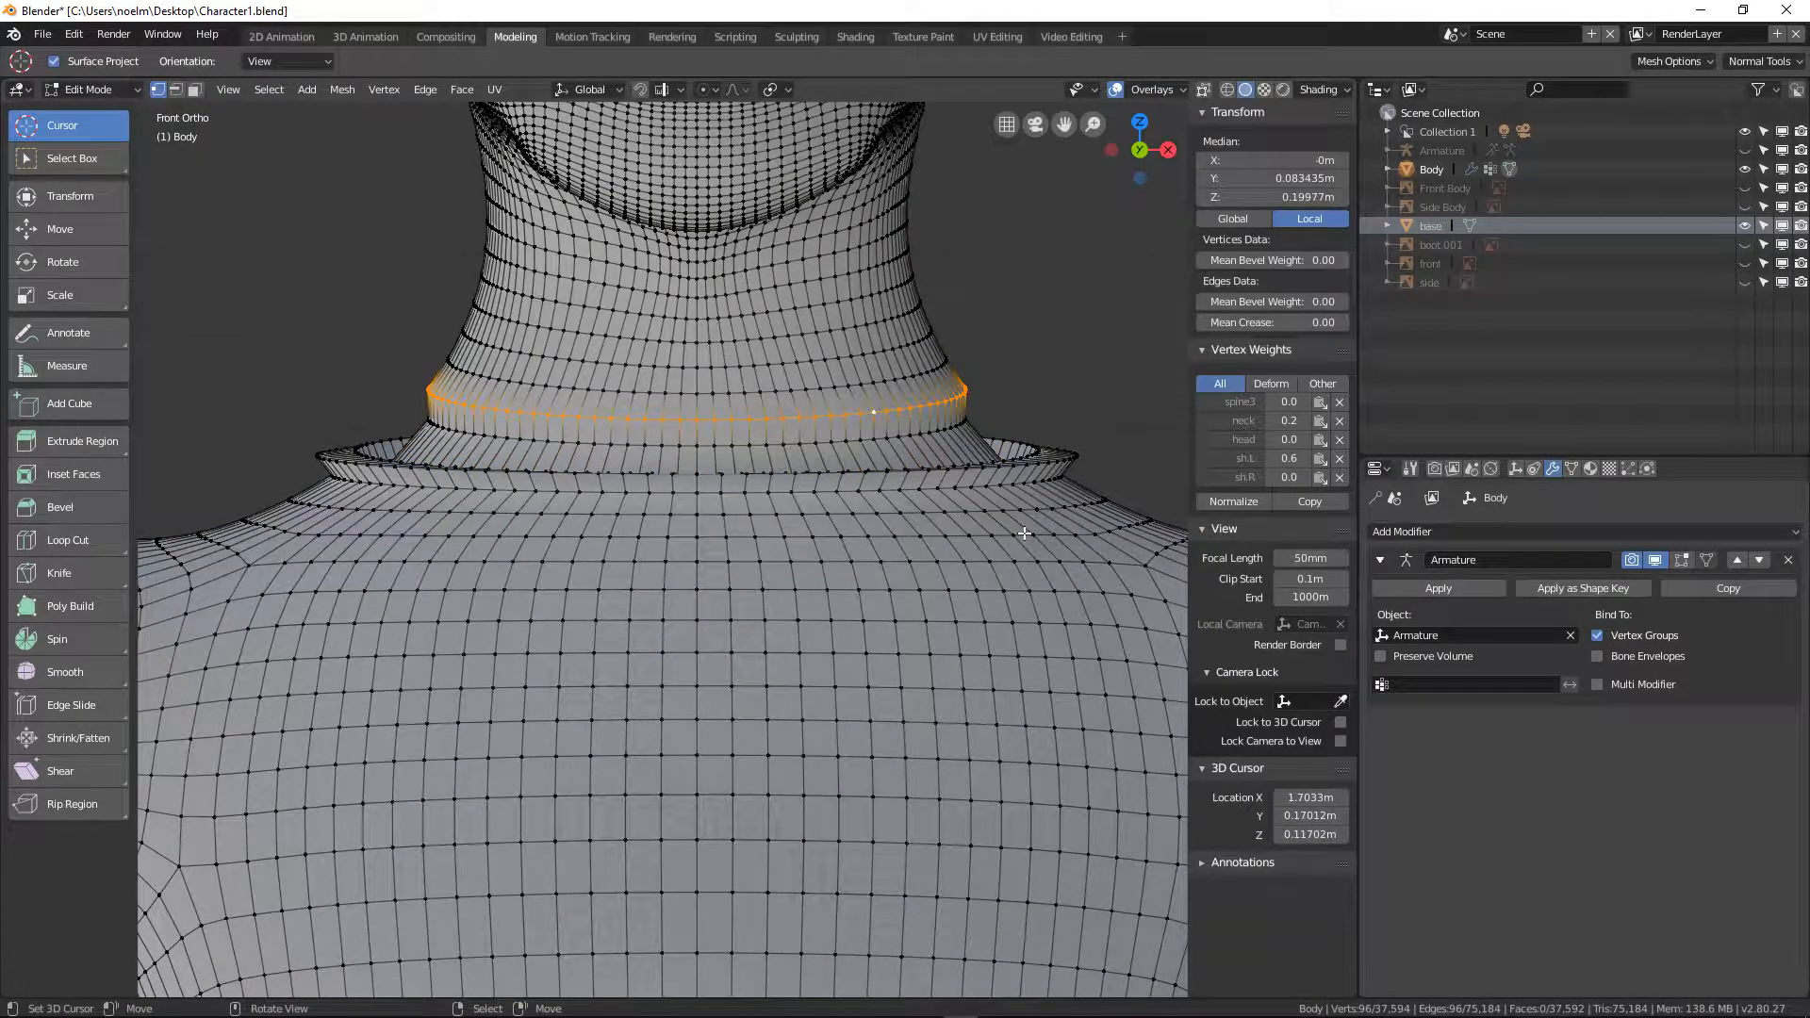
{"action": "key", "text": "s"}
{"action": "key", "text": "x"}
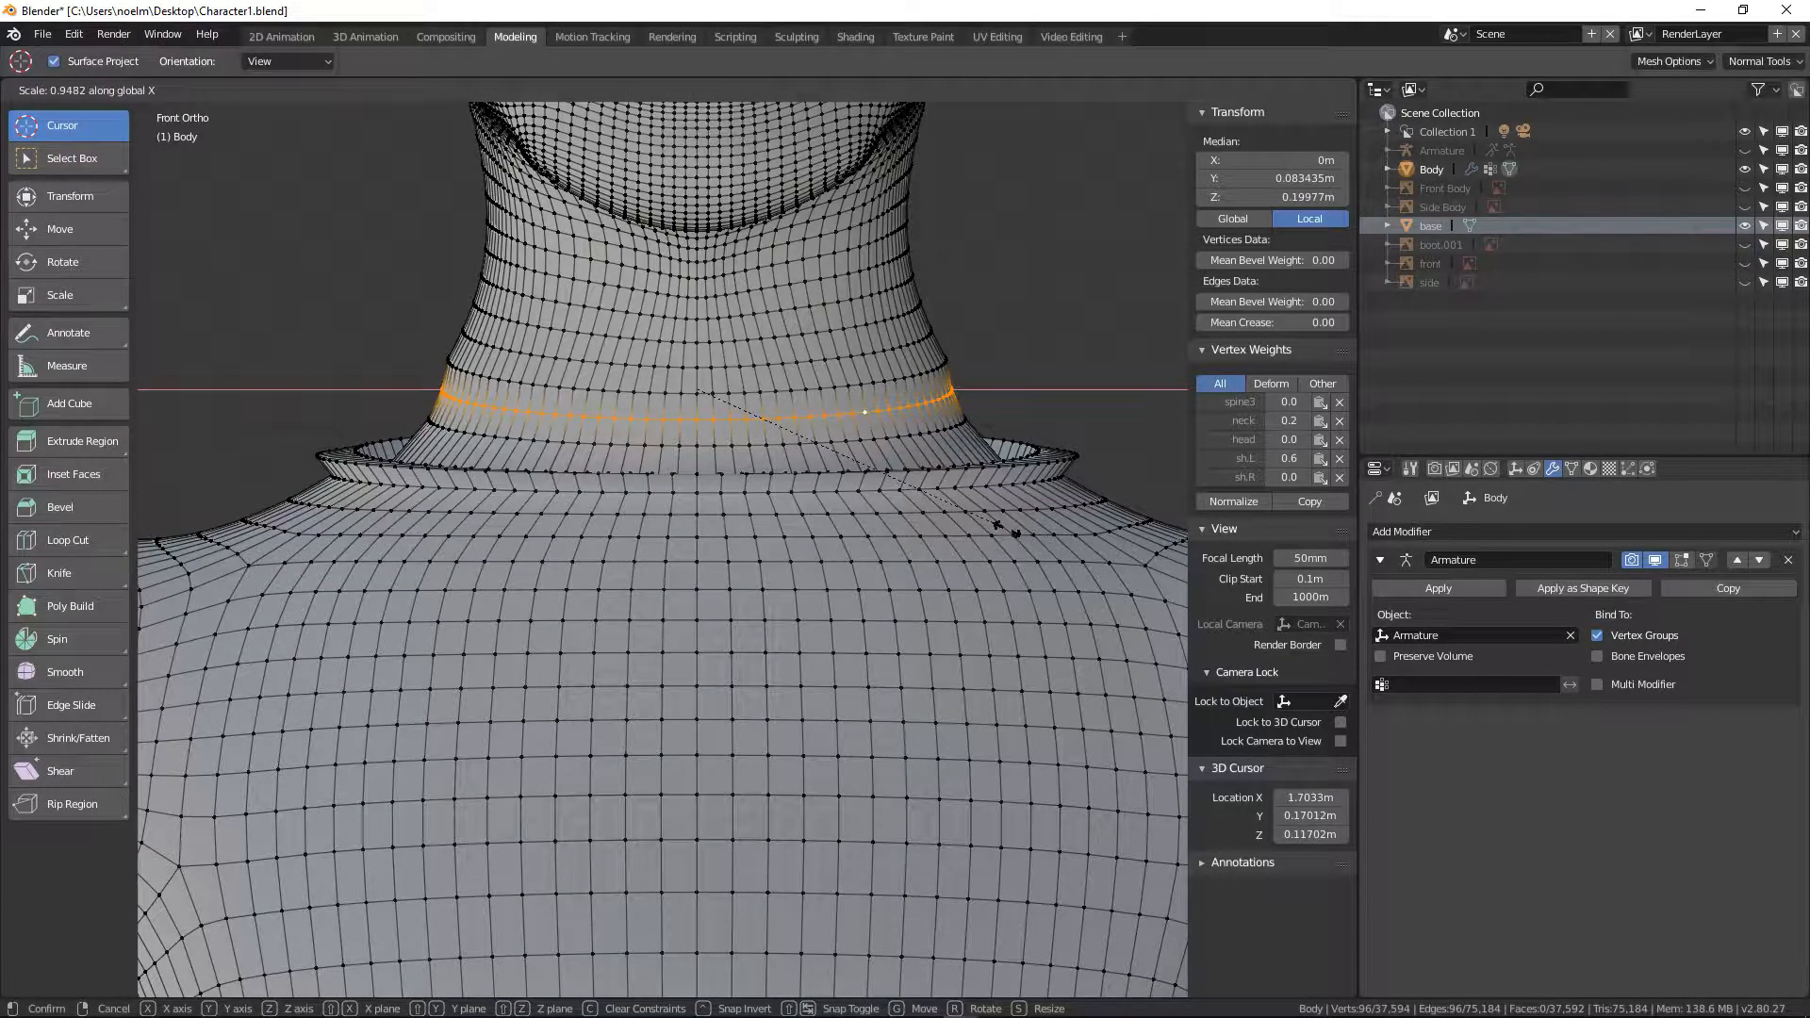
{"action": "left_click", "coordinate": [945, 426]}
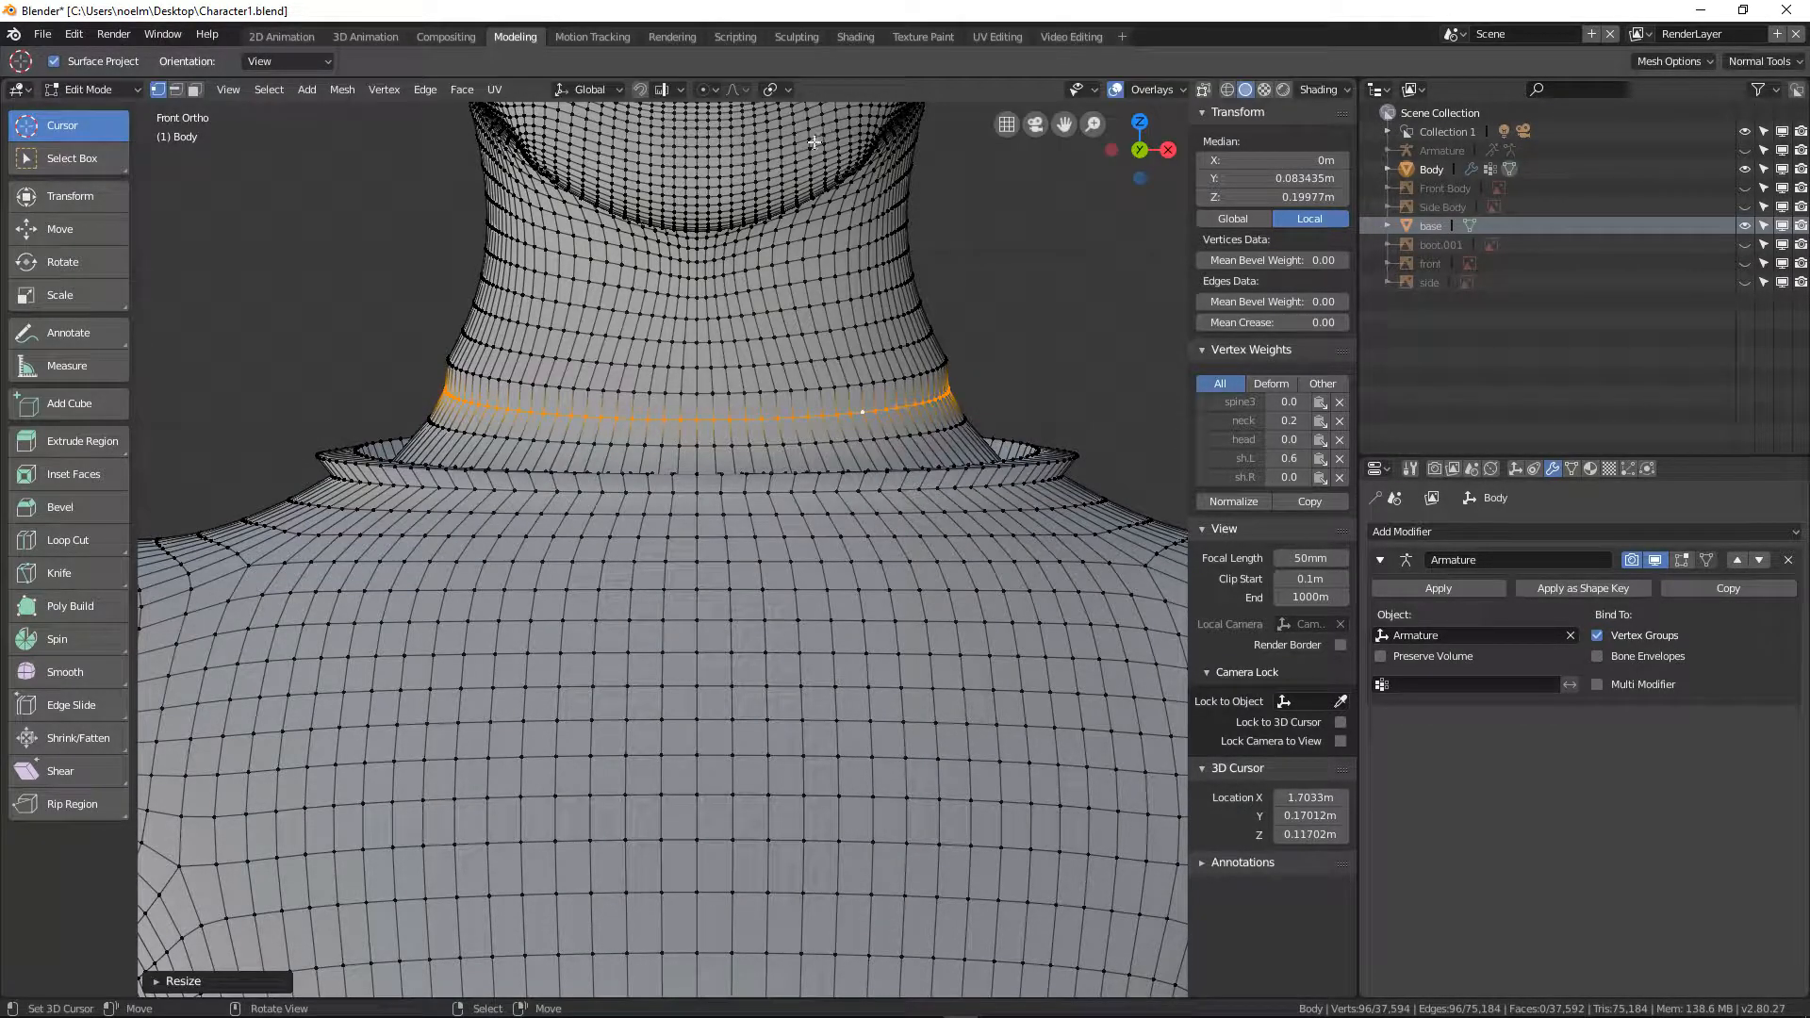
Set proportional editing to Connected, select the next neck loop up and scale it to about 0.95 along X
{"action": "left_click", "coordinate": [718, 89]}
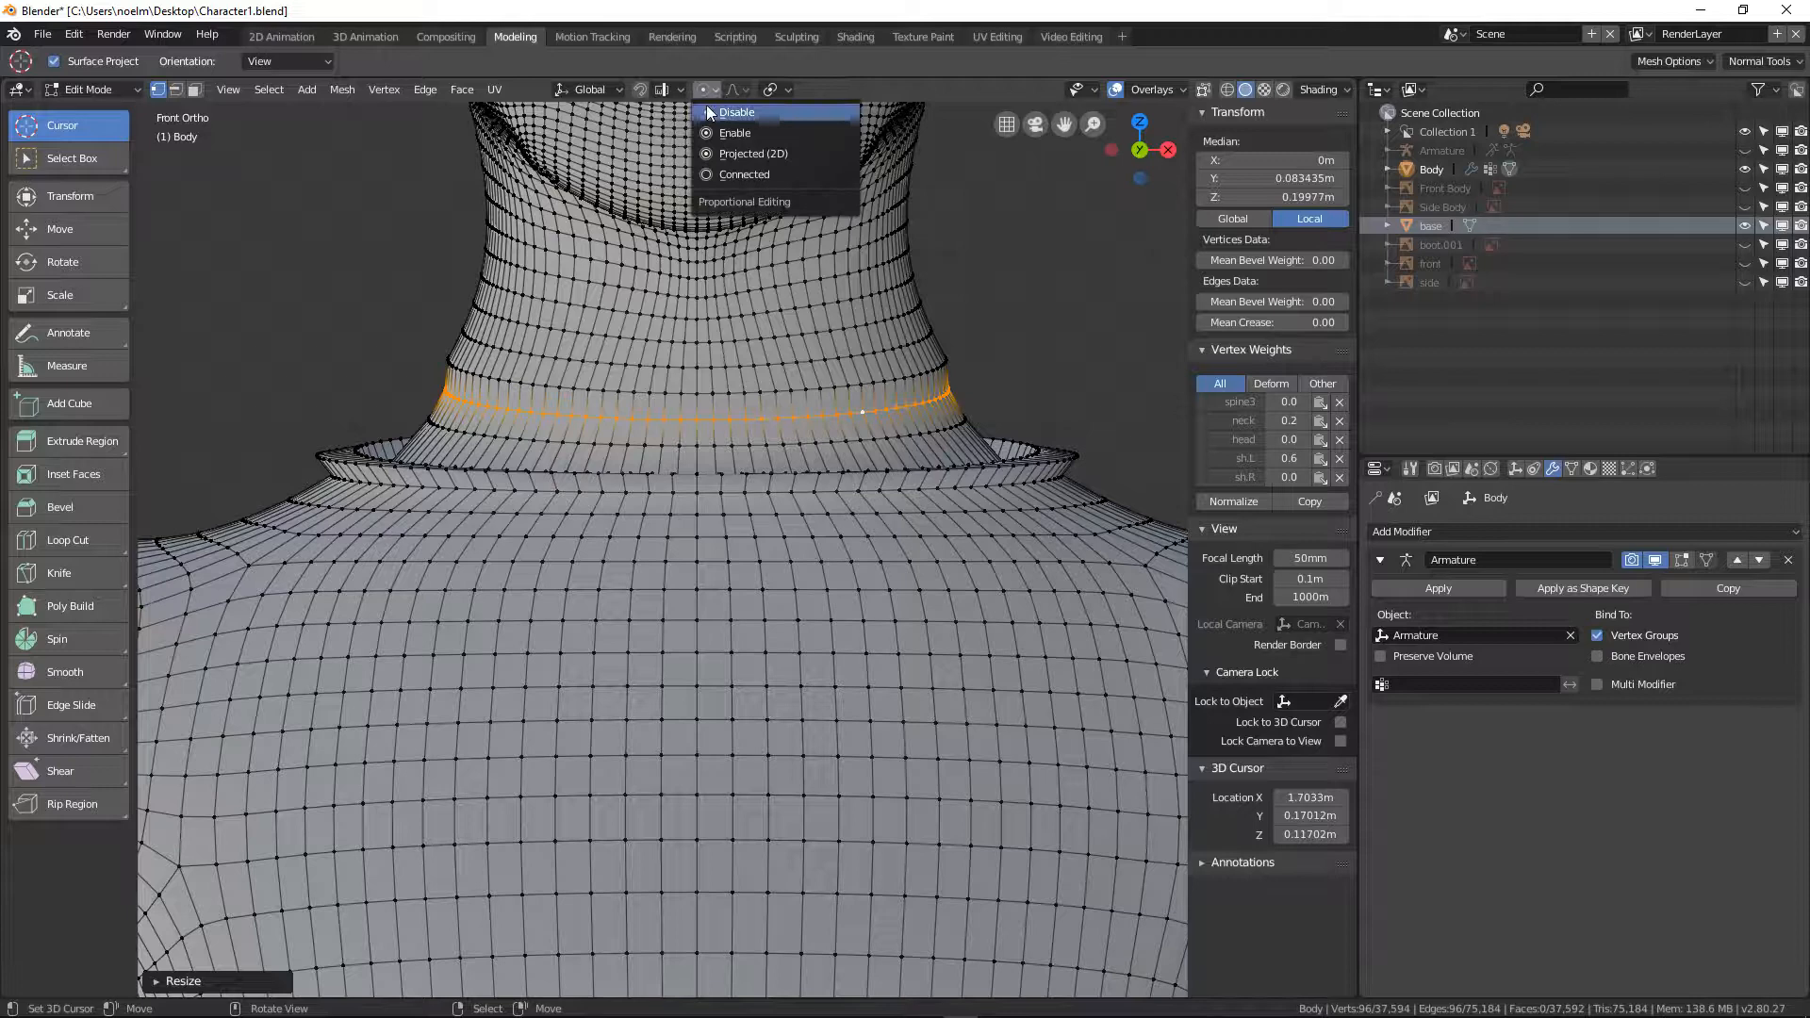
{"action": "left_click", "coordinate": [732, 174]}
{"action": "left_click", "coordinate": [792, 390], "text": "alt"}
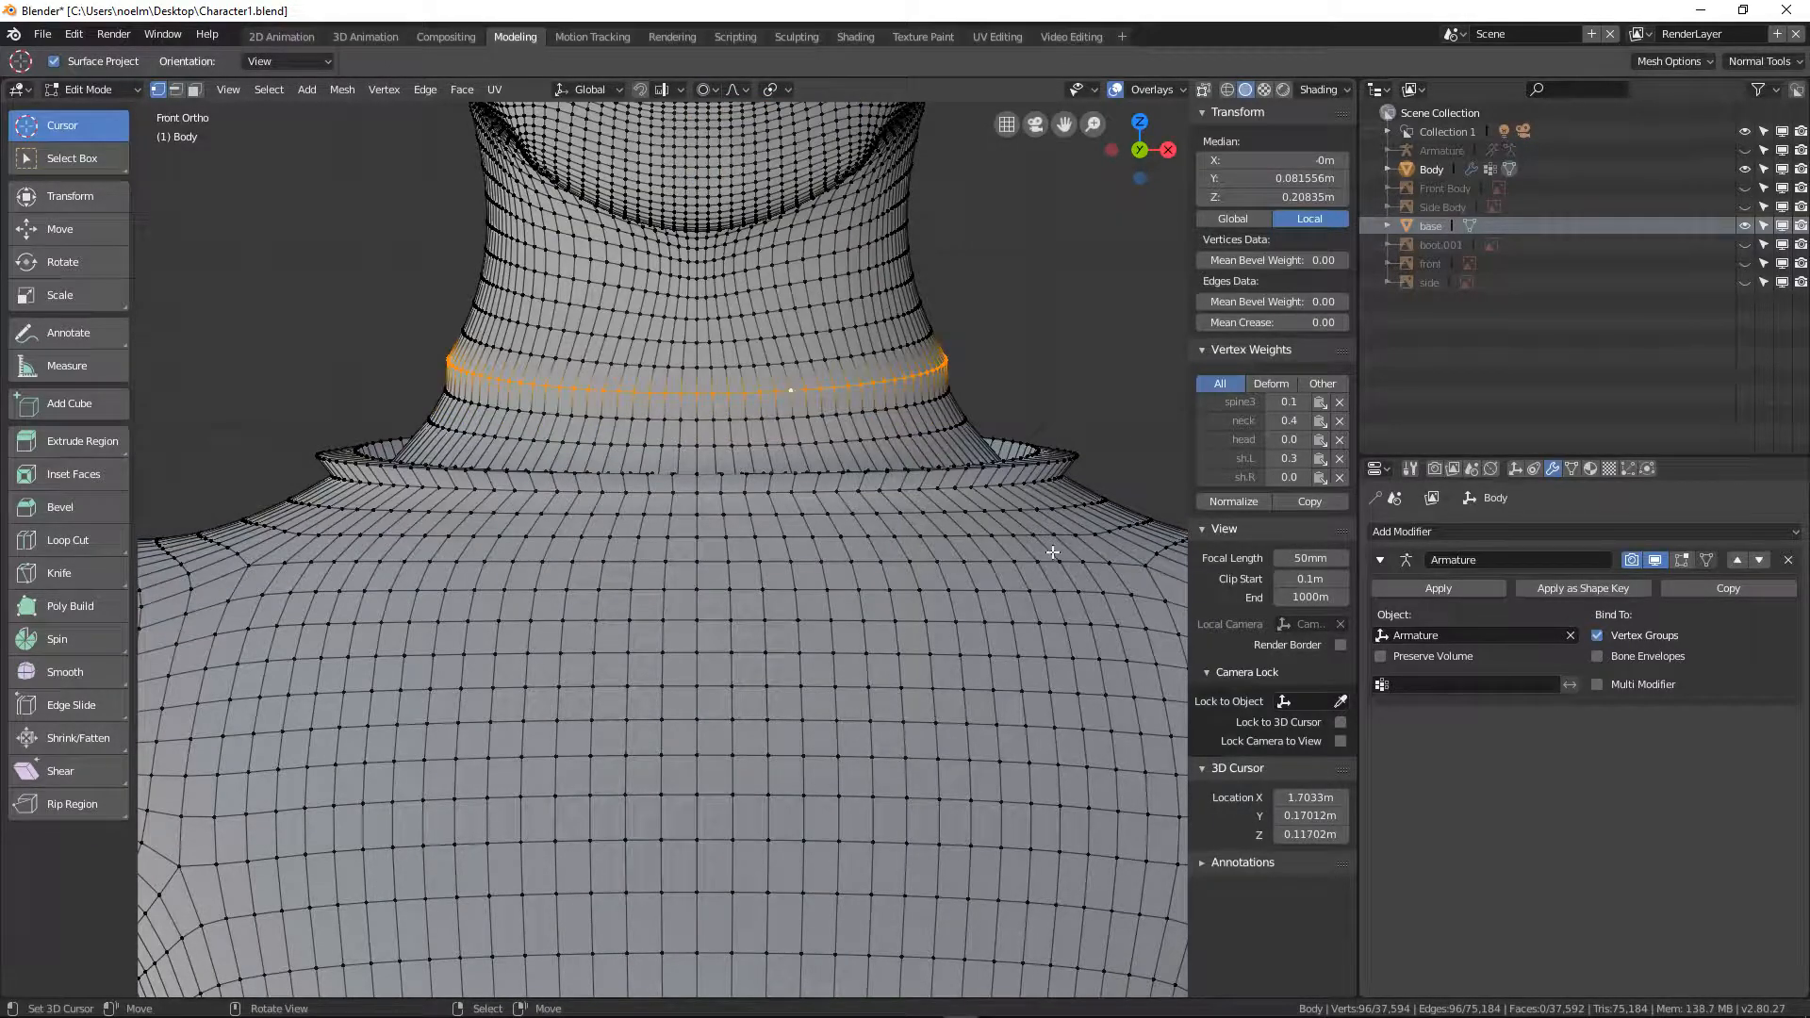
{"action": "key", "text": "s"}
{"action": "key", "text": "x"}
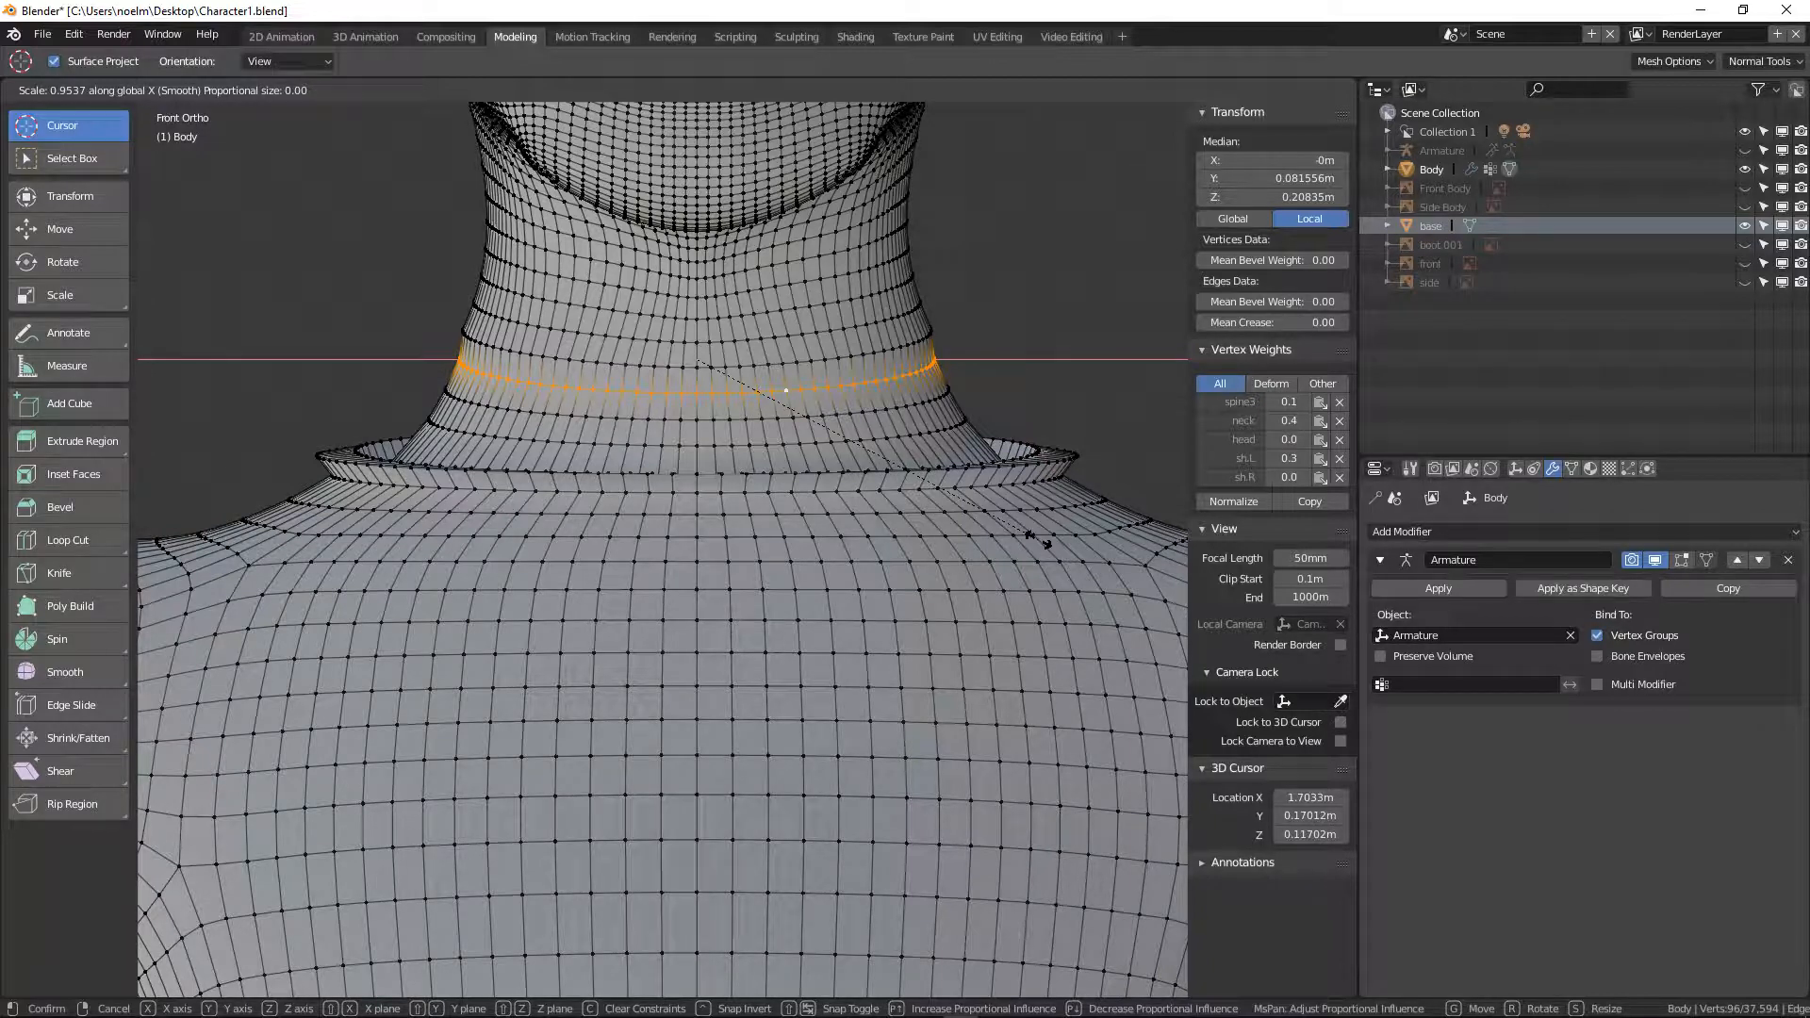
{"action": "left_click", "coordinate": [1037, 544]}
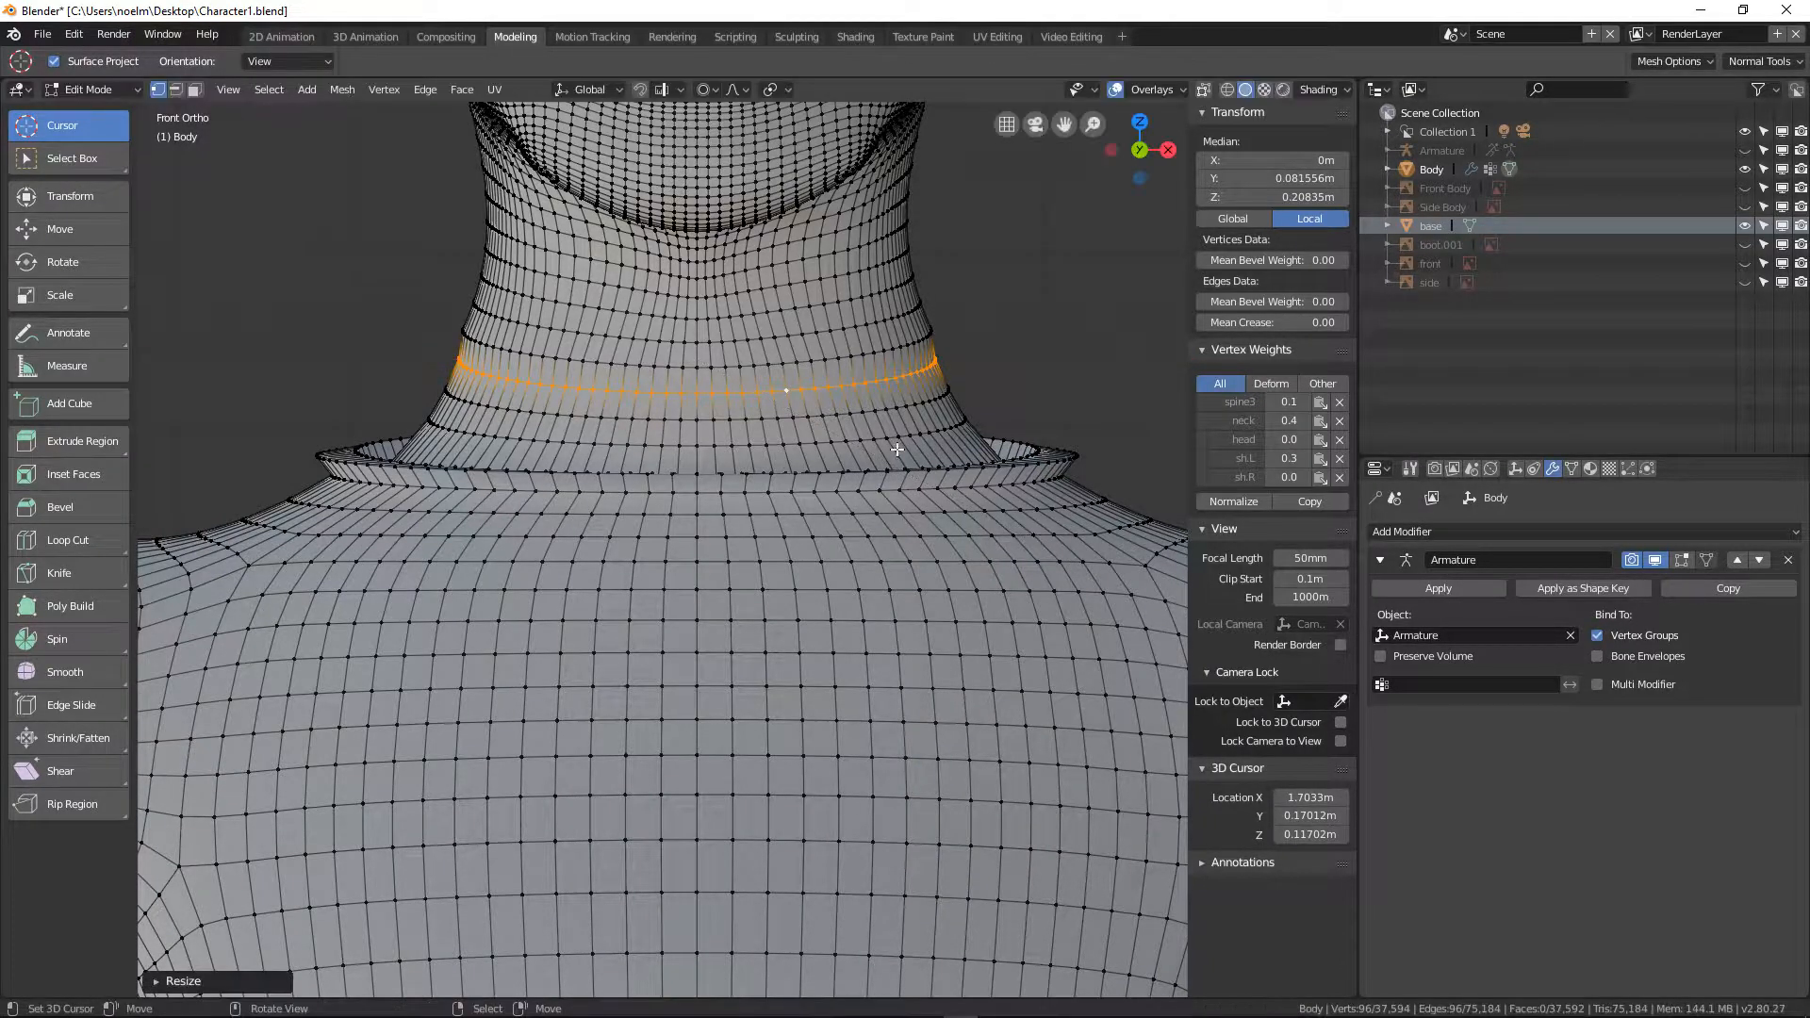
Narrow the selected neck loop further along X with the proportional size enlarged to about 1.77 so the surrounding neck follows
{"action": "key", "text": "s"}
{"action": "key", "text": "x"}
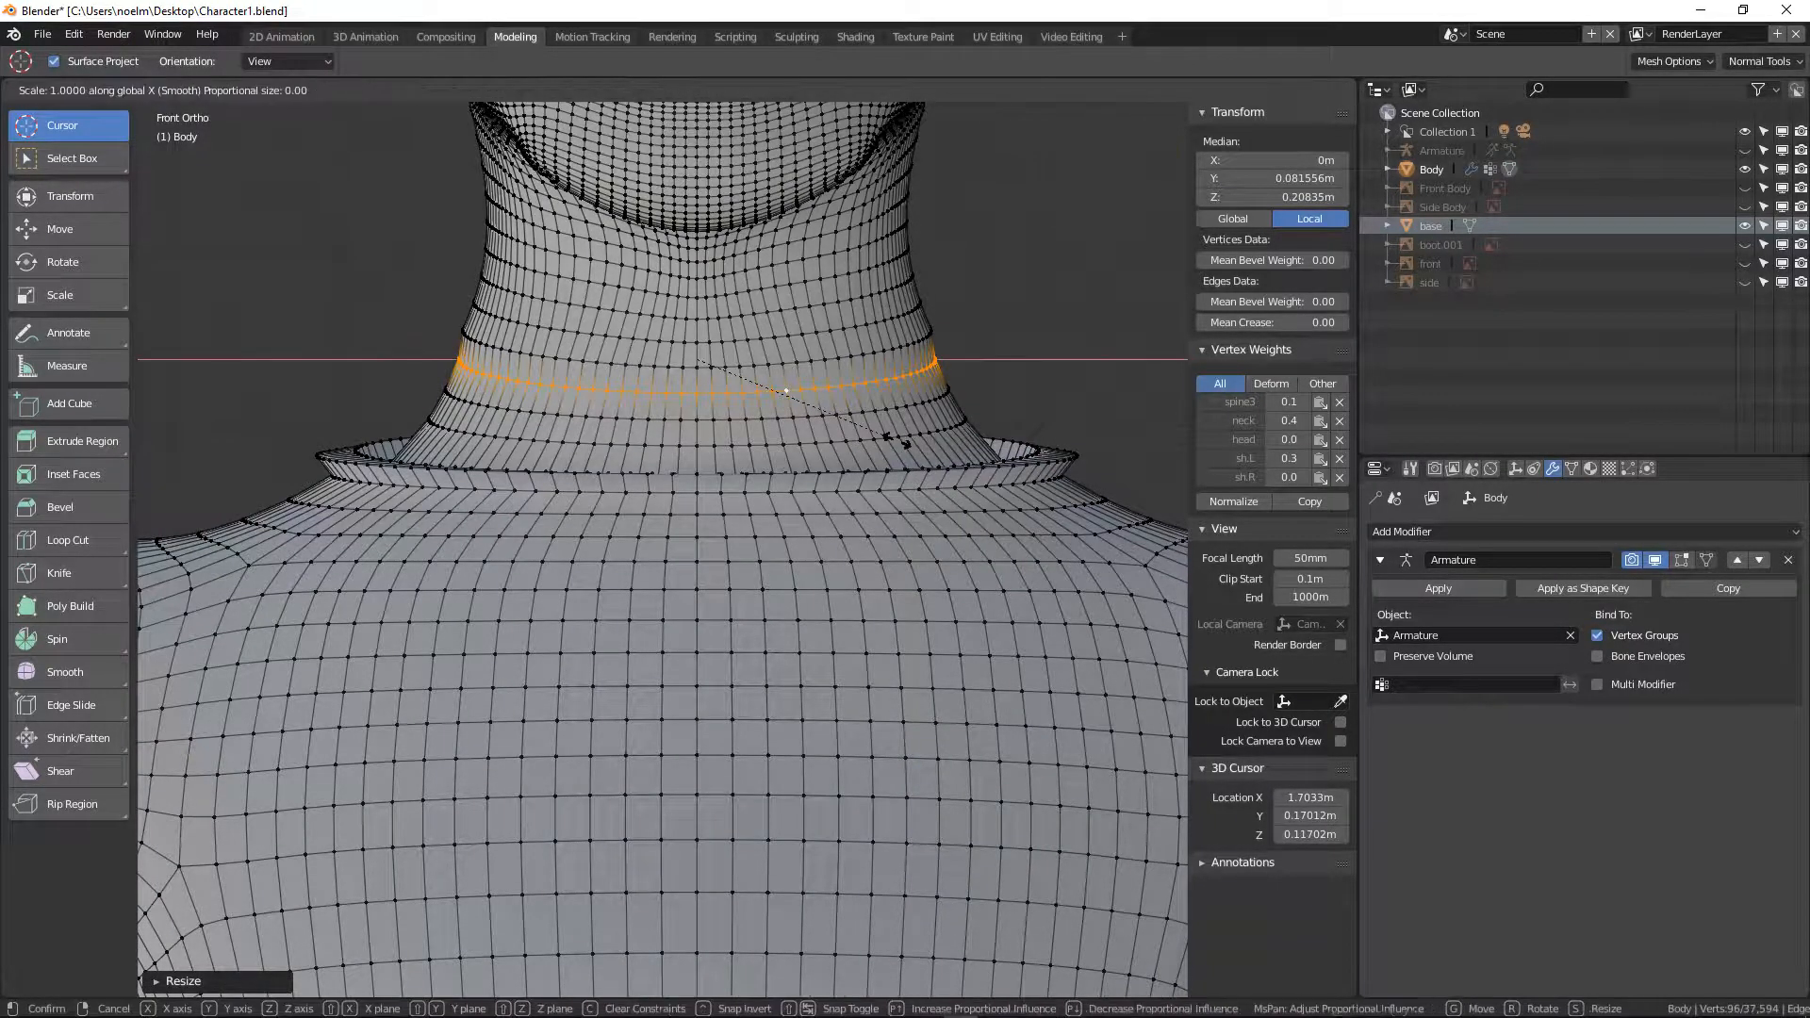
{"action": "scroll", "coordinate": [888, 444], "scroll_direction": "down", "scroll_amount": 2}
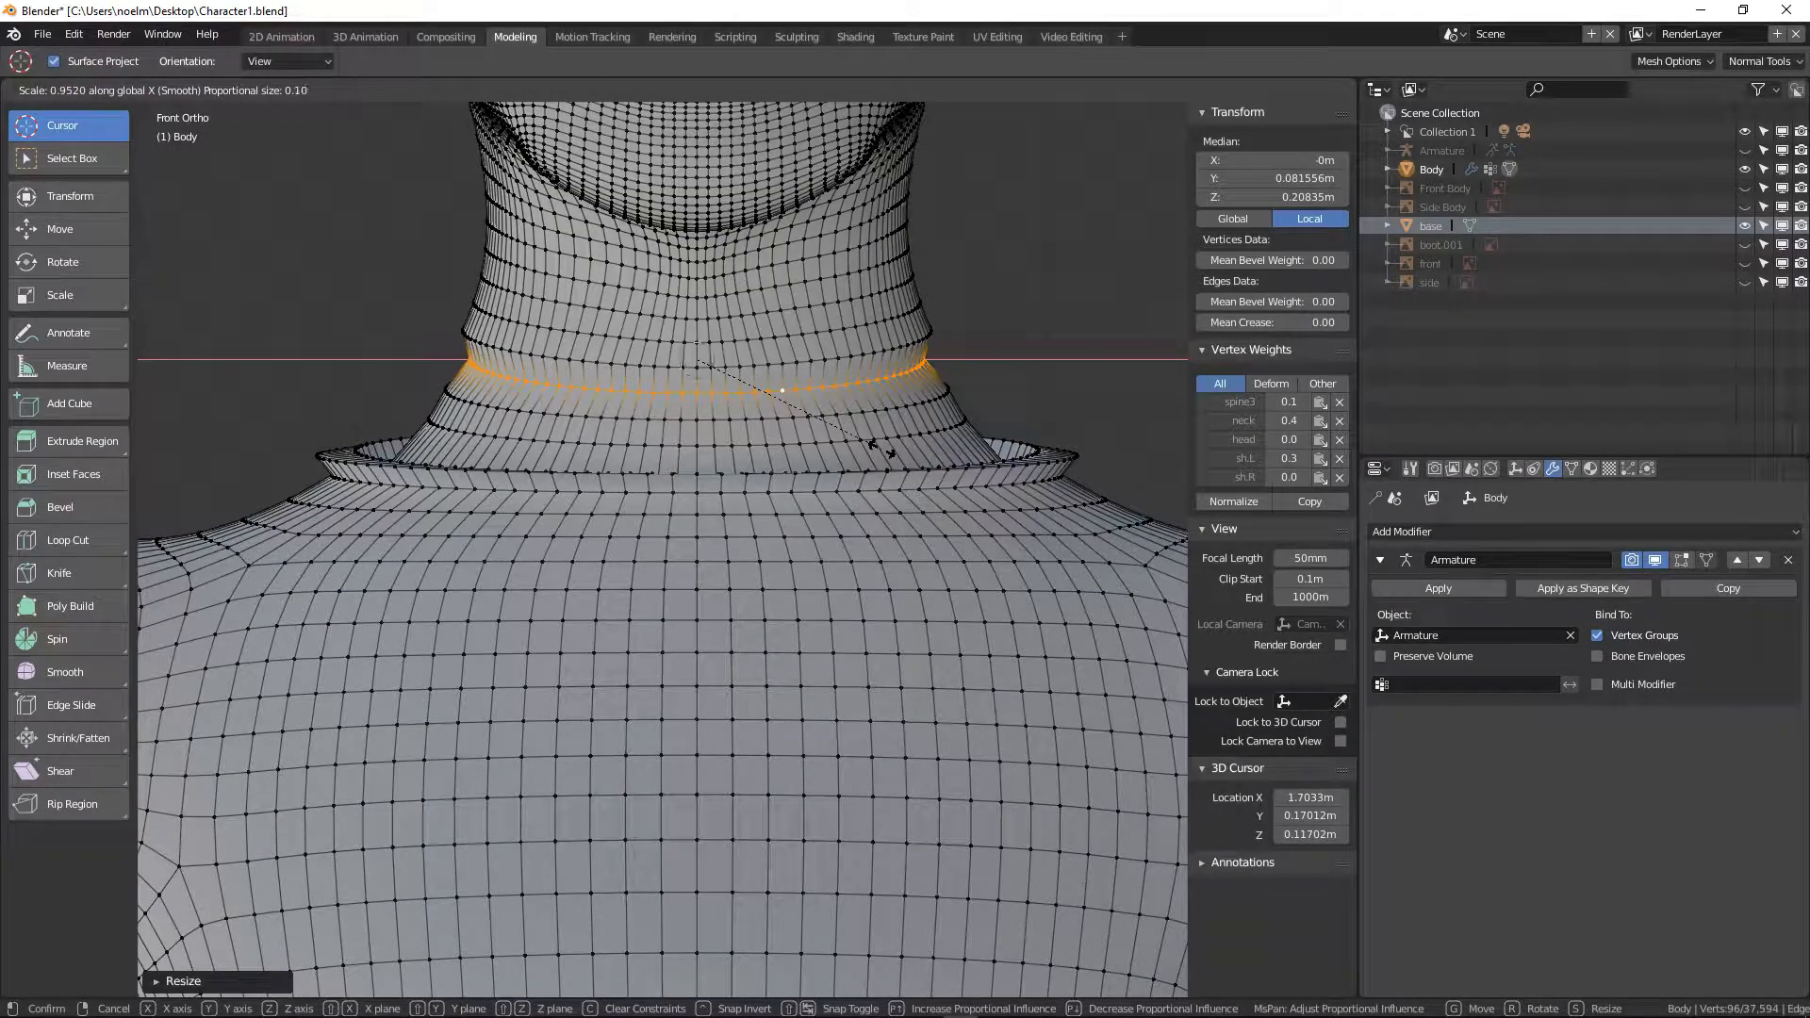
{"action": "scroll", "coordinate": [885, 448], "scroll_direction": "down", "scroll_amount": 15}
{"action": "scroll", "coordinate": [882, 449], "scroll_direction": "up", "scroll_amount": 2}
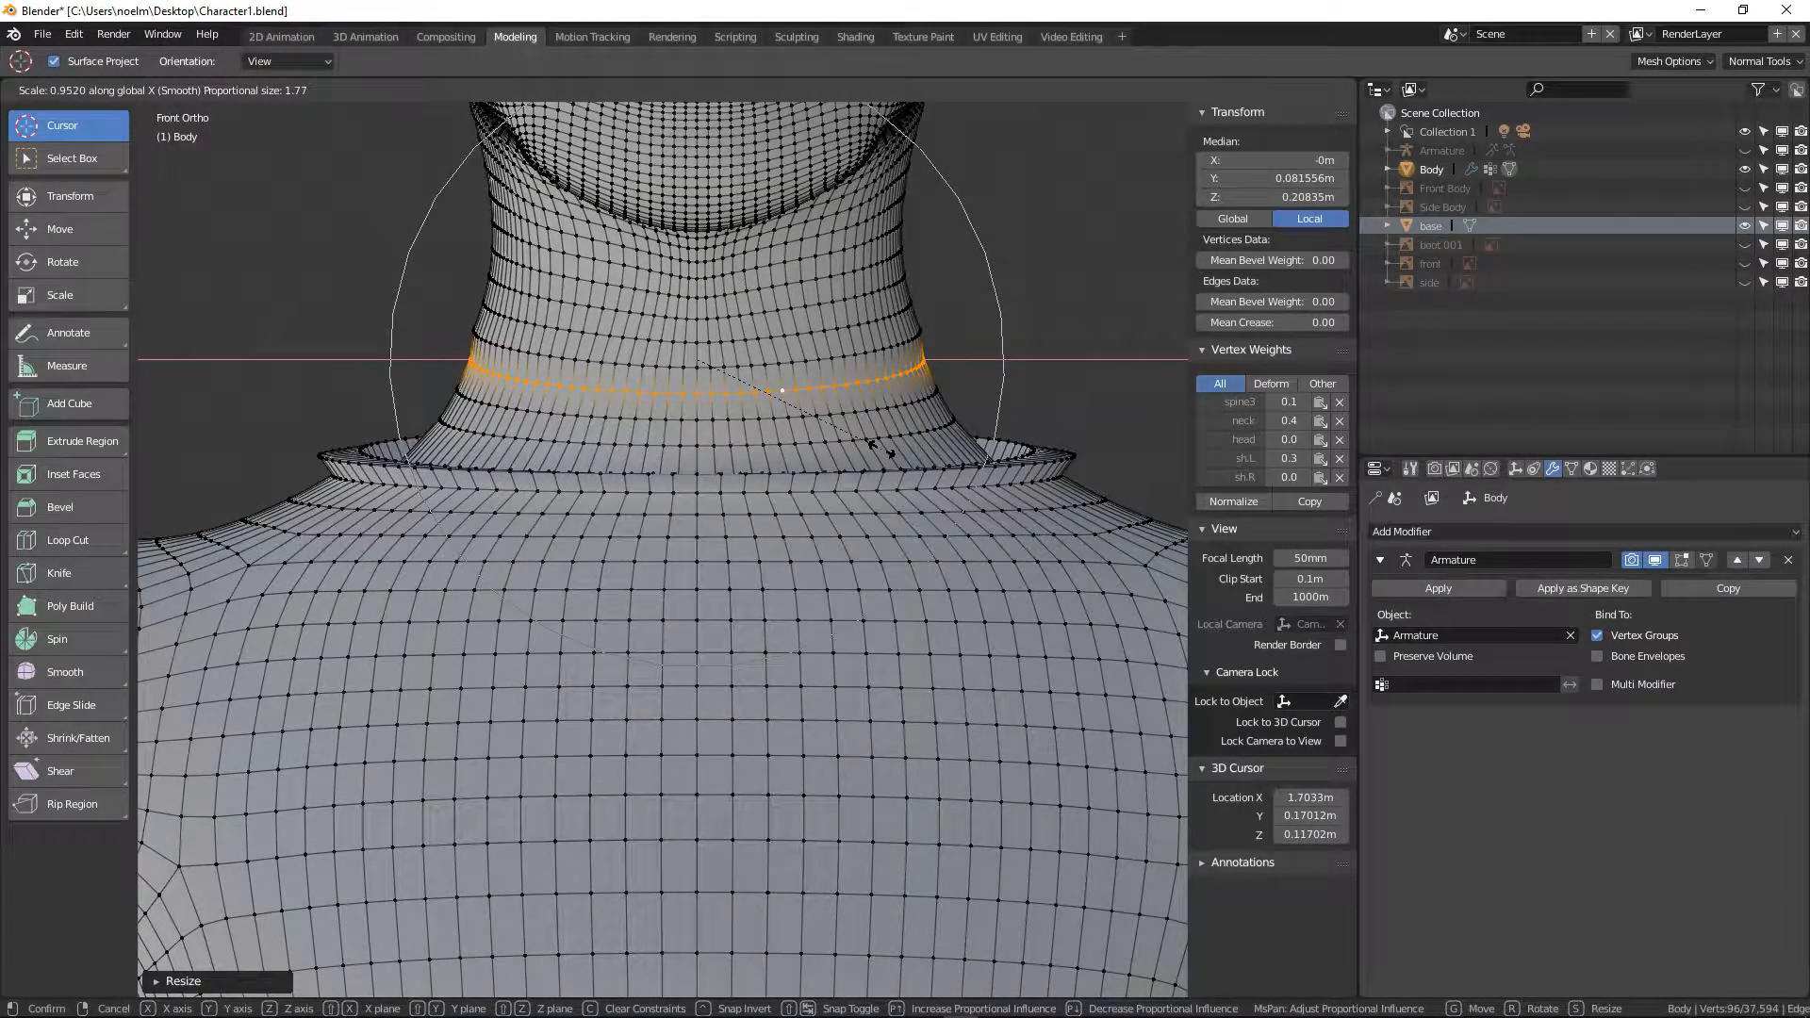
{"action": "left_click", "coordinate": [880, 448]}
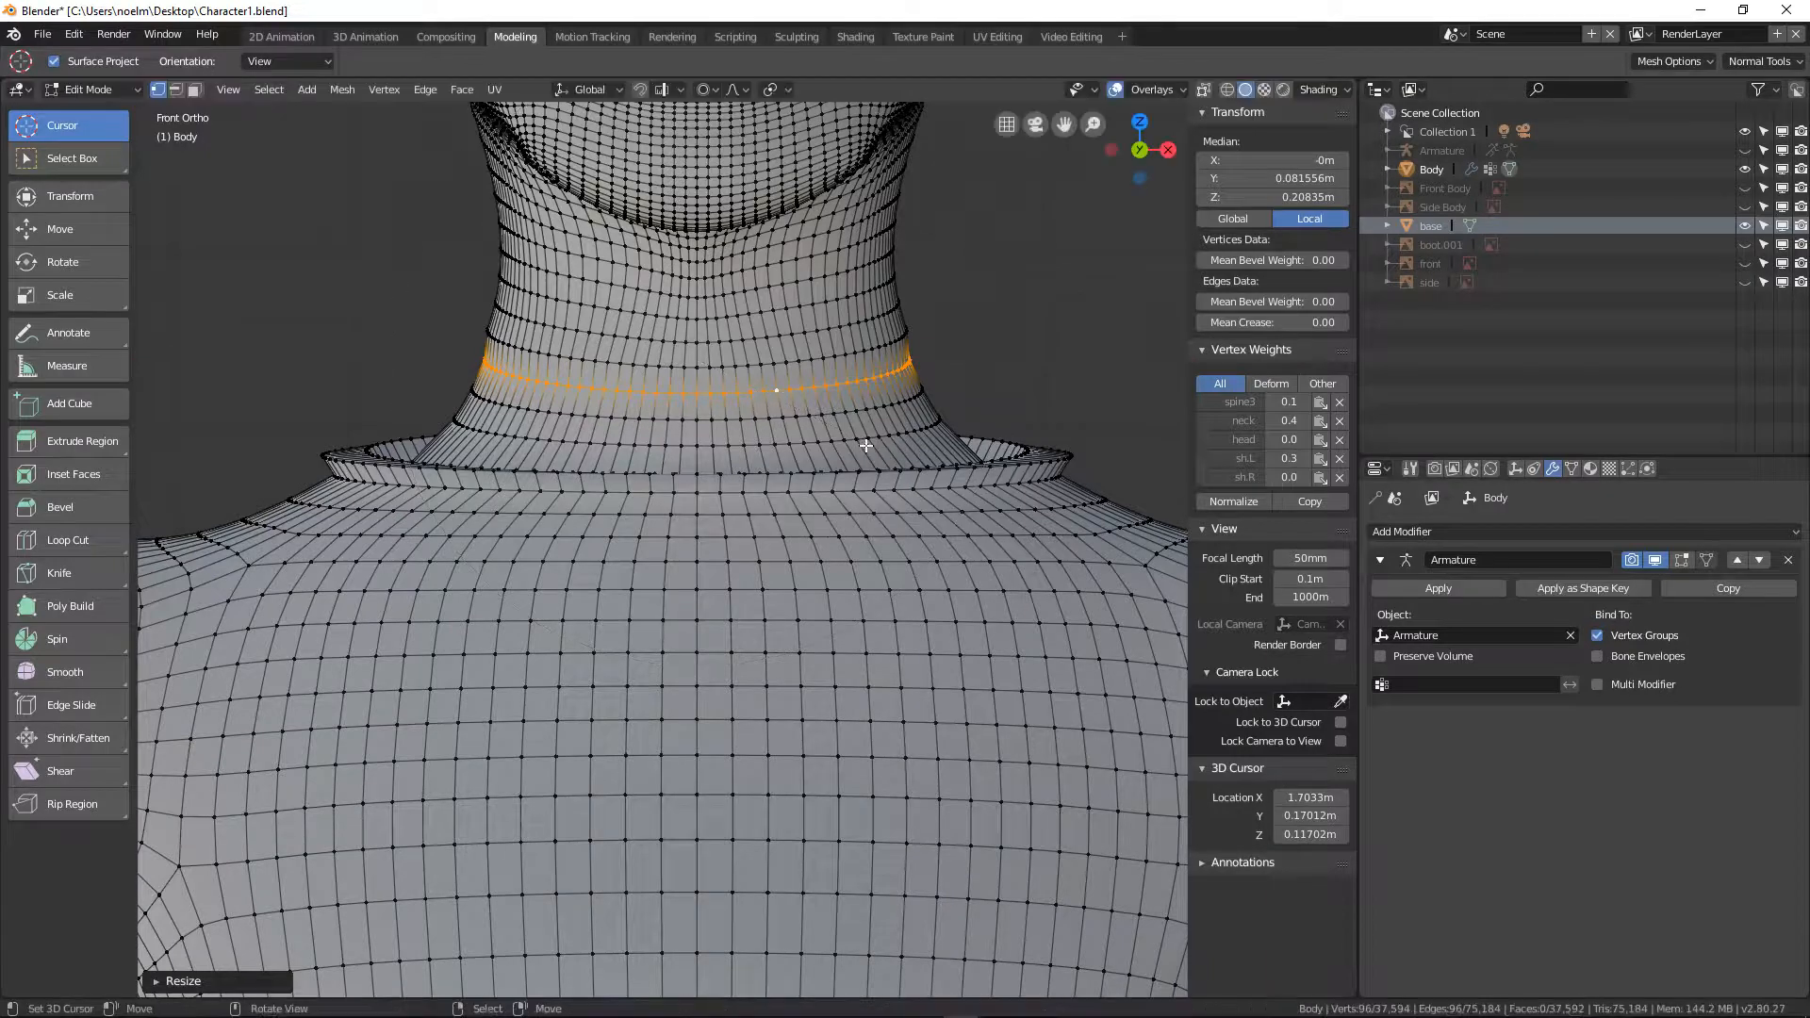
Return to Object Mode and check the clothing shapes on the whole character from the front
{"action": "scroll", "coordinate": [849, 444], "scroll_direction": "down", "scroll_amount": 5}
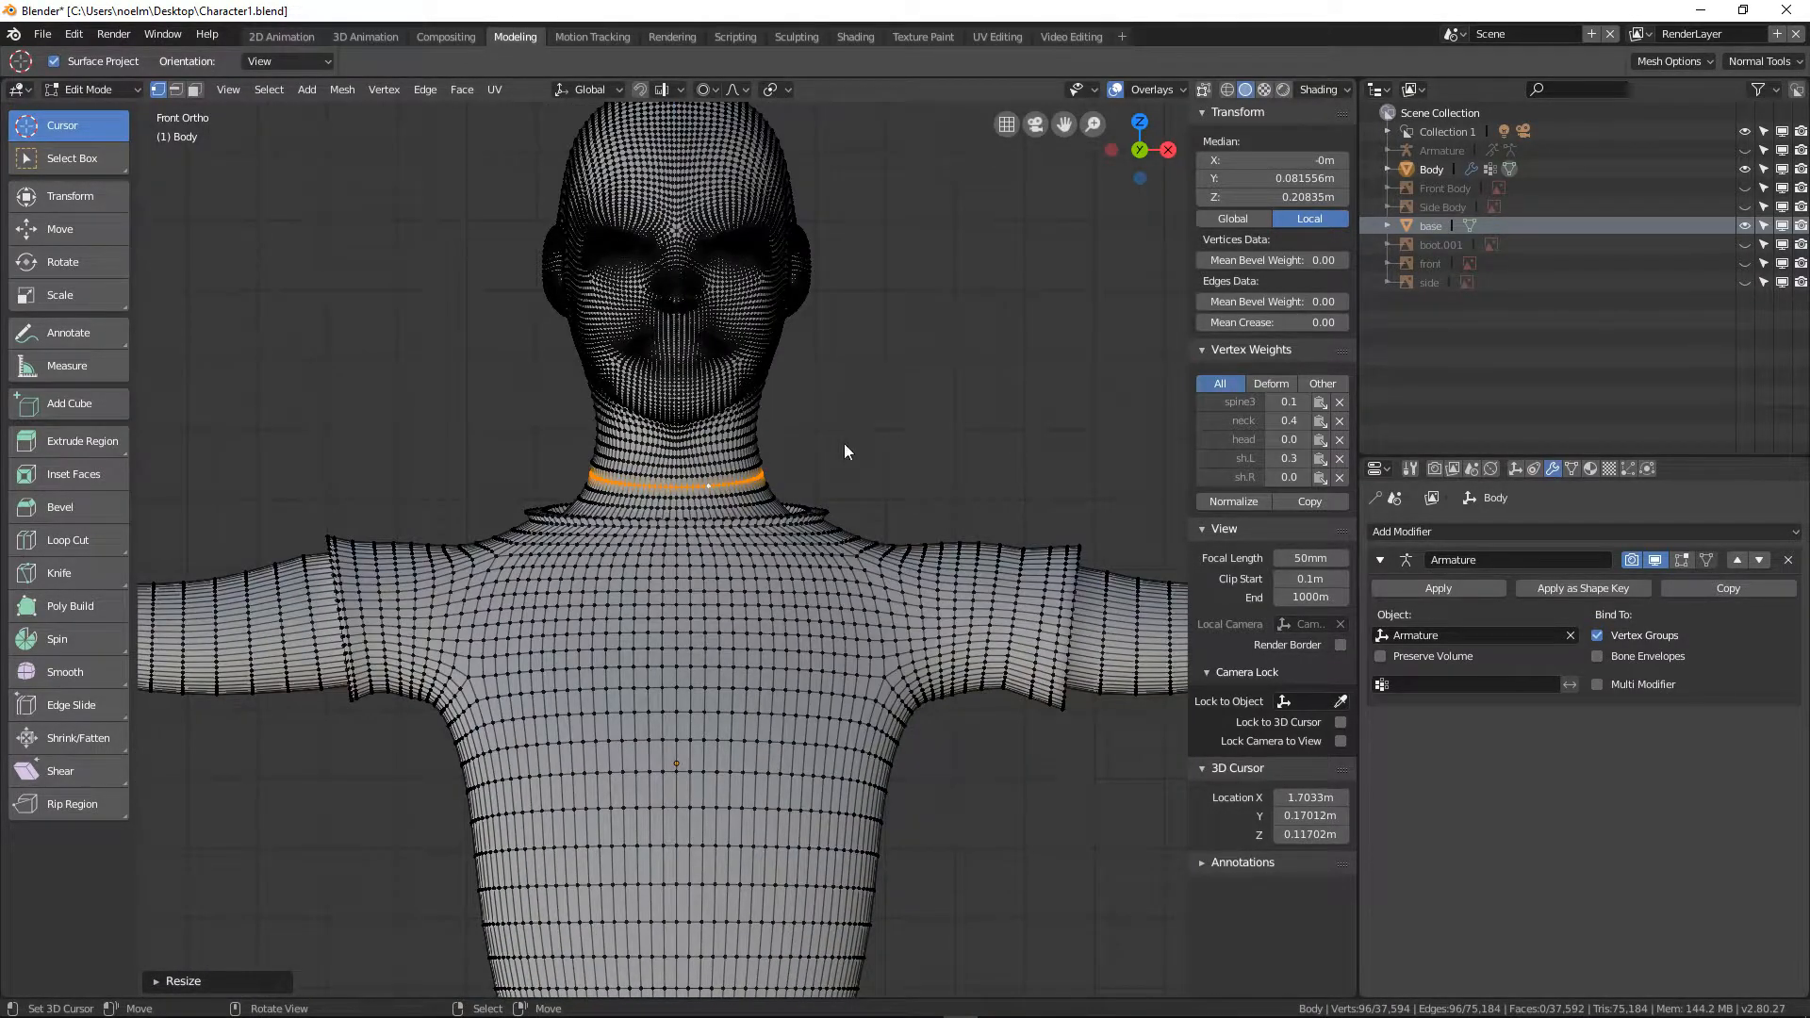
{"action": "key", "text": "Tab"}
{"action": "scroll", "coordinate": [834, 457], "scroll_direction": "down", "scroll_amount": 3}
{"action": "scroll", "coordinate": [765, 449], "scroll_direction": "up", "scroll_amount": 3}
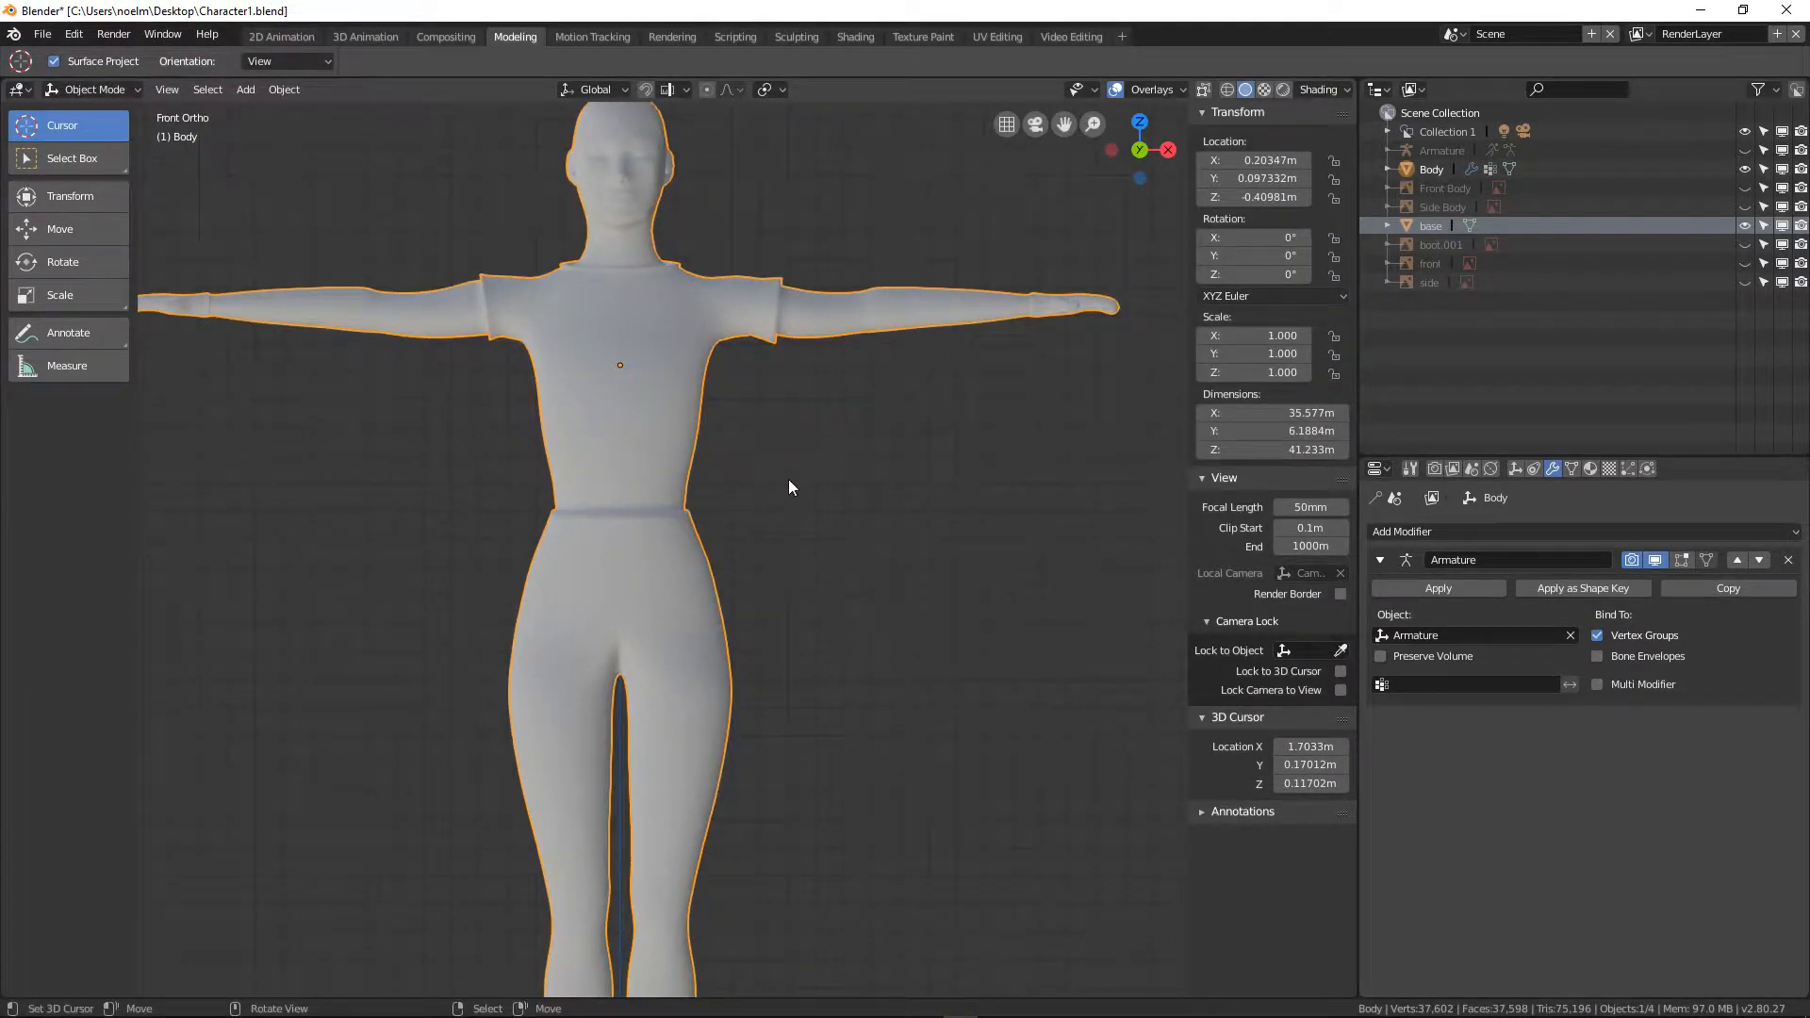
{"action": "middle_click_drag", "start_coordinate": [789, 486], "coordinate": [731, 490]}
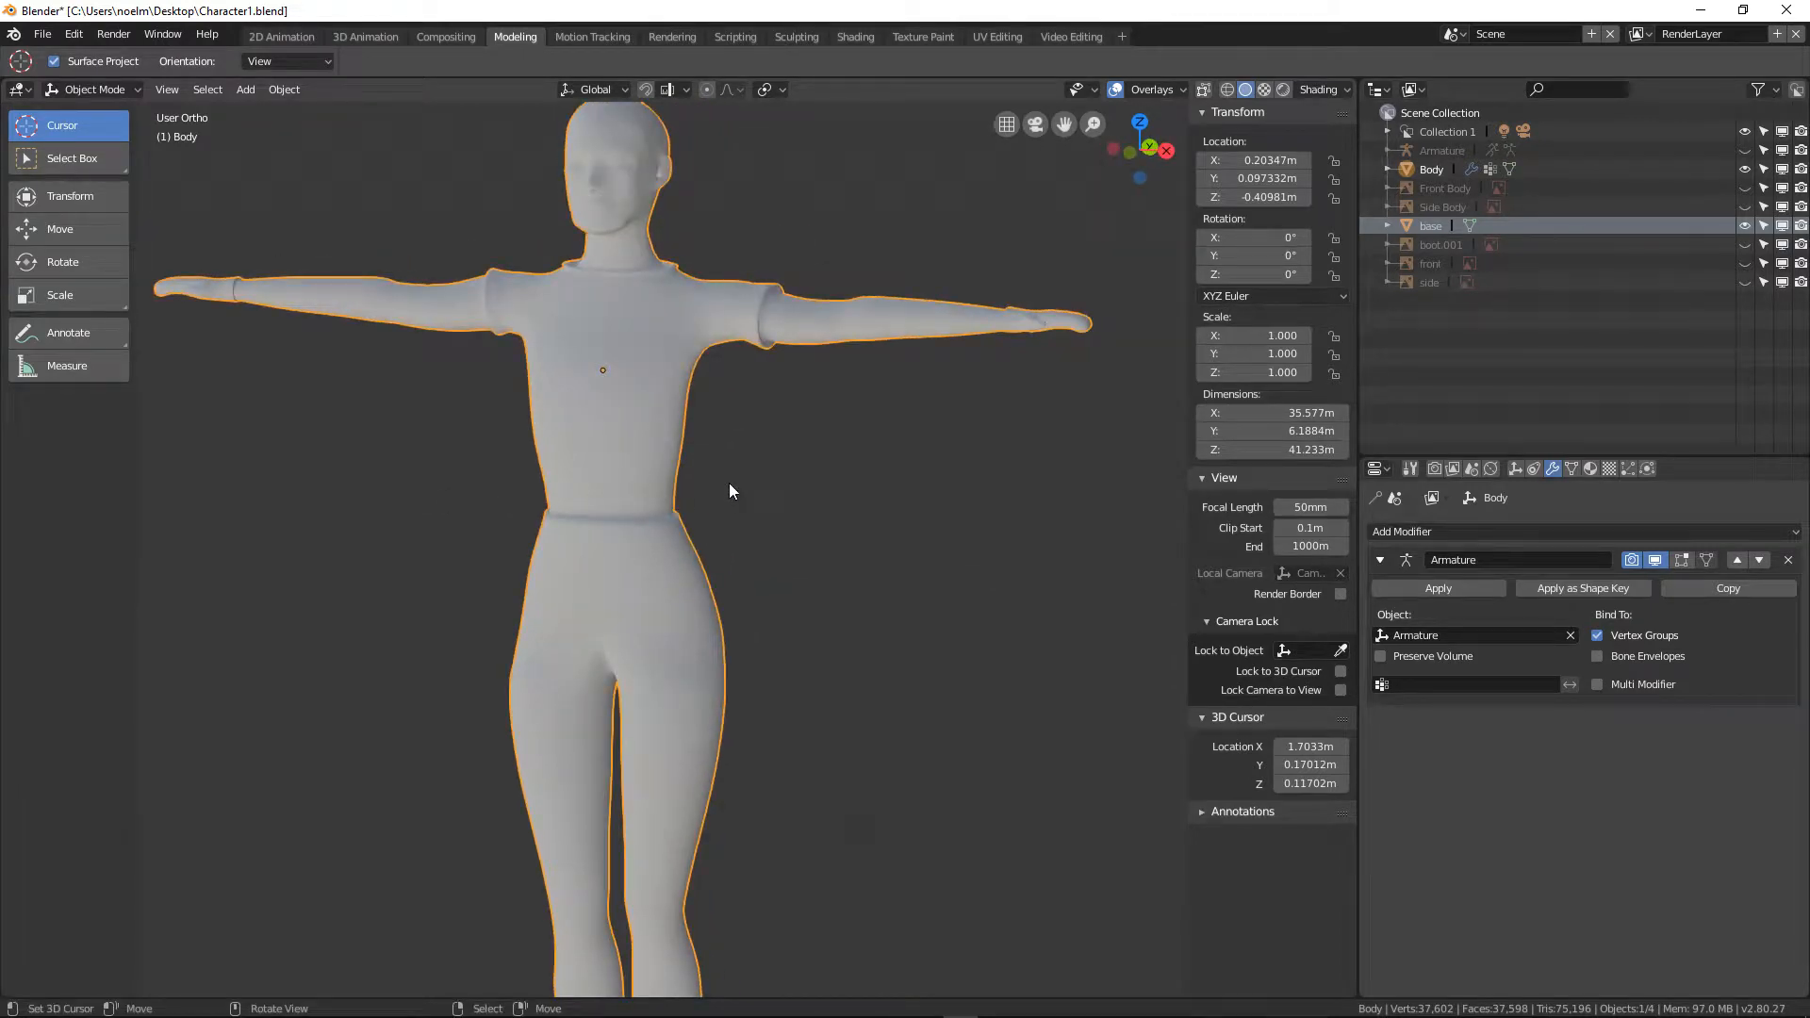
{"action": "key", "text": "KP_1"}
{"action": "scroll", "coordinate": [760, 511], "scroll_direction": "down", "scroll_amount": 4}
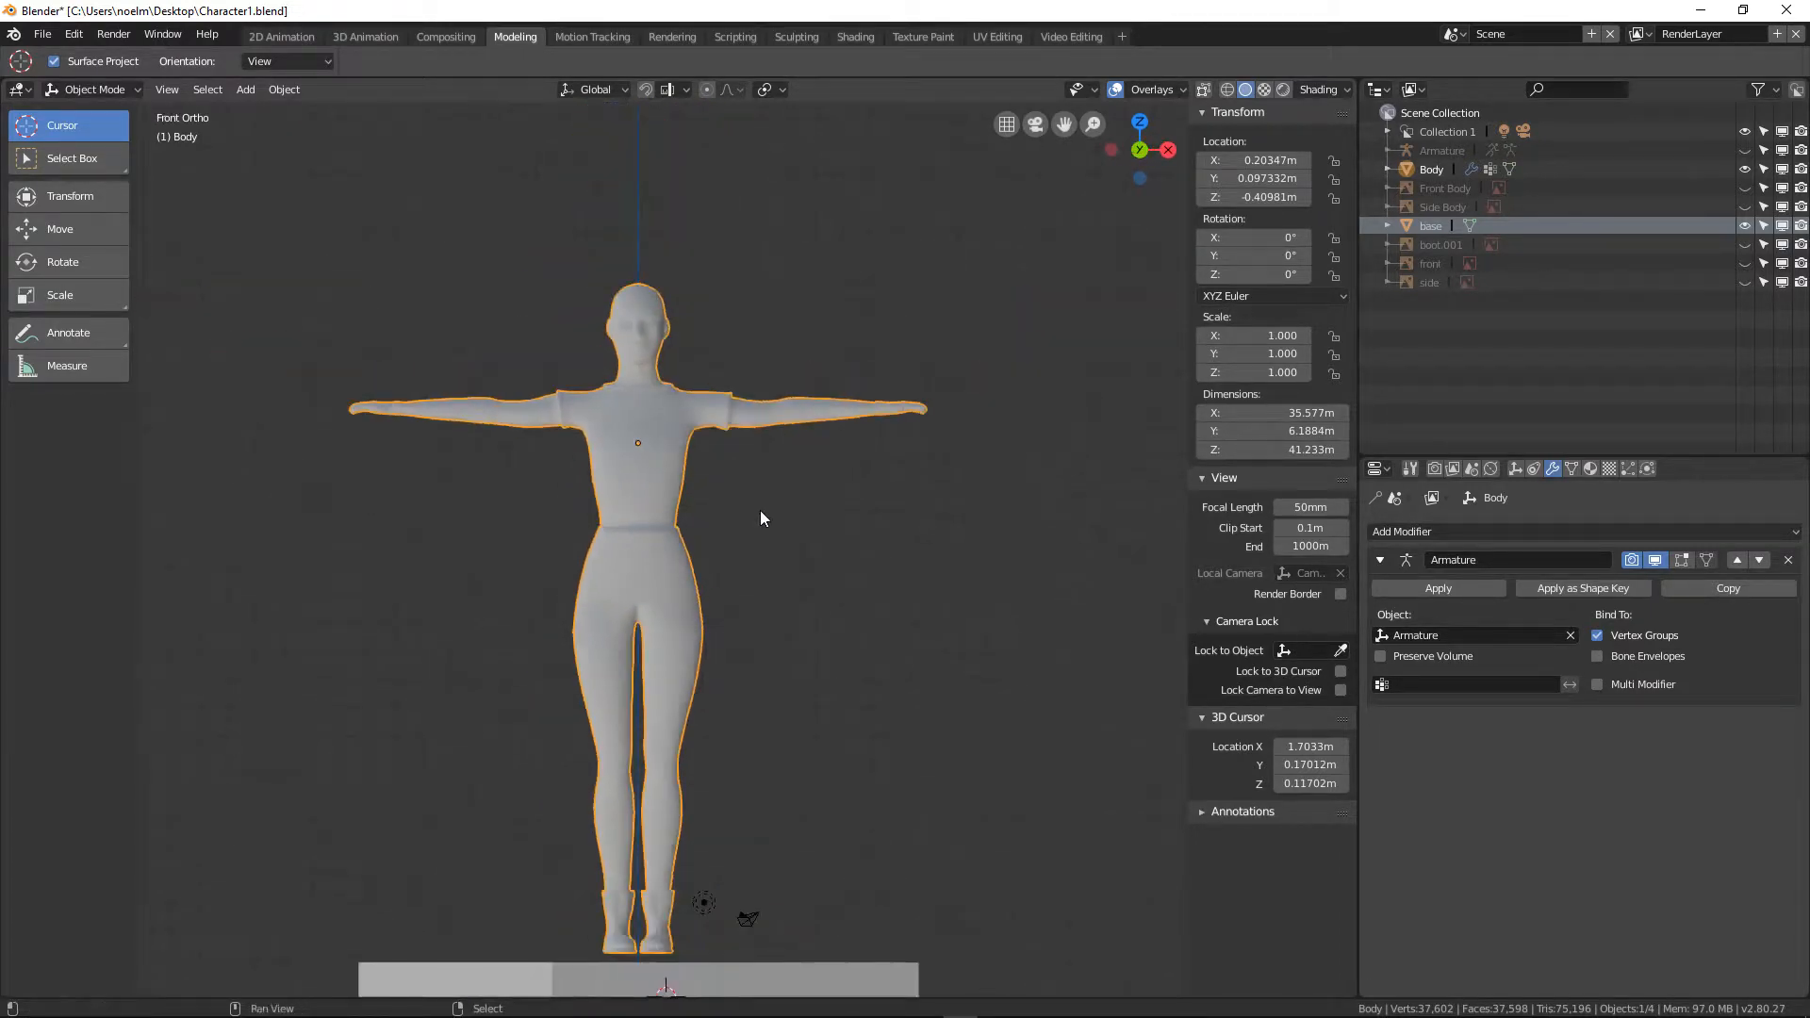
{"action": "scroll", "coordinate": [771, 471], "scroll_direction": "up", "scroll_amount": 1}
{"action": "middle_click_drag", "start_coordinate": [771, 465], "coordinate": [759, 462], "text": "shift"}
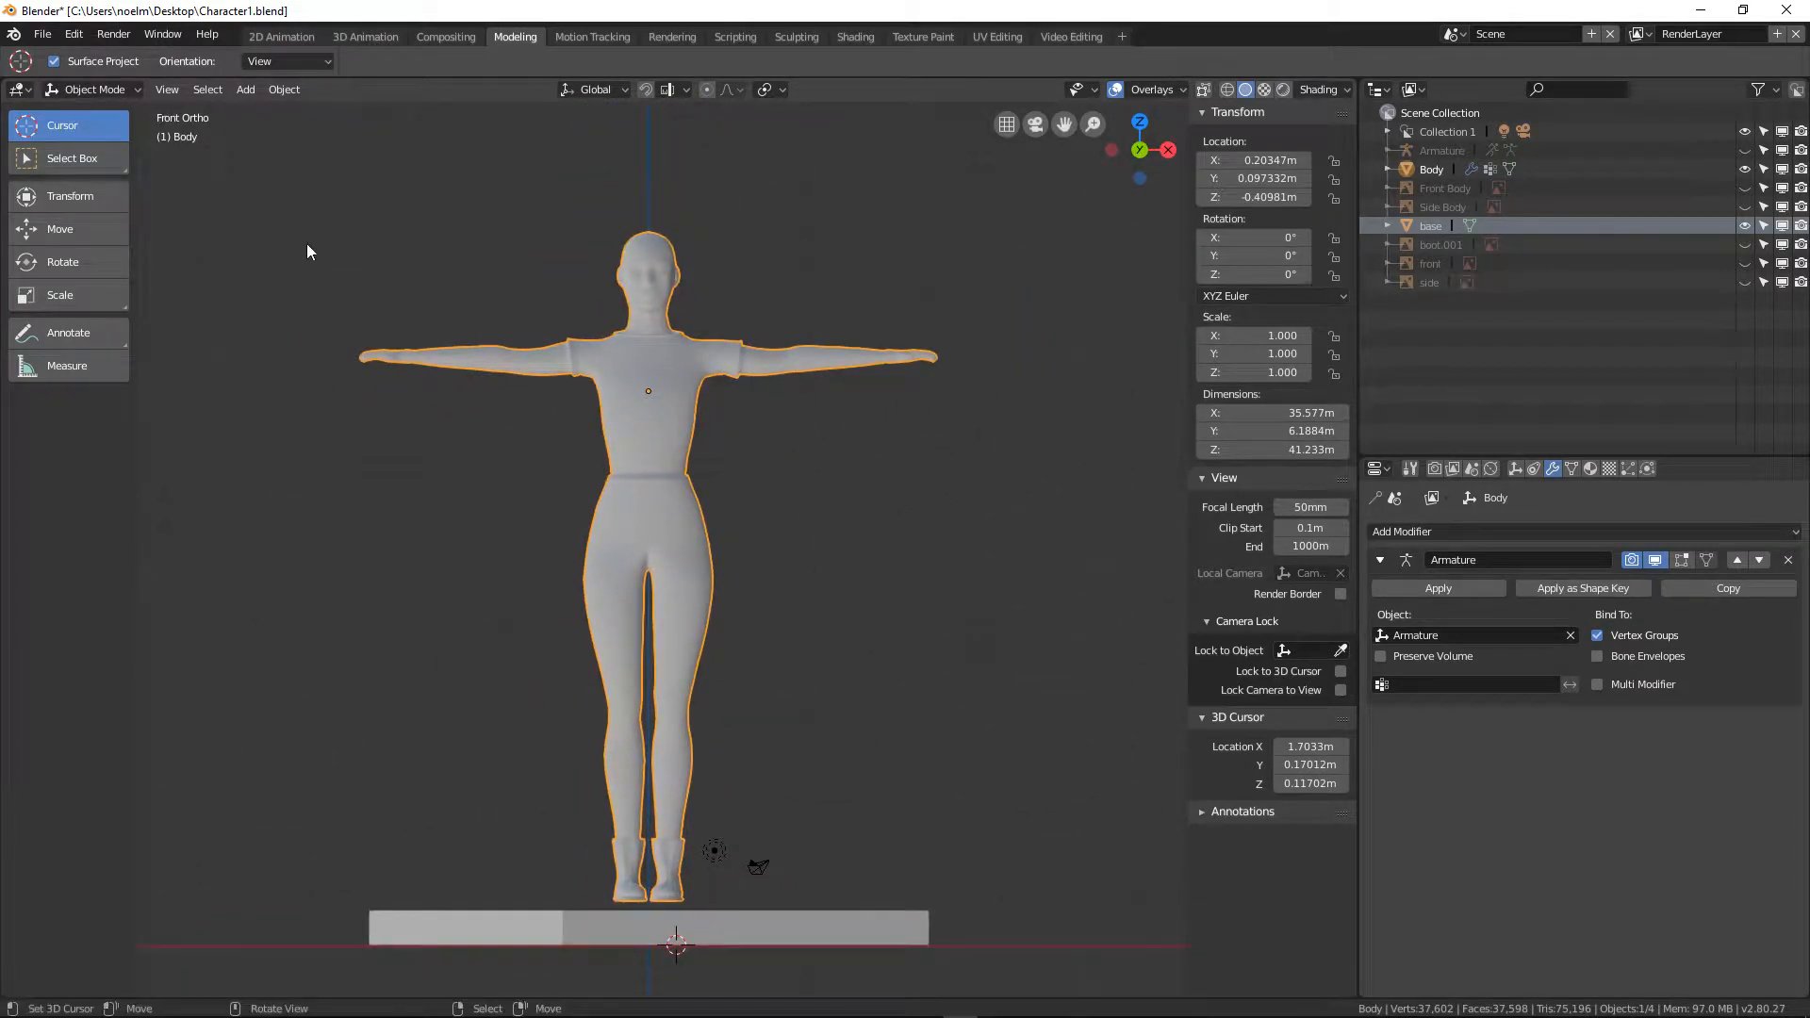
Save the character file and switch the Body mesh to Sculpt Mode
{"action": "left_click", "coordinate": [44, 38]}
{"action": "left_click", "coordinate": [77, 175]}
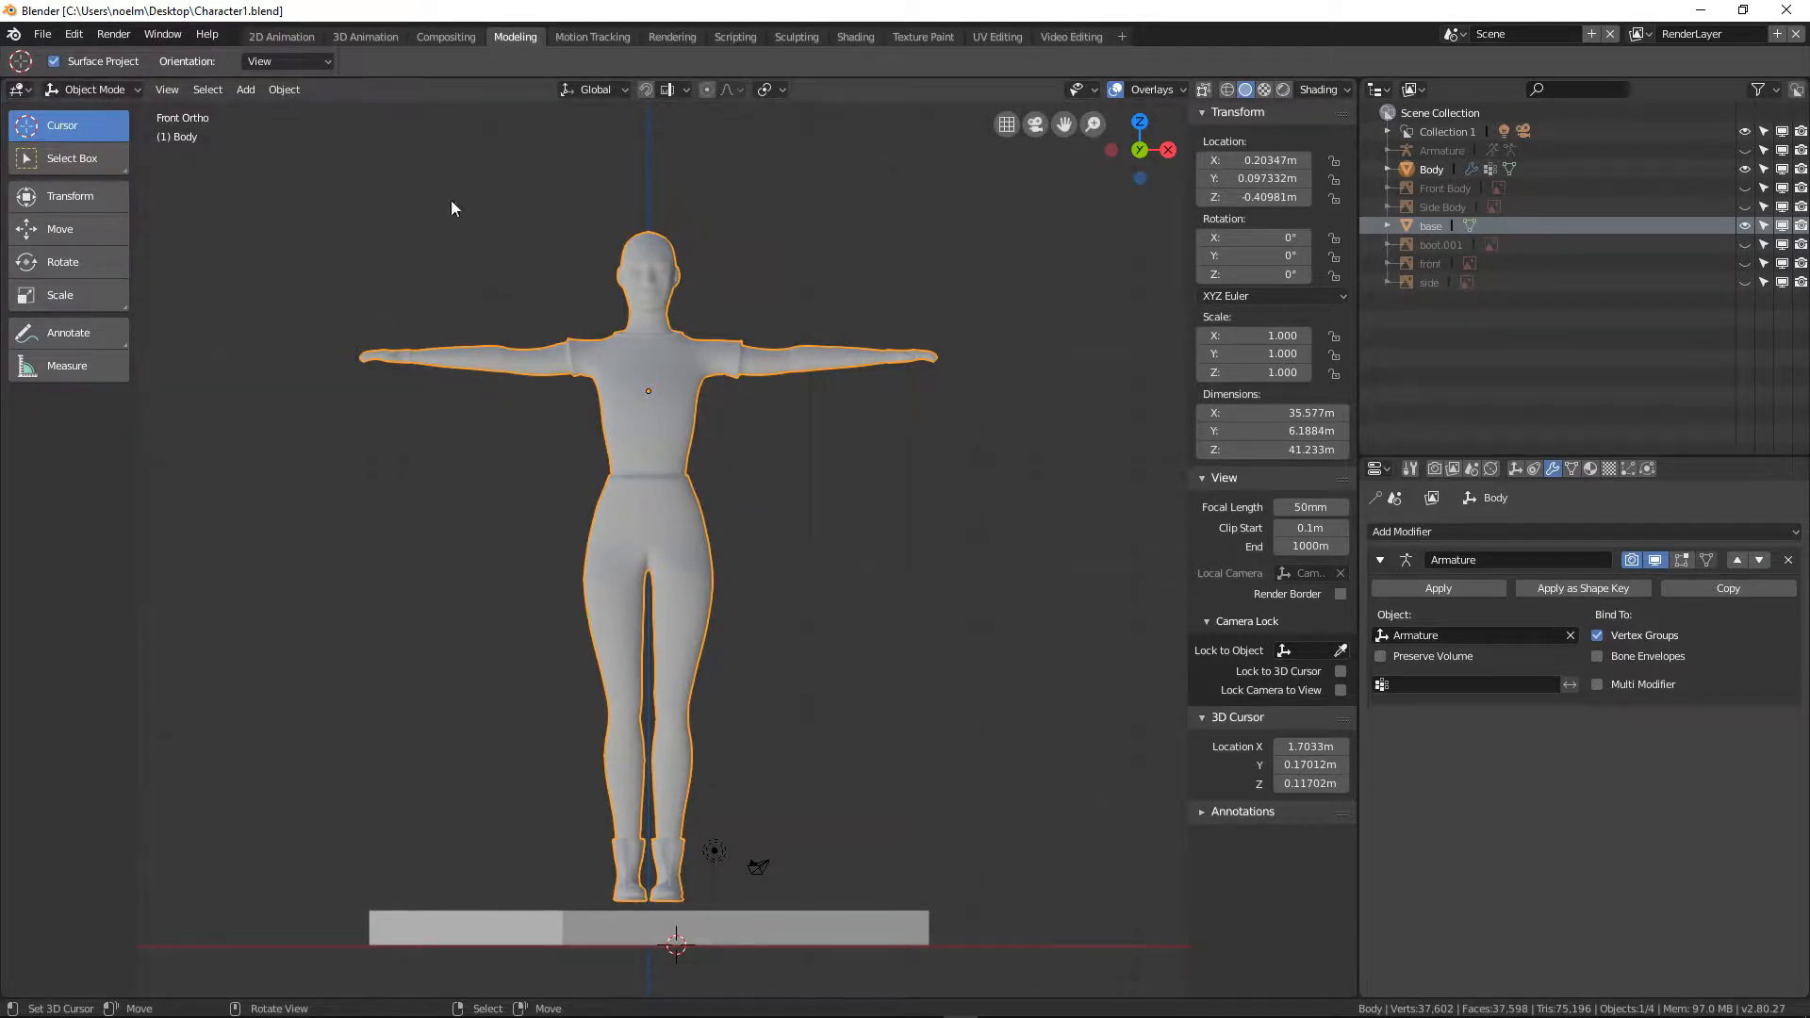
{"action": "left_click", "coordinate": [107, 90]}
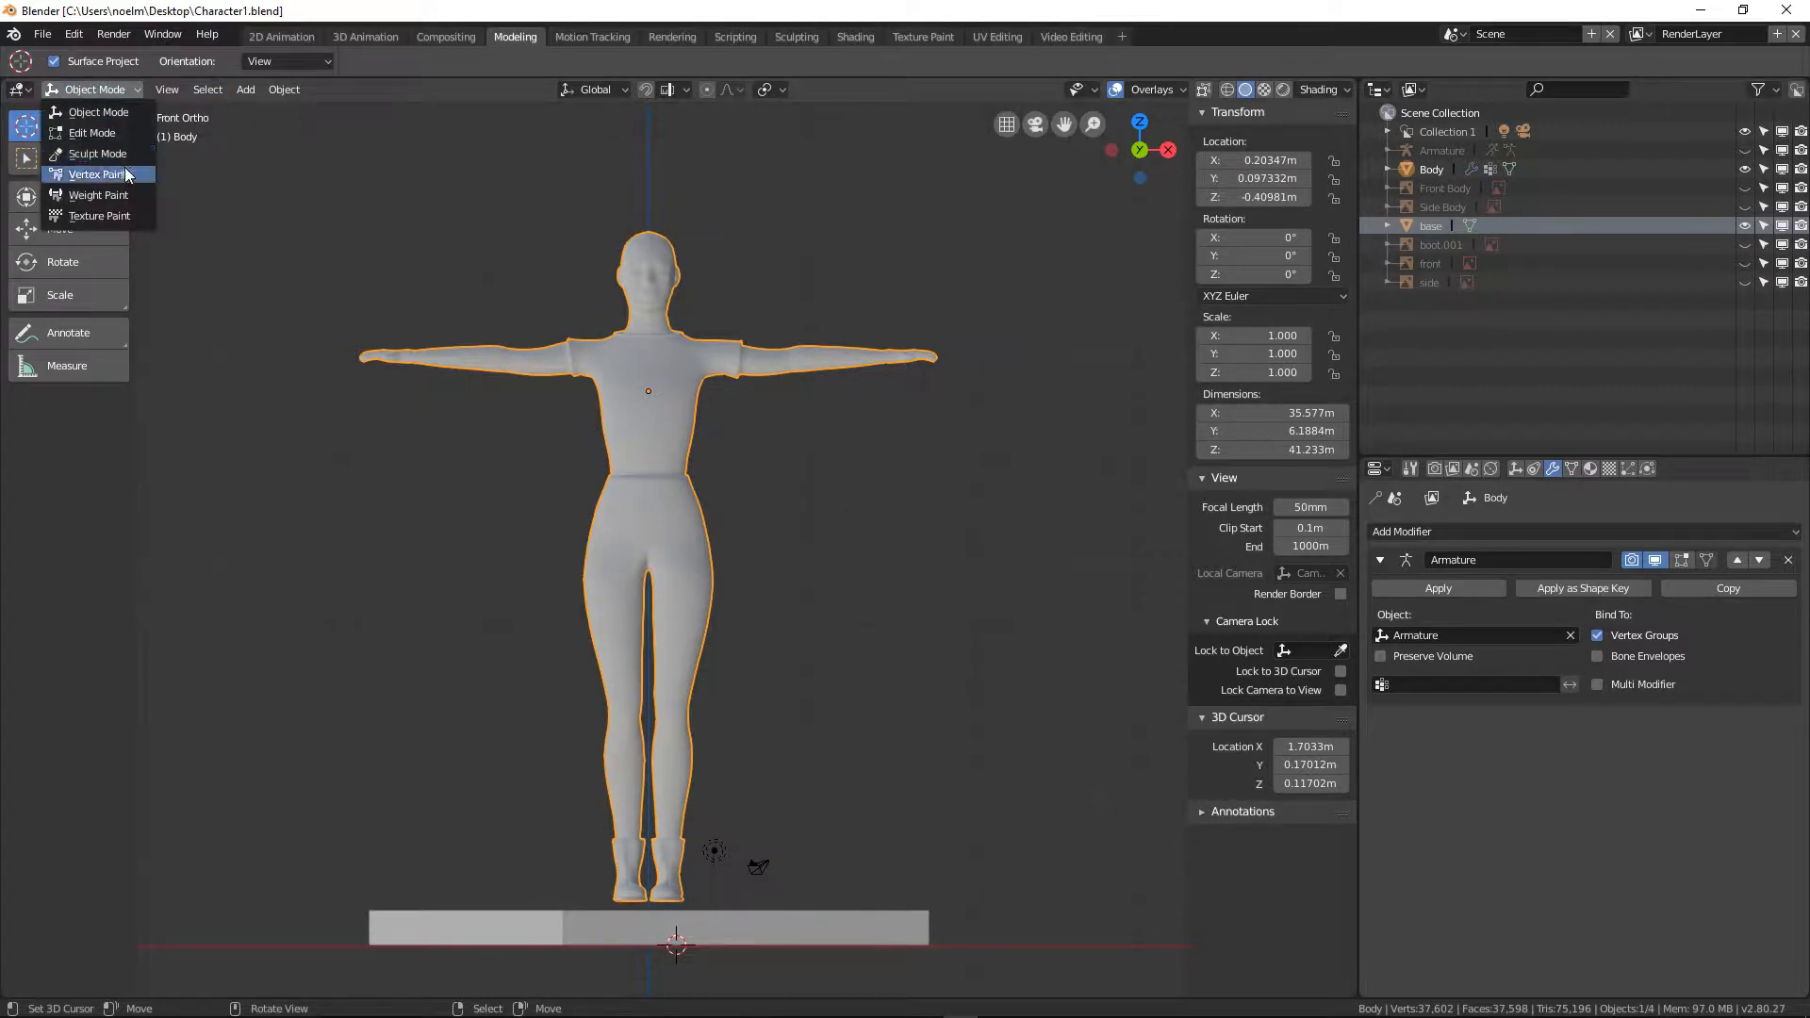
{"action": "left_click", "coordinate": [98, 153]}
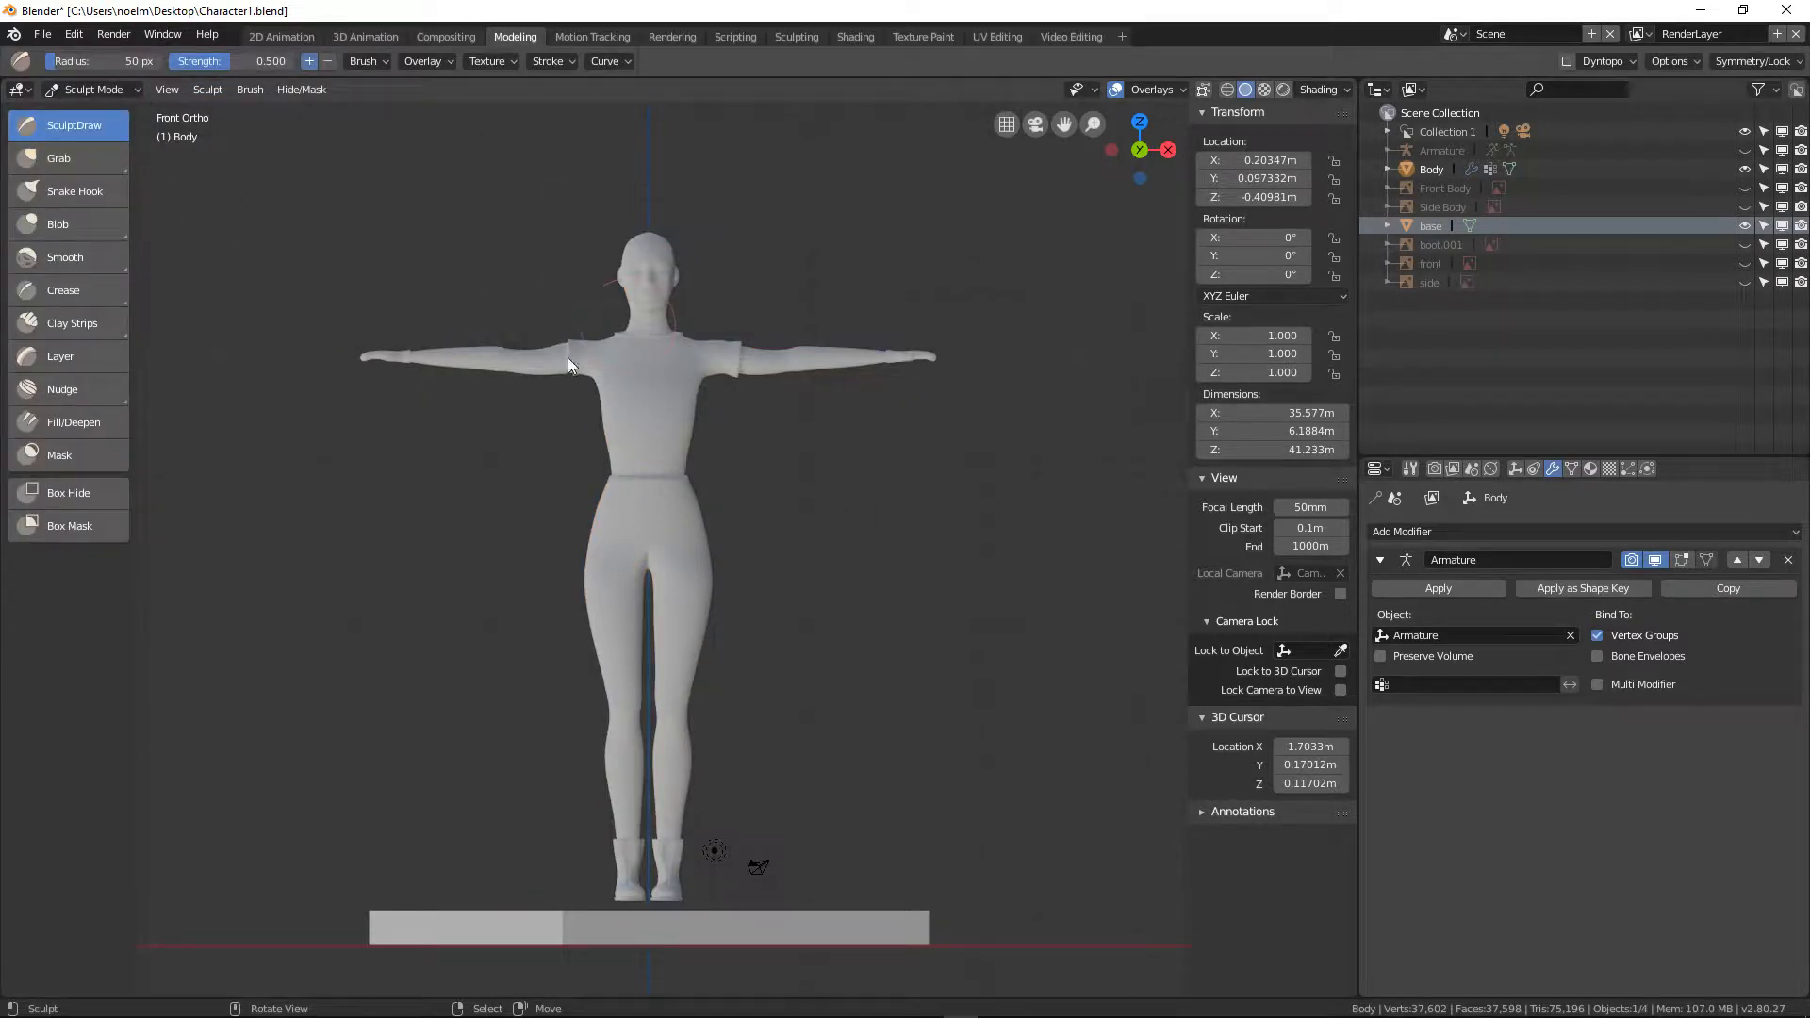
Examine the shirt's collar, sleeves and chest and the head from several angles
{"action": "scroll", "coordinate": [568, 360], "scroll_direction": "up", "scroll_amount": 4}
{"action": "mouse_move", "coordinate": [589, 344]}
{"action": "middle_mouse_down"}
{"action": "mouse_move", "coordinate": [607, 353]}
{"action": "mouse_move", "coordinate": [488, 387]}
{"action": "mouse_move", "coordinate": [545, 441]}
{"action": "middle_mouse_up"}
{"action": "middle_click_drag", "start_coordinate": [630, 382], "coordinate": [607, 490], "text": "shift"}
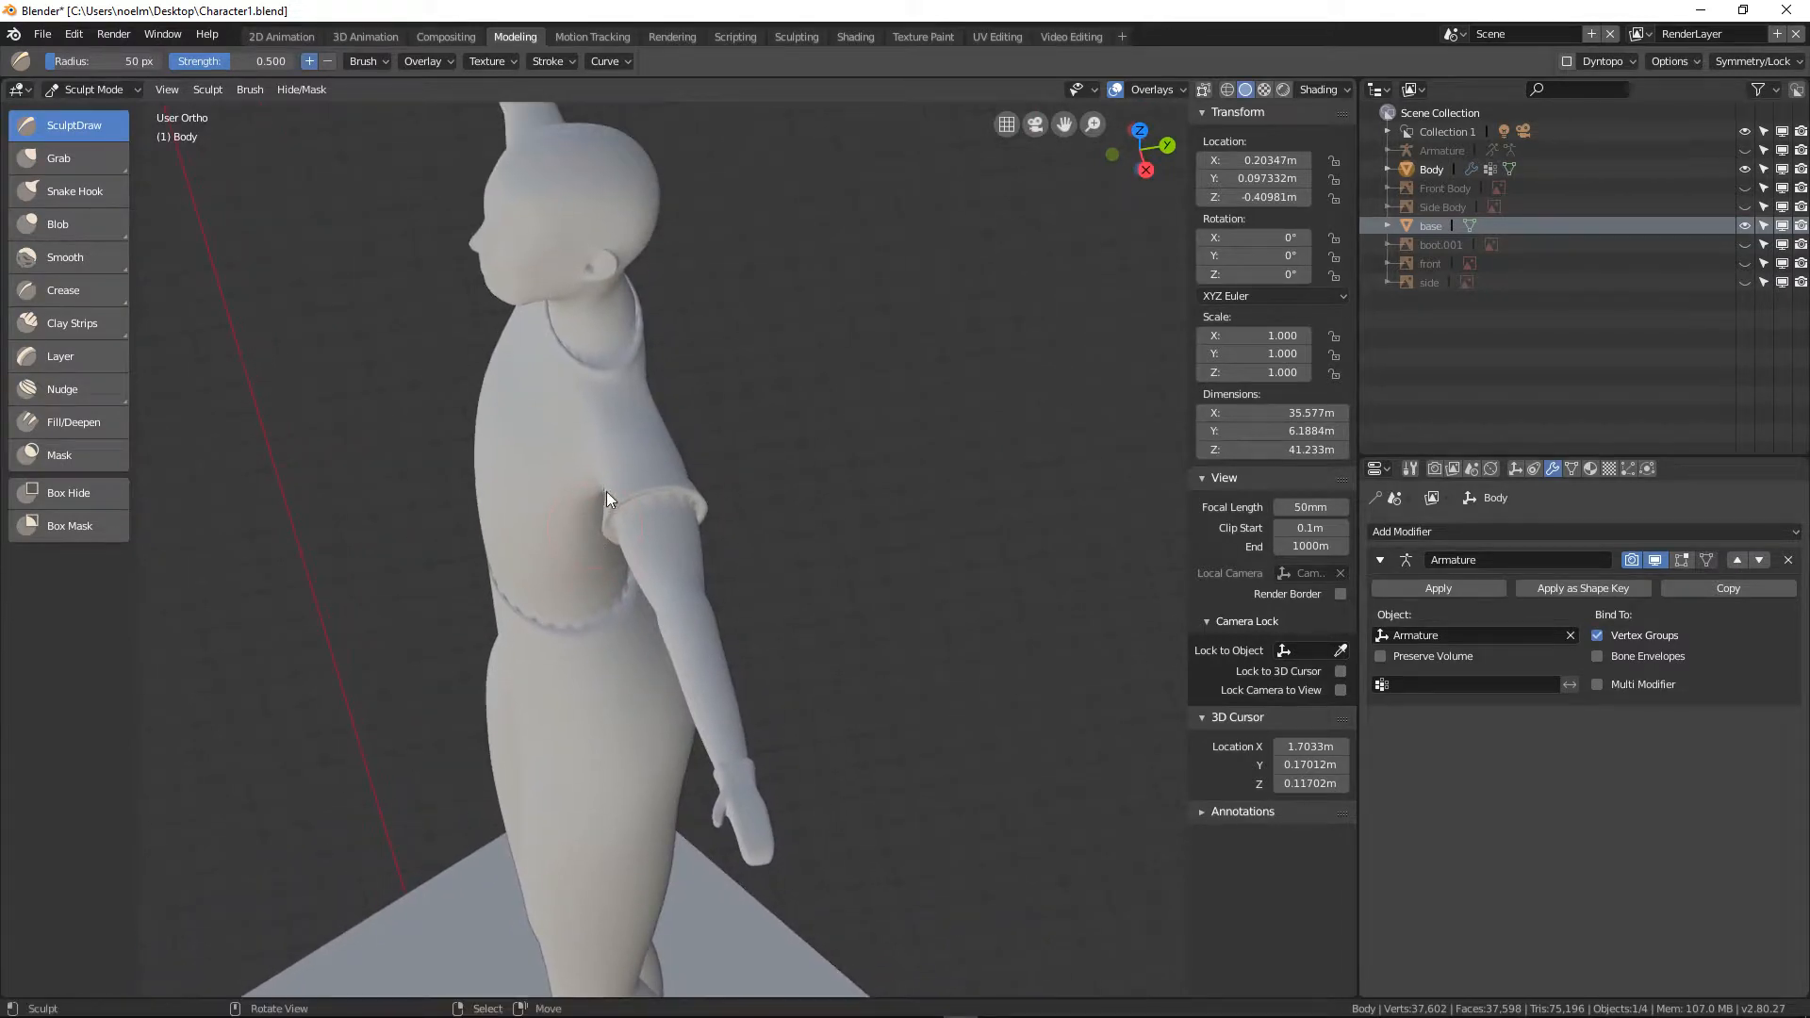
{"action": "scroll", "coordinate": [603, 486], "scroll_direction": "up", "scroll_amount": 4}
{"action": "middle_click_drag", "start_coordinate": [524, 418], "coordinate": [591, 460]}
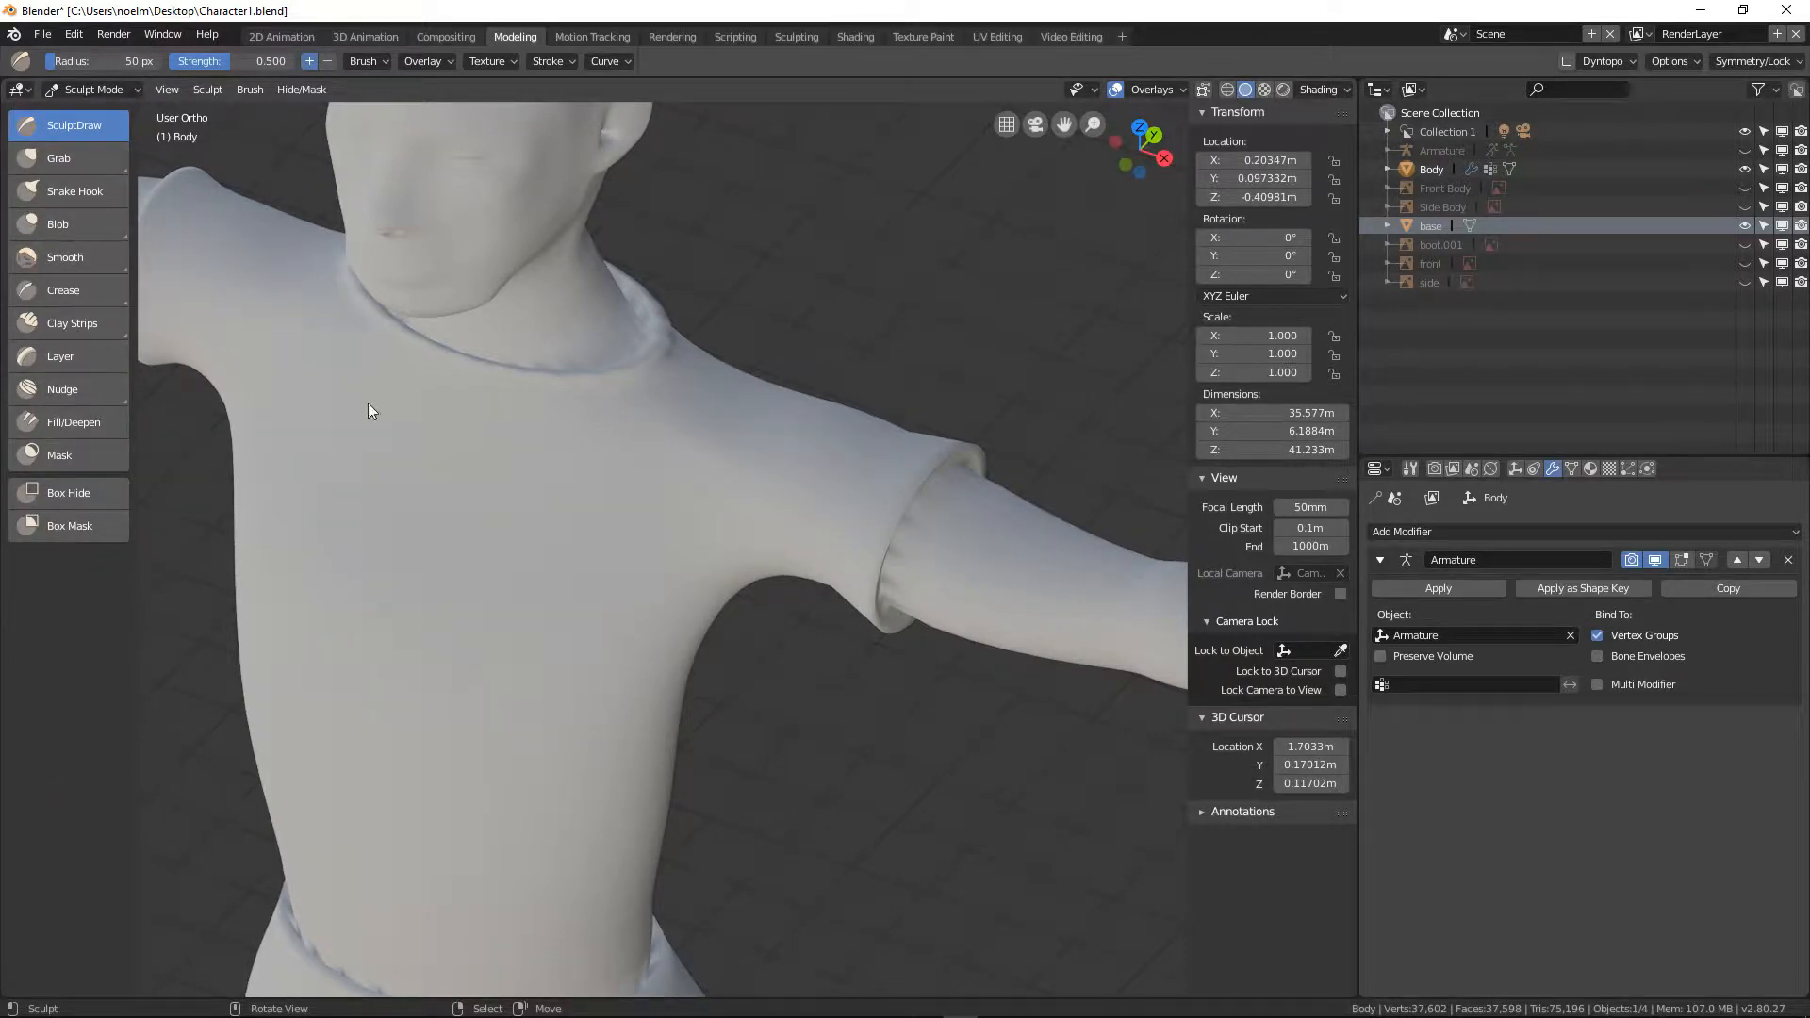
{"action": "middle_click_drag", "start_coordinate": [754, 517], "coordinate": [794, 607]}
{"action": "middle_click_drag", "start_coordinate": [794, 608], "coordinate": [789, 536]}
{"action": "mouse_move", "coordinate": [797, 458]}
{"action": "middle_mouse_down", "text": "shift"}
{"action": "mouse_move", "coordinate": [760, 563]}
{"action": "mouse_move", "coordinate": [774, 966]}
{"action": "middle_mouse_up", "text": "shift"}
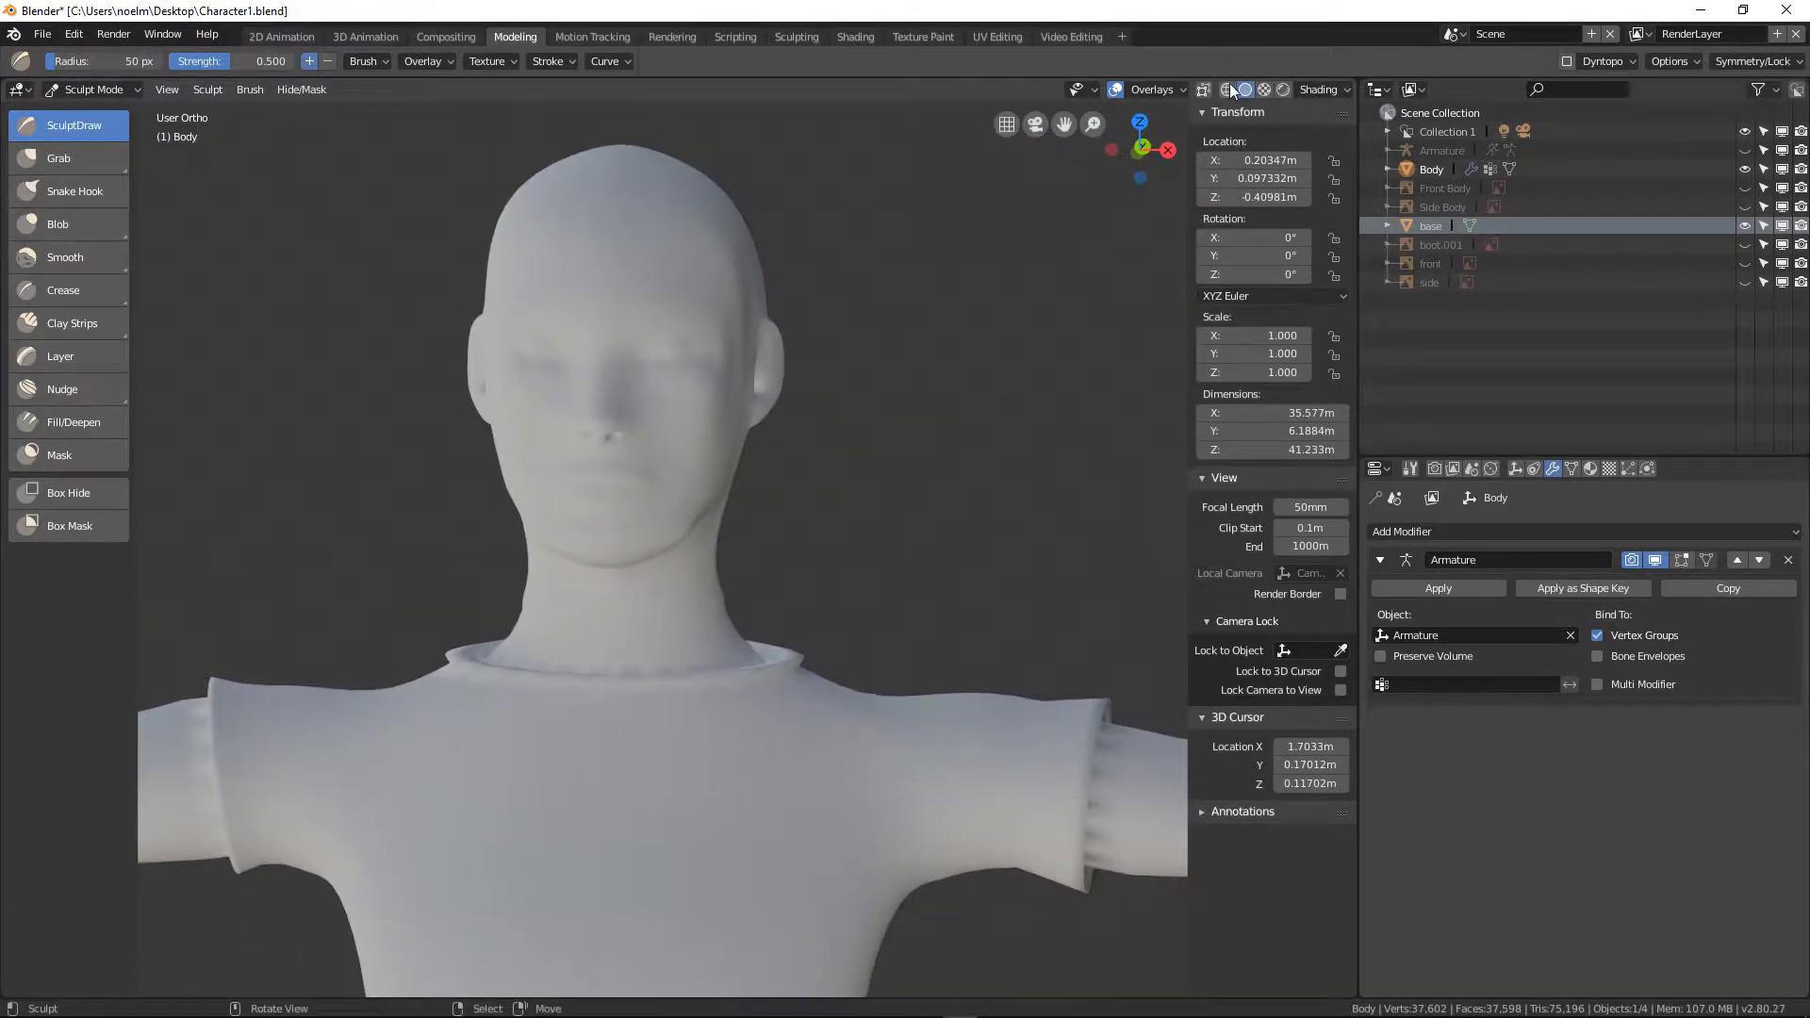
Switch the solid viewport lighting to MatCap and choose the reddish-brown clay material
{"action": "left_click", "coordinate": [1308, 88]}
{"action": "left_click", "coordinate": [1311, 91]}
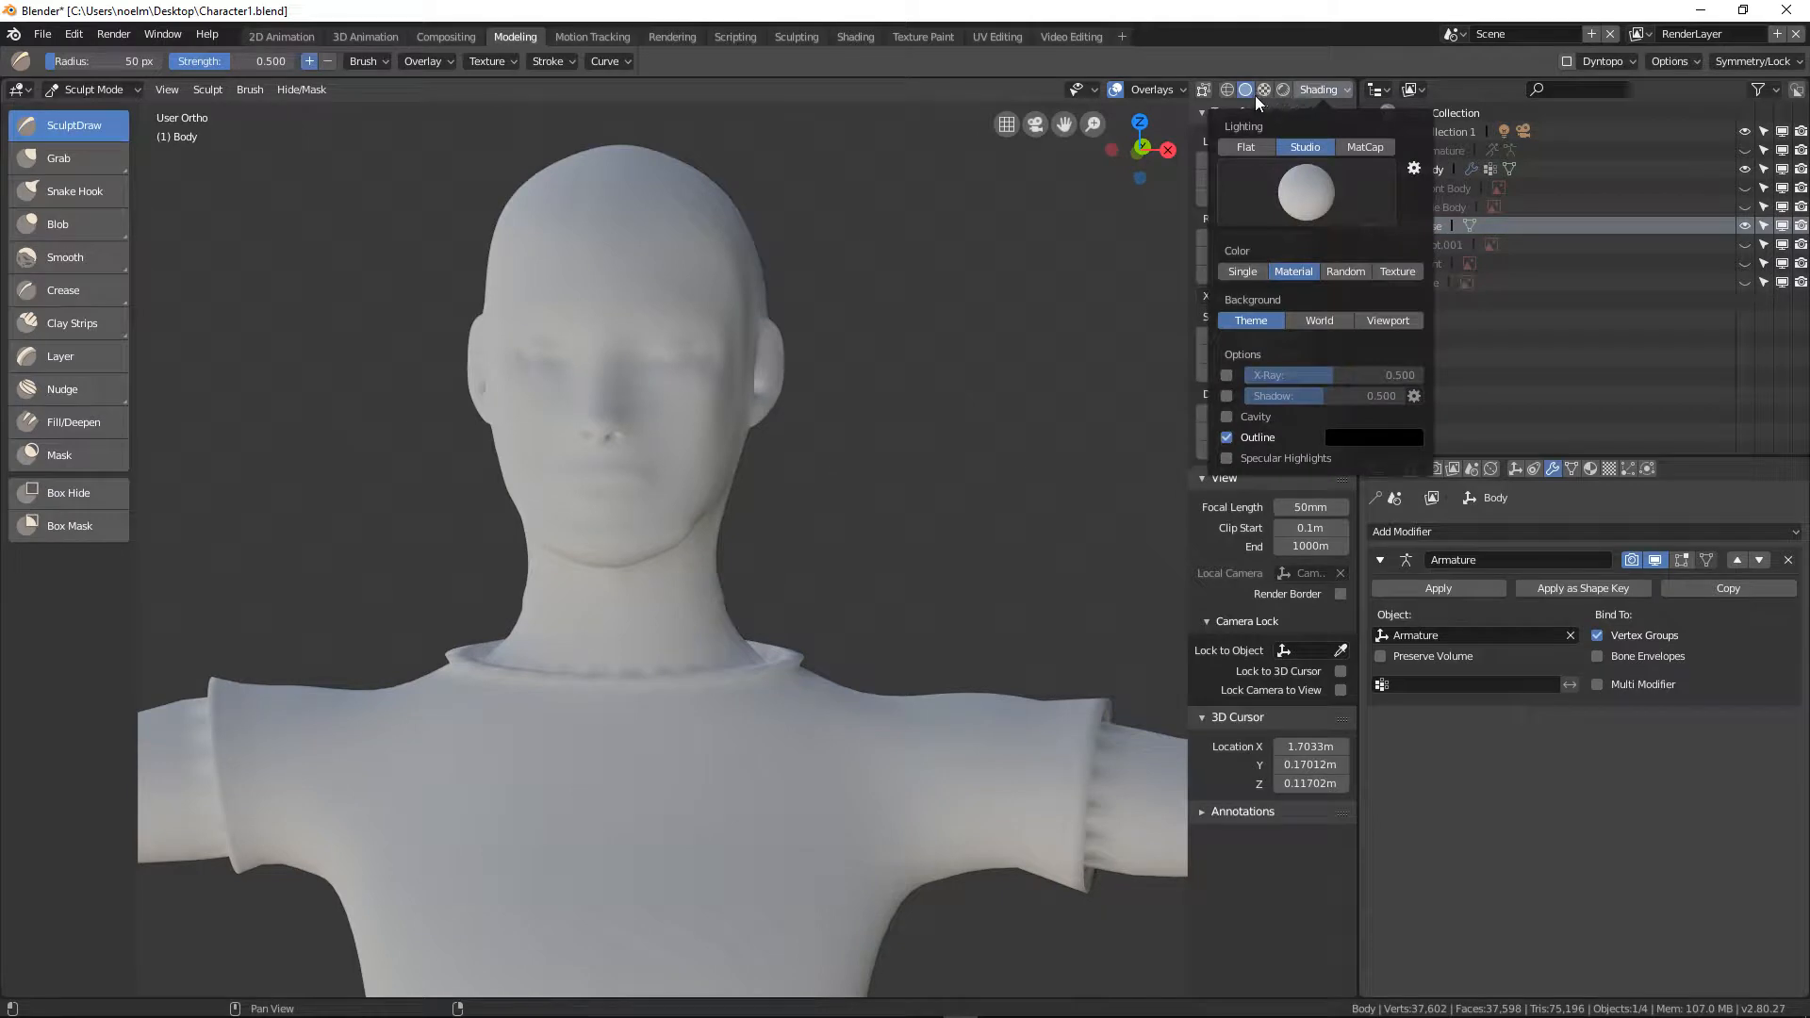
{"action": "left_click", "coordinate": [1320, 90]}
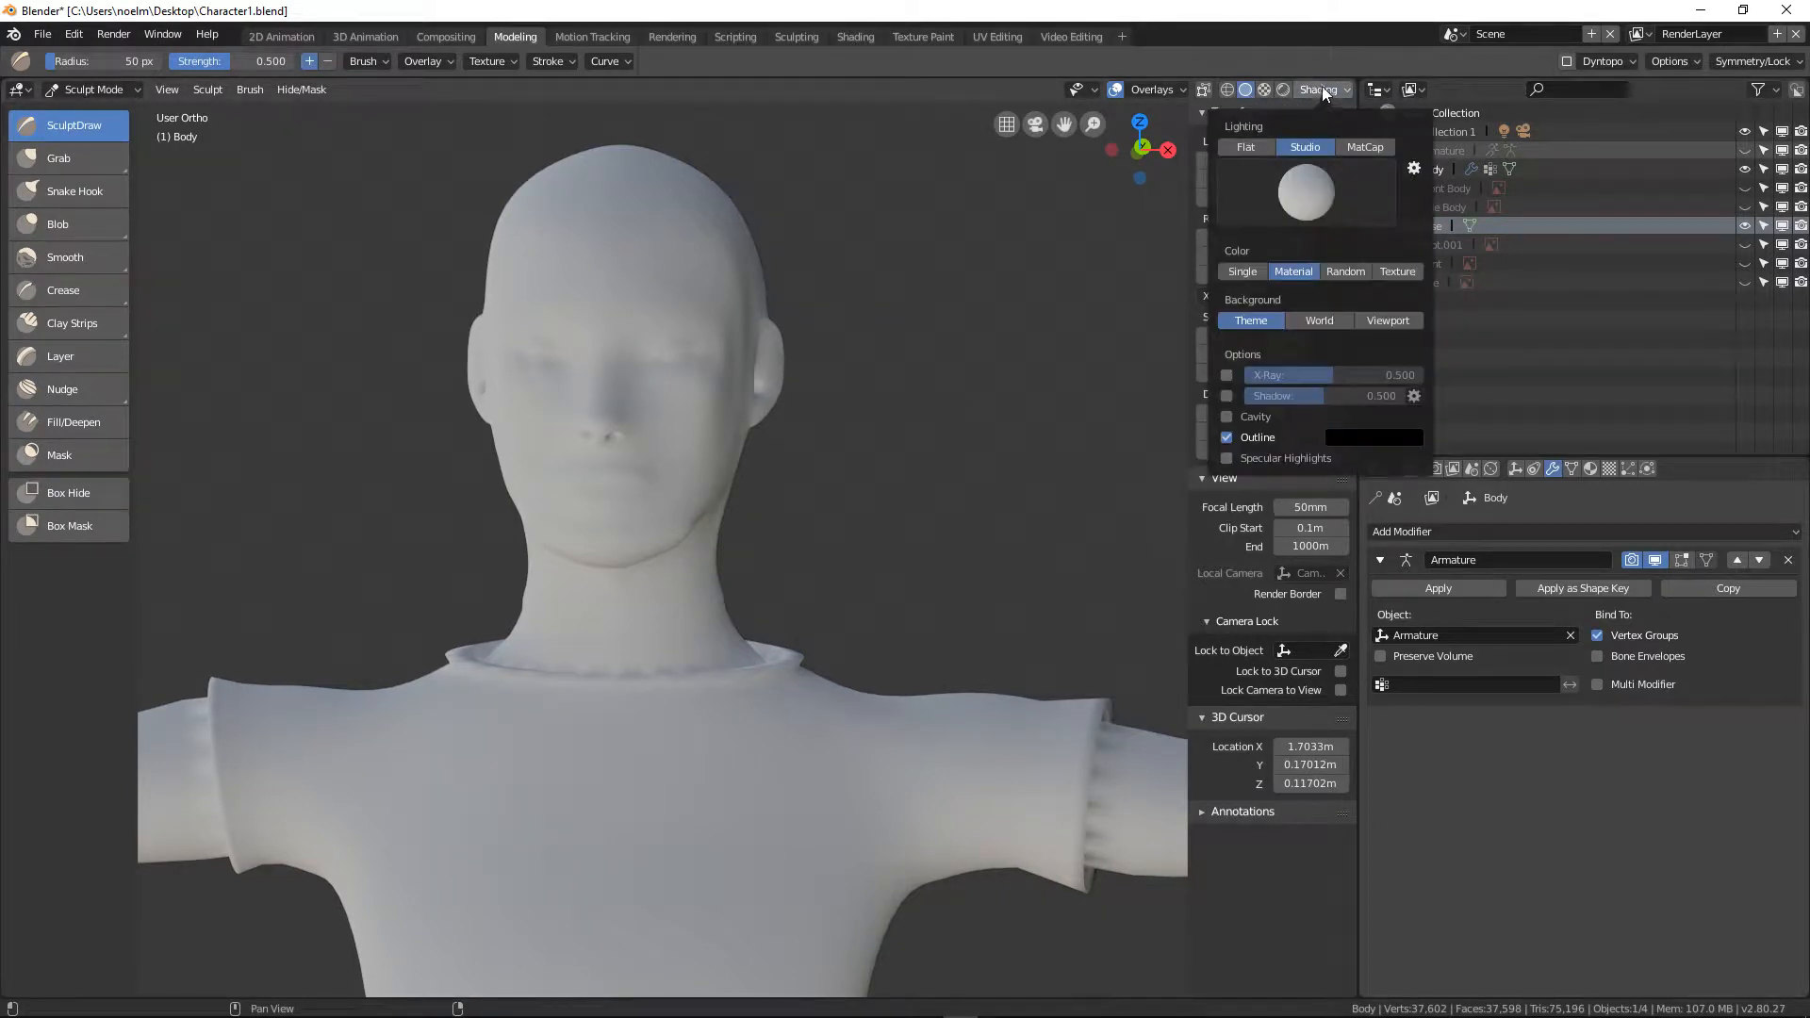
{"action": "left_click", "coordinate": [1367, 149]}
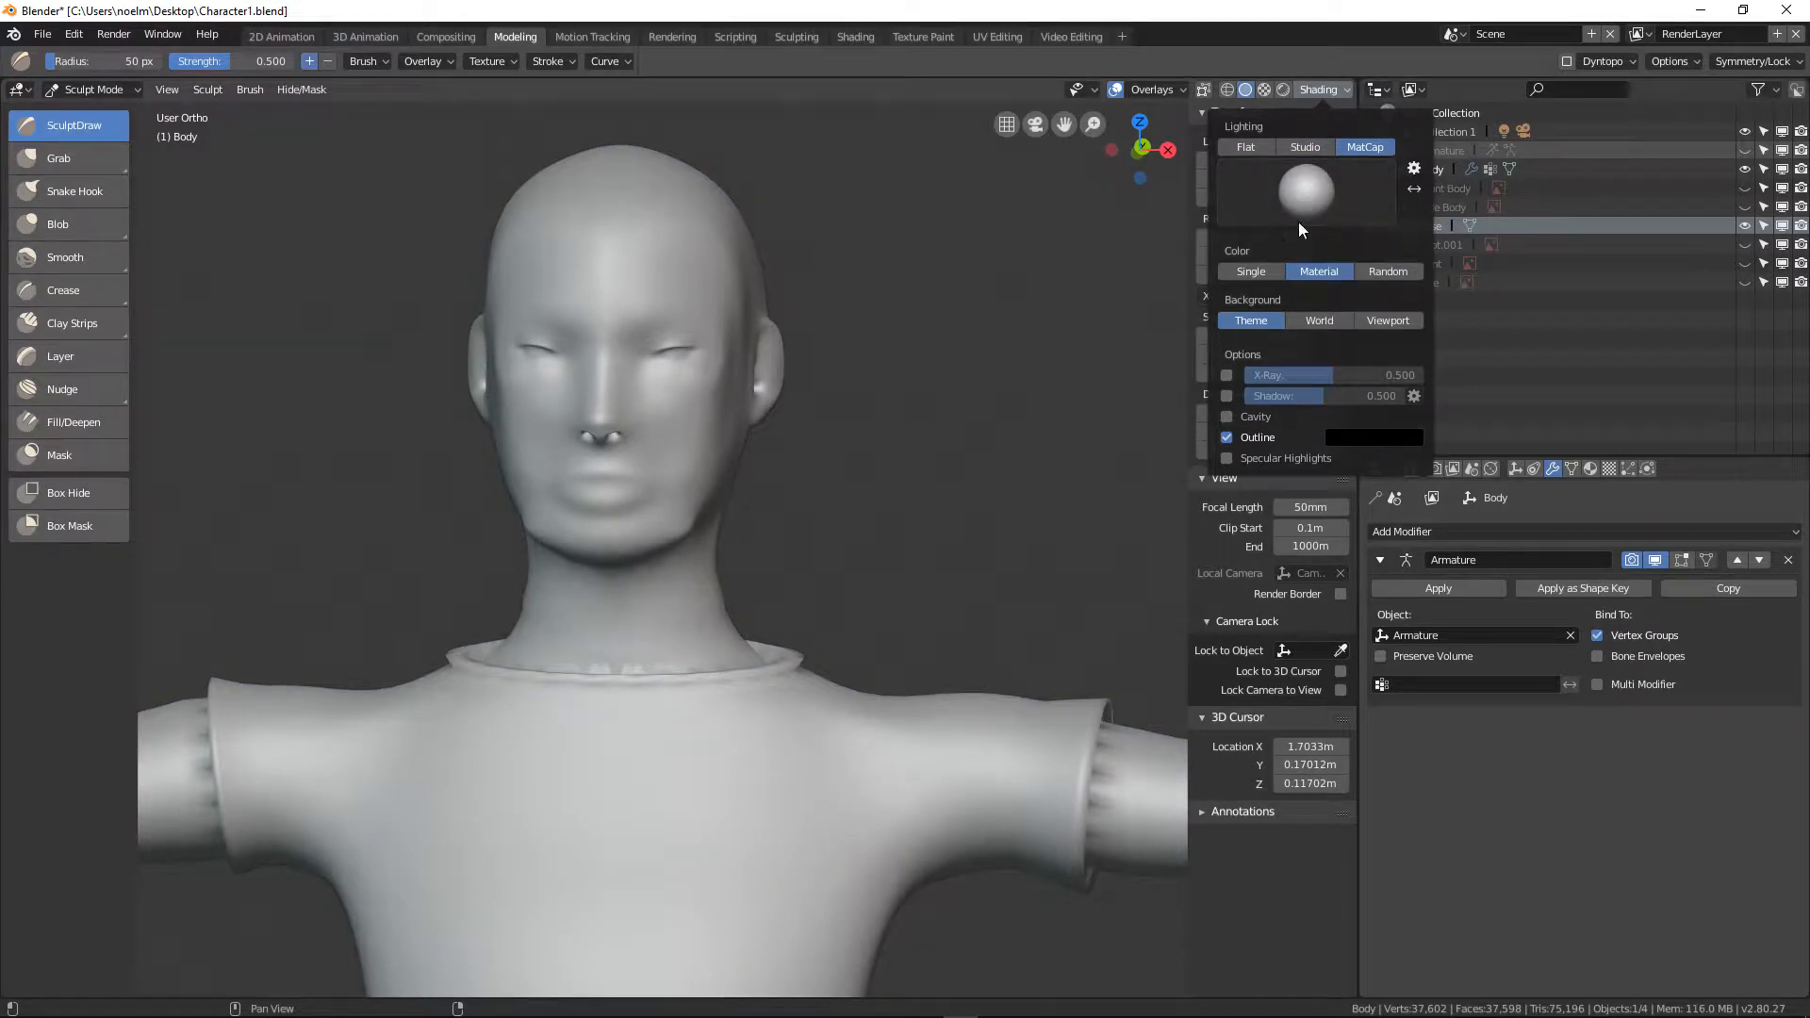
{"action": "left_click", "coordinate": [1297, 196]}
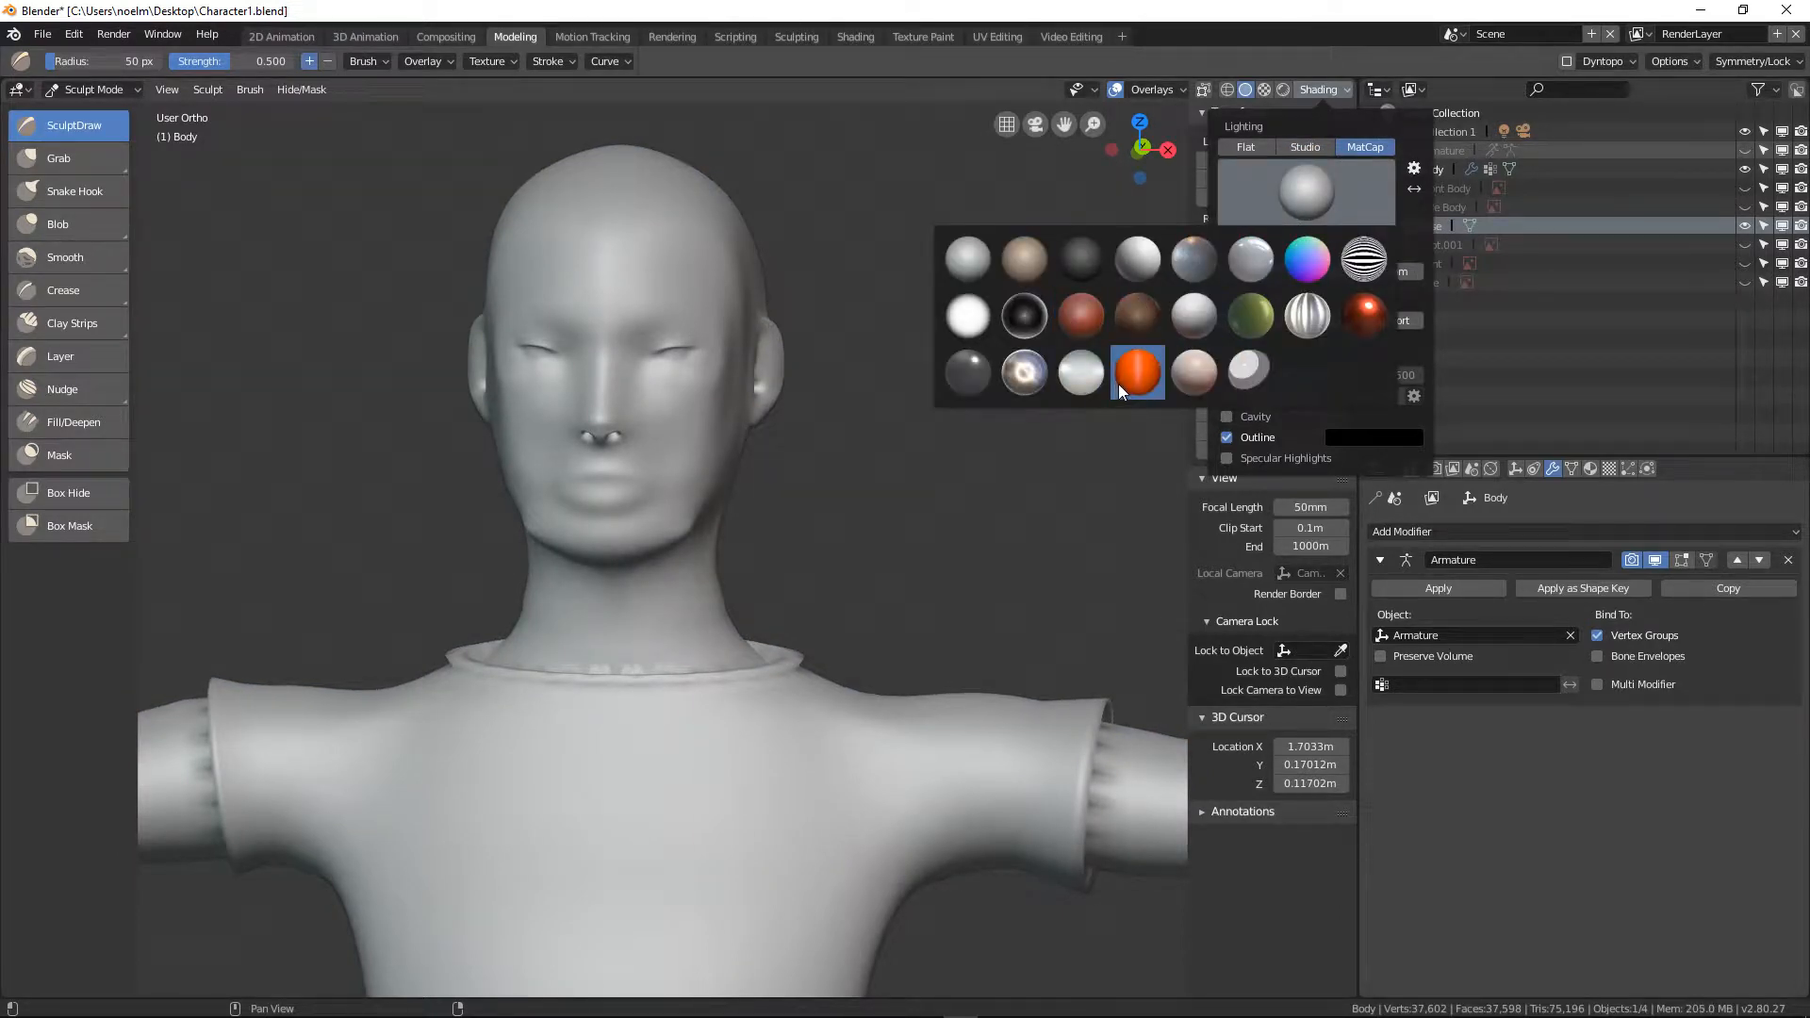
{"action": "left_click", "coordinate": [1083, 309]}
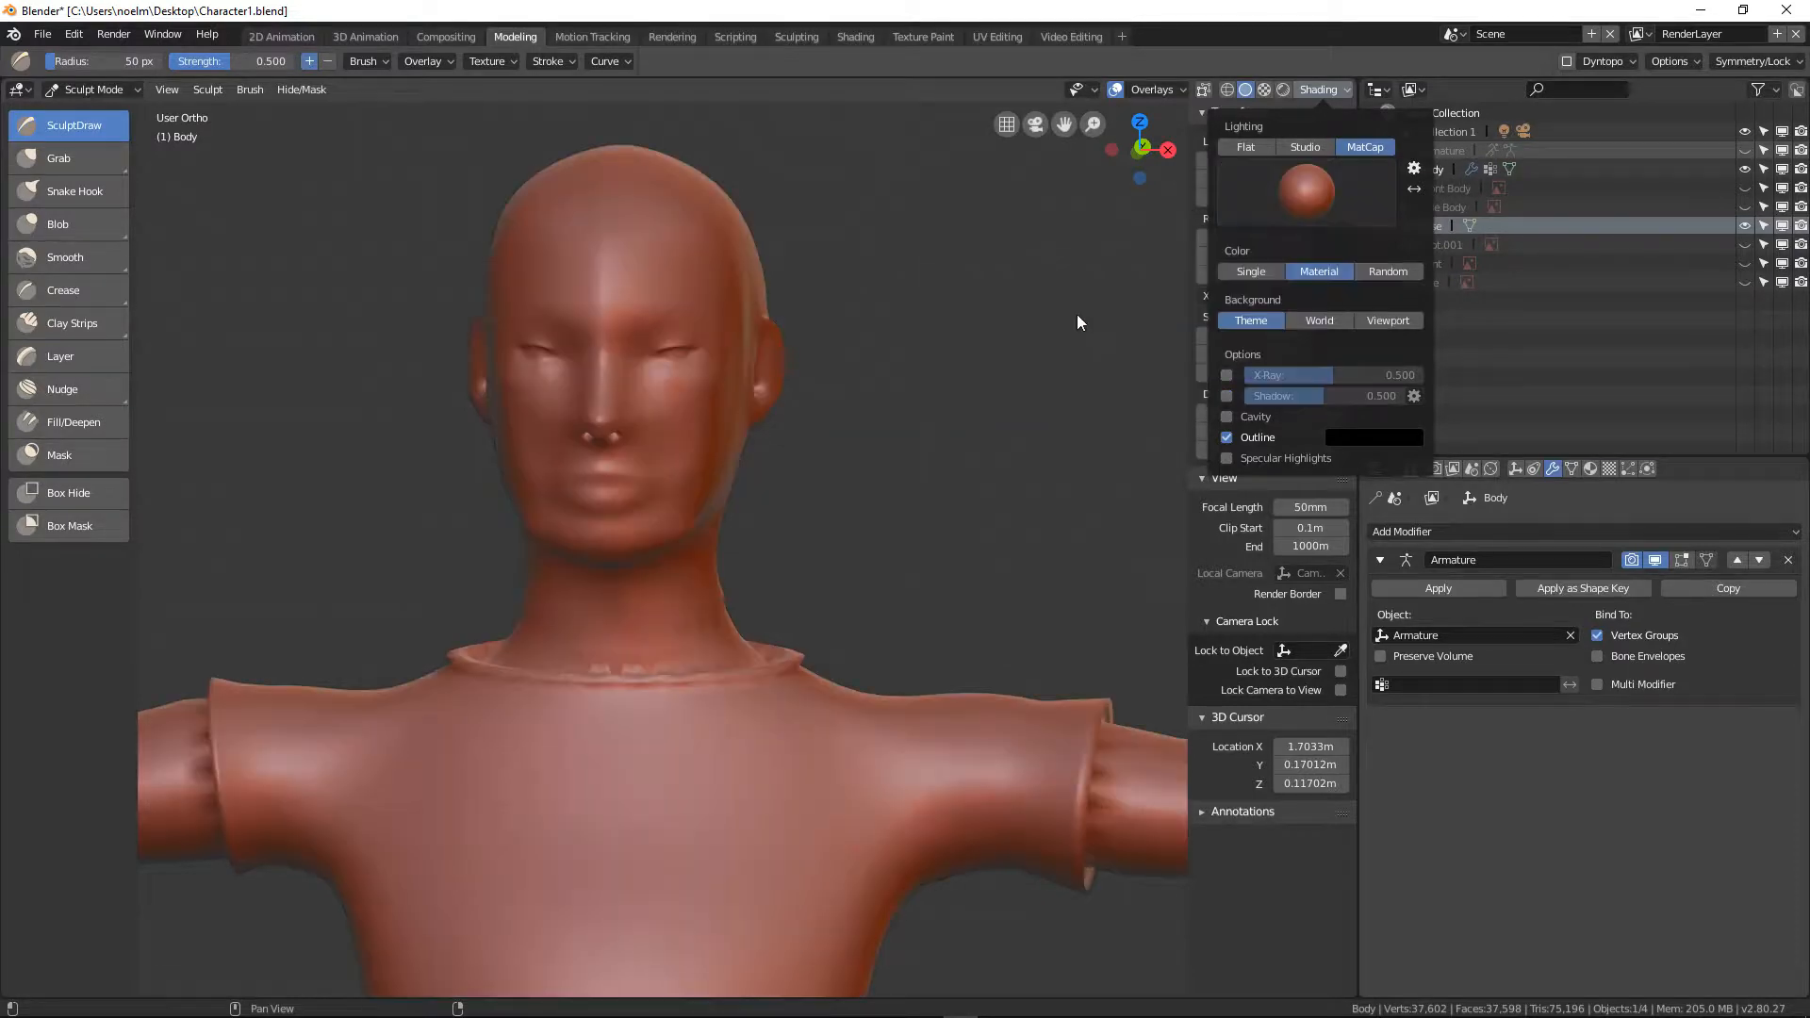
Examine the head, collar, sleeve openings and torso under the clay MatCap from several angles
{"action": "middle_click_drag", "start_coordinate": [854, 540], "coordinate": [783, 575]}
{"action": "scroll", "coordinate": [783, 575], "scroll_direction": "up", "scroll_amount": 3}
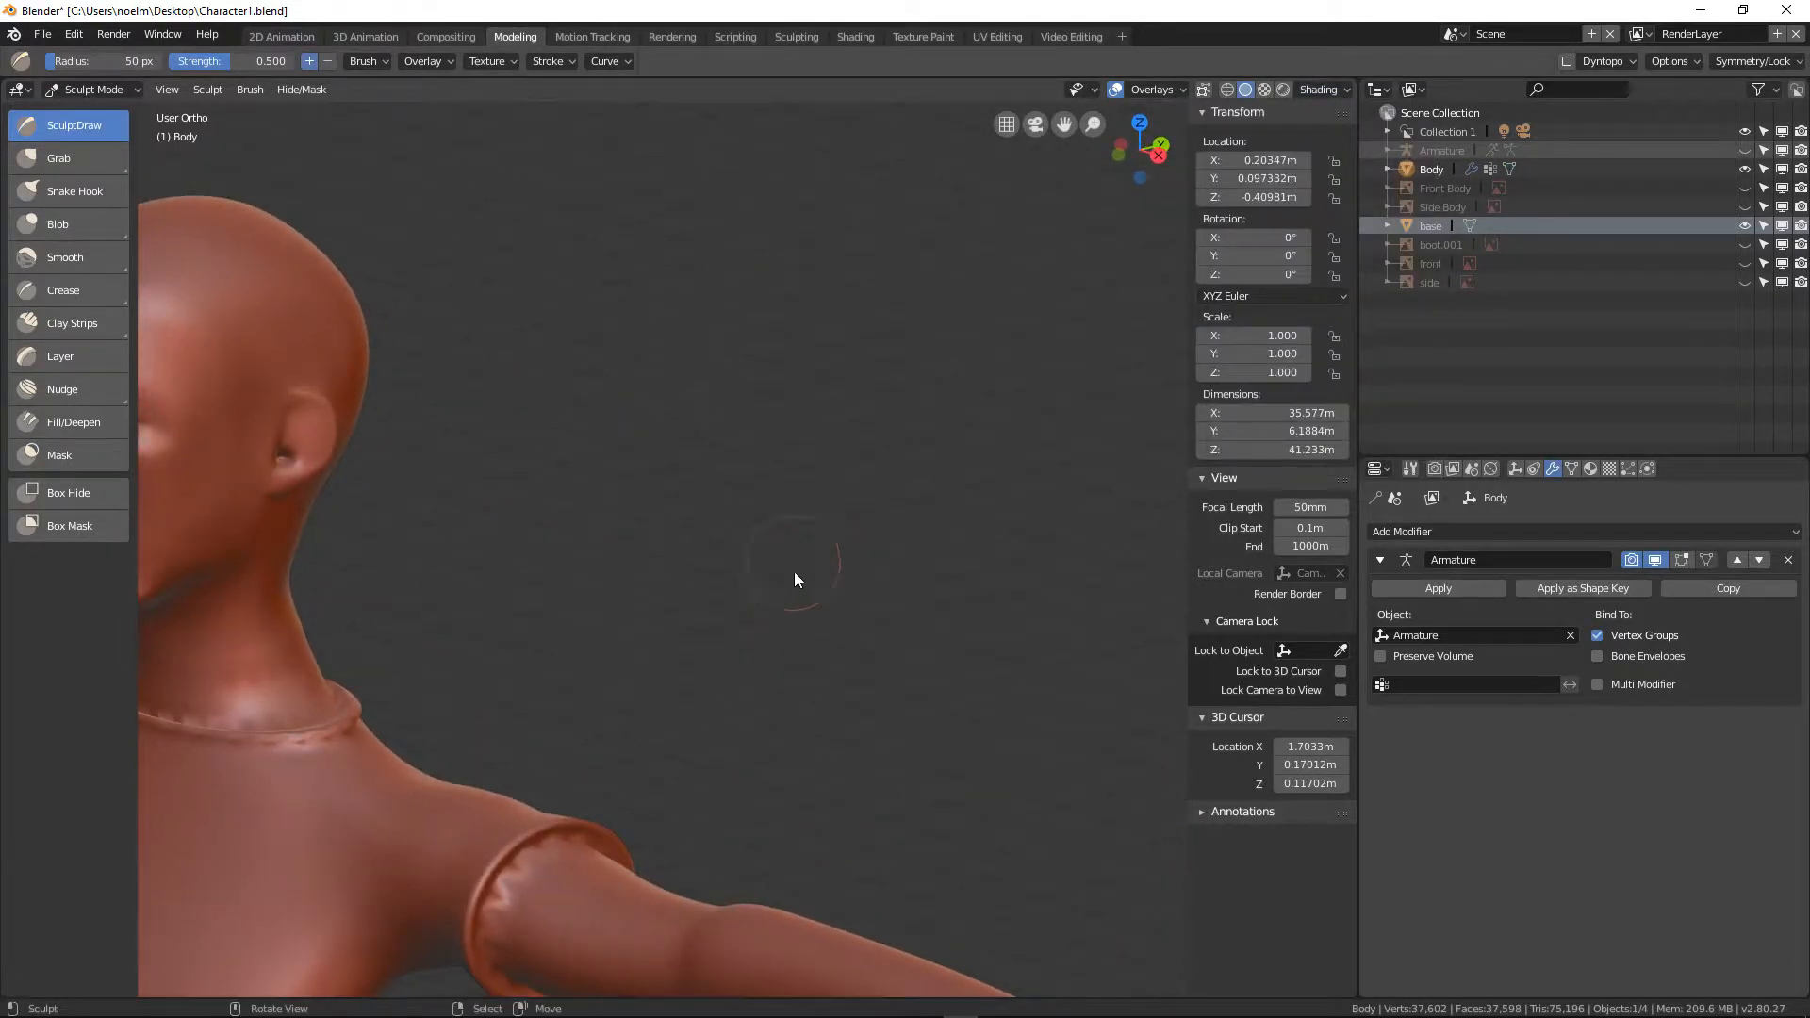
{"action": "scroll", "coordinate": [793, 574], "scroll_direction": "down", "scroll_amount": 4}
{"action": "middle_click_drag", "start_coordinate": [424, 696], "coordinate": [613, 594], "text": "shift"}
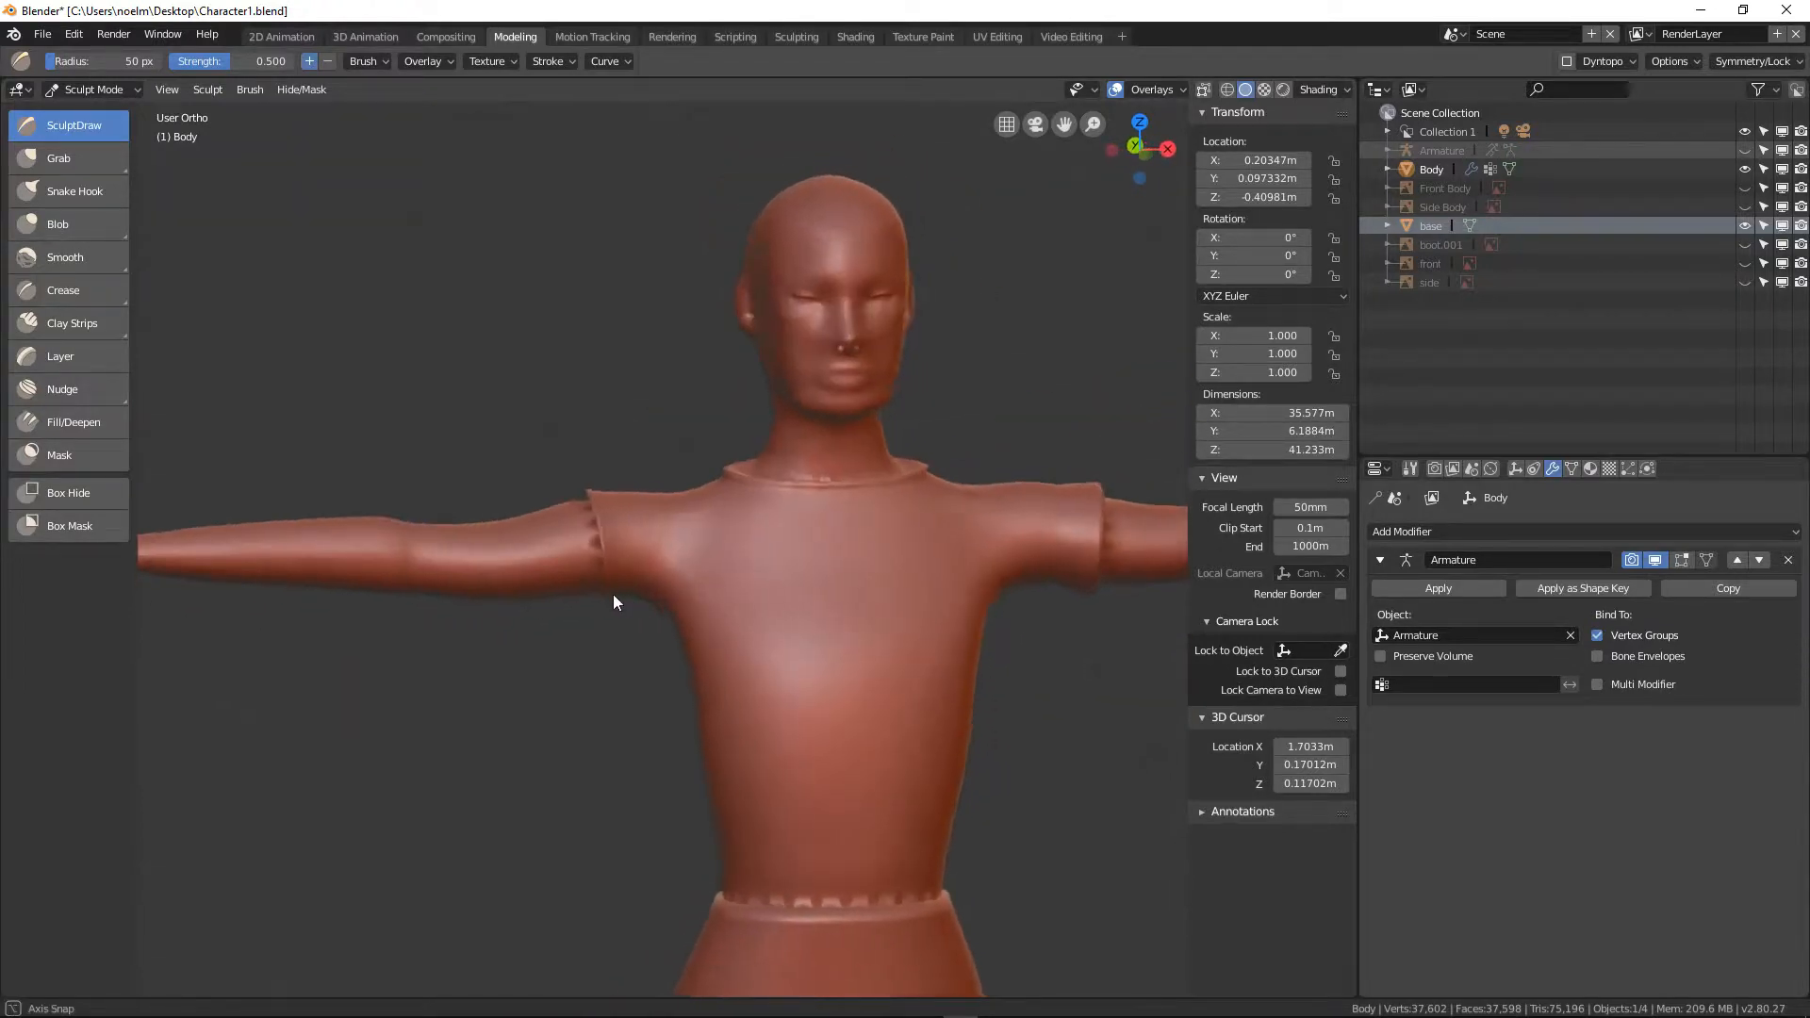
{"action": "scroll", "coordinate": [613, 594], "scroll_direction": "up", "scroll_amount": 5}
{"action": "middle_click_drag", "start_coordinate": [658, 472], "coordinate": [697, 464]}
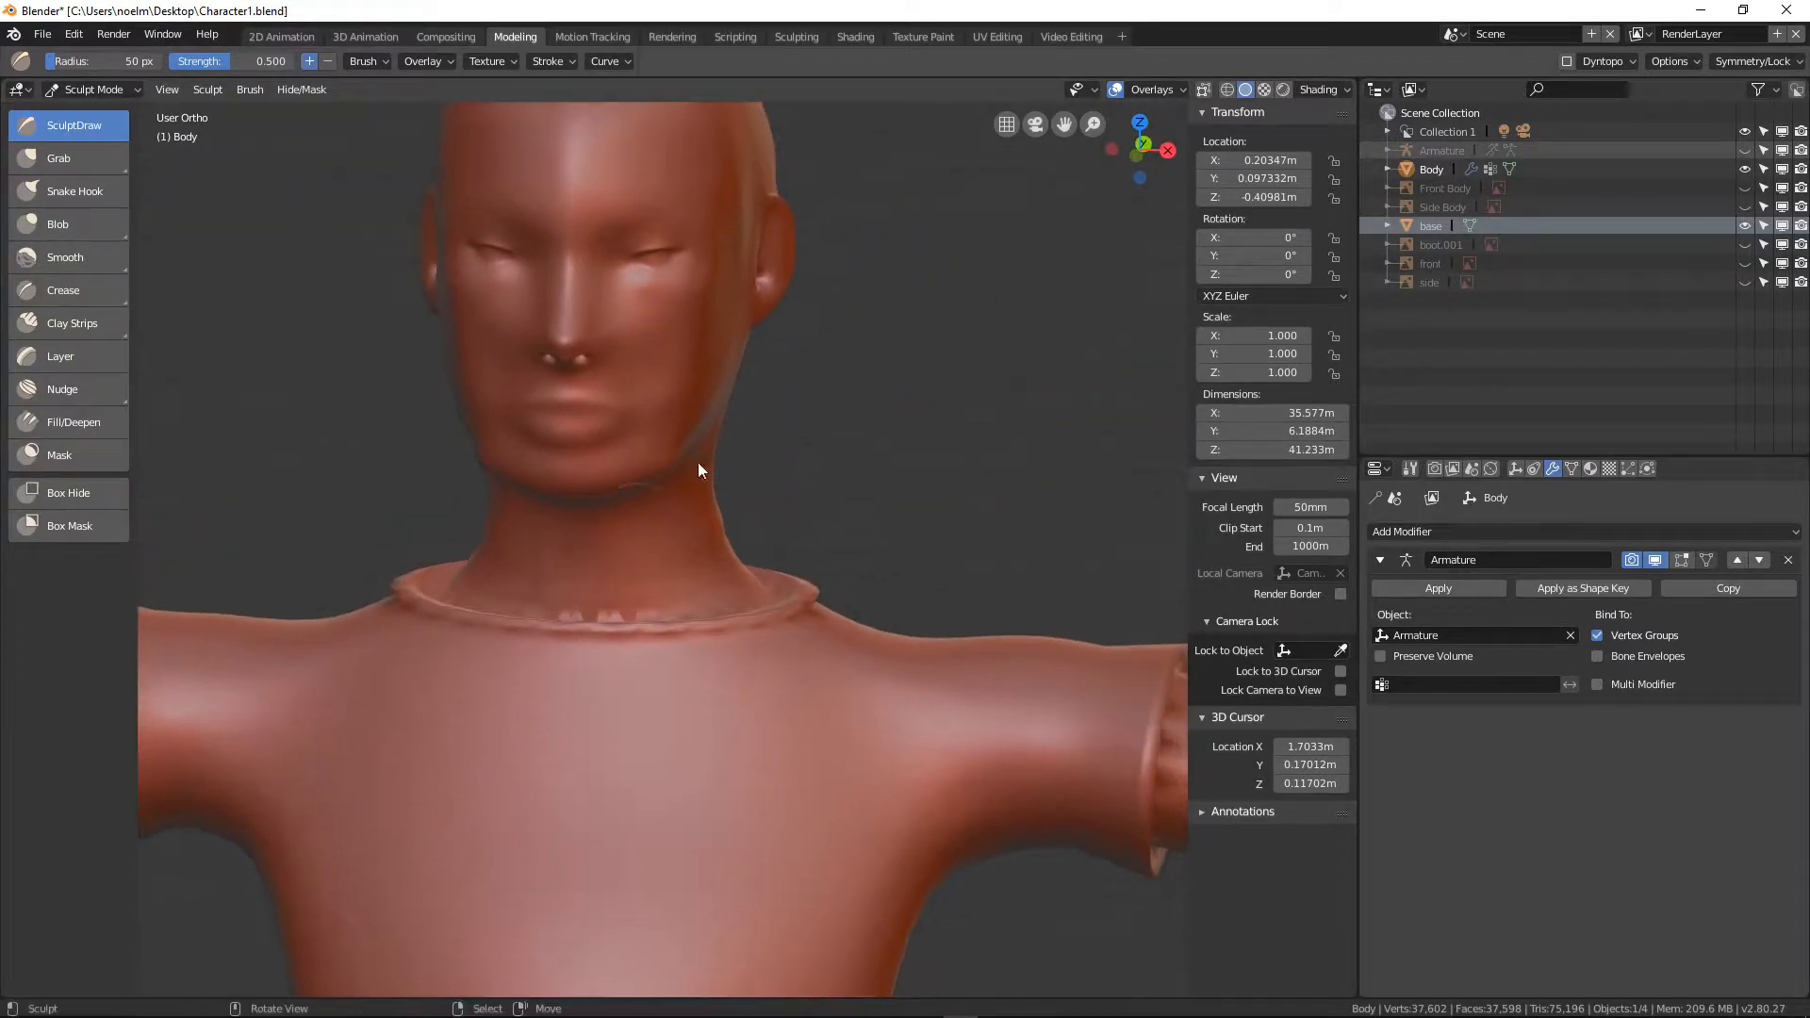
{"action": "middle_click_drag", "start_coordinate": [630, 709], "coordinate": [373, 489], "text": "shift"}
{"action": "scroll", "coordinate": [649, 531], "scroll_direction": "down", "scroll_amount": 2}
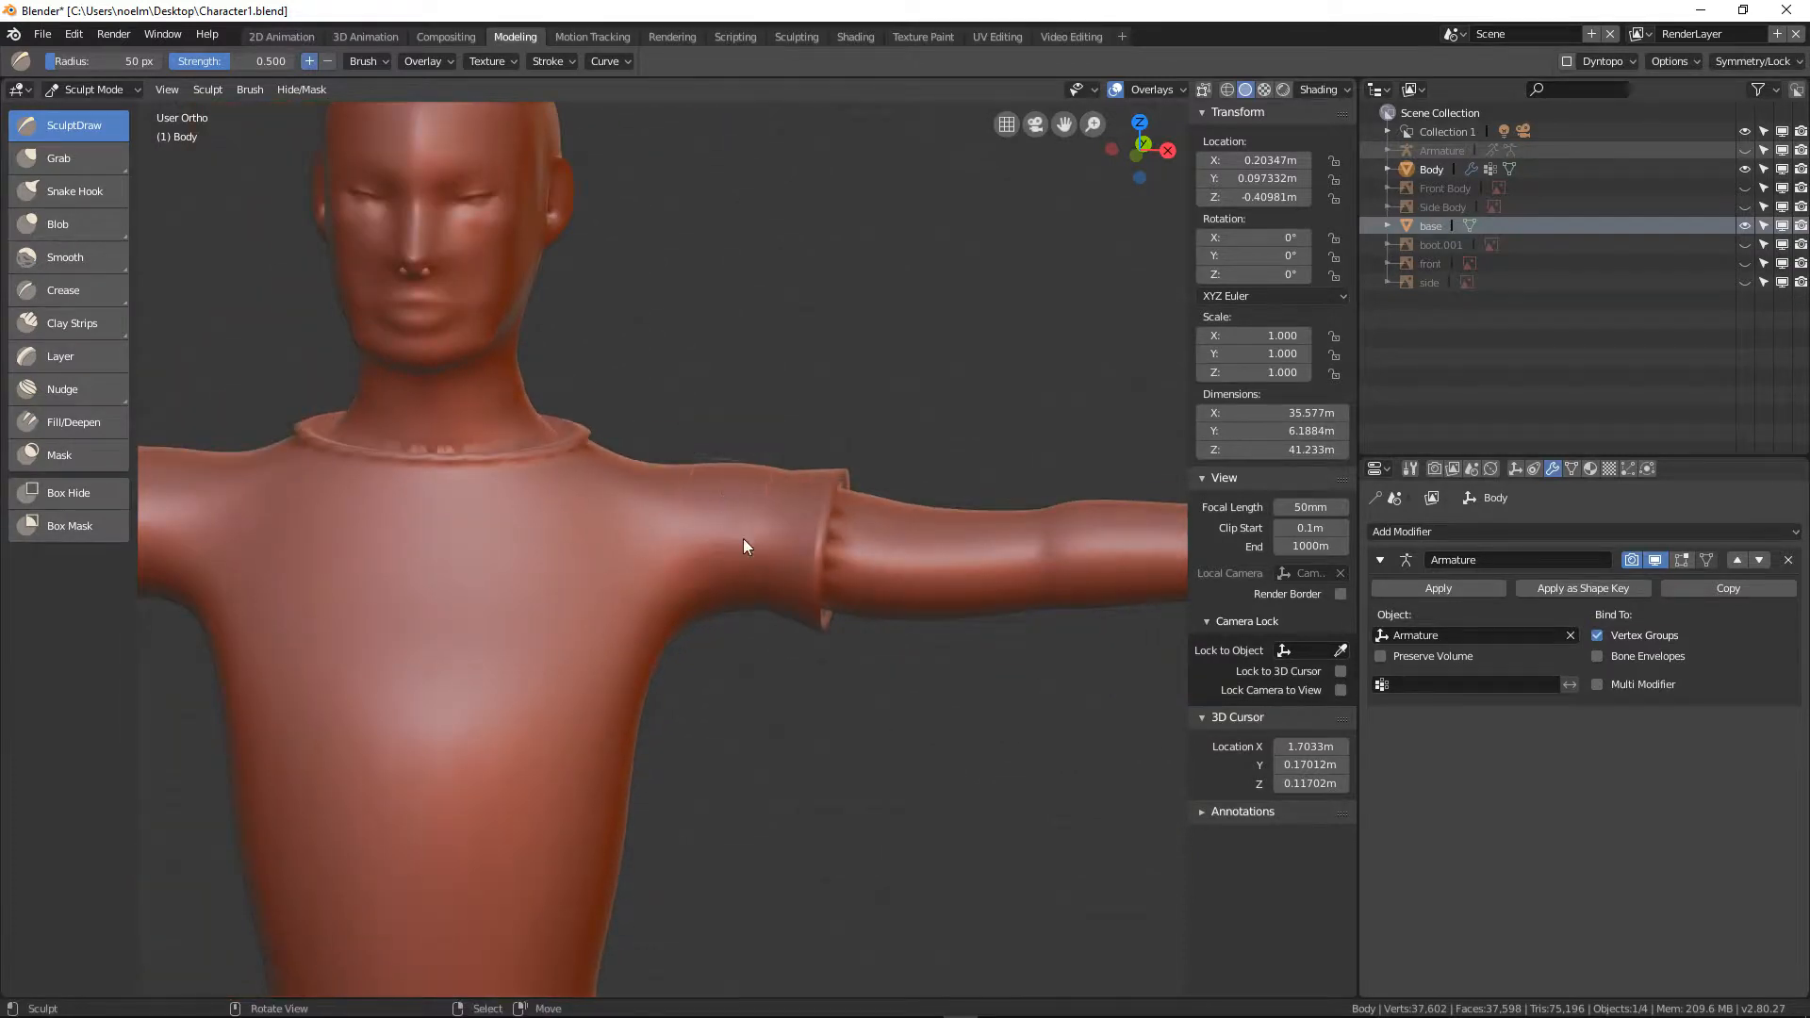
{"action": "middle_click_drag", "start_coordinate": [743, 539], "coordinate": [617, 566]}
{"action": "scroll", "coordinate": [617, 566], "scroll_direction": "up", "scroll_amount": 3}
{"action": "scroll", "coordinate": [460, 598], "scroll_direction": "up", "scroll_amount": 3}
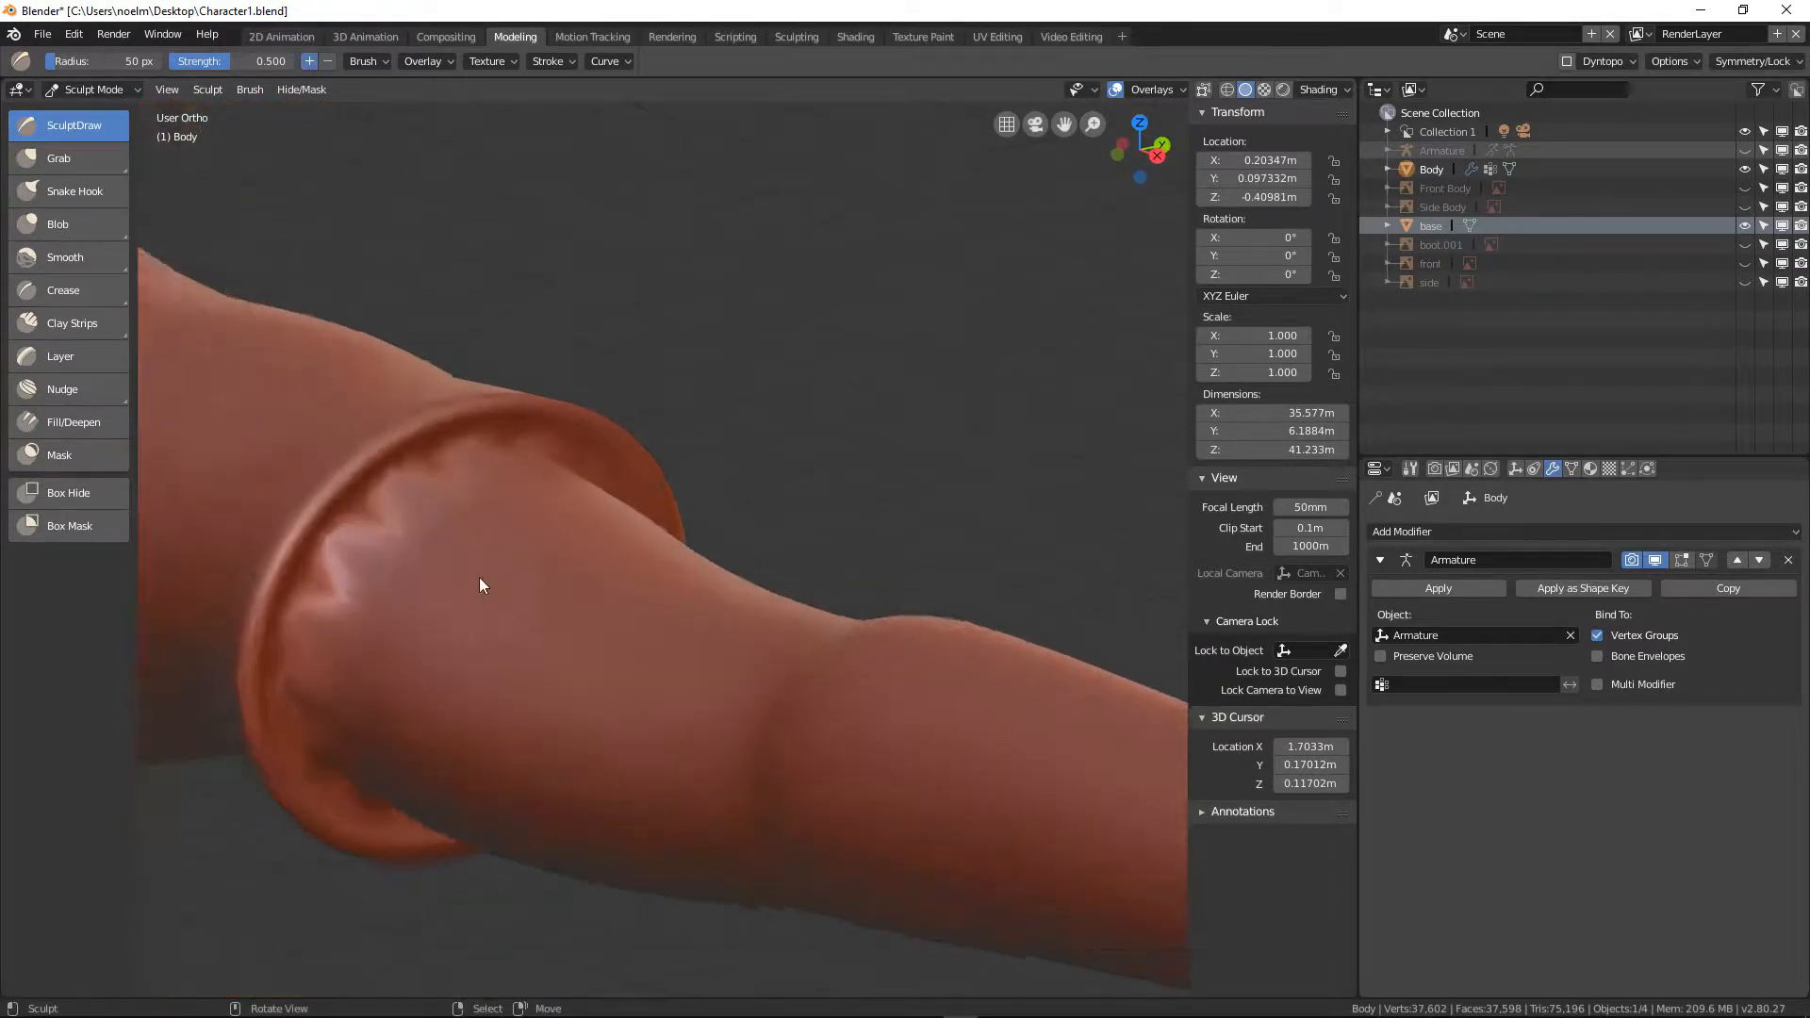
{"action": "scroll", "coordinate": [477, 528], "scroll_direction": "up", "scroll_amount": 1}
{"action": "scroll", "coordinate": [476, 515], "scroll_direction": "down", "scroll_amount": 4}
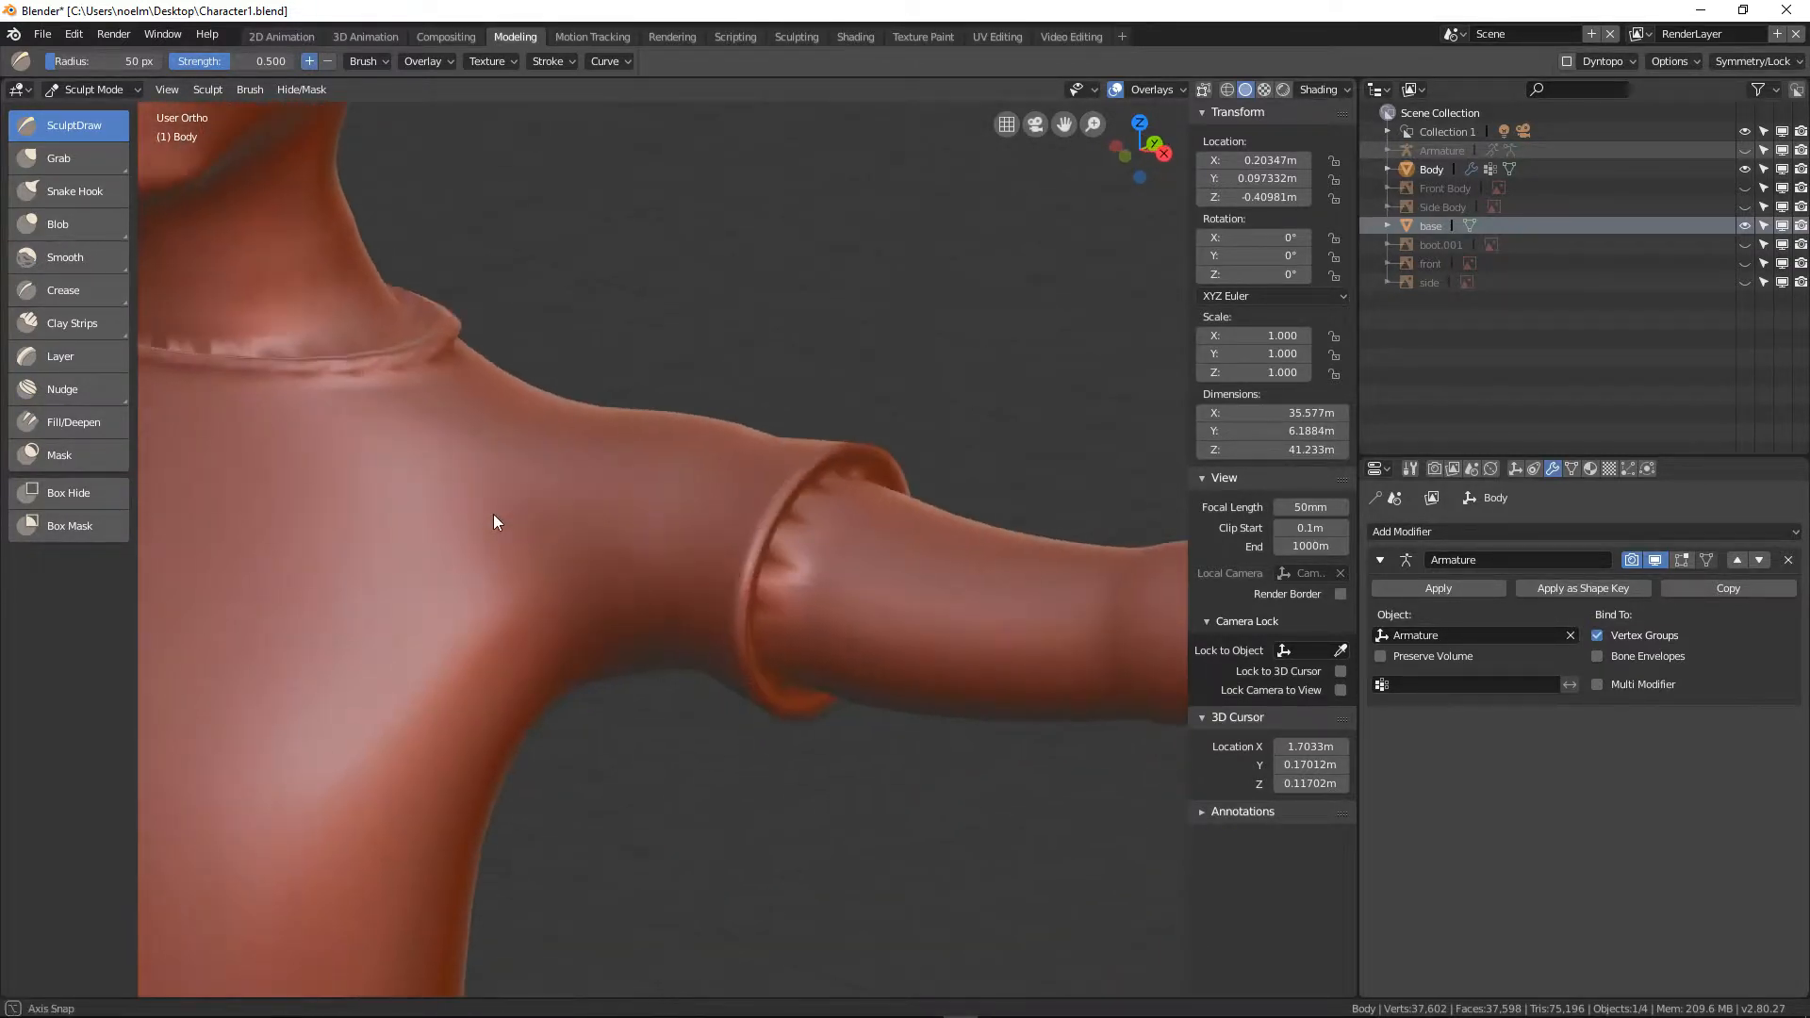
{"action": "middle_click_drag", "start_coordinate": [494, 513], "coordinate": [632, 594]}
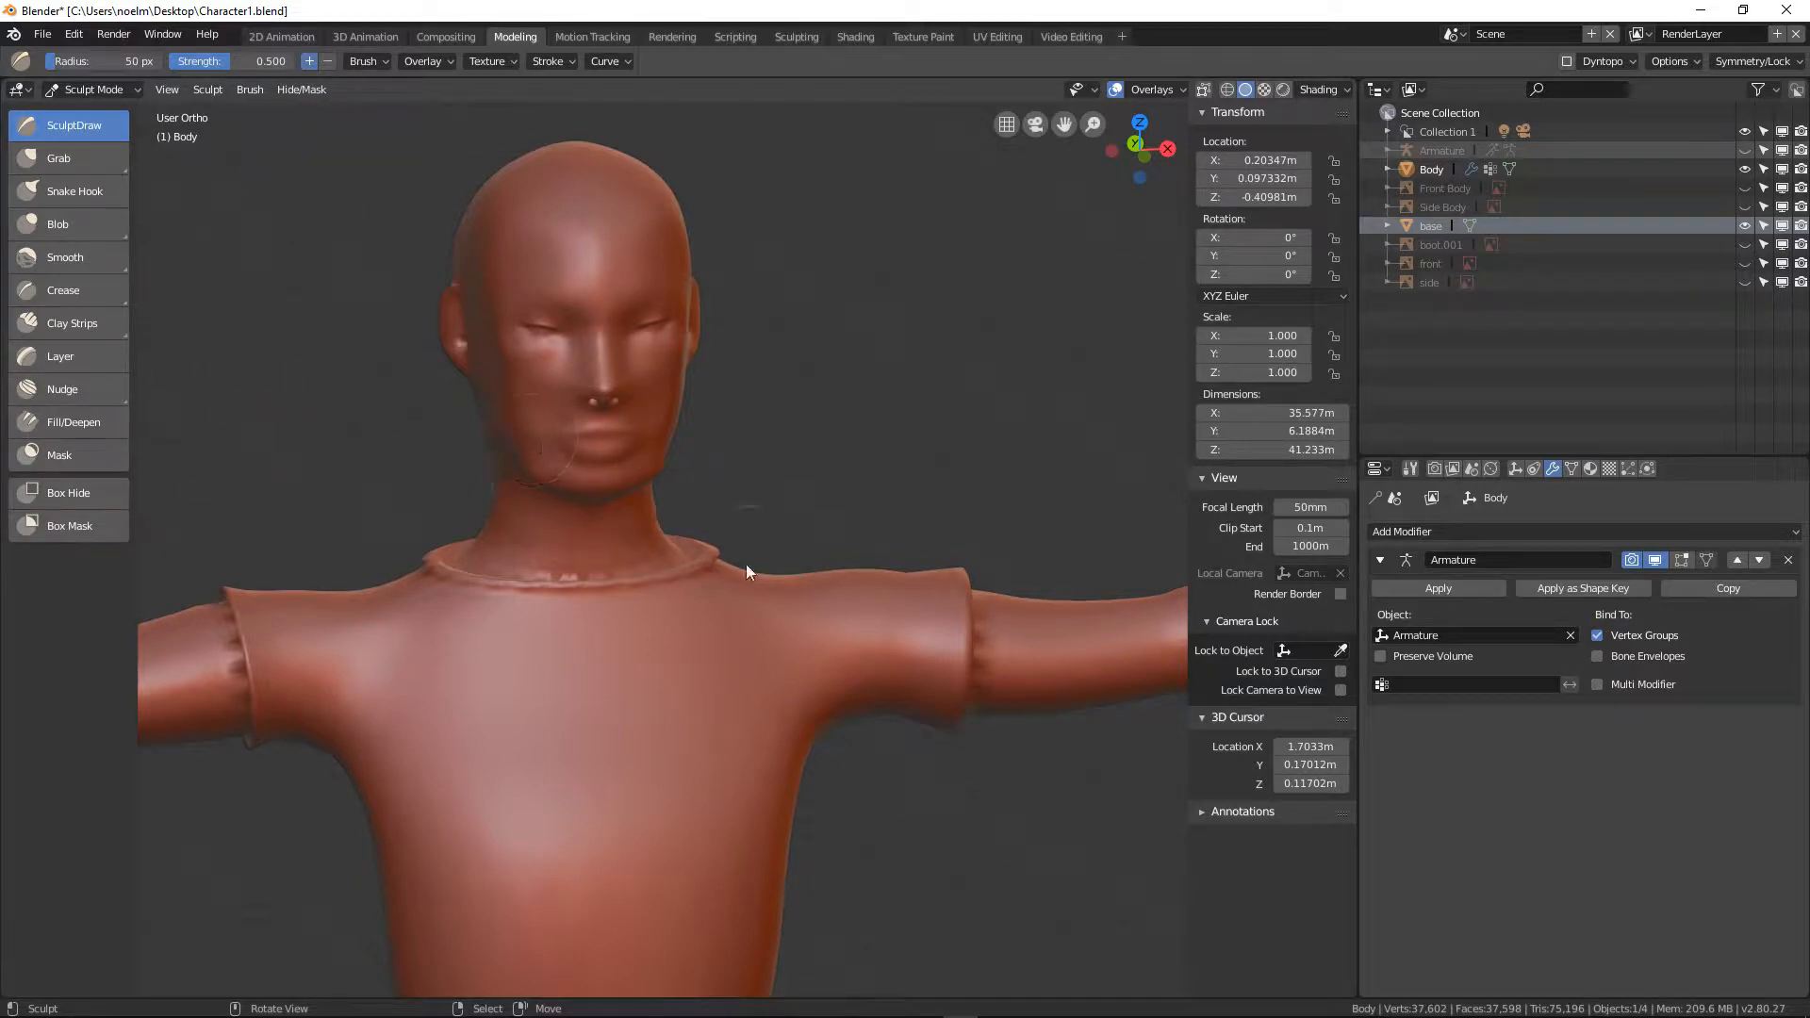
{"action": "left_click", "coordinate": [1422, 527]}
{"action": "scroll", "coordinate": [630, 594], "scroll_direction": "down", "scroll_amount": 4}
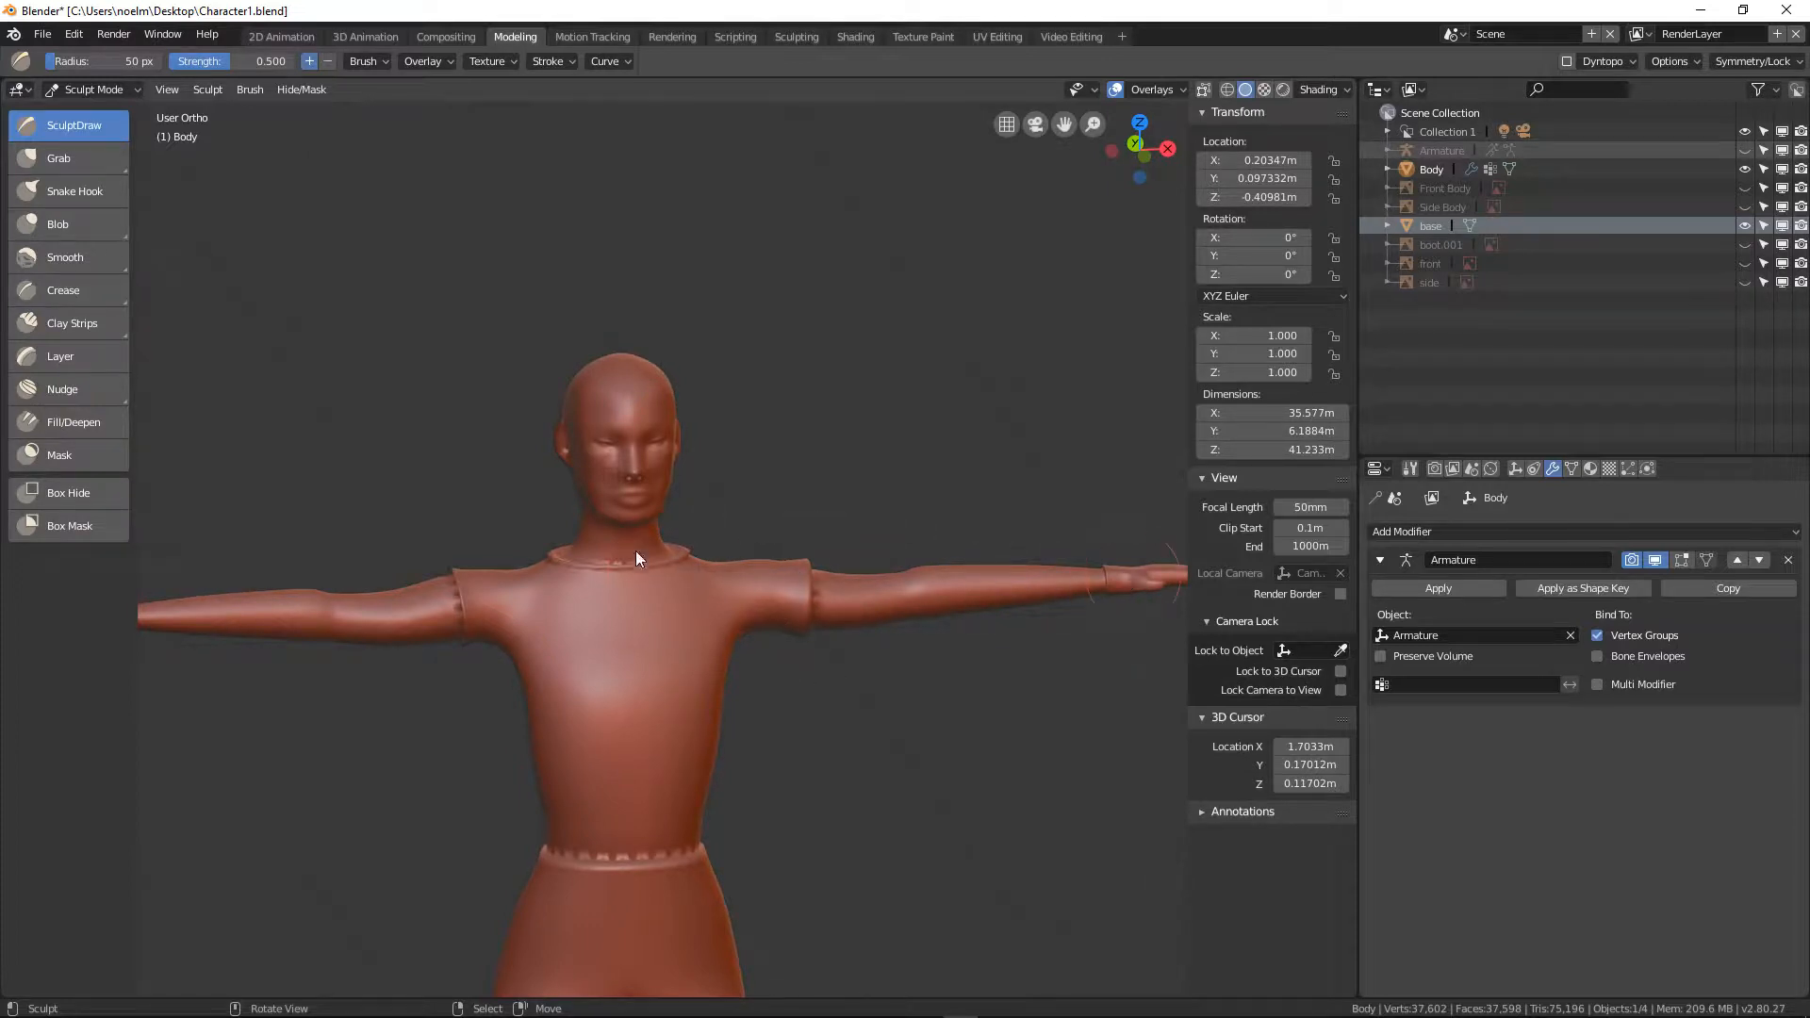
{"action": "scroll", "coordinate": [570, 594], "scroll_direction": "up", "scroll_amount": 2}
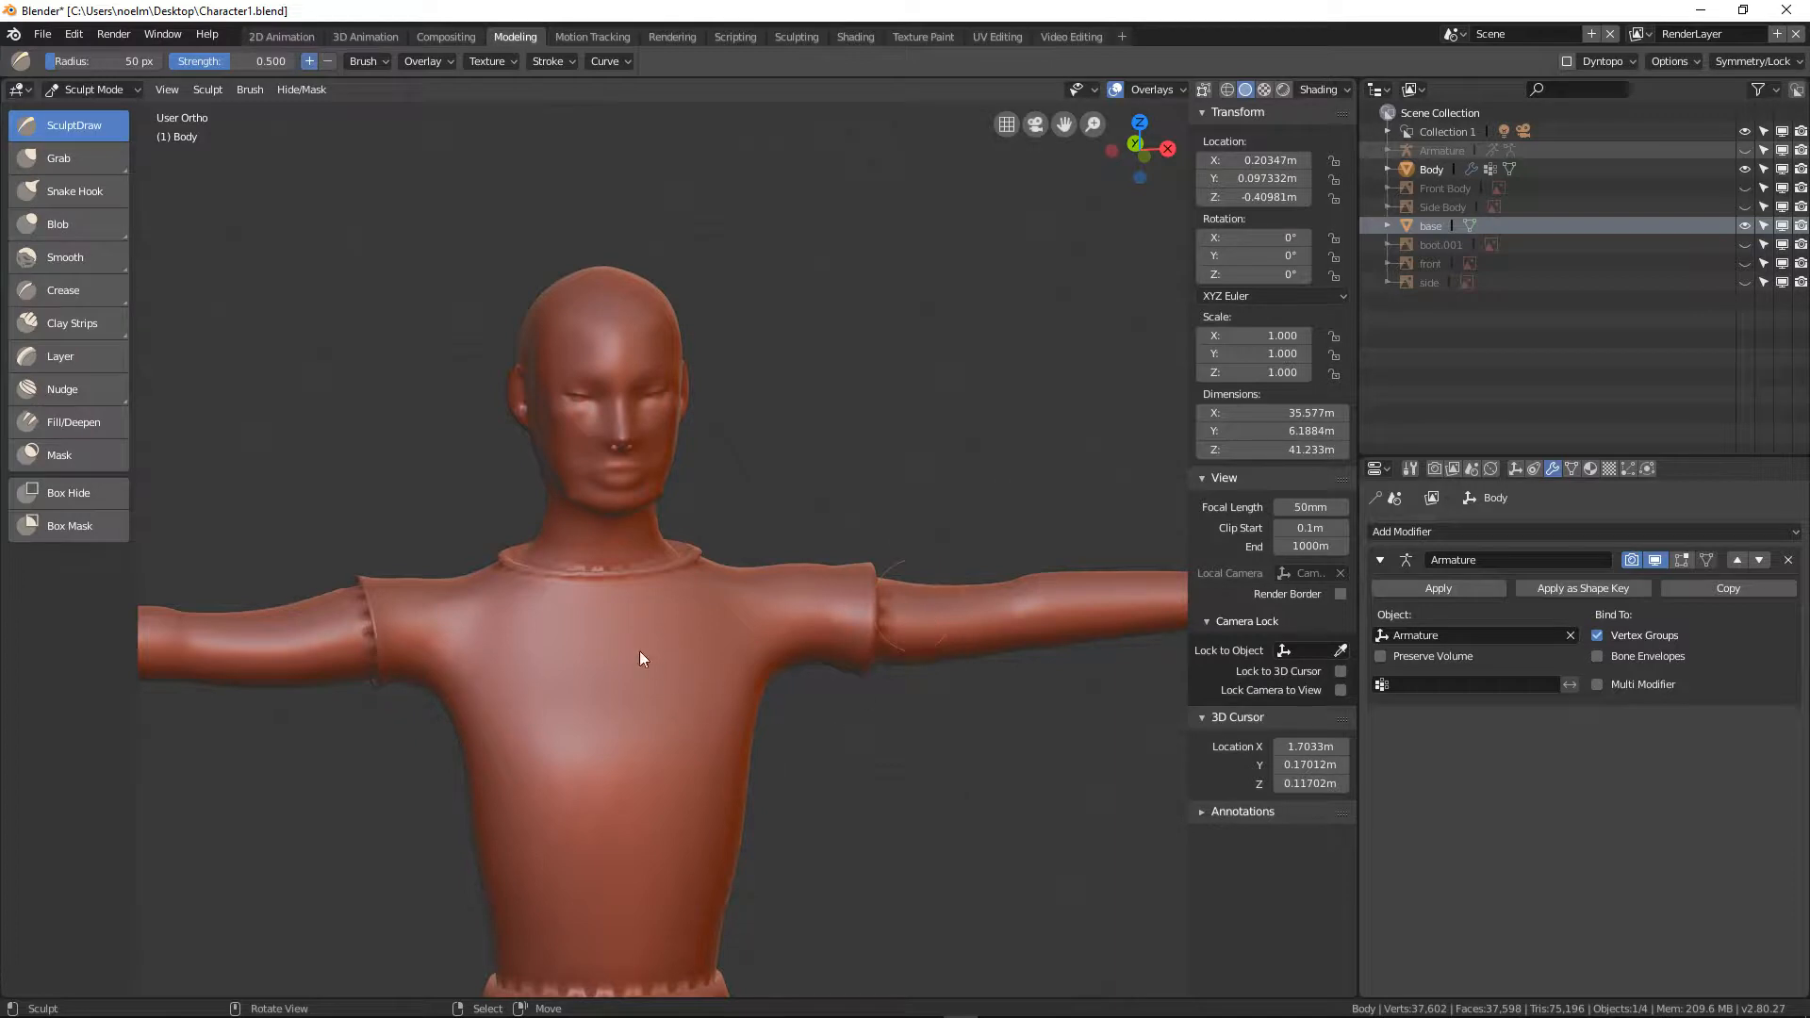
{"action": "scroll", "coordinate": [639, 658], "scroll_direction": "down", "scroll_amount": 5}
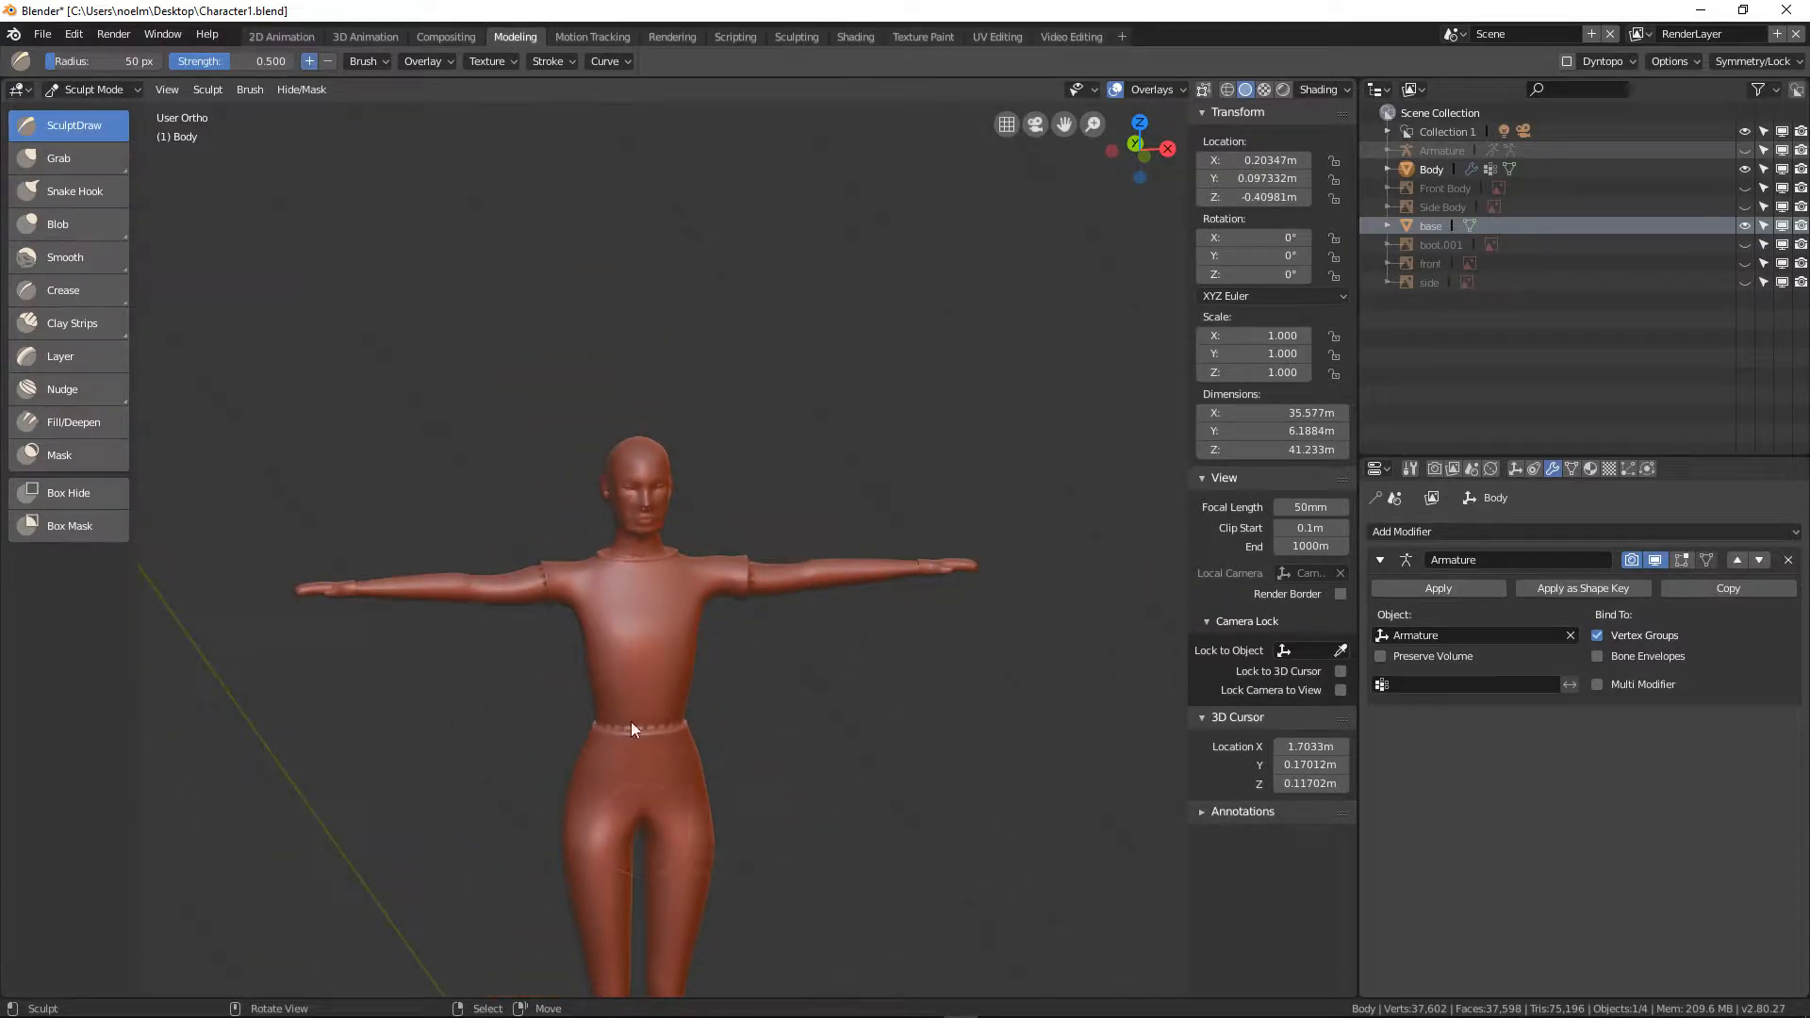
{"action": "scroll", "coordinate": [654, 670], "scroll_direction": "up", "scroll_amount": 4}
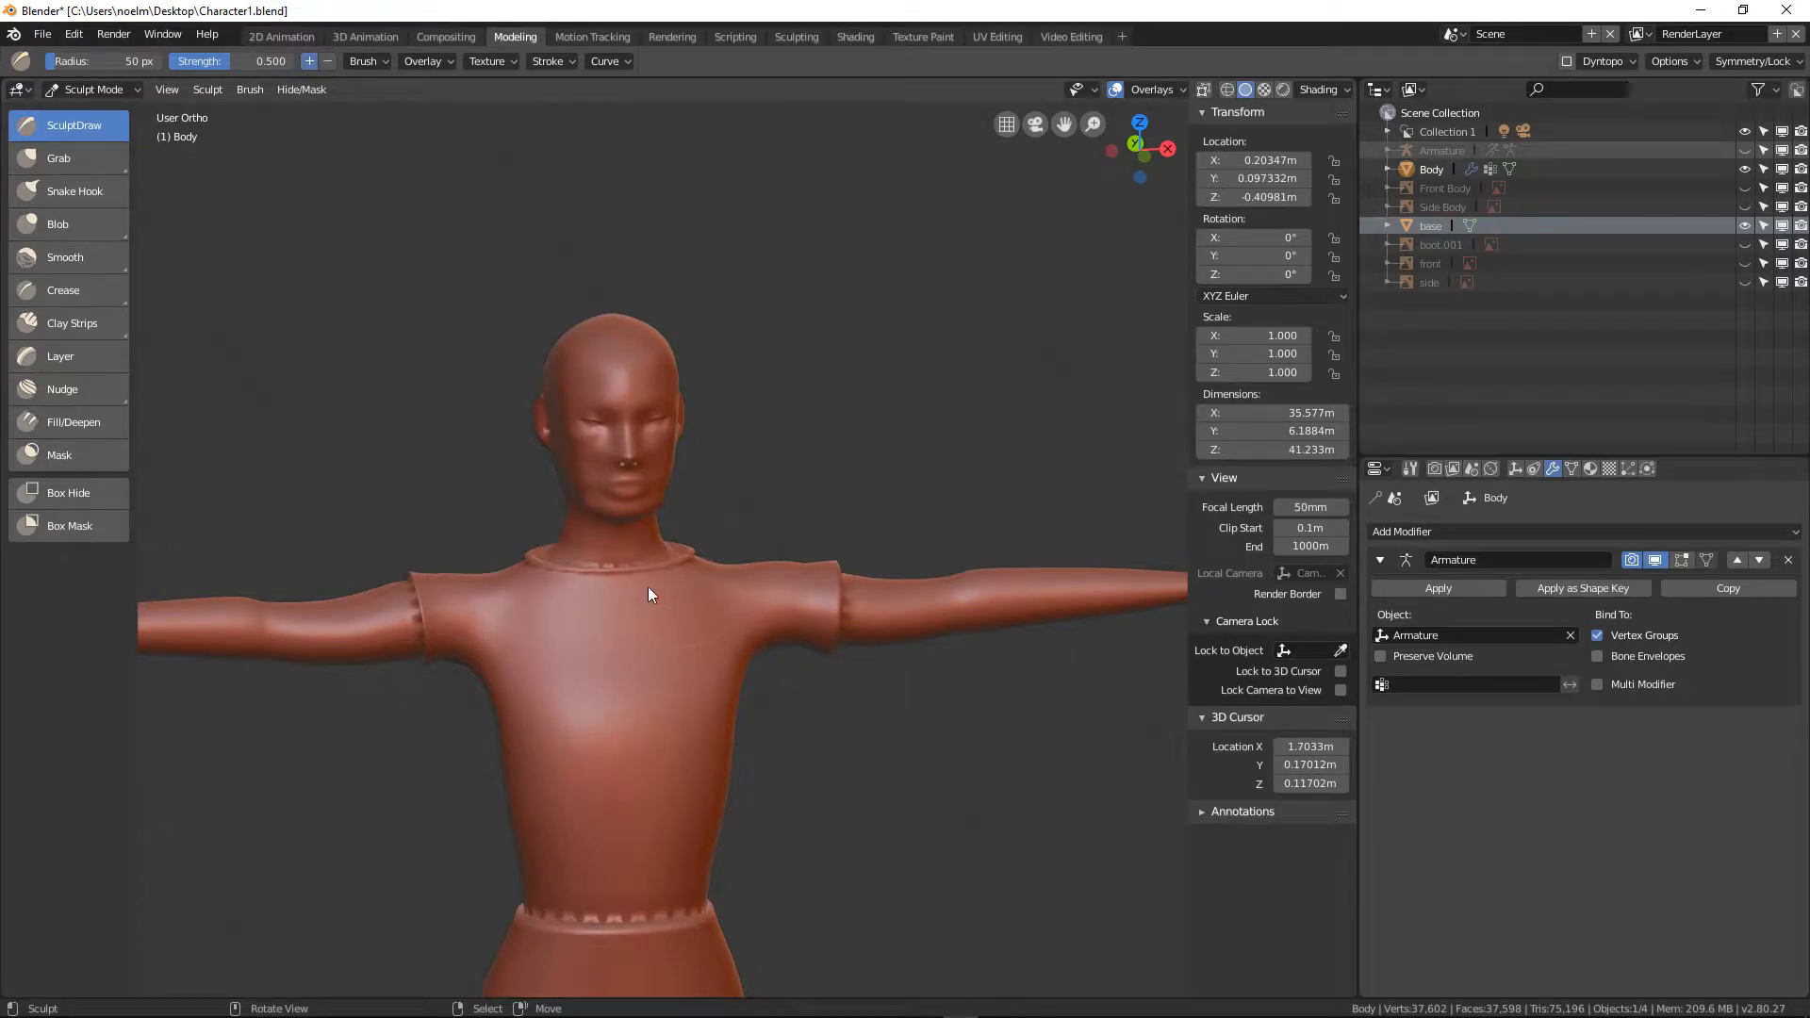
Enable Dyntopo for the Body mesh and accept the loss of vertex colors, UVs and other custom data
{"action": "left_click", "coordinate": [1600, 62]}
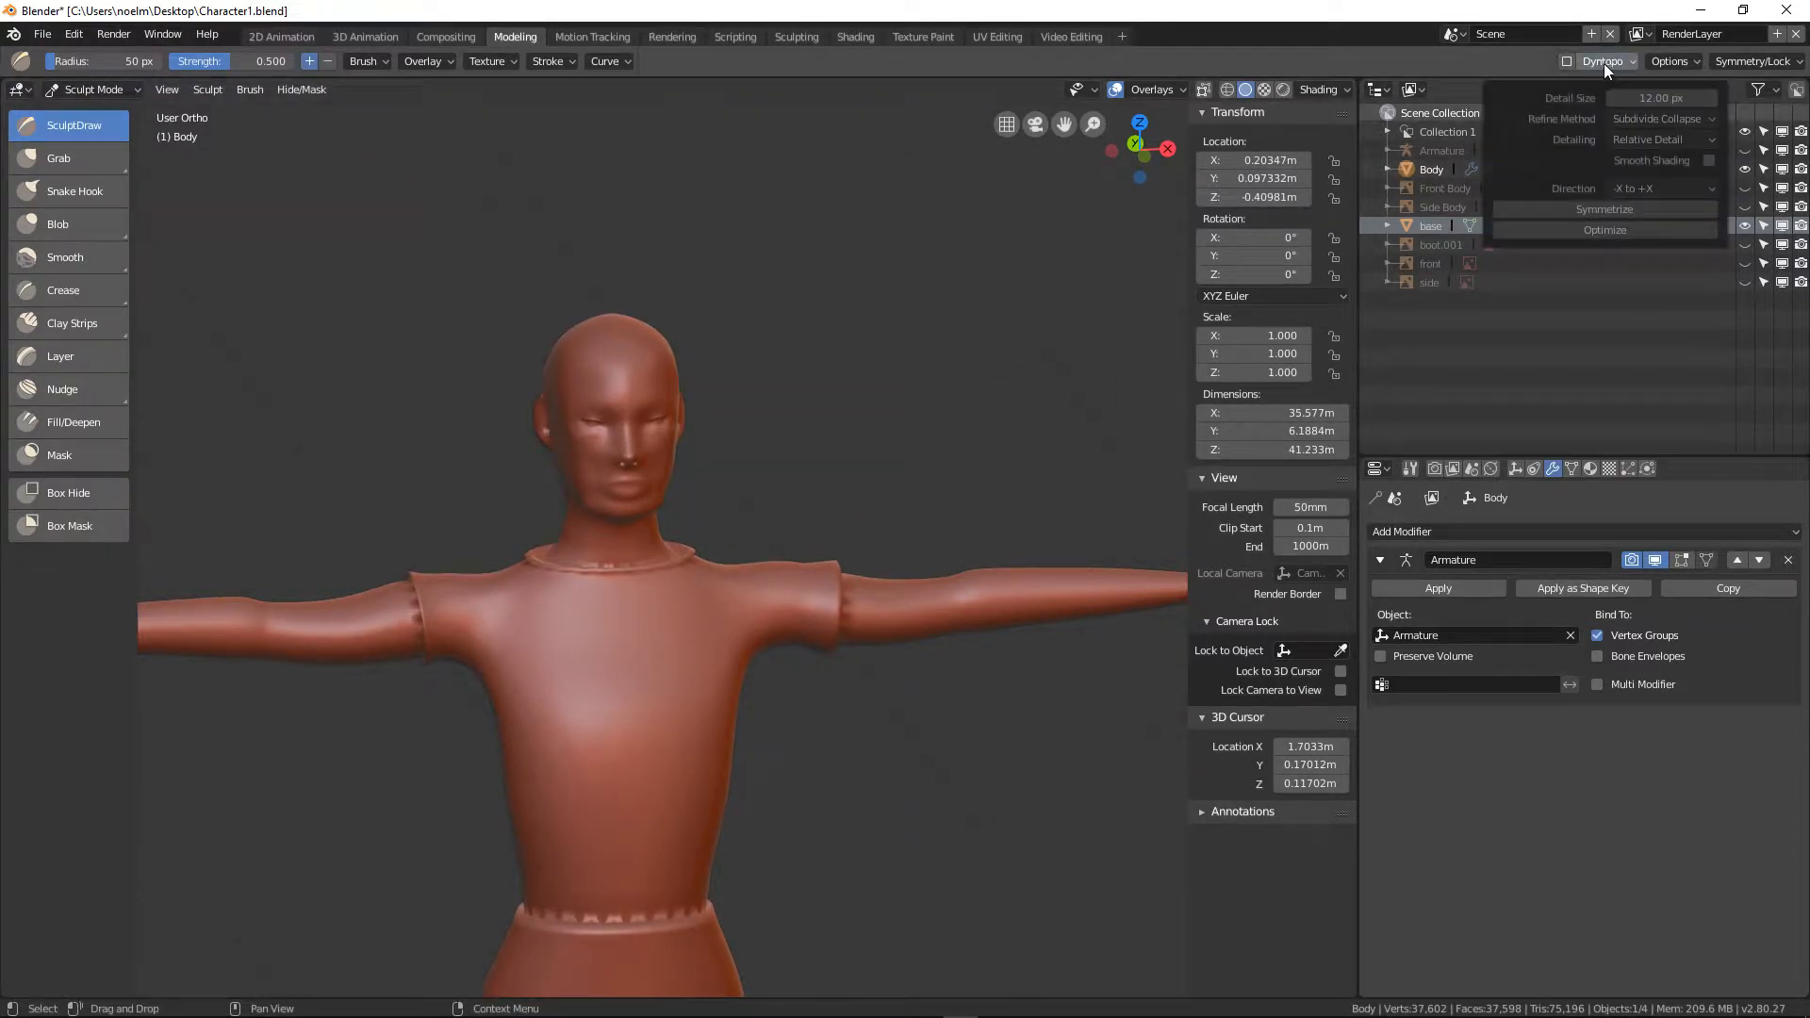
{"action": "left_click", "coordinate": [1566, 63]}
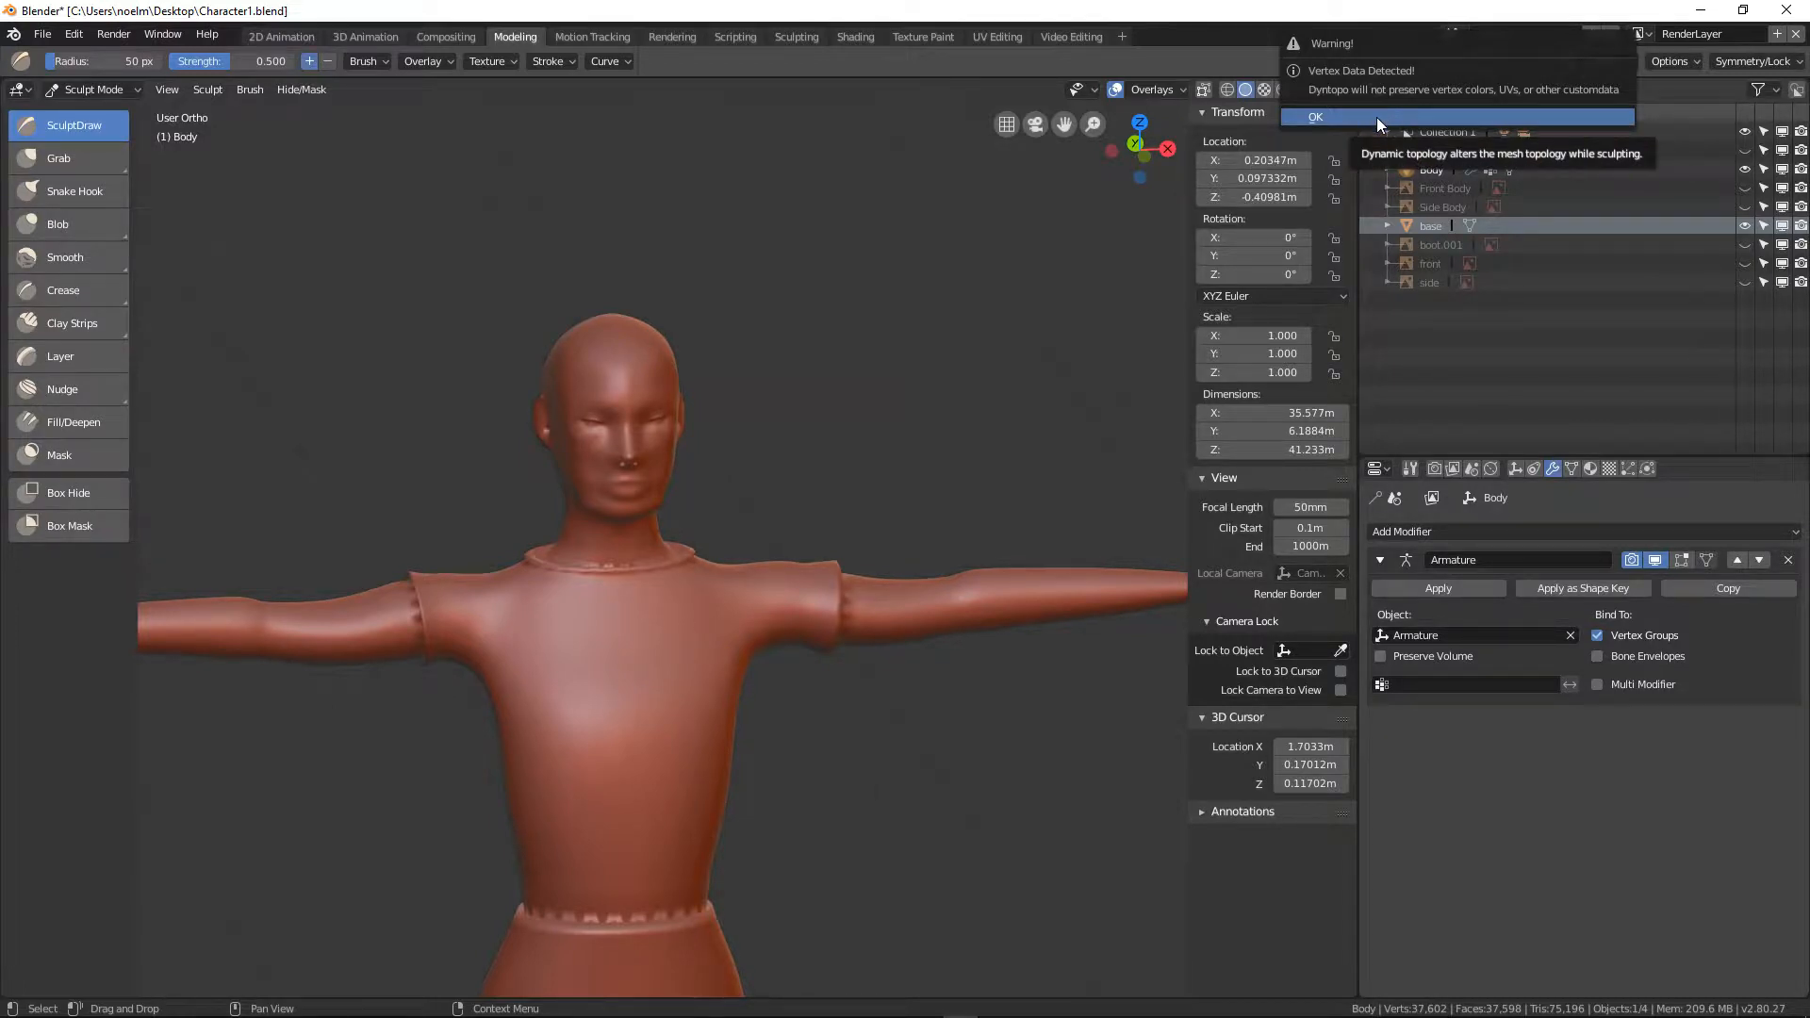
{"action": "left_click", "coordinate": [1378, 120]}
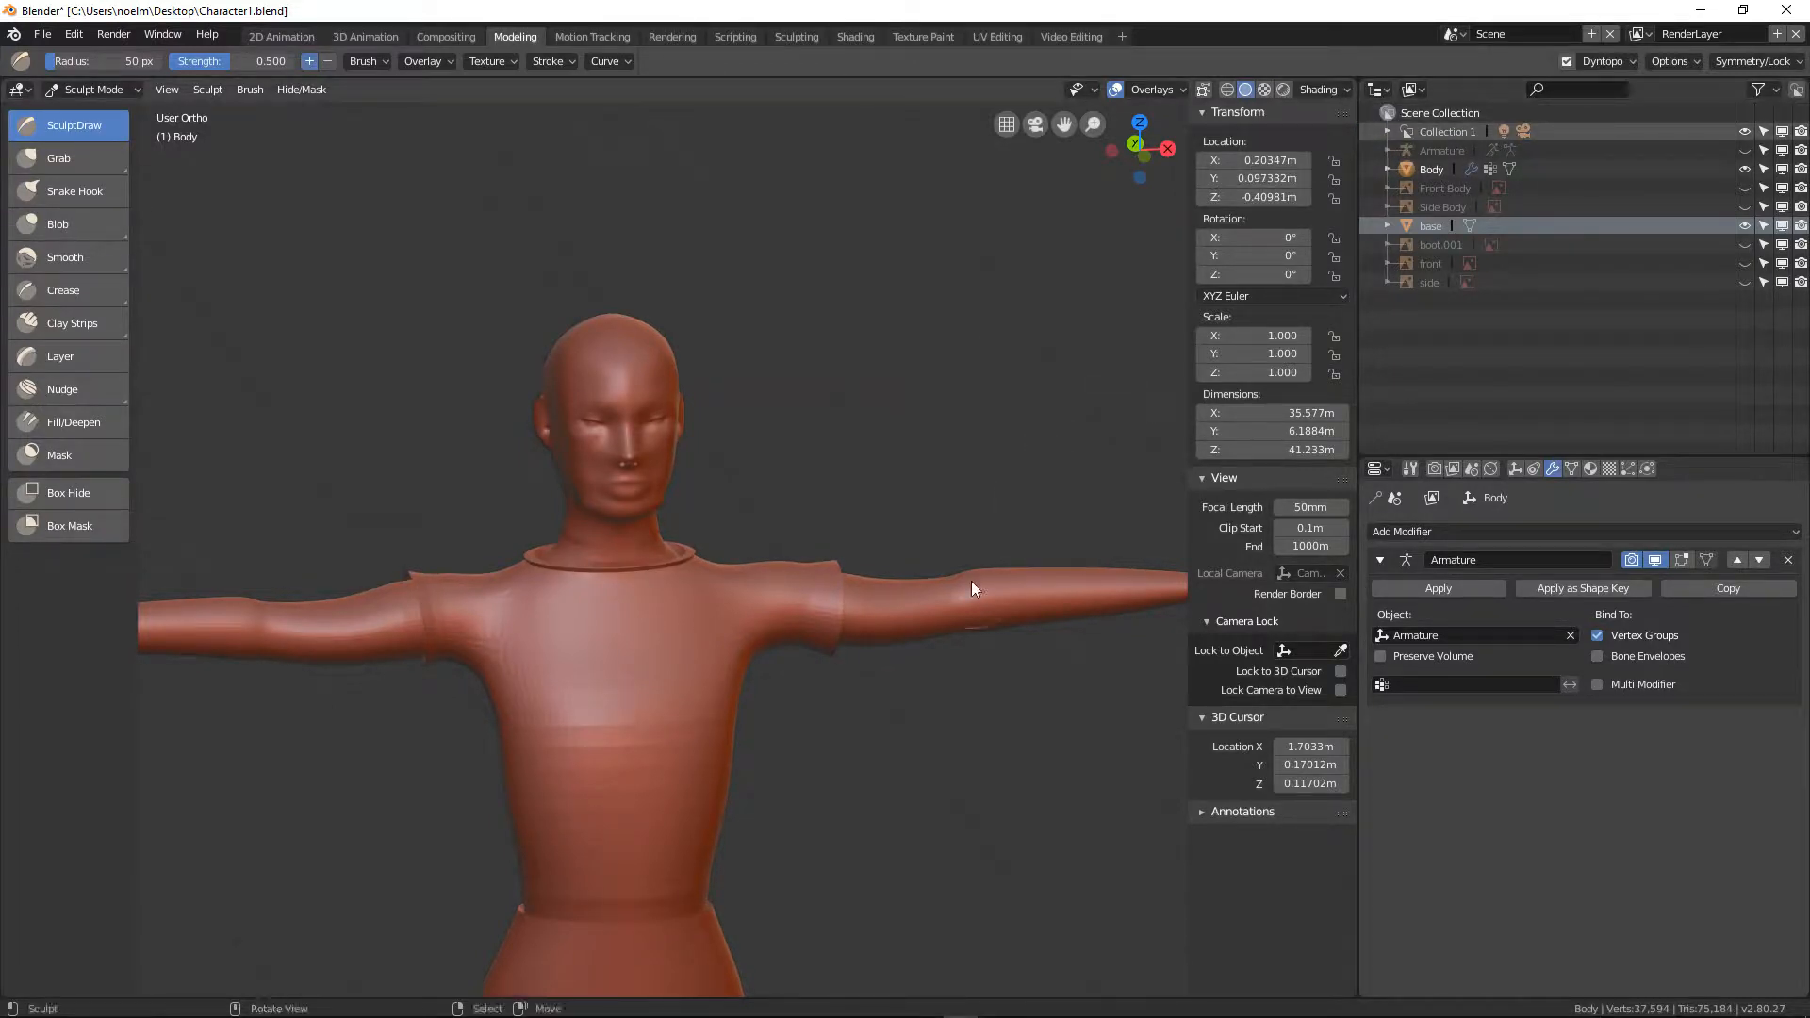
Choose the Clay Strips brush and enlarge its radius to 123 px over the chest
{"action": "mouse_move", "coordinate": [846, 727]}
{"action": "middle_mouse_down"}
{"action": "mouse_move", "coordinate": [632, 748]}
{"action": "mouse_move", "coordinate": [562, 726]}
{"action": "mouse_move", "coordinate": [809, 699]}
{"action": "middle_mouse_up"}
{"action": "scroll", "coordinate": [792, 693], "scroll_direction": "up", "scroll_amount": 5}
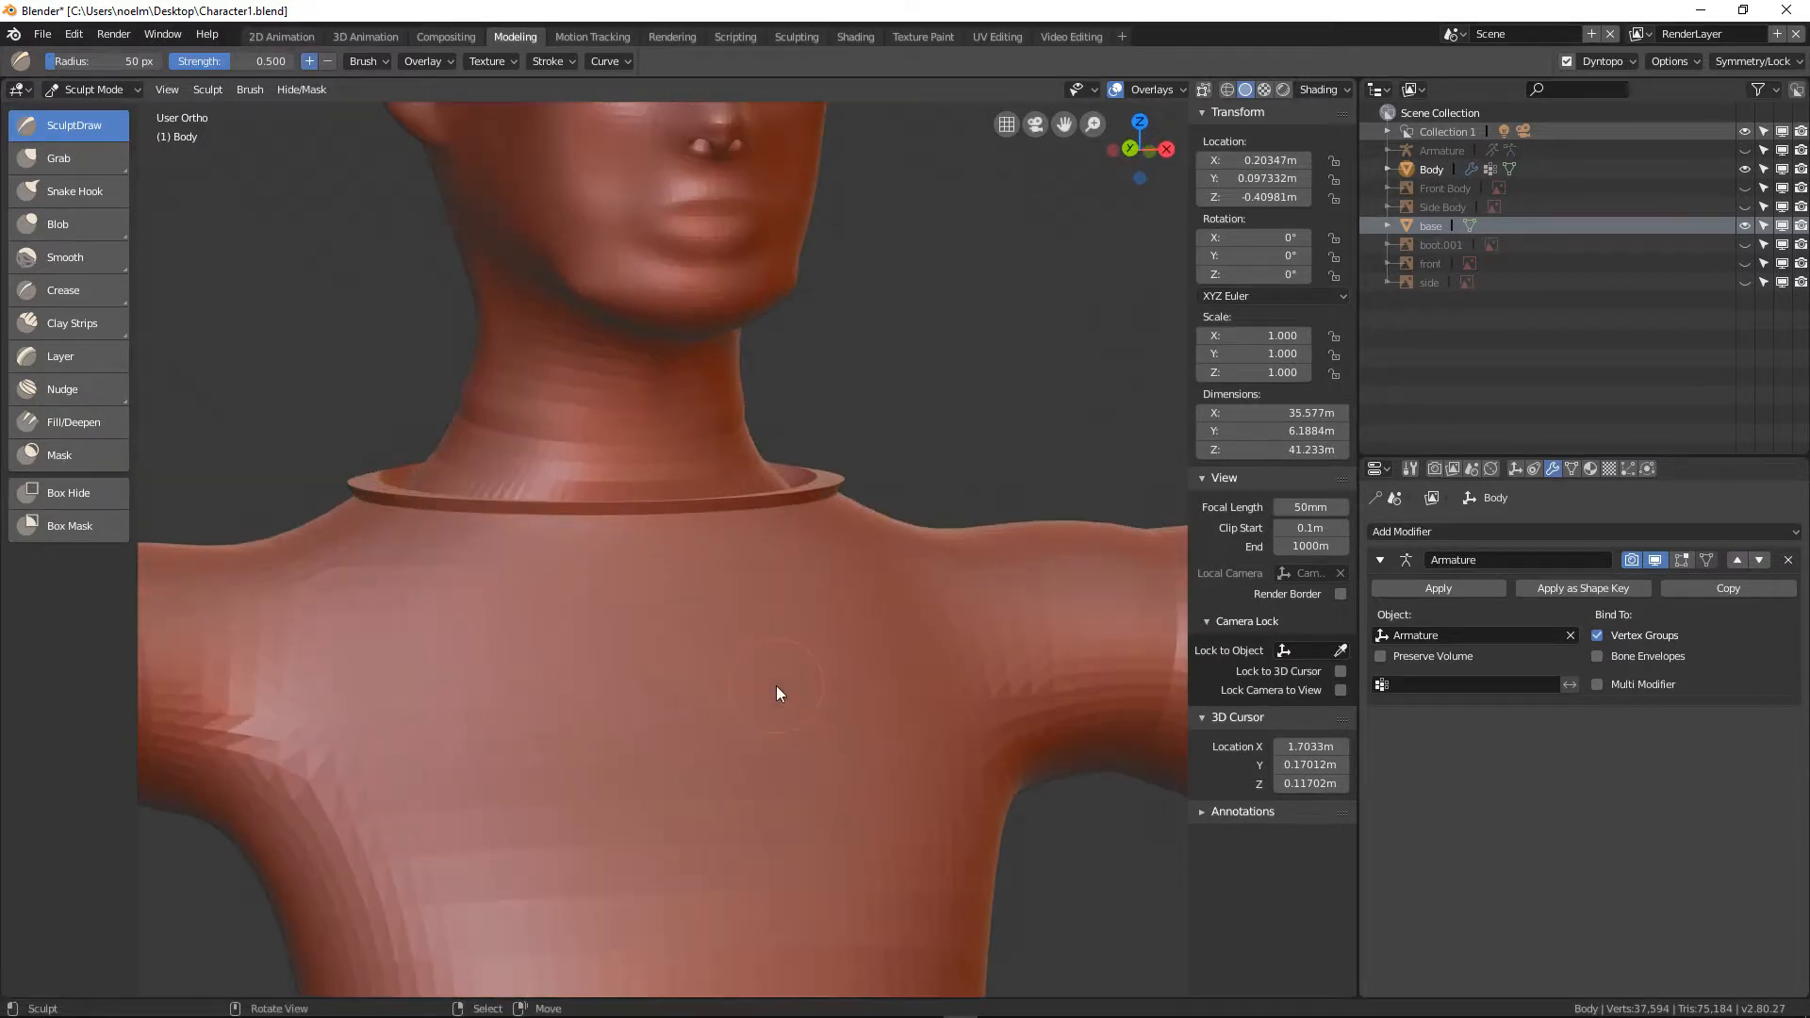
{"action": "scroll", "coordinate": [750, 786], "scroll_direction": "down", "scroll_amount": 5}
{"action": "scroll", "coordinate": [750, 786], "scroll_direction": "up", "scroll_amount": 5}
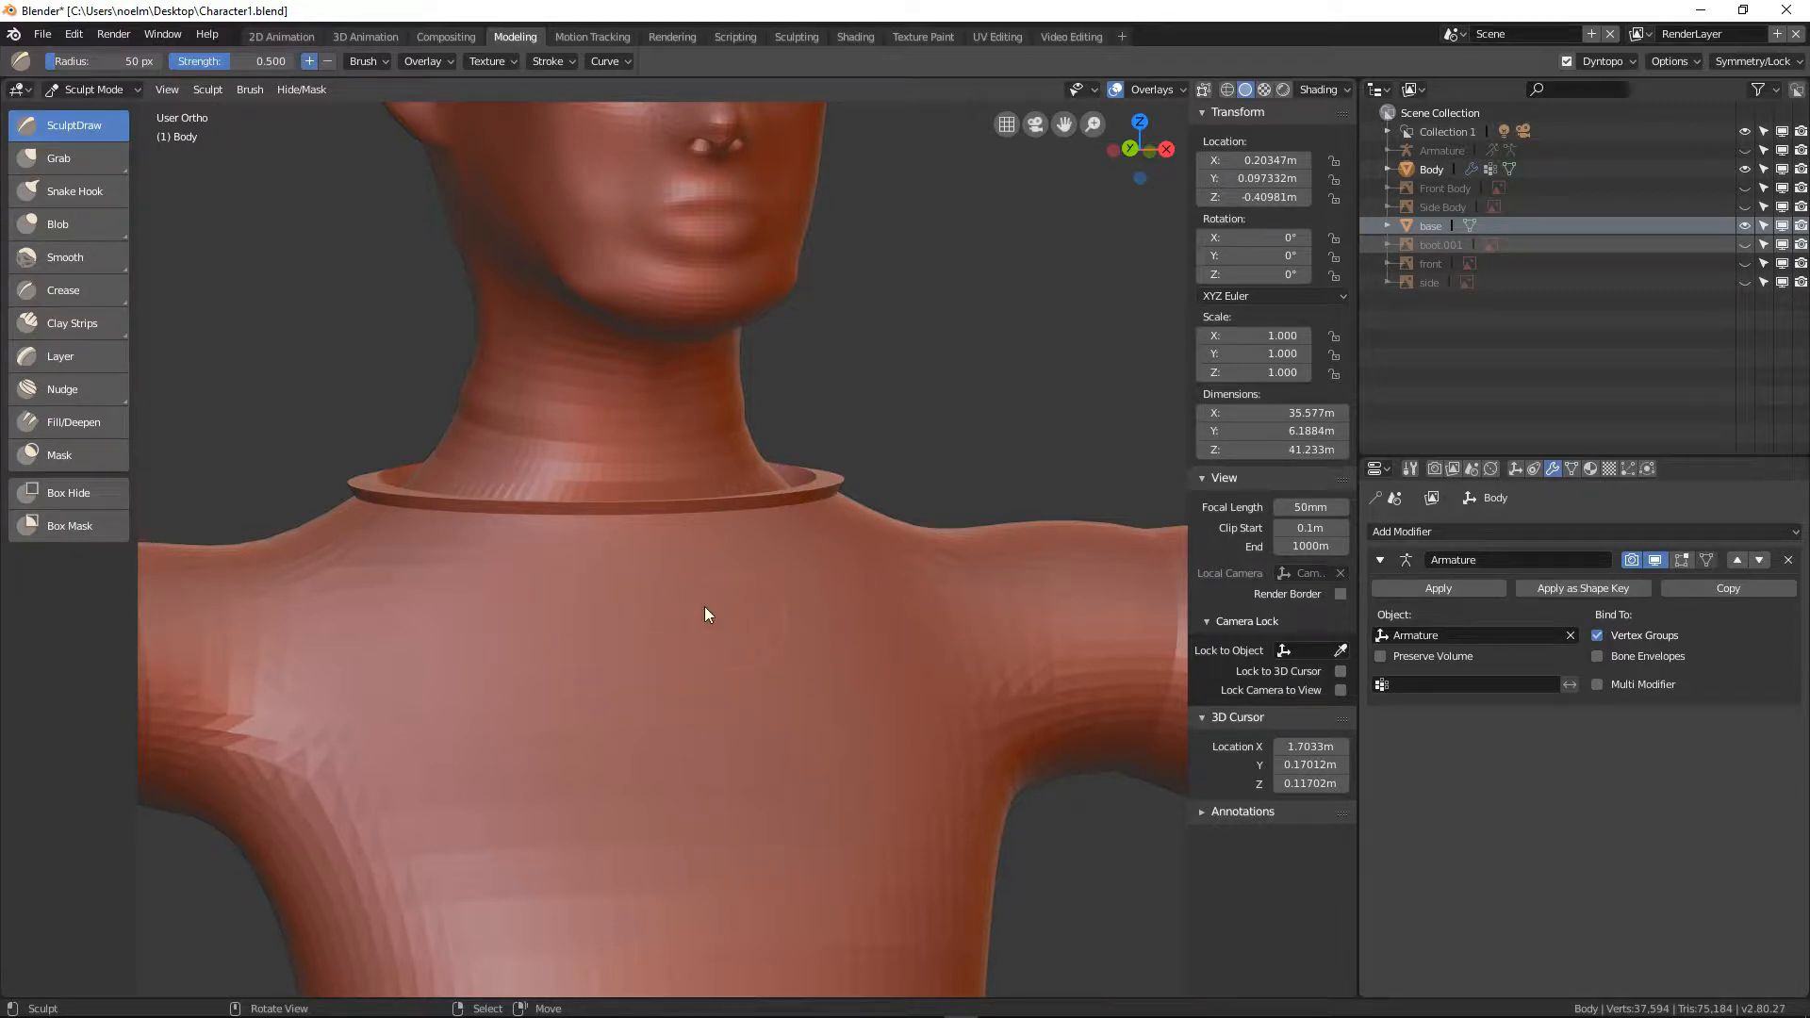
{"action": "scroll", "coordinate": [886, 594], "scroll_direction": "down", "scroll_amount": 3}
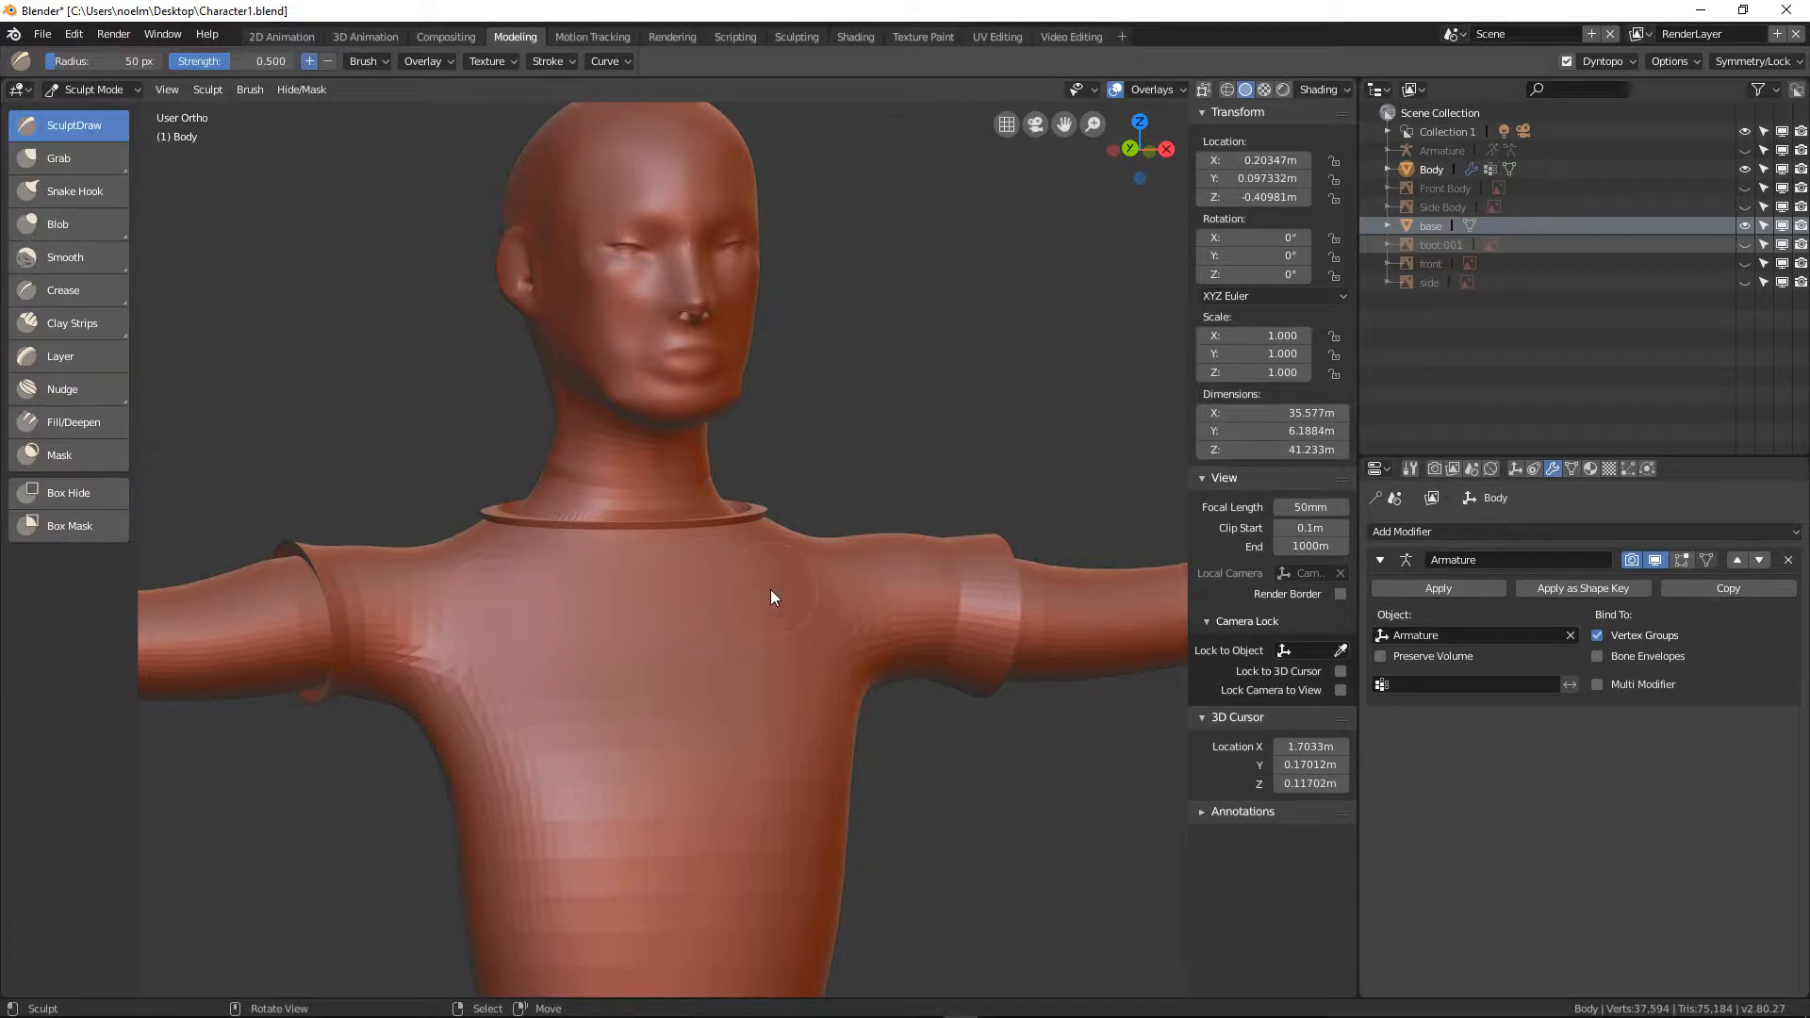
{"action": "scroll", "coordinate": [771, 594], "scroll_direction": "up", "scroll_amount": 2}
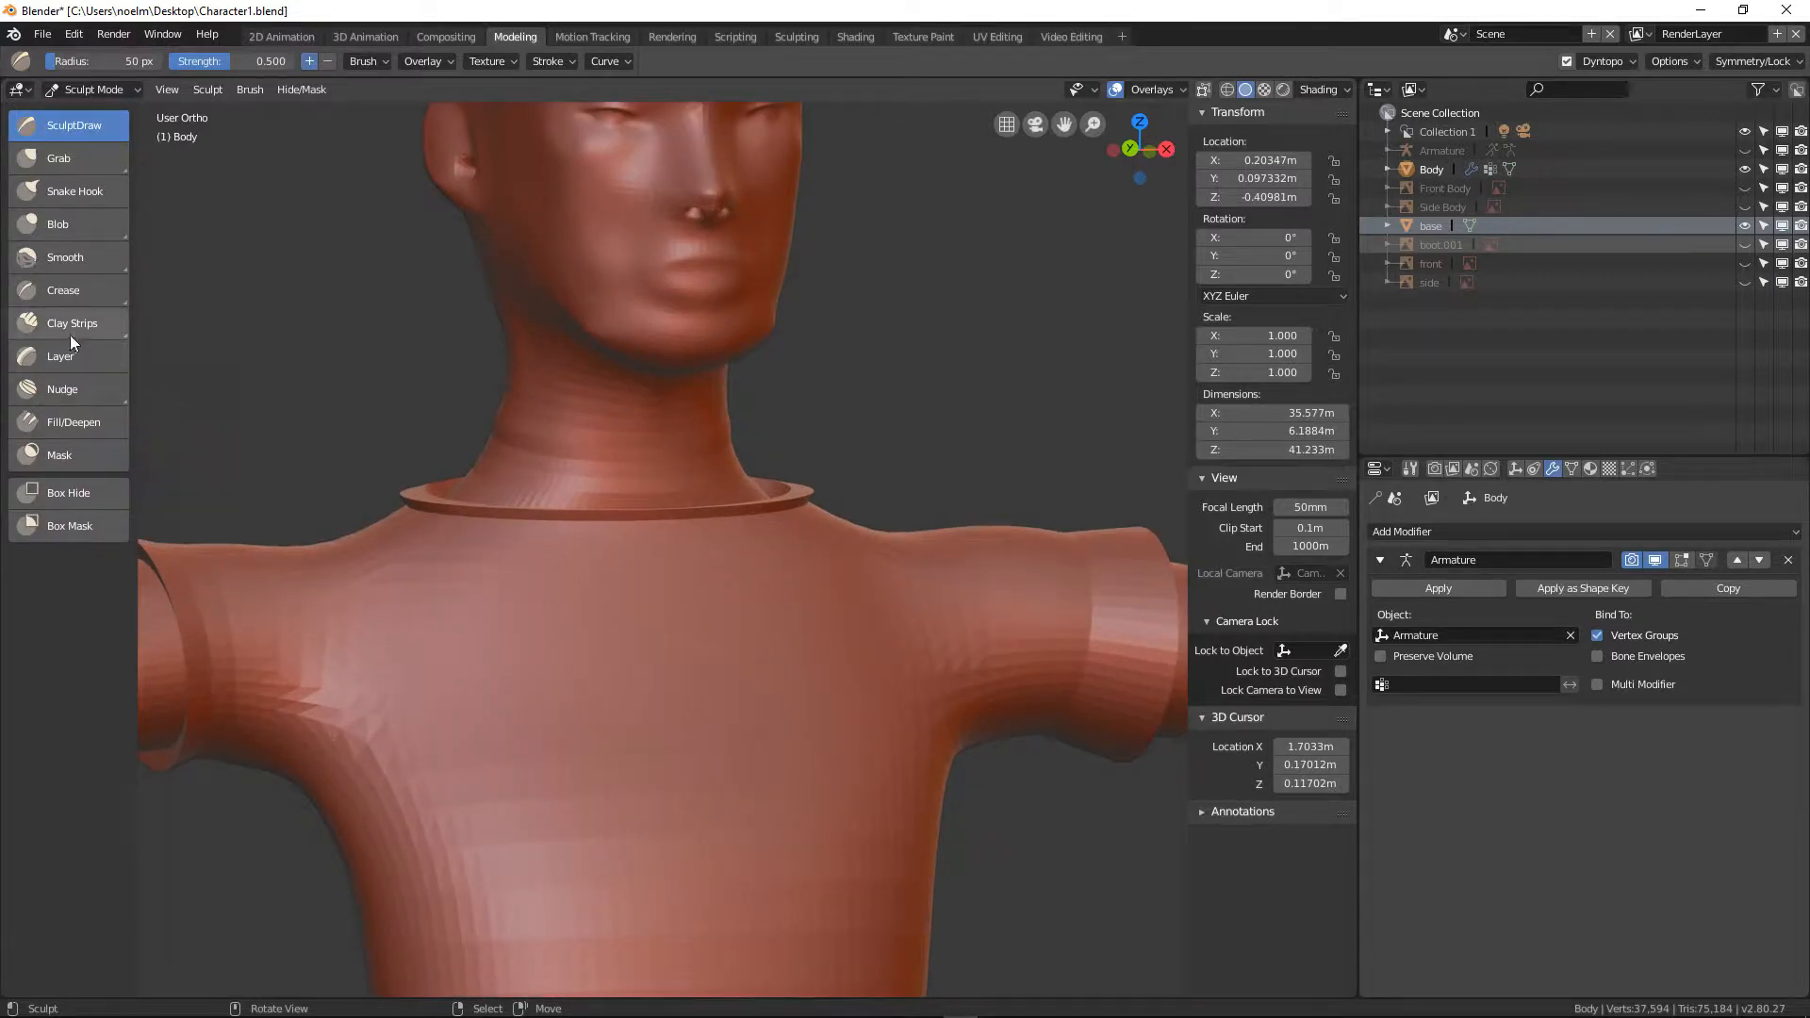
{"action": "left_click", "coordinate": [74, 326]}
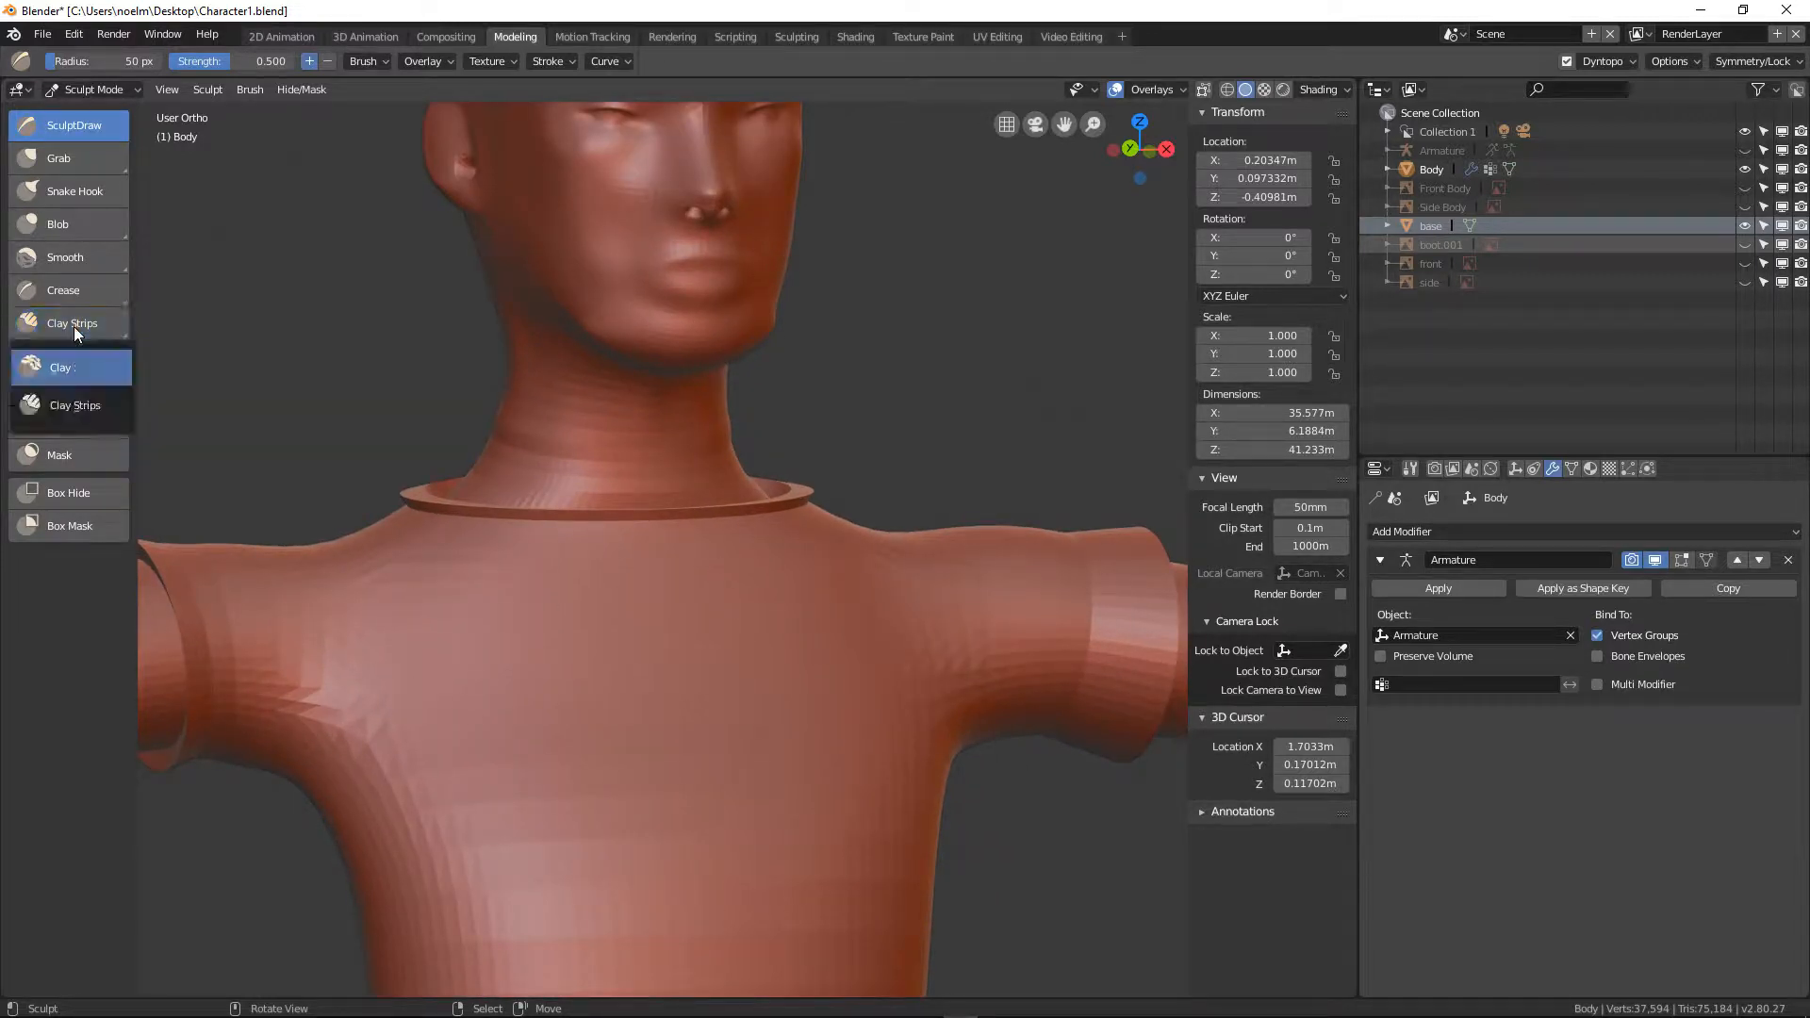
{"action": "left_click", "coordinate": [66, 407]}
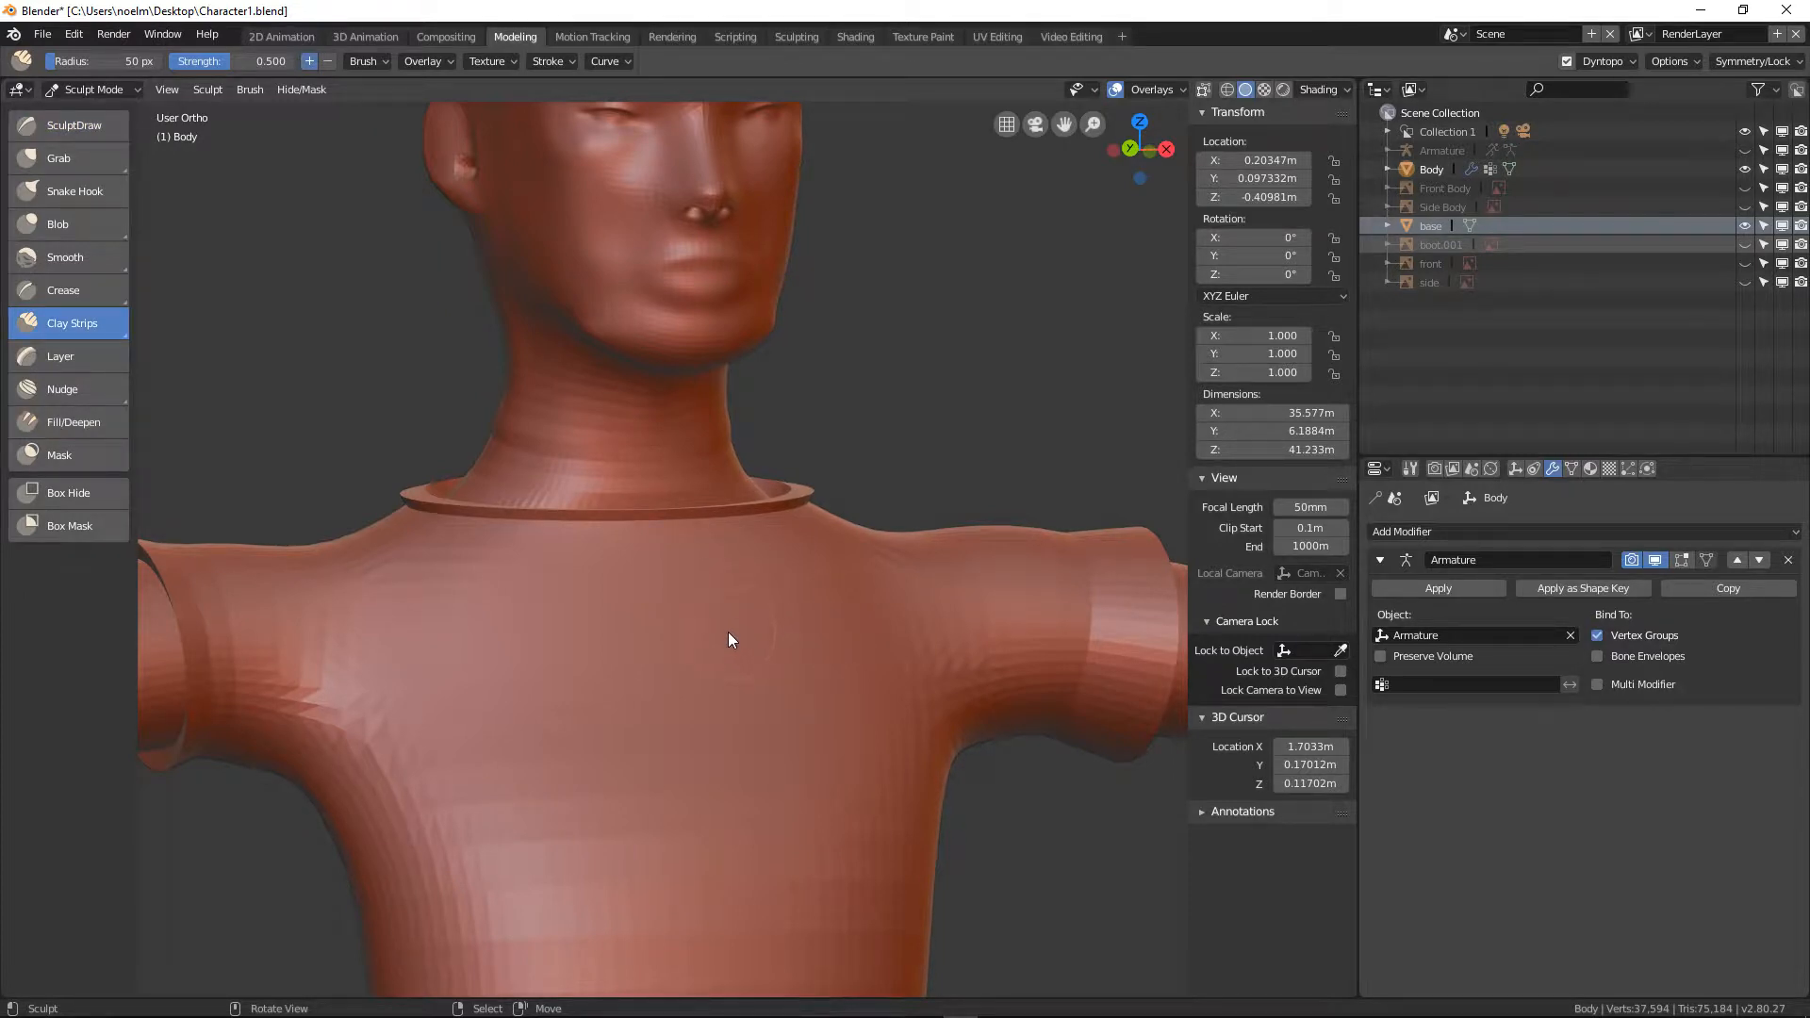
{"action": "key", "text": "f"}
{"action": "left_click", "coordinate": [790, 679]}
Try Clay Strips strokes across the chest at several zoom levels to compare the Dyntopo detail
{"action": "mouse_move", "coordinate": [804, 601]}
{"action": "left_mouse_down"}
{"action": "mouse_move", "coordinate": [736, 635]}
{"action": "mouse_move", "coordinate": [602, 655]}
{"action": "mouse_move", "coordinate": [404, 647]}
{"action": "mouse_move", "coordinate": [801, 702]}
{"action": "mouse_move", "coordinate": [466, 744]}
{"action": "mouse_move", "coordinate": [716, 790]}
{"action": "mouse_move", "coordinate": [690, 850]}
{"action": "mouse_move", "coordinate": [547, 900]}
{"action": "left_mouse_up"}
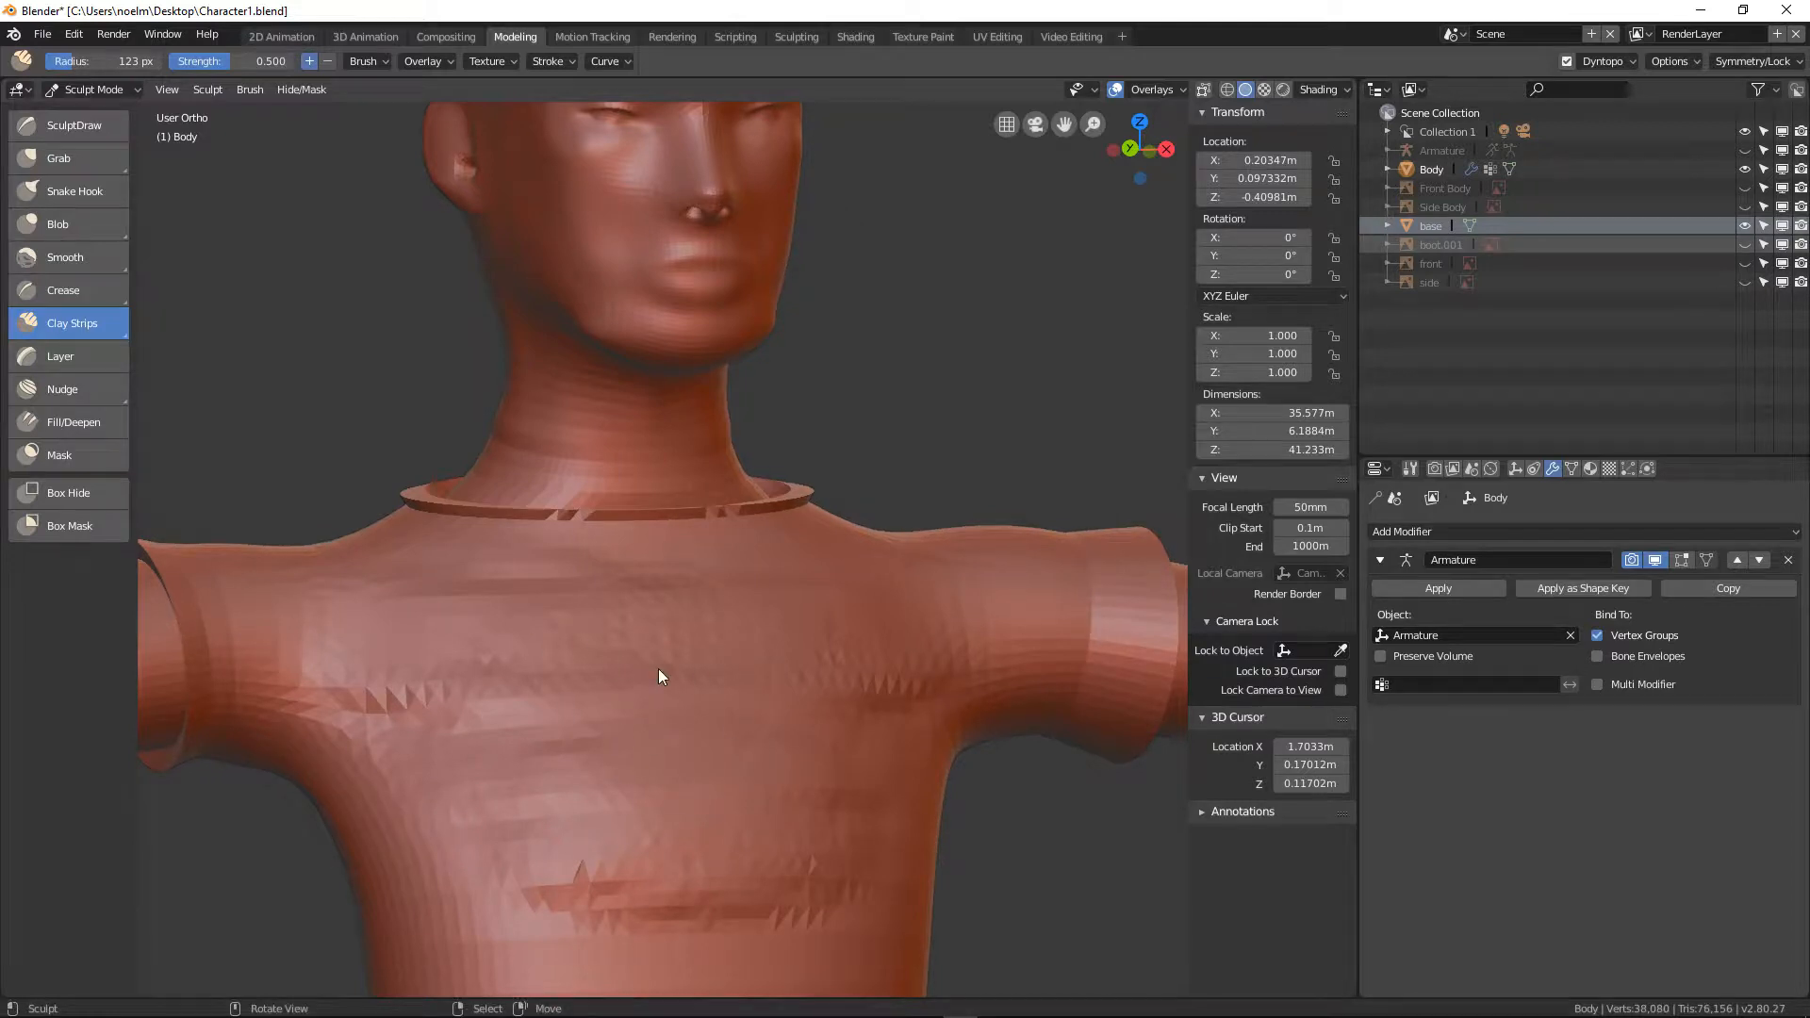
{"action": "middle_click_drag", "start_coordinate": [684, 721], "coordinate": [710, 585], "text": "shift"}
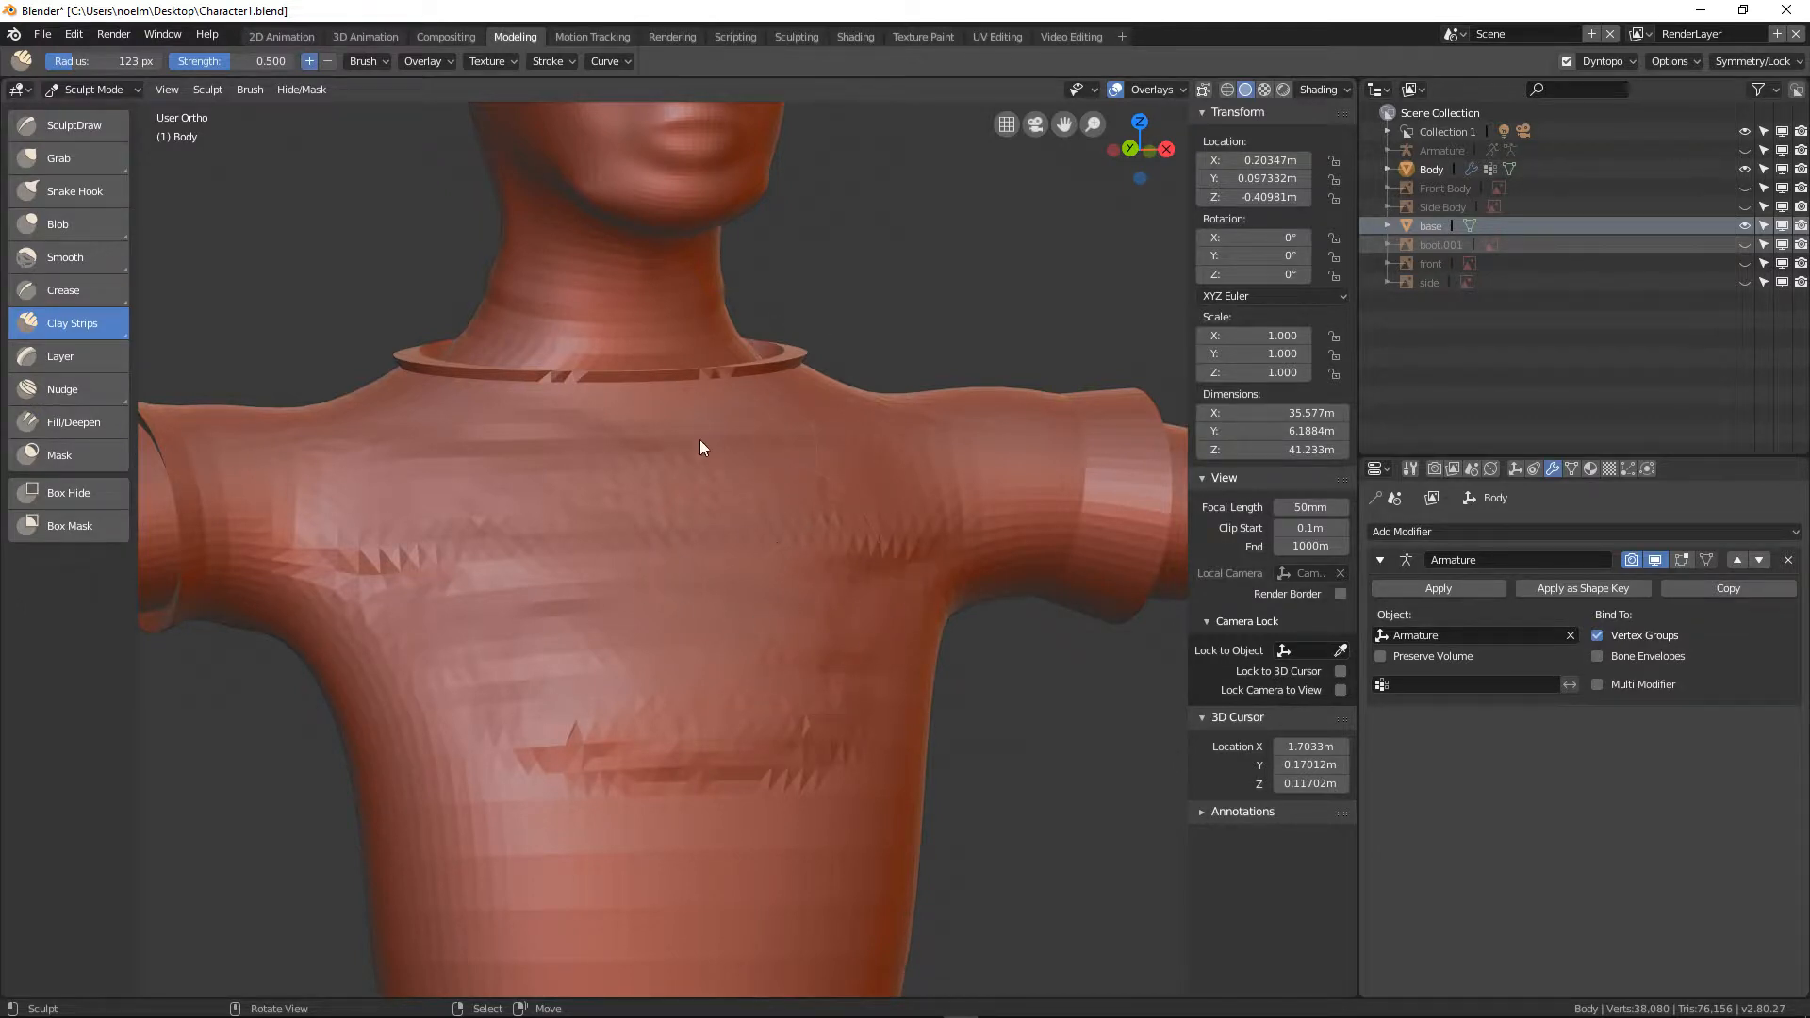
{"action": "scroll", "coordinate": [700, 439], "scroll_direction": "down", "scroll_amount": 4}
{"action": "scroll", "coordinate": [688, 472], "scroll_direction": "up", "scroll_amount": 4}
{"action": "scroll", "coordinate": [685, 503], "scroll_direction": "up", "scroll_amount": 3}
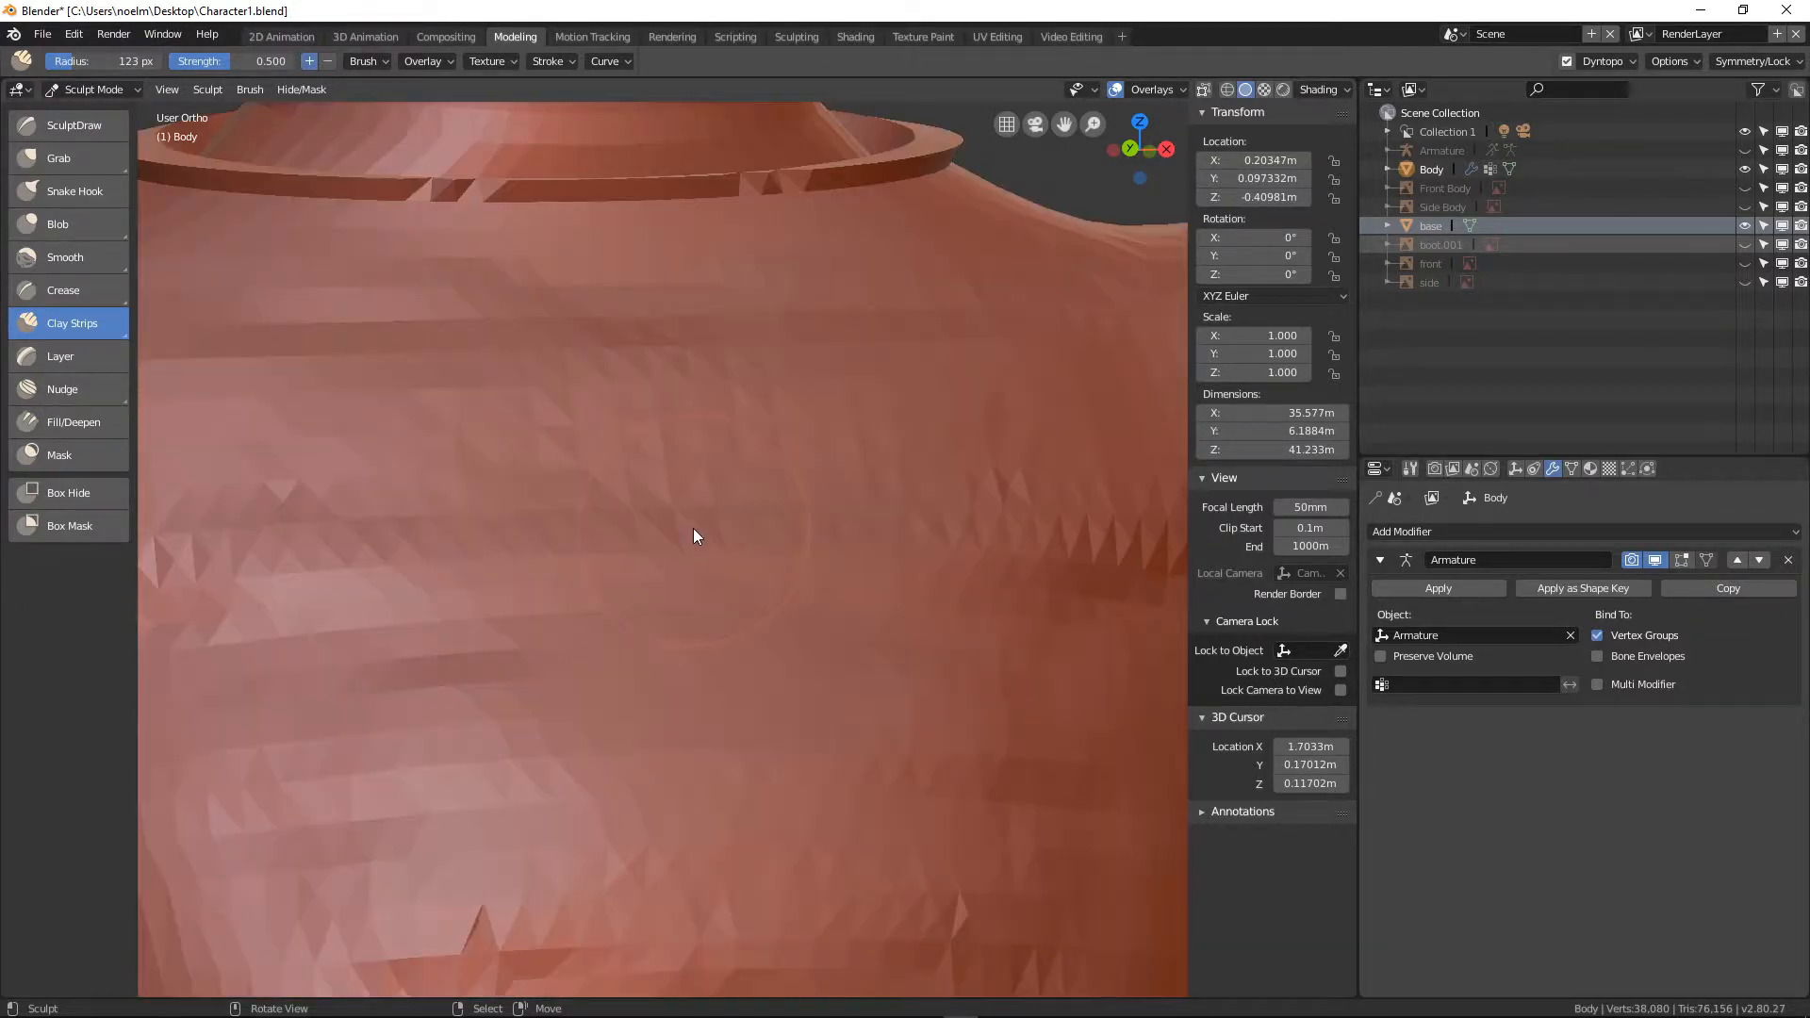
{"action": "scroll", "coordinate": [694, 530], "scroll_direction": "up", "scroll_amount": 2}
{"action": "mouse_move", "coordinate": [721, 535]}
{"action": "left_mouse_down"}
{"action": "mouse_move", "coordinate": [772, 553]}
{"action": "mouse_move", "coordinate": [416, 545]}
{"action": "mouse_move", "coordinate": [586, 558]}
{"action": "left_mouse_up"}
{"action": "scroll", "coordinate": [573, 576], "scroll_direction": "up", "scroll_amount": 8}
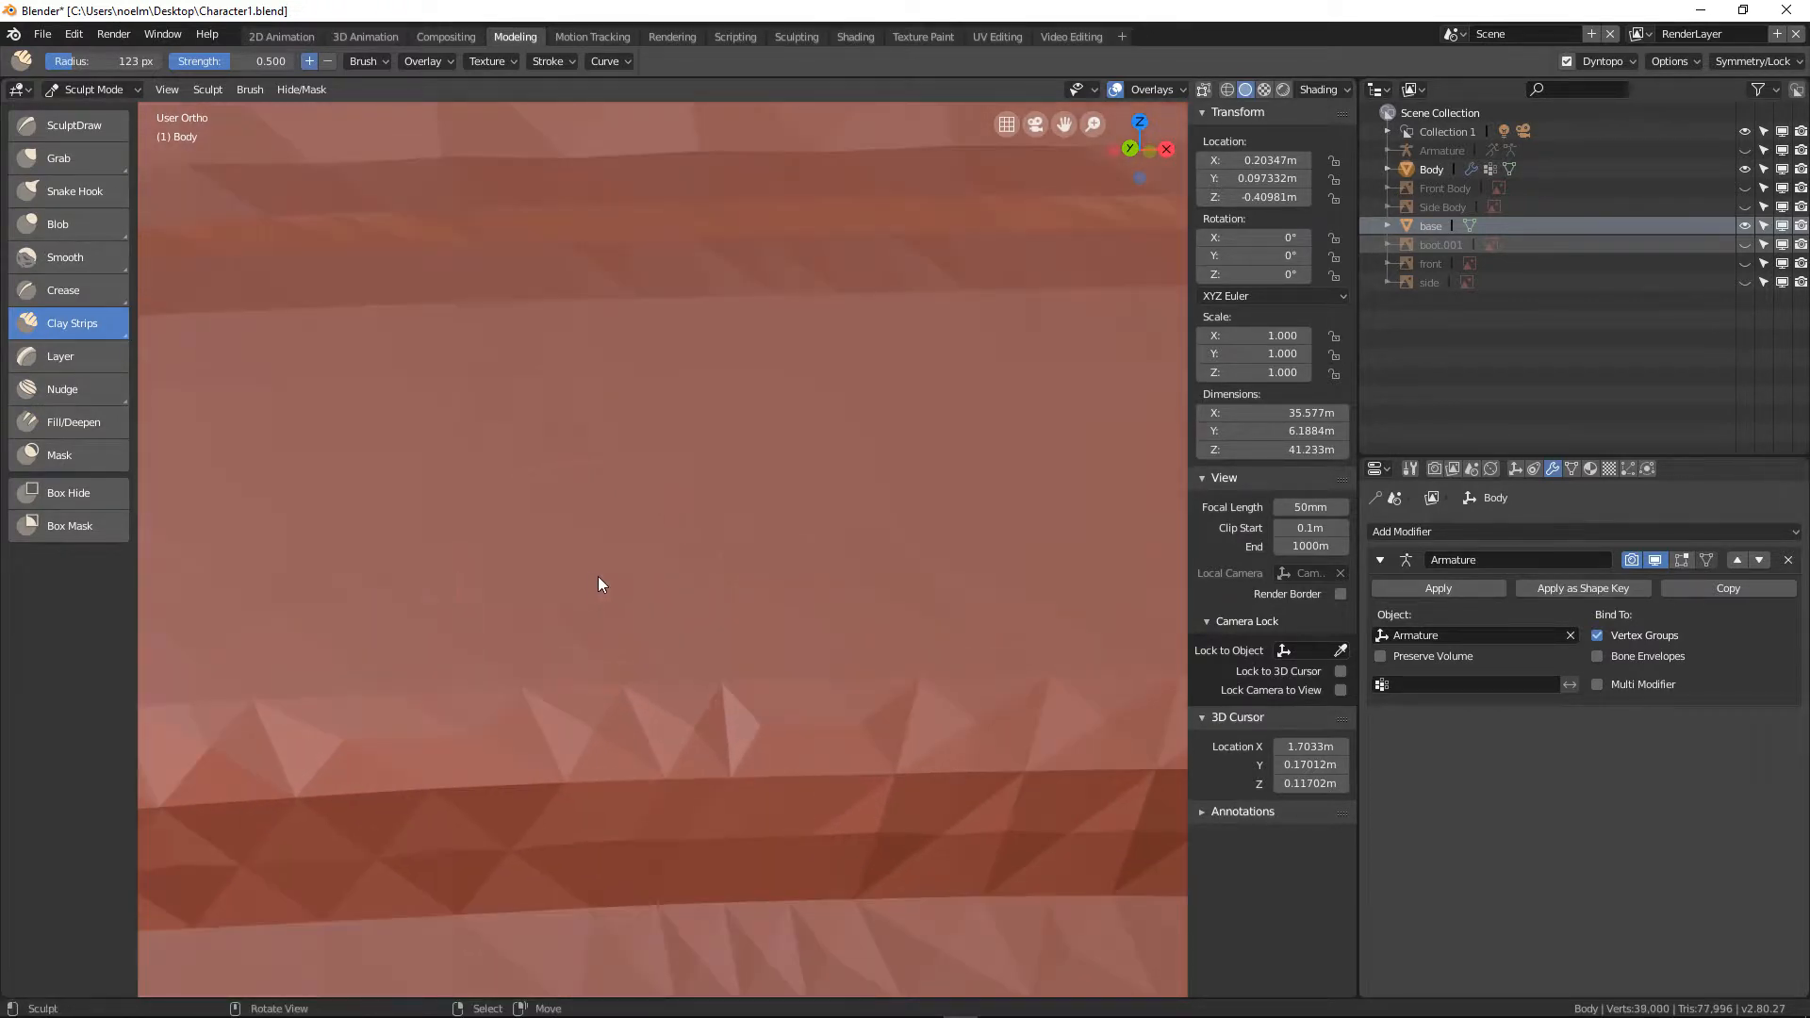
{"action": "mouse_move", "coordinate": [929, 514]}
{"action": "left_mouse_down"}
{"action": "mouse_move", "coordinate": [539, 534]}
{"action": "mouse_move", "coordinate": [974, 503]}
{"action": "mouse_move", "coordinate": [617, 514]}
{"action": "left_mouse_up"}
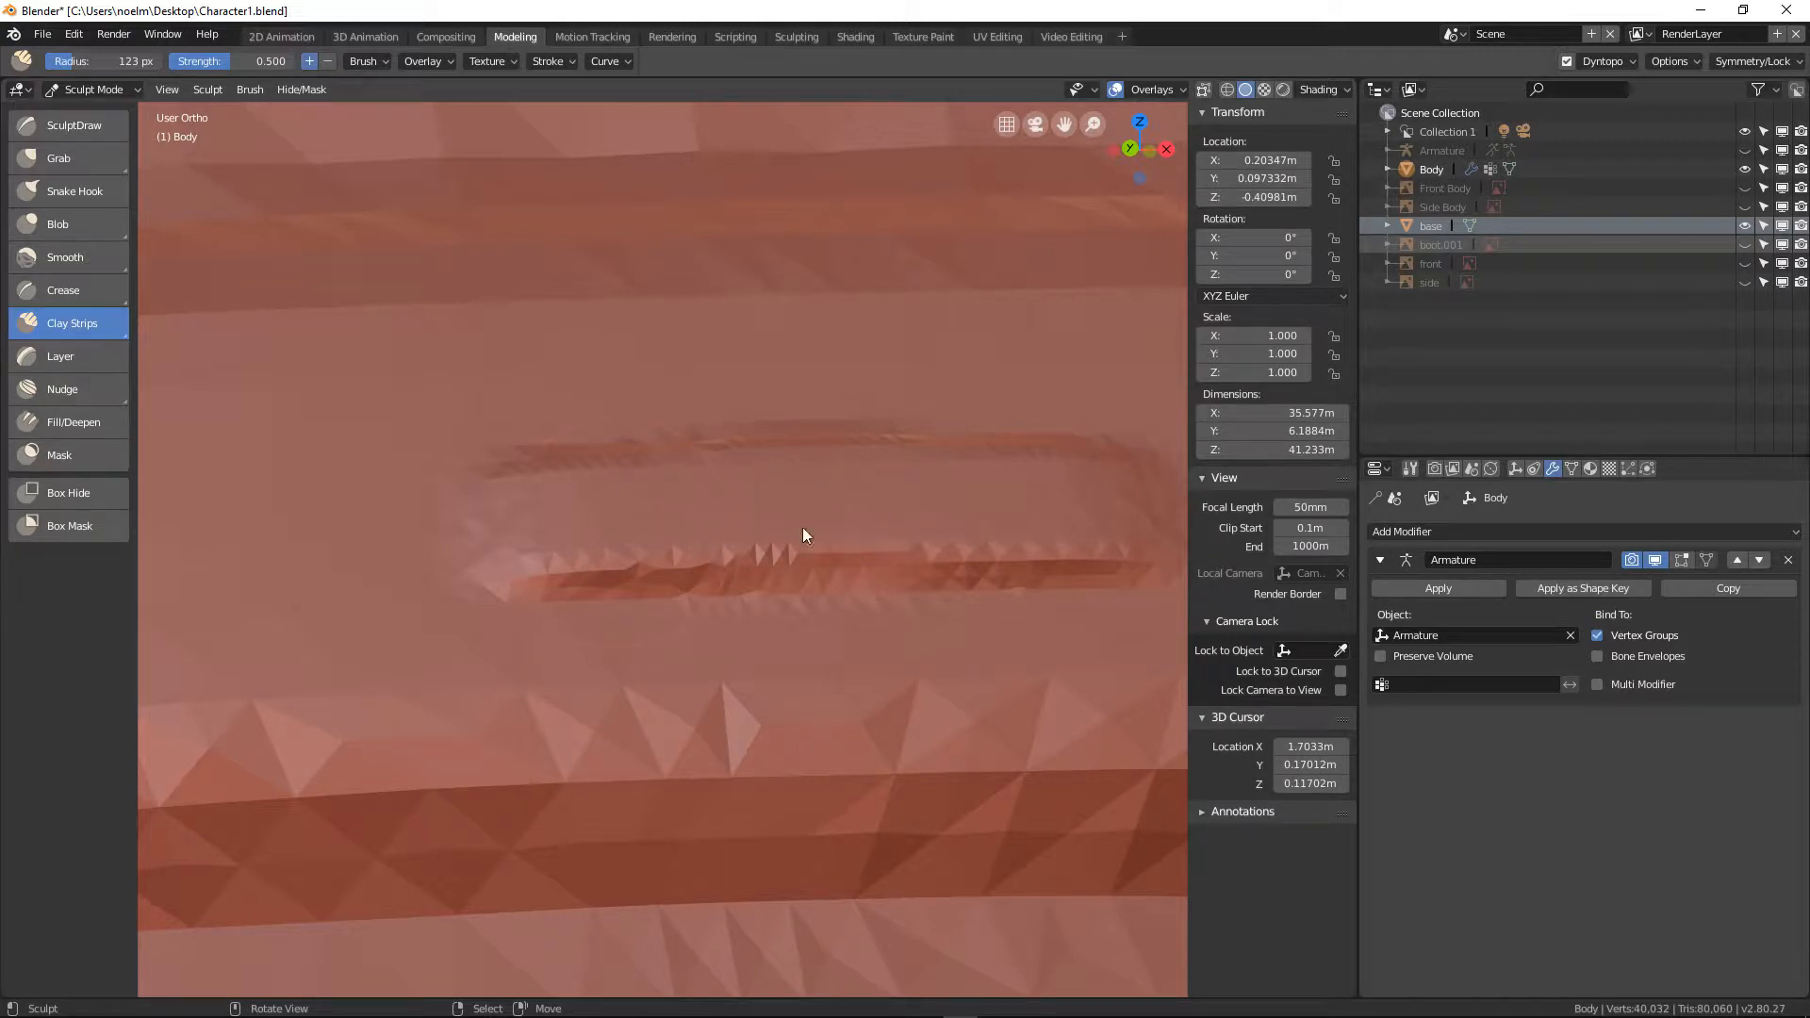
Smooth over the fine test strip on the chest and undo the test strokes
{"action": "scroll", "coordinate": [699, 528], "scroll_direction": "down", "scroll_amount": 6}
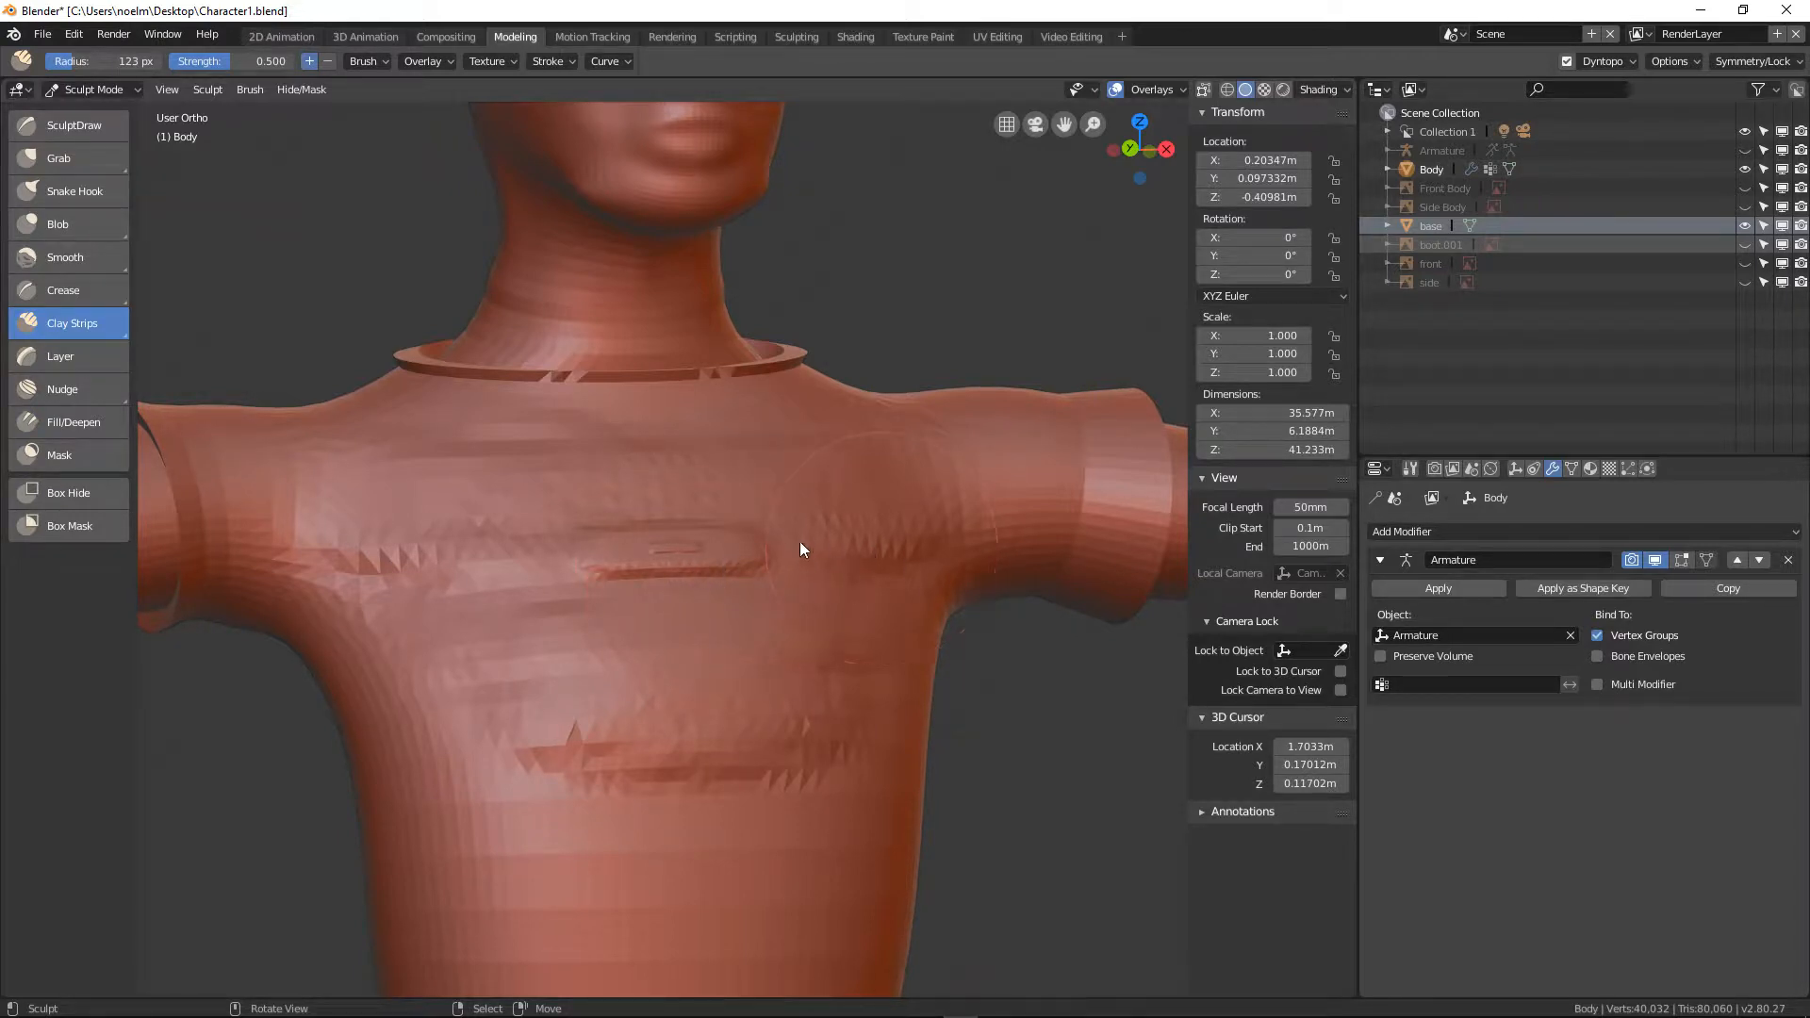
{"action": "left_click_drag", "start_coordinate": [534, 558], "coordinate": [726, 547], "text": "shift"}
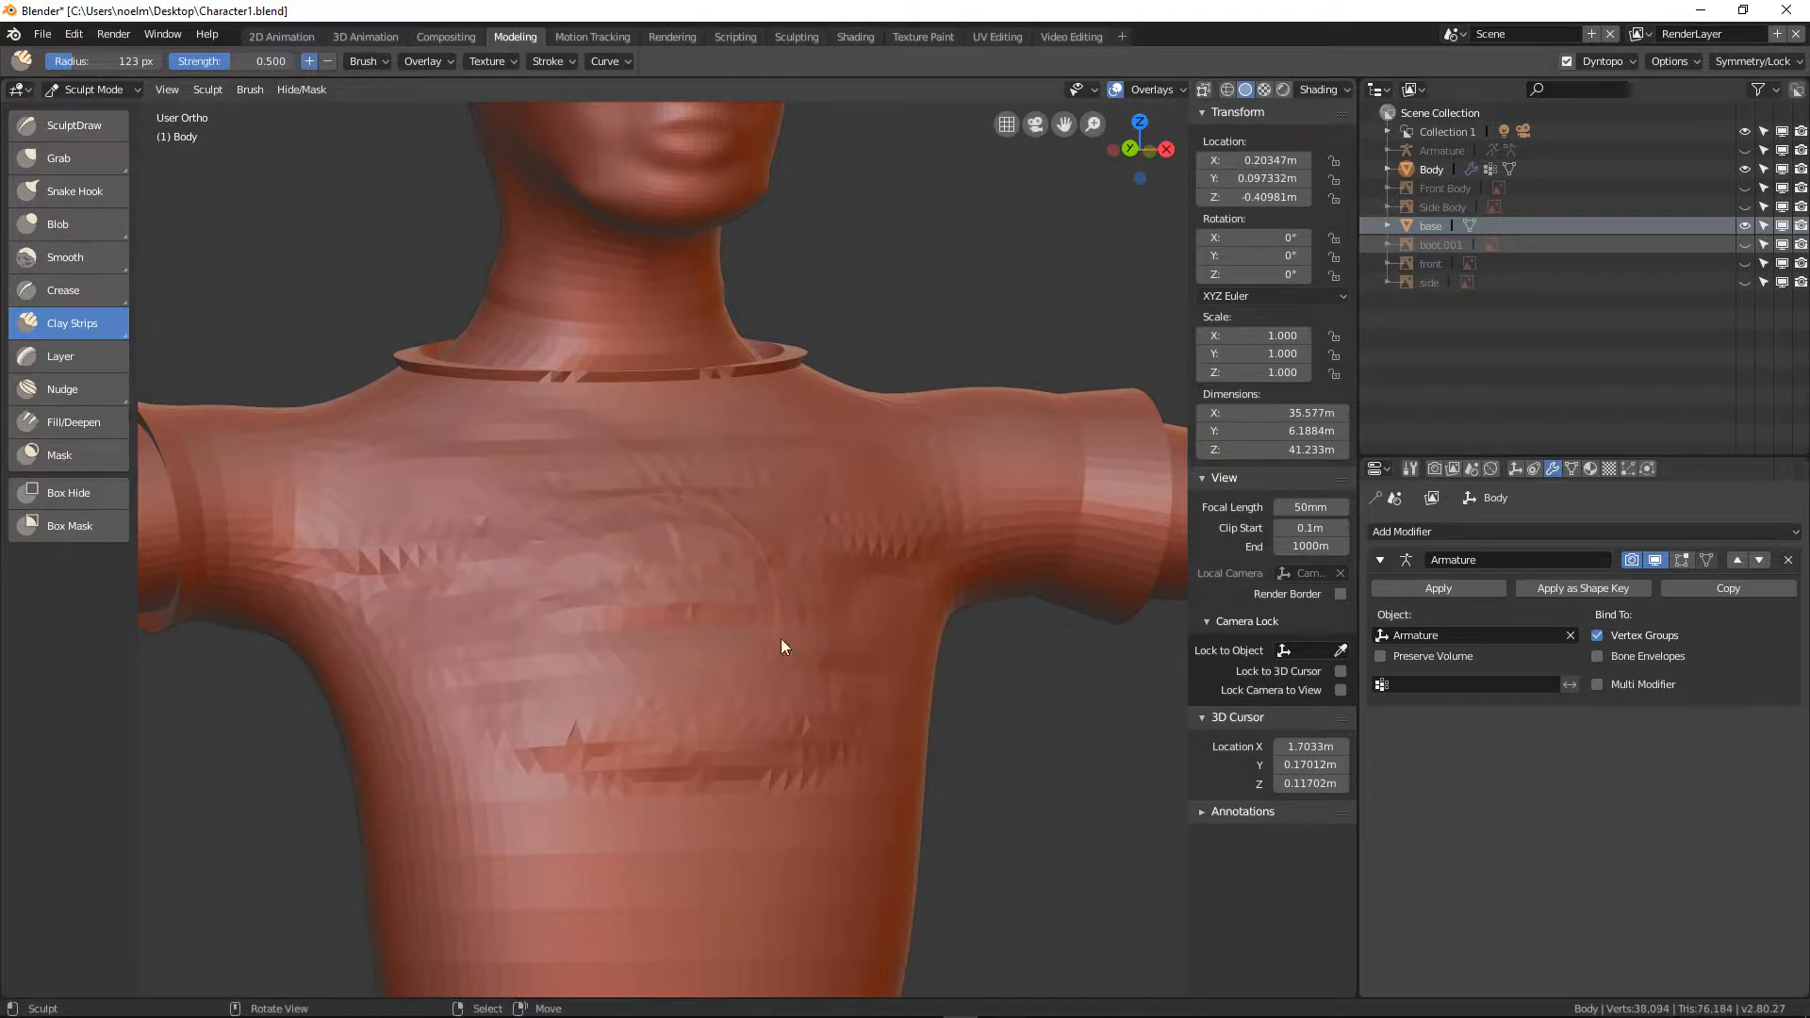
{"action": "key", "text": "ctrl+z"}
{"action": "key", "text": "ctrl+z"}
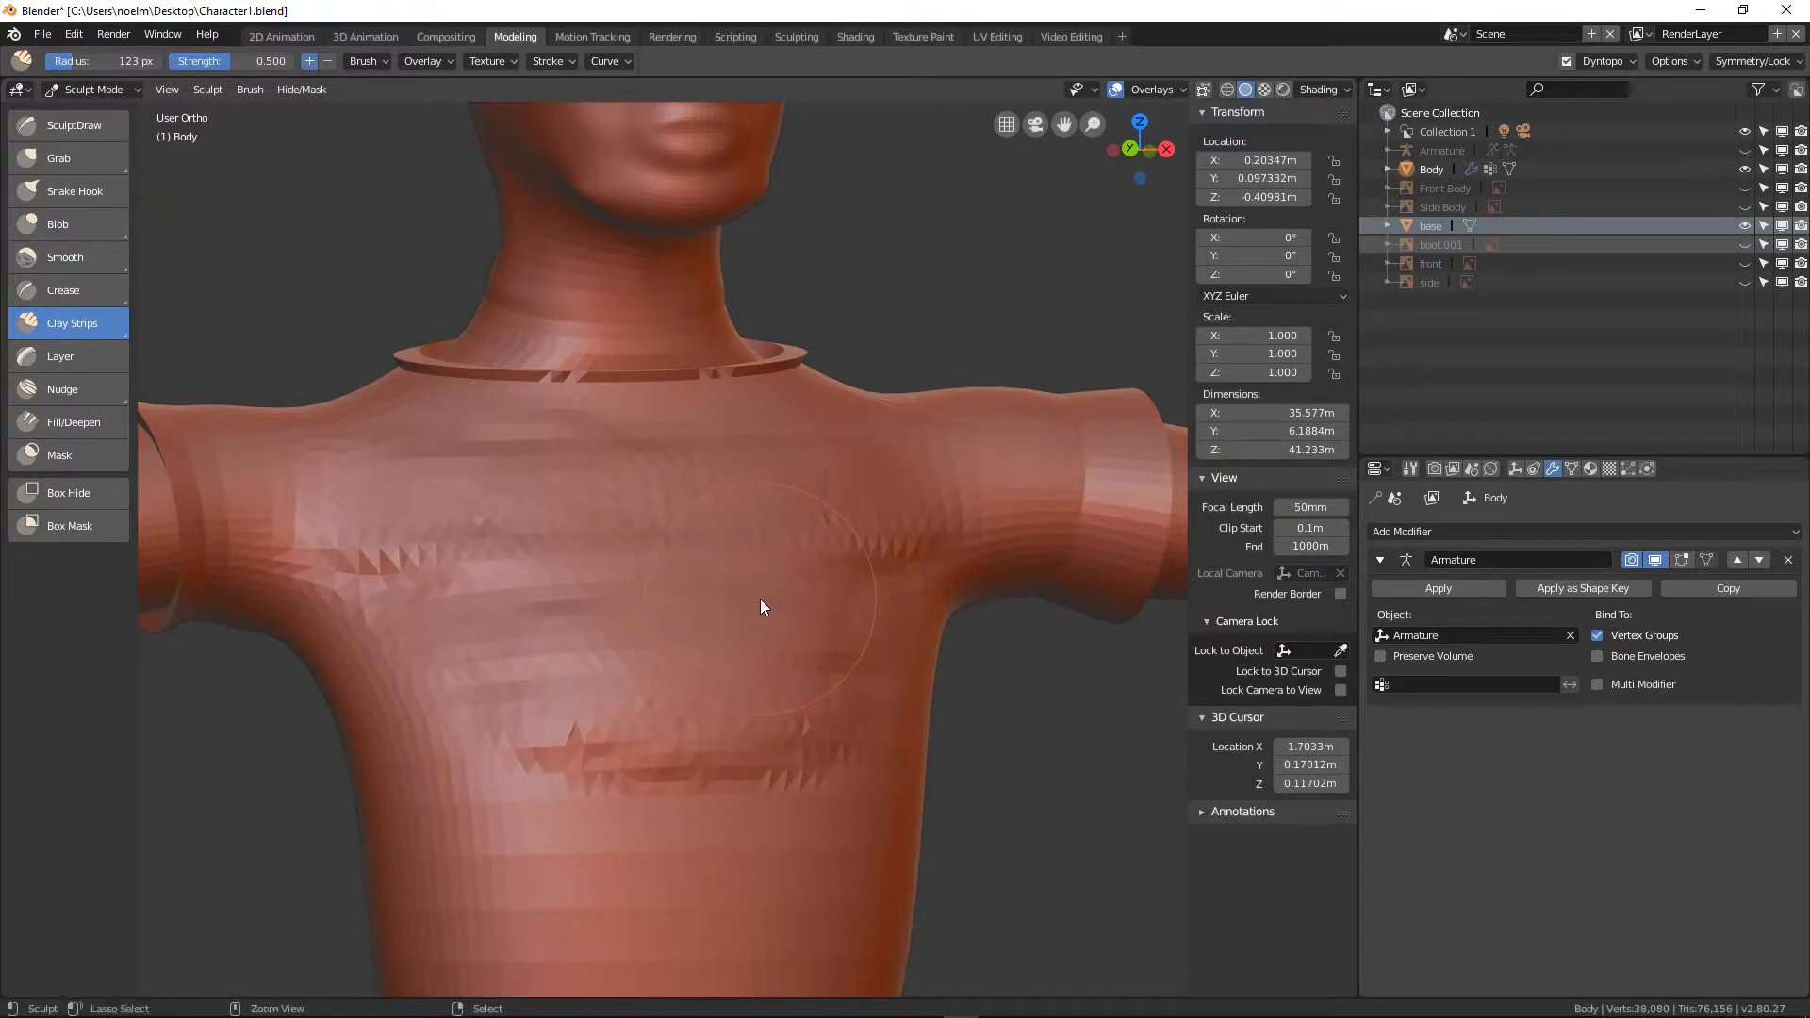
{"action": "key", "text": "ctrl+shift+z"}
Check the brush's X mirror setting and sculpt Clay Strips folds on the upper chest beside the armpit
{"action": "middle_click_drag", "start_coordinate": [828, 618], "coordinate": [914, 552]}
{"action": "left_click", "coordinate": [1745, 62]}
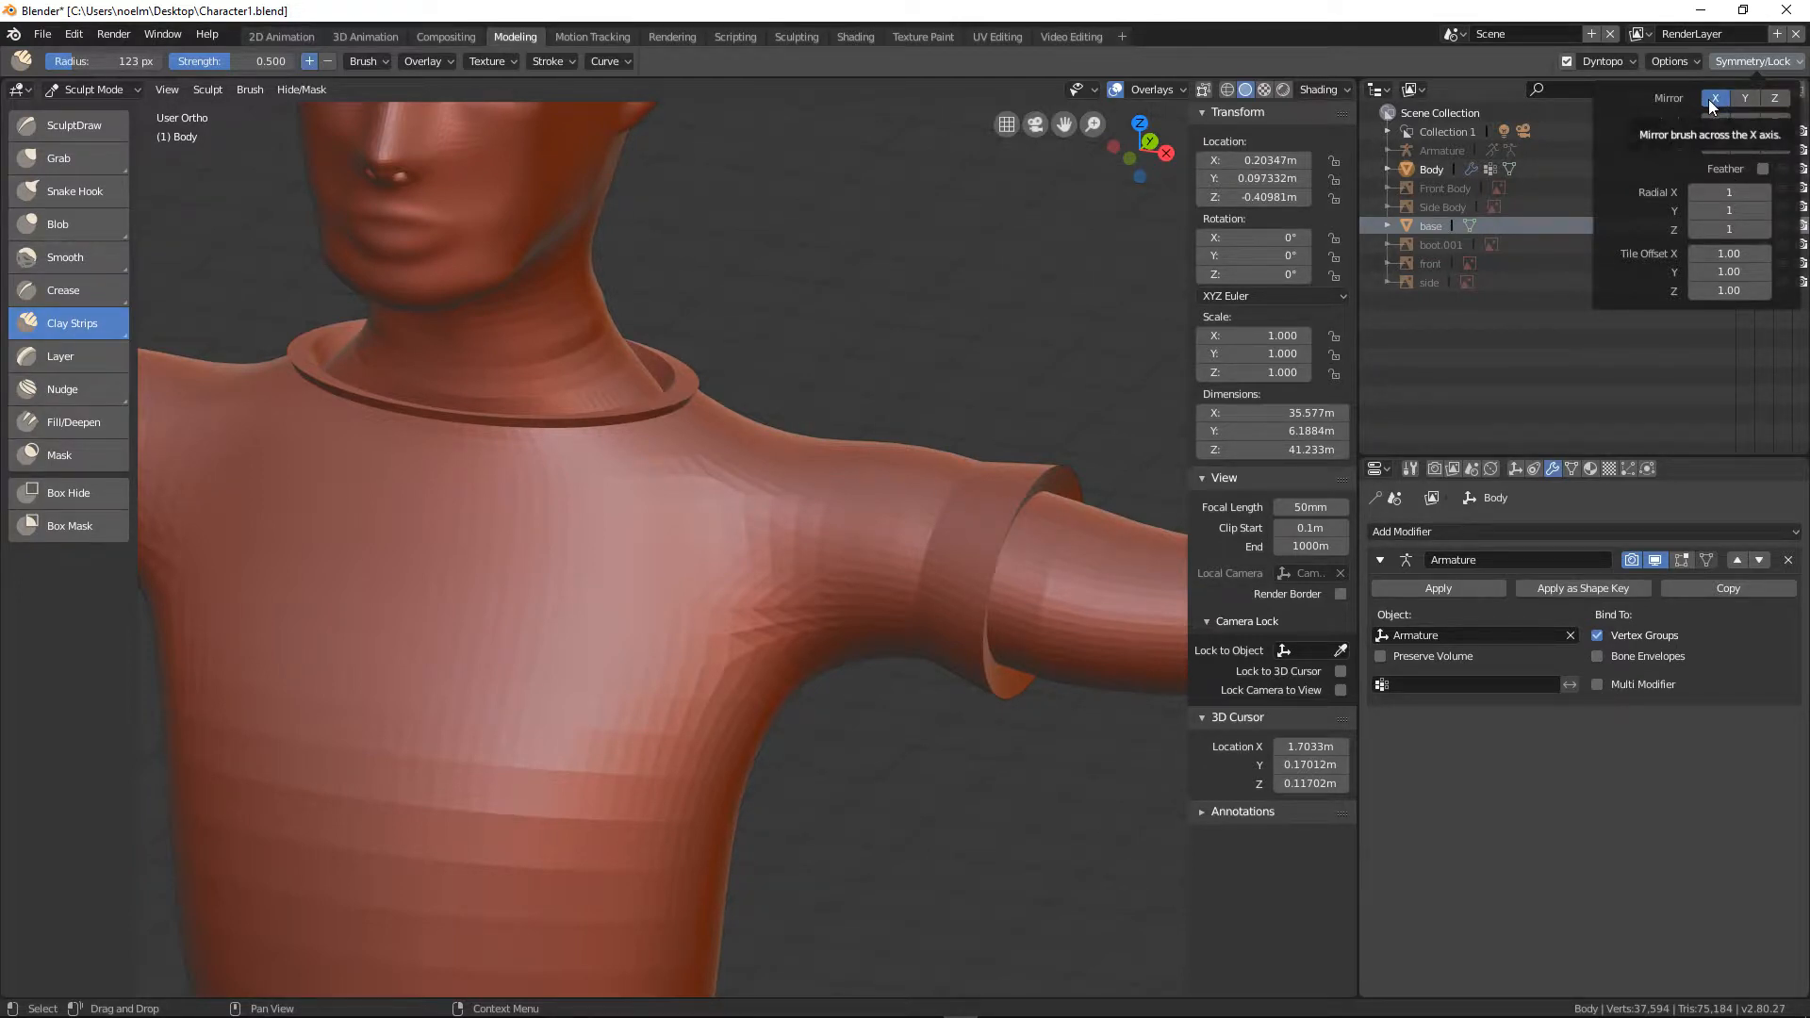
{"action": "mouse_move", "coordinate": [766, 599]}
{"action": "left_mouse_down"}
{"action": "mouse_move", "coordinate": [766, 462]}
{"action": "mouse_move", "coordinate": [738, 512]}
{"action": "mouse_move", "coordinate": [666, 562]}
{"action": "left_mouse_up"}
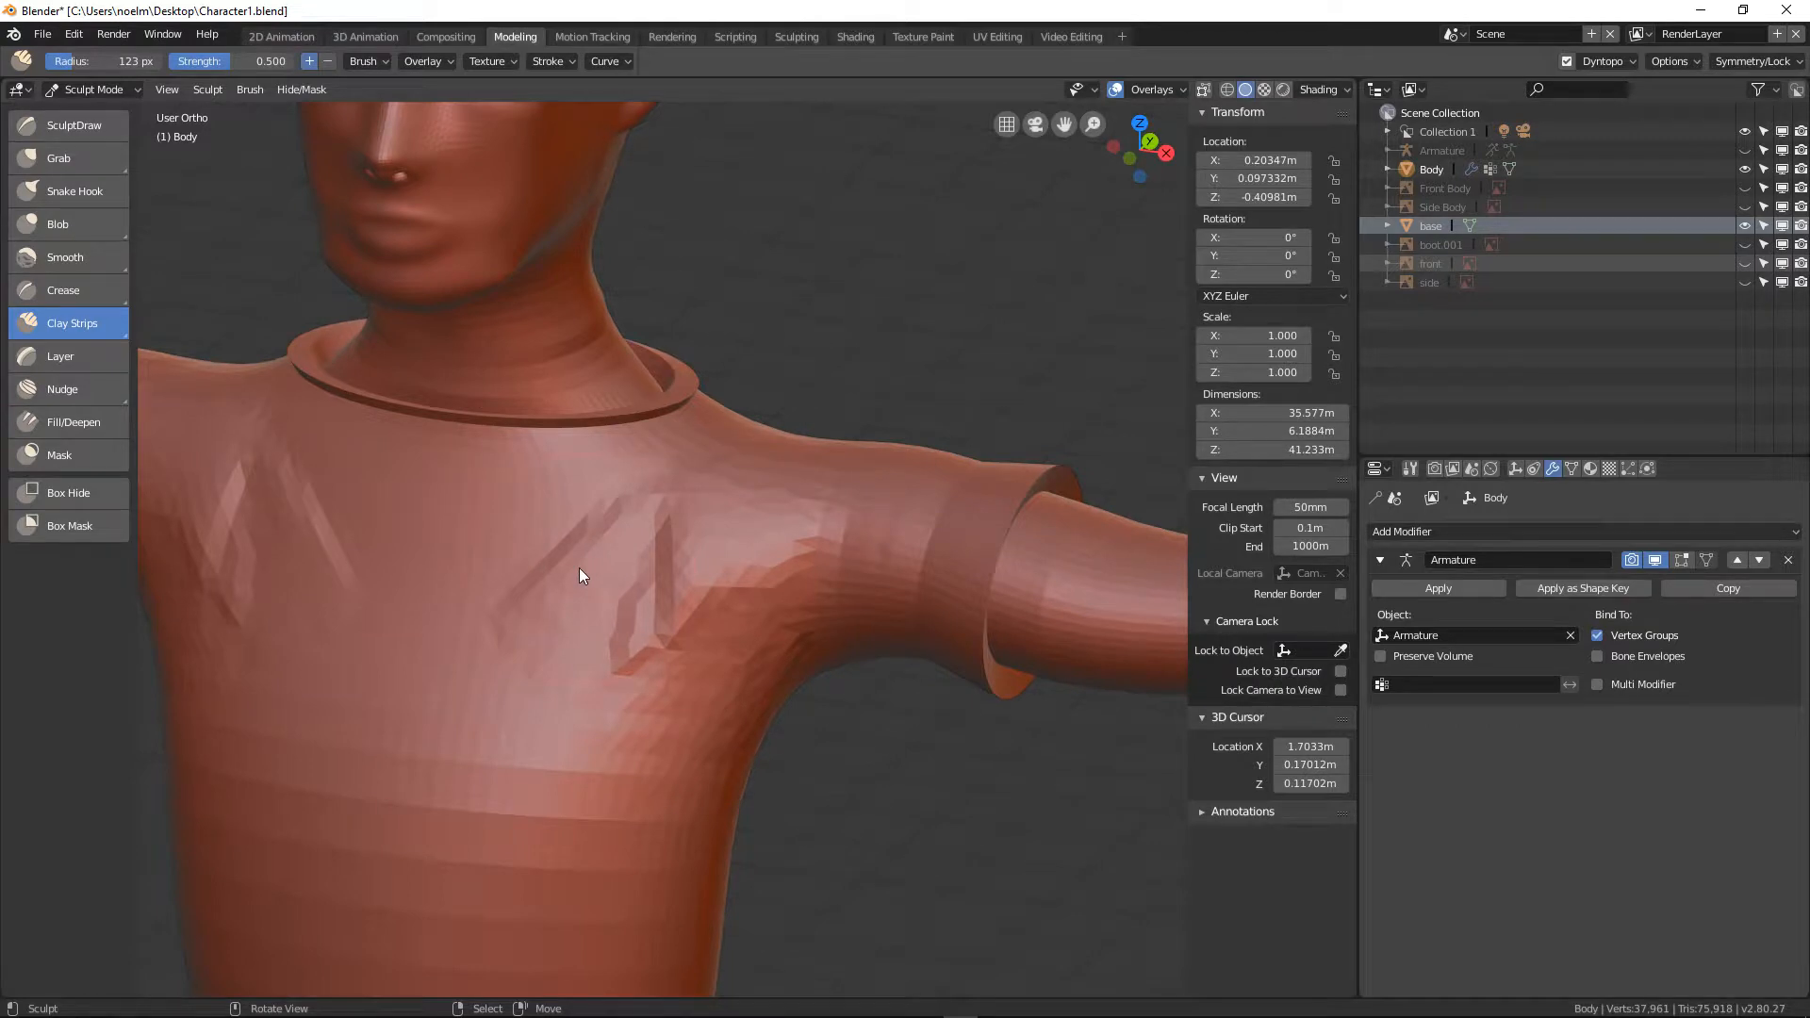
Undo the Clay Strips folds on the upper chest beside the armpit
{"action": "key", "text": "ctrl+z"}
{"action": "scroll", "coordinate": [620, 556], "scroll_direction": "down", "scroll_amount": 5}
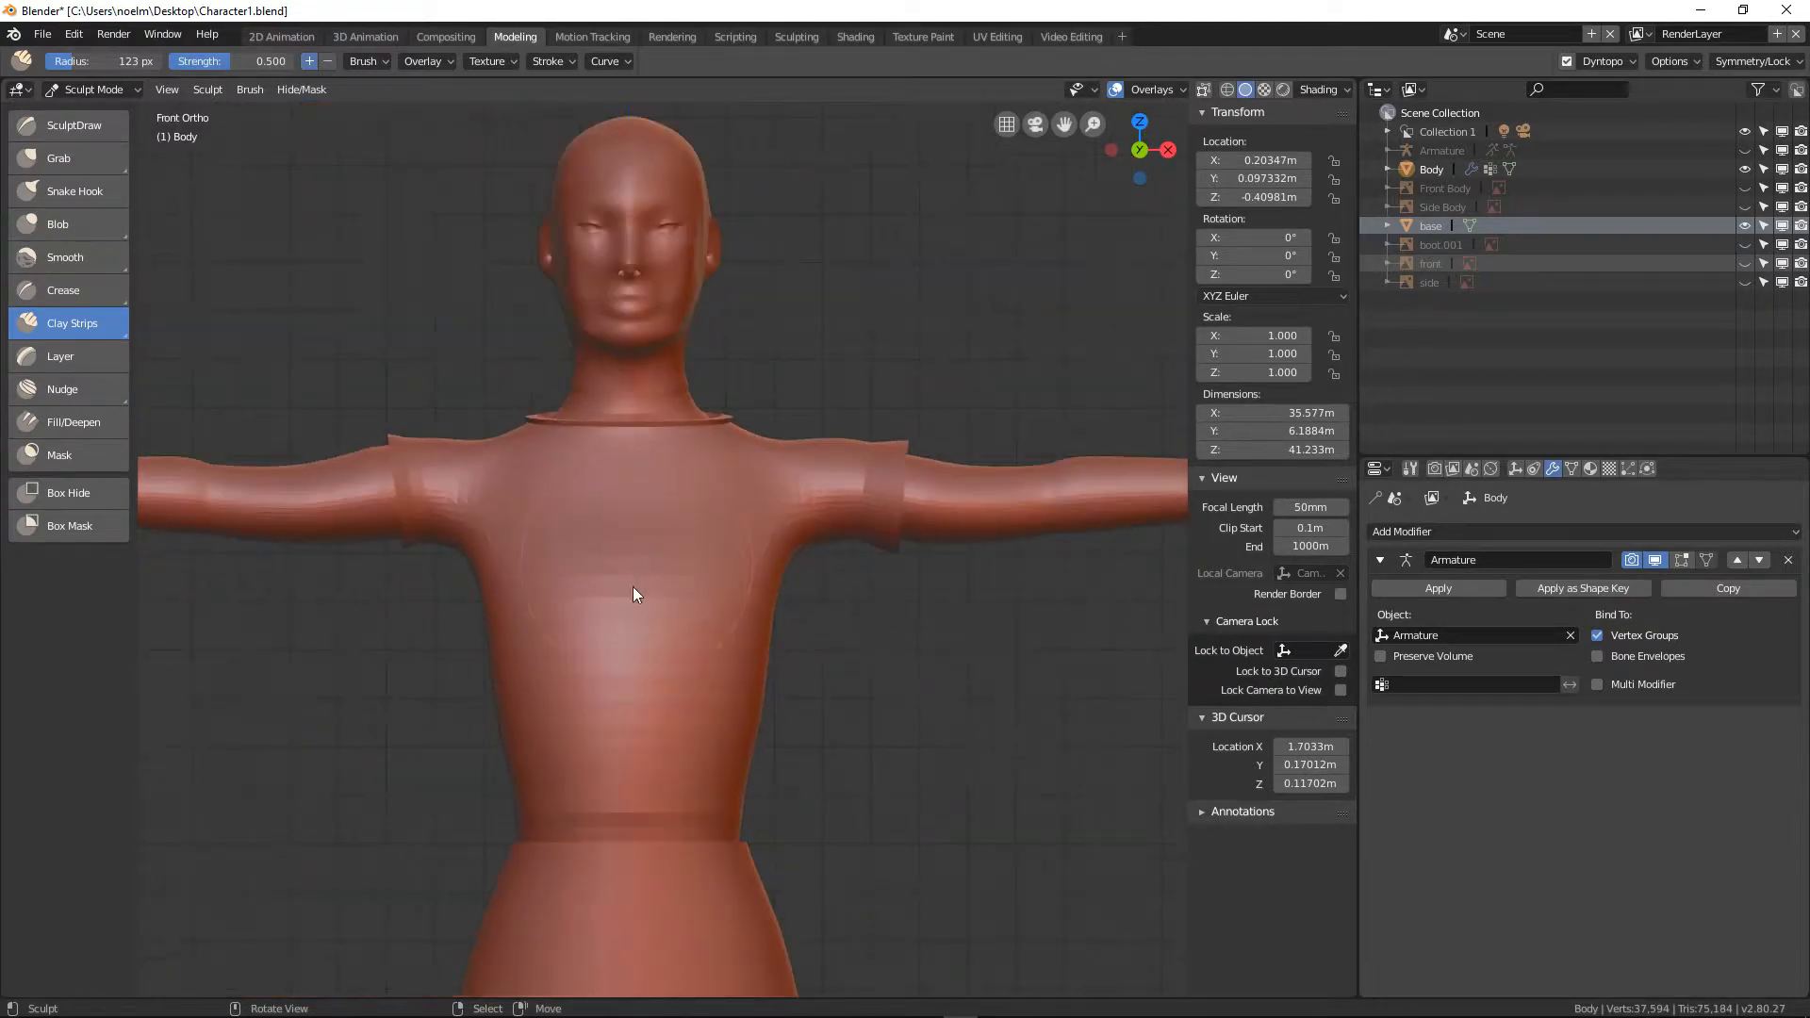
Examine the shirt's chest, shoulder and sleeve from the front at several zoom levels and check the symmetry settings
{"action": "scroll", "coordinate": [632, 587], "scroll_direction": "up", "scroll_amount": 3}
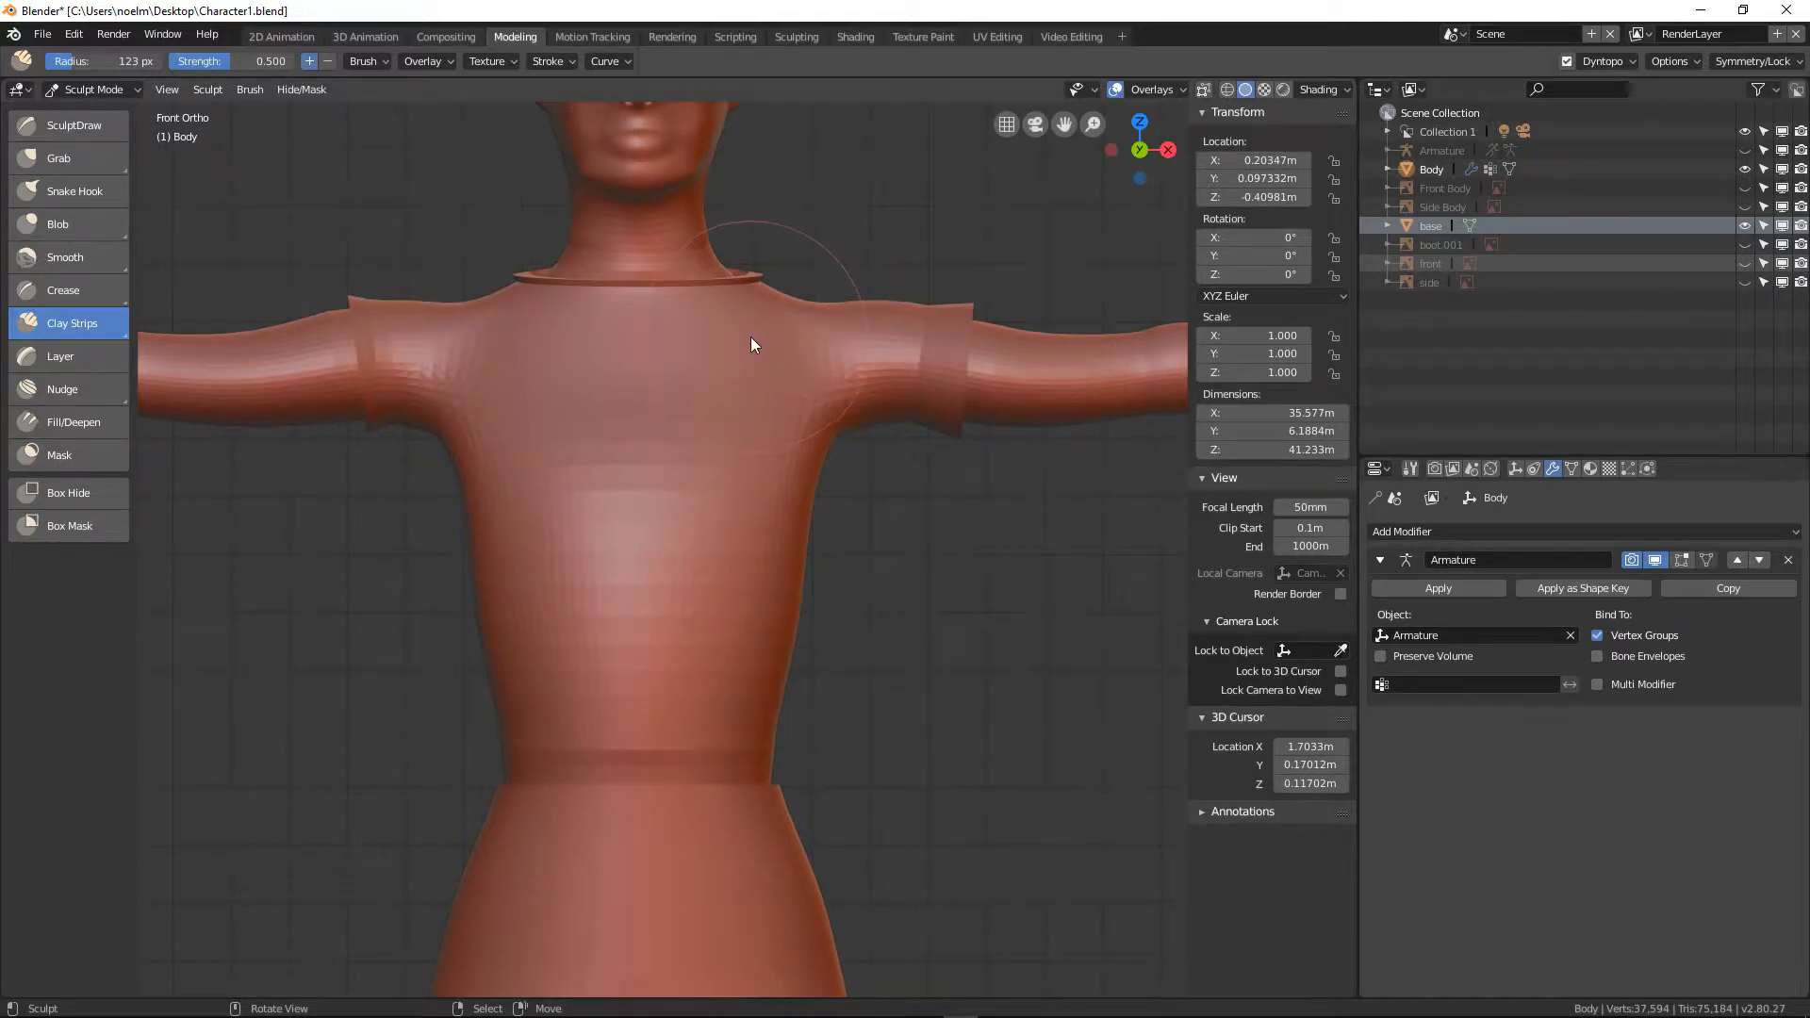
{"action": "scroll", "coordinate": [744, 376], "scroll_direction": "down", "scroll_amount": 3}
{"action": "scroll", "coordinate": [626, 497], "scroll_direction": "up", "scroll_amount": 6}
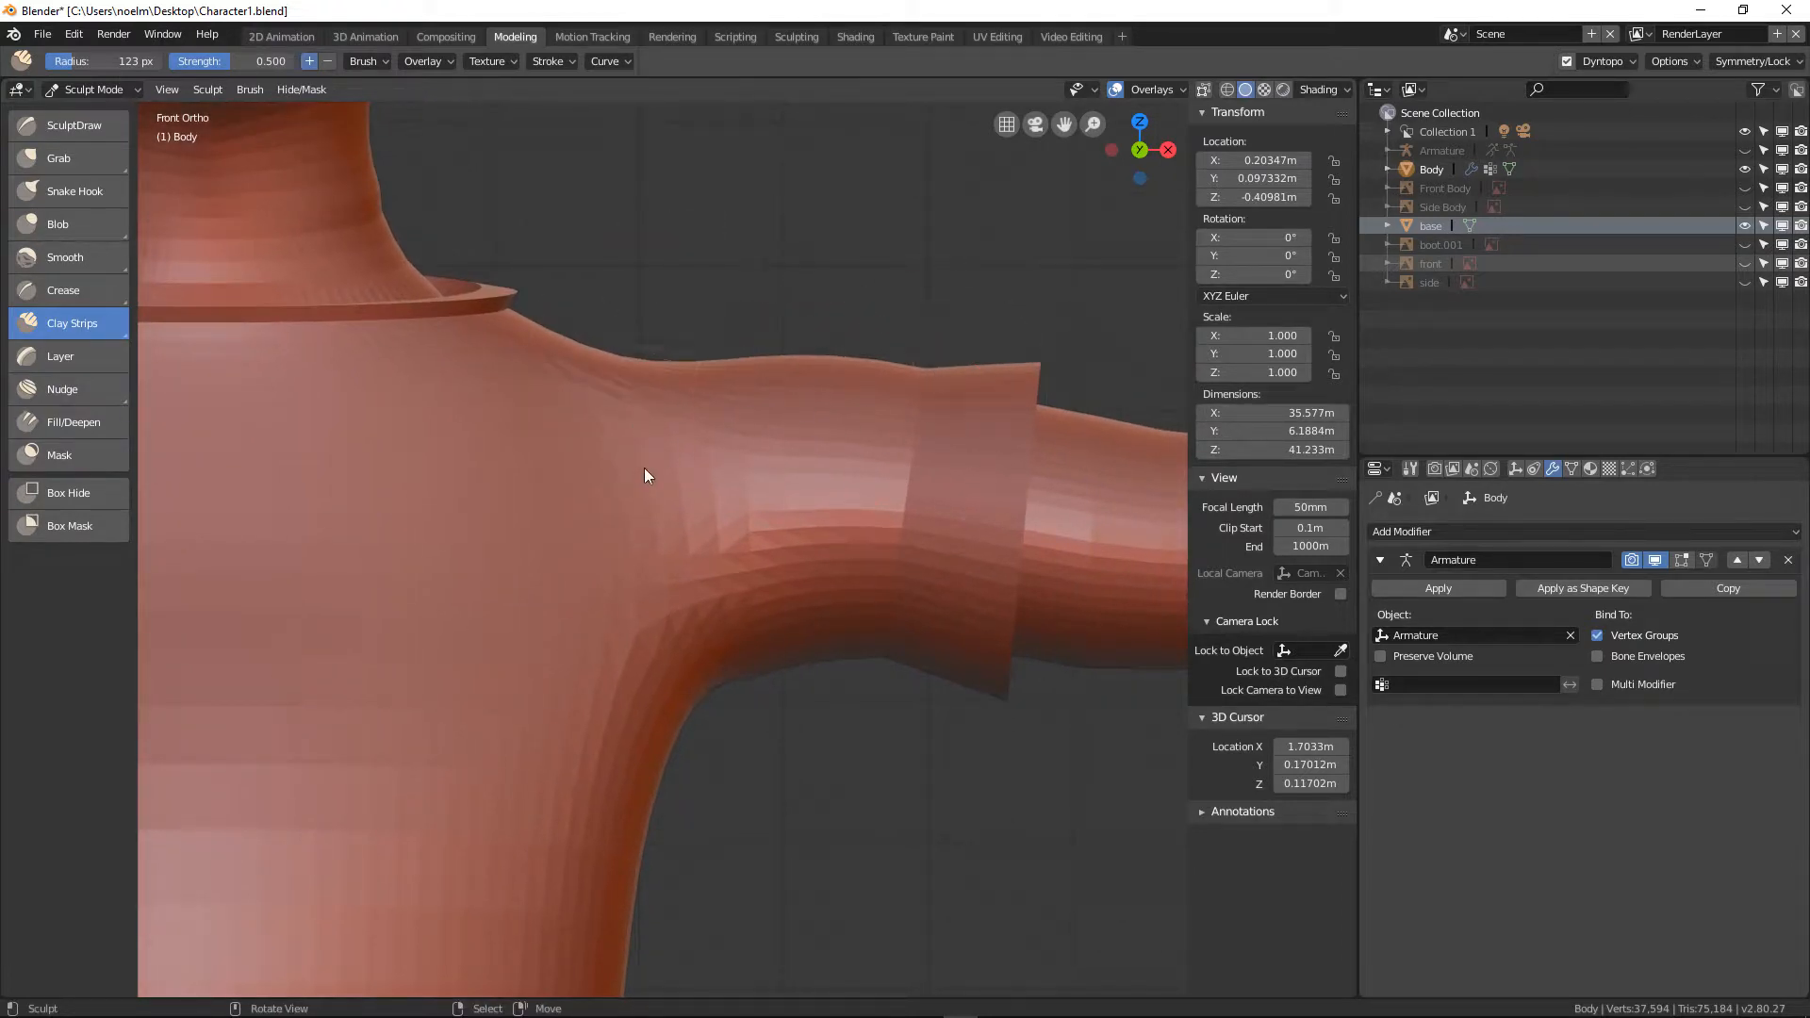
{"action": "scroll", "coordinate": [645, 475], "scroll_direction": "down", "scroll_amount": 6}
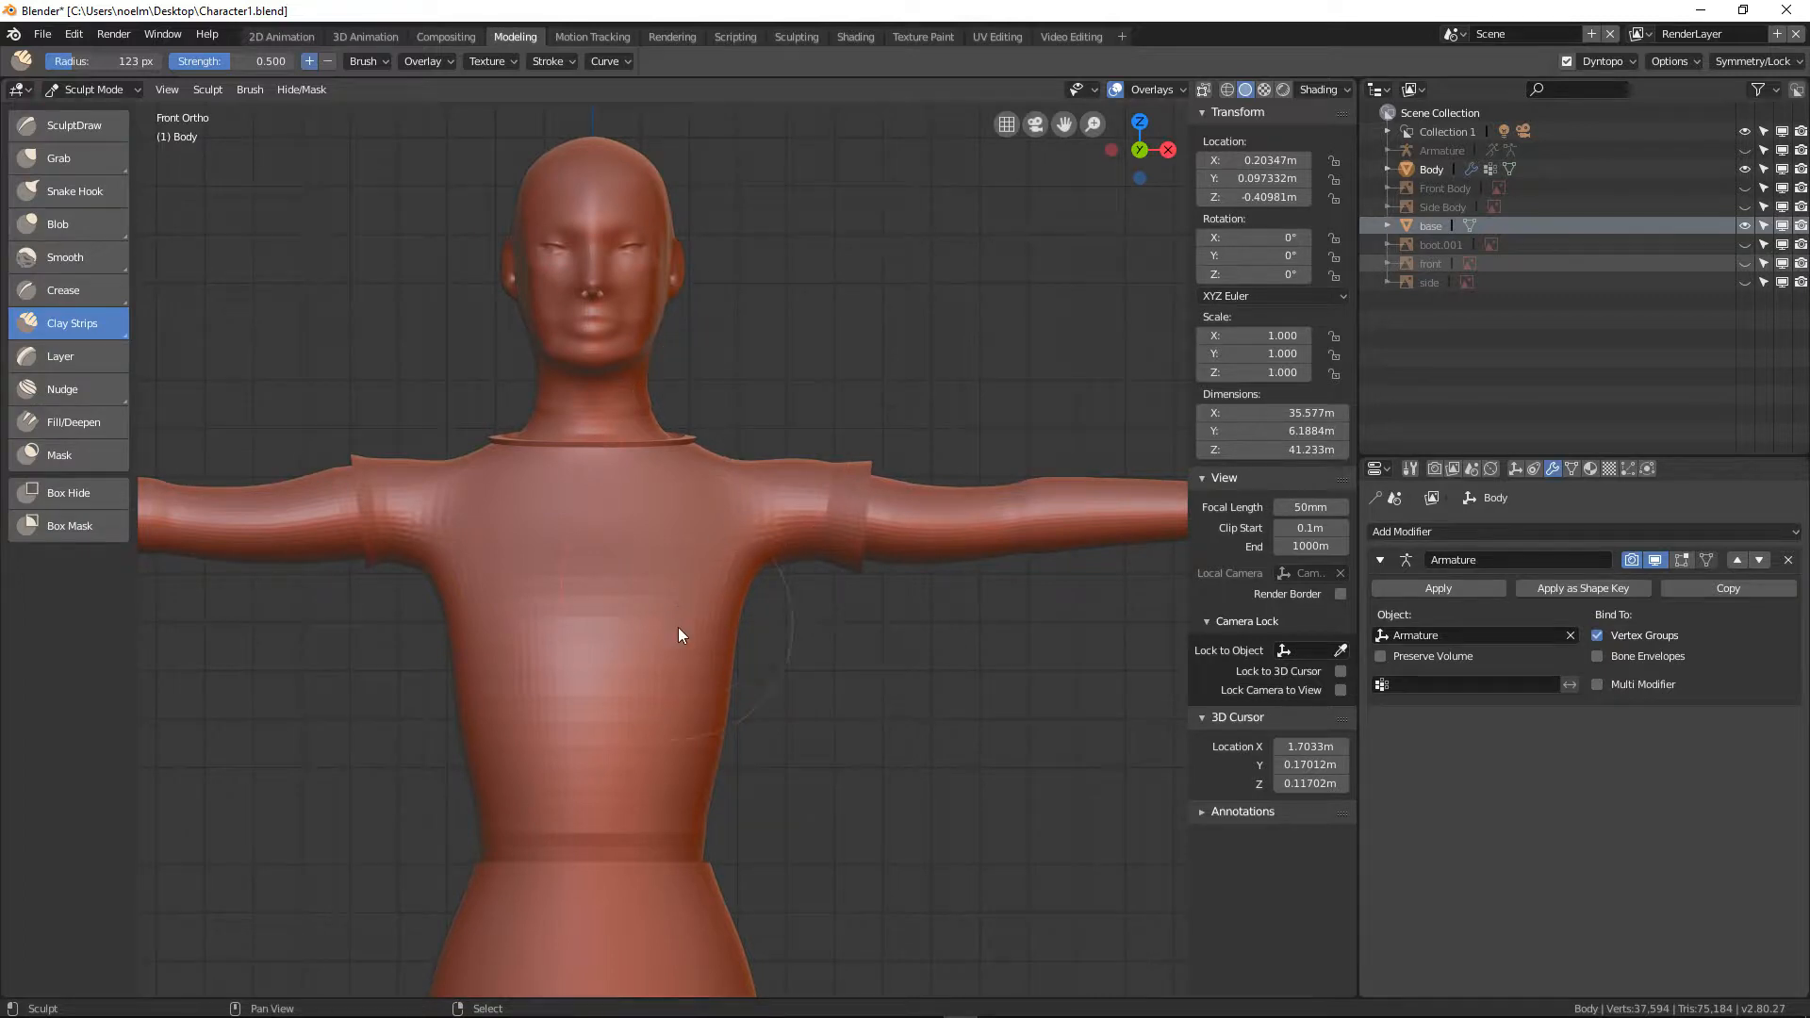
{"action": "mouse_move", "coordinate": [677, 626]}
{"action": "middle_mouse_down", "text": "shift"}
{"action": "mouse_move", "coordinate": [594, 528]}
{"action": "mouse_move", "coordinate": [567, 647]}
{"action": "mouse_move", "coordinate": [641, 820]}
{"action": "middle_mouse_up", "text": "shift"}
{"action": "scroll", "coordinate": [633, 567], "scroll_direction": "up", "scroll_amount": 4}
{"action": "scroll", "coordinate": [768, 421], "scroll_direction": "down", "scroll_amount": 2}
{"action": "mouse_move", "coordinate": [768, 420]}
{"action": "middle_mouse_down", "text": "shift"}
{"action": "mouse_move", "coordinate": [760, 505]}
{"action": "mouse_move", "coordinate": [808, 598]}
{"action": "middle_mouse_up", "text": "shift"}
{"action": "scroll", "coordinate": [751, 526], "scroll_direction": "up", "scroll_amount": 3}
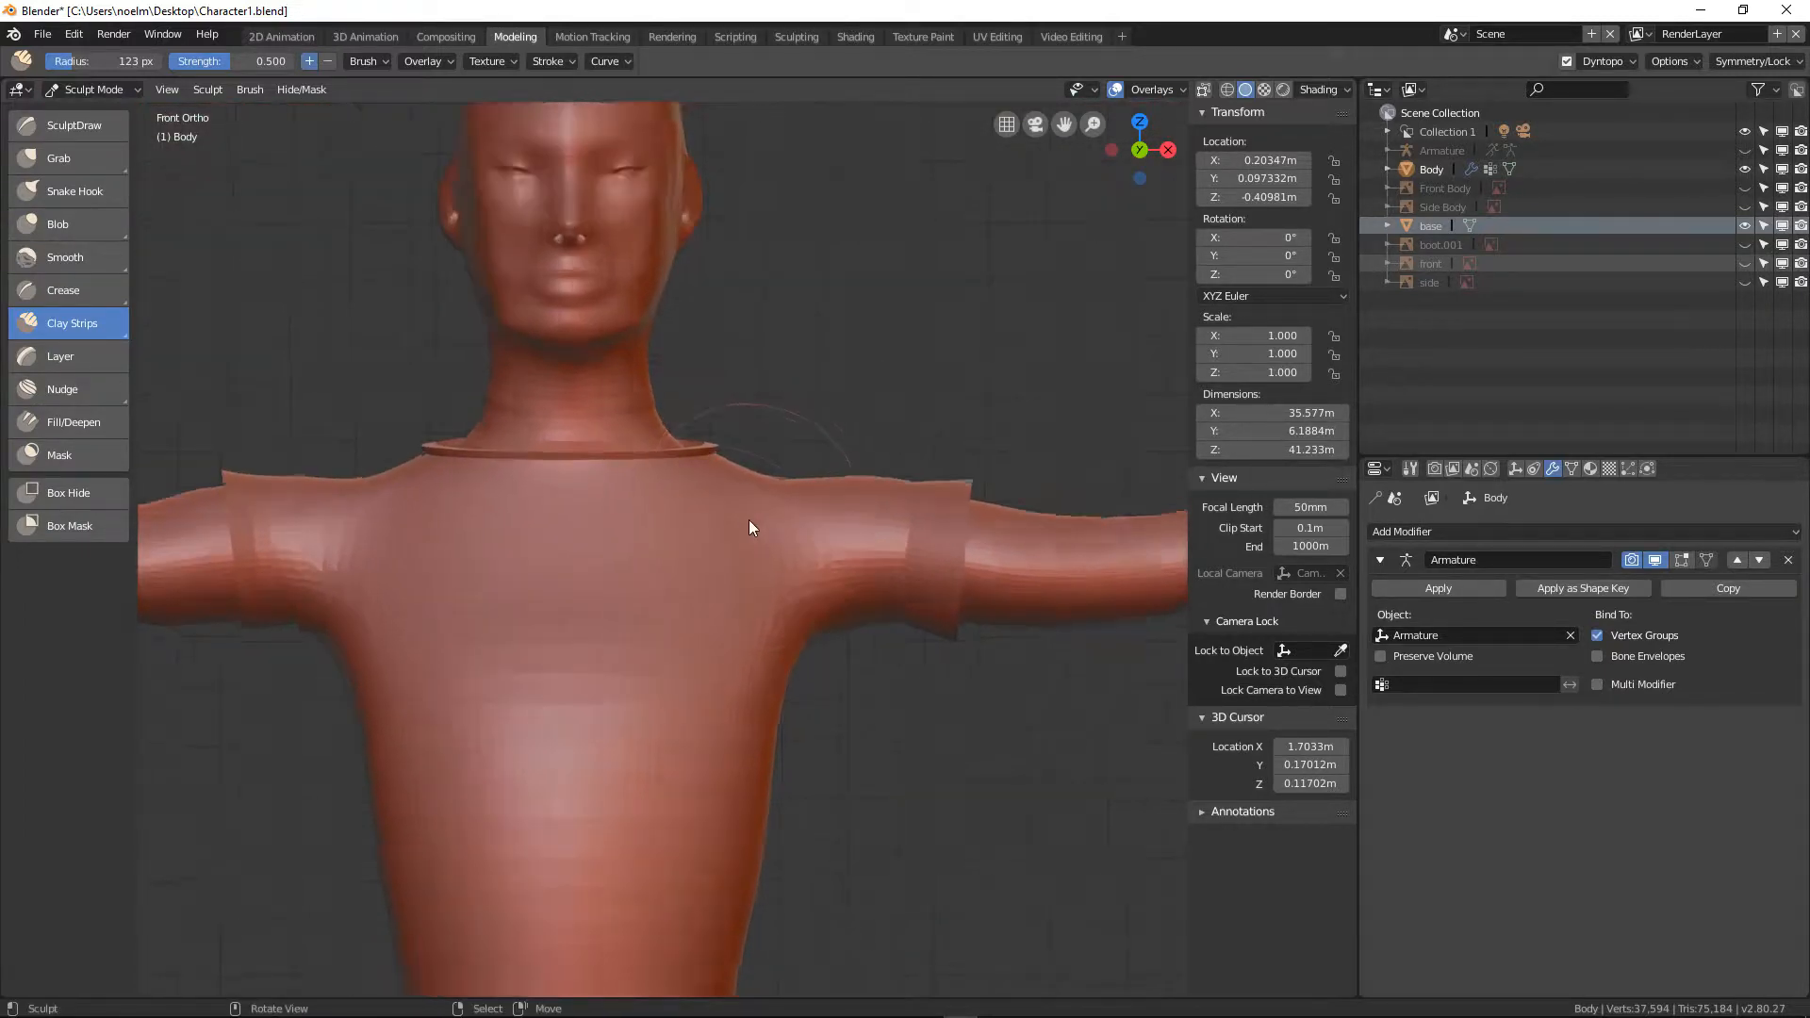
{"action": "scroll", "coordinate": [630, 600], "scroll_direction": "up", "scroll_amount": 3}
{"action": "middle_click_drag", "start_coordinate": [601, 617], "coordinate": [890, 484], "text": "shift"}
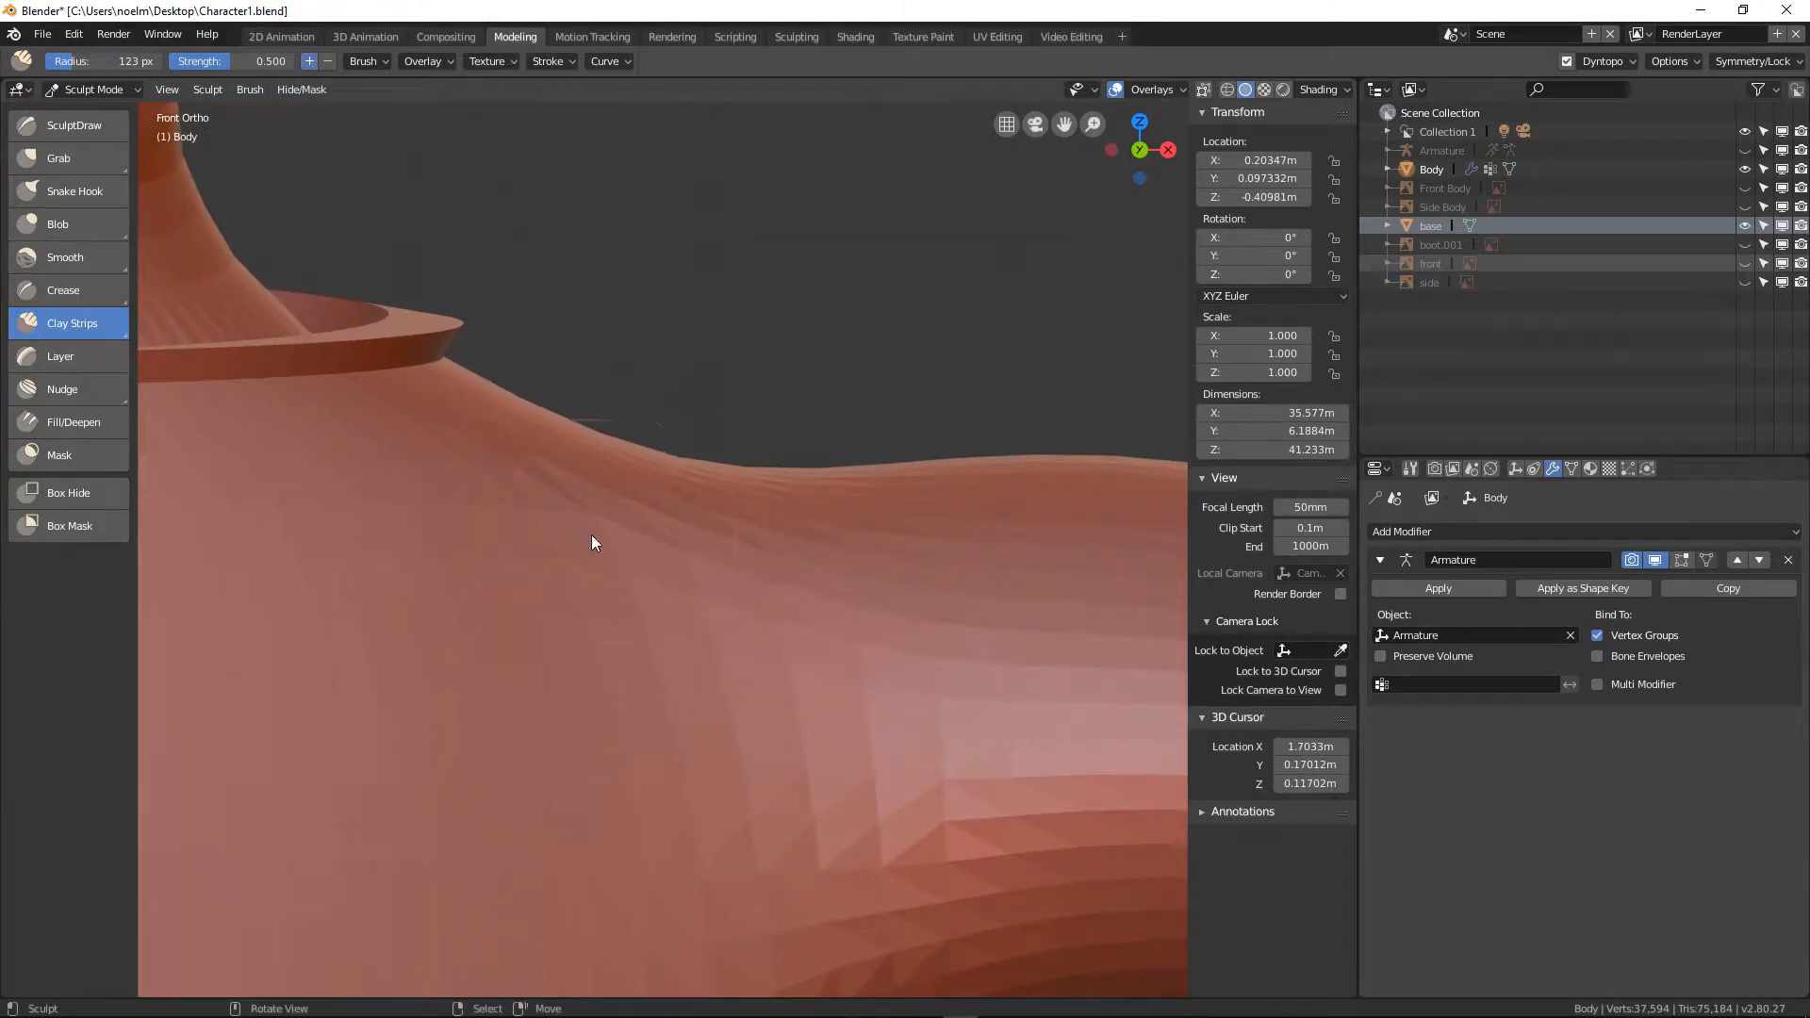
{"action": "scroll", "coordinate": [573, 501], "scroll_direction": "down", "scroll_amount": 5}
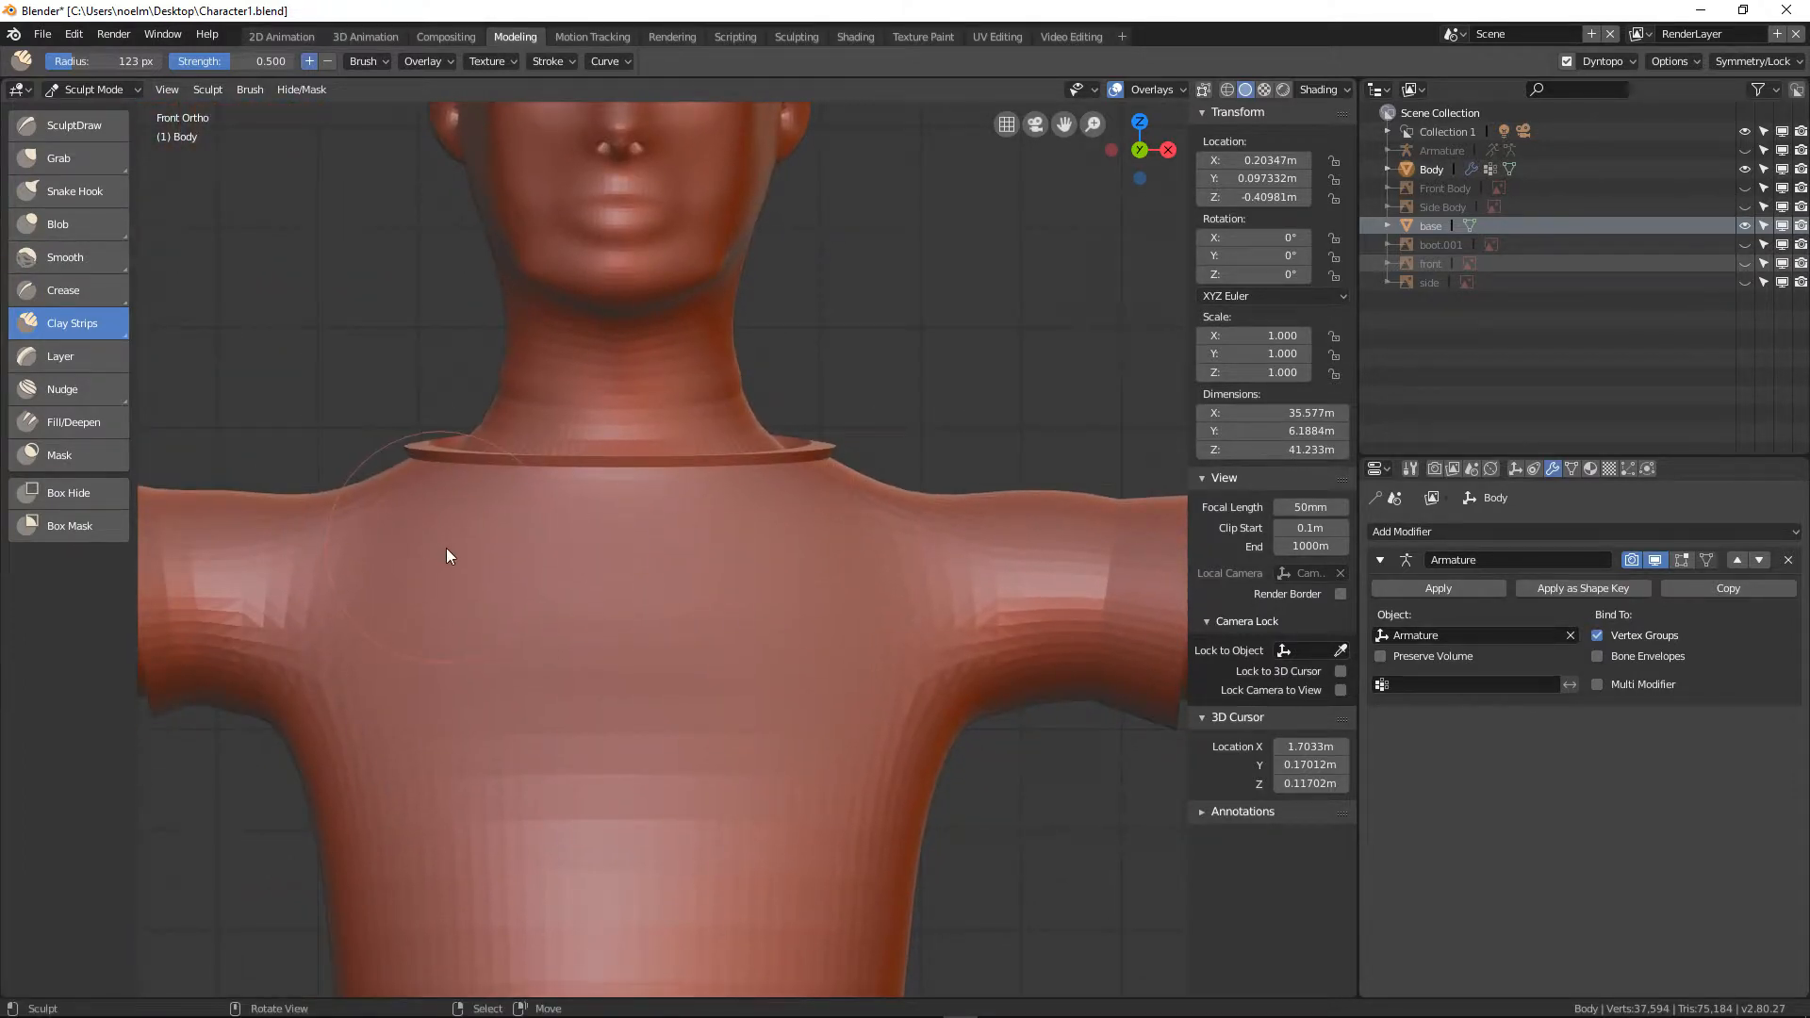
{"action": "scroll", "coordinate": [447, 556], "scroll_direction": "down", "scroll_amount": 3}
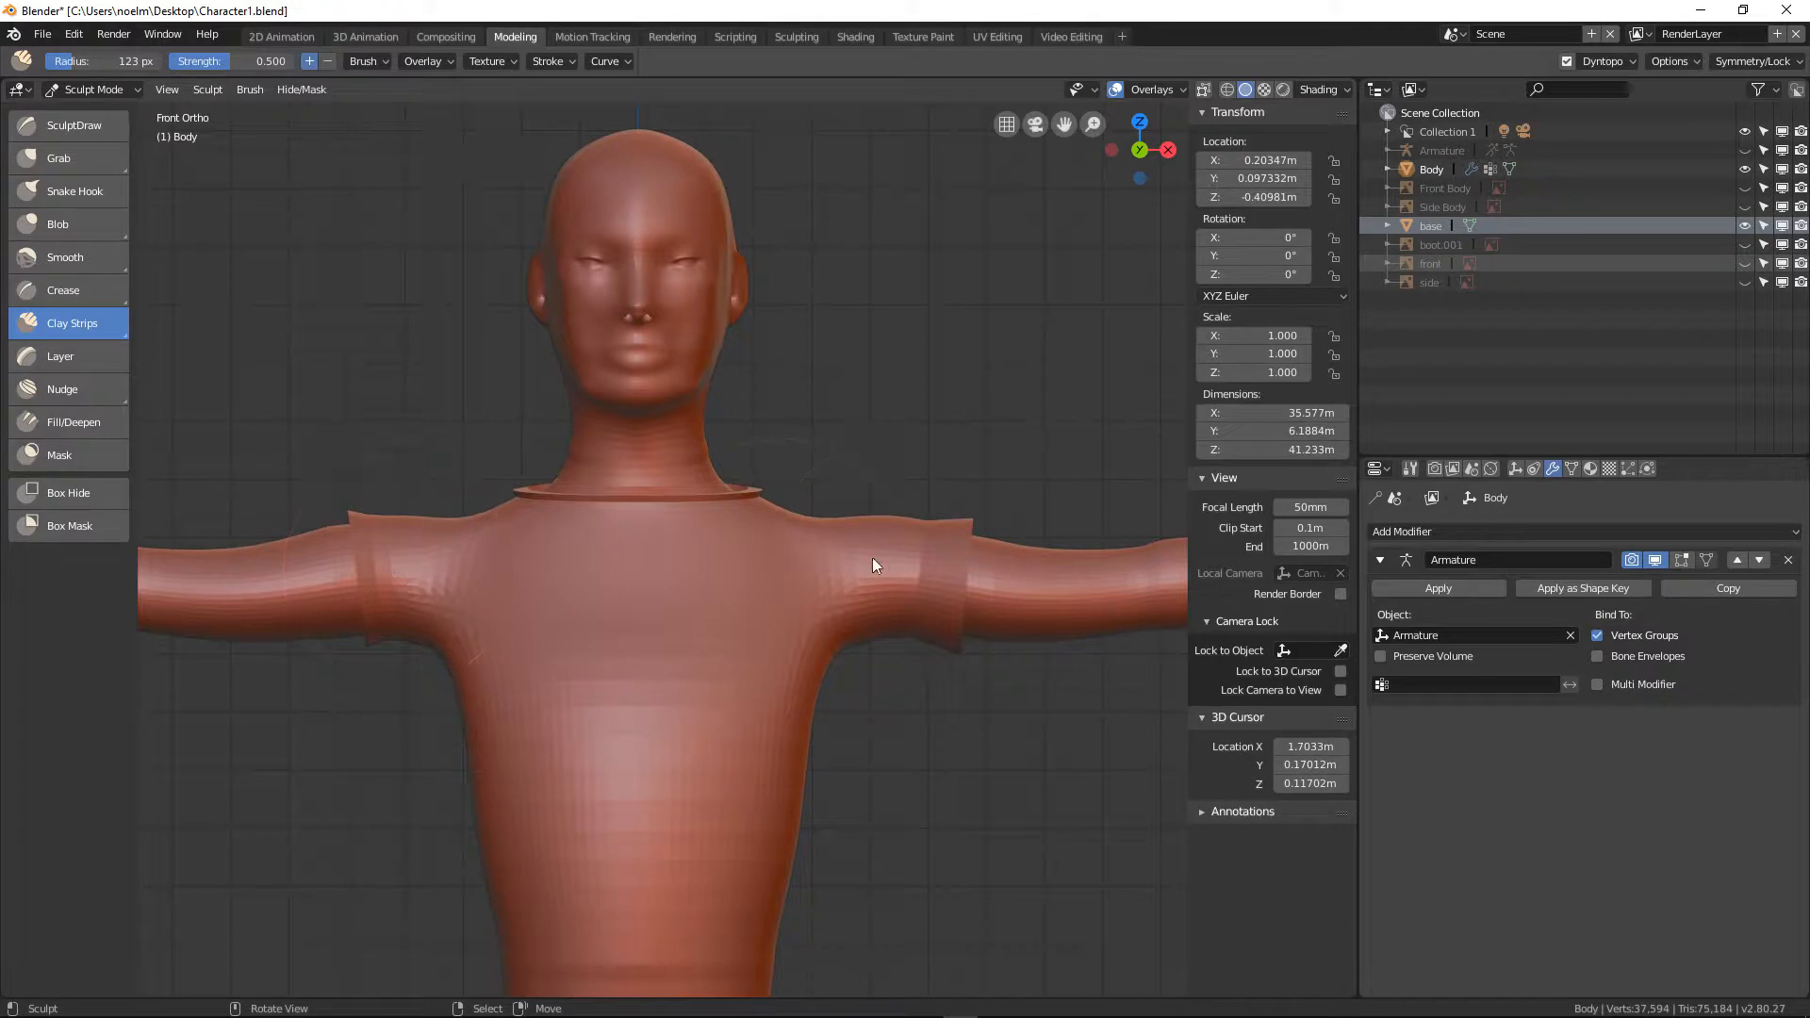
{"action": "scroll", "coordinate": [752, 579], "scroll_direction": "up", "scroll_amount": 5}
{"action": "middle_click_drag", "start_coordinate": [507, 598], "coordinate": [942, 565], "text": "shift"}
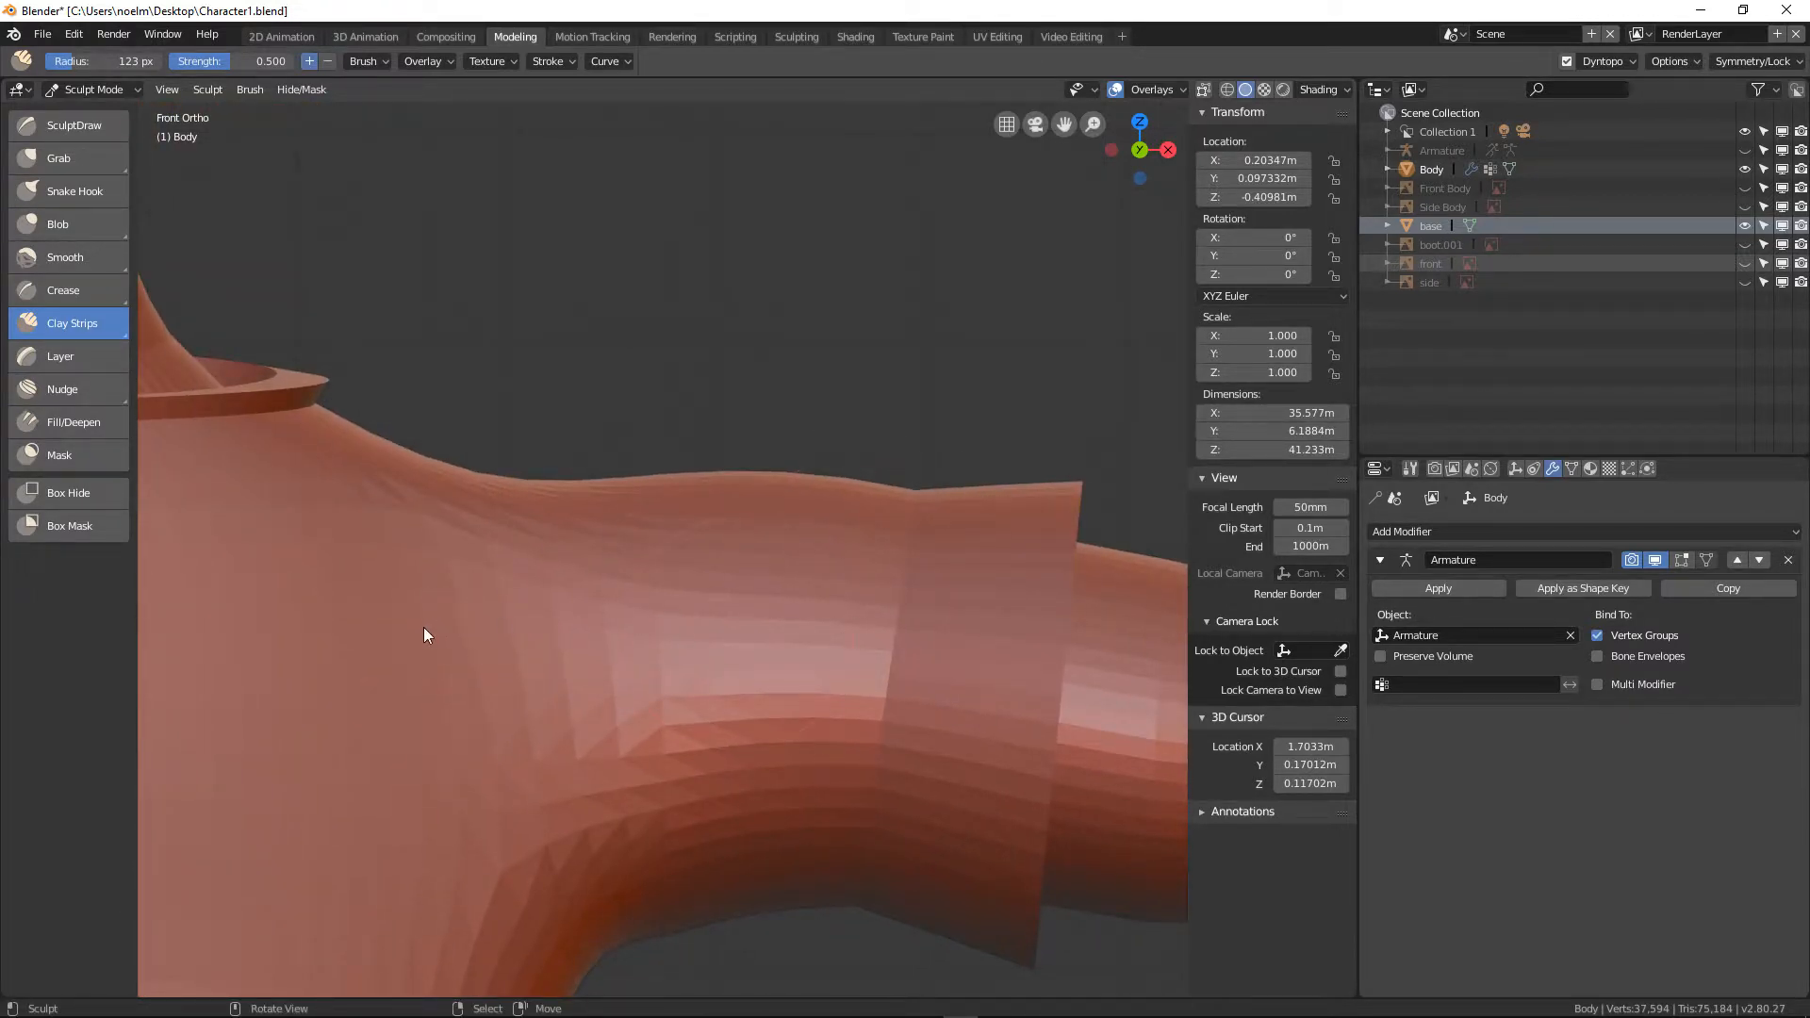
{"action": "scroll", "coordinate": [422, 626], "scroll_direction": "down", "scroll_amount": 4}
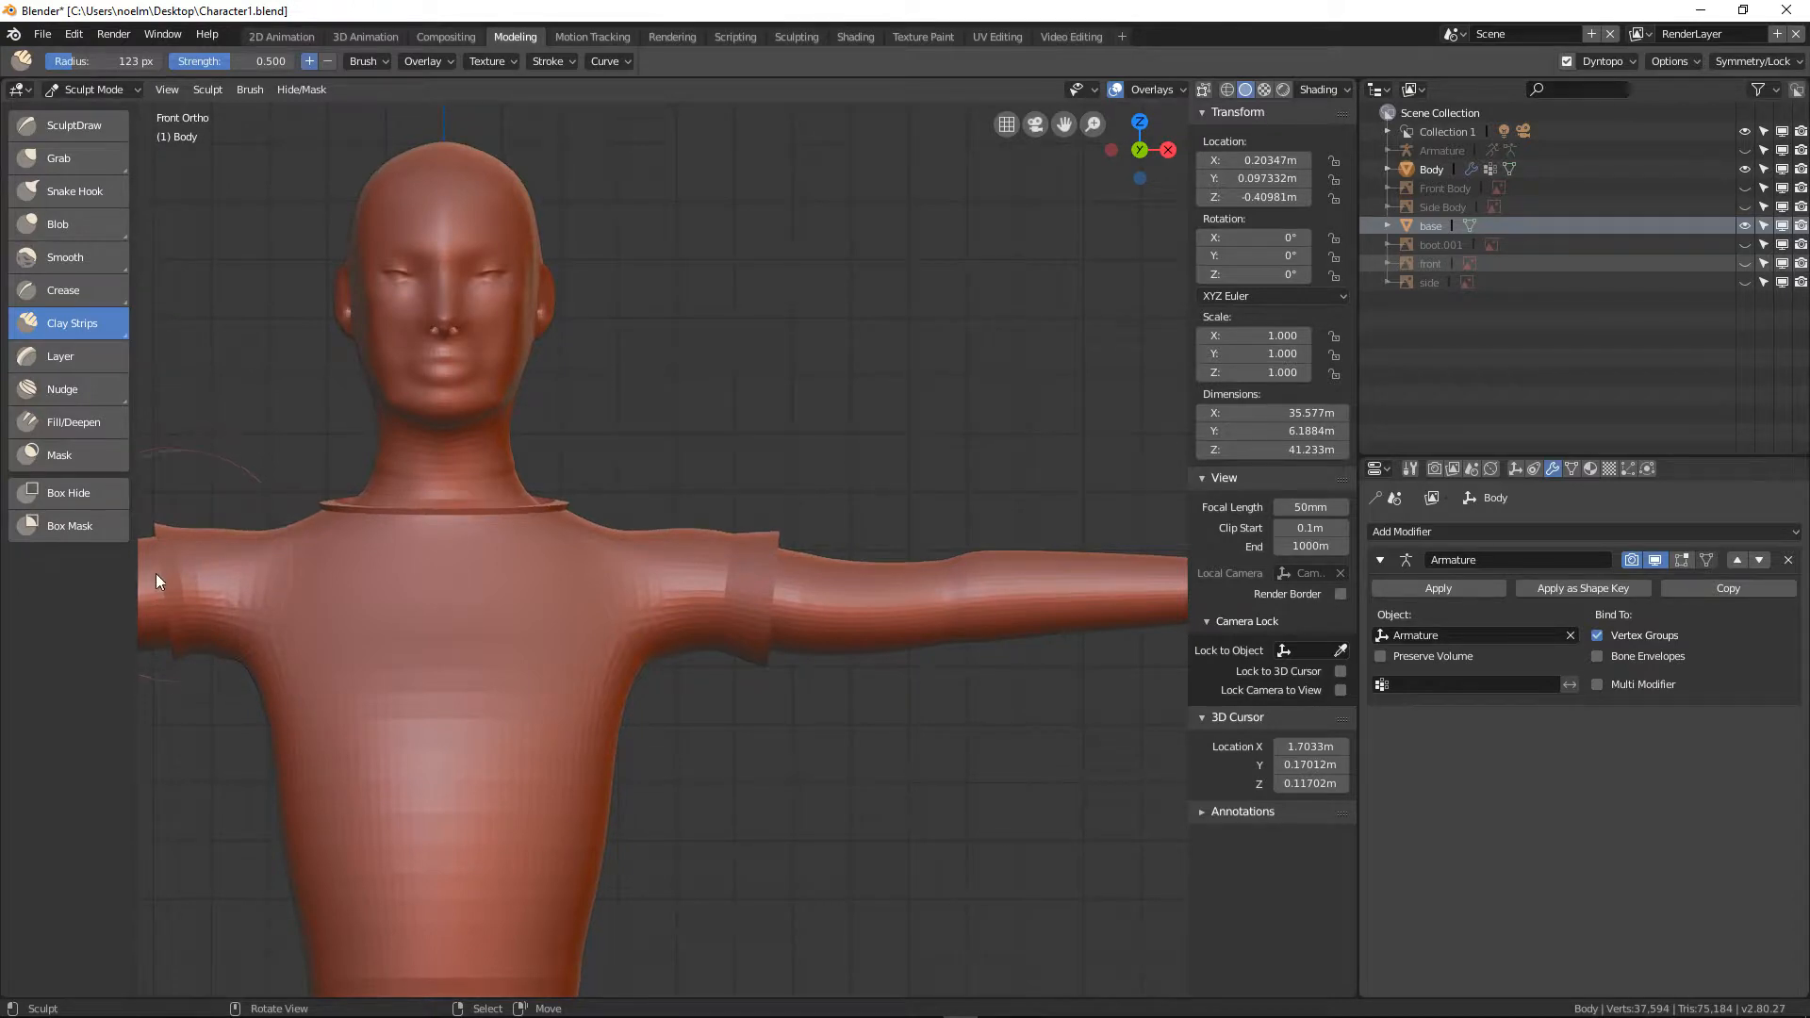
{"action": "scroll", "coordinate": [634, 592], "scroll_direction": "up", "scroll_amount": 5}
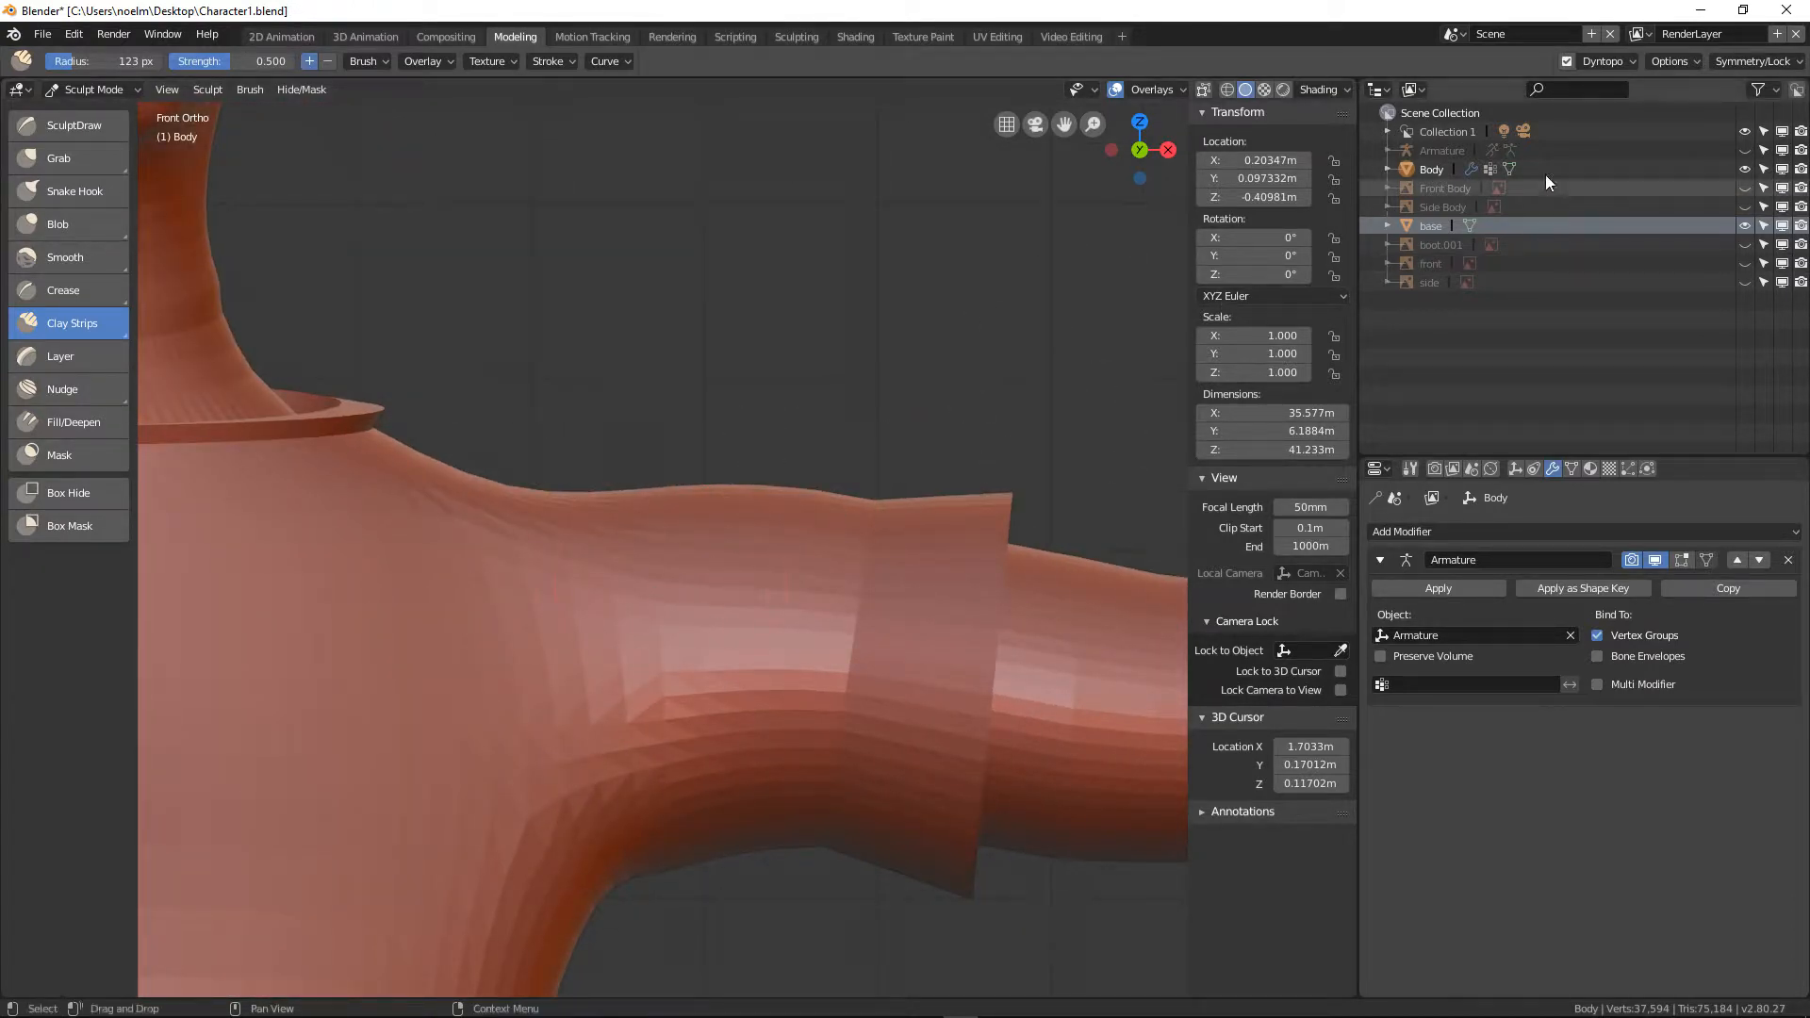
{"action": "scroll", "coordinate": [638, 460], "scroll_direction": "down", "scroll_amount": 5}
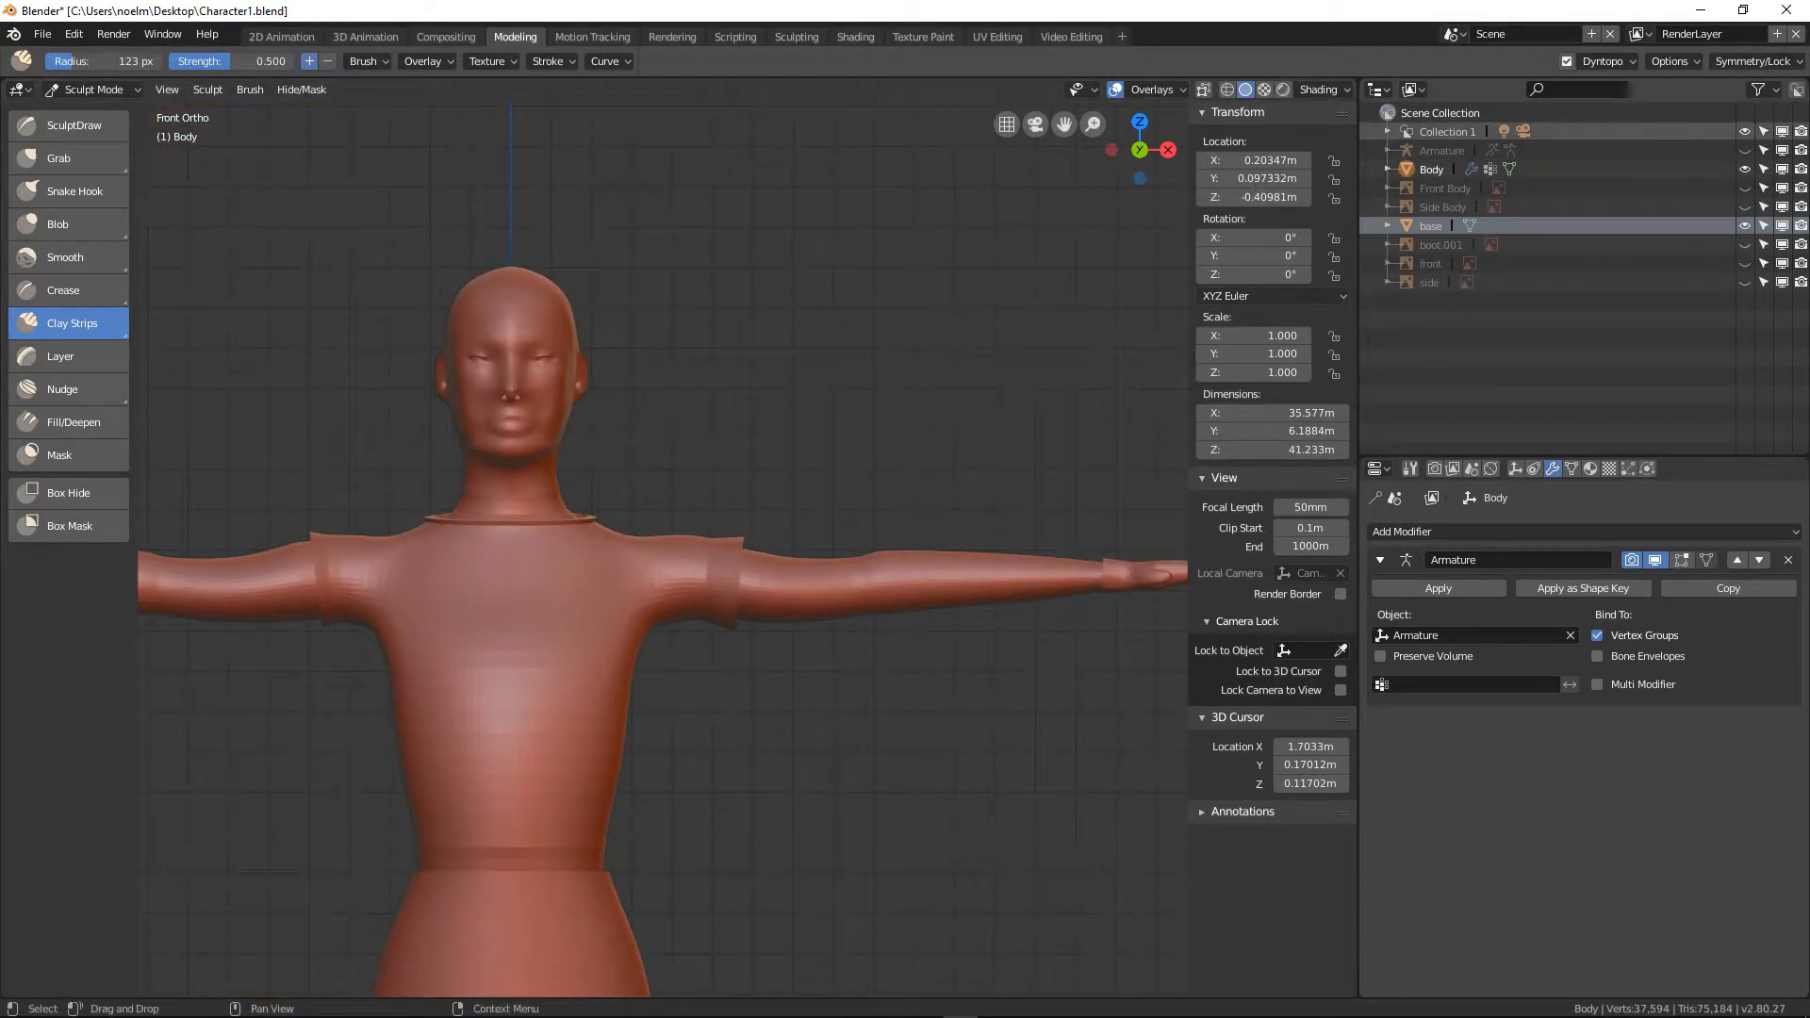
{"action": "left_click", "coordinate": [1727, 64]}
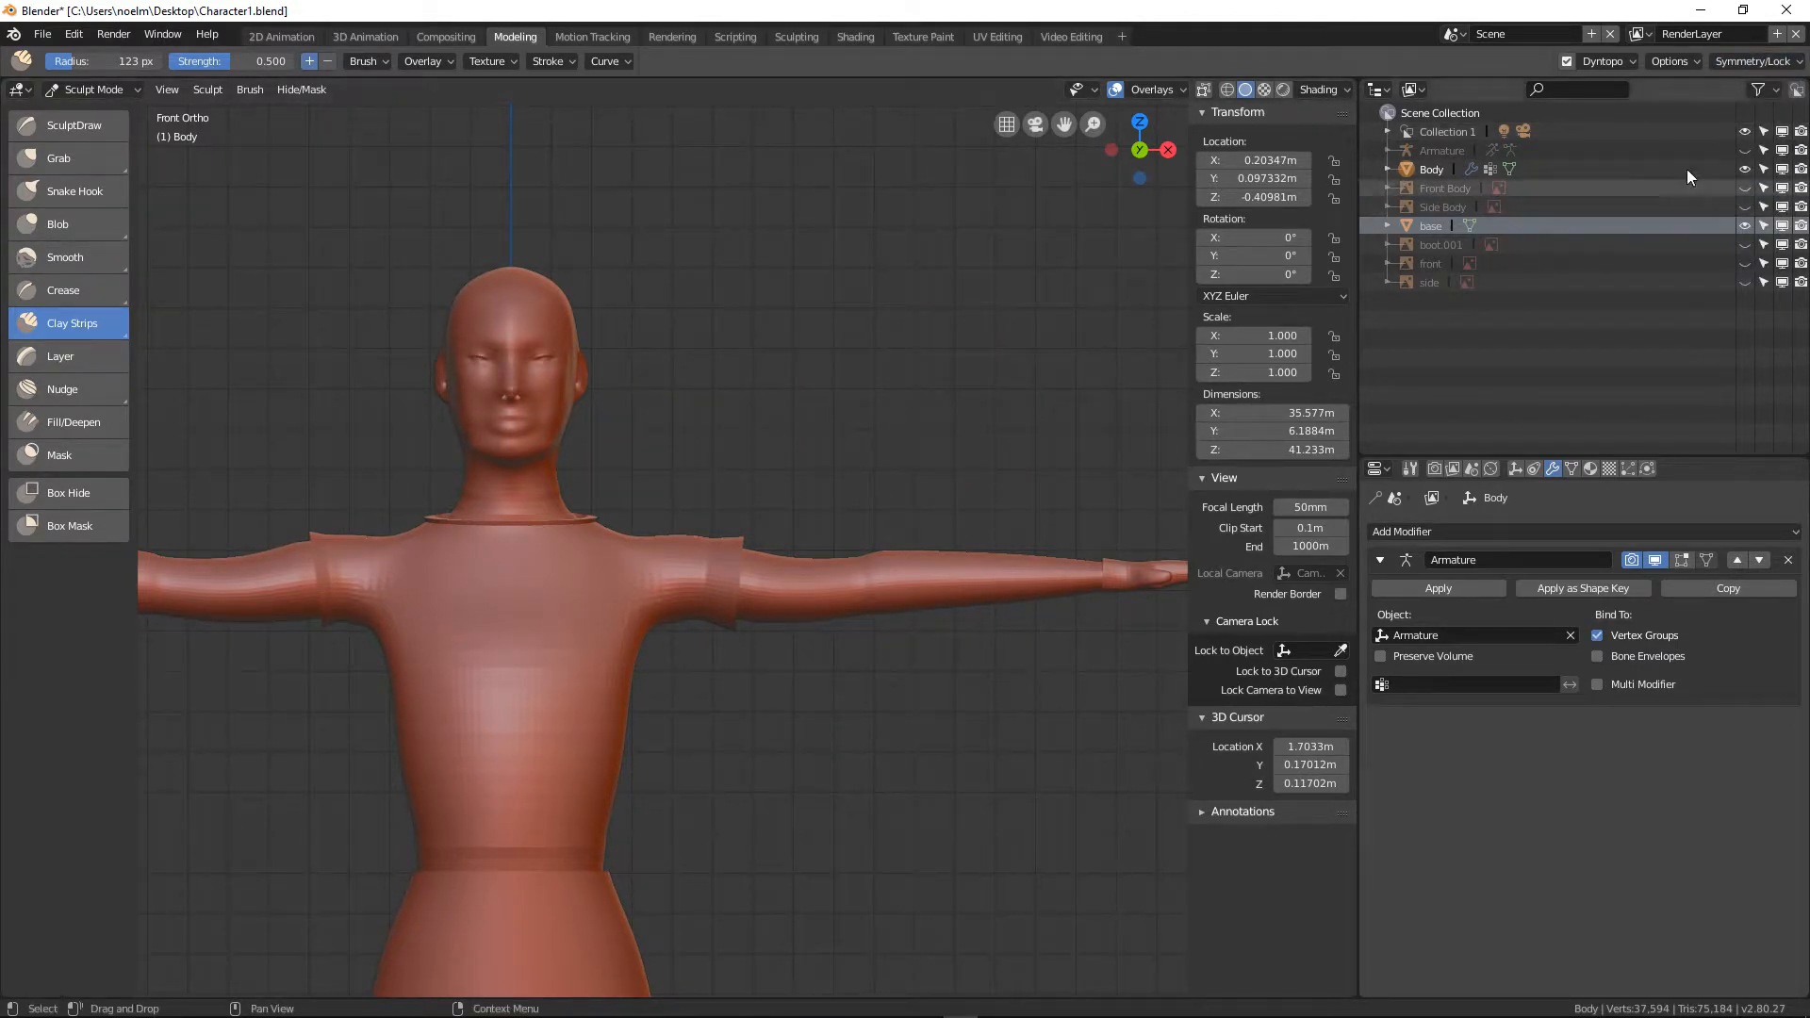
{"action": "left_click", "coordinate": [1734, 62]}
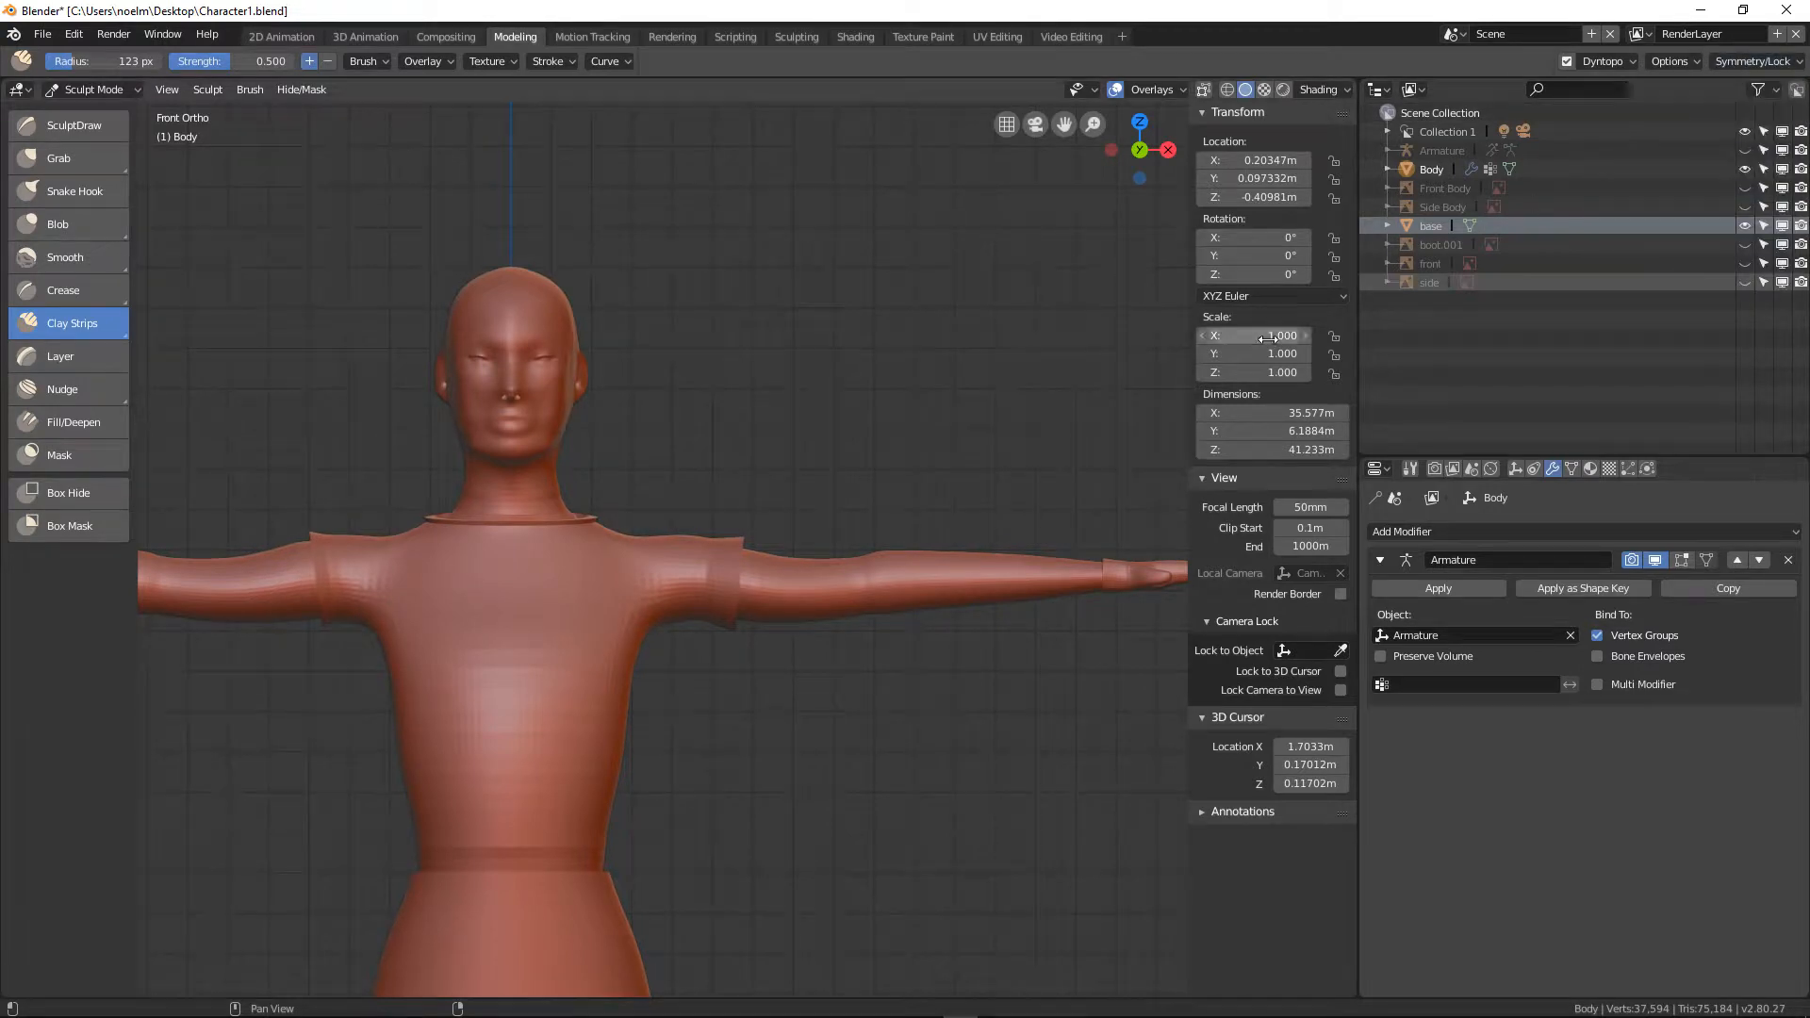
Reduce the Clay Strips radius to 108 px and outline a raised shoulder patch down from the collar, along the sleeve and up its outer side
{"action": "scroll", "coordinate": [756, 558], "scroll_direction": "up", "scroll_amount": 6}
{"action": "middle_click_drag", "start_coordinate": [721, 523], "coordinate": [840, 501], "text": "shift"}
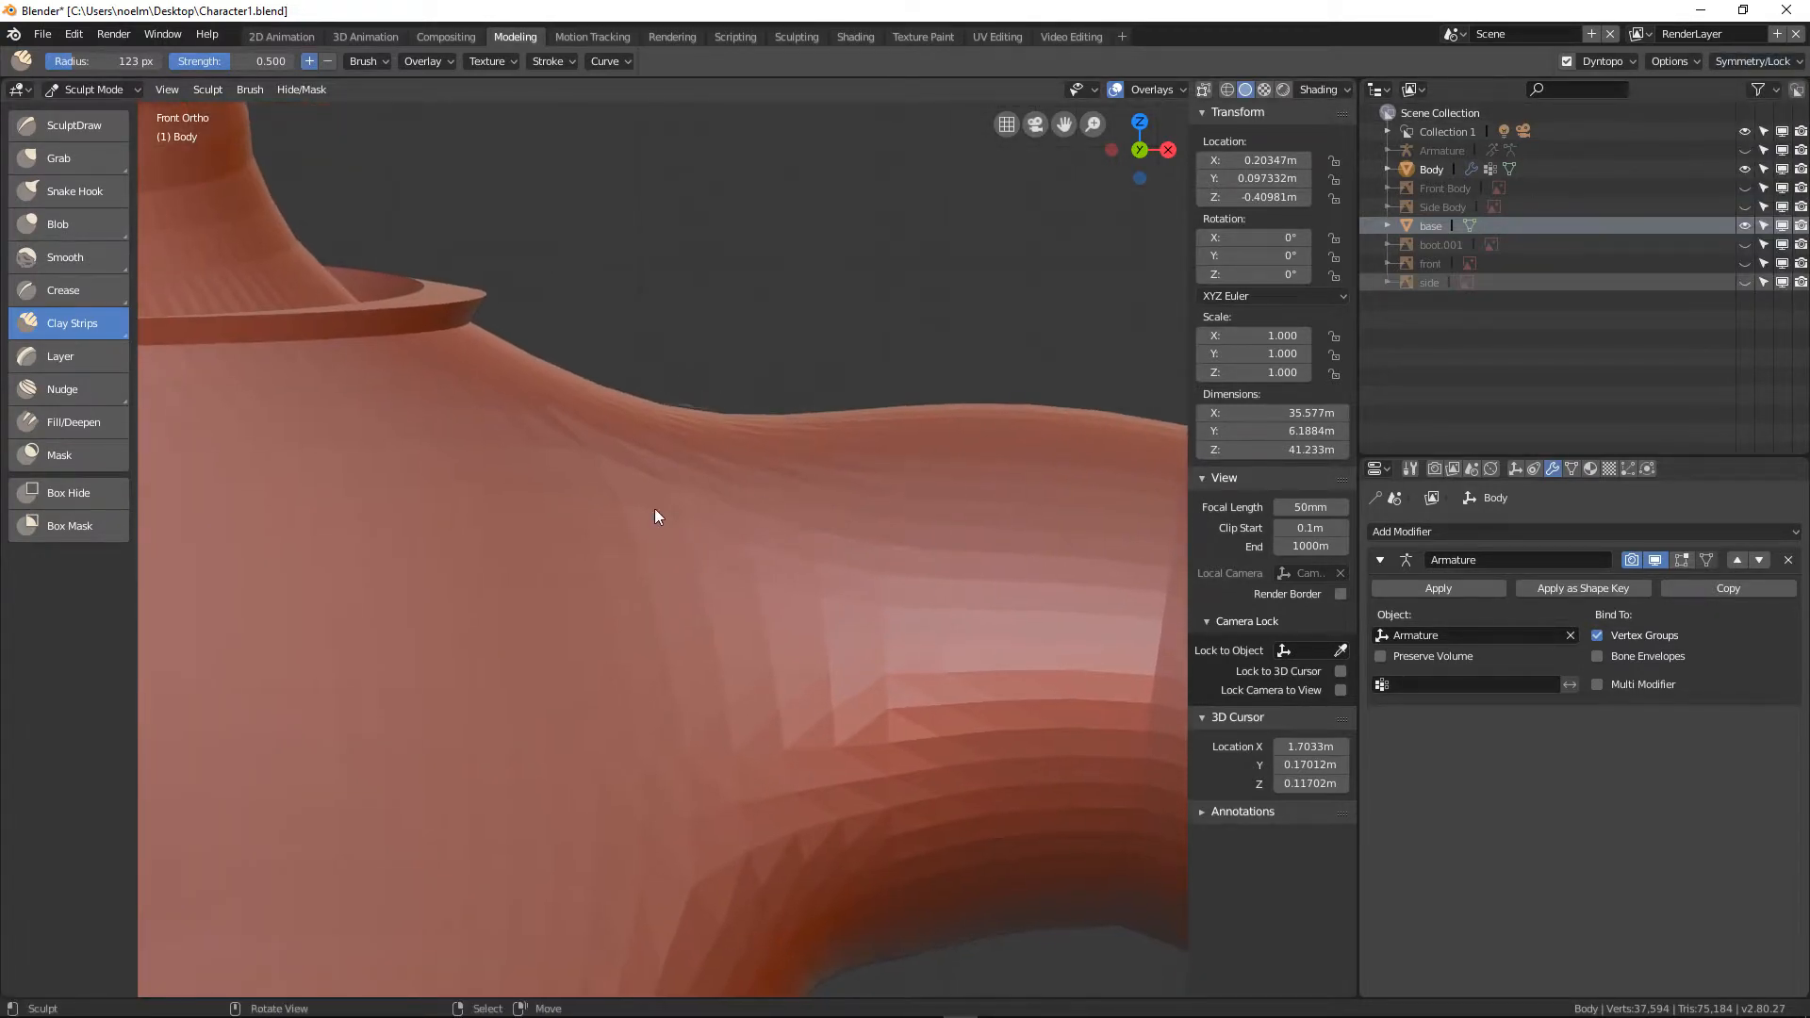
{"action": "key", "text": "f"}
{"action": "left_click", "coordinate": [612, 556]}
{"action": "scroll", "coordinate": [569, 510], "scroll_direction": "up", "scroll_amount": 2}
{"action": "mouse_move", "coordinate": [467, 311]}
{"action": "left_mouse_down"}
{"action": "mouse_move", "coordinate": [465, 594]}
{"action": "mouse_move", "coordinate": [426, 511]}
{"action": "left_mouse_up"}
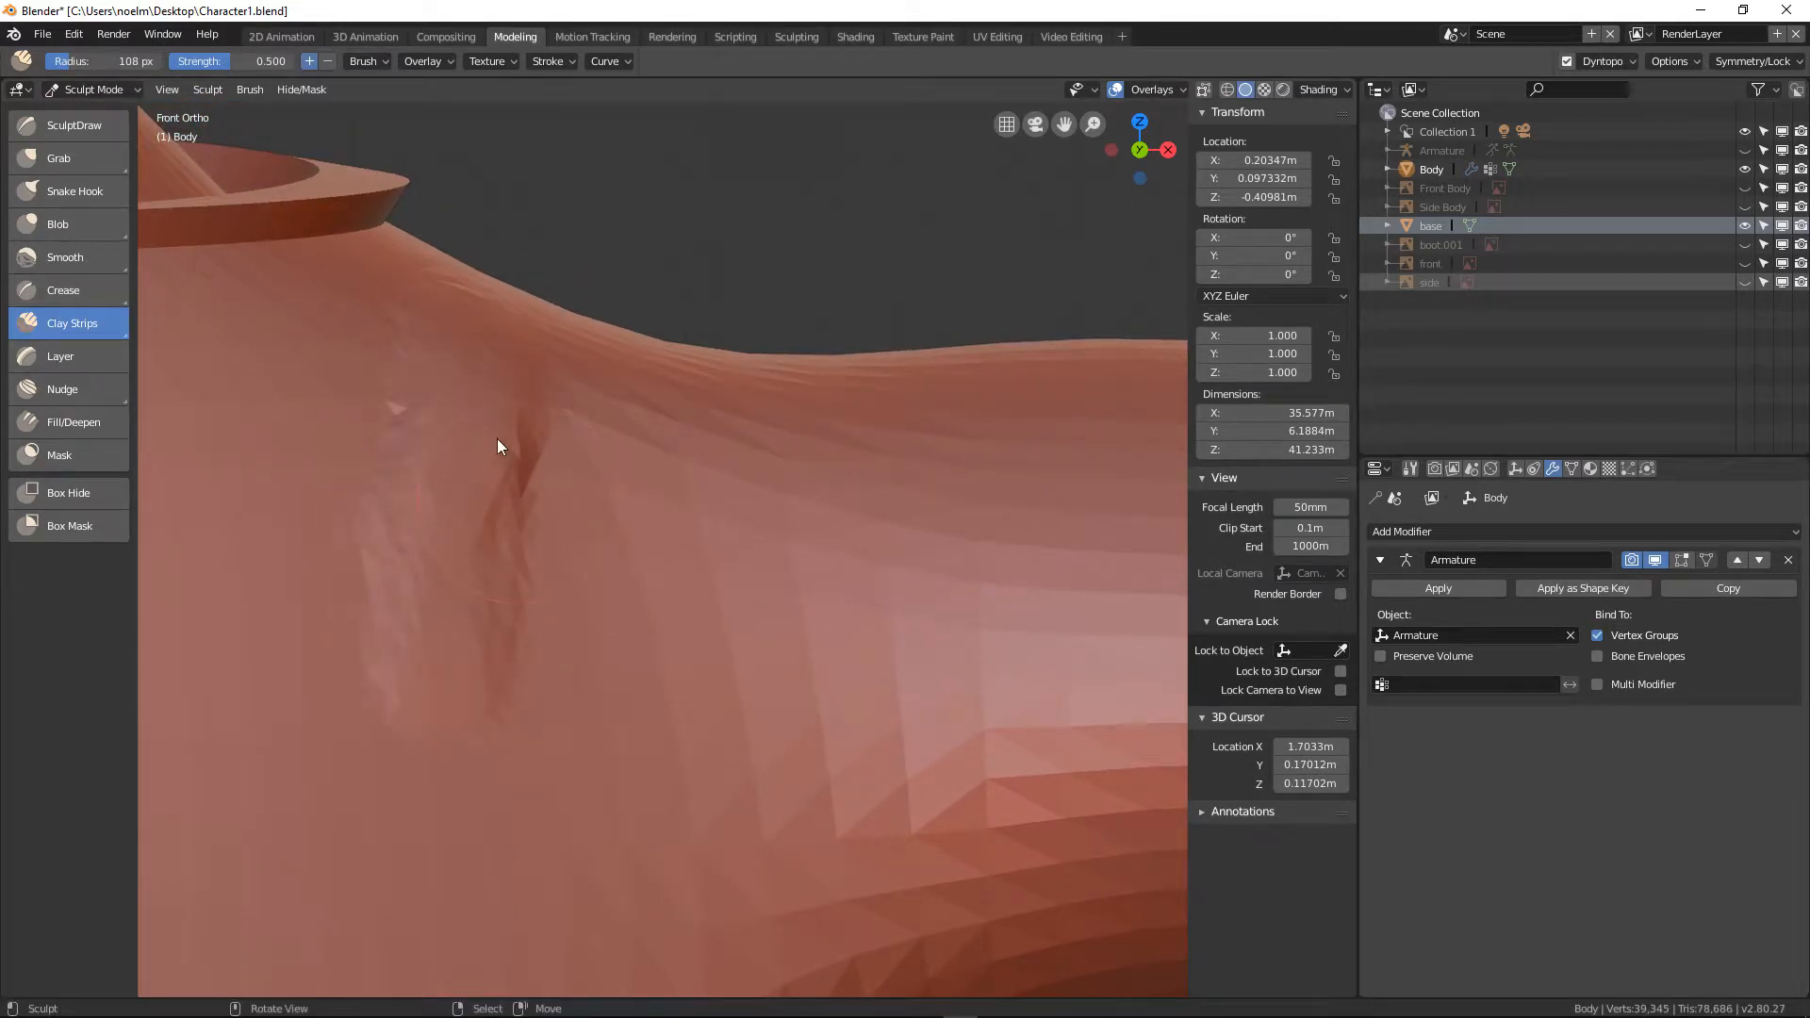
{"action": "mouse_move", "coordinate": [499, 446]}
{"action": "left_mouse_down"}
{"action": "mouse_move", "coordinate": [428, 500]}
{"action": "mouse_move", "coordinate": [670, 731]}
{"action": "mouse_move", "coordinate": [606, 751]}
{"action": "mouse_move", "coordinate": [1066, 732]}
{"action": "mouse_move", "coordinate": [815, 727]}
{"action": "left_mouse_up"}
{"action": "scroll", "coordinate": [1095, 563], "scroll_direction": "down", "scroll_amount": 2}
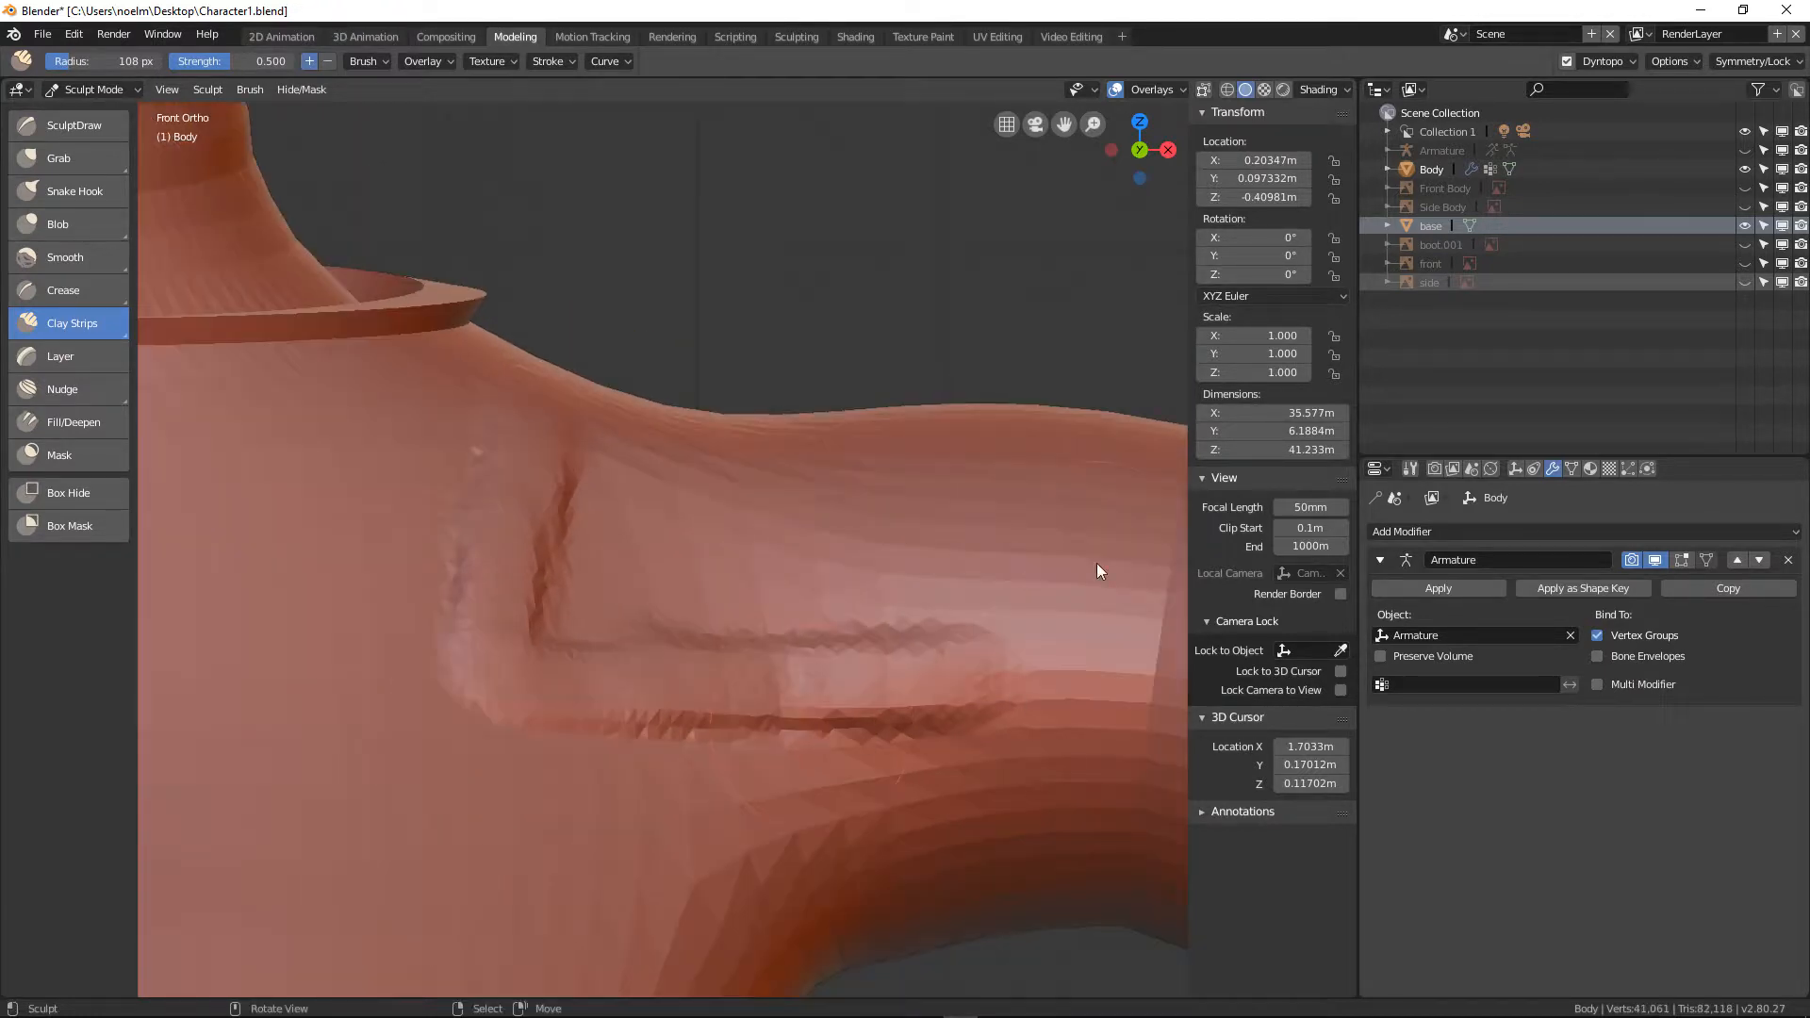
{"action": "mouse_move", "coordinate": [967, 434]}
{"action": "left_mouse_down"}
{"action": "mouse_move", "coordinate": [941, 396]}
{"action": "mouse_move", "coordinate": [929, 586]}
{"action": "mouse_move", "coordinate": [918, 502]}
{"action": "mouse_move", "coordinate": [967, 549]}
{"action": "left_mouse_up"}
Raise the Clay Strips strength to 0.868 and build up the front of the shoulder patch
{"action": "middle_click_drag", "start_coordinate": [756, 469], "coordinate": [709, 566]}
{"action": "scroll", "coordinate": [711, 568], "scroll_direction": "down", "scroll_amount": 2}
{"action": "middle_click_drag", "start_coordinate": [686, 643], "coordinate": [681, 543], "text": "shift"}
{"action": "scroll", "coordinate": [681, 543], "scroll_direction": "up", "scroll_amount": 2}
{"action": "left_click_drag", "start_coordinate": [253, 66], "coordinate": [304, 66]}
{"action": "mouse_move", "coordinate": [487, 598]}
{"action": "left_mouse_down"}
{"action": "mouse_move", "coordinate": [453, 646]}
{"action": "mouse_move", "coordinate": [437, 736]}
{"action": "mouse_move", "coordinate": [513, 537]}
{"action": "mouse_move", "coordinate": [524, 549]}
{"action": "left_mouse_up"}
{"action": "mouse_move", "coordinate": [872, 651]}
{"action": "left_mouse_down"}
{"action": "mouse_move", "coordinate": [898, 567]}
{"action": "mouse_move", "coordinate": [891, 612]}
{"action": "left_mouse_up"}
Continue the raised shoulder patch over the top and around the back of the sleeve, and build up its front surface
{"action": "middle_click_drag", "start_coordinate": [890, 699], "coordinate": [635, 675]}
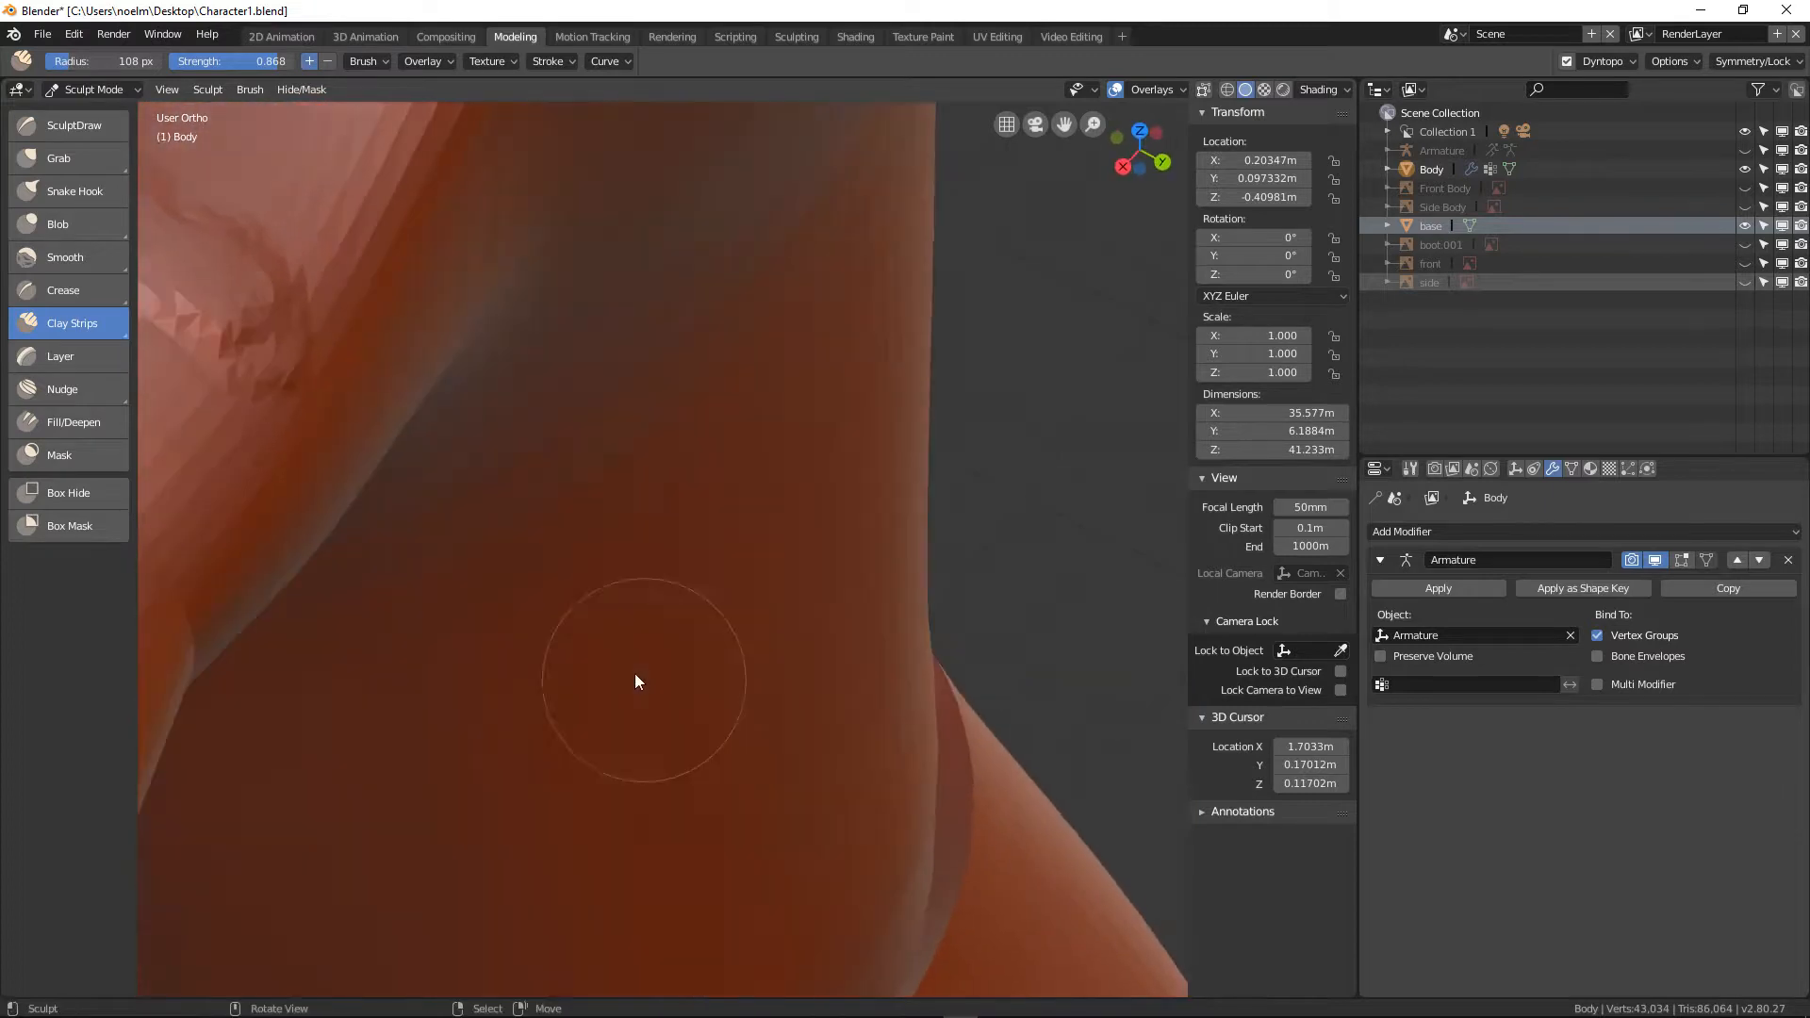
{"action": "mouse_move", "coordinate": [467, 537]}
{"action": "middle_mouse_down"}
{"action": "mouse_move", "coordinate": [398, 467]}
{"action": "mouse_move", "coordinate": [373, 601]}
{"action": "mouse_move", "coordinate": [457, 671]}
{"action": "middle_mouse_up"}
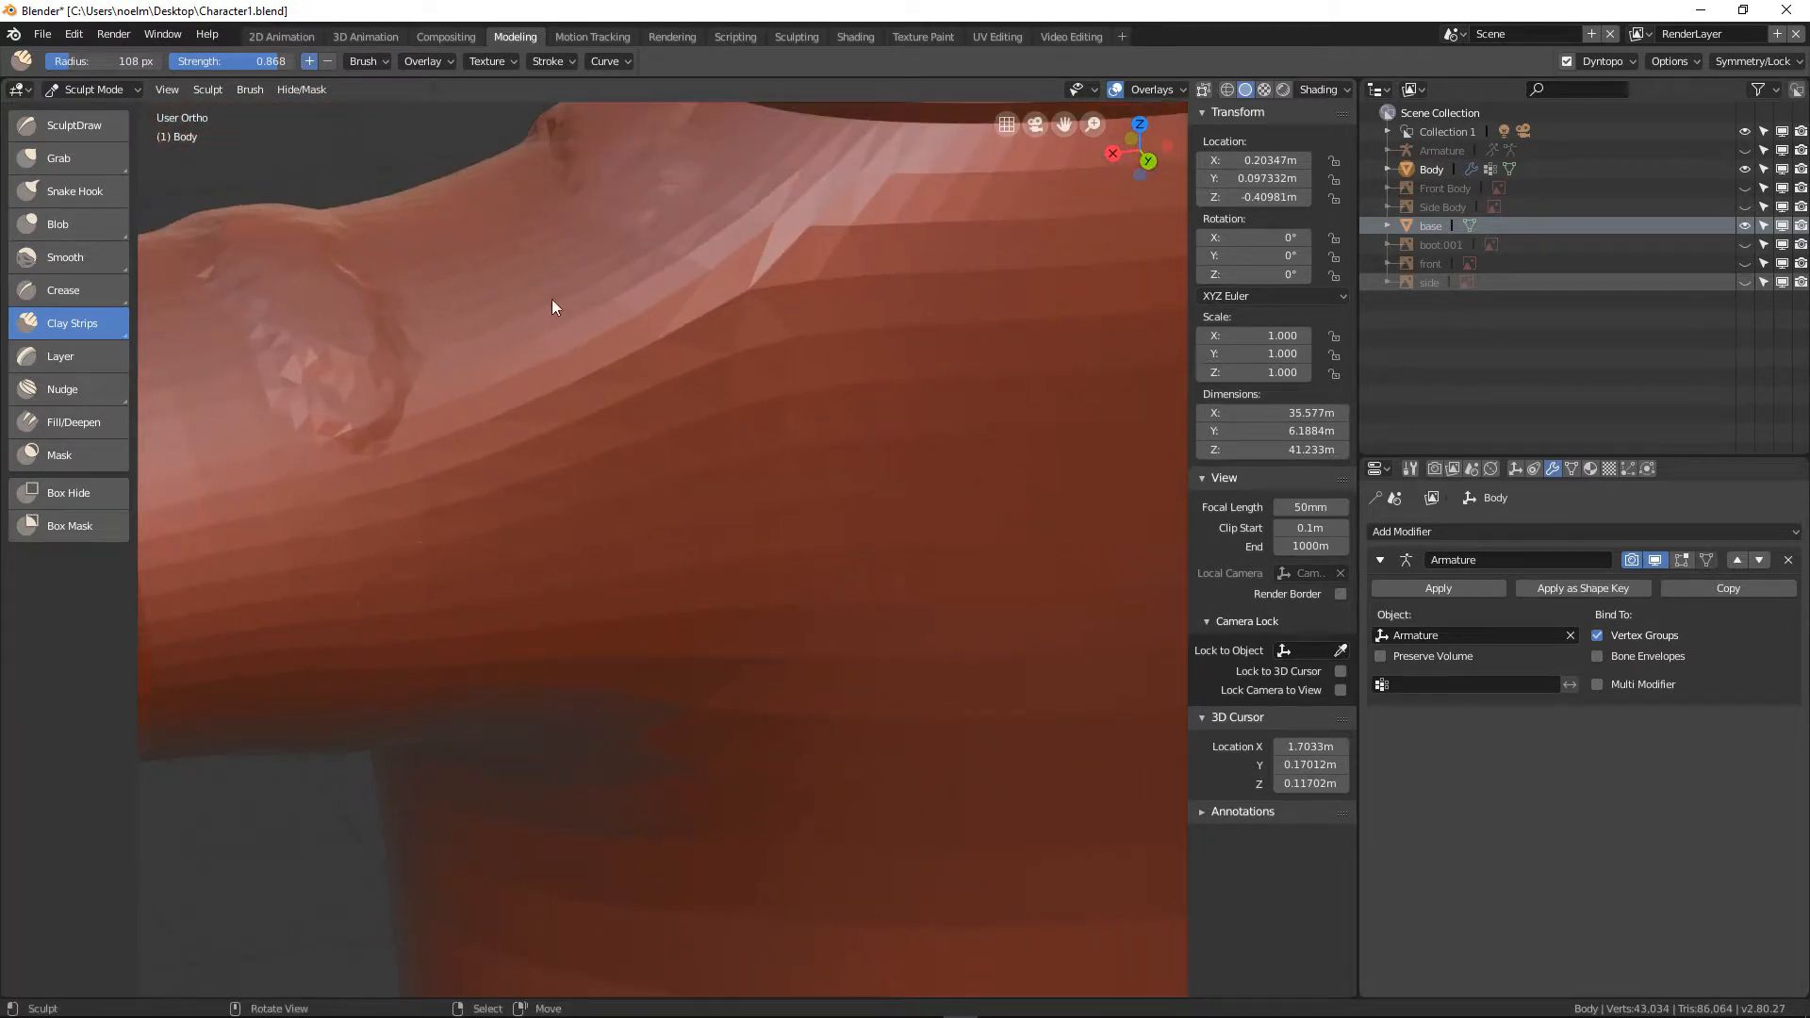
{"action": "mouse_move", "coordinate": [647, 172]}
{"action": "left_mouse_down"}
{"action": "mouse_move", "coordinate": [706, 252]}
{"action": "mouse_move", "coordinate": [705, 368]}
{"action": "mouse_move", "coordinate": [507, 456]}
{"action": "mouse_move", "coordinate": [382, 403]}
{"action": "mouse_move", "coordinate": [428, 447]}
{"action": "mouse_move", "coordinate": [657, 351]}
{"action": "mouse_move", "coordinate": [474, 437]}
{"action": "mouse_move", "coordinate": [375, 403]}
{"action": "mouse_move", "coordinate": [577, 422]}
{"action": "mouse_move", "coordinate": [563, 343]}
{"action": "left_mouse_up"}
{"action": "mouse_move", "coordinate": [563, 344]}
{"action": "middle_mouse_down"}
{"action": "mouse_move", "coordinate": [733, 375]}
{"action": "mouse_move", "coordinate": [652, 366]}
{"action": "mouse_move", "coordinate": [606, 392]}
{"action": "mouse_move", "coordinate": [659, 364]}
{"action": "middle_mouse_up"}
{"action": "mouse_move", "coordinate": [659, 364]}
{"action": "left_mouse_down"}
{"action": "mouse_move", "coordinate": [558, 415]}
{"action": "mouse_move", "coordinate": [283, 655]}
{"action": "left_mouse_up"}
{"action": "mouse_move", "coordinate": [282, 655]}
{"action": "middle_mouse_down"}
{"action": "mouse_move", "coordinate": [394, 569]}
{"action": "mouse_move", "coordinate": [483, 644]}
{"action": "middle_mouse_up"}
{"action": "mouse_move", "coordinate": [483, 643]}
{"action": "left_mouse_down"}
{"action": "mouse_move", "coordinate": [543, 664]}
{"action": "mouse_move", "coordinate": [733, 555]}
{"action": "mouse_move", "coordinate": [584, 501]}
{"action": "mouse_move", "coordinate": [477, 585]}
{"action": "mouse_move", "coordinate": [461, 635]}
{"action": "mouse_move", "coordinate": [719, 695]}
{"action": "mouse_move", "coordinate": [758, 611]}
{"action": "mouse_move", "coordinate": [630, 559]}
{"action": "left_mouse_up"}
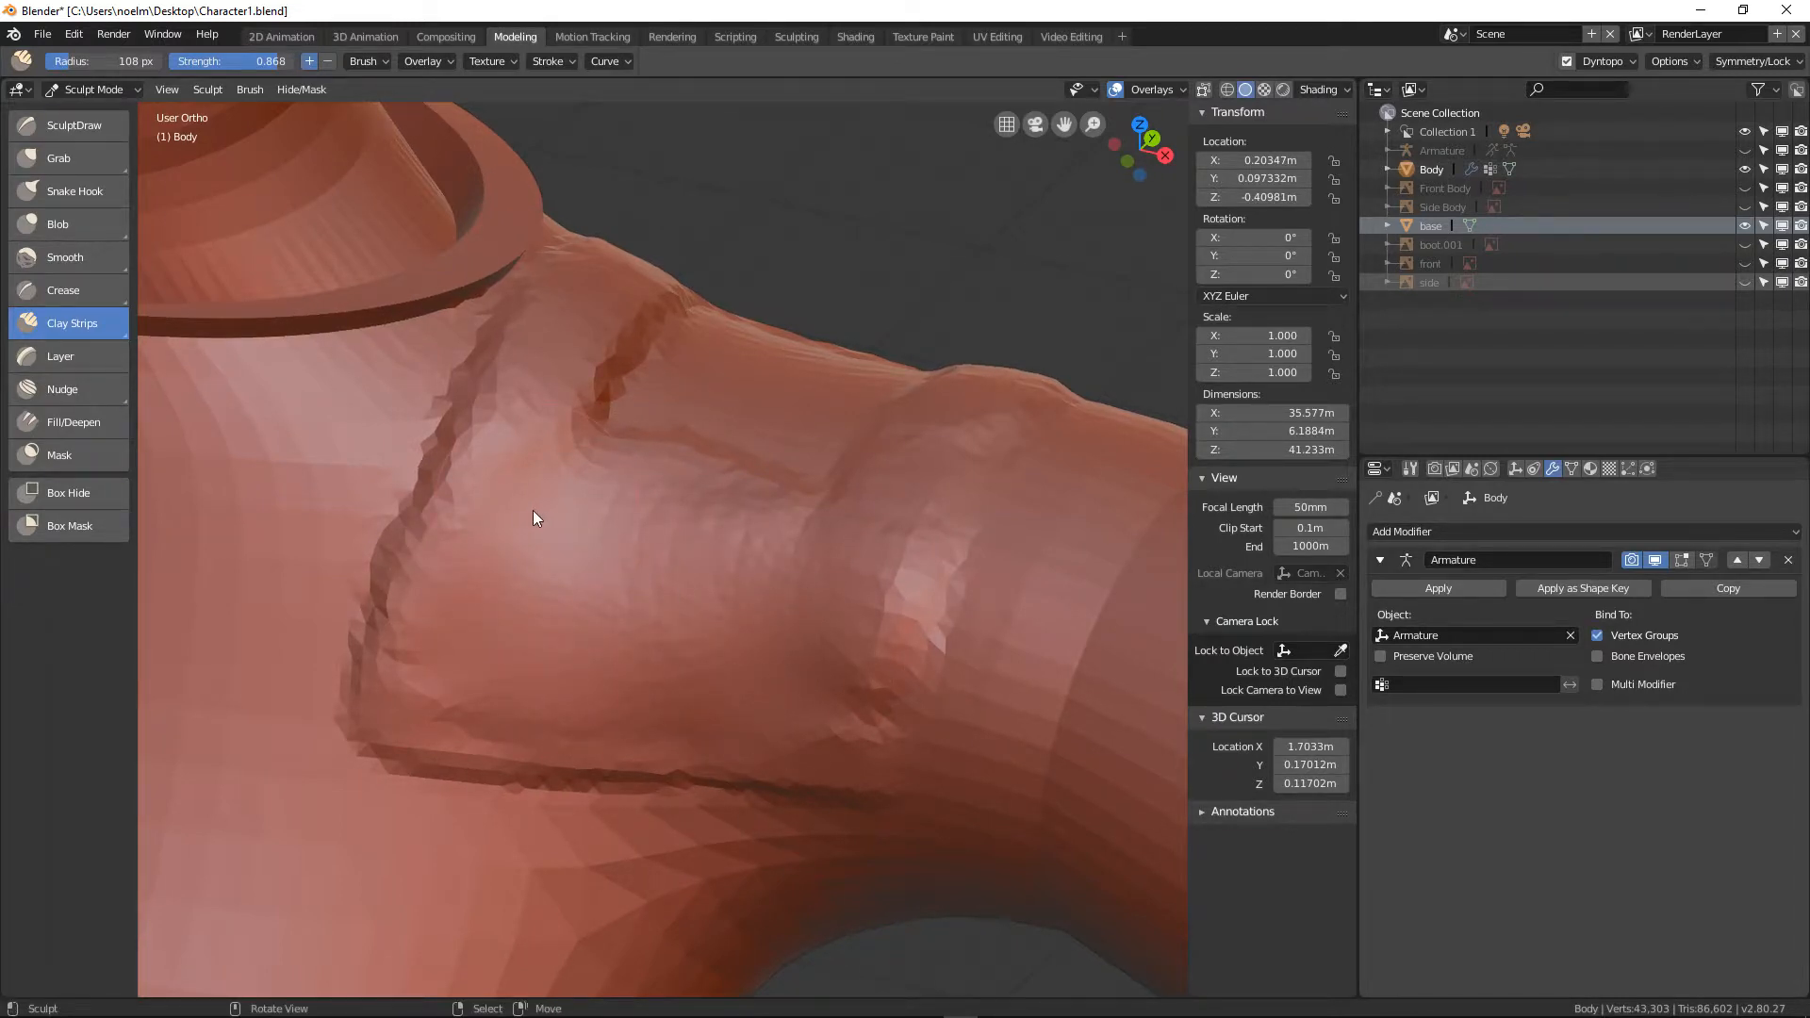
Paint a 78 px Mask border beside the shoulder patch on the chest, along its lower edge and up the sleeve
{"action": "middle_click_drag", "start_coordinate": [516, 558], "coordinate": [657, 500], "text": "shift"}
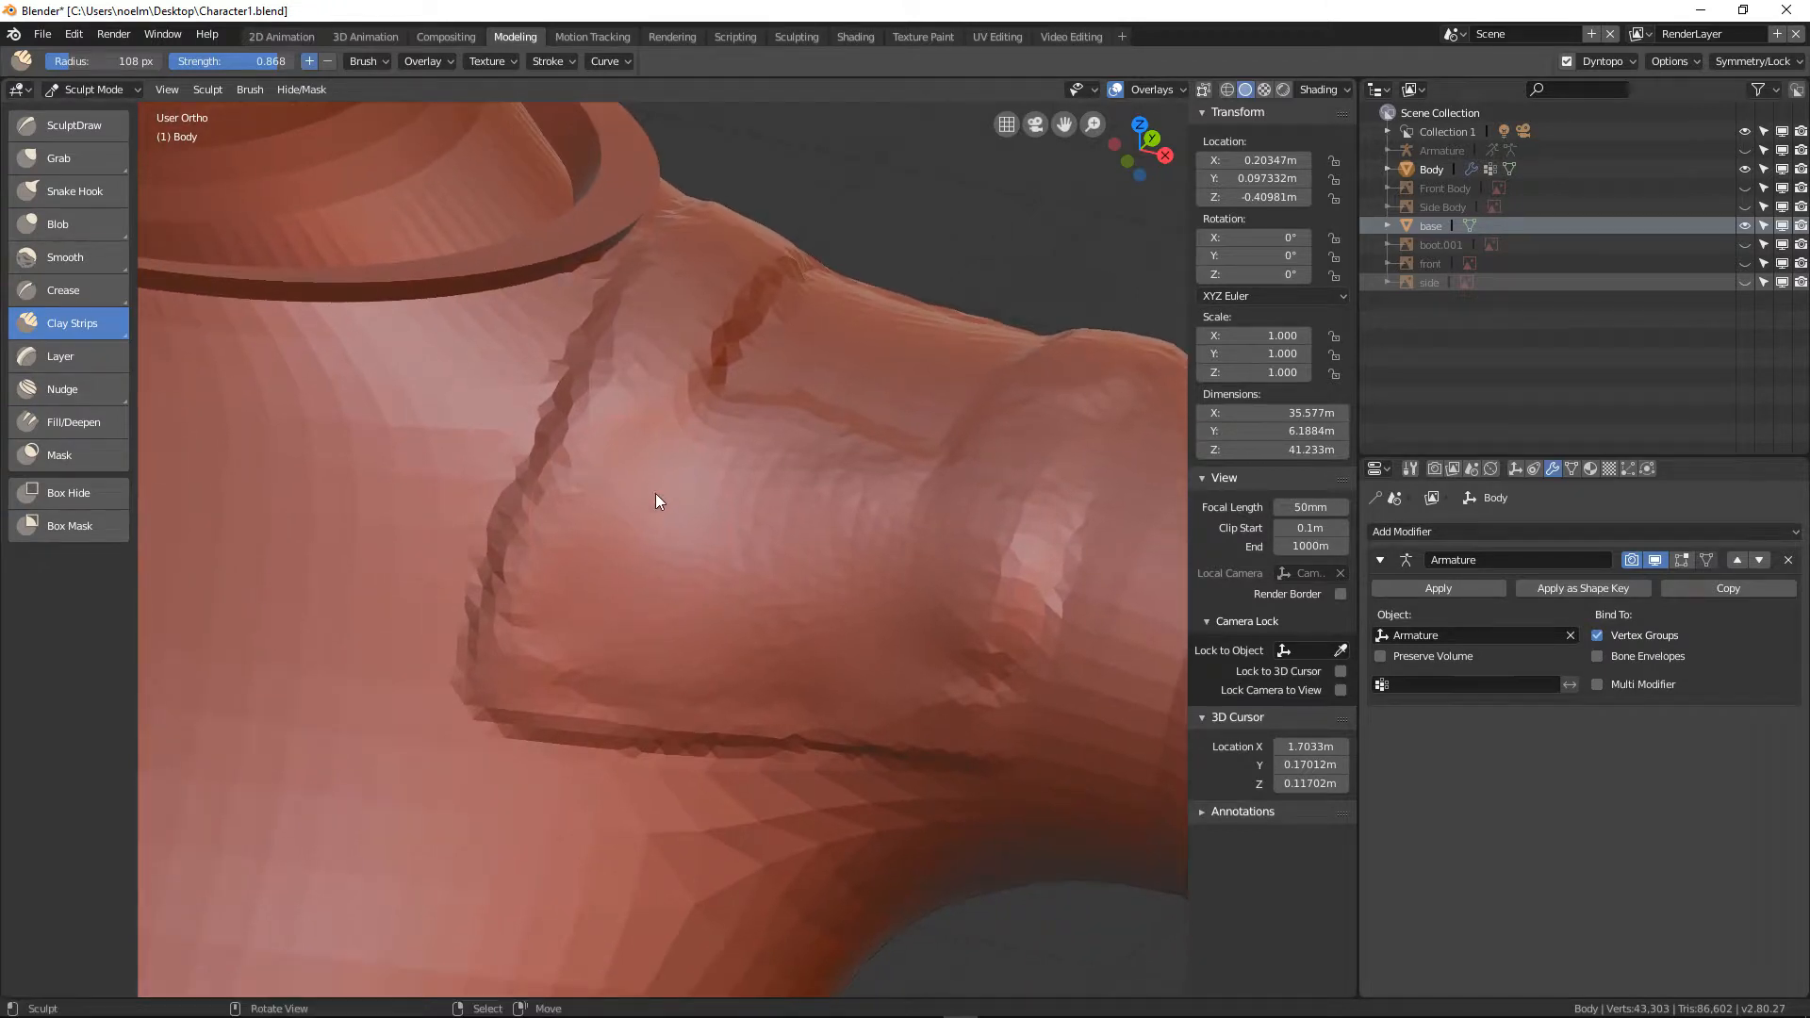
{"action": "left_click", "coordinate": [64, 456]}
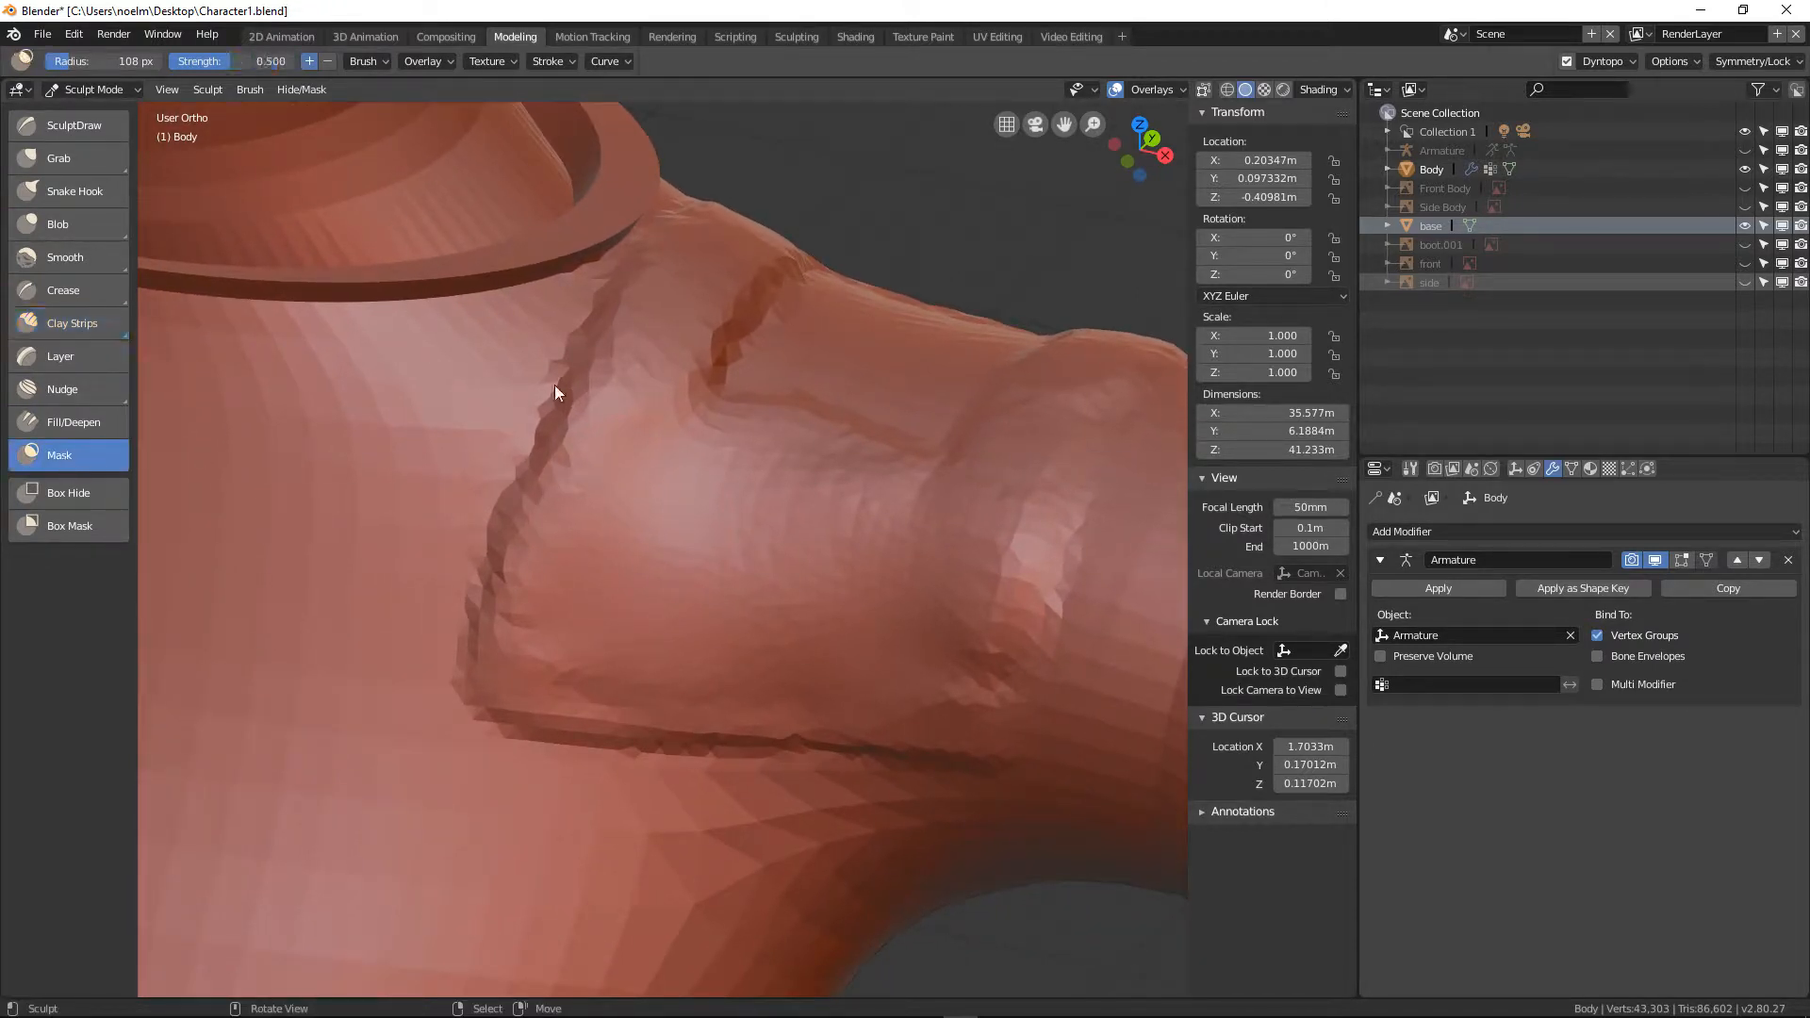
{"action": "key", "text": "f"}
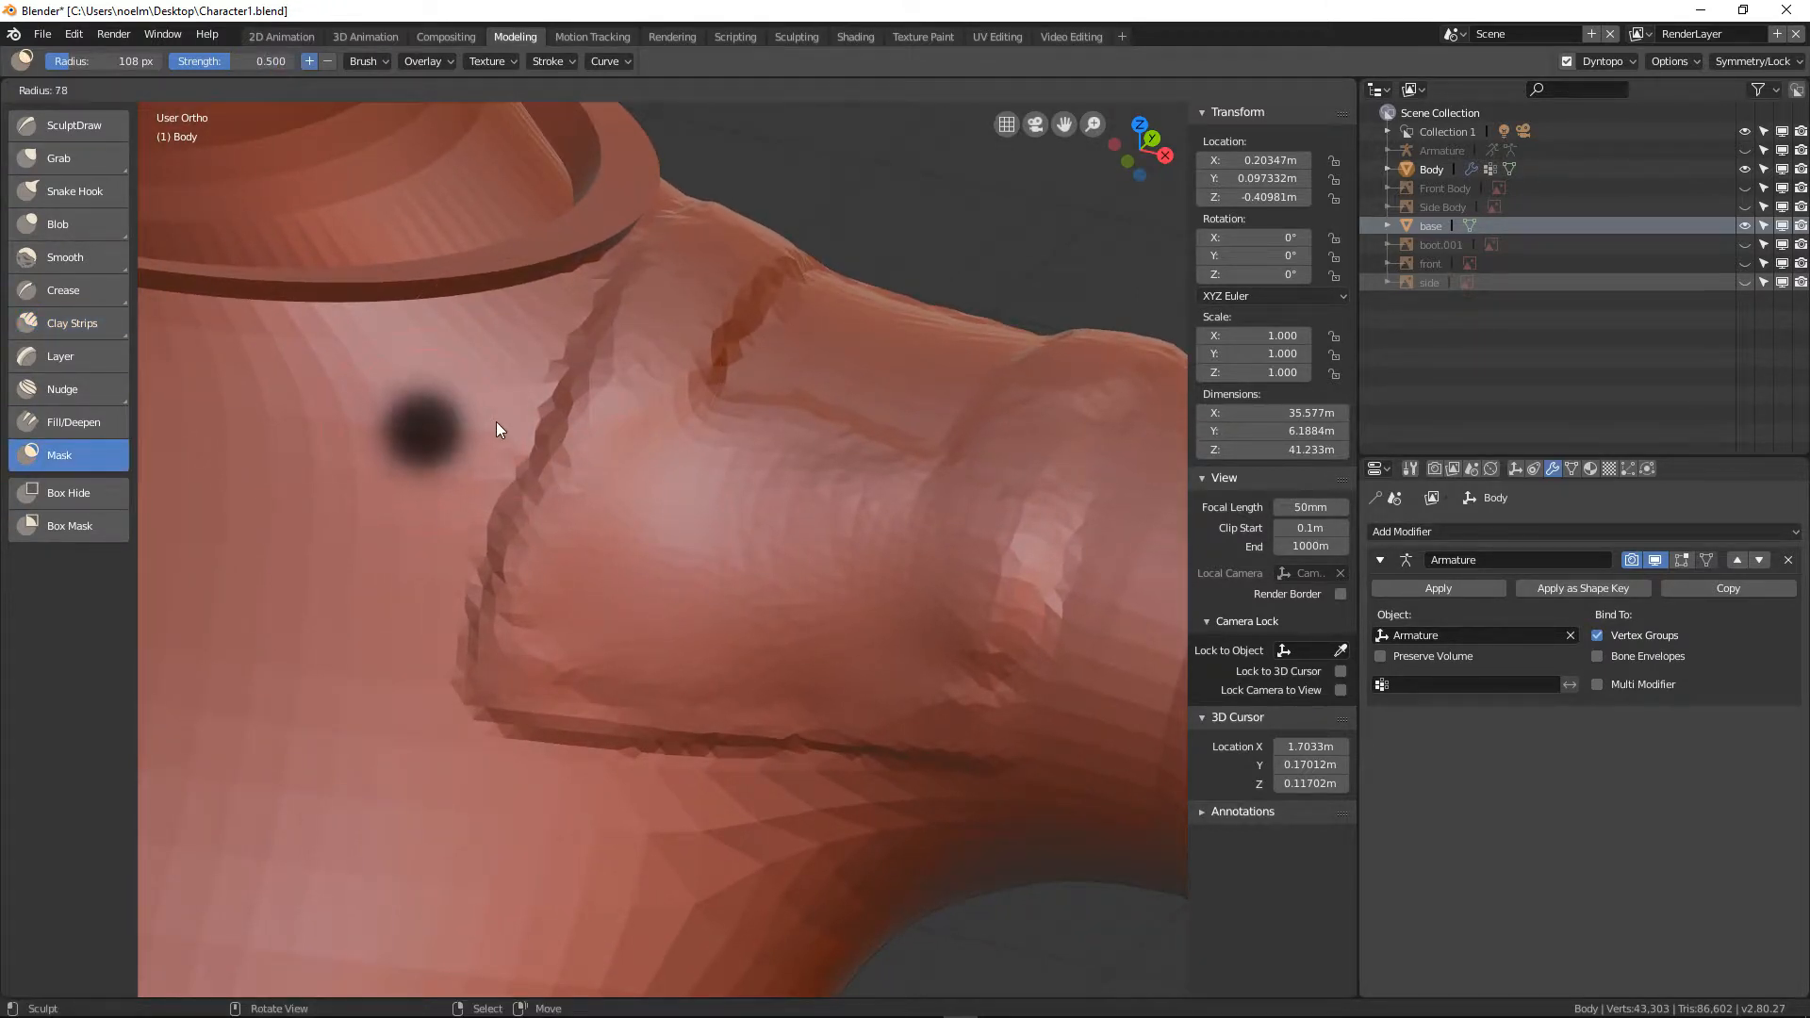
{"action": "left_click", "coordinate": [496, 422]}
{"action": "left_click_drag", "start_coordinate": [557, 301], "coordinate": [496, 464]}
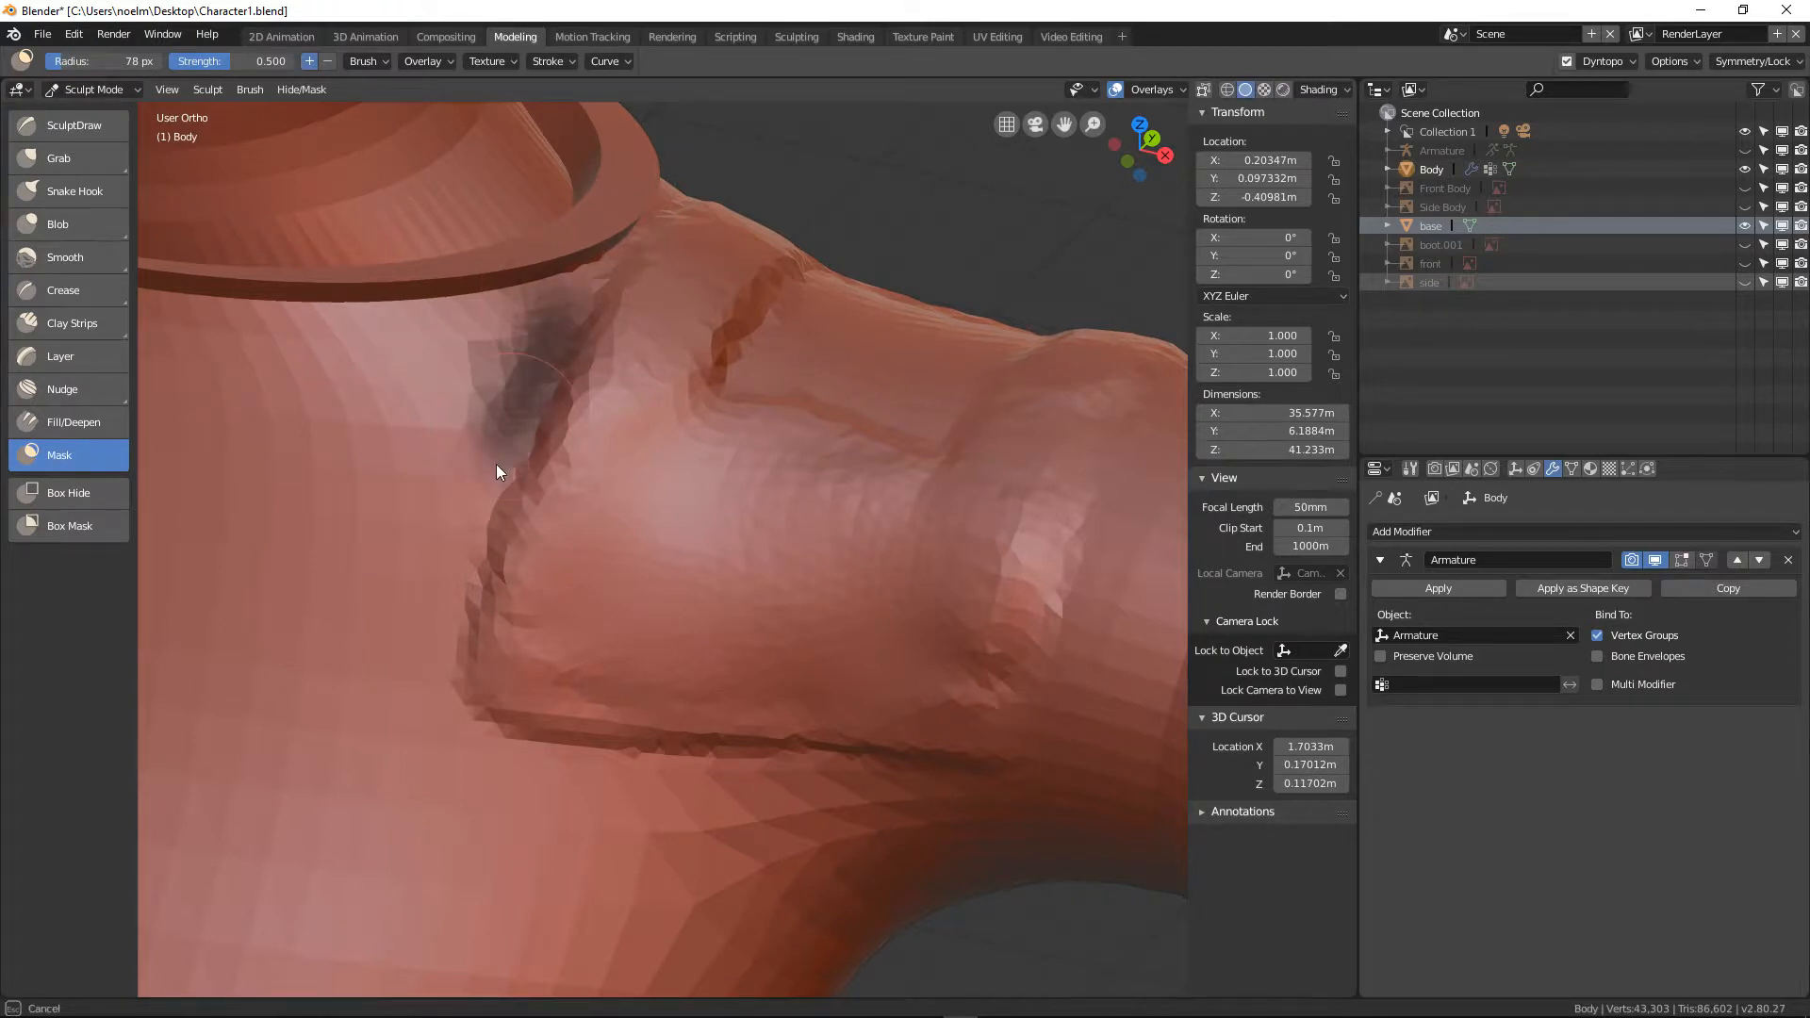
{"action": "mouse_move", "coordinate": [435, 667]}
{"action": "left_mouse_down"}
{"action": "mouse_move", "coordinate": [421, 731]}
{"action": "mouse_move", "coordinate": [497, 416]}
{"action": "mouse_move", "coordinate": [582, 271]}
{"action": "mouse_move", "coordinate": [394, 619]}
{"action": "mouse_move", "coordinate": [464, 782]}
{"action": "mouse_move", "coordinate": [451, 744]}
{"action": "mouse_move", "coordinate": [675, 812]}
{"action": "mouse_move", "coordinate": [476, 788]}
{"action": "mouse_move", "coordinate": [909, 817]}
{"action": "mouse_move", "coordinate": [1019, 795]}
{"action": "mouse_move", "coordinate": [1067, 726]}
{"action": "mouse_move", "coordinate": [1050, 794]}
{"action": "mouse_move", "coordinate": [967, 833]}
{"action": "mouse_move", "coordinate": [988, 818]}
{"action": "left_mouse_up"}
{"action": "mouse_move", "coordinate": [987, 819]}
{"action": "middle_mouse_down"}
{"action": "mouse_move", "coordinate": [853, 808]}
{"action": "mouse_move", "coordinate": [1005, 728]}
{"action": "mouse_move", "coordinate": [760, 773]}
{"action": "mouse_move", "coordinate": [829, 638]}
{"action": "middle_mouse_up"}
{"action": "mouse_move", "coordinate": [881, 441]}
{"action": "left_mouse_down"}
{"action": "mouse_move", "coordinate": [857, 736]}
{"action": "mouse_move", "coordinate": [861, 431]}
{"action": "mouse_move", "coordinate": [863, 819]}
{"action": "mouse_move", "coordinate": [917, 420]}
{"action": "mouse_move", "coordinate": [886, 793]}
{"action": "mouse_move", "coordinate": [905, 578]}
{"action": "mouse_move", "coordinate": [892, 631]}
{"action": "left_mouse_up"}
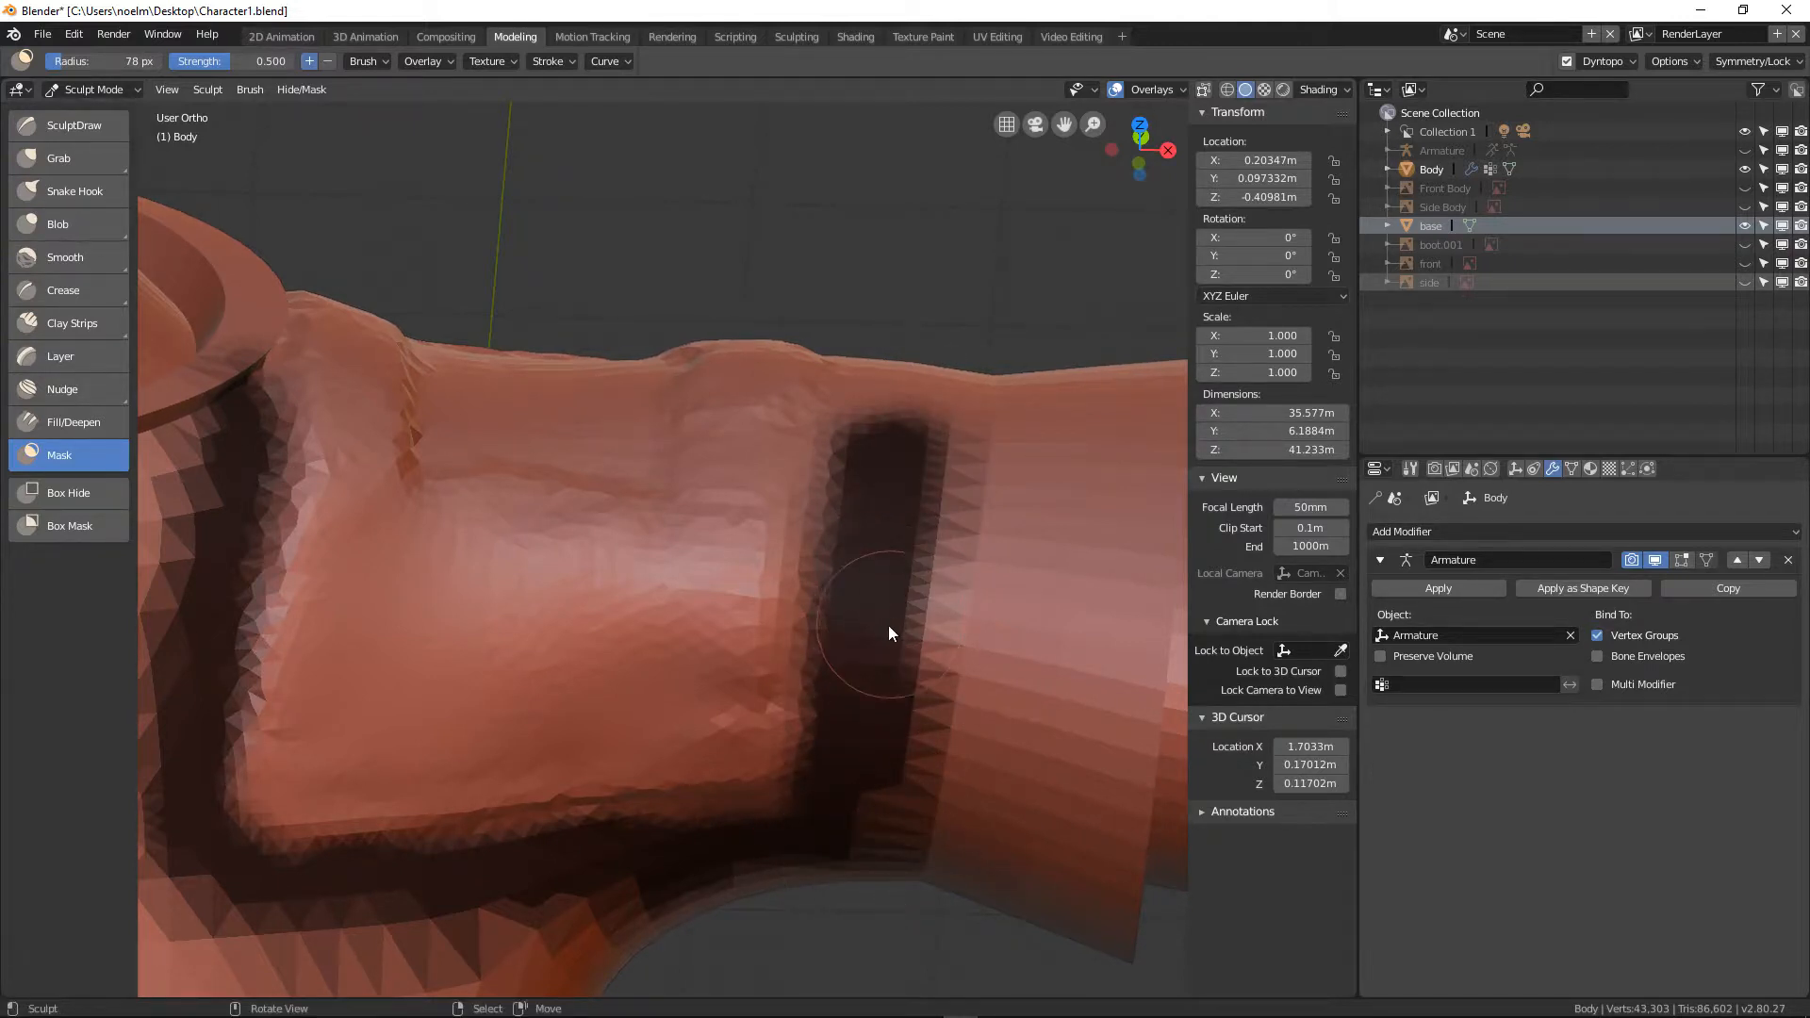
Extend the mask band over the top of the sleeve and along the patch's lower edge at the back
{"action": "middle_click_drag", "start_coordinate": [877, 619], "coordinate": [907, 710]}
{"action": "mouse_move", "coordinate": [897, 483]}
{"action": "left_mouse_down"}
{"action": "mouse_move", "coordinate": [891, 499]}
{"action": "mouse_move", "coordinate": [890, 378]}
{"action": "mouse_move", "coordinate": [840, 671]}
{"action": "mouse_move", "coordinate": [877, 399]}
{"action": "left_mouse_up"}
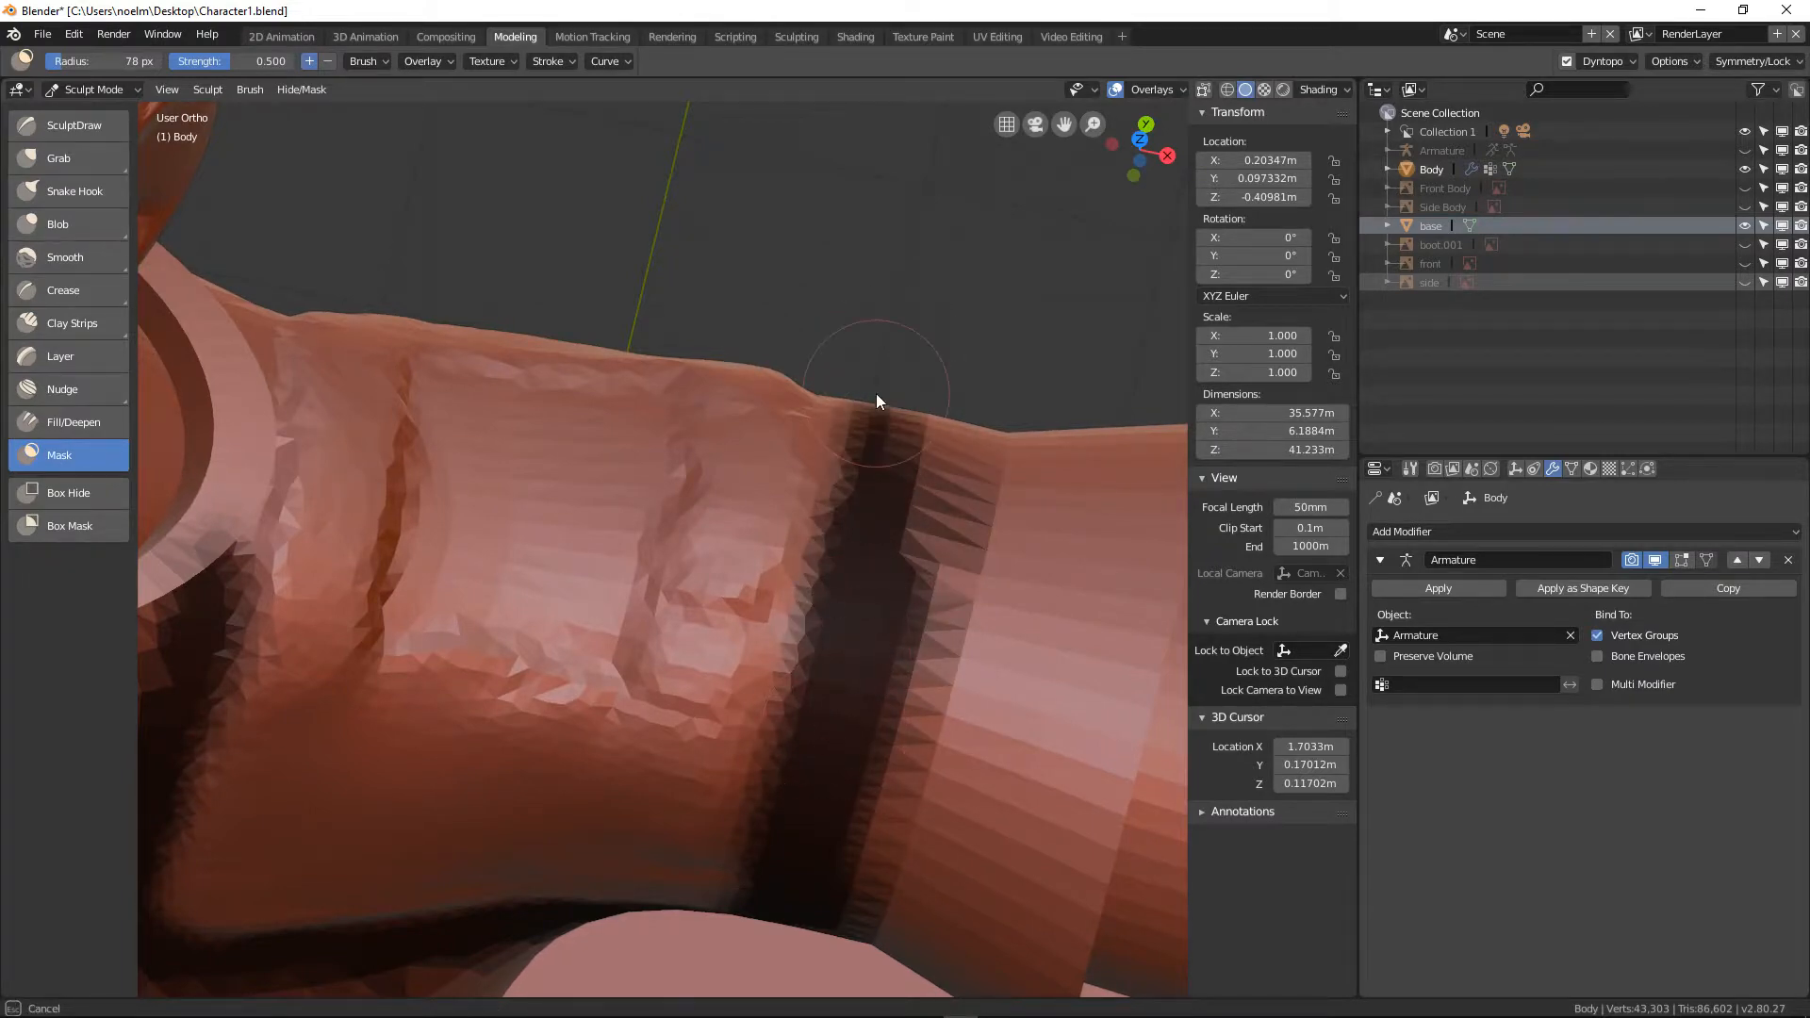
{"action": "mouse_move", "coordinate": [876, 400]}
{"action": "middle_mouse_down"}
{"action": "mouse_move", "coordinate": [792, 562]}
{"action": "mouse_move", "coordinate": [625, 476]}
{"action": "mouse_move", "coordinate": [434, 533]}
{"action": "mouse_move", "coordinate": [471, 343]}
{"action": "middle_mouse_up"}
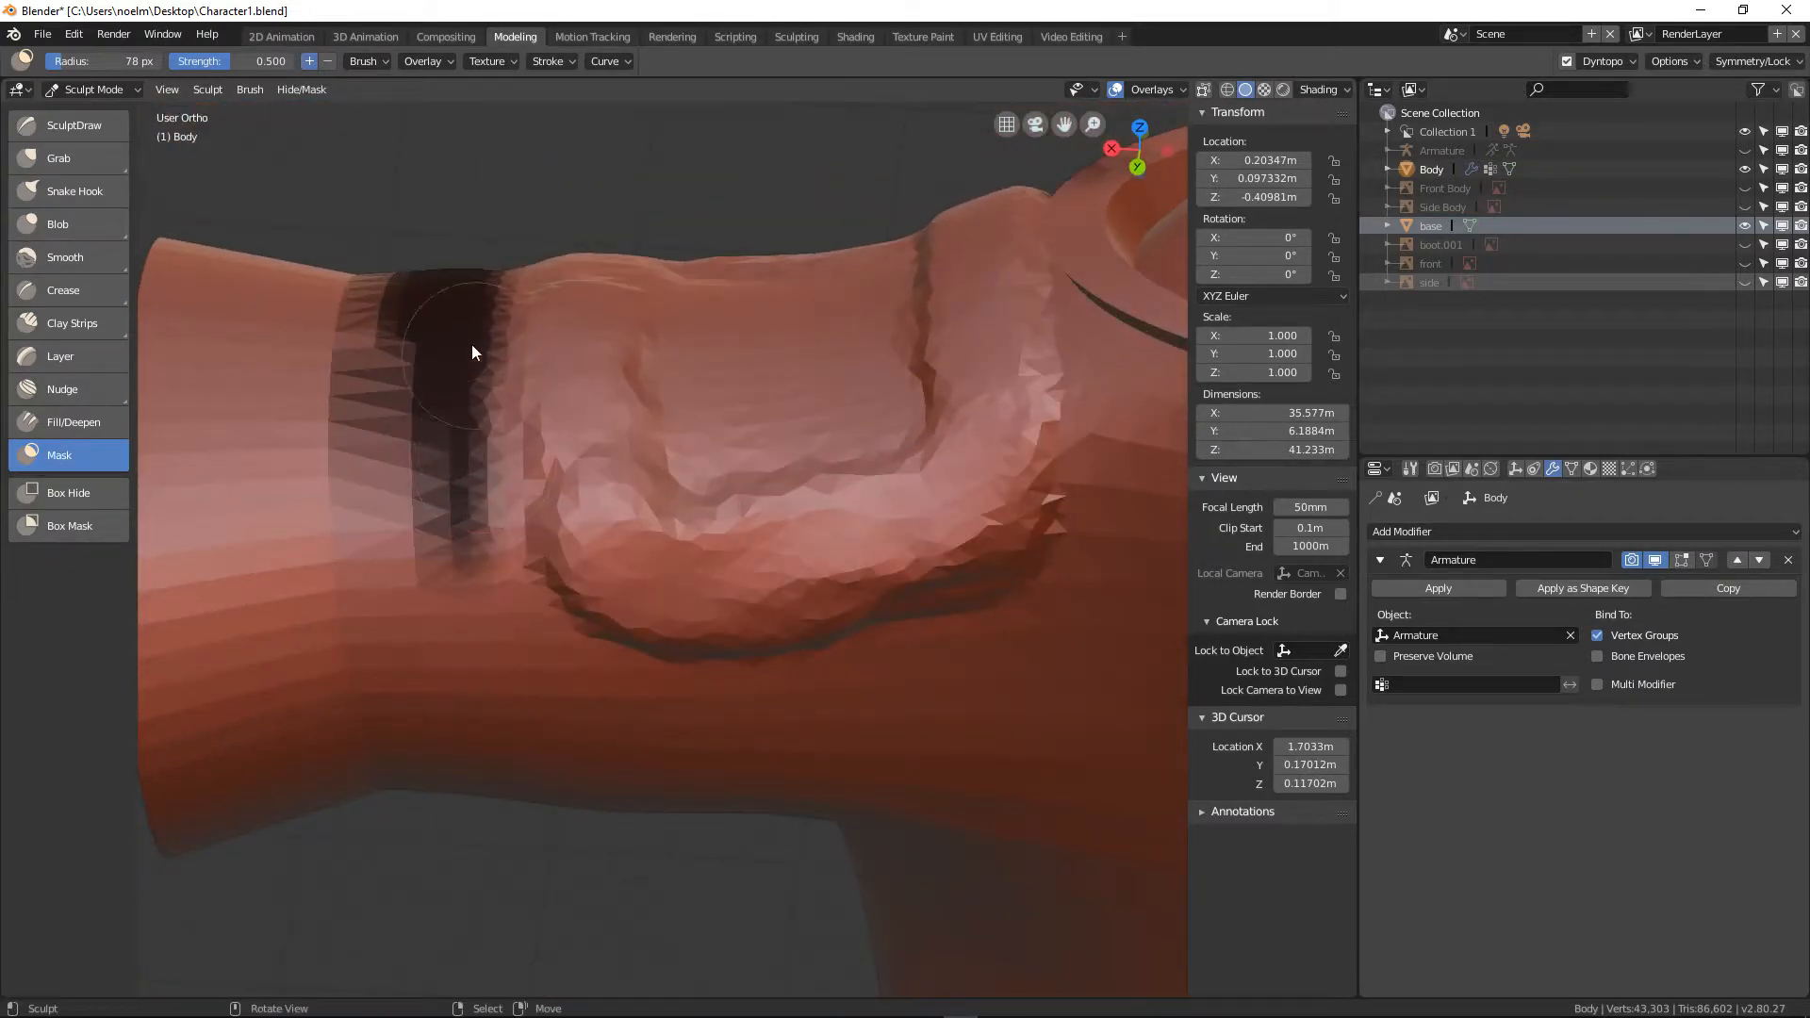
{"action": "mouse_move", "coordinate": [472, 343]}
{"action": "left_mouse_down"}
{"action": "mouse_move", "coordinate": [428, 489]}
{"action": "mouse_move", "coordinate": [467, 613]}
{"action": "mouse_move", "coordinate": [537, 687]}
{"action": "mouse_move", "coordinate": [489, 616]}
{"action": "mouse_move", "coordinate": [529, 675]}
{"action": "mouse_move", "coordinate": [811, 735]}
{"action": "mouse_move", "coordinate": [726, 694]}
{"action": "mouse_move", "coordinate": [597, 698]}
{"action": "mouse_move", "coordinate": [1002, 647]}
{"action": "mouse_move", "coordinate": [967, 636]}
{"action": "mouse_move", "coordinate": [905, 673]}
{"action": "left_mouse_up"}
{"action": "middle_click_drag", "start_coordinate": [904, 671], "coordinate": [925, 682]}
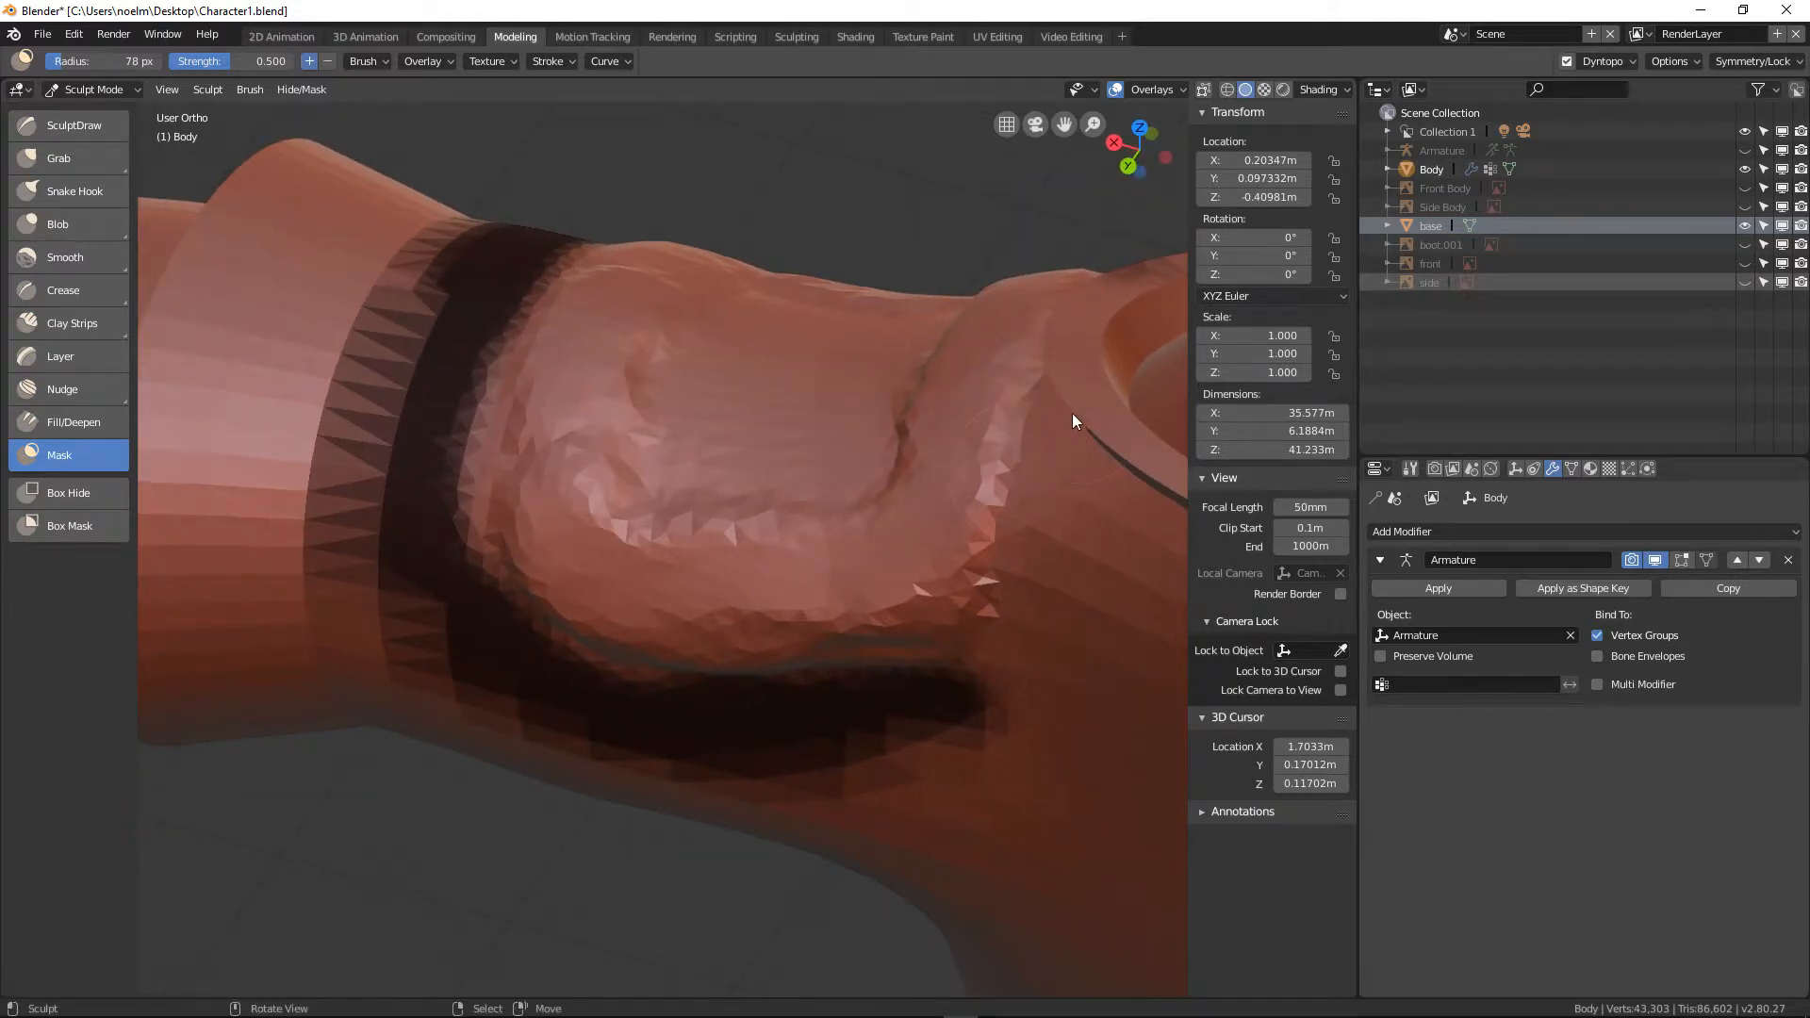
Close the mask border up the patch's inner back edge and along the collar
{"action": "mouse_move", "coordinate": [1072, 413]}
{"action": "left_mouse_down"}
{"action": "mouse_move", "coordinate": [1067, 505]}
{"action": "mouse_move", "coordinate": [994, 686]}
{"action": "mouse_move", "coordinate": [986, 670]}
{"action": "mouse_move", "coordinate": [1062, 605]}
{"action": "mouse_move", "coordinate": [1092, 545]}
{"action": "mouse_move", "coordinate": [1016, 605]}
{"action": "left_mouse_up"}
{"action": "mouse_move", "coordinate": [1015, 605]}
{"action": "middle_mouse_down"}
{"action": "mouse_move", "coordinate": [973, 664]}
{"action": "mouse_move", "coordinate": [1055, 394]}
{"action": "middle_mouse_up"}
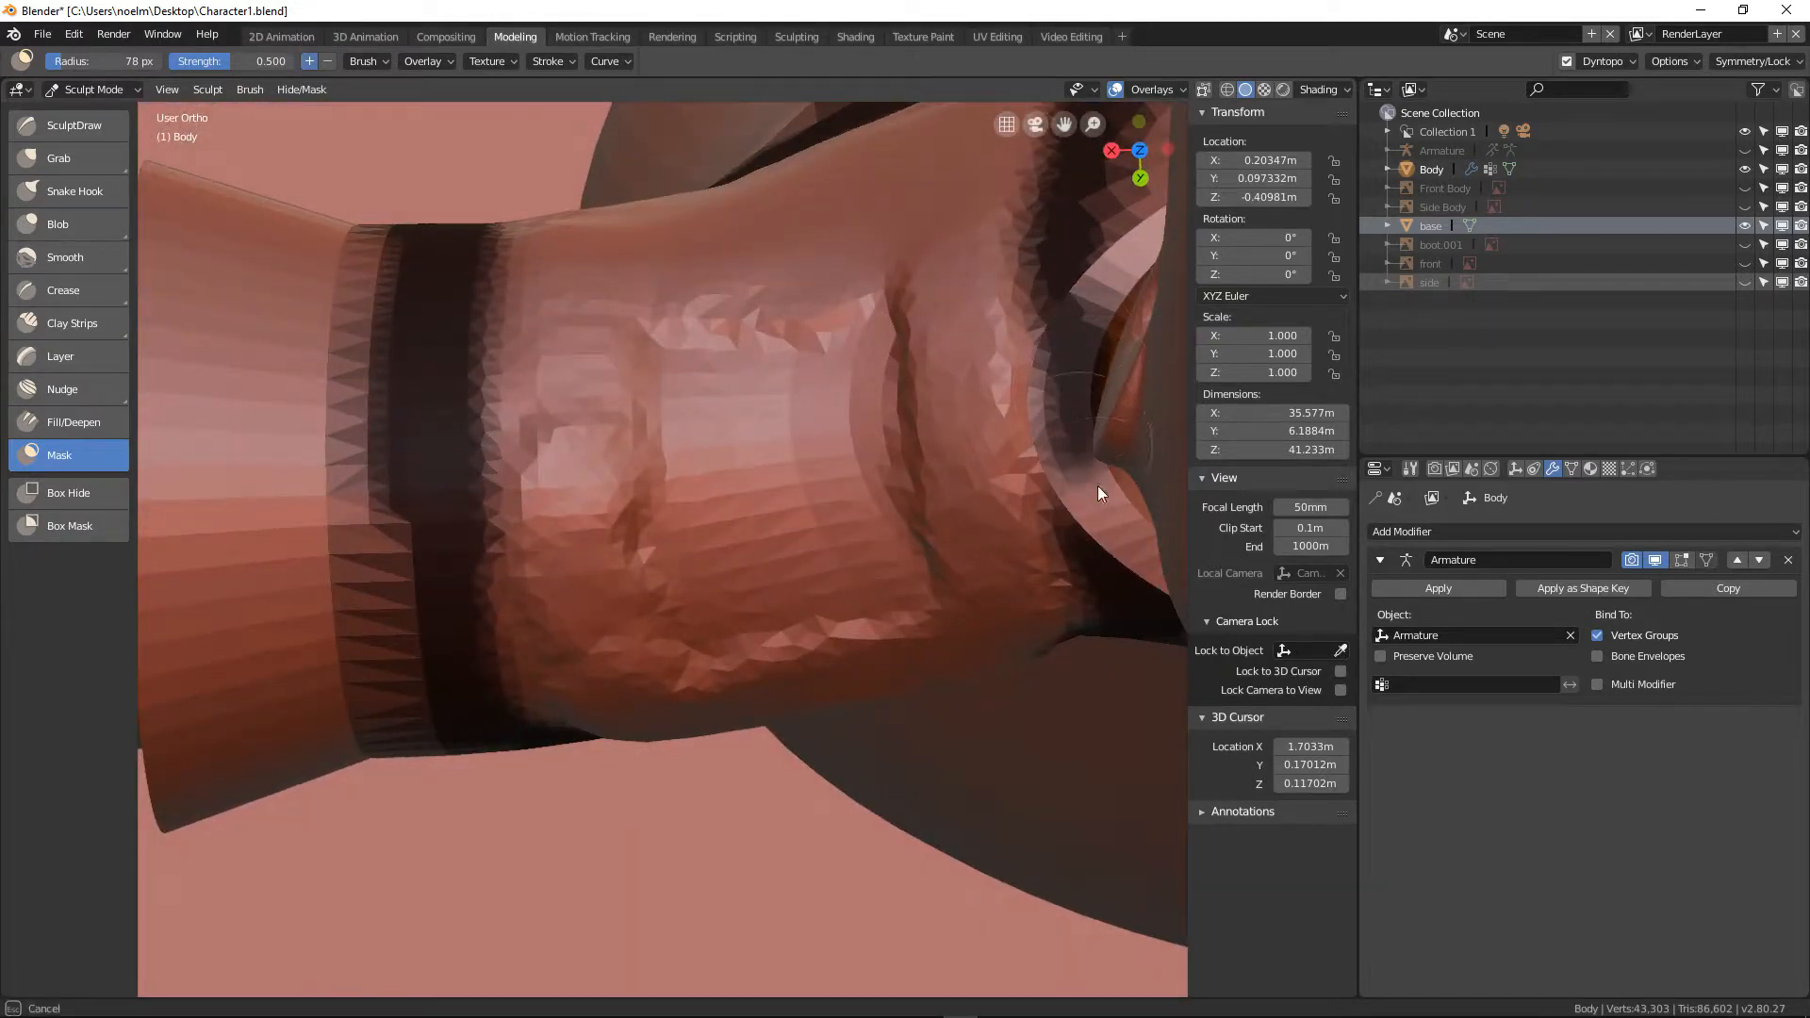
{"action": "middle_click_drag", "start_coordinate": [1152, 566], "coordinate": [811, 406]}
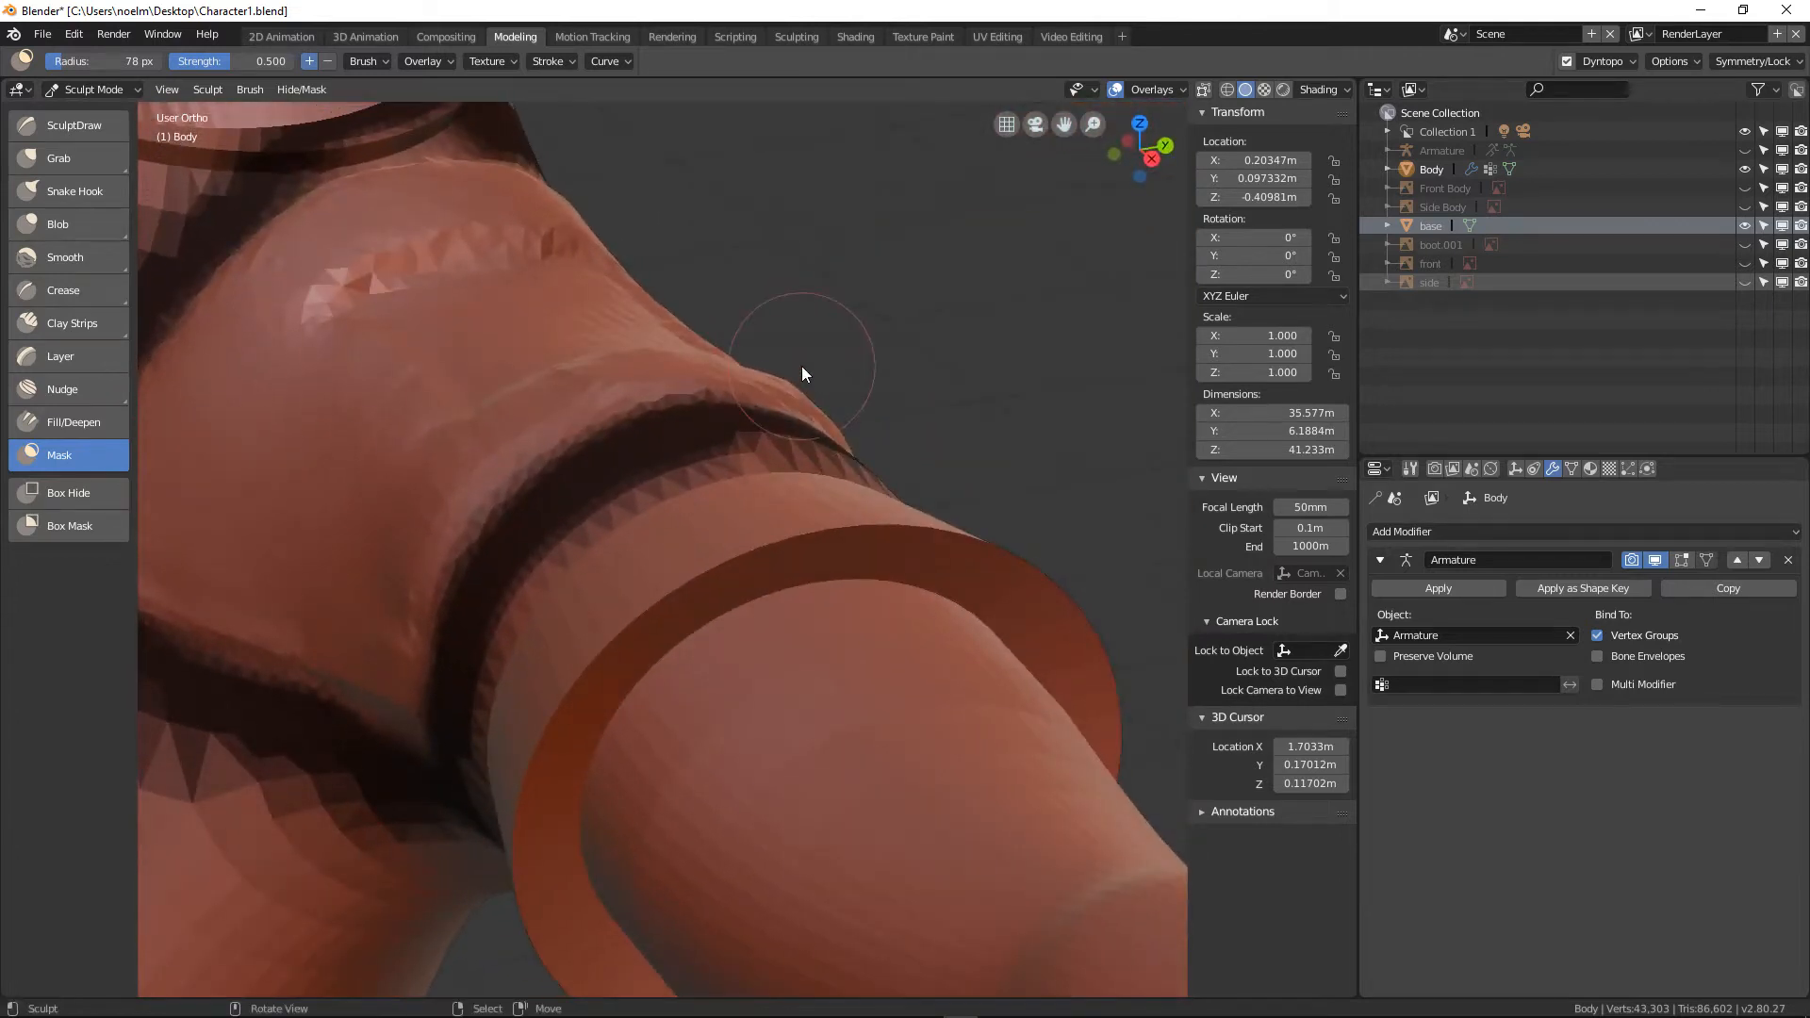
{"action": "mouse_move", "coordinate": [688, 340]}
{"action": "middle_mouse_down"}
{"action": "mouse_move", "coordinate": [962, 647]}
{"action": "mouse_move", "coordinate": [981, 639]}
{"action": "middle_mouse_up"}
{"action": "scroll", "coordinate": [772, 528], "scroll_direction": "up", "scroll_amount": 3}
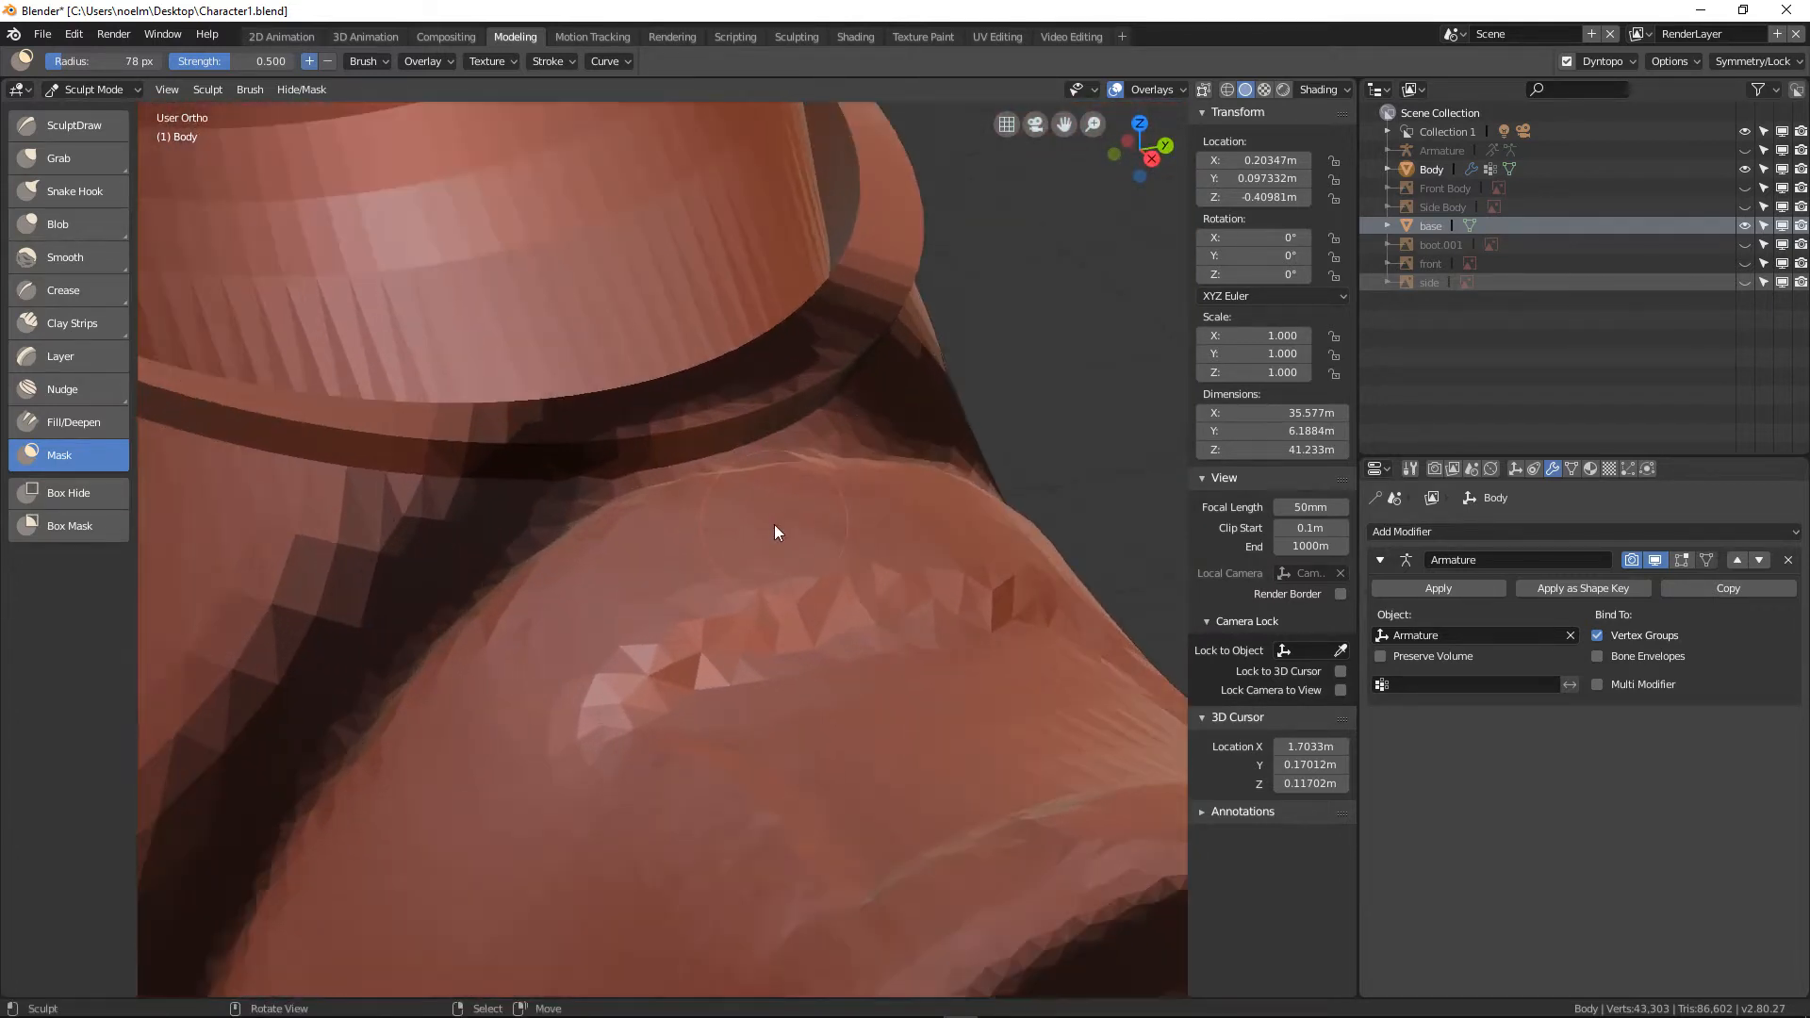
{"action": "mouse_move", "coordinate": [619, 451]}
{"action": "left_mouse_down"}
{"action": "mouse_move", "coordinate": [832, 409]}
{"action": "mouse_move", "coordinate": [646, 472]}
{"action": "mouse_move", "coordinate": [840, 348]}
{"action": "mouse_move", "coordinate": [499, 485]}
{"action": "mouse_move", "coordinate": [920, 422]}
{"action": "mouse_move", "coordinate": [873, 441]}
{"action": "mouse_move", "coordinate": [957, 460]}
{"action": "left_mouse_up"}
{"action": "scroll", "coordinate": [735, 488], "scroll_direction": "down", "scroll_amount": 3}
{"action": "middle_click_drag", "start_coordinate": [735, 489], "coordinate": [713, 545]}
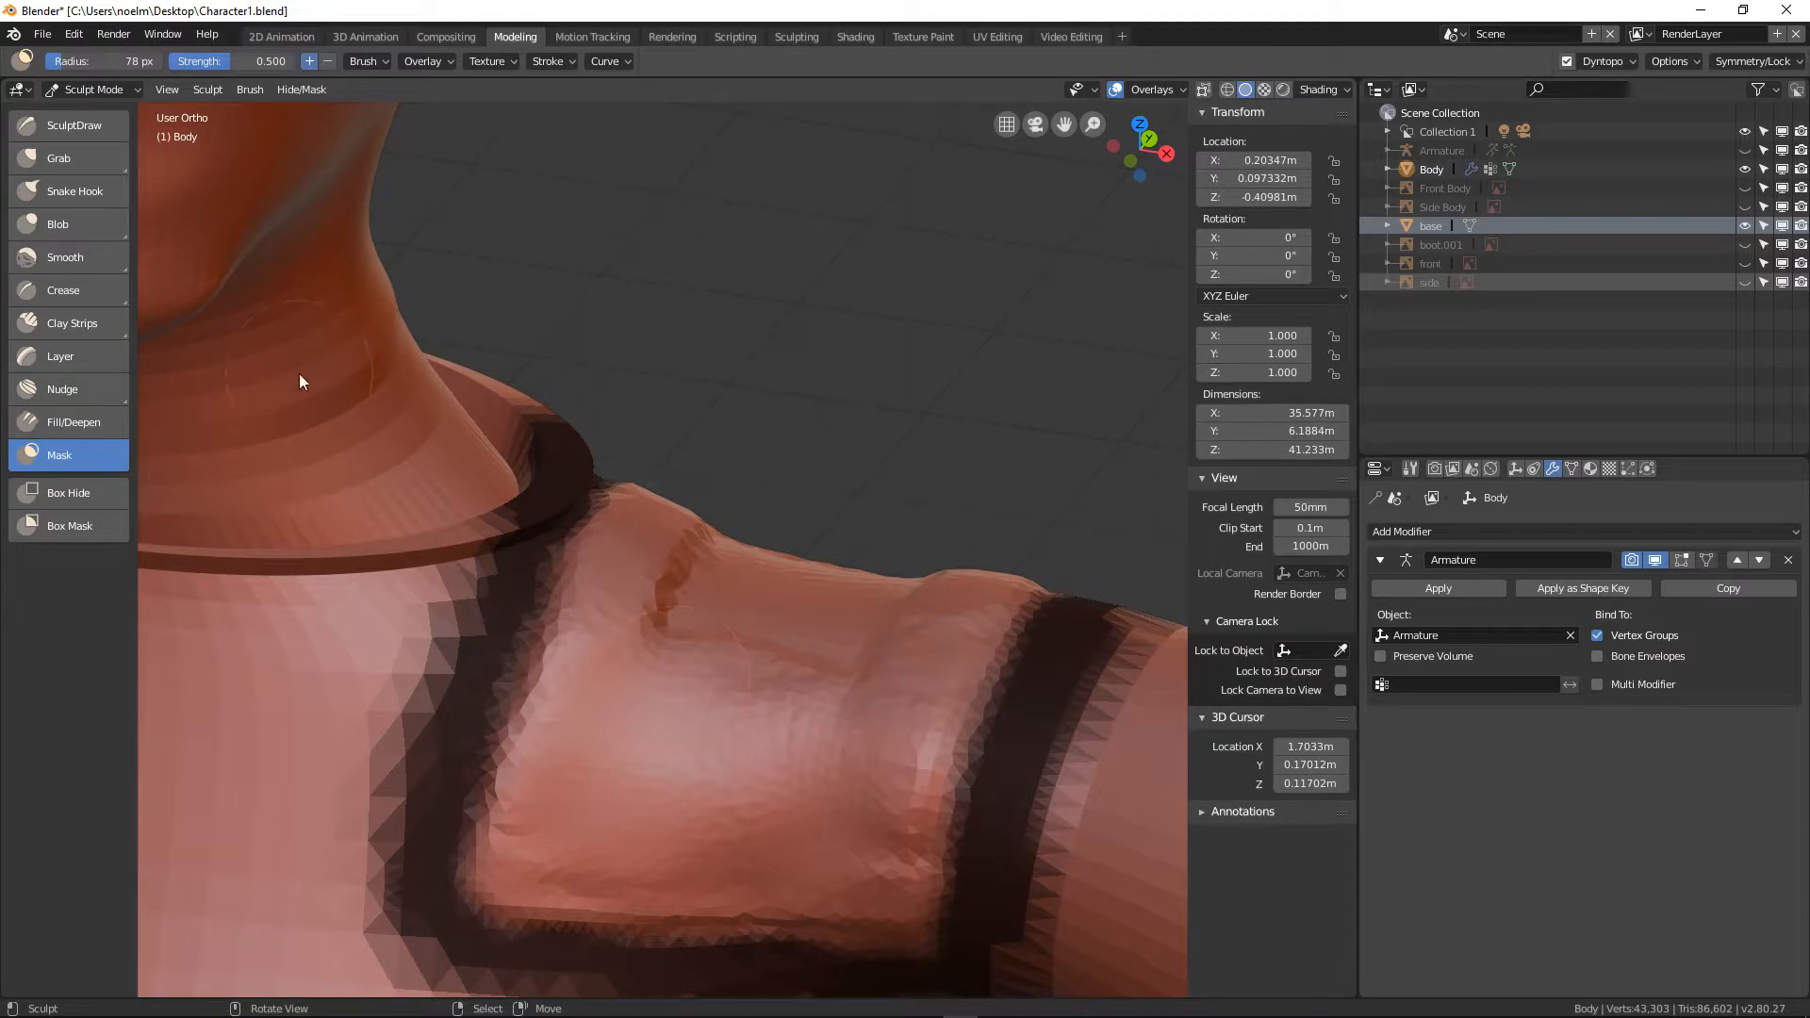
Switch back to Clay Strips and build up the front of the masked shoulder patch
{"action": "left_click", "coordinate": [96, 322]}
{"action": "mouse_move", "coordinate": [751, 585]}
{"action": "left_mouse_down"}
{"action": "mouse_move", "coordinate": [807, 648]}
{"action": "mouse_move", "coordinate": [699, 714]}
{"action": "mouse_move", "coordinate": [984, 756]}
{"action": "mouse_move", "coordinate": [939, 750]}
{"action": "left_mouse_up"}
{"action": "scroll", "coordinate": [829, 740], "scroll_direction": "down", "scroll_amount": 1}
{"action": "middle_click_drag", "start_coordinate": [595, 756], "coordinate": [643, 743]}
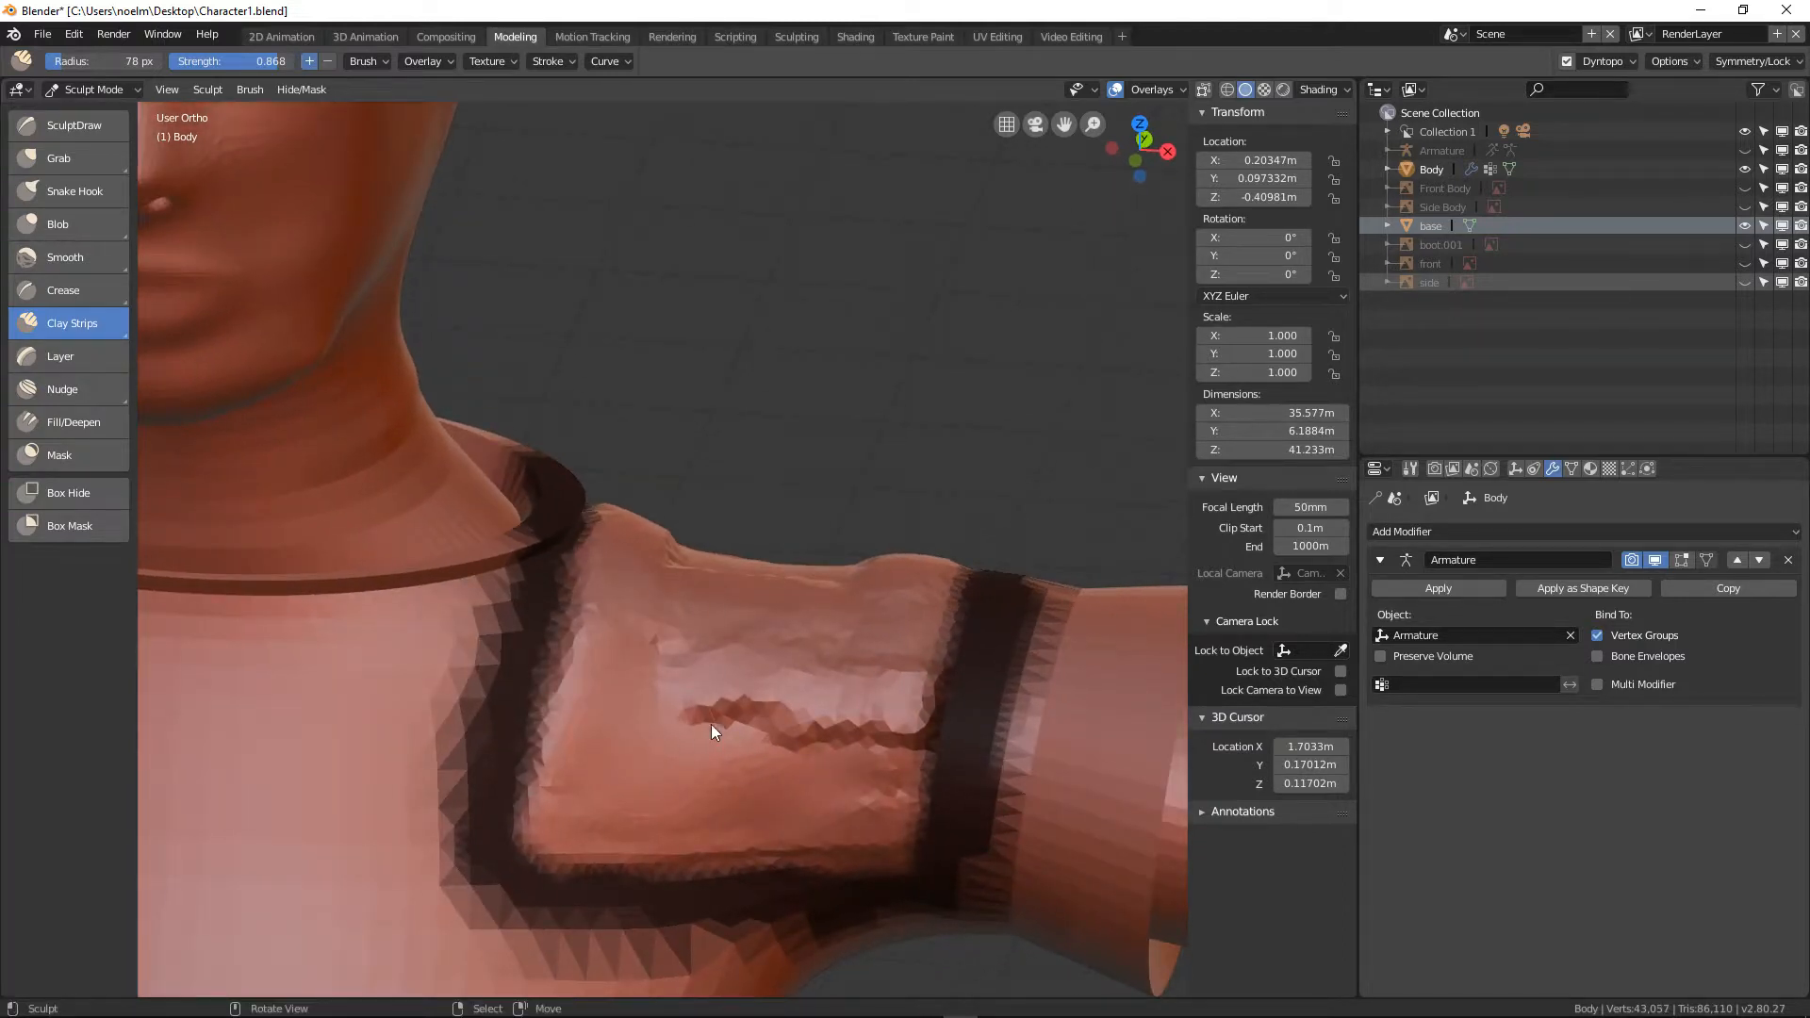
{"action": "left_click_drag", "start_coordinate": [839, 721], "coordinate": [909, 709]}
Fill the sunken area at the back and top of the masked shoulder patch with Clay Strips
{"action": "middle_click_drag", "start_coordinate": [909, 709], "coordinate": [688, 756]}
{"action": "middle_click_drag", "start_coordinate": [816, 742], "coordinate": [682, 743]}
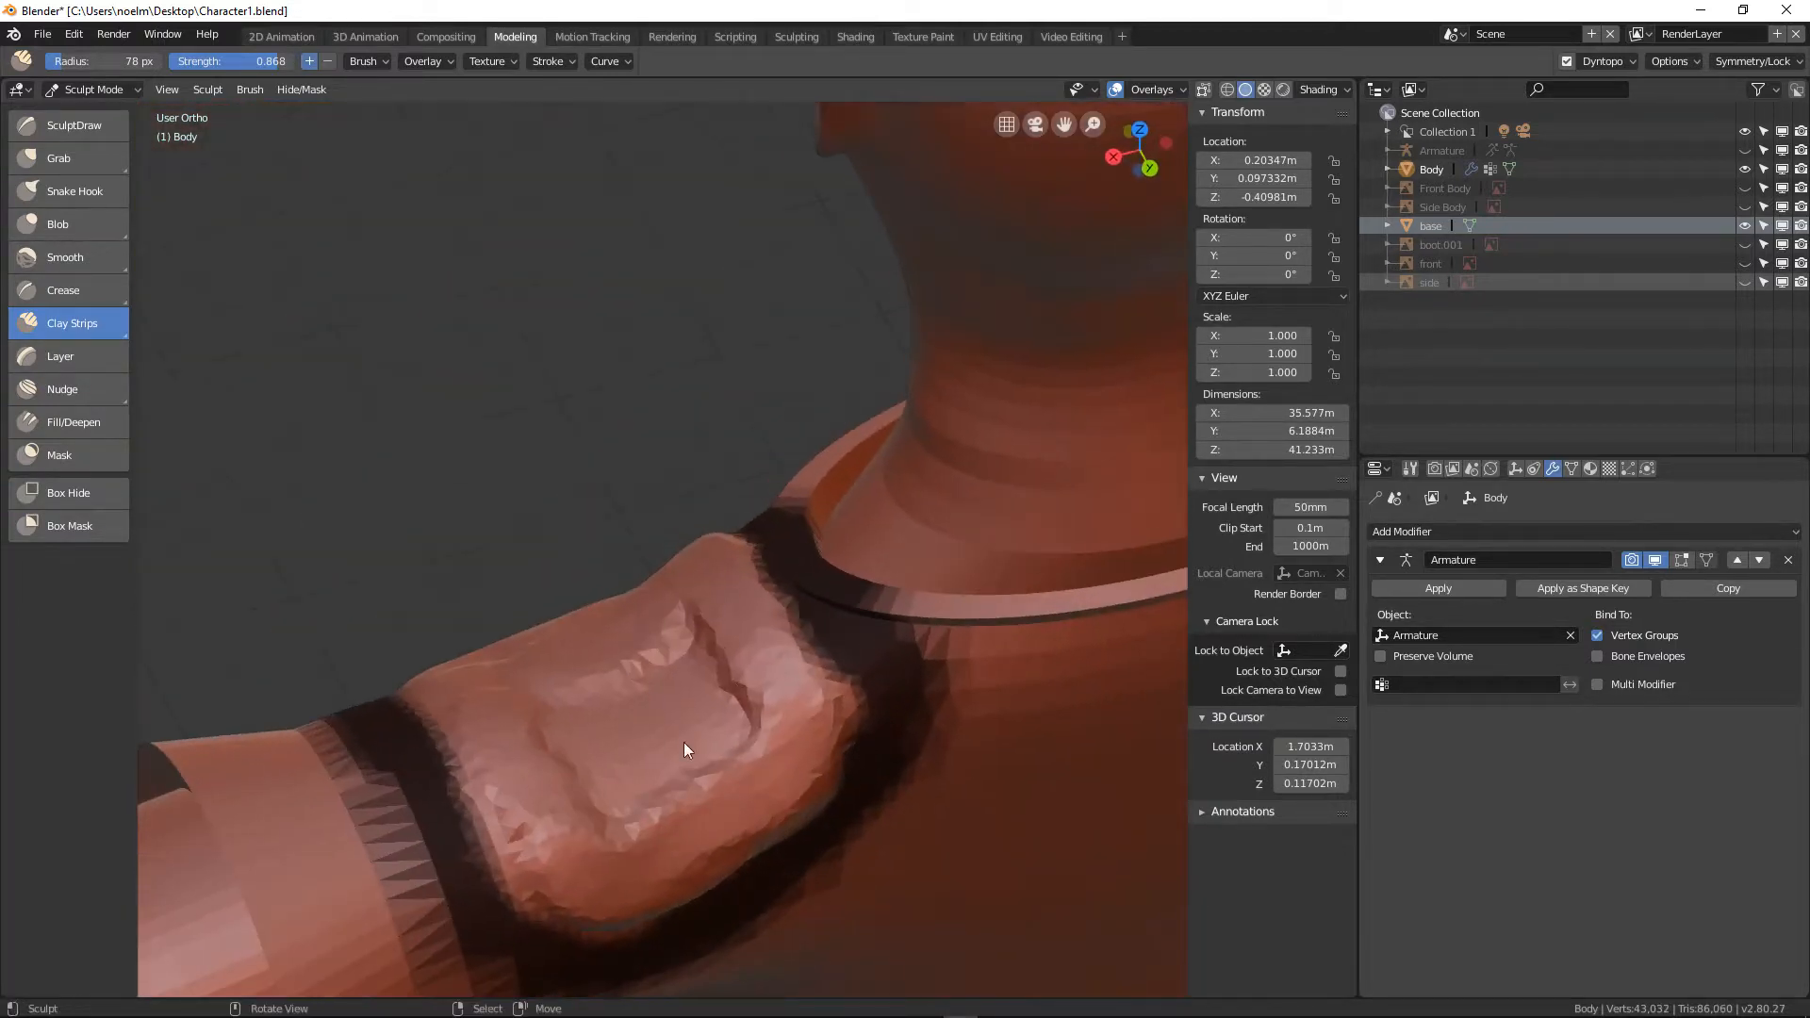
{"action": "mouse_move", "coordinate": [683, 743]}
{"action": "left_mouse_down"}
{"action": "mouse_move", "coordinate": [549, 710]}
{"action": "mouse_move", "coordinate": [600, 717]}
{"action": "mouse_move", "coordinate": [670, 766]}
{"action": "mouse_move", "coordinate": [651, 811]}
{"action": "mouse_move", "coordinate": [737, 694]}
{"action": "mouse_move", "coordinate": [604, 677]}
{"action": "left_mouse_up"}
{"action": "mouse_move", "coordinate": [582, 775]}
{"action": "left_mouse_down"}
{"action": "mouse_move", "coordinate": [578, 853]}
{"action": "mouse_move", "coordinate": [812, 727]}
{"action": "mouse_move", "coordinate": [699, 679]}
{"action": "mouse_move", "coordinate": [537, 797]}
{"action": "left_mouse_up"}
{"action": "middle_click_drag", "start_coordinate": [536, 788], "coordinate": [785, 778]}
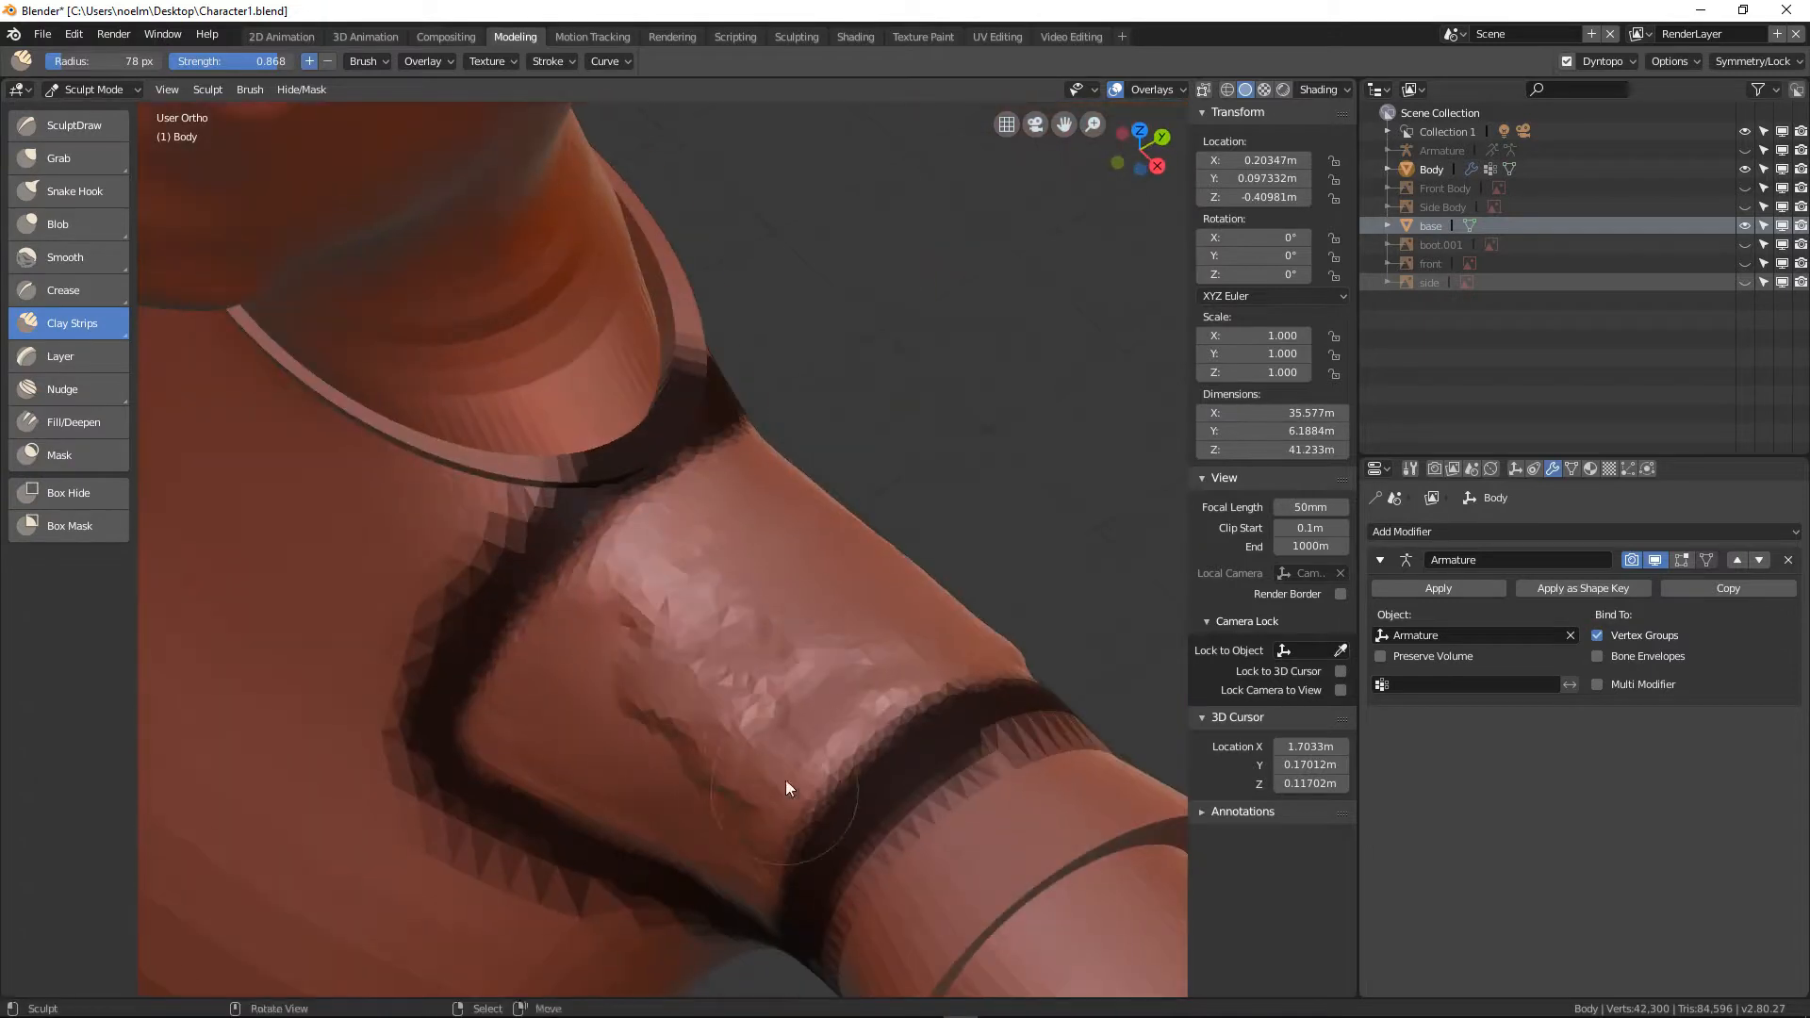
Finish building up the lower outer area of the masked shoulder patch with Clay Strips
{"action": "mouse_move", "coordinate": [785, 778]}
{"action": "left_mouse_down"}
{"action": "mouse_move", "coordinate": [625, 688]}
{"action": "mouse_move", "coordinate": [711, 750]}
{"action": "mouse_move", "coordinate": [679, 782]}
{"action": "mouse_move", "coordinate": [654, 723]}
{"action": "mouse_move", "coordinate": [706, 580]}
{"action": "mouse_move", "coordinate": [806, 611]}
{"action": "mouse_move", "coordinate": [823, 695]}
{"action": "left_mouse_up"}
{"action": "scroll", "coordinate": [754, 702], "scroll_direction": "down", "scroll_amount": 6}
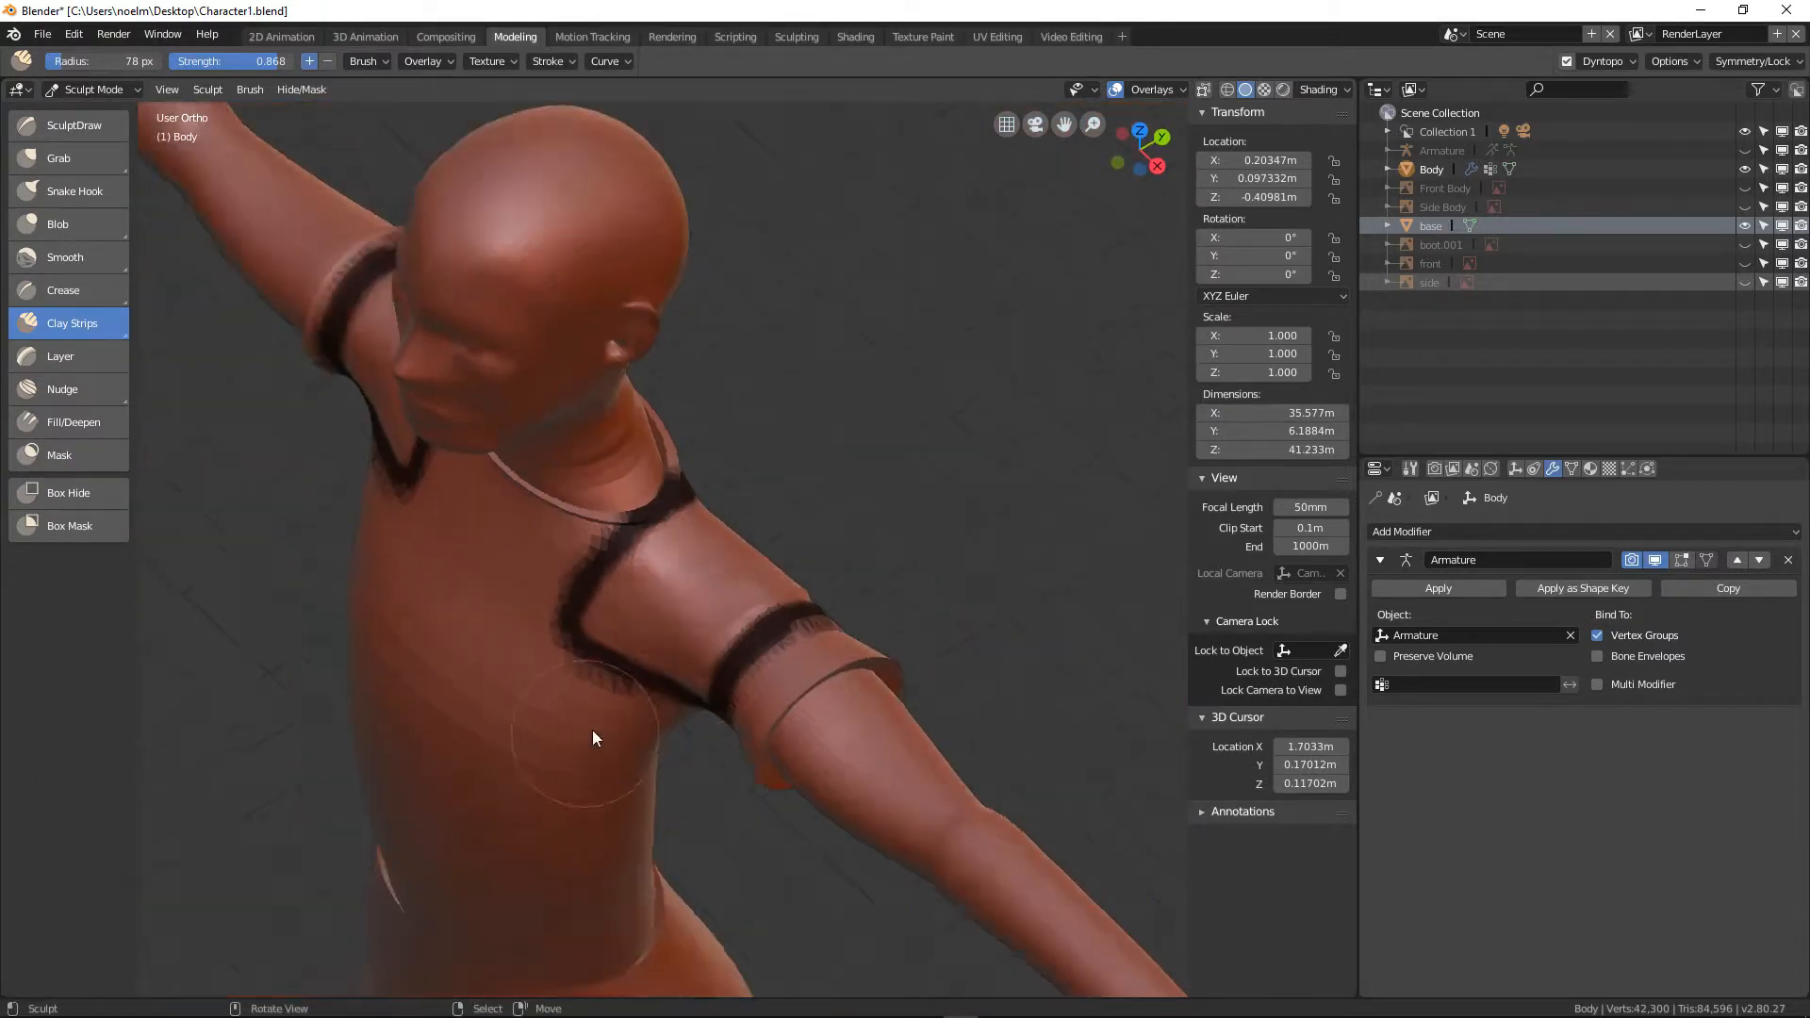
{"action": "middle_click_drag", "start_coordinate": [593, 730], "coordinate": [697, 705]}
{"action": "middle_click_drag", "start_coordinate": [541, 715], "coordinate": [722, 710], "text": "shift"}
{"action": "scroll", "coordinate": [528, 594], "scroll_direction": "up", "scroll_amount": 1}
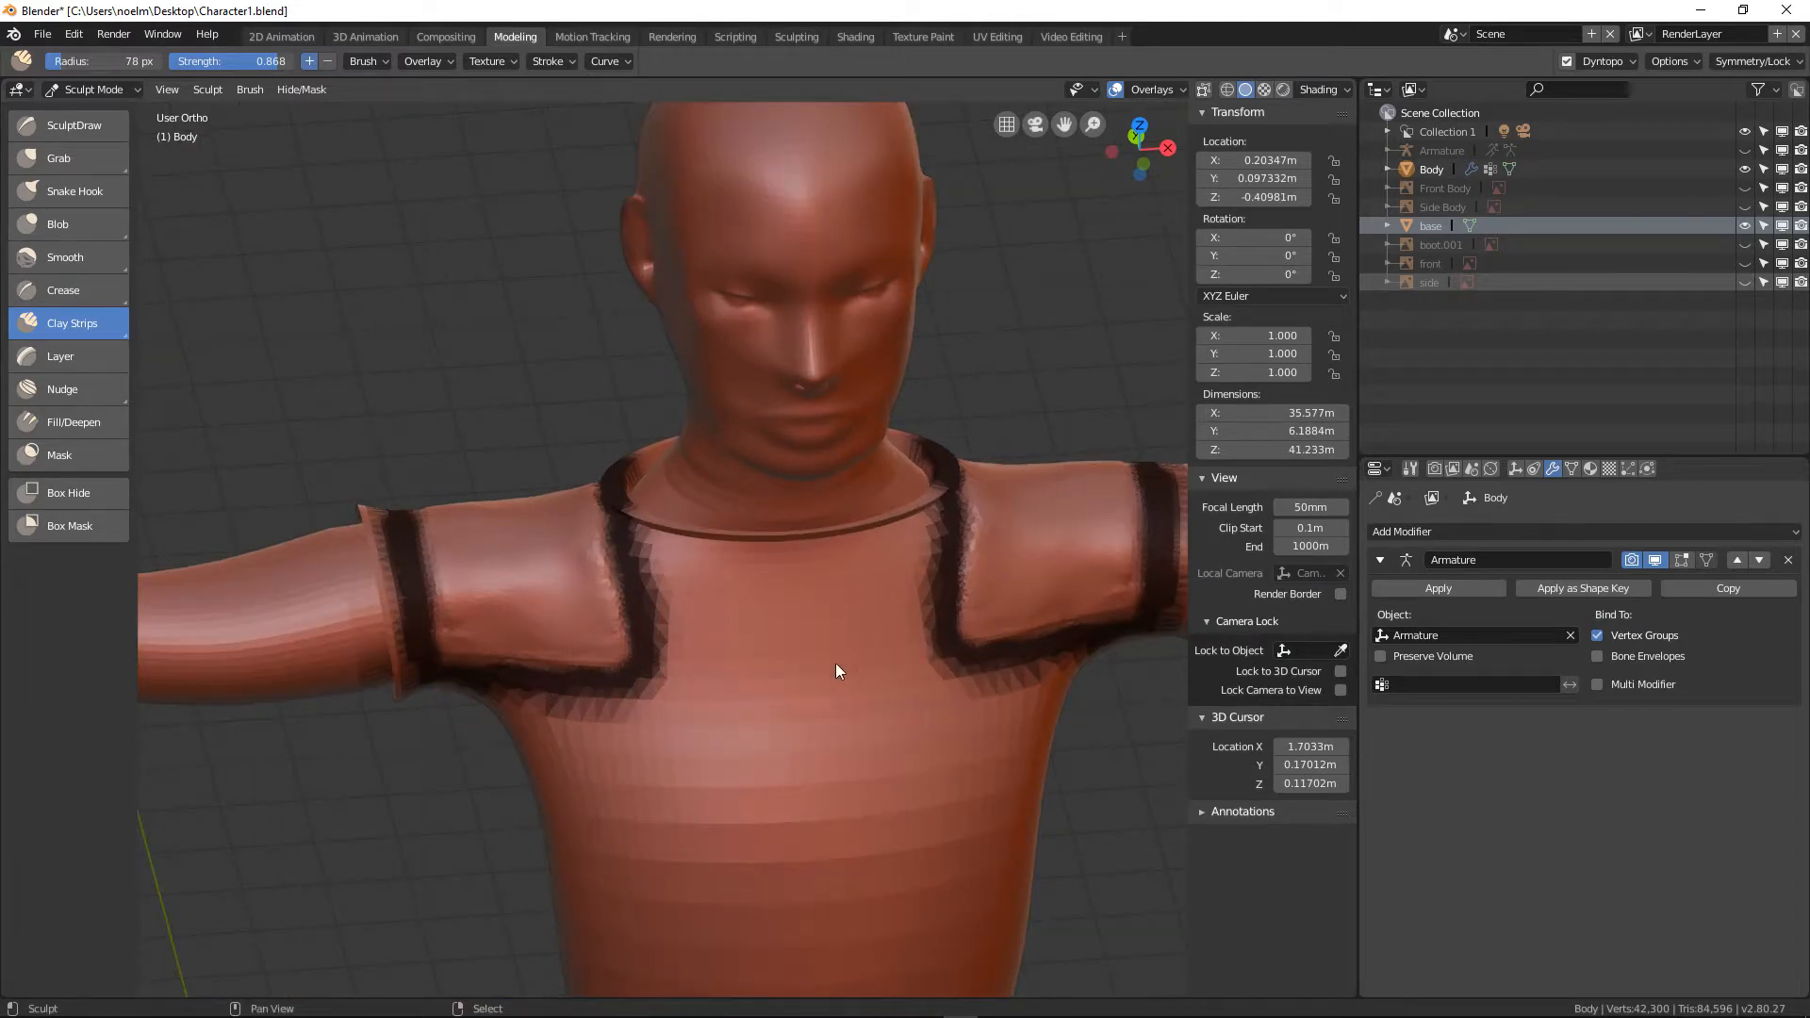
Reduce the Clay Strips brush radius to 23 px for fine work at the patch's lower inner corner
{"action": "left_click_drag", "start_coordinate": [905, 664], "coordinate": [489, 658], "text": "shift"}
{"action": "scroll", "coordinate": [477, 603], "scroll_direction": "up", "scroll_amount": 7}
{"action": "middle_click_drag", "start_coordinate": [415, 571], "coordinate": [914, 472], "text": "shift"}
{"action": "scroll", "coordinate": [684, 517], "scroll_direction": "up", "scroll_amount": 4}
{"action": "middle_click_drag", "start_coordinate": [756, 471], "coordinate": [631, 481], "text": "shift"}
{"action": "key", "text": "f"}
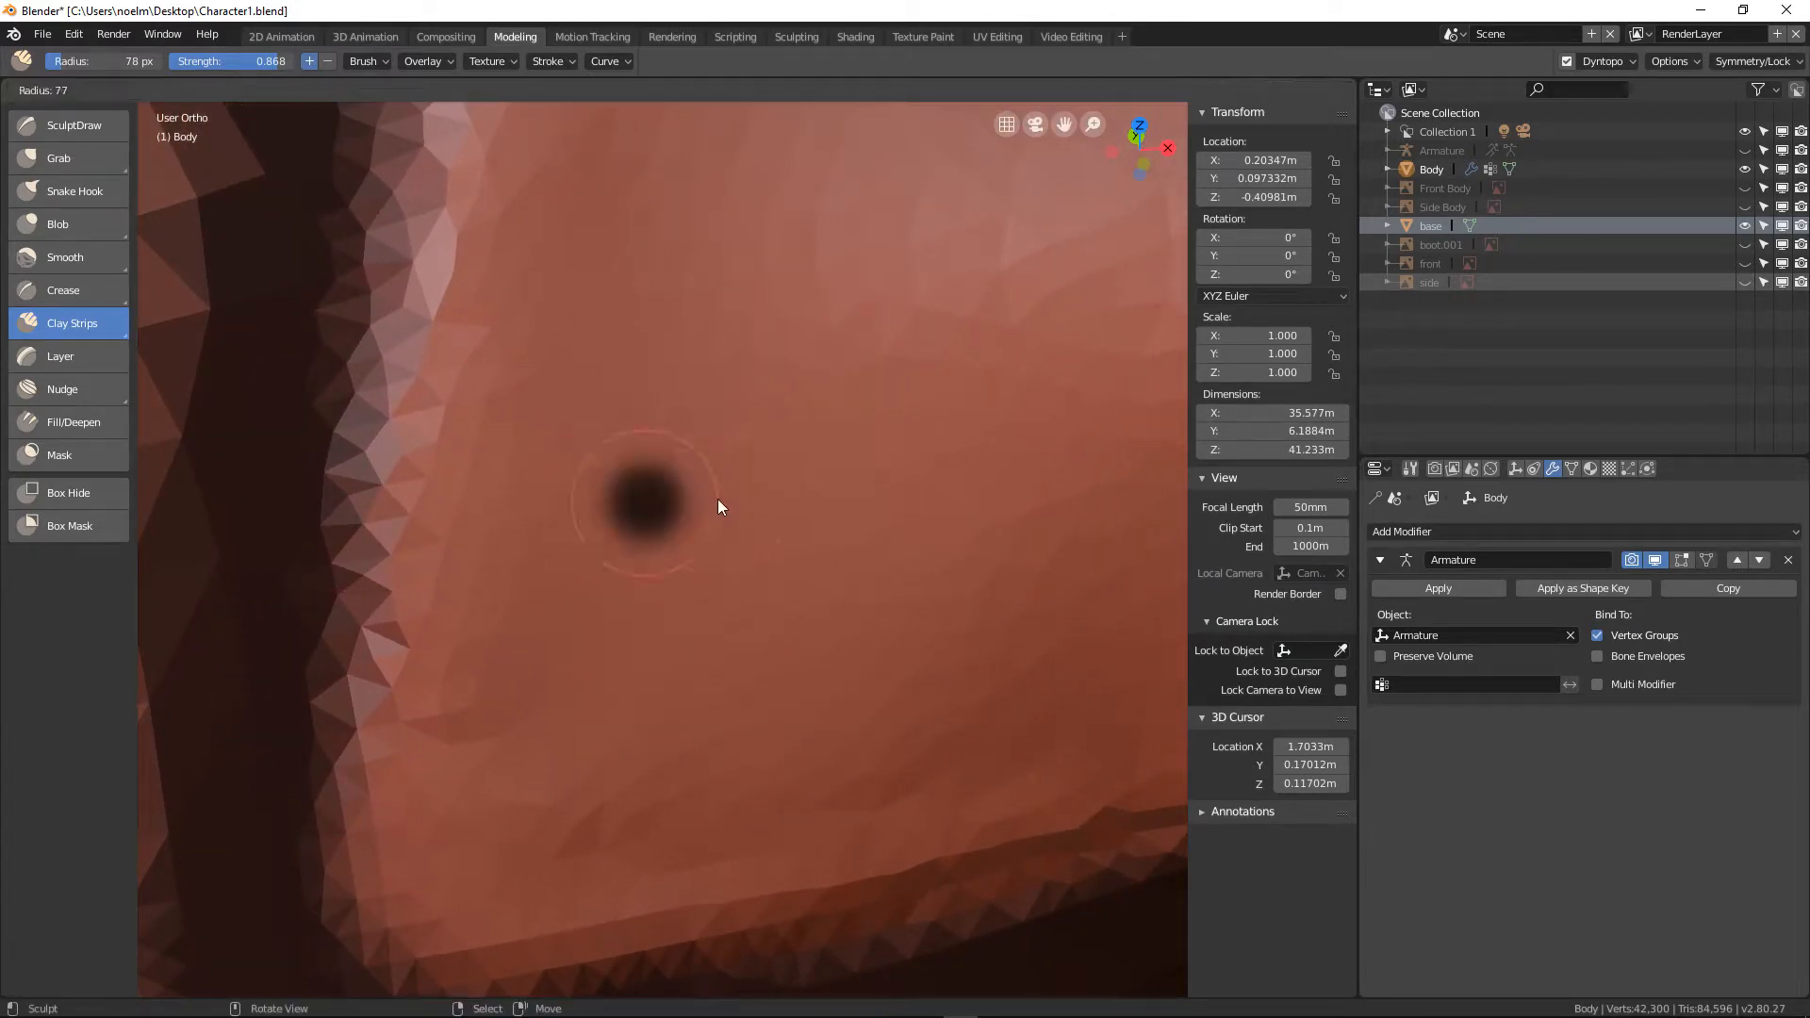
{"action": "left_click", "coordinate": [665, 492]}
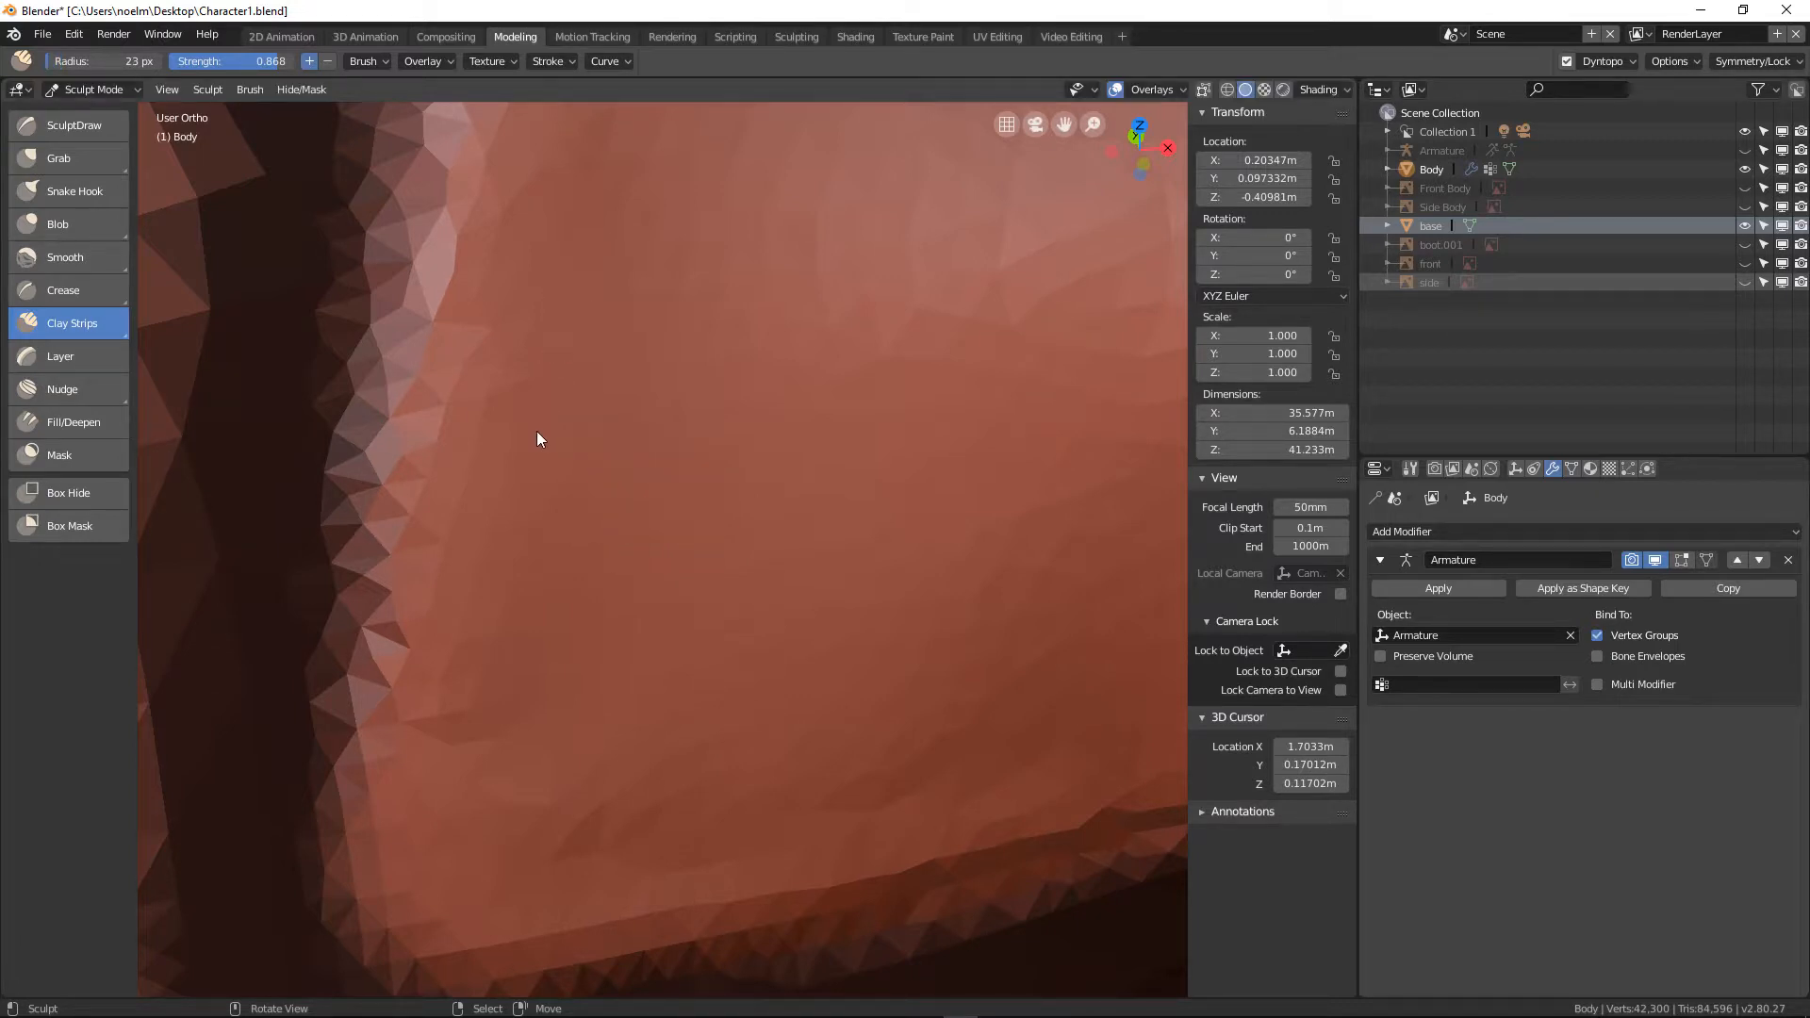
{"action": "middle_click_drag", "start_coordinate": [537, 432], "coordinate": [553, 388], "text": "shift"}
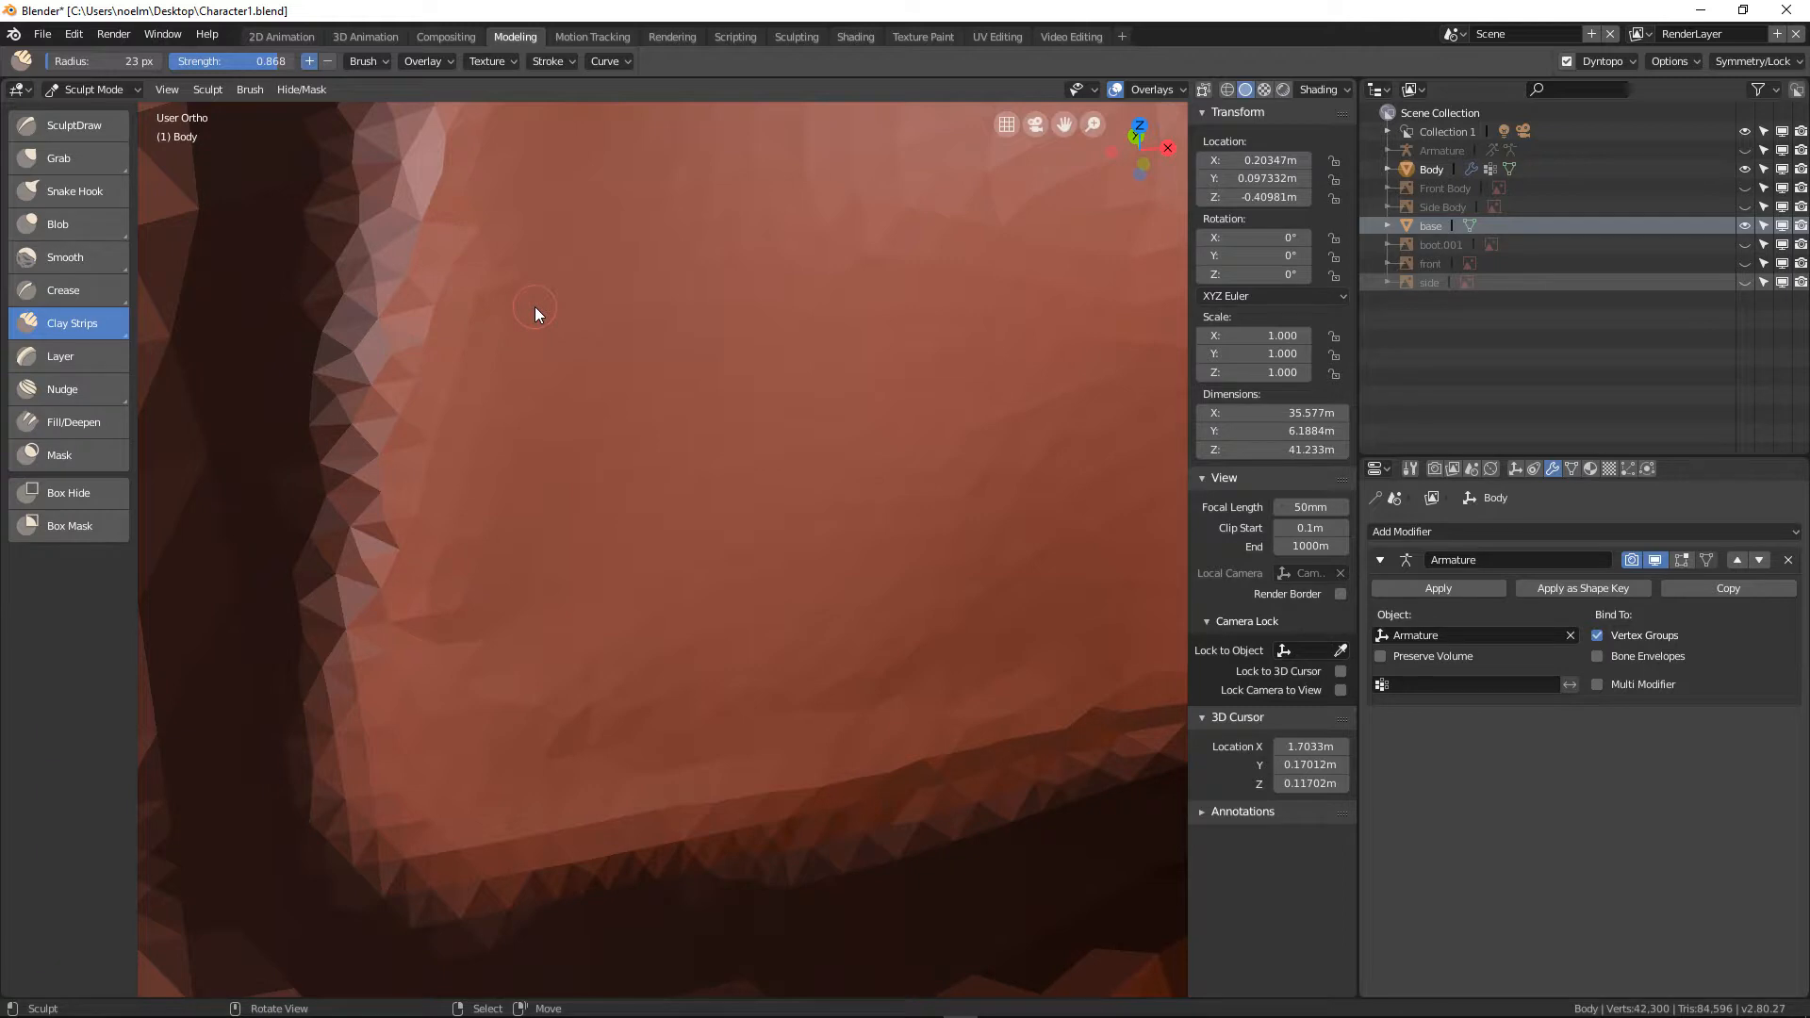
{"action": "mouse_move", "coordinate": [535, 307]}
{"action": "left_mouse_down"}
{"action": "mouse_move", "coordinate": [552, 291]}
{"action": "mouse_move", "coordinate": [549, 330]}
{"action": "left_mouse_up"}
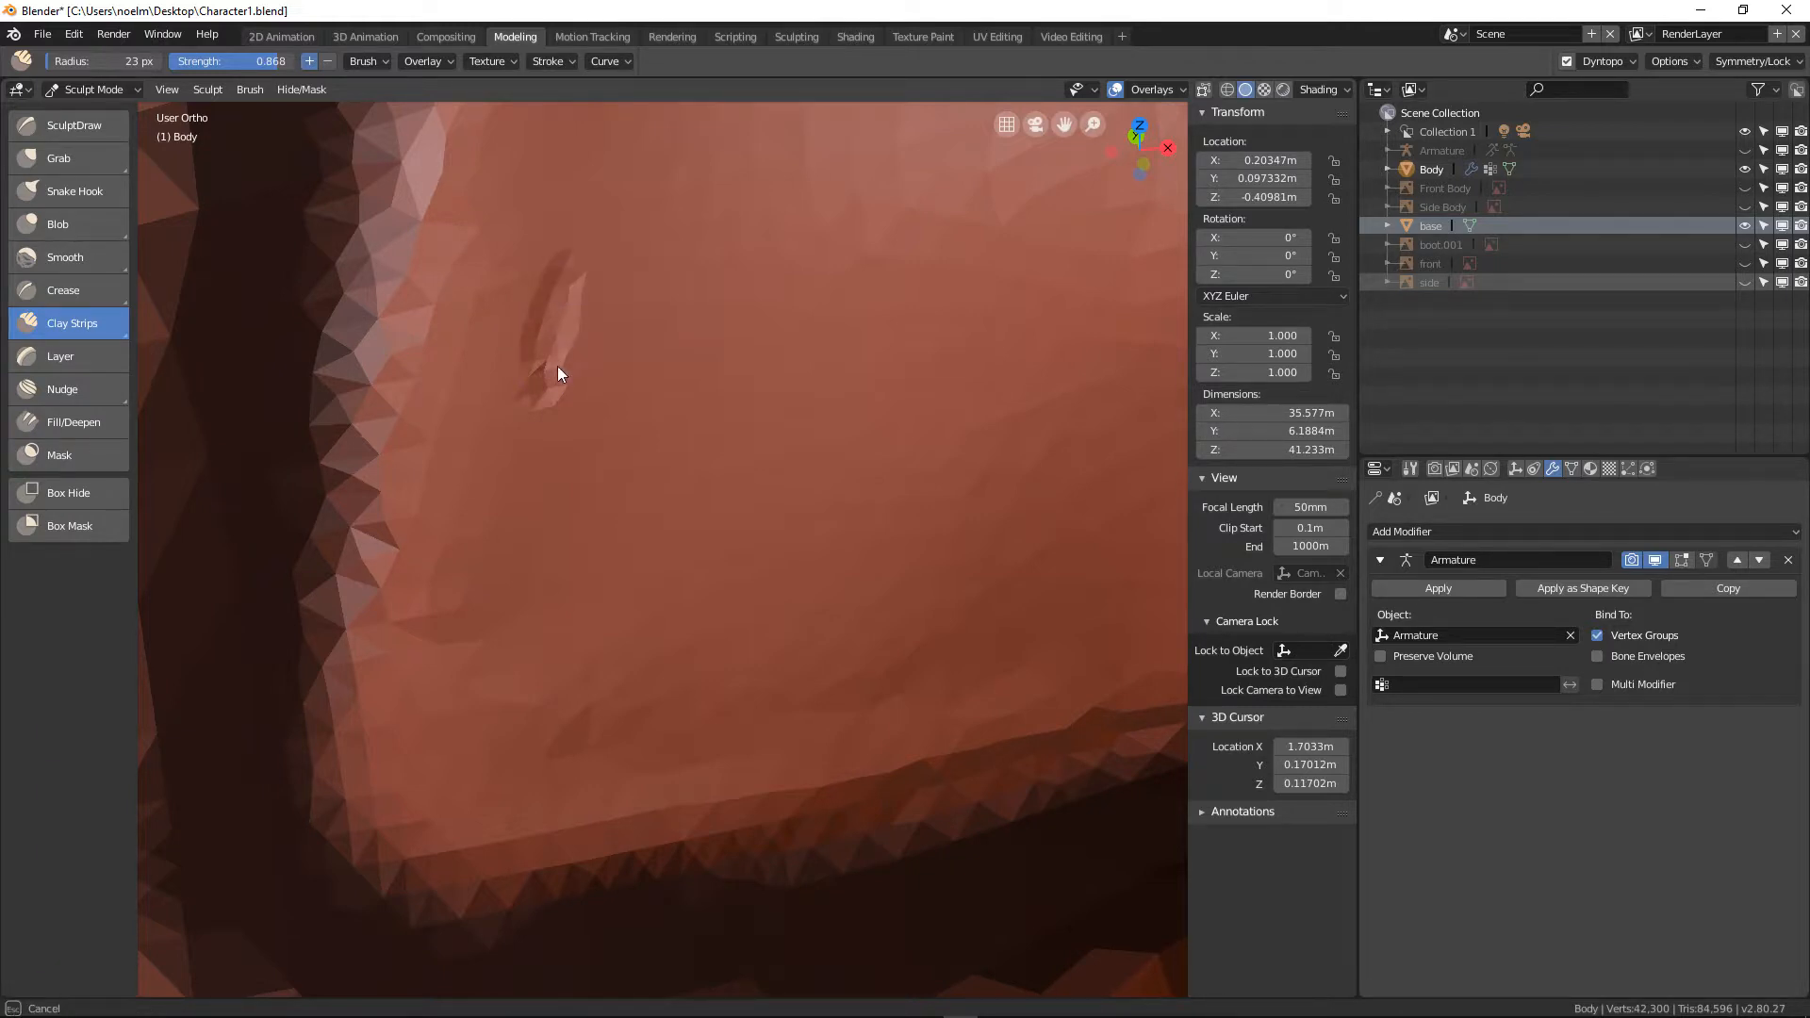
{"action": "left_click_drag", "start_coordinate": [551, 521], "coordinate": [533, 461]}
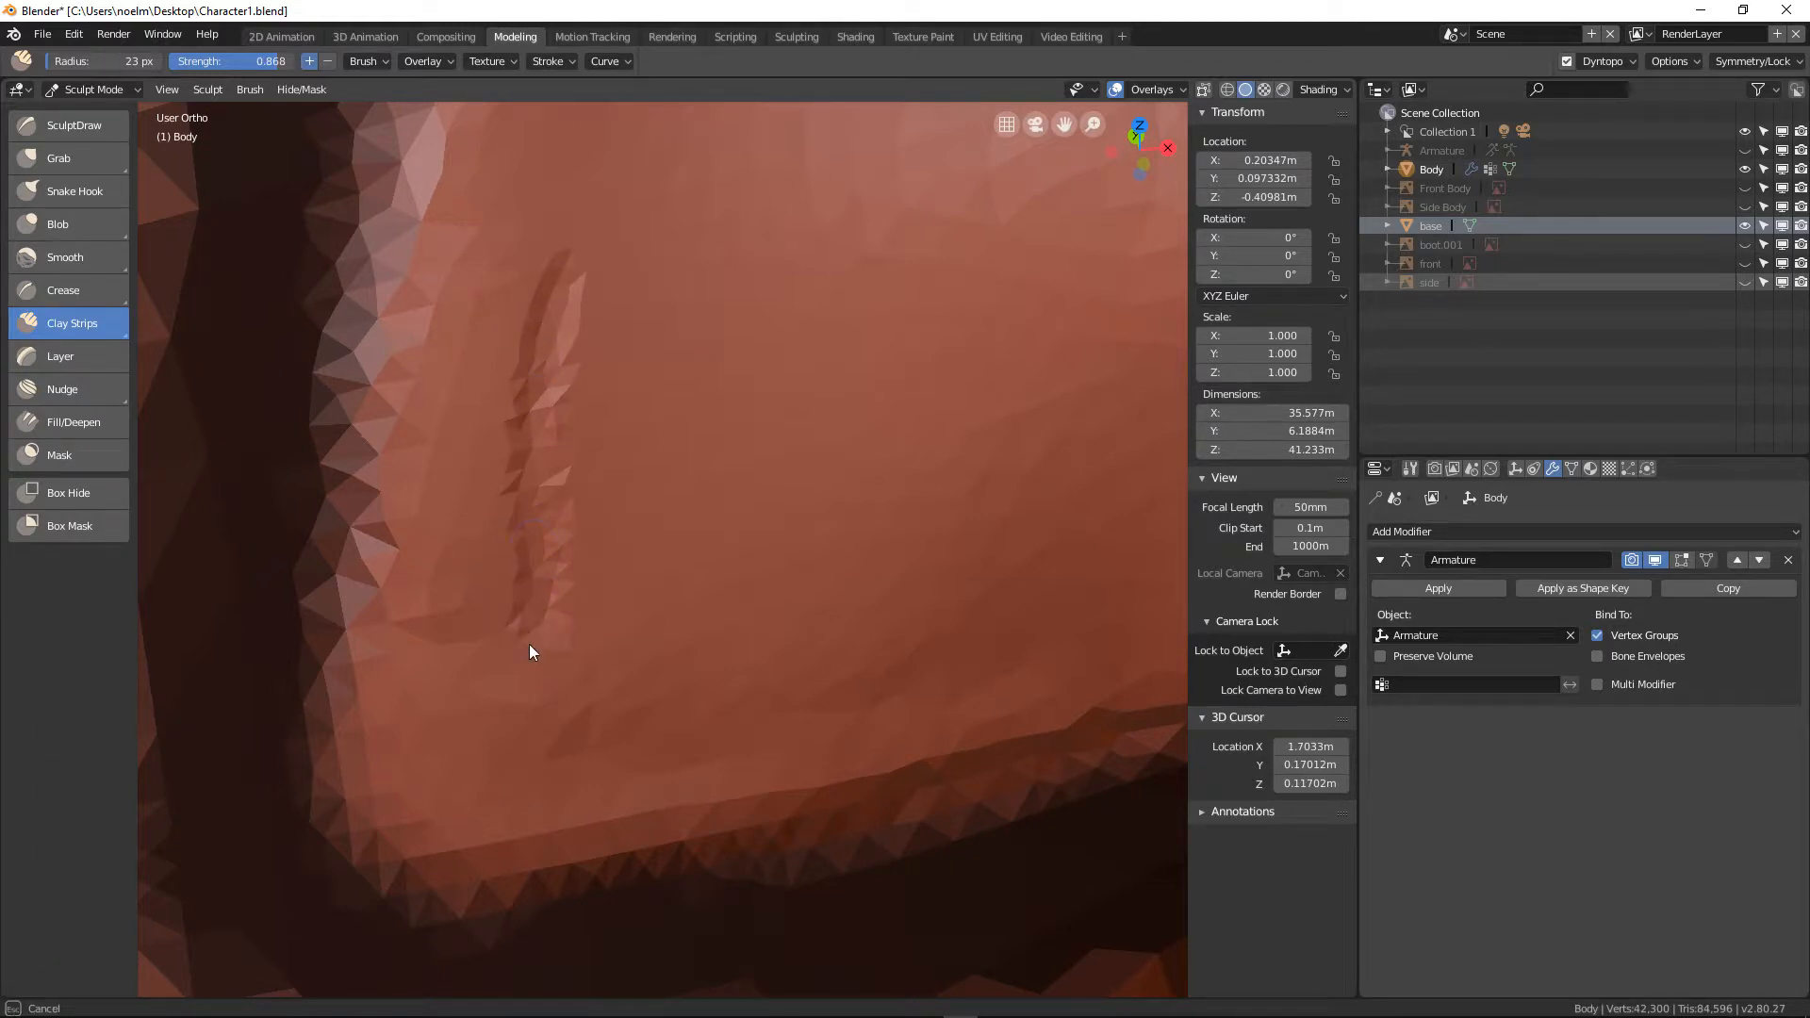
{"action": "mouse_move", "coordinate": [529, 645]}
{"action": "left_mouse_down"}
{"action": "mouse_move", "coordinate": [730, 702]}
{"action": "mouse_move", "coordinate": [739, 681]}
{"action": "mouse_move", "coordinate": [604, 698]}
{"action": "mouse_move", "coordinate": [700, 684]}
{"action": "left_mouse_up"}
{"action": "key", "text": "ctrl+z"}
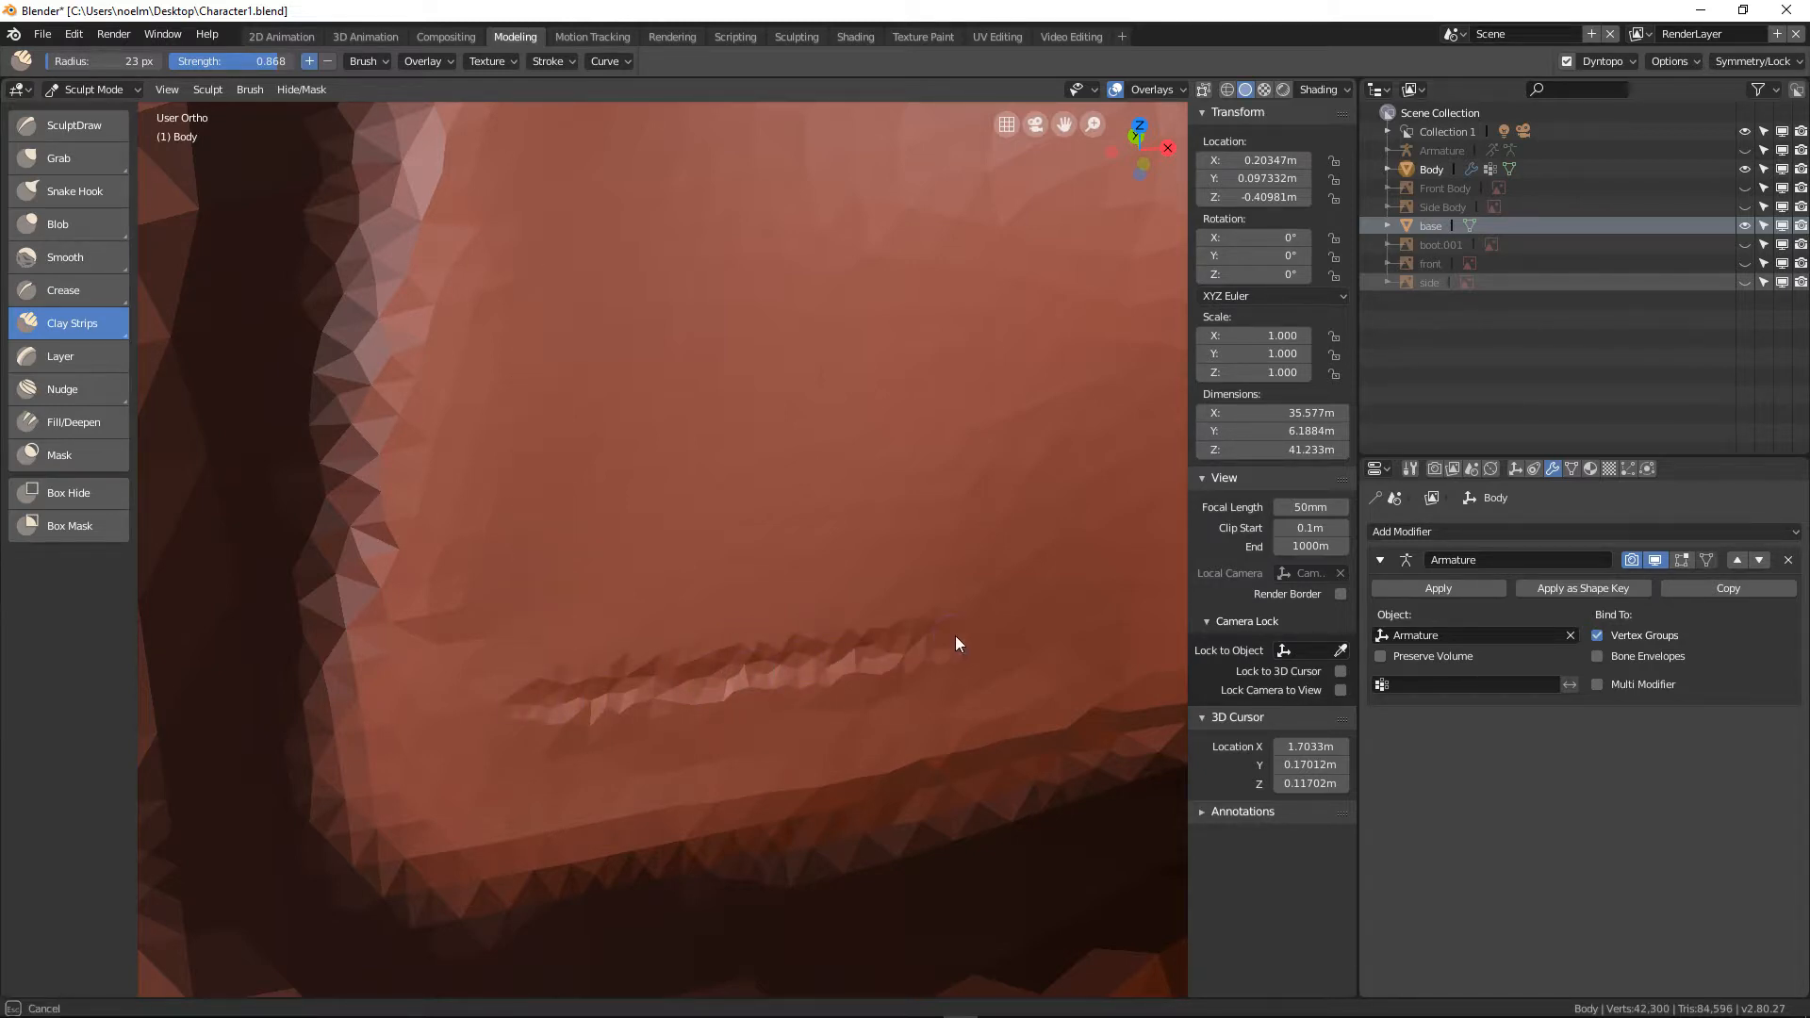
Carve an L-shaped seam groove following the lower and inner edges at the patch's inner front corner
{"action": "left_click_drag", "start_coordinate": [551, 699], "coordinate": [611, 675]}
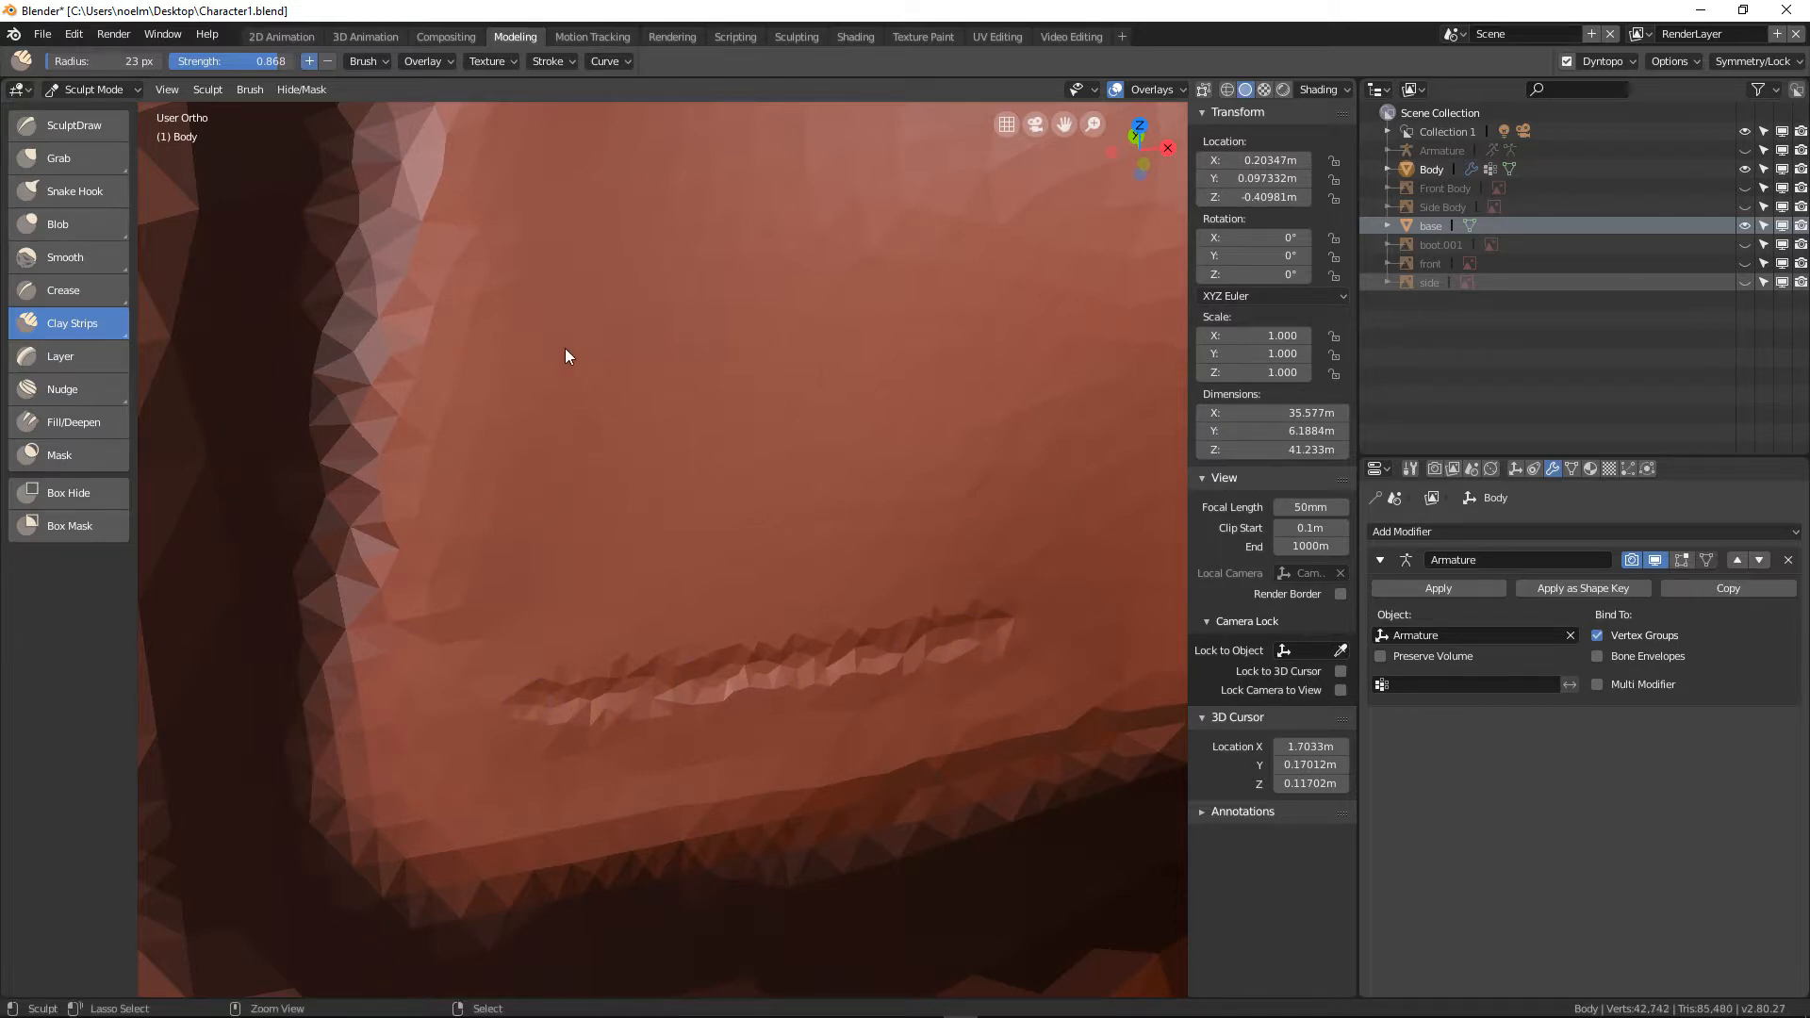
{"action": "left_click_drag", "start_coordinate": [565, 355], "coordinate": [530, 367]}
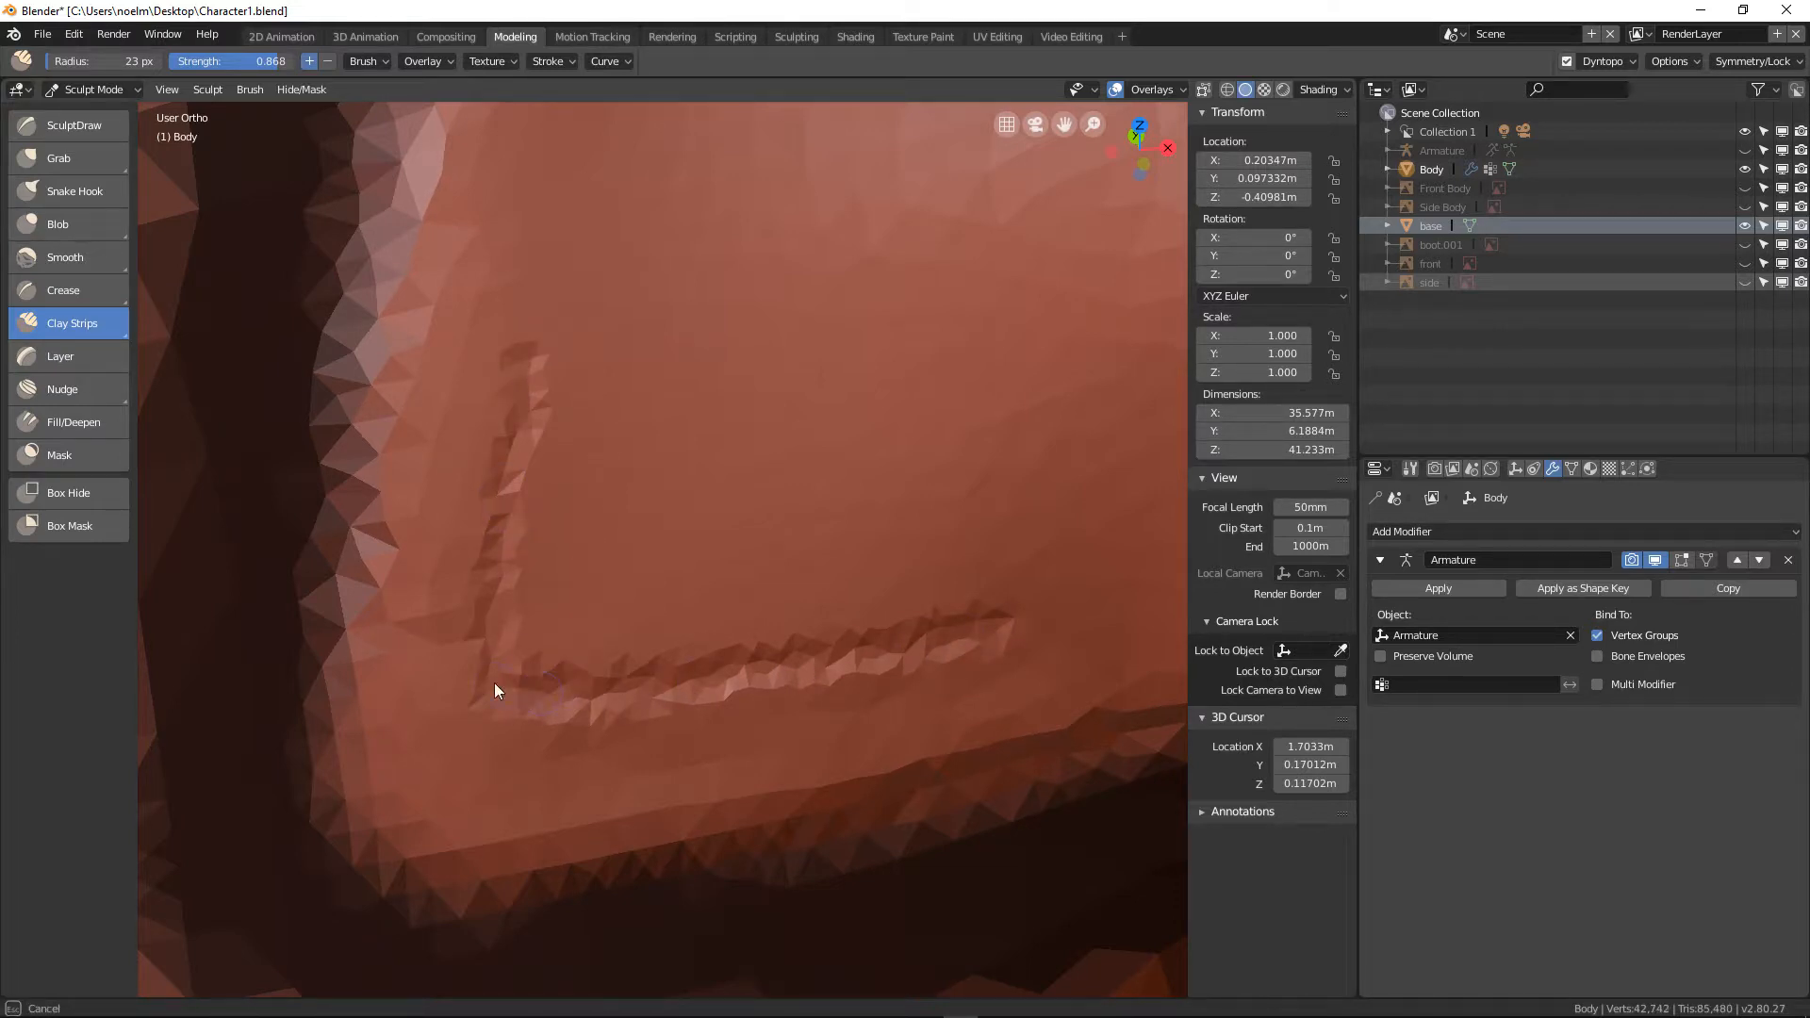
{"action": "left_click_drag", "start_coordinate": [495, 685], "coordinate": [510, 475]}
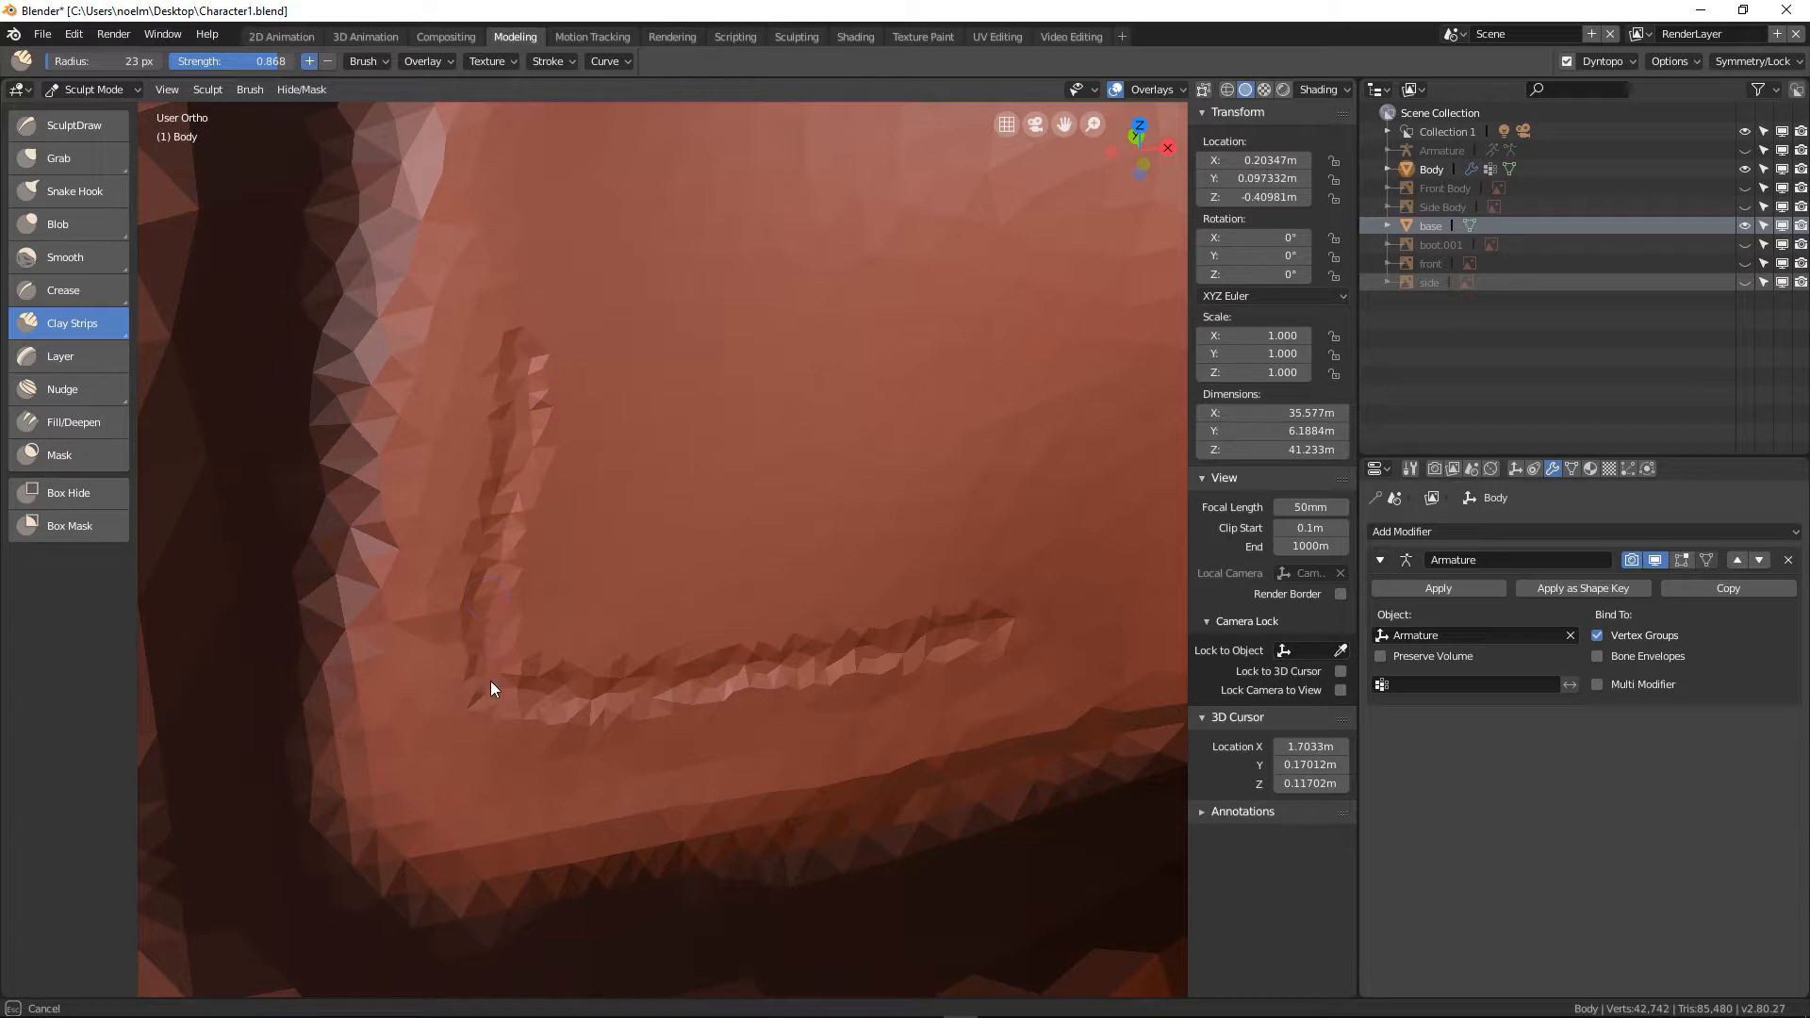
{"action": "left_click_drag", "start_coordinate": [490, 688], "coordinate": [490, 689]}
Raise the brush strength to 0.972 and deepen both arms of the L-shaped seam groove
{"action": "left_click_drag", "start_coordinate": [231, 61], "coordinate": [250, 60]}
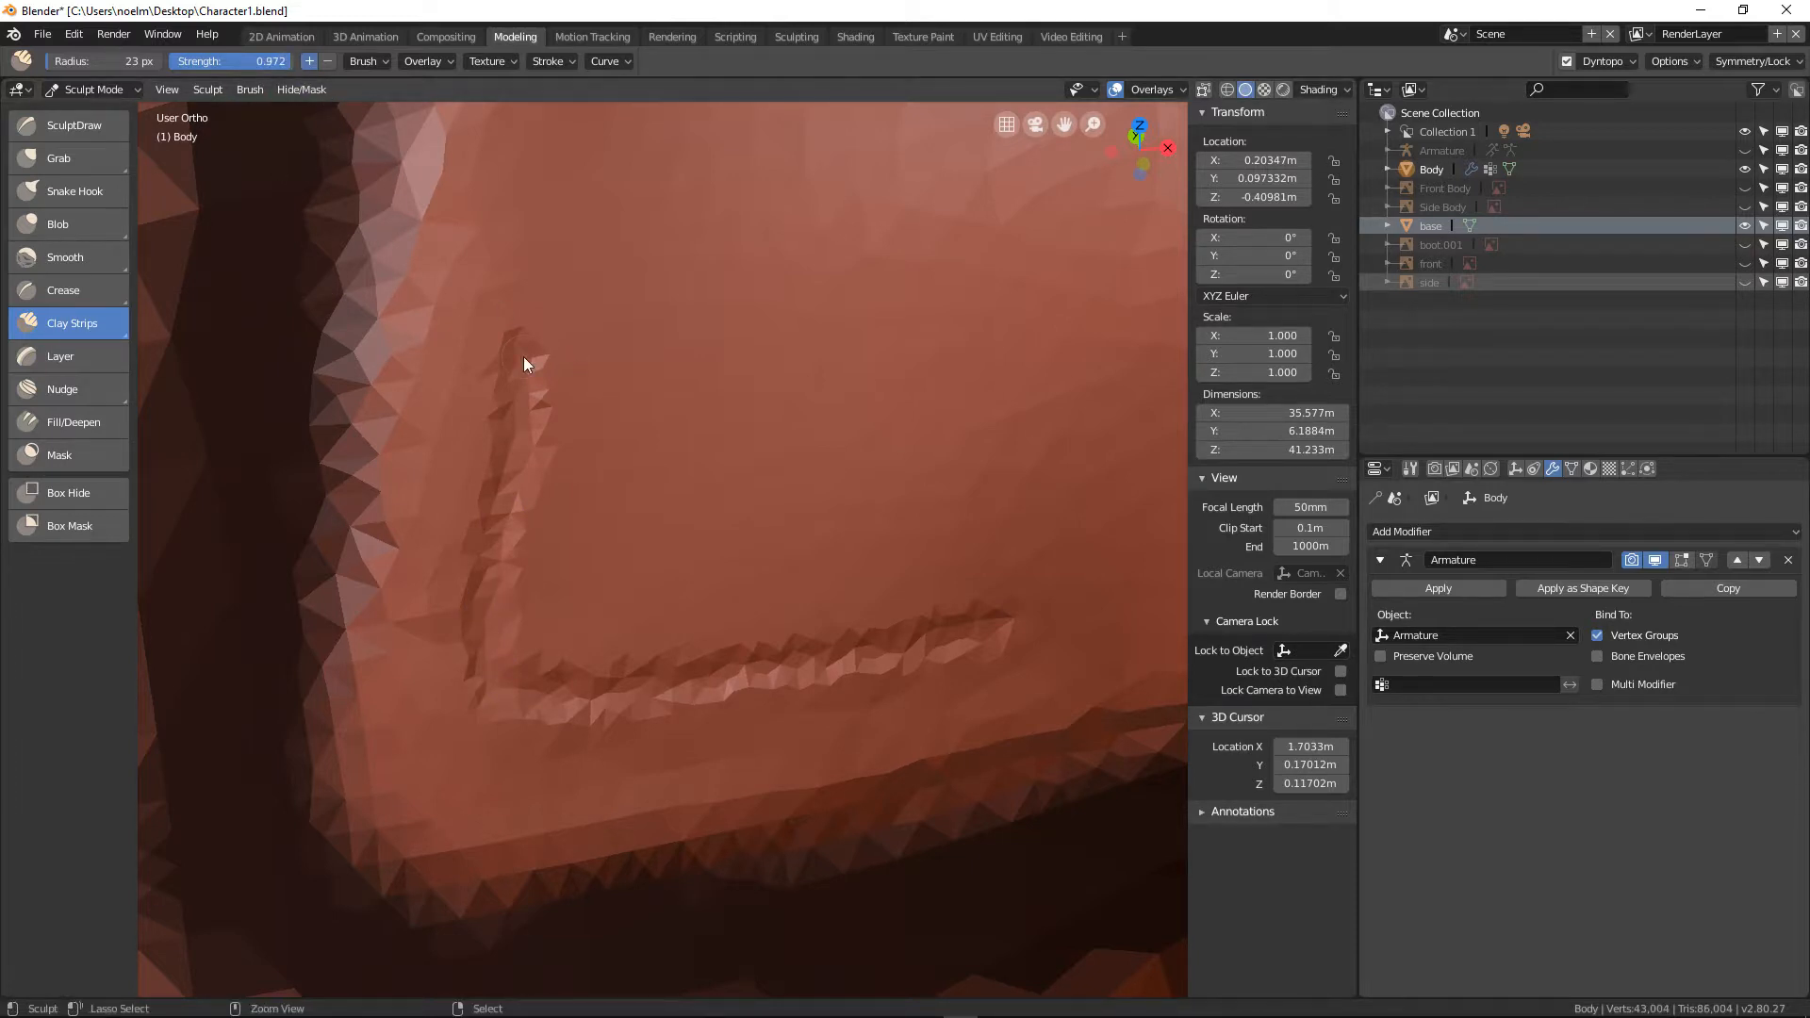
{"action": "left_click_drag", "start_coordinate": [524, 359], "coordinate": [503, 637]}
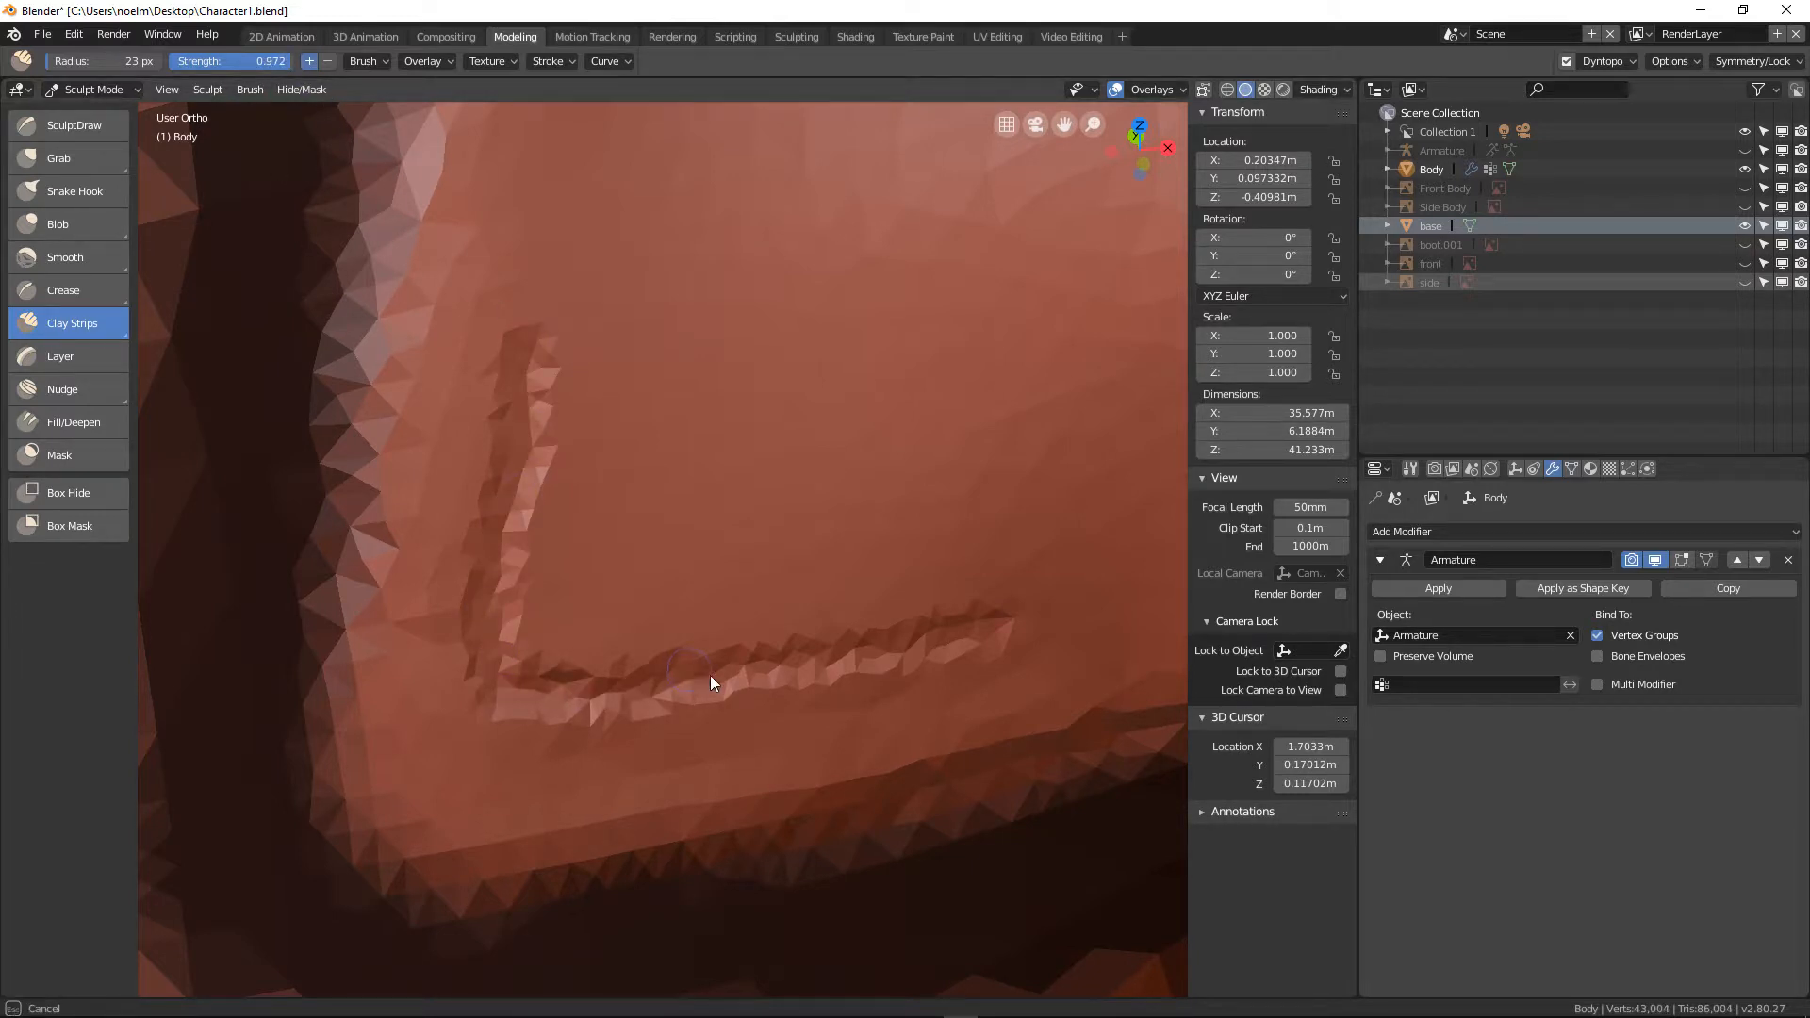
{"action": "mouse_move", "coordinate": [711, 677]}
{"action": "left_mouse_down"}
{"action": "mouse_move", "coordinate": [981, 645]}
{"action": "mouse_move", "coordinate": [509, 689]}
{"action": "mouse_move", "coordinate": [539, 392]}
{"action": "left_mouse_up"}
Carve a matching corner groove at the patch's lower outer corner beside the sleeve mask band
{"action": "scroll", "coordinate": [539, 392], "scroll_direction": "down", "scroll_amount": 3}
{"action": "middle_click_drag", "start_coordinate": [822, 562], "coordinate": [560, 585]}
{"action": "scroll", "coordinate": [699, 545], "scroll_direction": "up", "scroll_amount": 5}
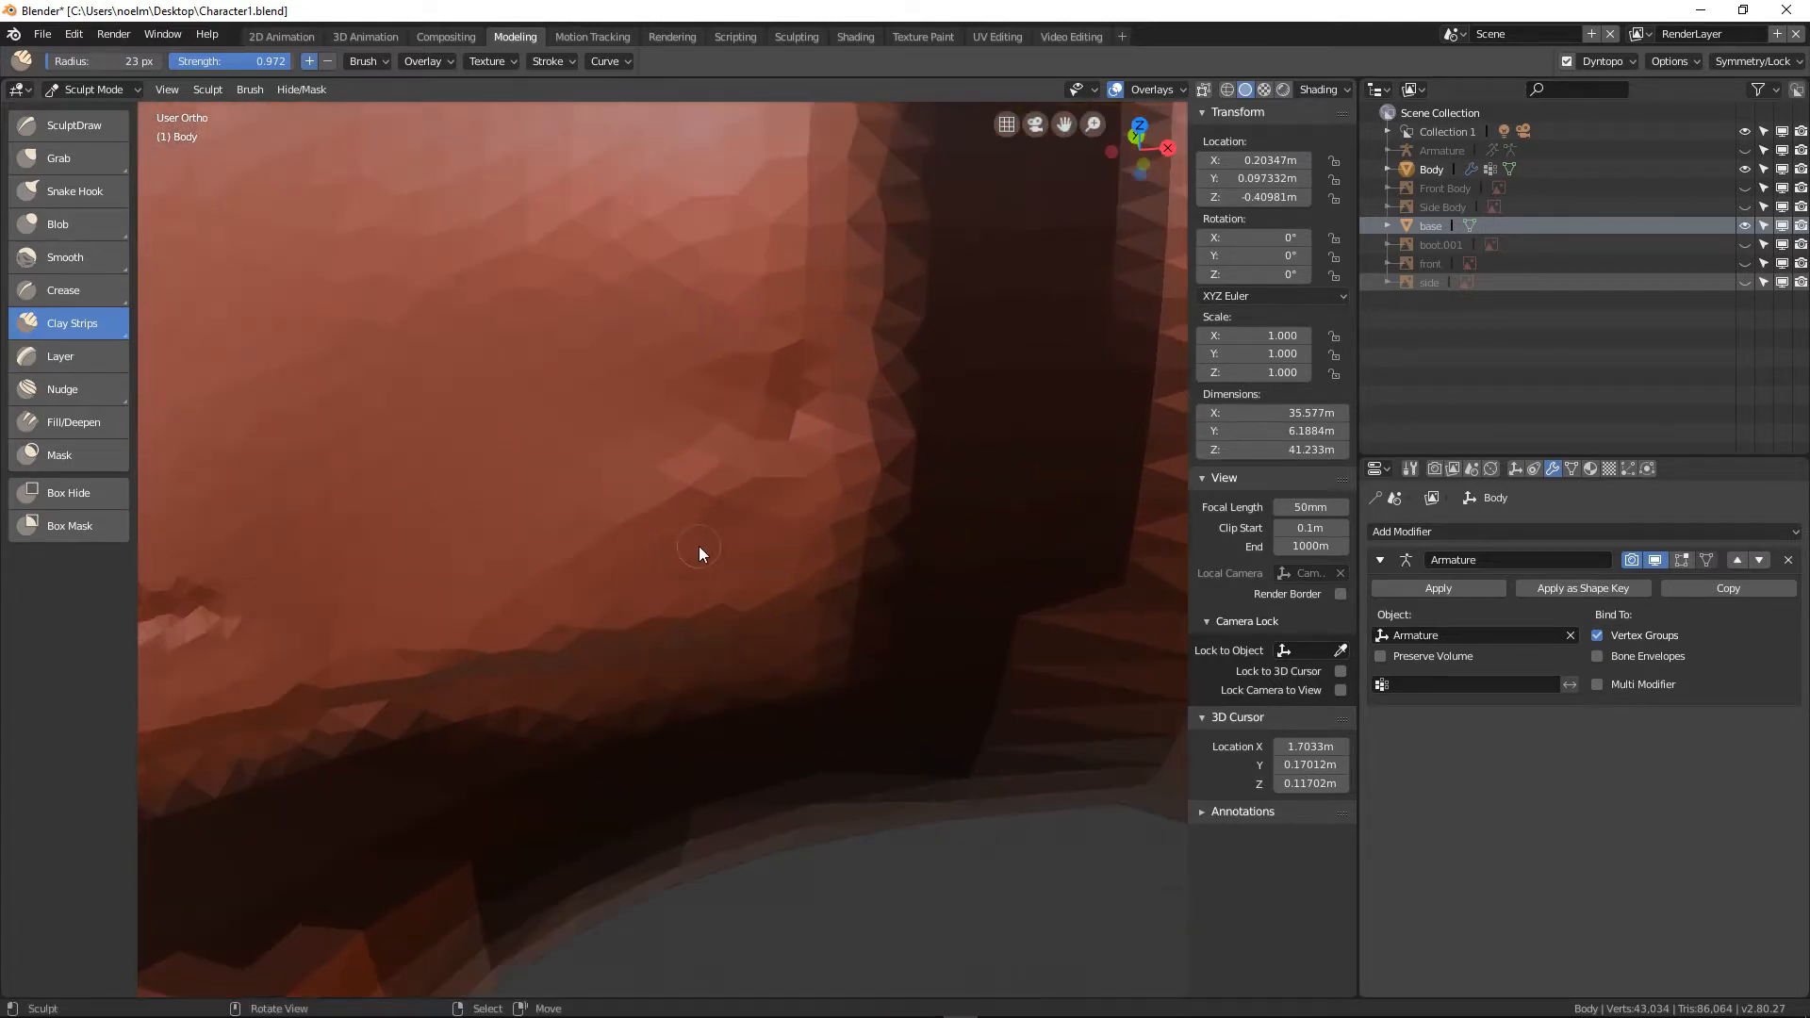
{"action": "left_click_drag", "start_coordinate": [804, 360], "coordinate": [794, 441]}
{"action": "mouse_move", "coordinate": [763, 262]}
{"action": "left_mouse_down"}
{"action": "mouse_move", "coordinate": [751, 554]}
{"action": "mouse_move", "coordinate": [553, 598]}
{"action": "mouse_move", "coordinate": [727, 574]}
{"action": "mouse_move", "coordinate": [764, 349]}
{"action": "mouse_move", "coordinate": [523, 604]}
{"action": "left_mouse_up"}
{"action": "scroll", "coordinate": [658, 542], "scroll_direction": "down", "scroll_amount": 4}
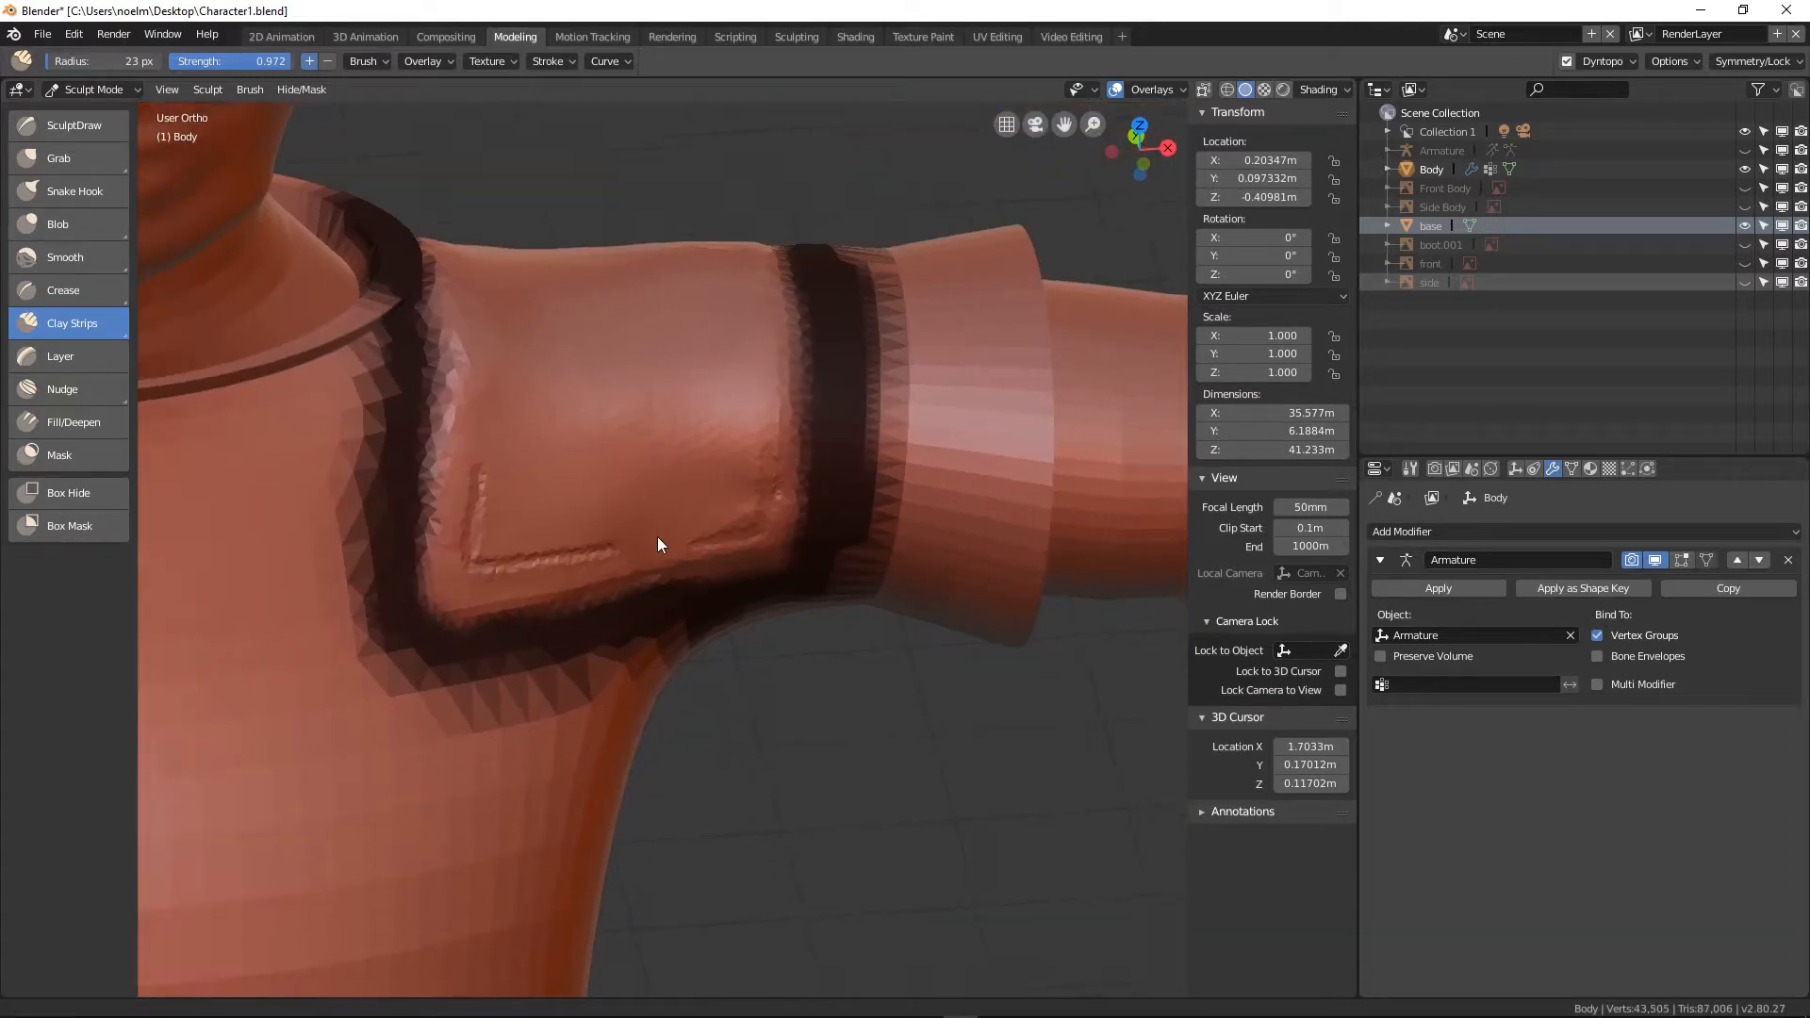
Set the Clay Strips radius to 64 px and raise a small round button inside the inner corner groove
{"action": "scroll", "coordinate": [538, 536], "scroll_direction": "up", "scroll_amount": 2, "text": "ctrl"}
{"action": "scroll", "coordinate": [509, 519], "scroll_direction": "up", "scroll_amount": 3}
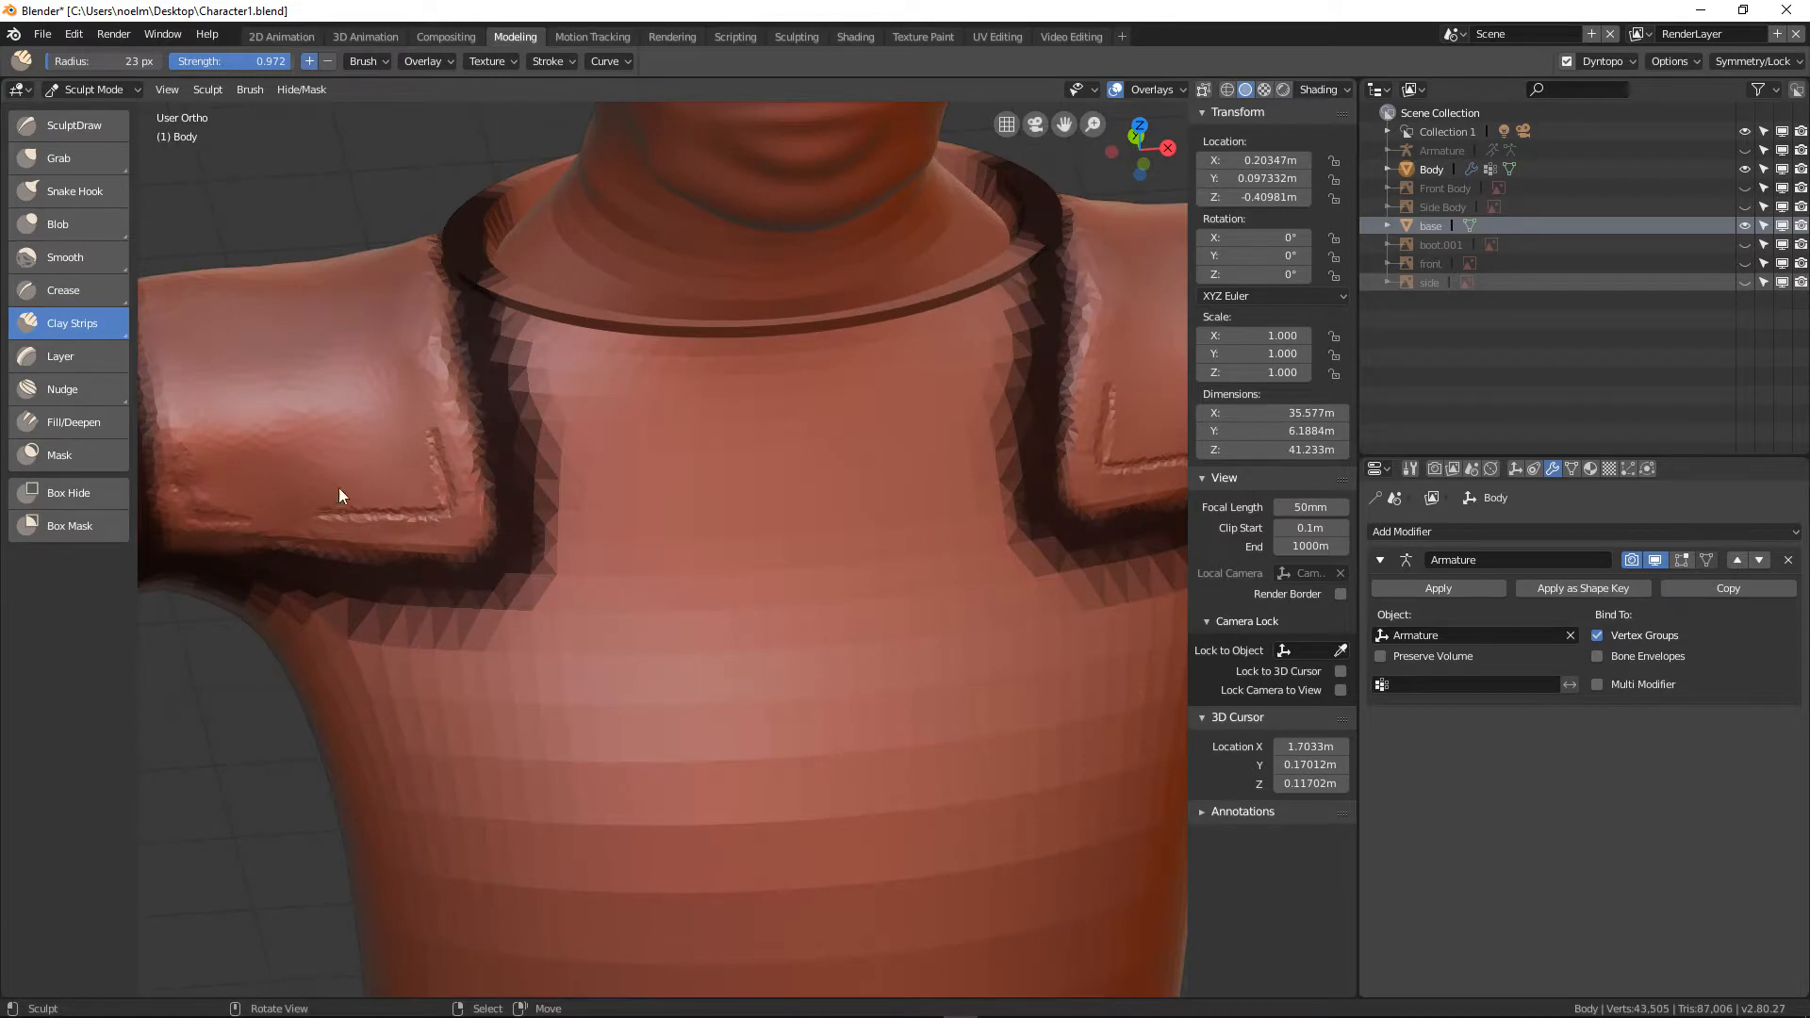
{"action": "scroll", "coordinate": [699, 563], "scroll_direction": "down", "scroll_amount": 4}
{"action": "middle_click_drag", "start_coordinate": [700, 563], "coordinate": [471, 591]}
{"action": "scroll", "coordinate": [529, 569], "scroll_direction": "up", "scroll_amount": 5}
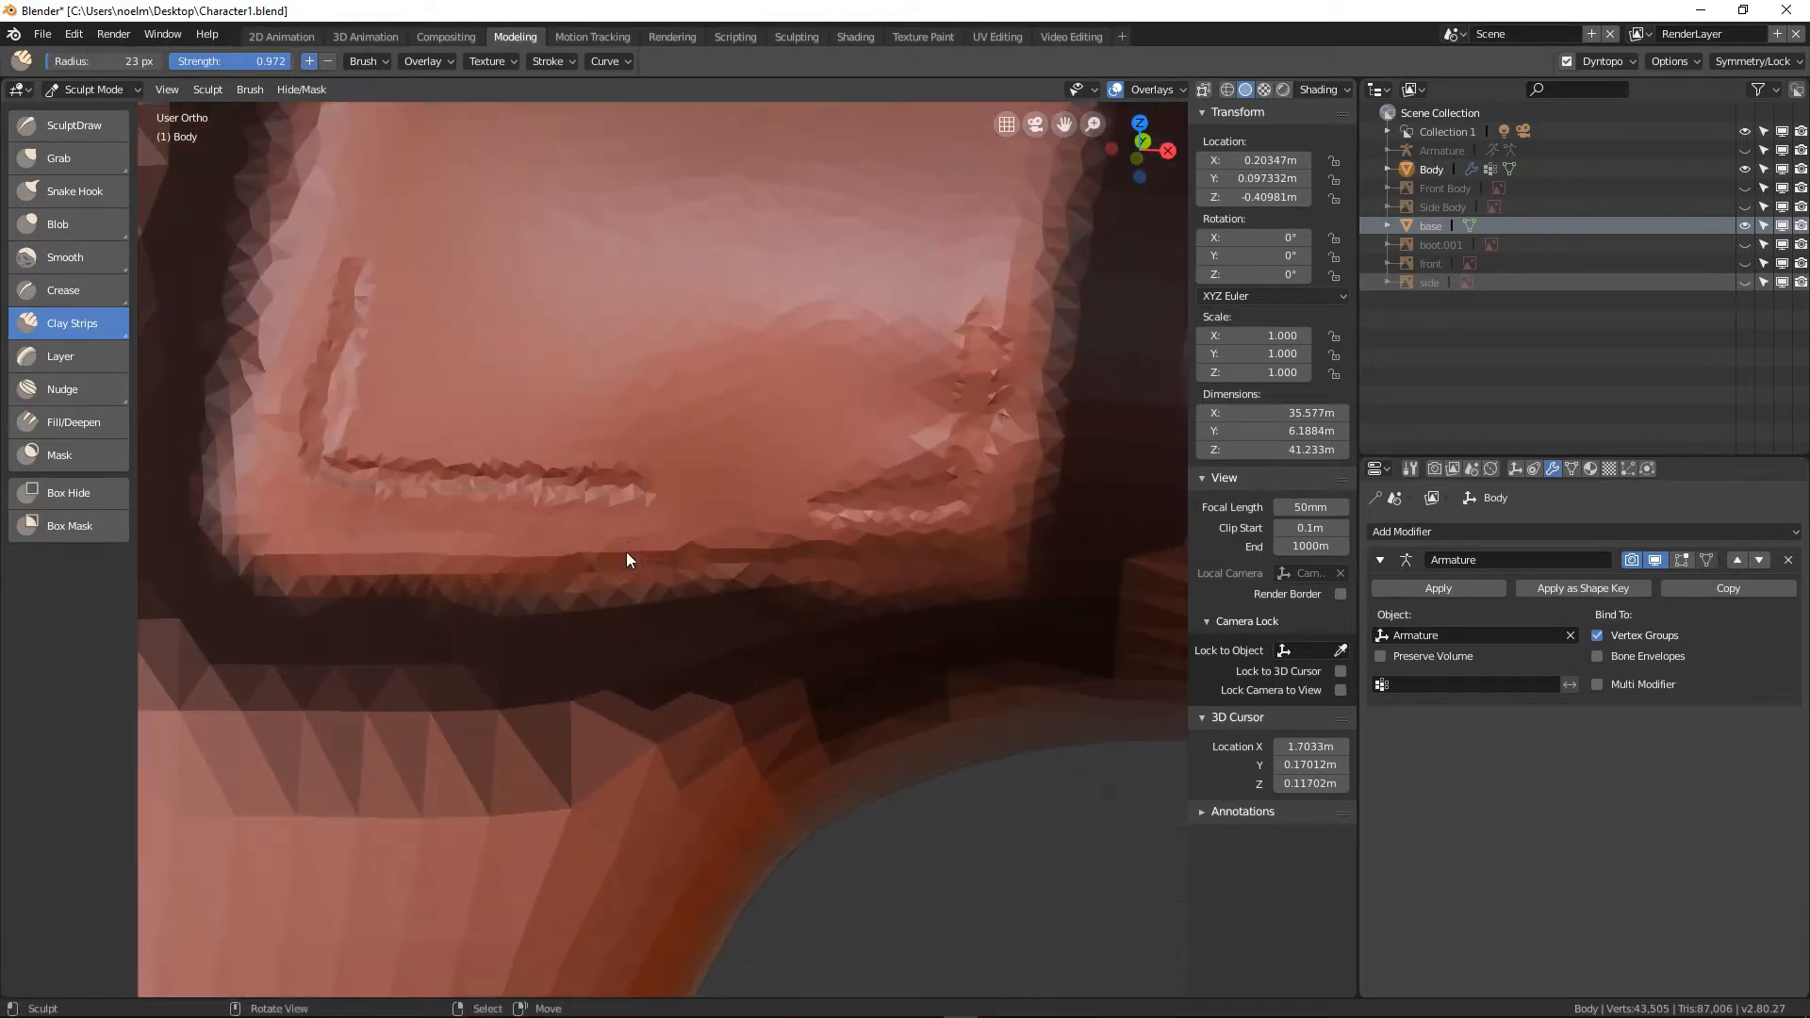
{"action": "middle_click_drag", "start_coordinate": [626, 552], "coordinate": [818, 613], "text": "shift"}
{"action": "scroll", "coordinate": [652, 528], "scroll_direction": "up", "scroll_amount": 6}
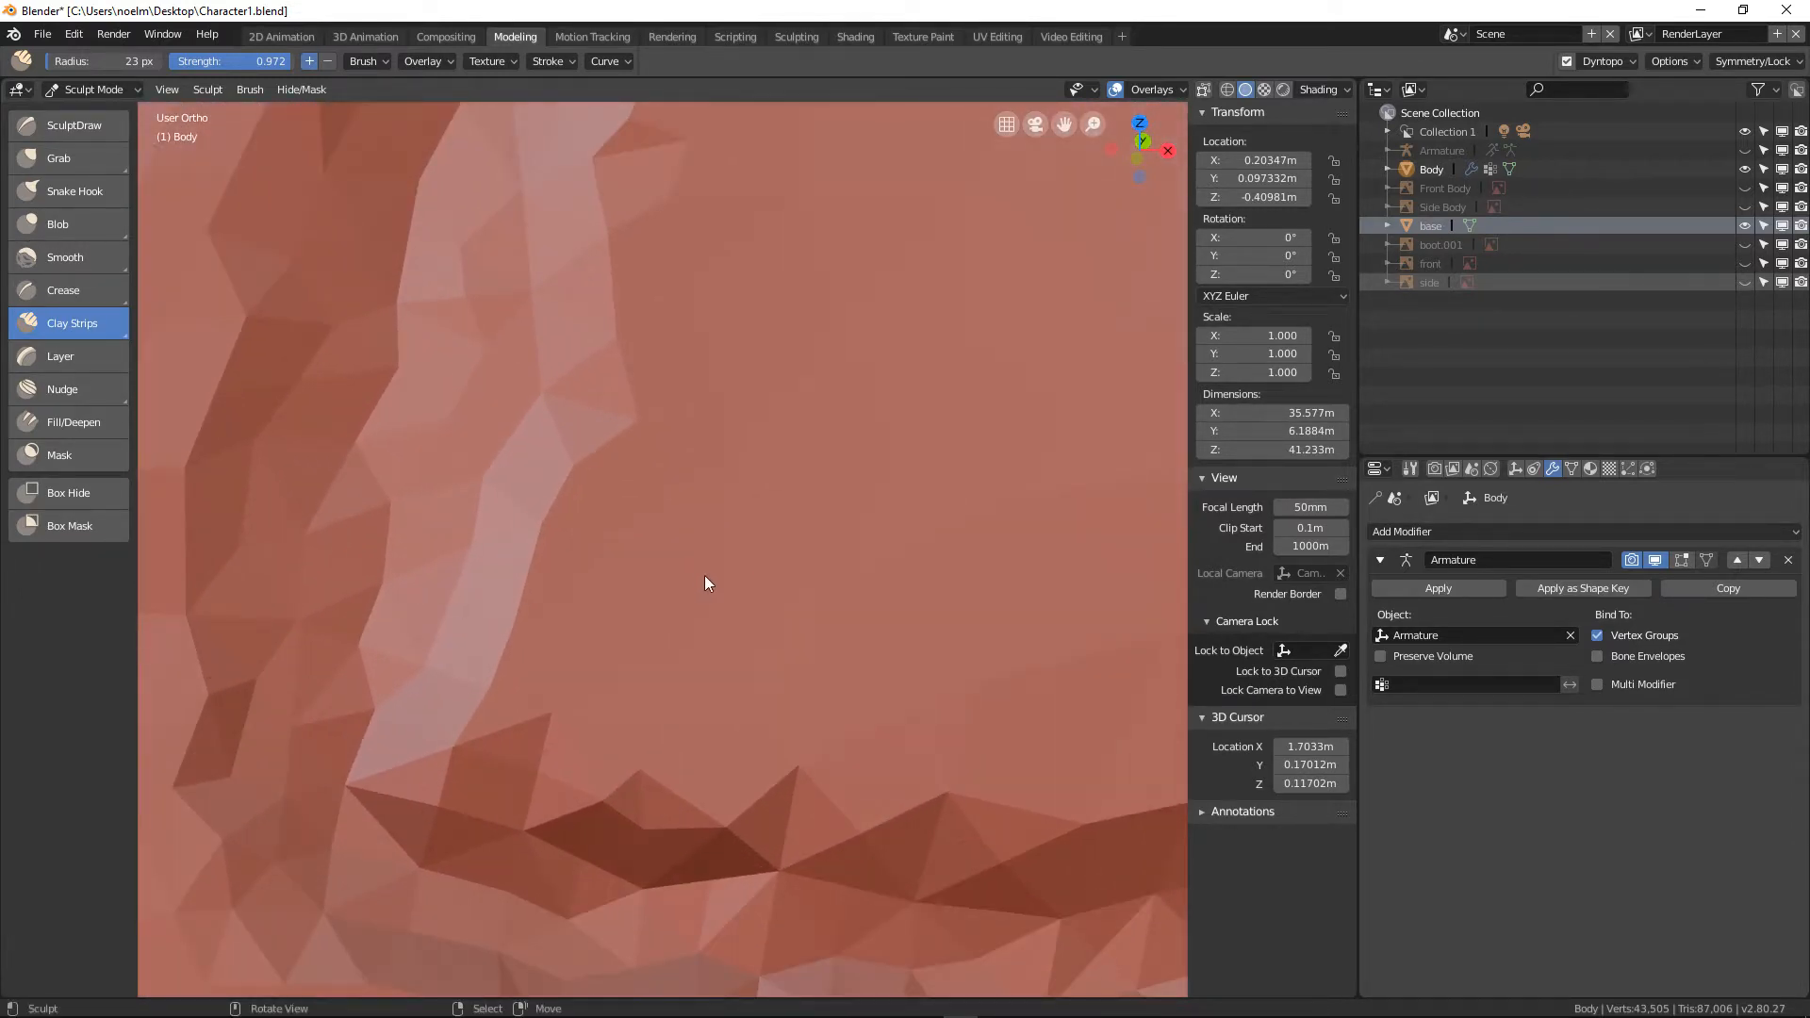
{"action": "mouse_move", "coordinate": [707, 582]}
{"action": "middle_mouse_down", "text": "shift"}
{"action": "mouse_move", "coordinate": [655, 613]}
{"action": "mouse_move", "coordinate": [553, 627]}
{"action": "middle_mouse_up", "text": "shift"}
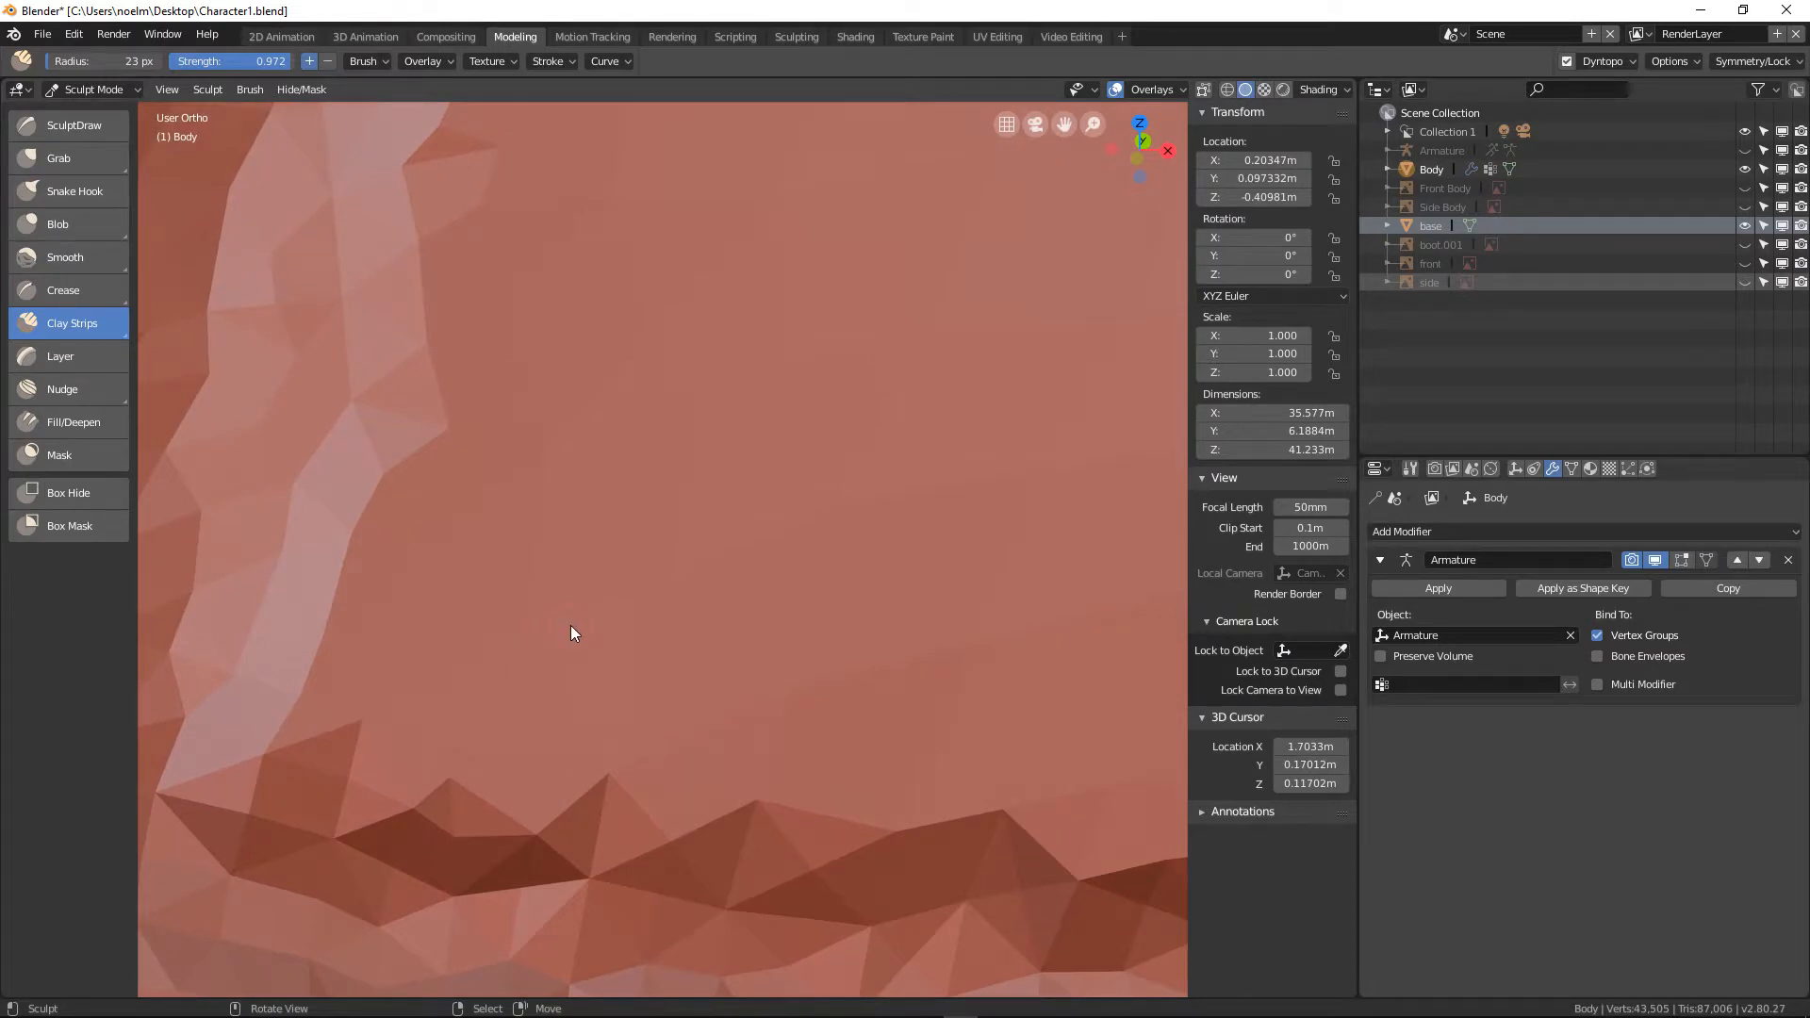
{"action": "key", "text": "f"}
{"action": "left_click", "coordinate": [600, 631]}
{"action": "scroll", "coordinate": [554, 628], "scroll_direction": "up", "scroll_amount": 2}
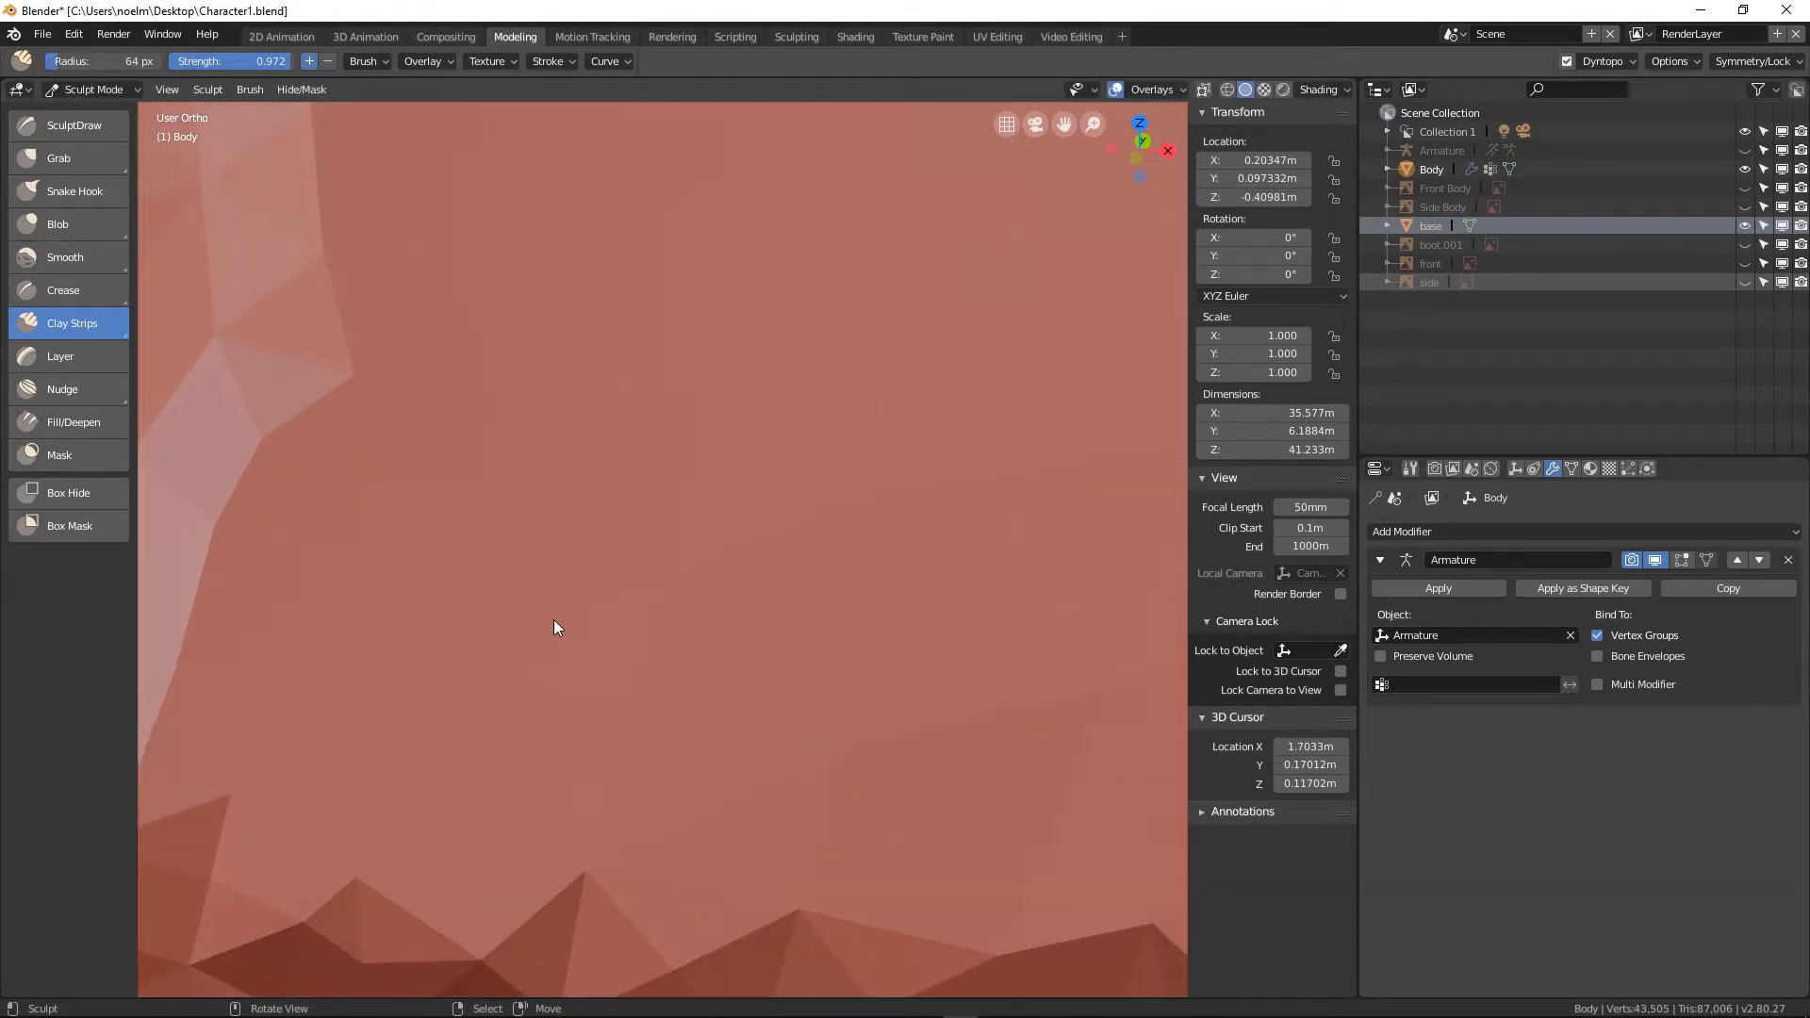
{"action": "mouse_move", "coordinate": [520, 591]}
{"action": "left_mouse_down"}
{"action": "mouse_move", "coordinate": [553, 659]}
{"action": "mouse_move", "coordinate": [546, 606]}
{"action": "mouse_move", "coordinate": [477, 654]}
{"action": "mouse_move", "coordinate": [488, 634]}
{"action": "mouse_move", "coordinate": [558, 679]}
{"action": "left_mouse_up"}
{"action": "left_click_drag", "start_coordinate": [562, 575], "coordinate": [473, 603]}
{"action": "scroll", "coordinate": [474, 602], "scroll_direction": "down", "scroll_amount": 2}
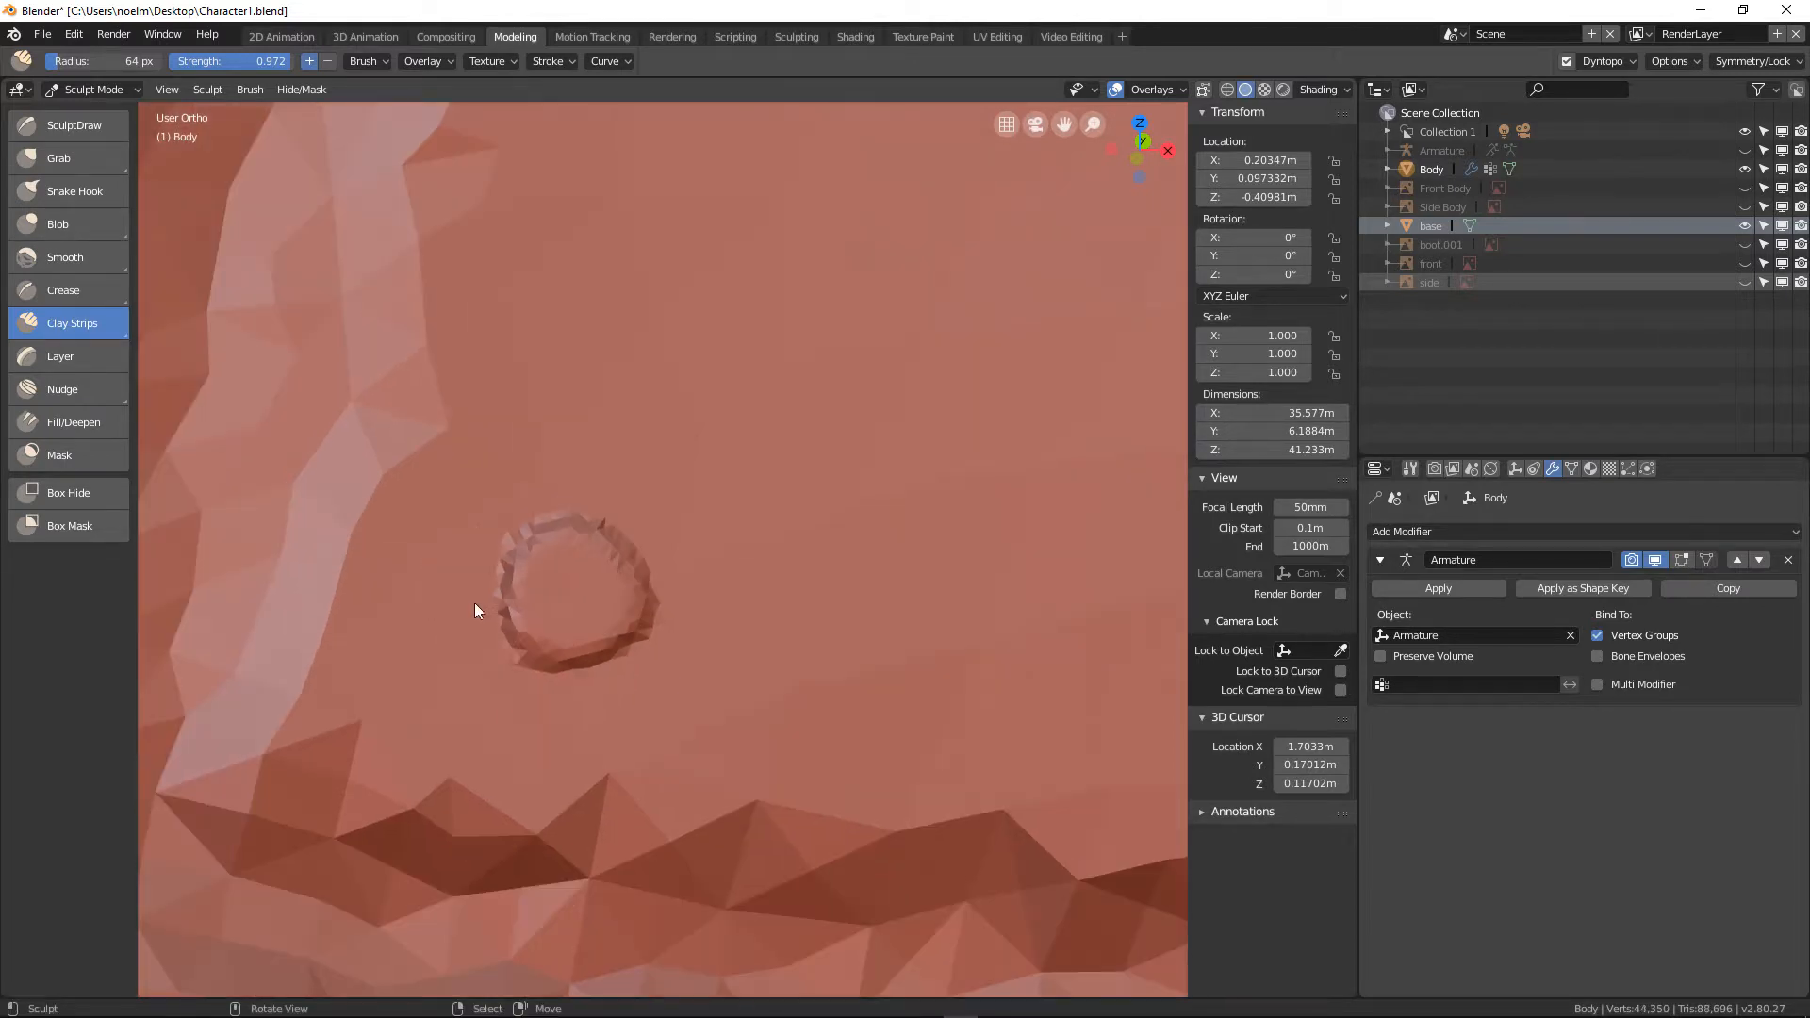
Raise a second round button inside the patch's outer corner groove with Clay Strips
{"action": "middle_click_drag", "start_coordinate": [717, 641], "coordinate": [287, 626], "text": "shift"}
{"action": "scroll", "coordinate": [761, 663], "scroll_direction": "down", "scroll_amount": 9}
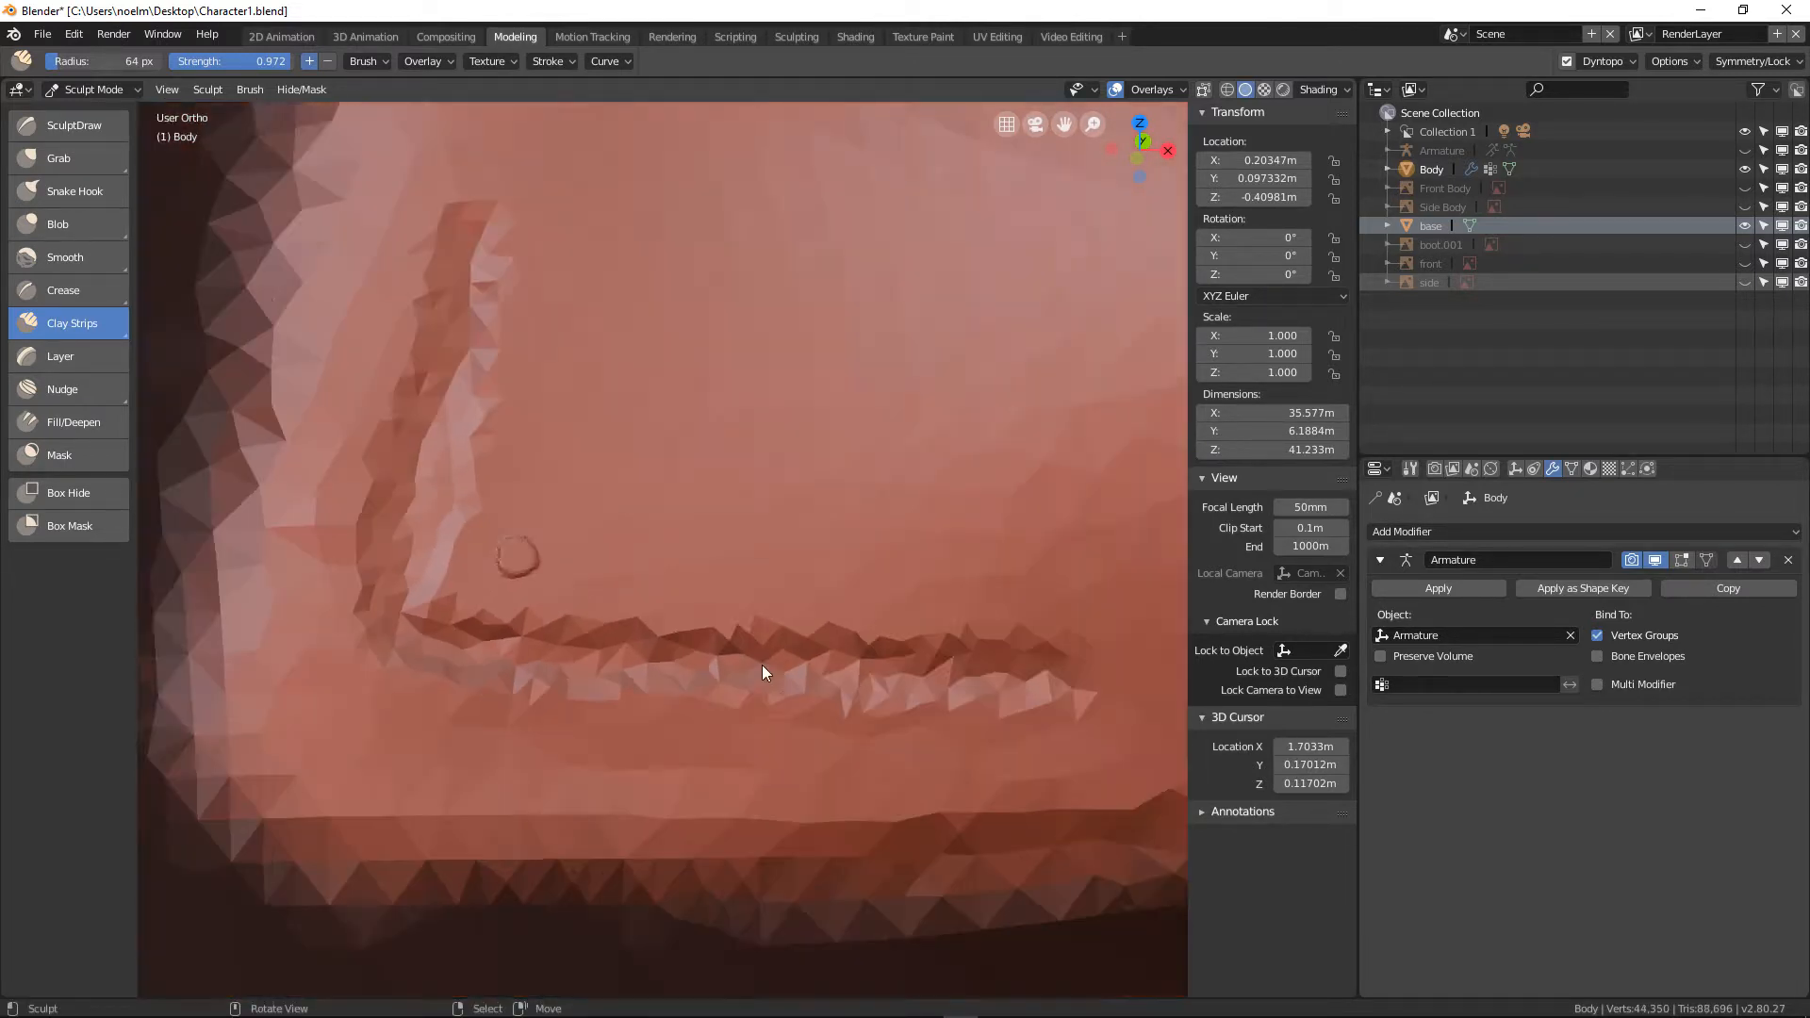
{"action": "middle_click_drag", "start_coordinate": [761, 664], "coordinate": [227, 651], "text": "shift"}
{"action": "middle_click_drag", "start_coordinate": [694, 657], "coordinate": [422, 615], "text": "shift"}
{"action": "scroll", "coordinate": [495, 628], "scroll_direction": "up", "scroll_amount": 9}
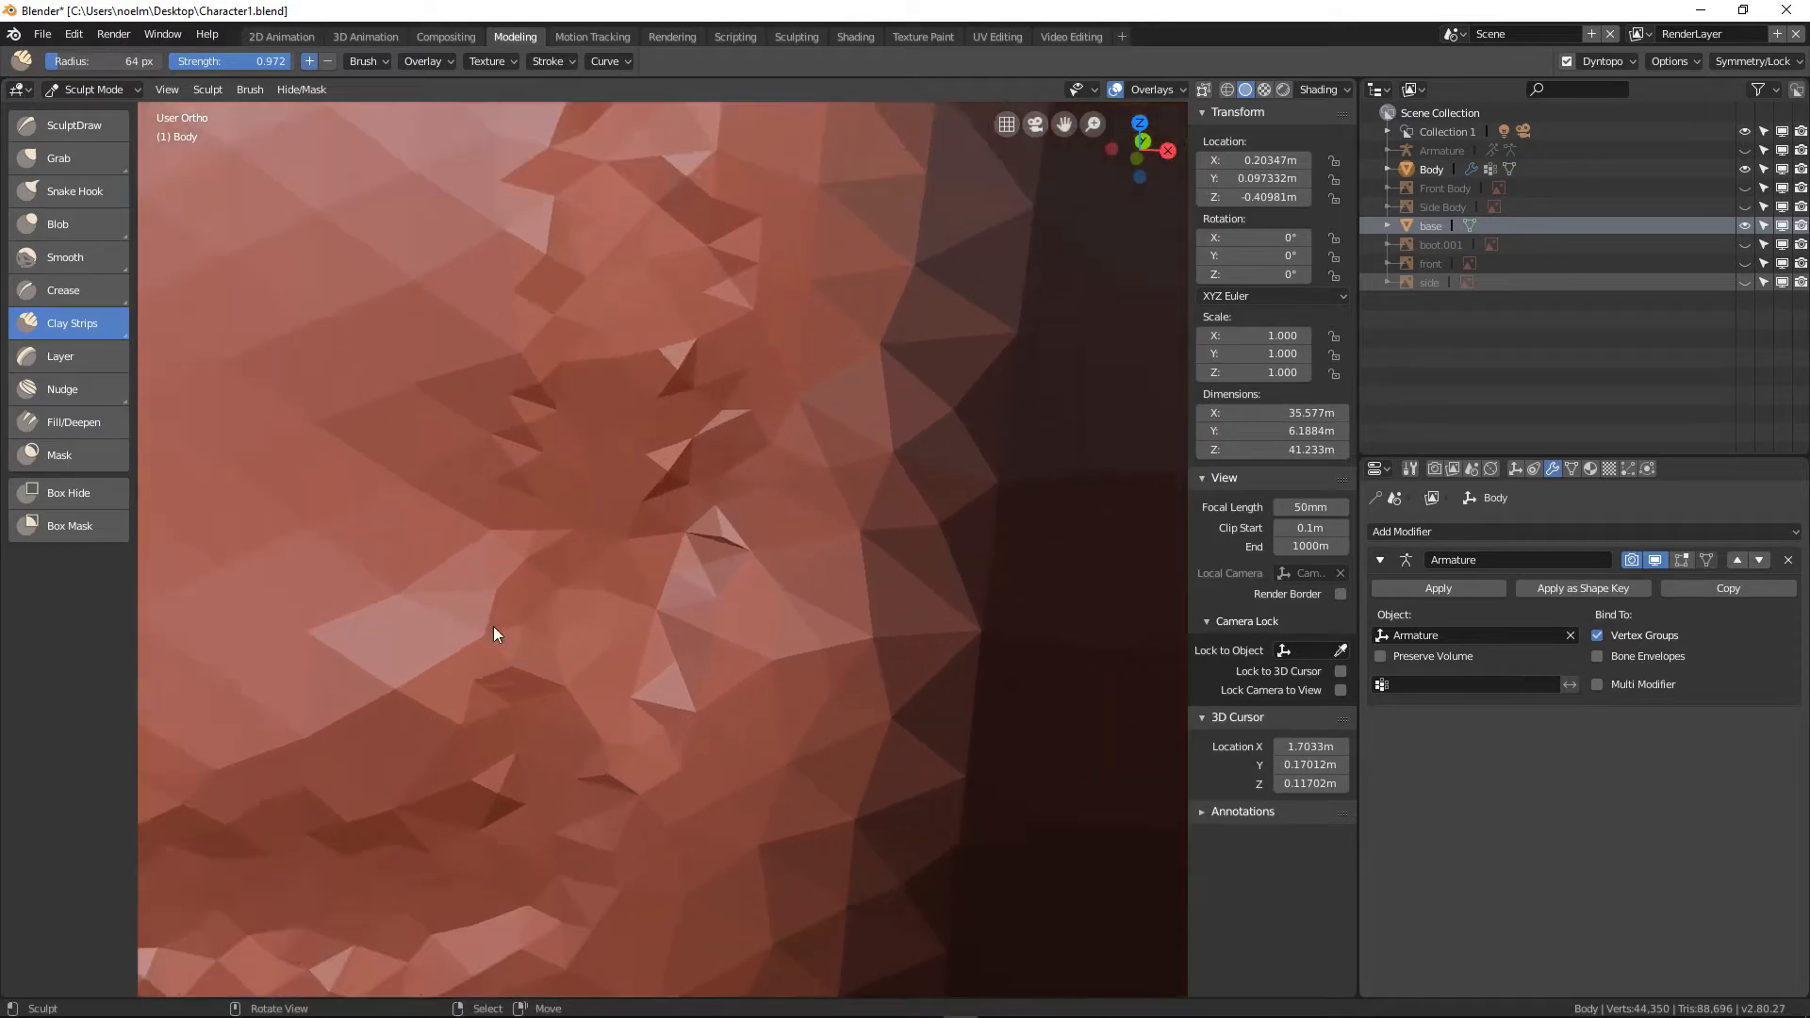
{"action": "scroll", "coordinate": [774, 622], "scroll_direction": "up", "scroll_amount": 3}
{"action": "mouse_move", "coordinate": [405, 589]}
{"action": "left_mouse_down"}
{"action": "mouse_move", "coordinate": [477, 695]}
{"action": "mouse_move", "coordinate": [473, 614]}
{"action": "mouse_move", "coordinate": [515, 752]}
{"action": "mouse_move", "coordinate": [469, 607]}
{"action": "mouse_move", "coordinate": [535, 728]}
{"action": "mouse_move", "coordinate": [496, 590]}
{"action": "mouse_move", "coordinate": [477, 678]}
{"action": "mouse_move", "coordinate": [443, 660]}
{"action": "left_mouse_up"}
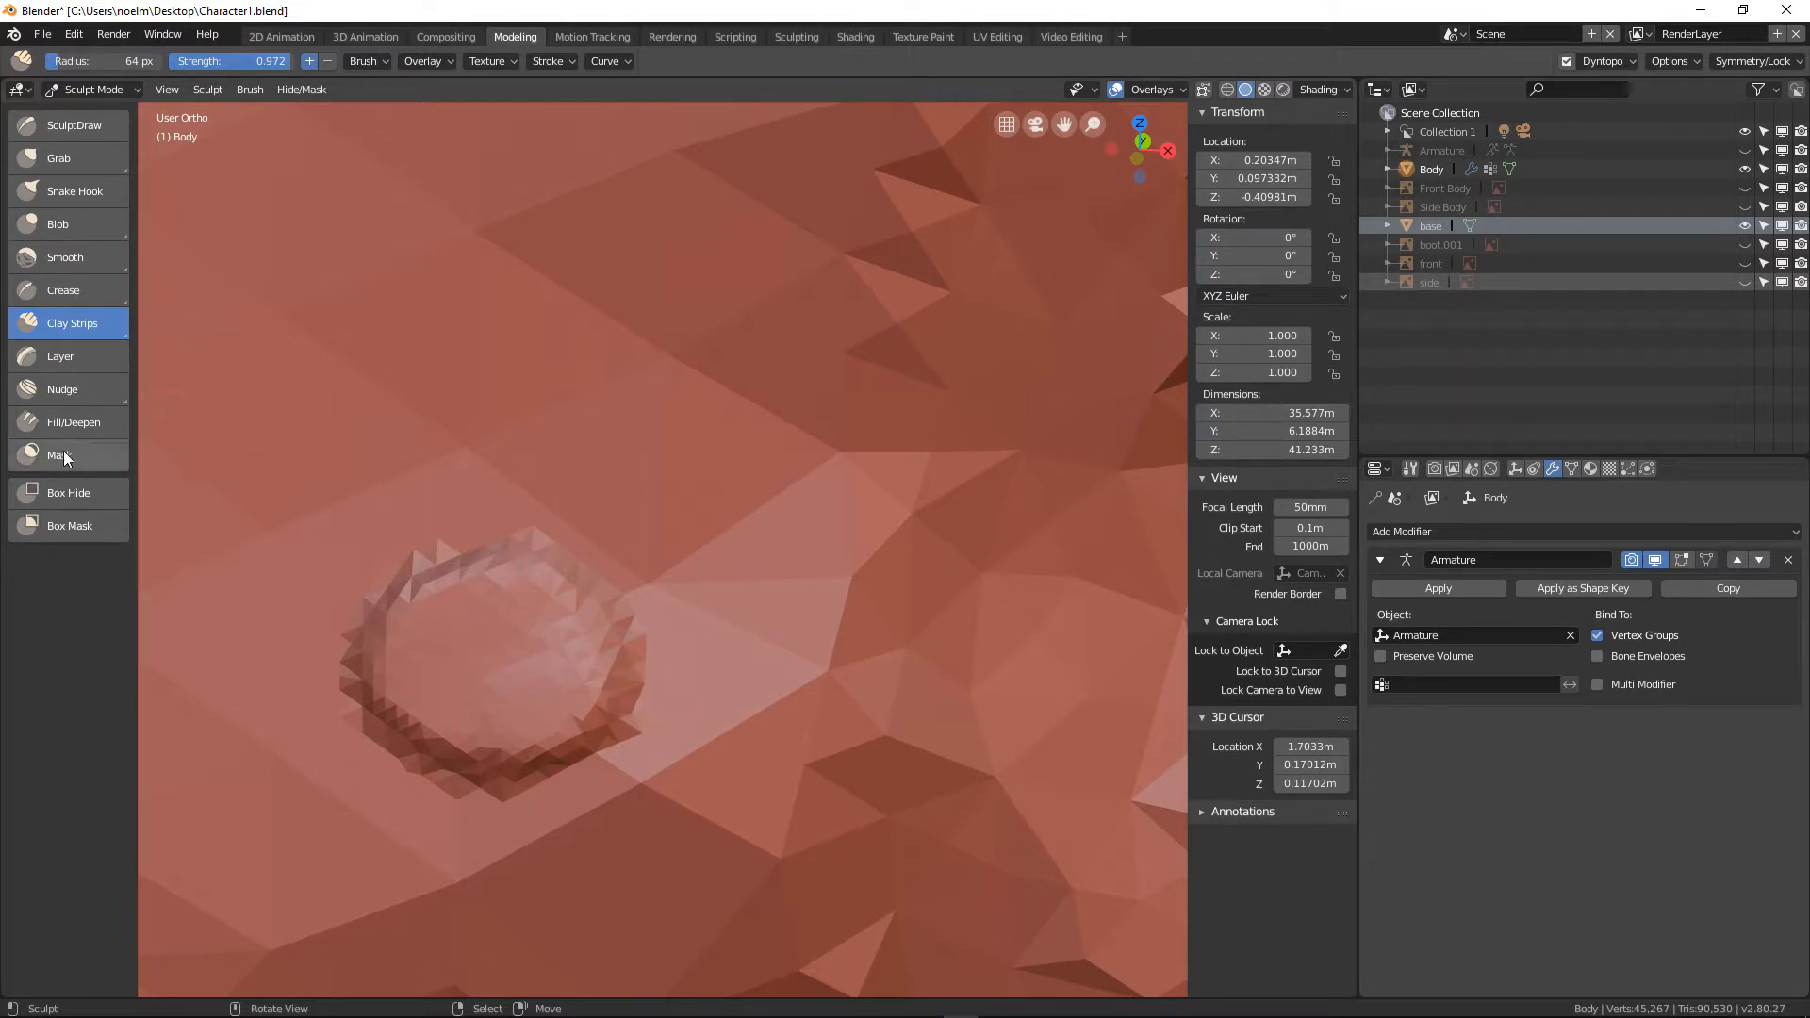
Switch to the Crease brush and carve a ring around the outer corner button
{"action": "left_click", "coordinate": [74, 293]}
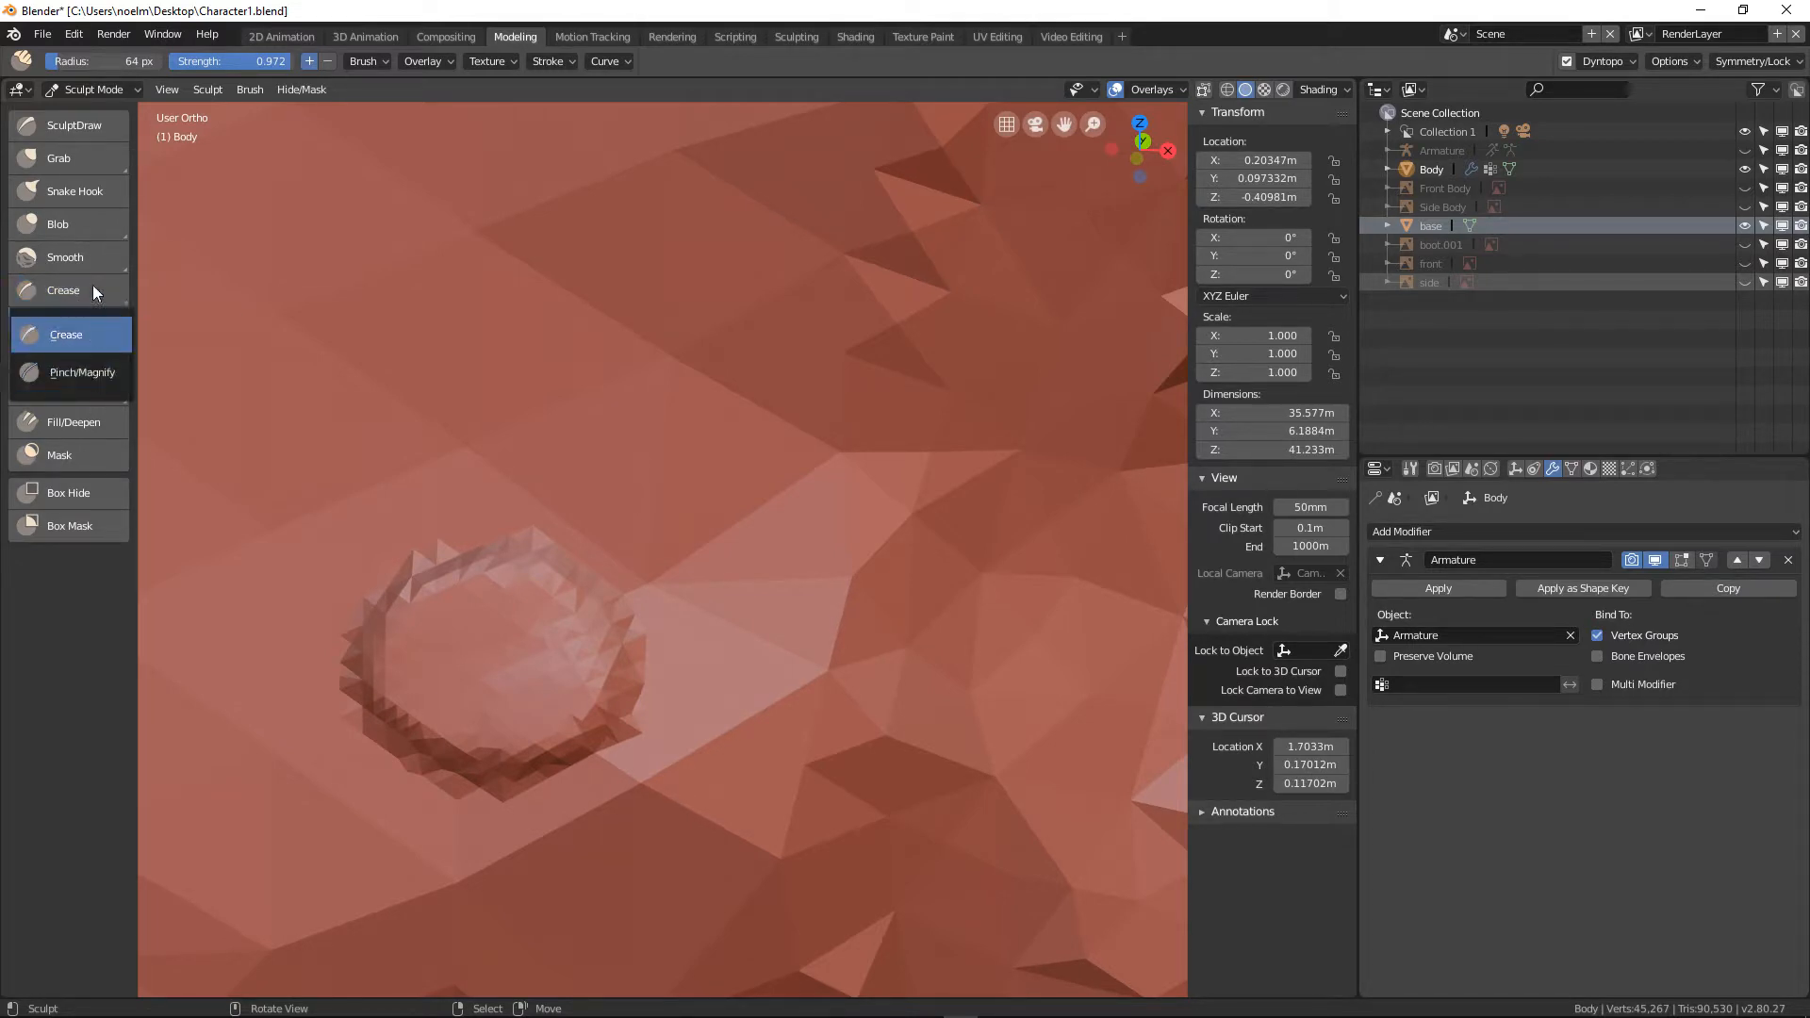
{"action": "left_click", "coordinate": [69, 295]}
{"action": "left_click_drag", "start_coordinate": [477, 557], "coordinate": [436, 561]}
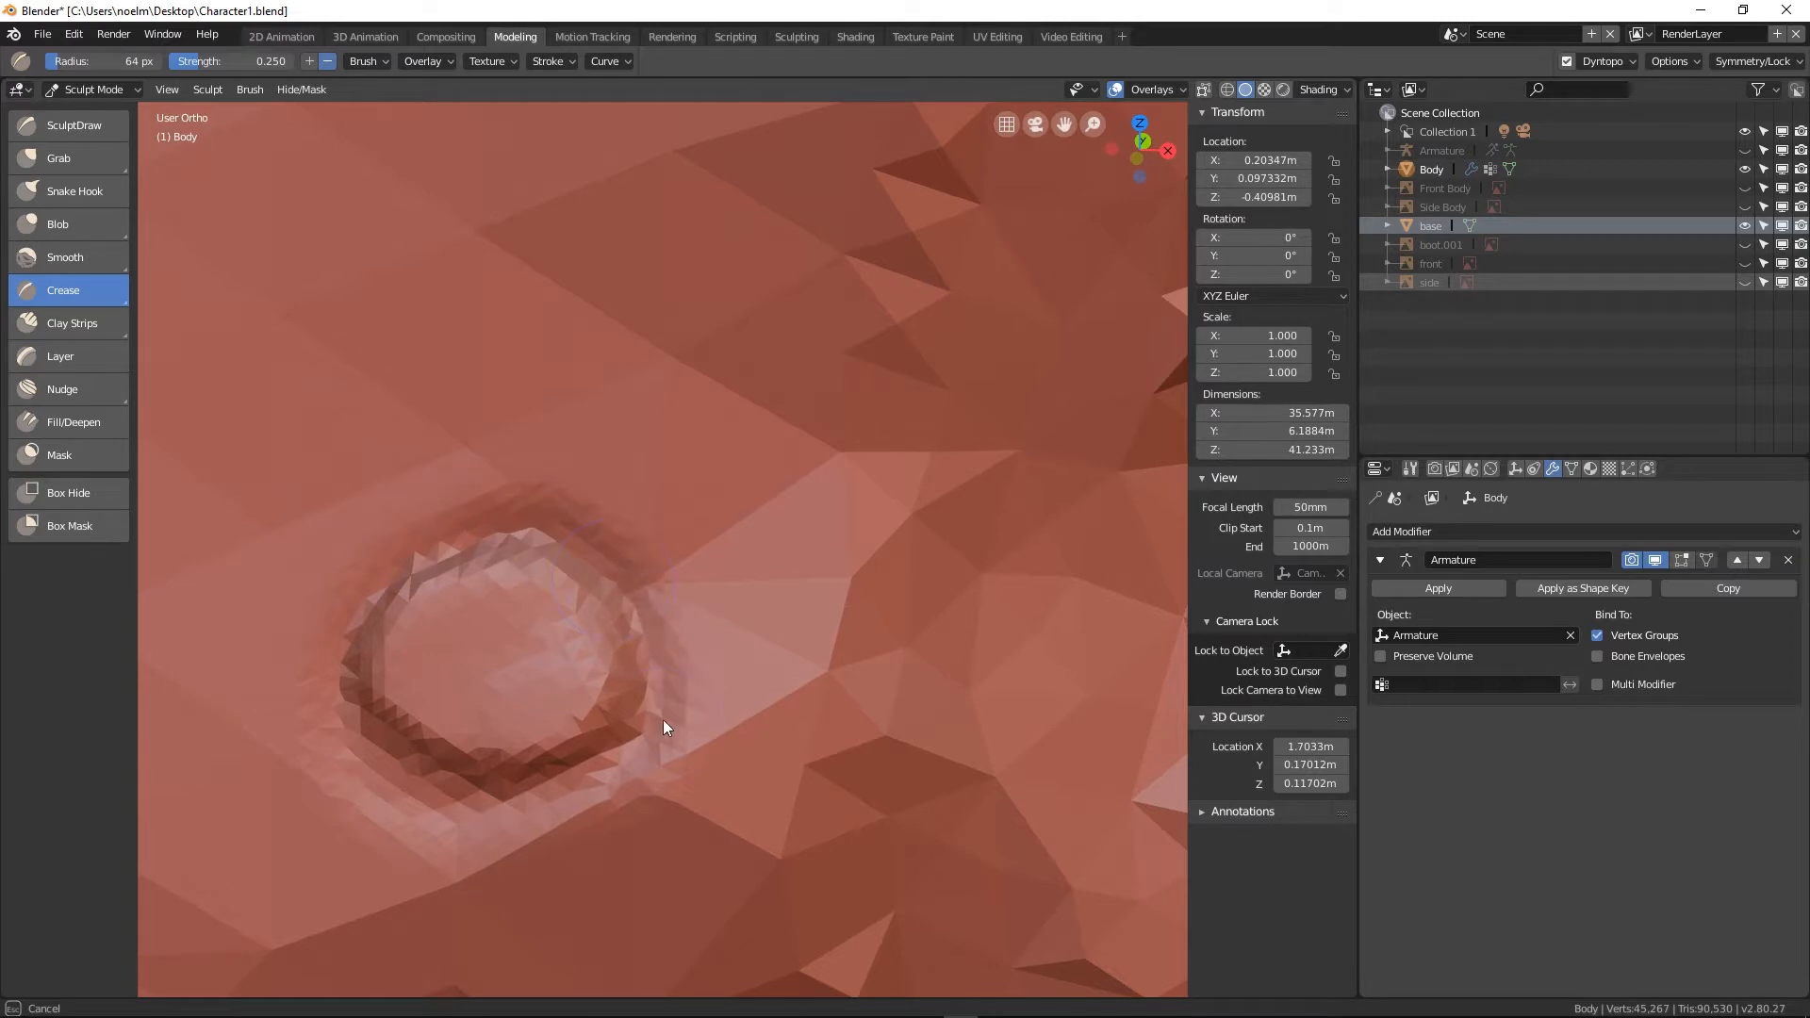
{"action": "left_click_drag", "start_coordinate": [529, 831], "coordinate": [348, 763]}
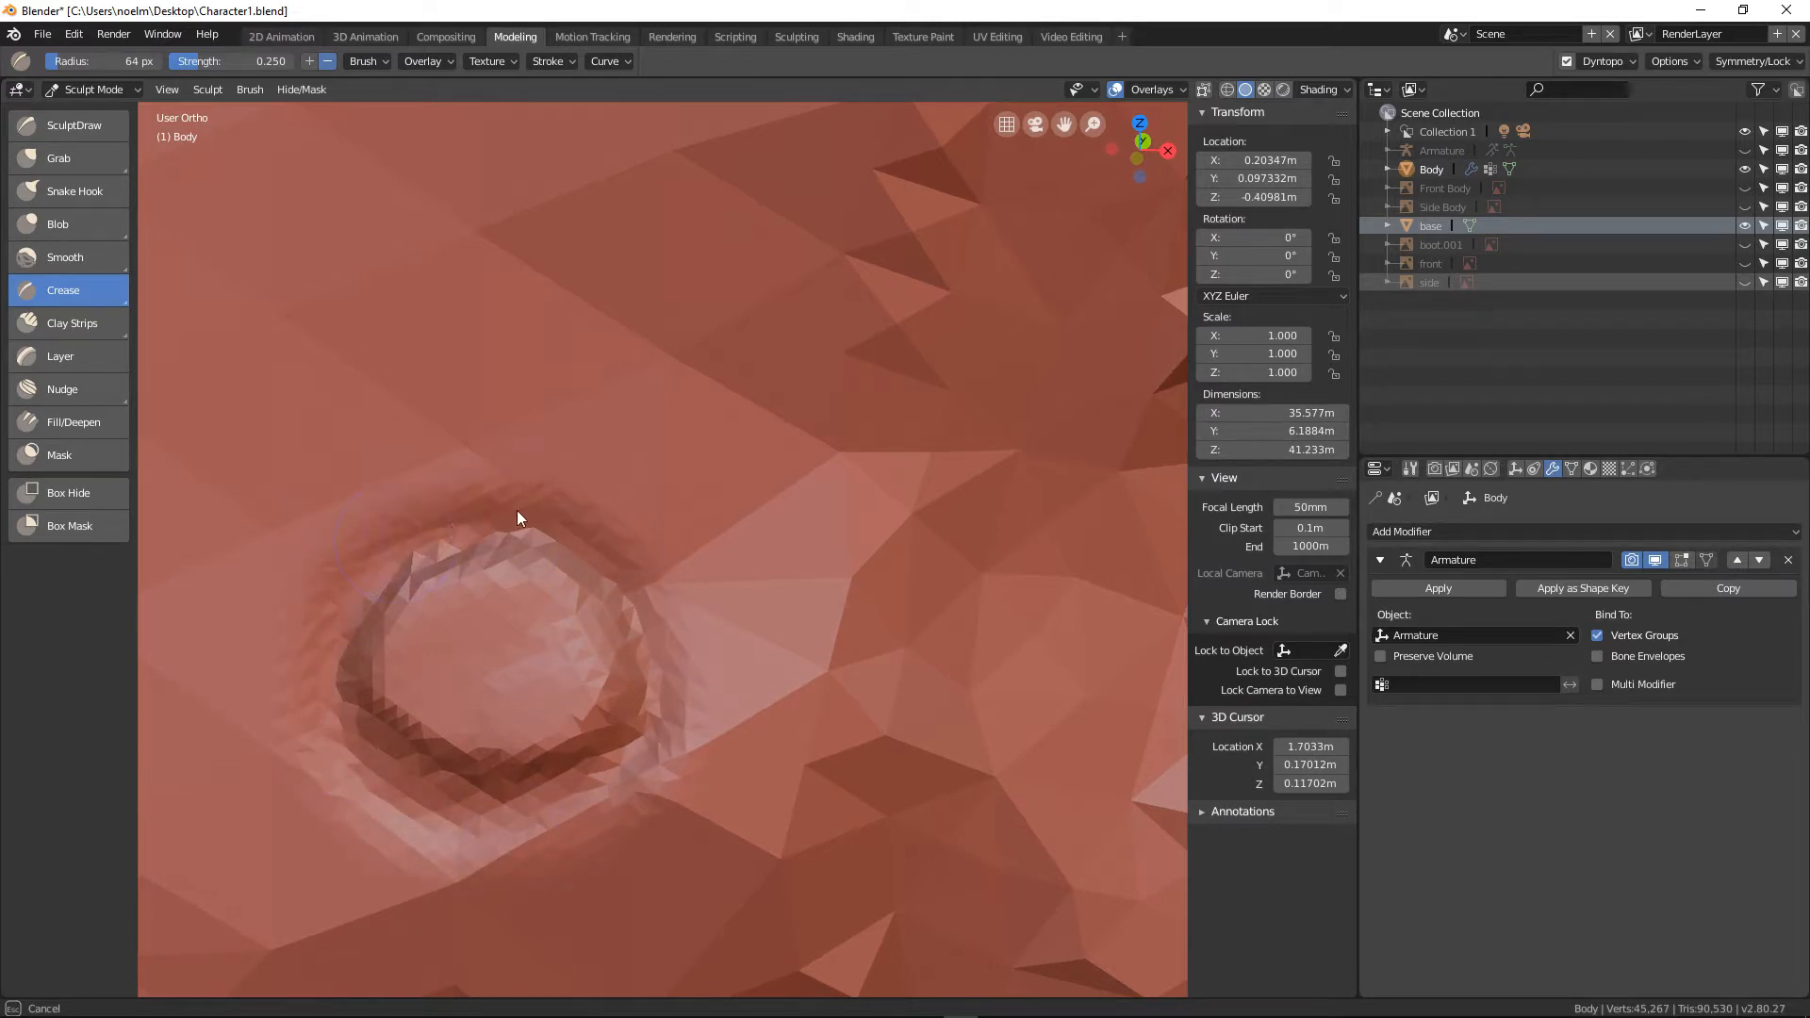
{"action": "left_click_drag", "start_coordinate": [517, 517], "coordinate": [566, 592]}
{"action": "scroll", "coordinate": [565, 592], "scroll_direction": "down", "scroll_amount": 3}
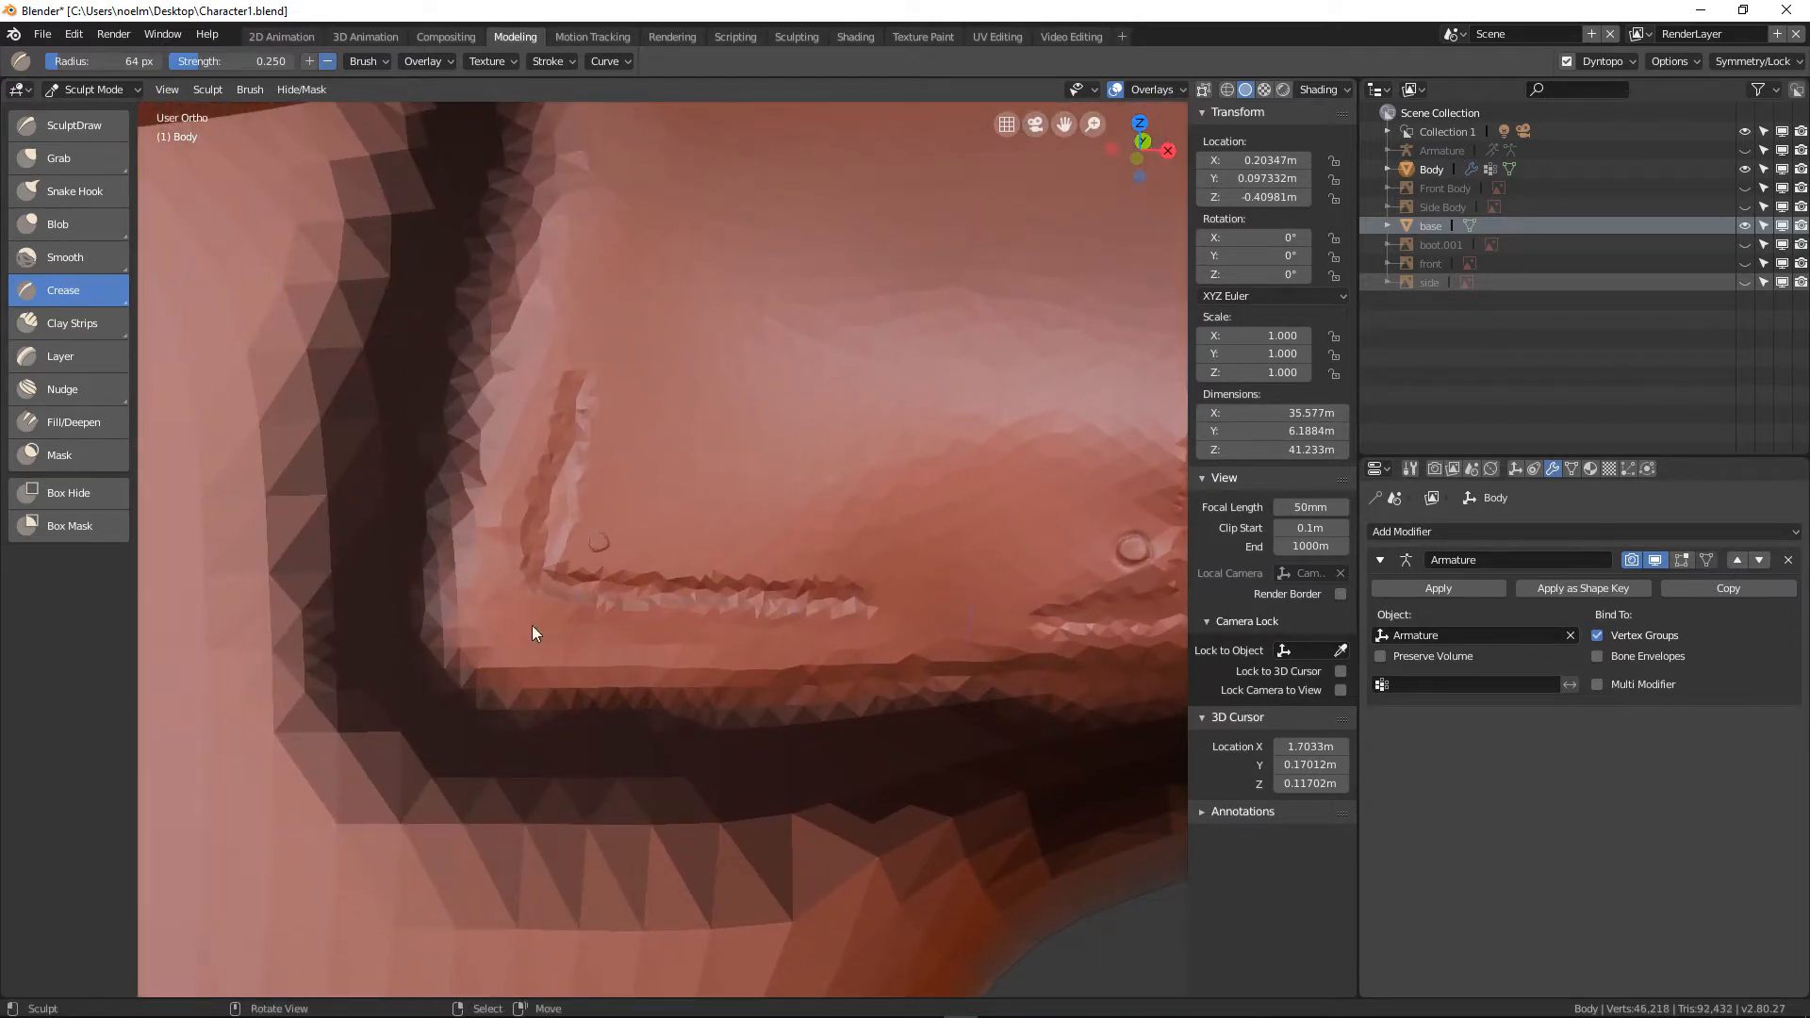
Carve a crease ring around the button in the patch's inner corner
{"action": "scroll", "coordinate": [528, 603], "scroll_direction": "up", "scroll_amount": 8}
{"action": "middle_click_drag", "start_coordinate": [463, 568], "coordinate": [658, 606], "text": "shift"}
{"action": "scroll", "coordinate": [650, 604], "scroll_direction": "up", "scroll_amount": 6}
{"action": "middle_click_drag", "start_coordinate": [351, 575], "coordinate": [577, 615], "text": "shift"}
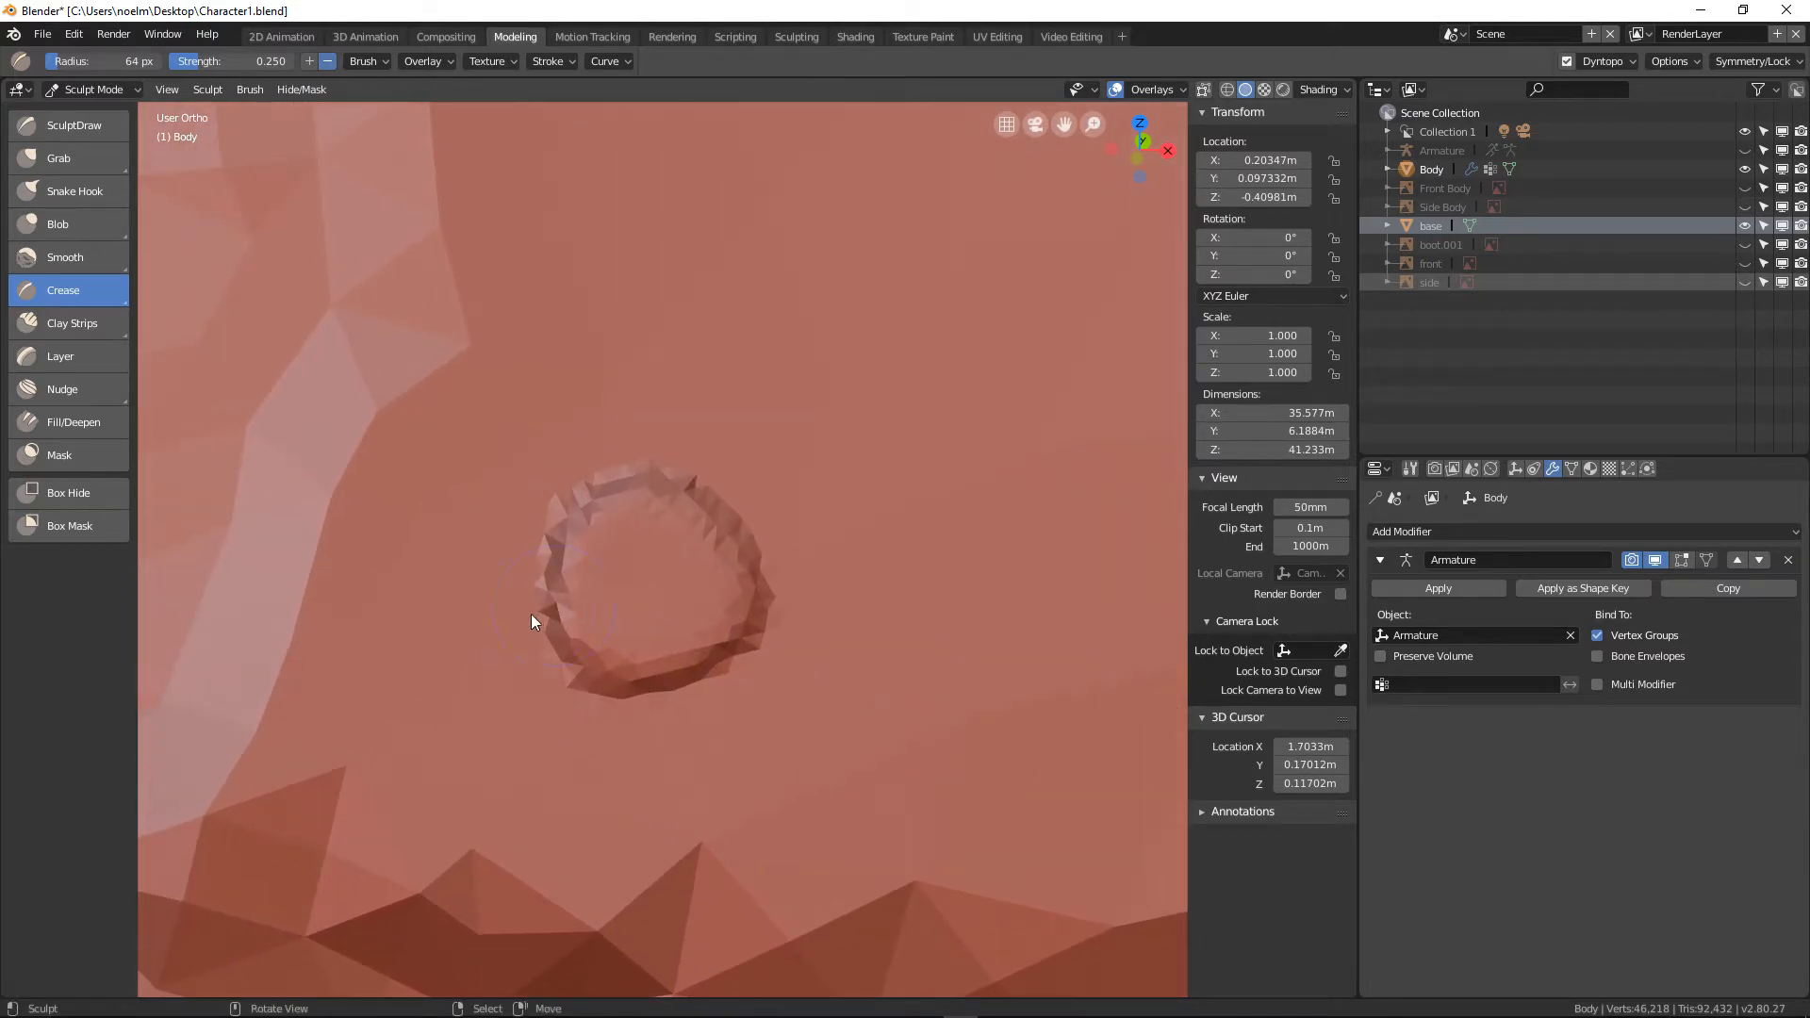
{"action": "scroll", "coordinate": [509, 603], "scroll_direction": "up", "scroll_amount": 4}
{"action": "mouse_move", "coordinate": [415, 557]}
{"action": "left_mouse_down"}
{"action": "mouse_move", "coordinate": [390, 674]}
{"action": "mouse_move", "coordinate": [399, 775]}
{"action": "mouse_move", "coordinate": [571, 888]}
{"action": "mouse_move", "coordinate": [364, 768]}
{"action": "mouse_move", "coordinate": [701, 862]}
{"action": "mouse_move", "coordinate": [886, 769]}
{"action": "mouse_move", "coordinate": [862, 790]}
{"action": "mouse_move", "coordinate": [882, 573]}
{"action": "mouse_move", "coordinate": [734, 389]}
{"action": "mouse_move", "coordinate": [620, 370]}
{"action": "mouse_move", "coordinate": [389, 467]}
{"action": "mouse_move", "coordinate": [459, 420]}
{"action": "mouse_move", "coordinate": [366, 598]}
{"action": "left_mouse_up"}
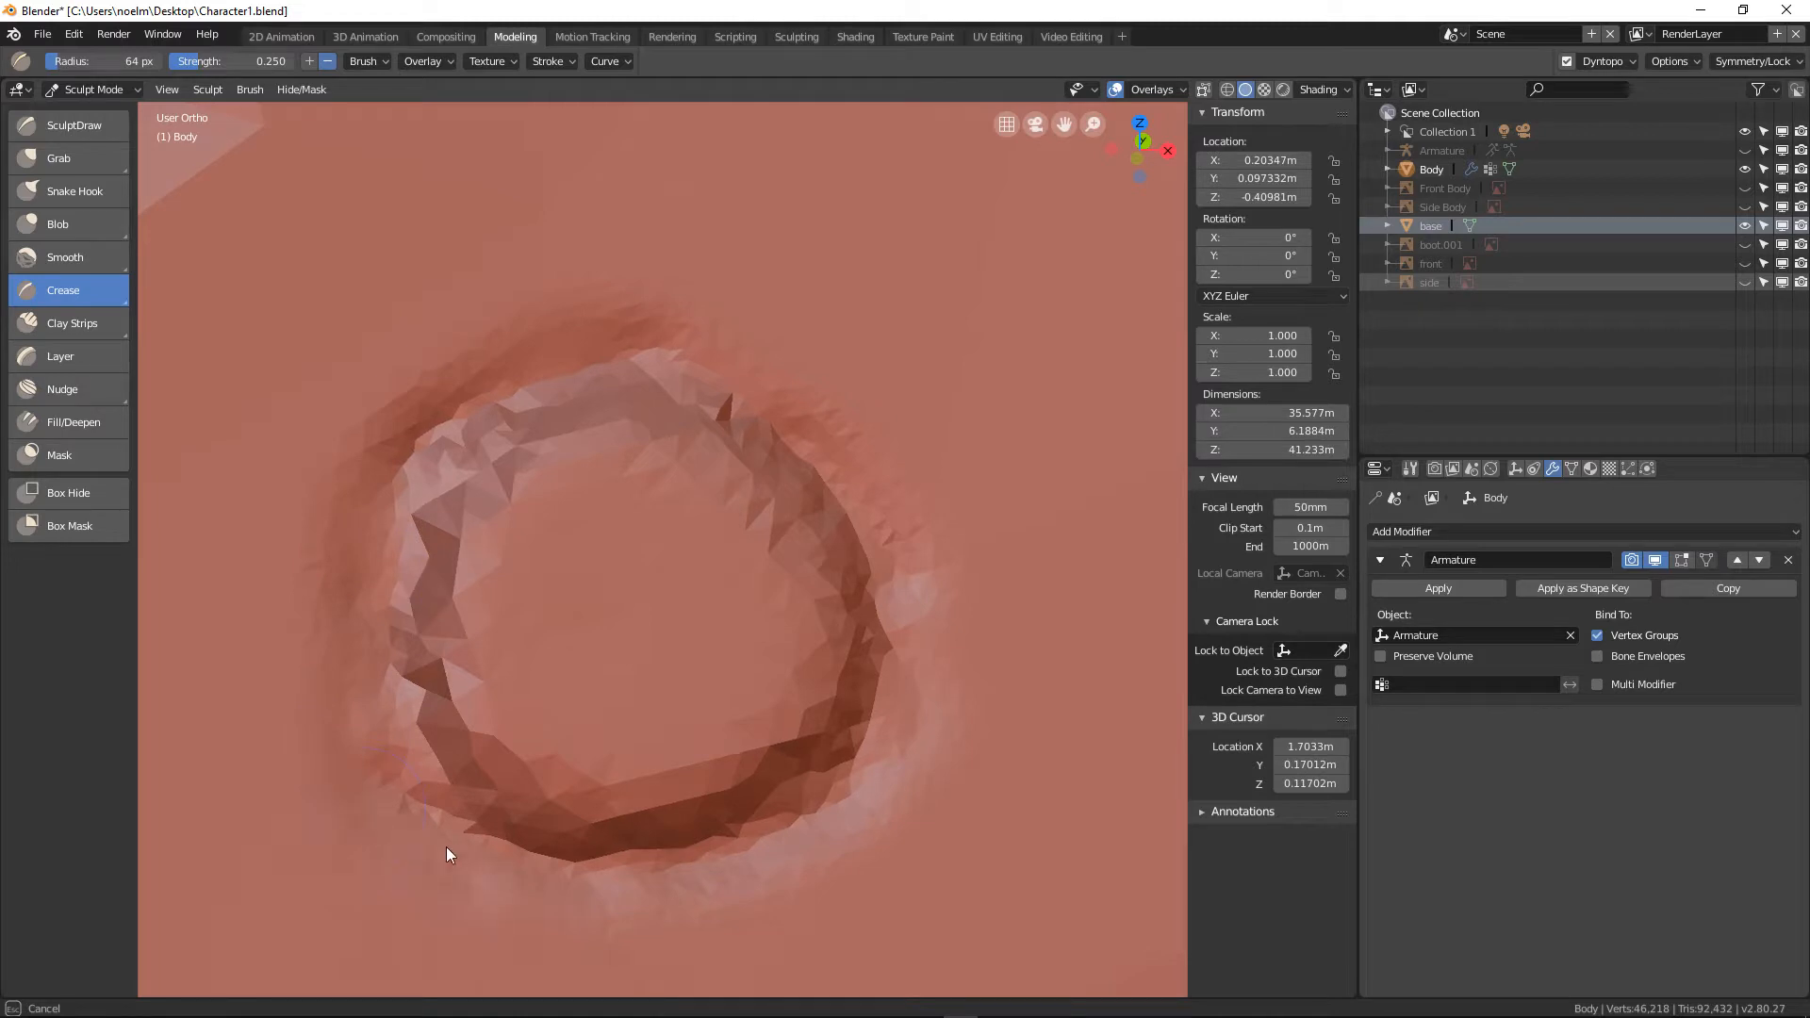
{"action": "left_click_drag", "start_coordinate": [445, 847], "coordinate": [466, 882]}
Switch to the Mask brush, set its radius to 104 px and erase the mask around the front of the shoulder patch
{"action": "scroll", "coordinate": [489, 857], "scroll_direction": "down", "scroll_amount": 6}
{"action": "mouse_move", "coordinate": [652, 786]}
{"action": "middle_mouse_down"}
{"action": "mouse_move", "coordinate": [612, 753]}
{"action": "mouse_move", "coordinate": [697, 771]}
{"action": "mouse_move", "coordinate": [739, 728]}
{"action": "mouse_move", "coordinate": [829, 709]}
{"action": "mouse_move", "coordinate": [630, 682]}
{"action": "middle_mouse_up"}
{"action": "scroll", "coordinate": [613, 752], "scroll_direction": "down", "scroll_amount": 5}
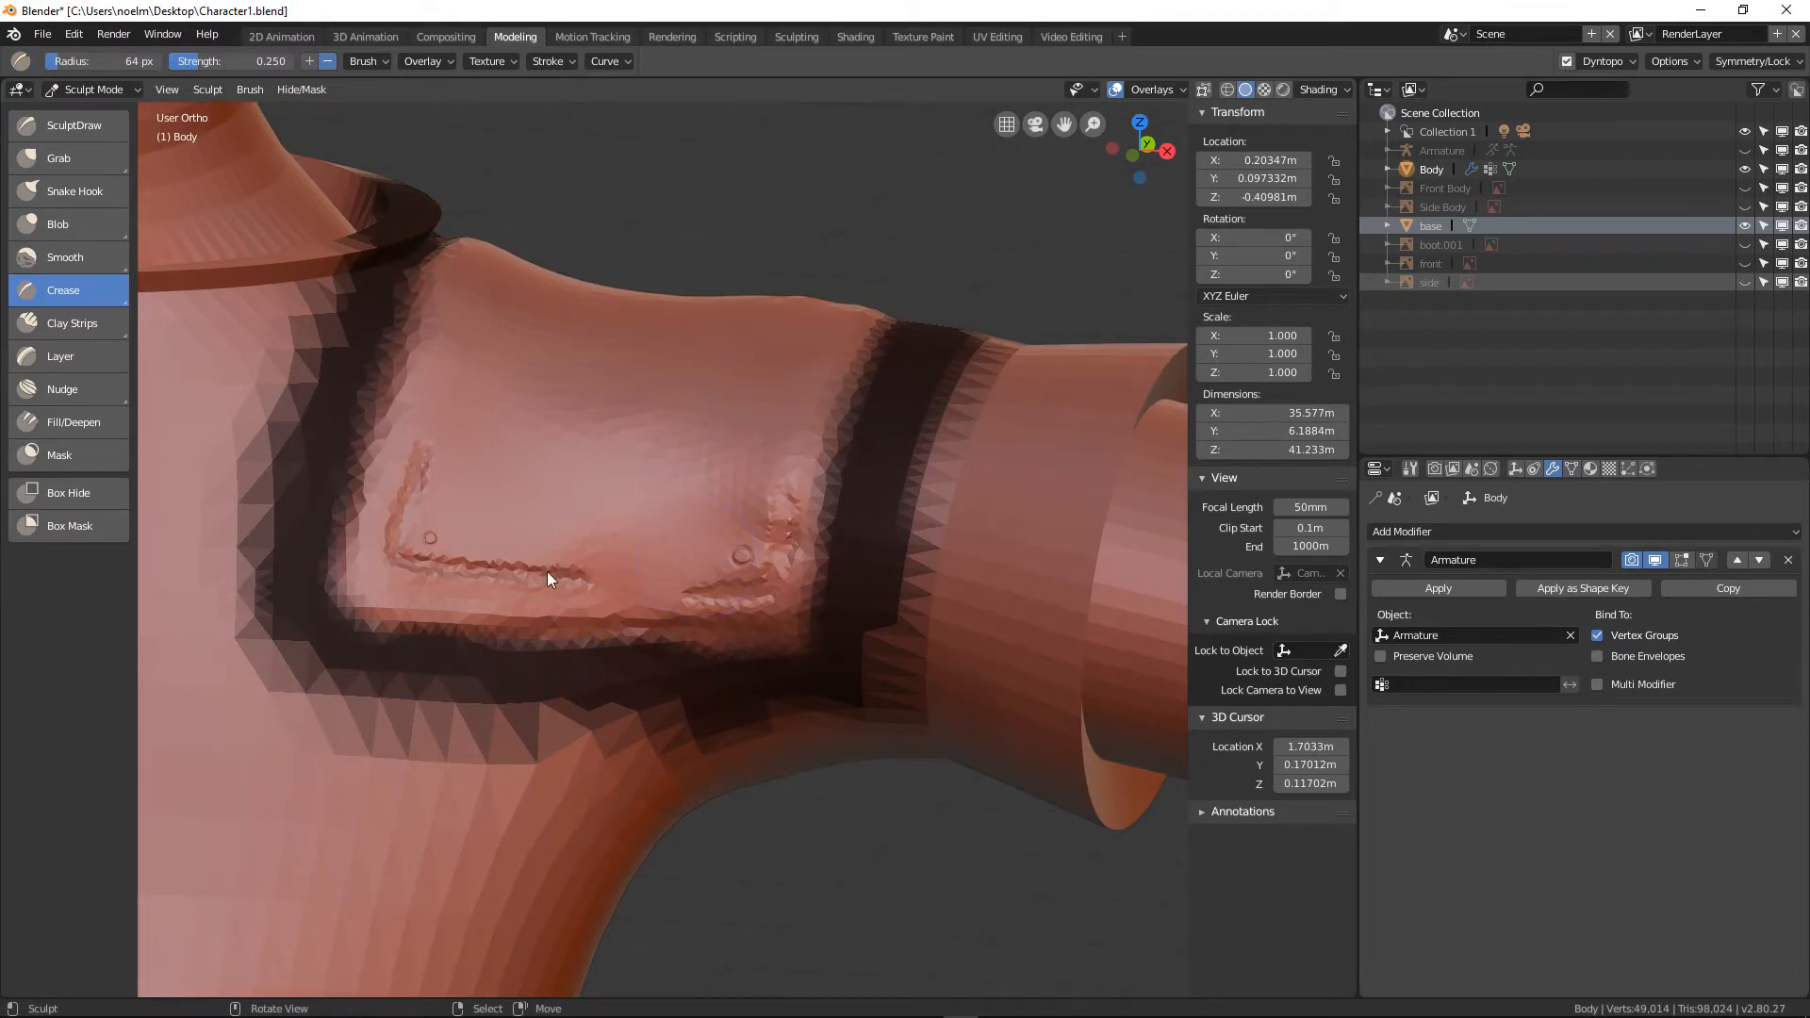
{"action": "scroll", "coordinate": [565, 556], "scroll_direction": "up", "scroll_amount": 12}
{"action": "scroll", "coordinate": [571, 553], "scroll_direction": "down", "scroll_amount": 10}
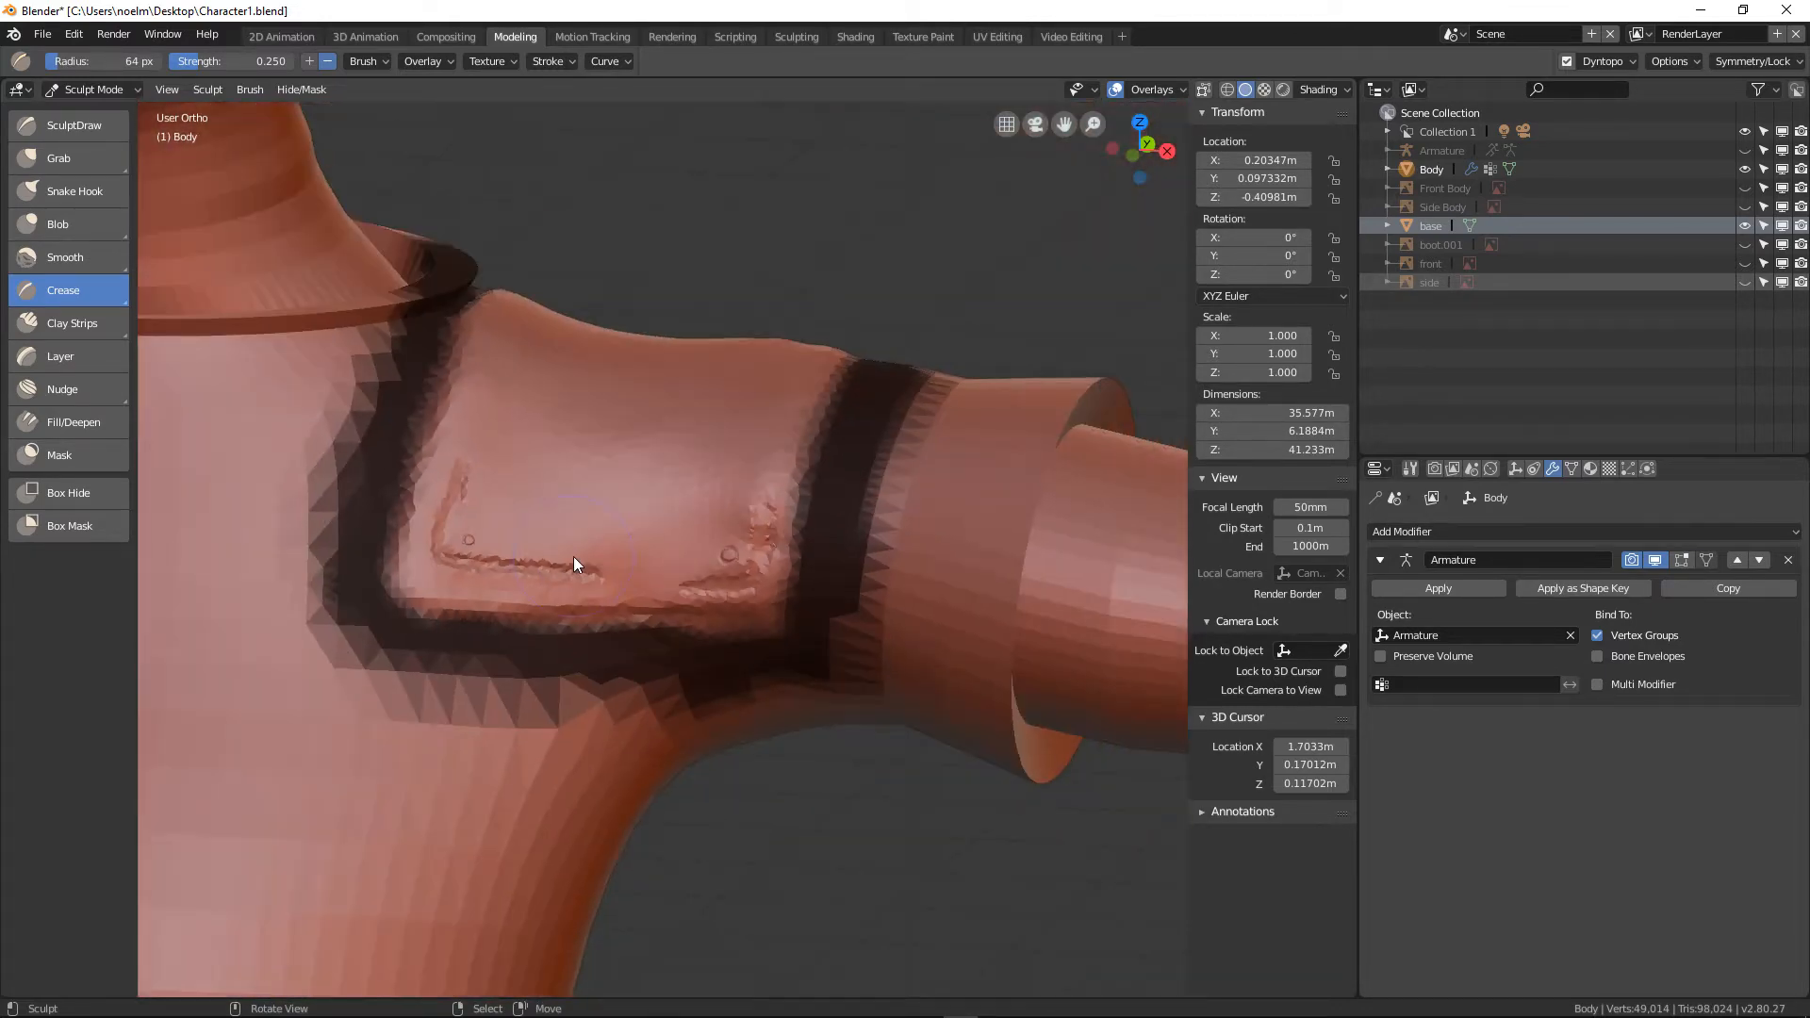
{"action": "middle_click_drag", "start_coordinate": [498, 573], "coordinate": [696, 560], "text": "shift"}
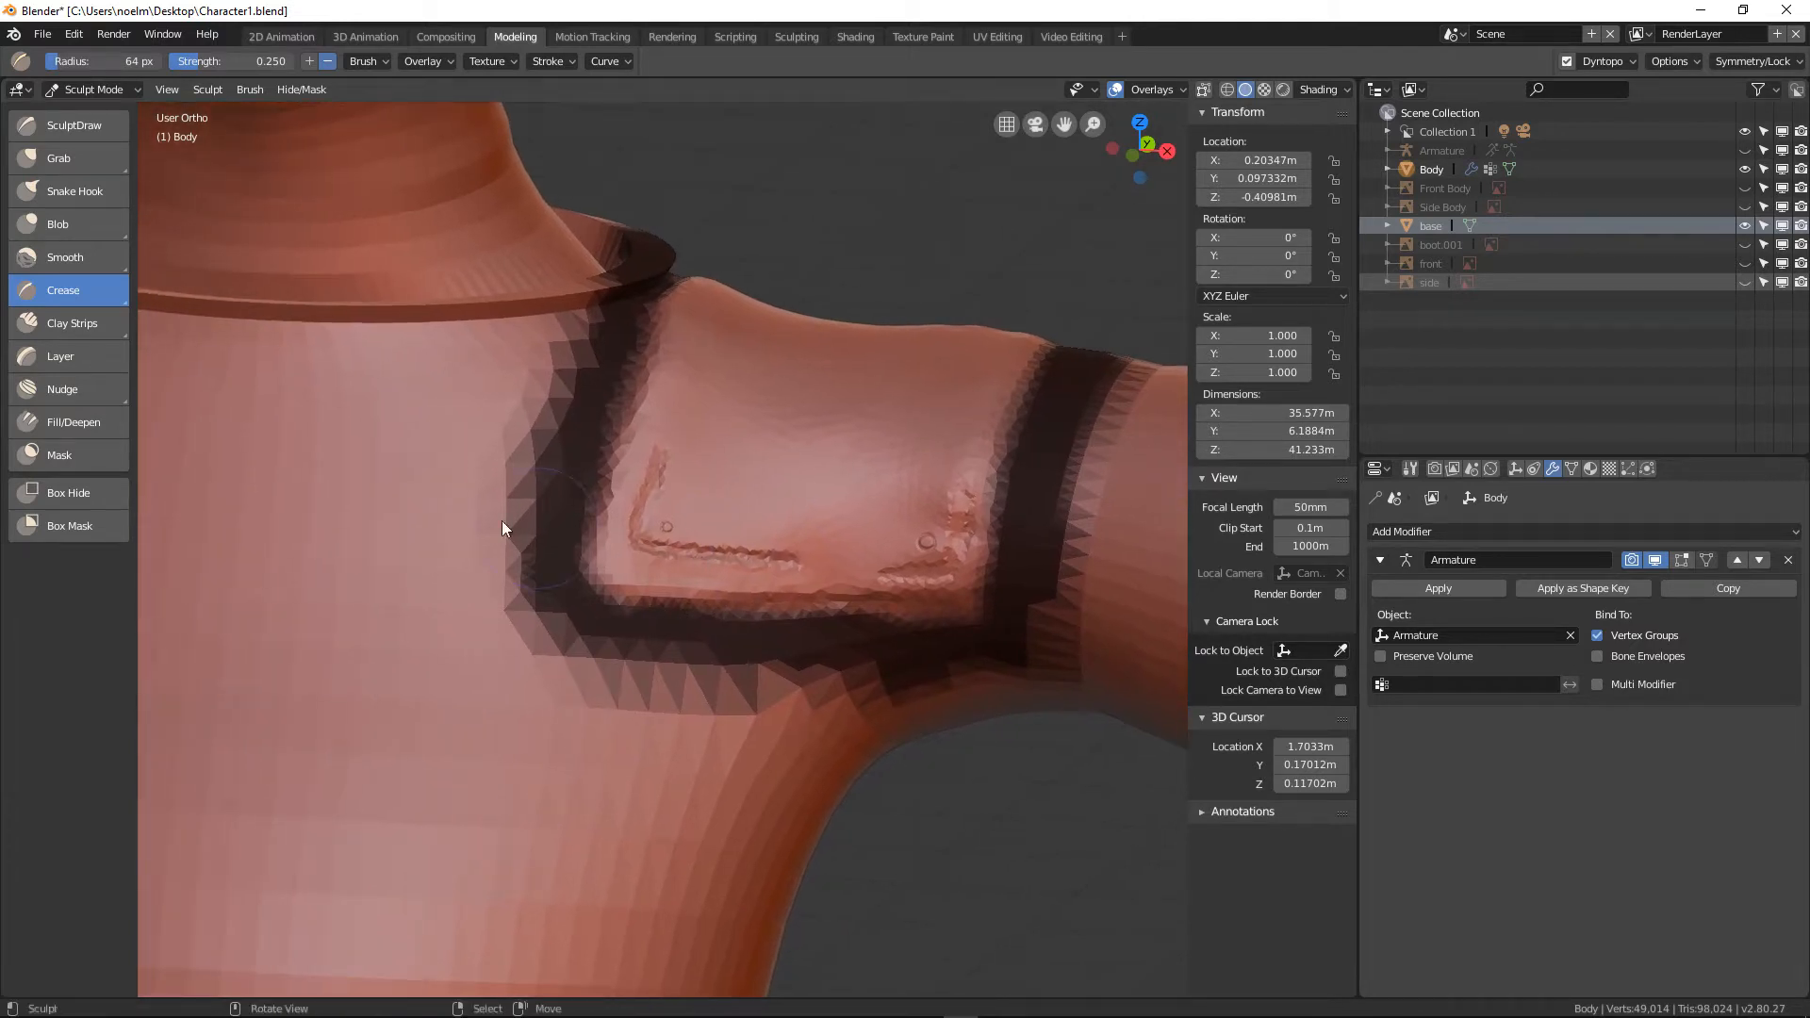
{"action": "left_click", "coordinate": [78, 453]}
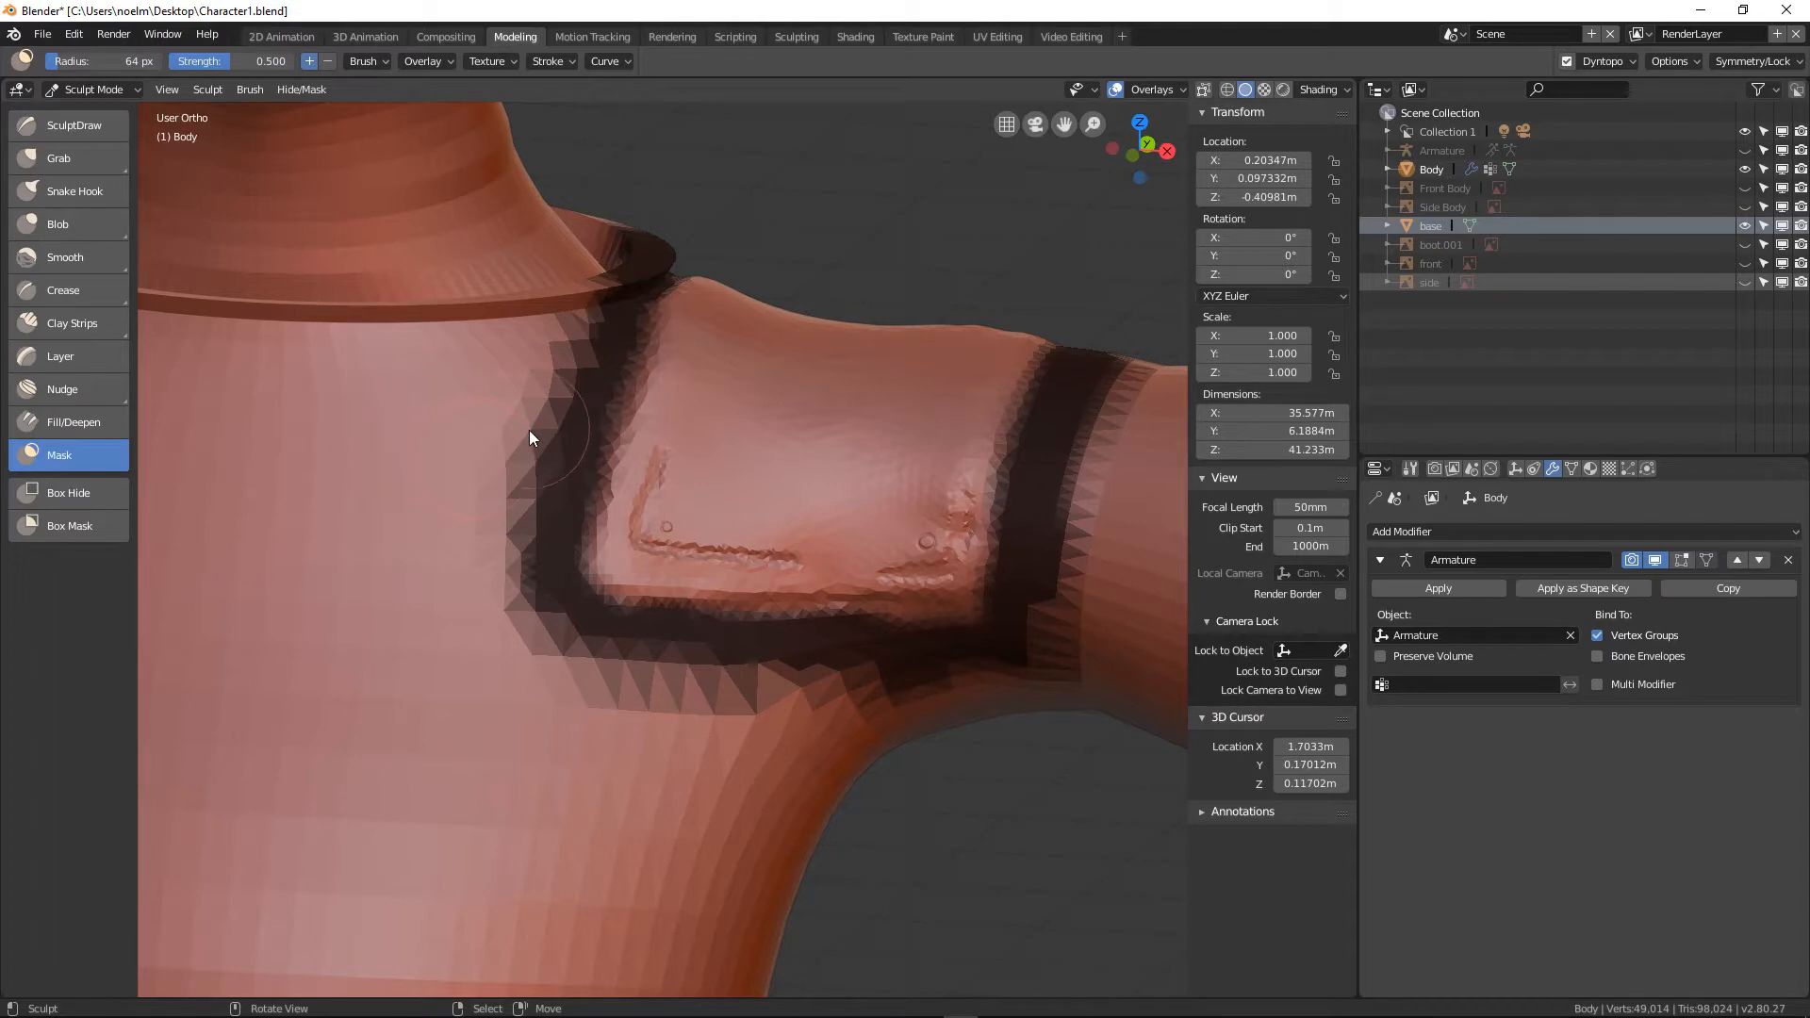
{"action": "key", "text": "f"}
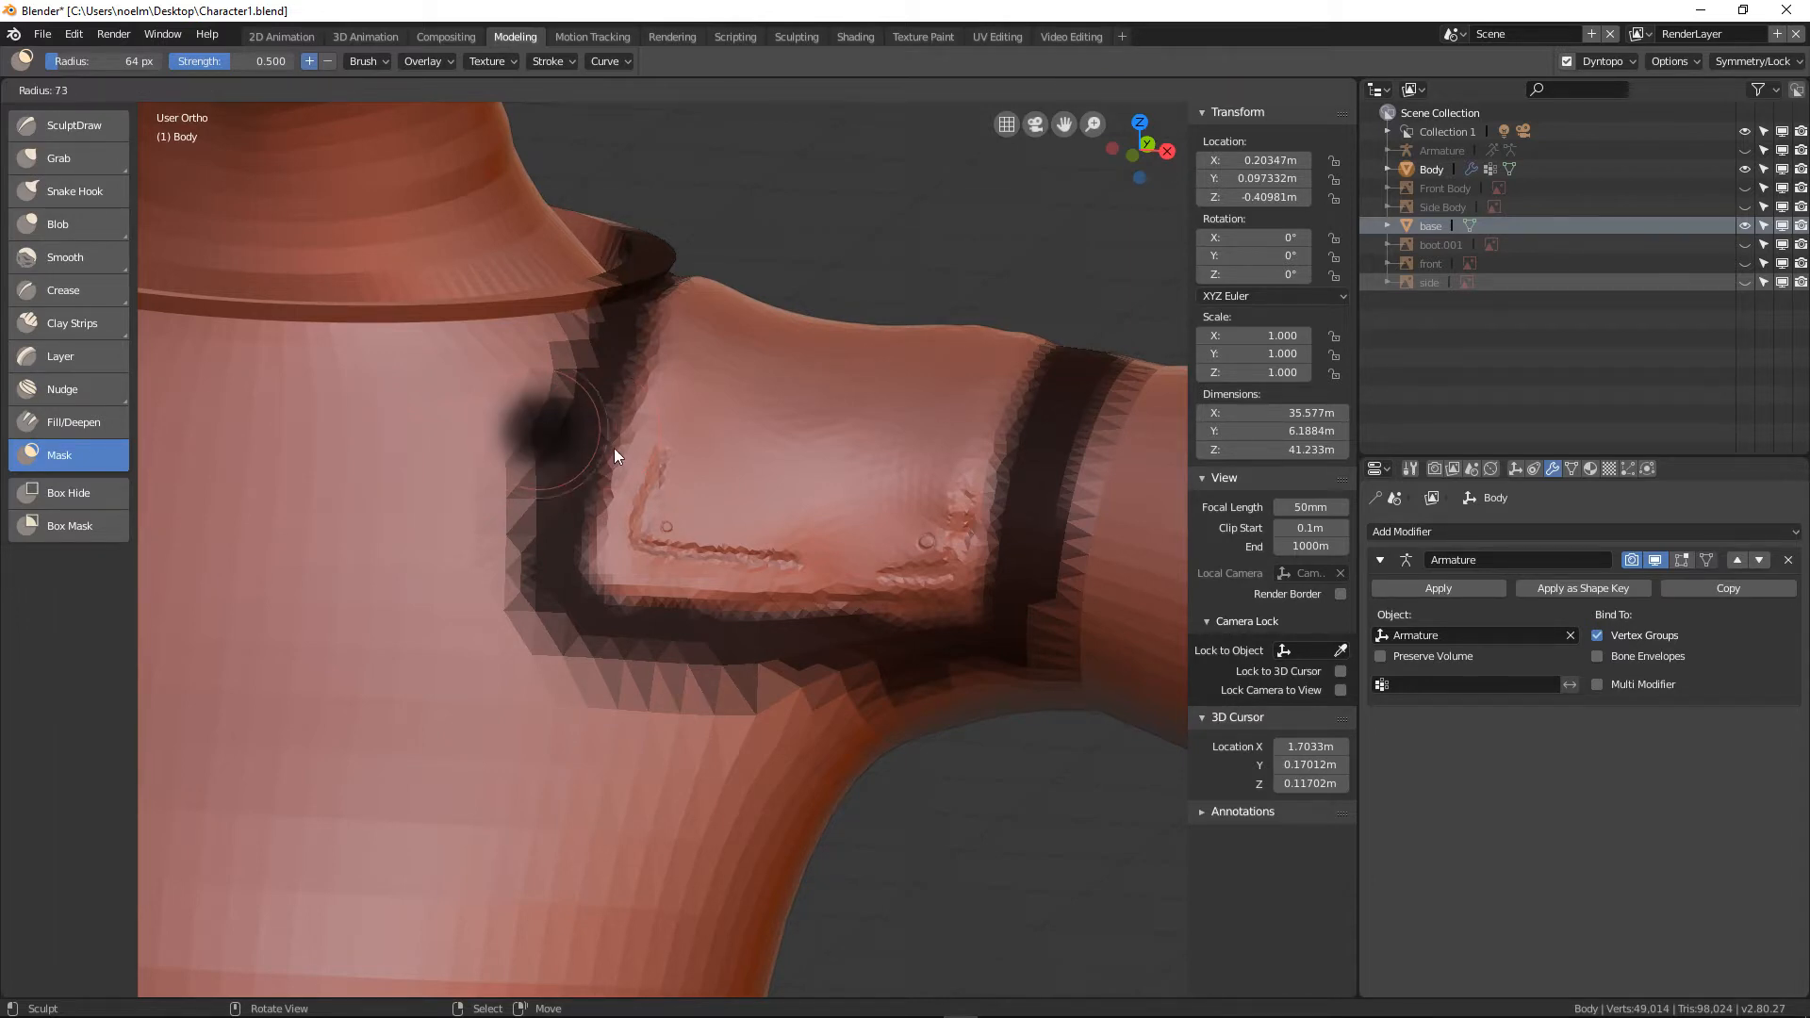
{"action": "left_click", "coordinate": [631, 466]}
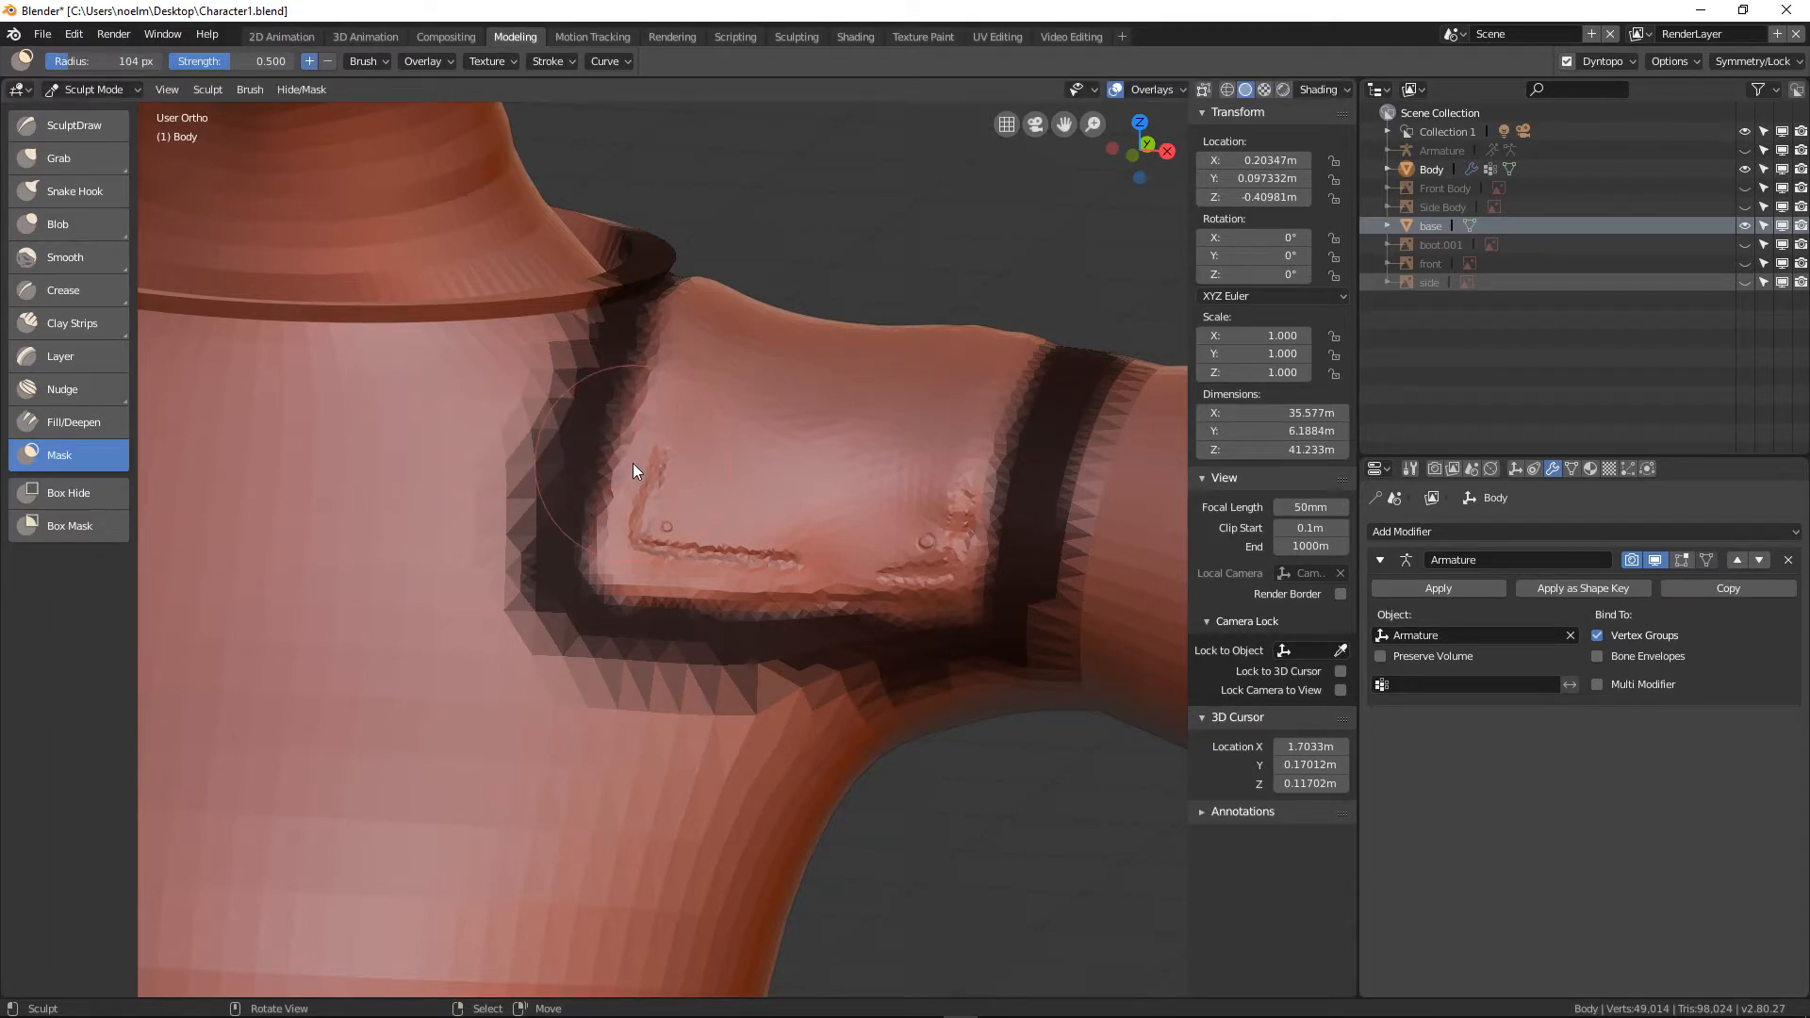
{"action": "mouse_move", "coordinate": [632, 462]}
{"action": "left_mouse_down", "text": "ctrl"}
{"action": "mouse_move", "coordinate": [606, 405]}
{"action": "mouse_move", "coordinate": [566, 509]}
{"action": "mouse_move", "coordinate": [609, 438]}
{"action": "mouse_move", "coordinate": [556, 528]}
{"action": "mouse_move", "coordinate": [638, 648]}
{"action": "mouse_move", "coordinate": [1015, 608]}
{"action": "mouse_move", "coordinate": [914, 594]}
{"action": "mouse_move", "coordinate": [937, 575]}
{"action": "left_mouse_up", "text": "ctrl"}
{"action": "left_click_drag", "start_coordinate": [553, 267], "coordinate": [599, 333], "text": "ctrl"}
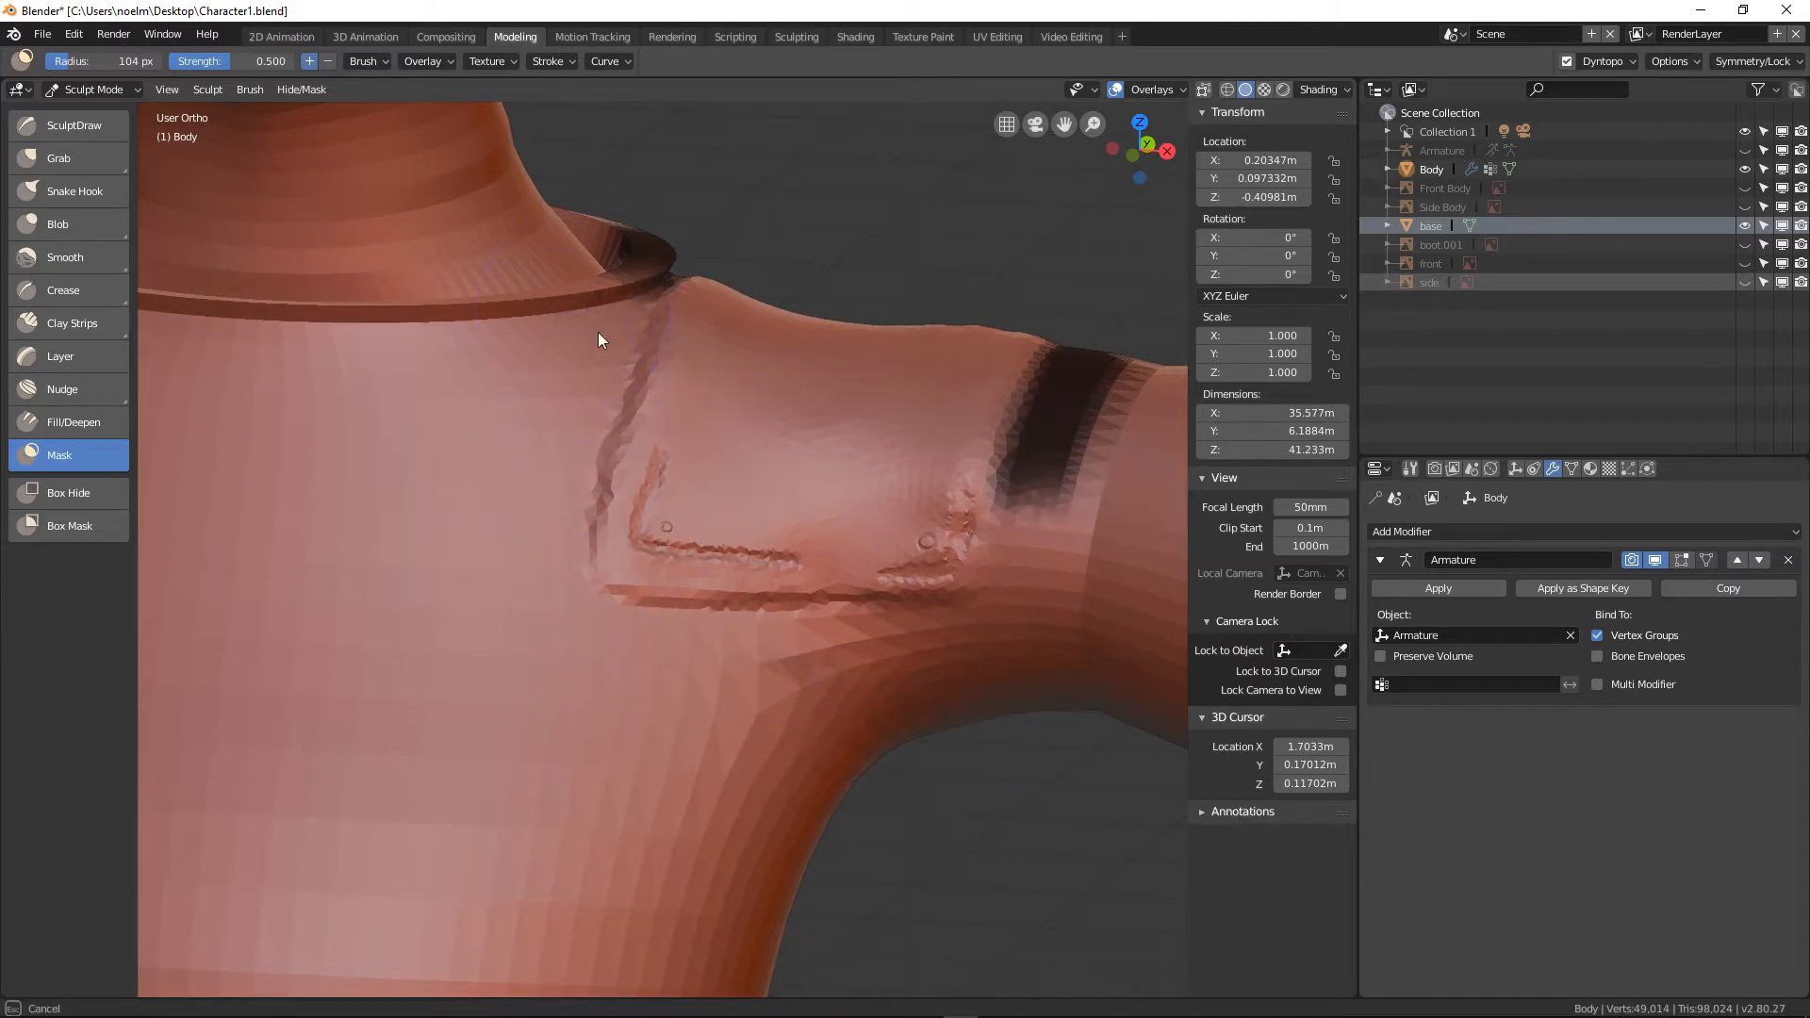
Erase the remaining mask around the back of the shoulder patch and along its sleeve edge
{"action": "mouse_move", "coordinate": [728, 352]}
{"action": "middle_mouse_down"}
{"action": "mouse_move", "coordinate": [592, 420]}
{"action": "mouse_move", "coordinate": [824, 417]}
{"action": "middle_mouse_up"}
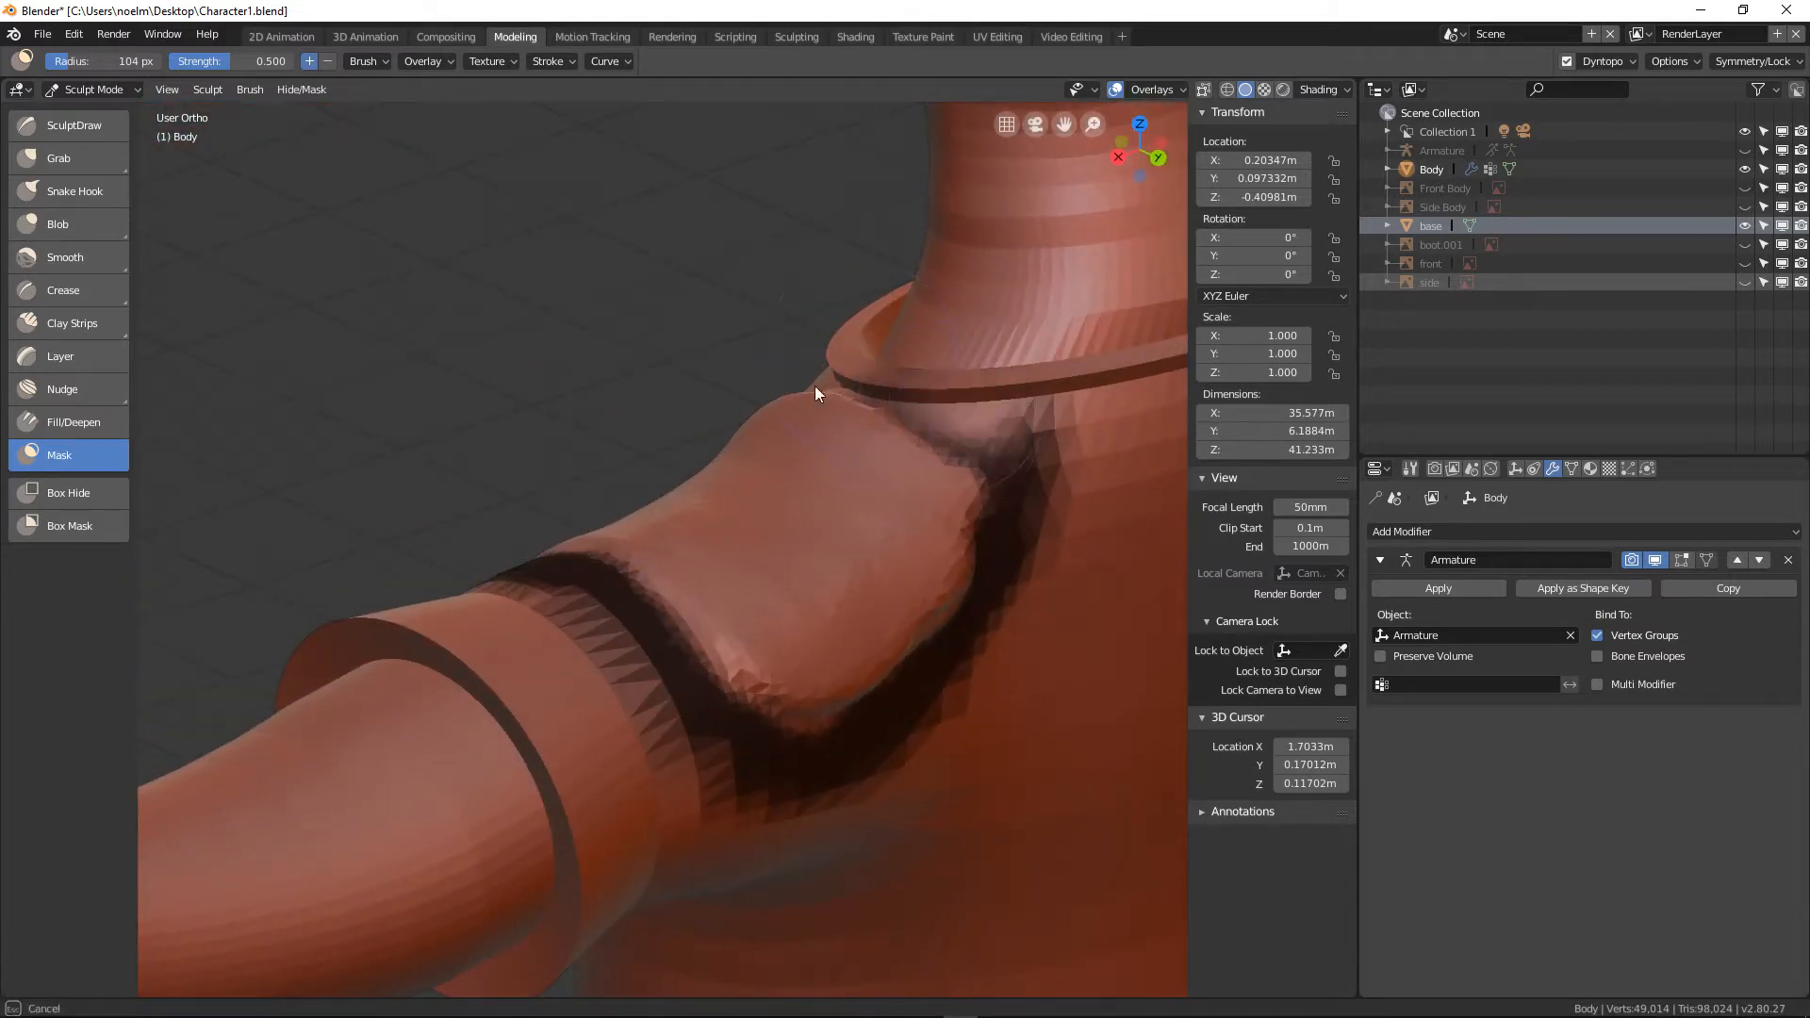
{"action": "mouse_move", "coordinate": [817, 390]}
{"action": "left_mouse_down", "text": "ctrl"}
{"action": "mouse_move", "coordinate": [1006, 424]}
{"action": "mouse_move", "coordinate": [961, 614]}
{"action": "mouse_move", "coordinate": [759, 739]}
{"action": "mouse_move", "coordinate": [869, 698]}
{"action": "mouse_move", "coordinate": [921, 732]}
{"action": "mouse_move", "coordinate": [930, 647]}
{"action": "mouse_move", "coordinate": [919, 660]}
{"action": "left_mouse_up", "text": "ctrl"}
{"action": "middle_click_drag", "start_coordinate": [732, 711], "coordinate": [806, 760]}
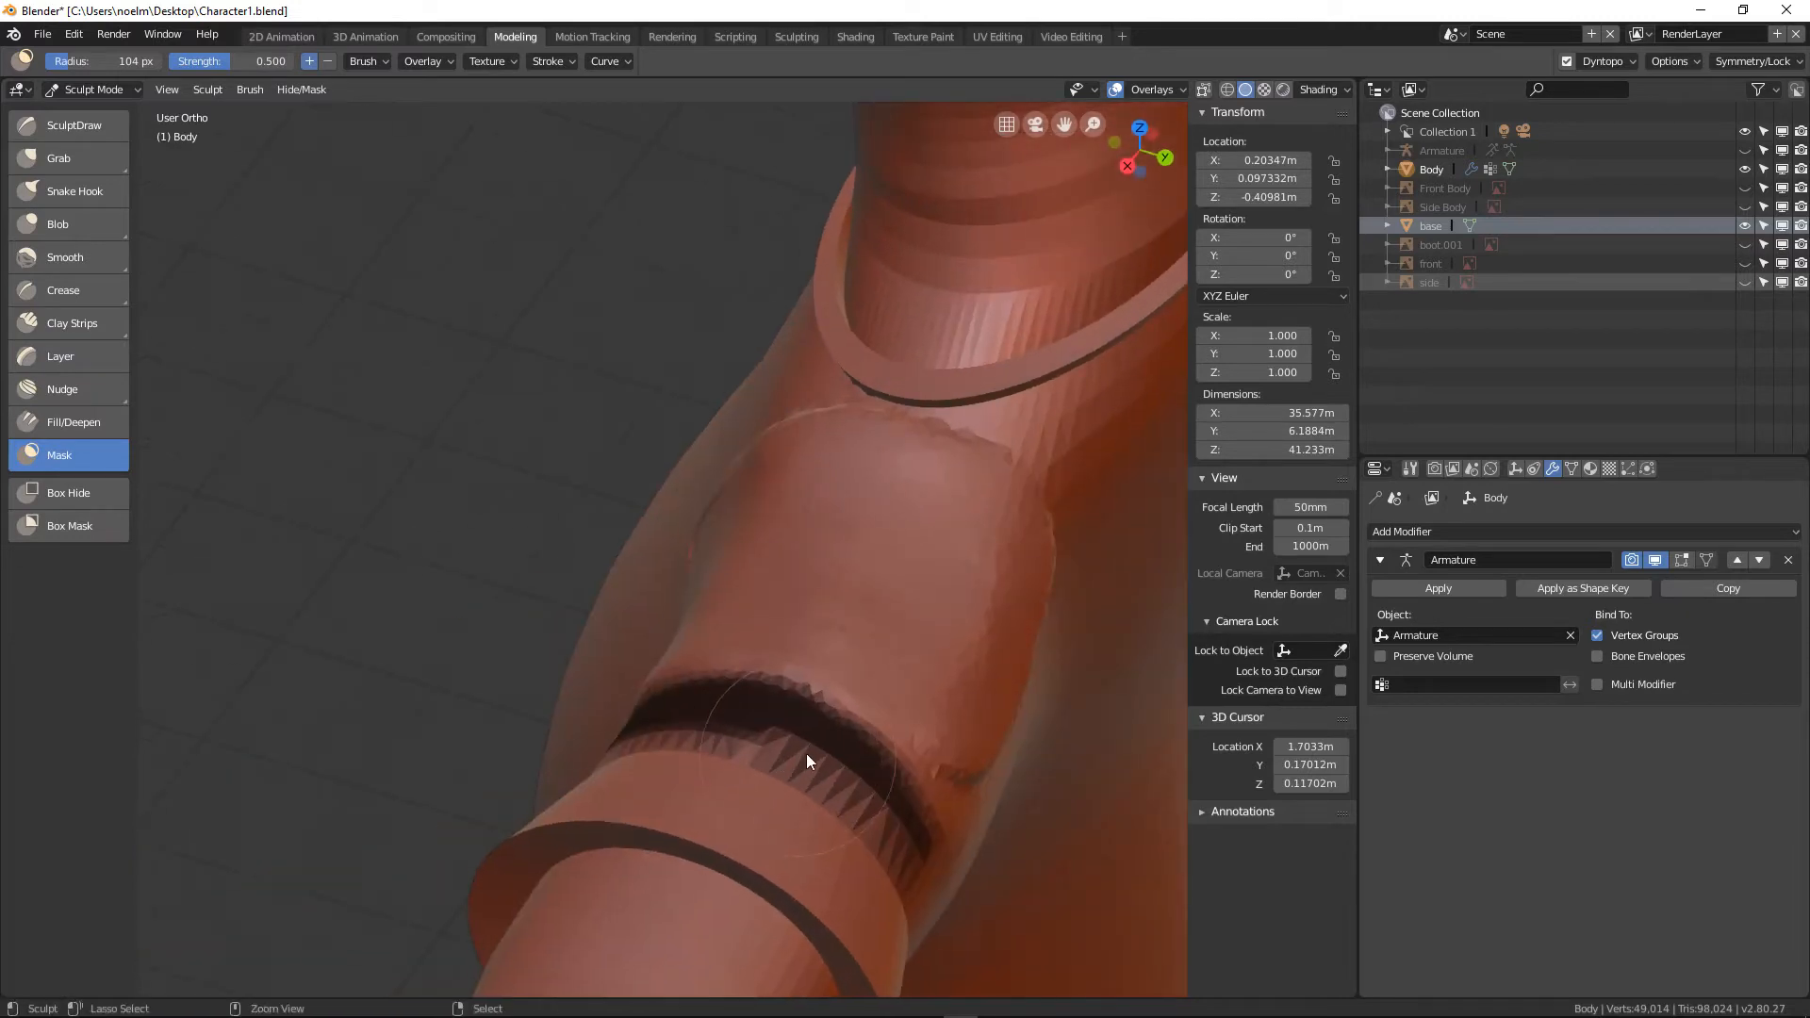
{"action": "mouse_move", "coordinate": [806, 754]}
{"action": "left_mouse_down", "text": "ctrl"}
{"action": "mouse_move", "coordinate": [873, 733]}
{"action": "mouse_move", "coordinate": [970, 837]}
{"action": "left_mouse_up", "text": "ctrl"}
{"action": "mouse_move", "coordinate": [974, 882]}
{"action": "middle_mouse_down"}
{"action": "mouse_move", "coordinate": [861, 824]}
{"action": "mouse_move", "coordinate": [909, 477]}
{"action": "middle_mouse_up"}
{"action": "left_click_drag", "start_coordinate": [1091, 477], "coordinate": [974, 677], "text": "ctrl"}
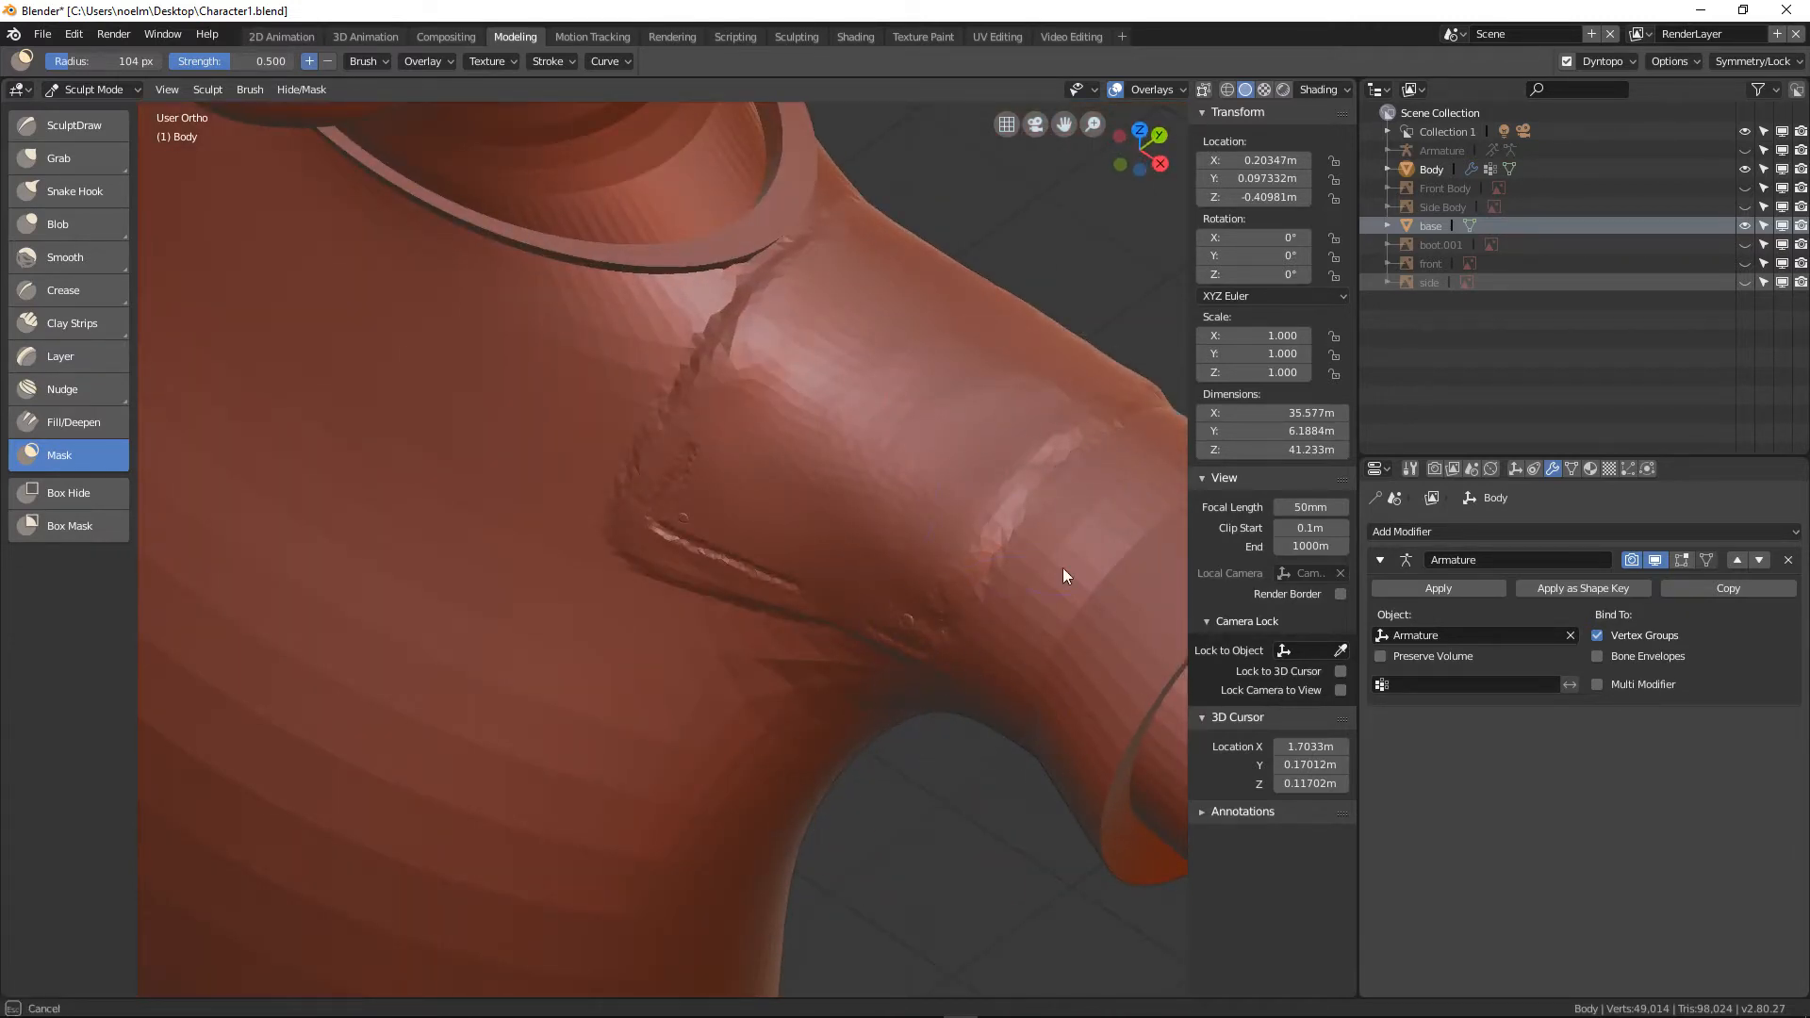
{"action": "left_click_drag", "start_coordinate": [1105, 522], "coordinate": [1060, 540], "text": "ctrl"}
Set the Mask brush radius to 60 px and paint a mask band across the front of the waistline
{"action": "scroll", "coordinate": [845, 569], "scroll_direction": "down", "scroll_amount": 6}
{"action": "mouse_move", "coordinate": [724, 547]}
{"action": "middle_mouse_down"}
{"action": "mouse_move", "coordinate": [801, 475]}
{"action": "mouse_move", "coordinate": [816, 296]}
{"action": "middle_mouse_up"}
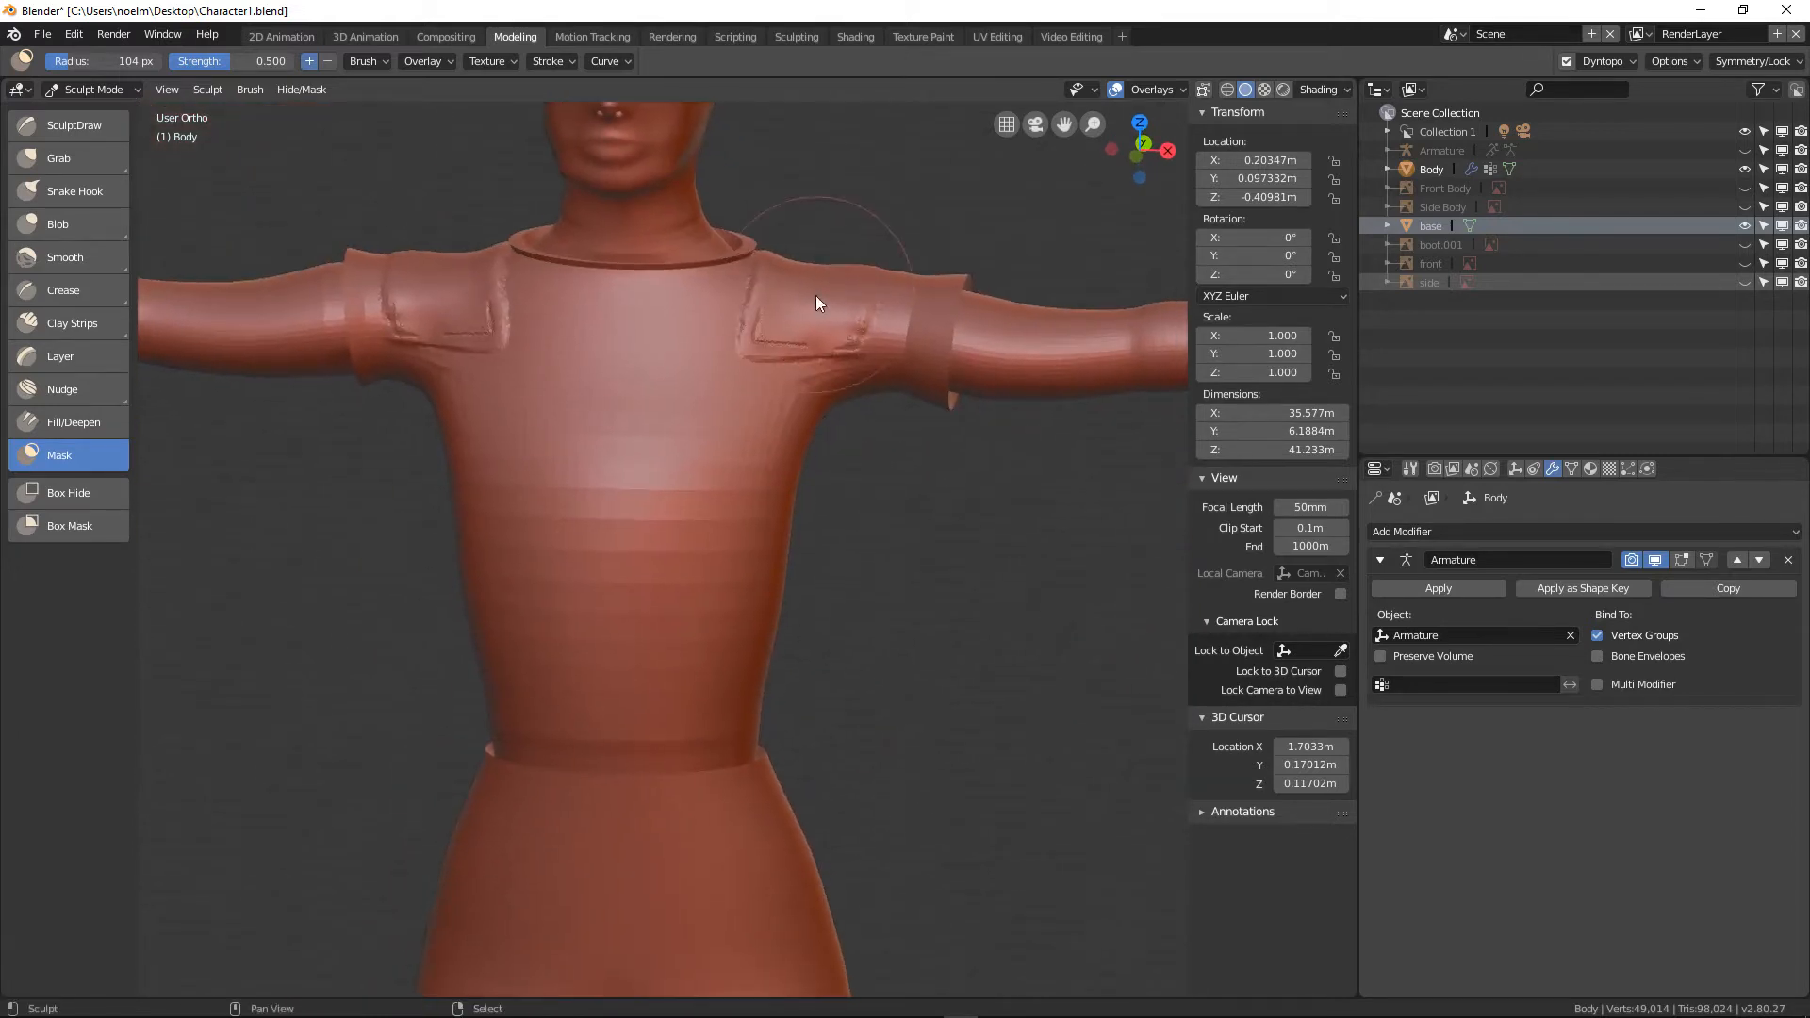
{"action": "middle_click_drag", "start_coordinate": [592, 569], "coordinate": [594, 379], "text": "shift"}
{"action": "scroll", "coordinate": [605, 488], "scroll_direction": "up", "scroll_amount": 4}
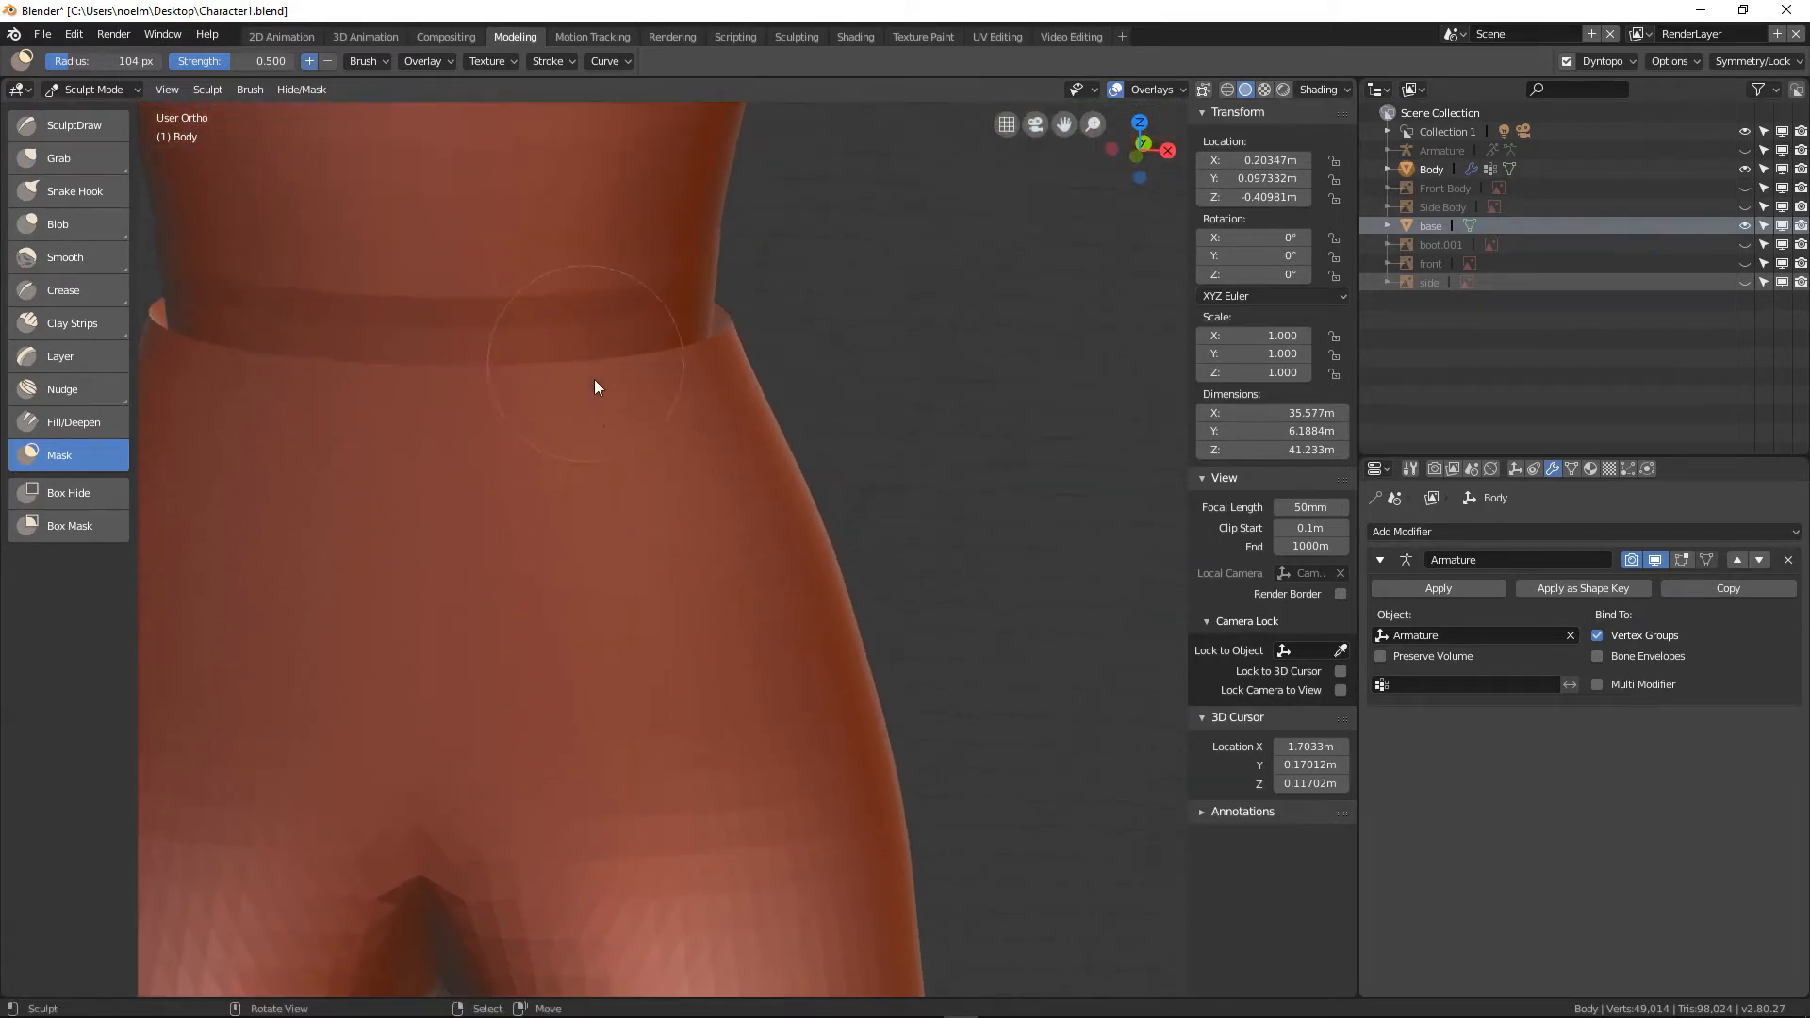
{"action": "mouse_move", "coordinate": [518, 487]}
{"action": "middle_mouse_down"}
{"action": "mouse_move", "coordinate": [519, 468]}
{"action": "mouse_move", "coordinate": [500, 494]}
{"action": "middle_mouse_up"}
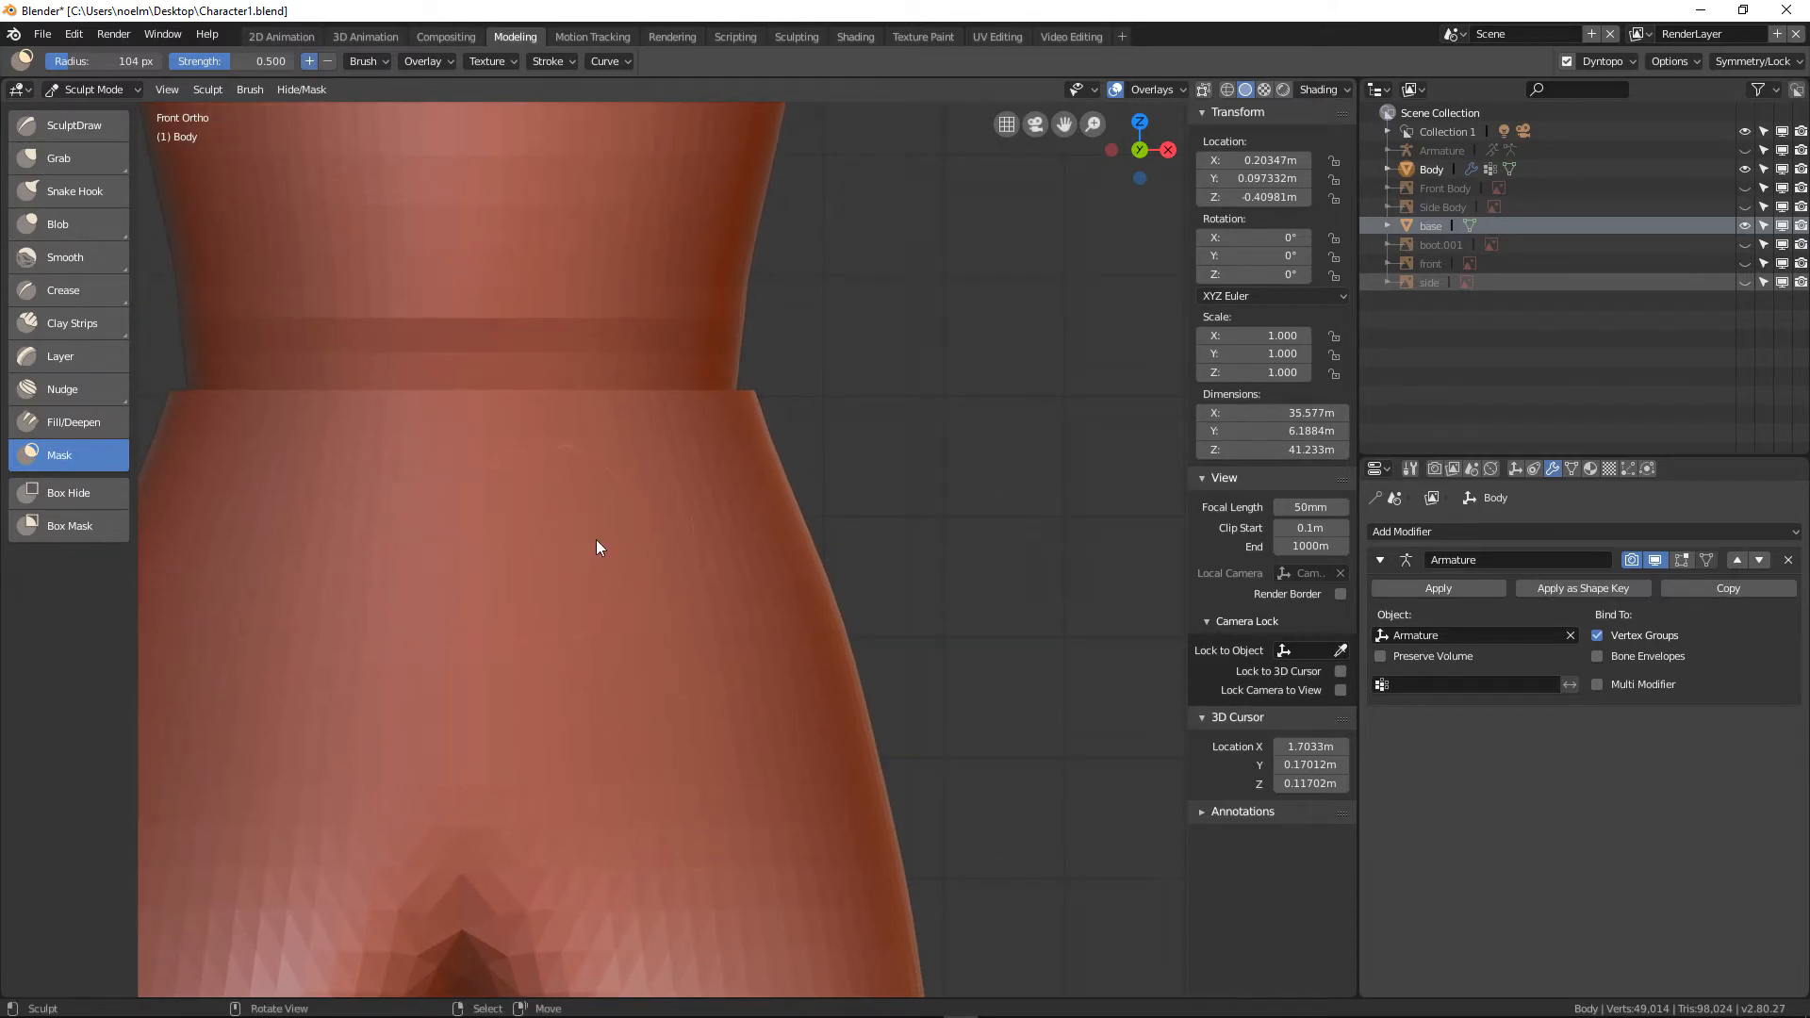
{"action": "key", "text": "f"}
{"action": "left_click", "coordinate": [554, 529]}
{"action": "mouse_move", "coordinate": [360, 401]}
{"action": "left_mouse_down"}
{"action": "mouse_move", "coordinate": [804, 407]}
{"action": "mouse_move", "coordinate": [638, 394]}
{"action": "left_mouse_up"}
Extend the waistline mask band across the body's side in the Right view
{"action": "mouse_move", "coordinate": [637, 394]}
{"action": "middle_mouse_down"}
{"action": "mouse_move", "coordinate": [749, 427]}
{"action": "mouse_move", "coordinate": [597, 438]}
{"action": "mouse_move", "coordinate": [611, 444]}
{"action": "middle_mouse_up"}
{"action": "key", "text": "KP_3"}
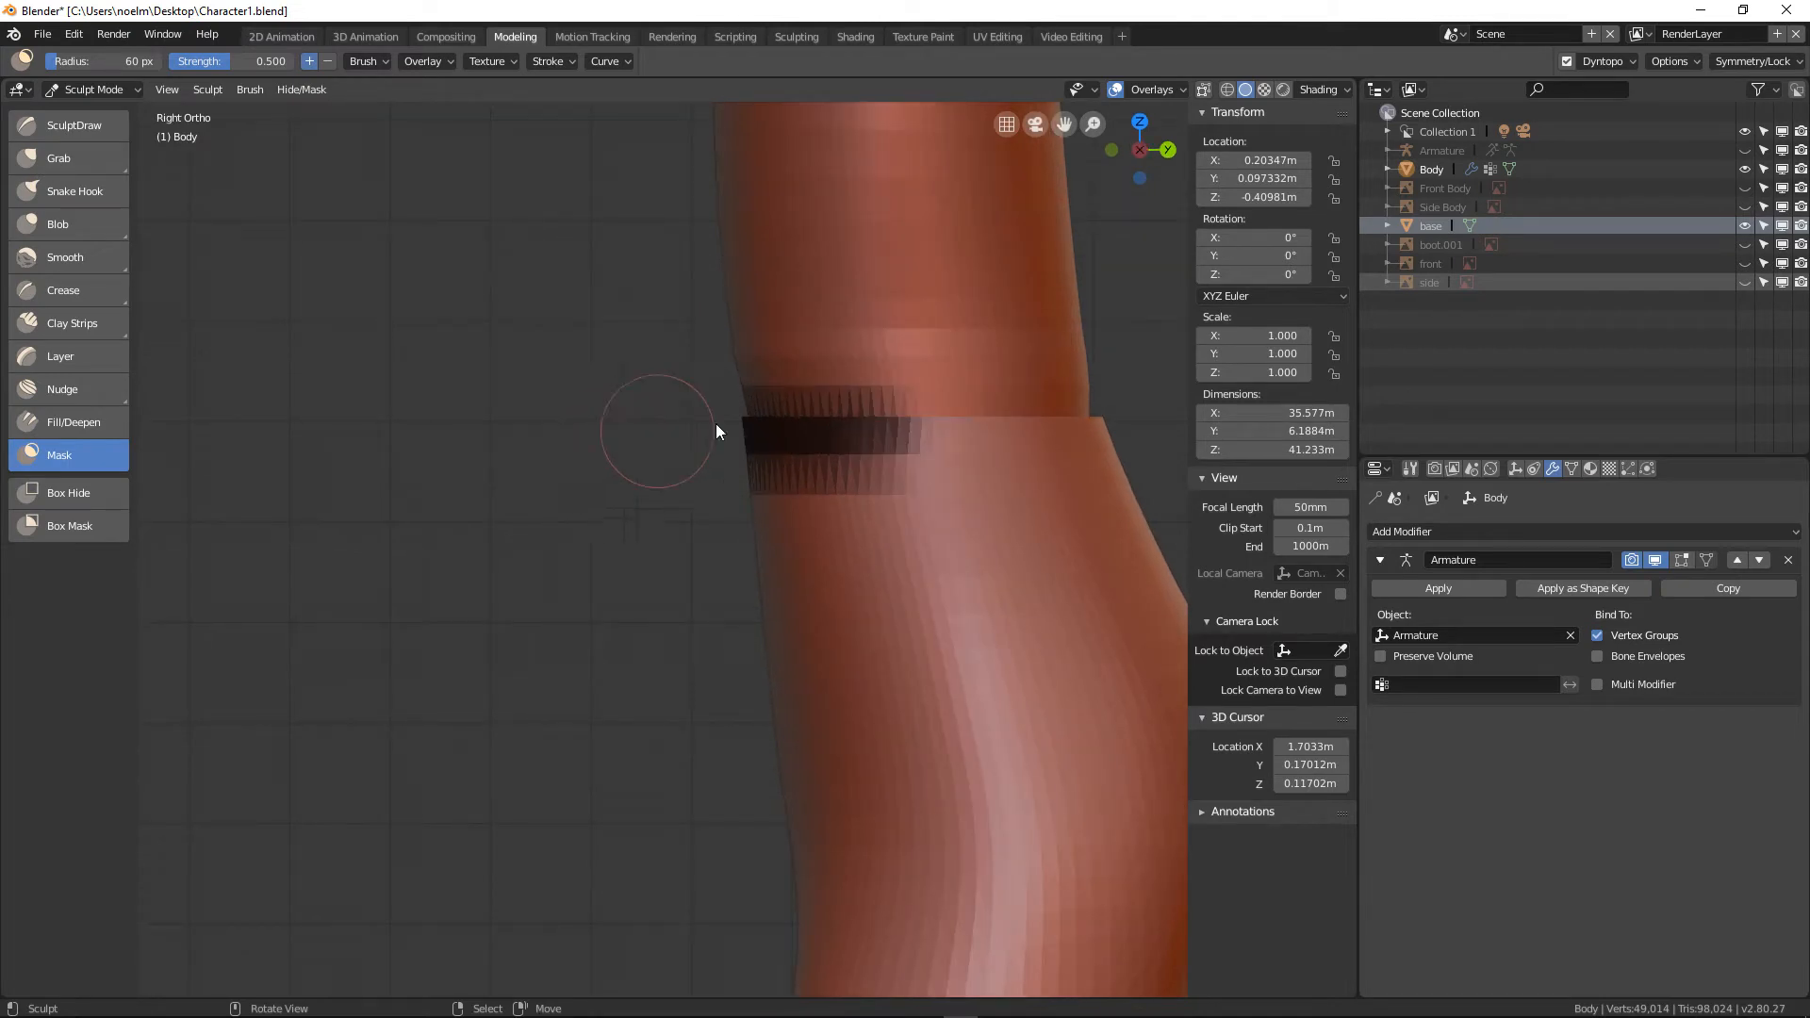
{"action": "mouse_move", "coordinate": [905, 416]}
{"action": "left_mouse_down"}
{"action": "mouse_move", "coordinate": [1044, 420]}
{"action": "mouse_move", "coordinate": [964, 411]}
{"action": "left_mouse_up"}
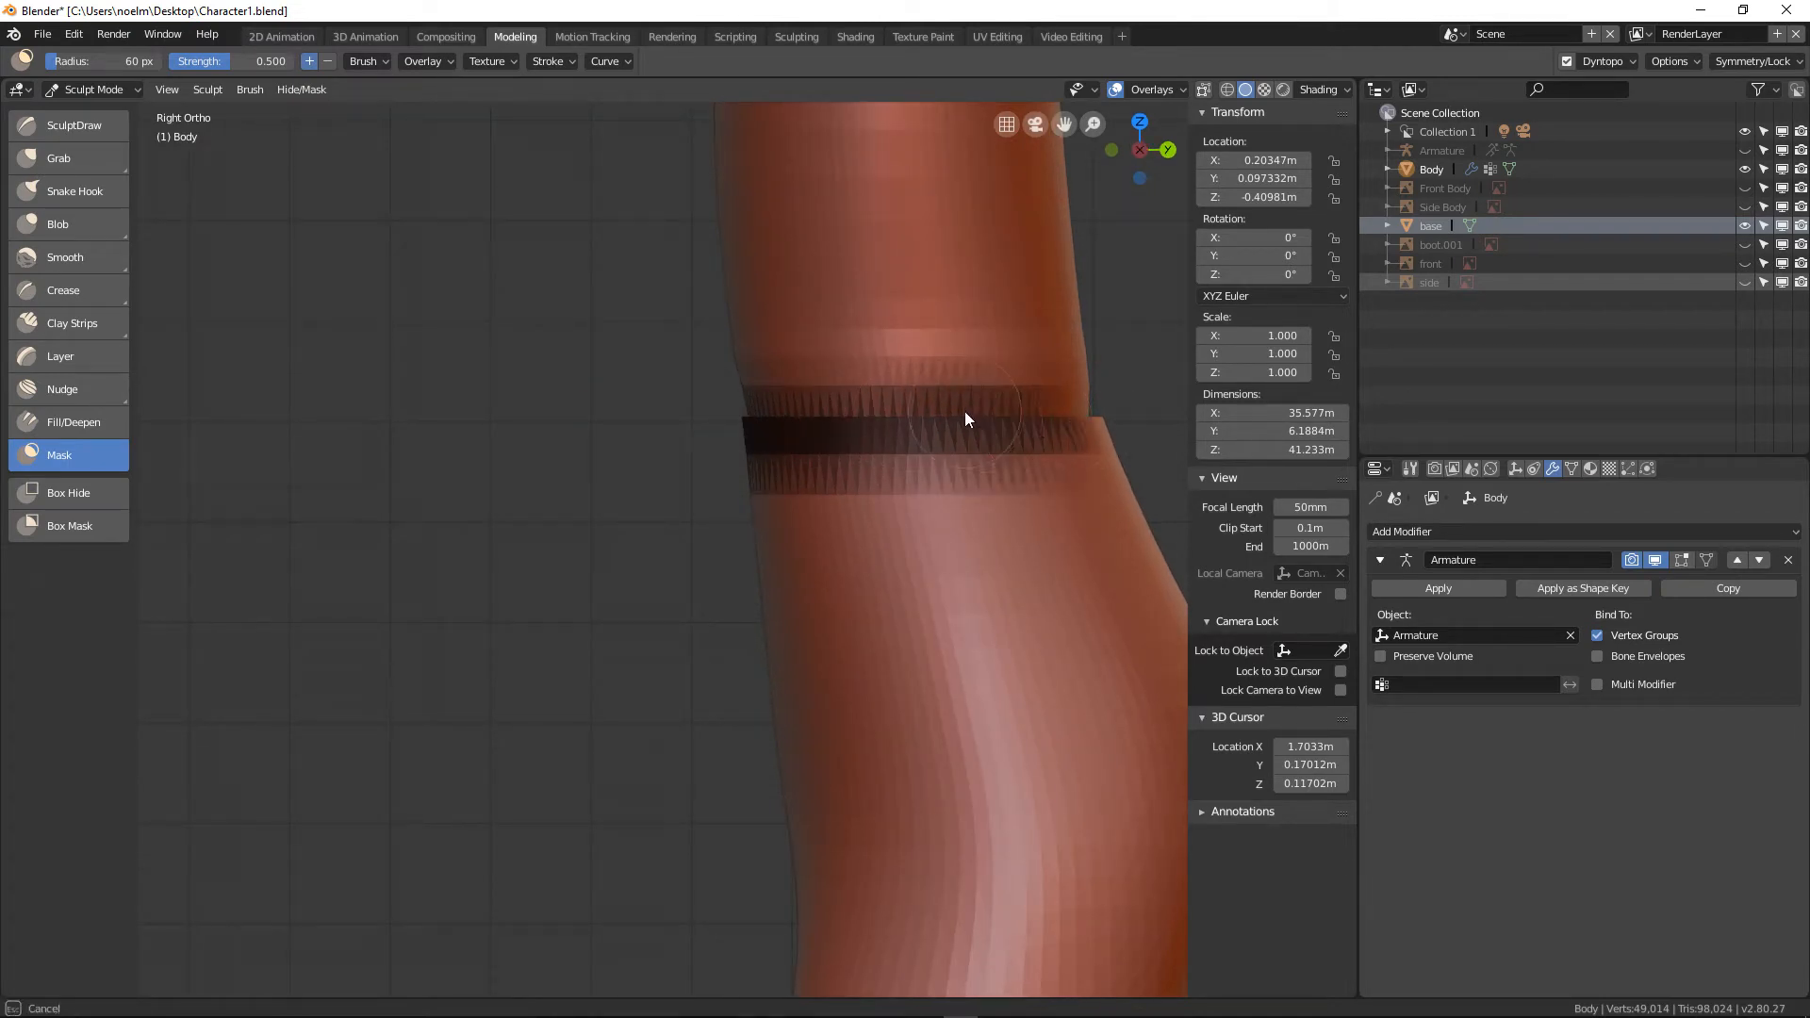
{"action": "mouse_move", "coordinate": [1087, 431]}
{"action": "left_mouse_down"}
{"action": "mouse_move", "coordinate": [1022, 432]}
{"action": "mouse_move", "coordinate": [1115, 425]}
{"action": "mouse_move", "coordinate": [1056, 450]}
{"action": "left_mouse_up"}
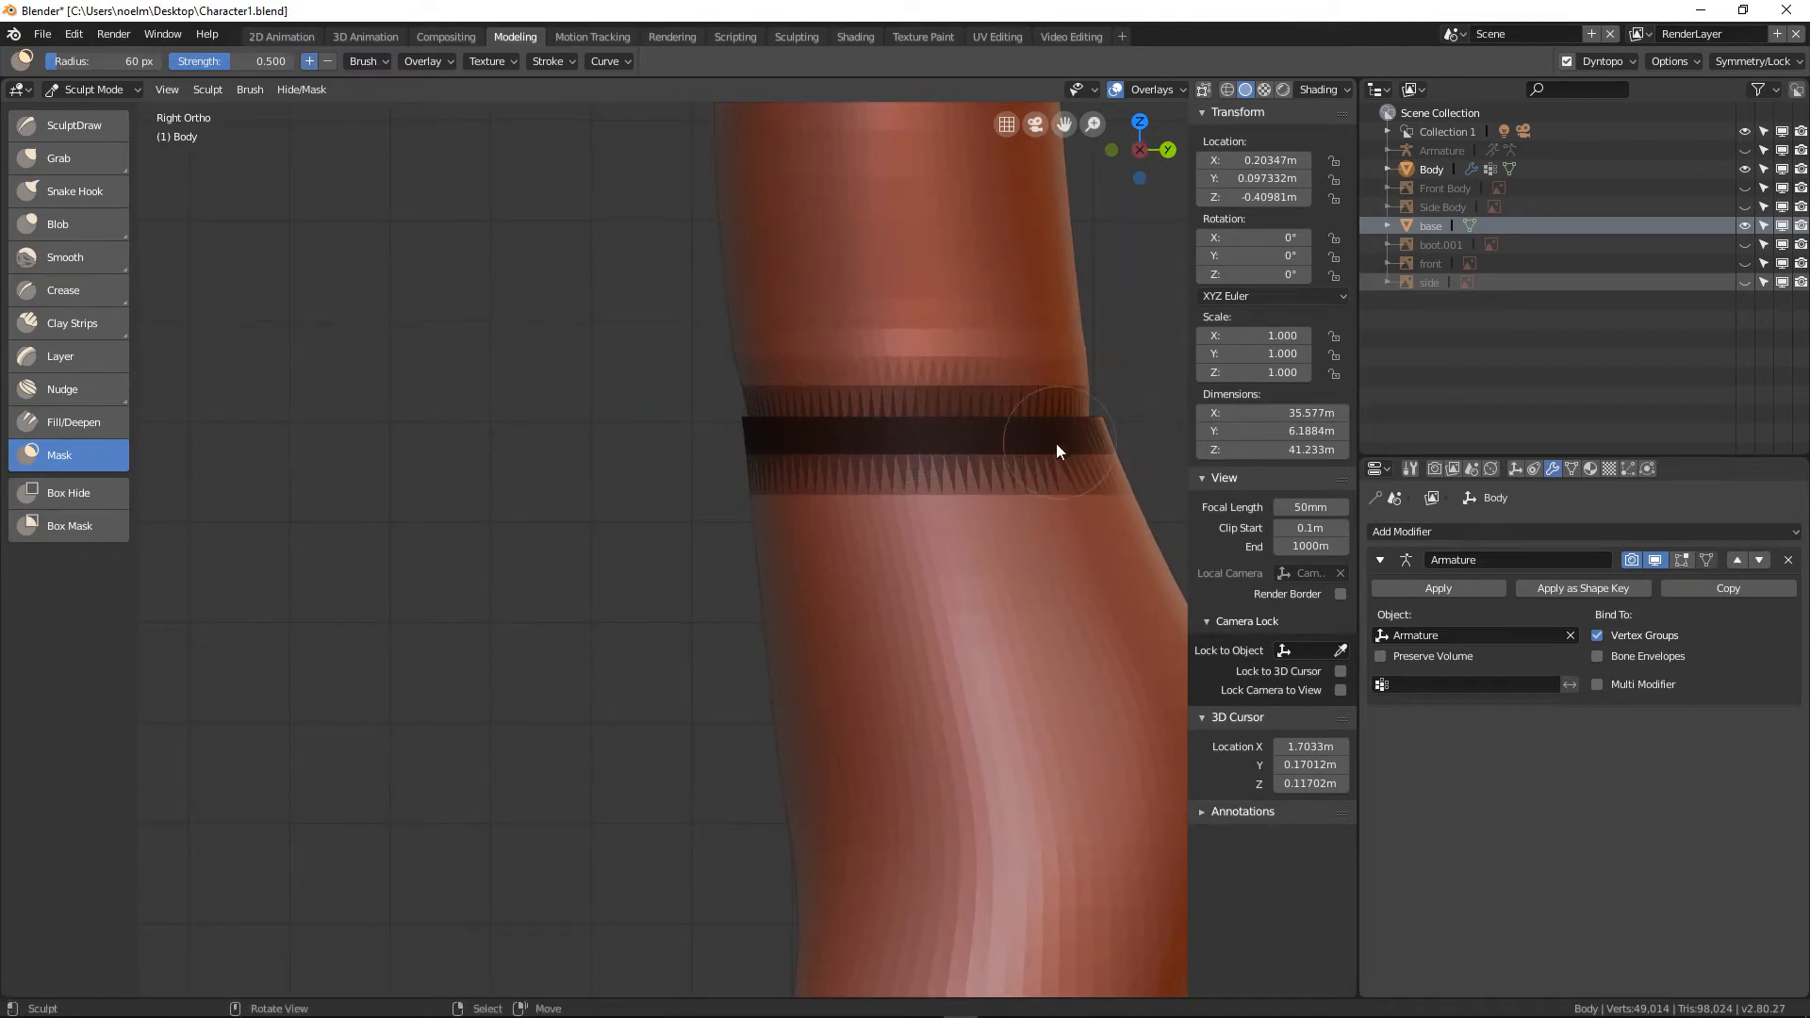
Complete the waistline mask ring across the back and left side, and thicken it across the front
{"action": "key", "text": "ctrl+KP_1"}
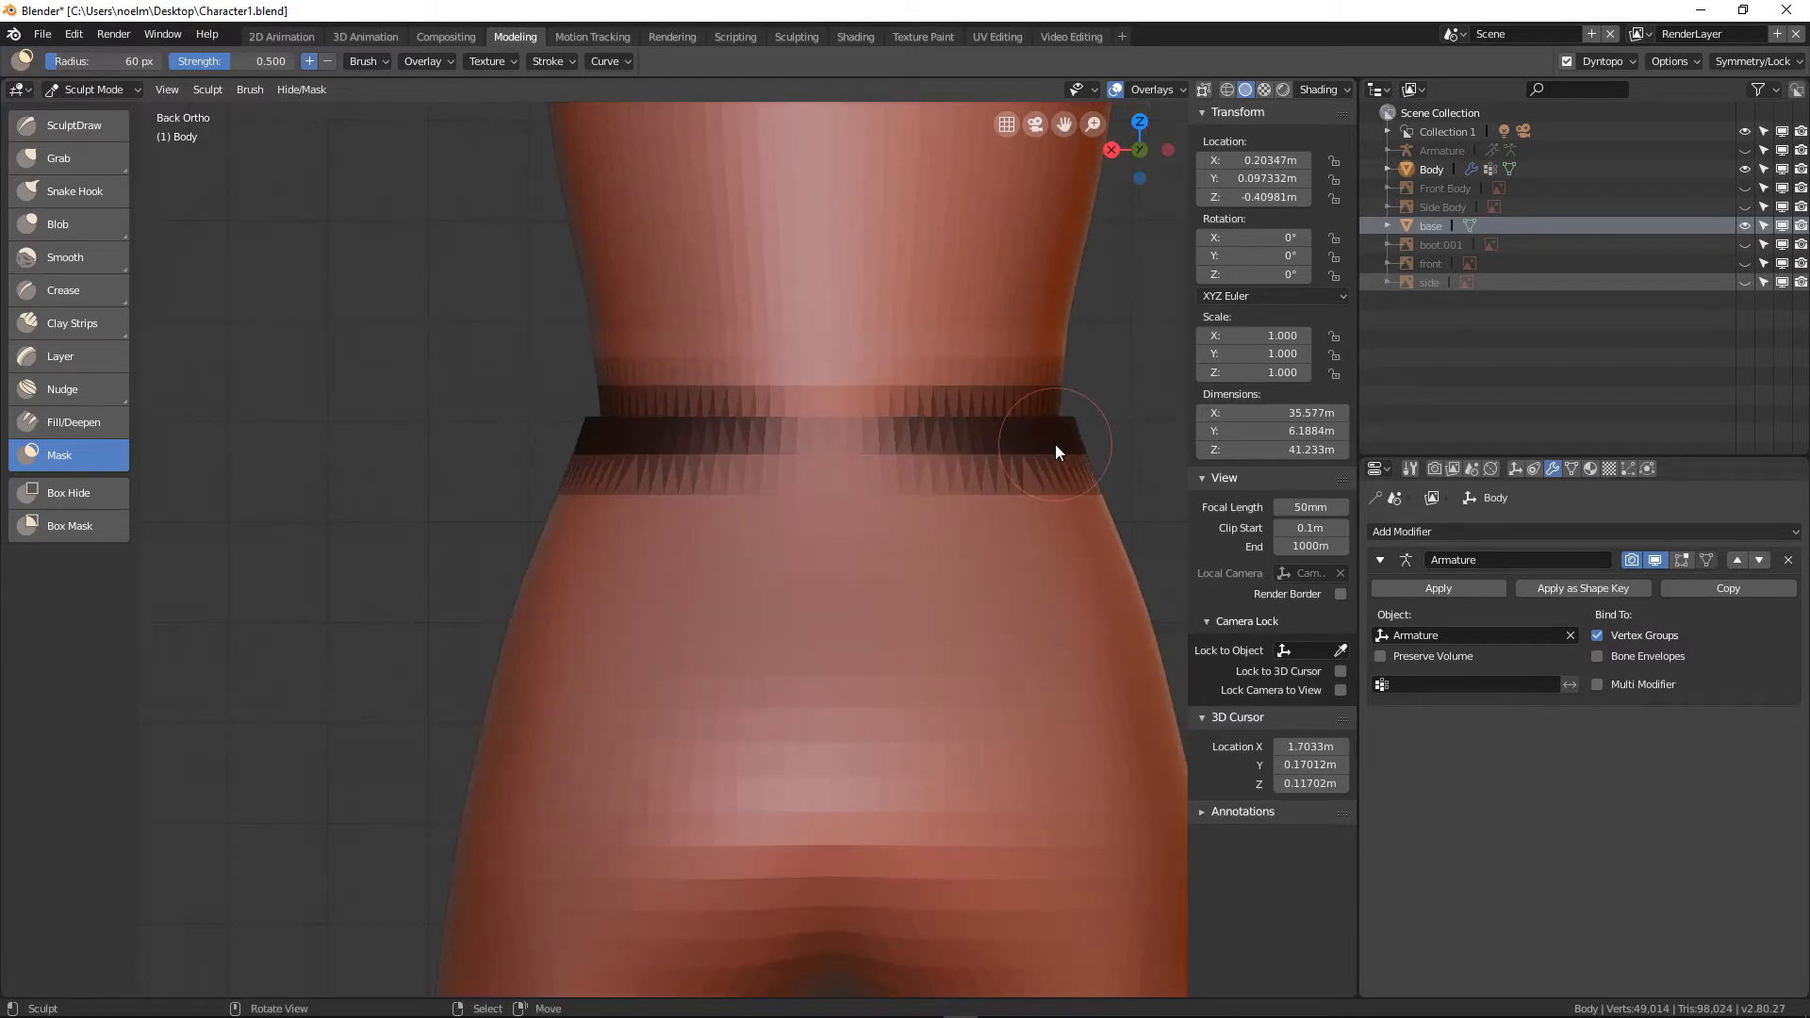
{"action": "mouse_move", "coordinate": [849, 468]}
{"action": "left_mouse_down"}
{"action": "mouse_move", "coordinate": [731, 432]}
{"action": "mouse_move", "coordinate": [977, 457]}
{"action": "mouse_move", "coordinate": [744, 421]}
{"action": "mouse_move", "coordinate": [861, 434]}
{"action": "mouse_move", "coordinate": [666, 437]}
{"action": "mouse_move", "coordinate": [719, 412]}
{"action": "mouse_move", "coordinate": [562, 396]}
{"action": "mouse_move", "coordinate": [1079, 415]}
{"action": "mouse_move", "coordinate": [1056, 408]}
{"action": "left_mouse_up"}
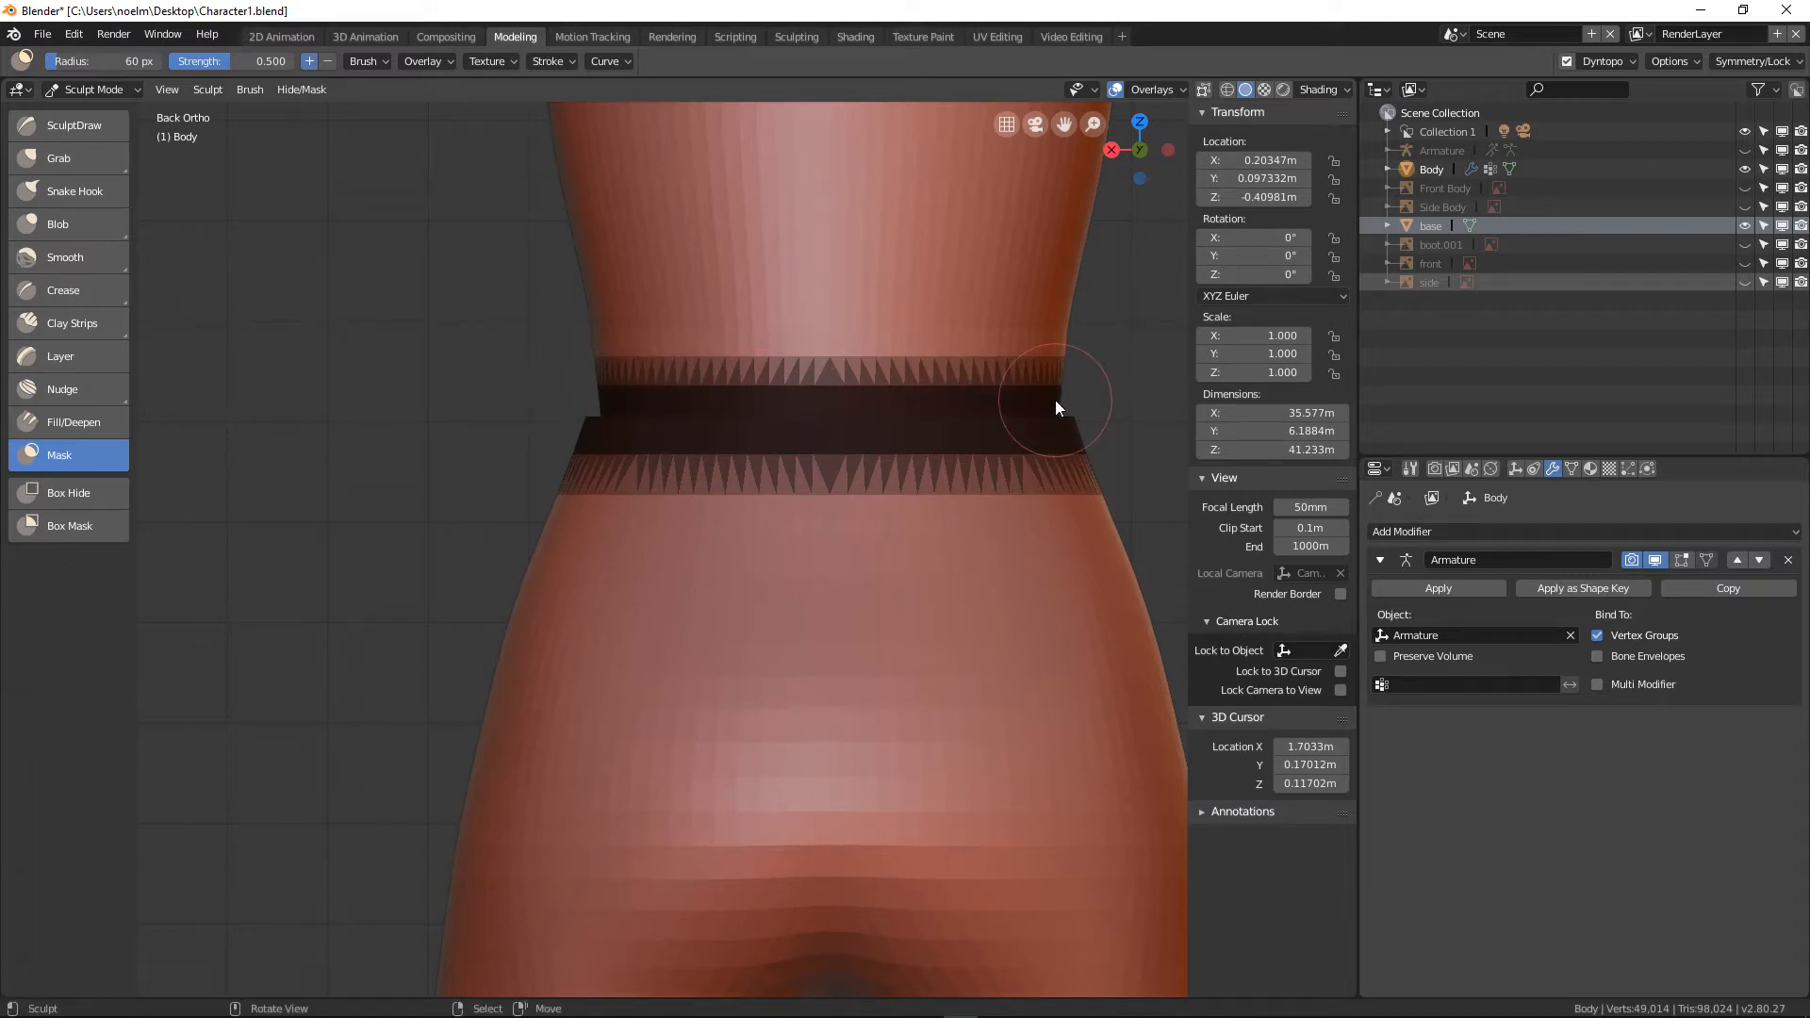
{"action": "key", "text": "ctrl+KP_3"}
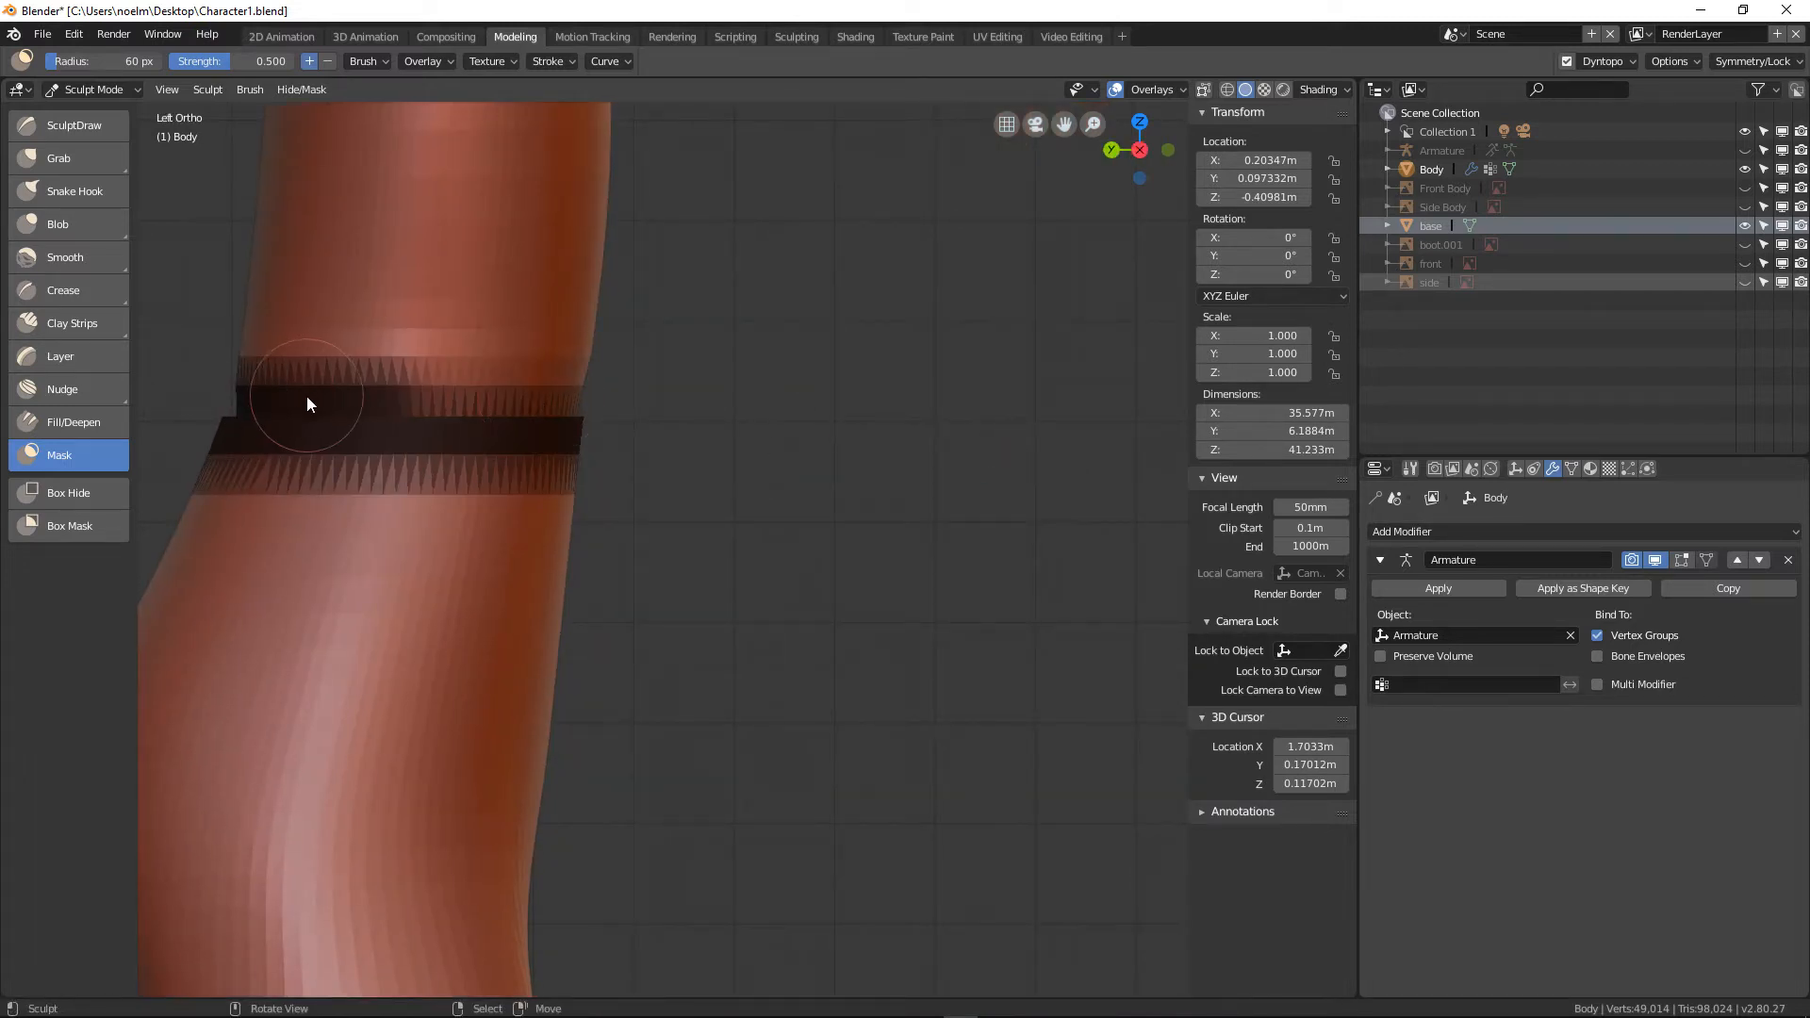
{"action": "mouse_move", "coordinate": [308, 405]}
{"action": "left_mouse_down"}
{"action": "mouse_move", "coordinate": [586, 409]}
{"action": "mouse_move", "coordinate": [453, 426]}
{"action": "mouse_move", "coordinate": [592, 437]}
{"action": "left_mouse_up"}
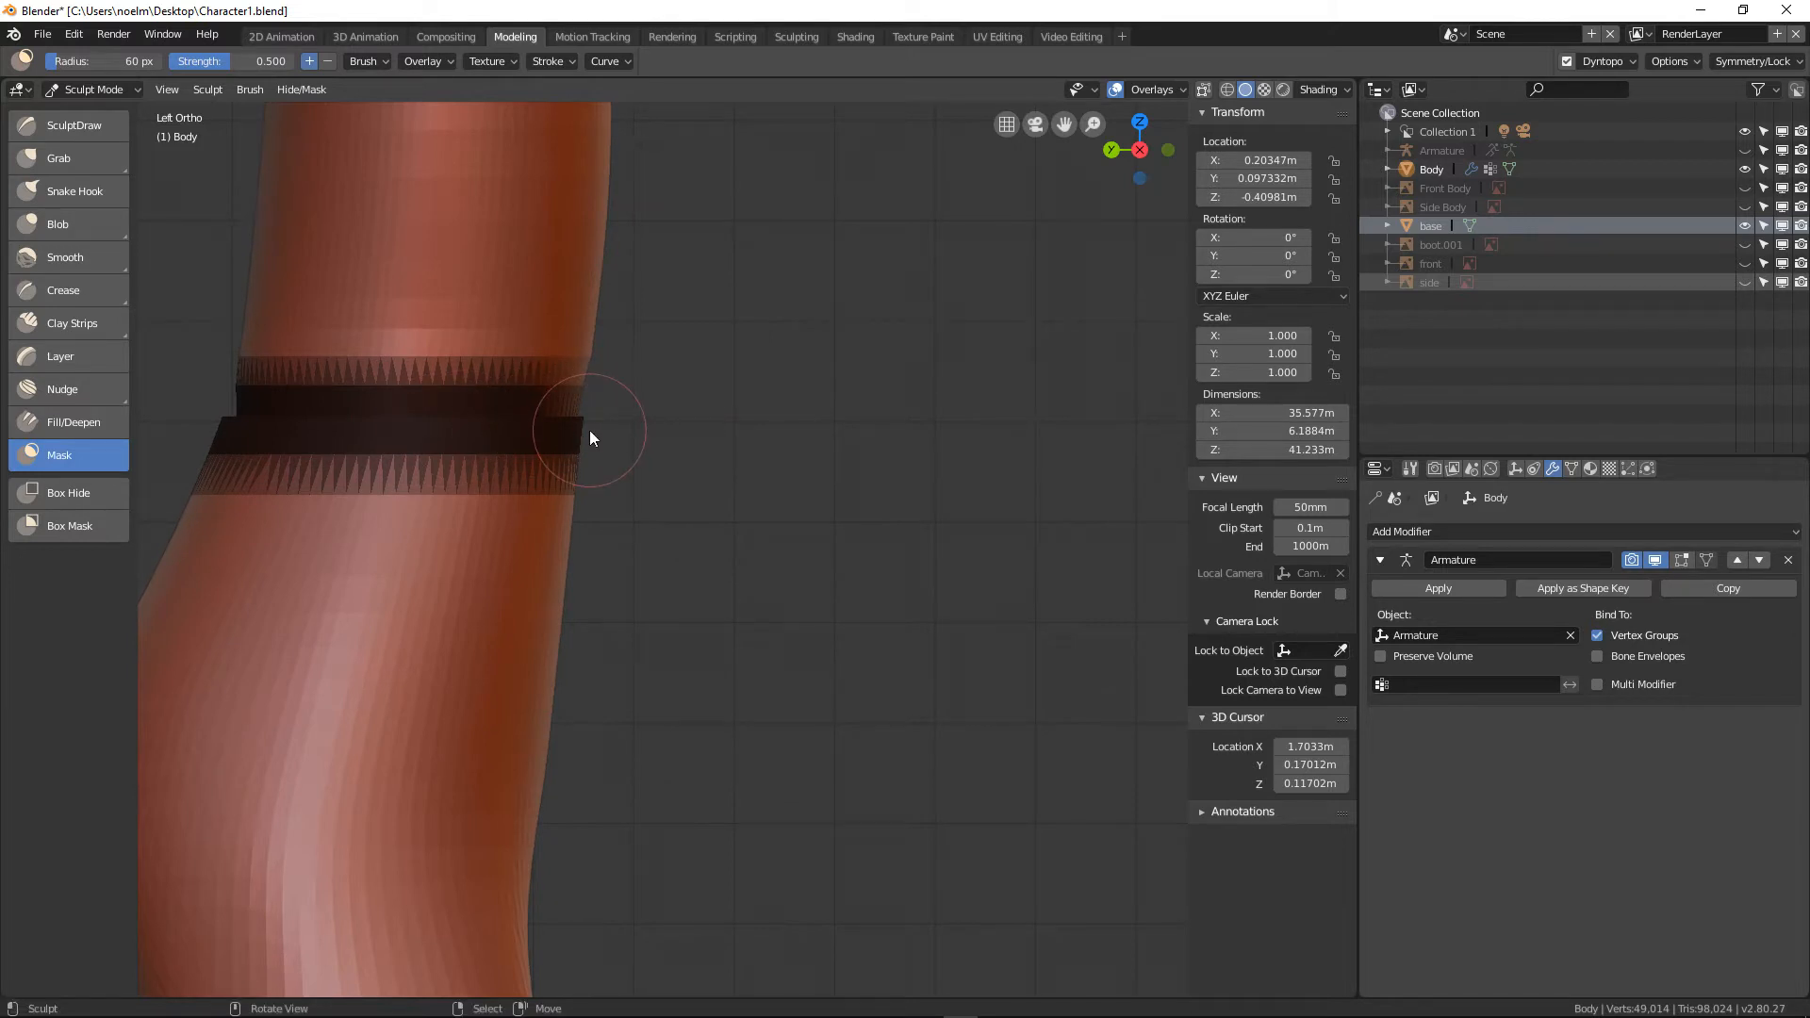
{"action": "key", "text": "KP_1"}
{"action": "mouse_move", "coordinate": [353, 411]}
{"action": "left_mouse_down"}
{"action": "mouse_move", "coordinate": [516, 411]}
{"action": "mouse_move", "coordinate": [343, 398]}
{"action": "mouse_move", "coordinate": [641, 394]}
{"action": "left_mouse_up"}
{"action": "scroll", "coordinate": [641, 394], "scroll_direction": "down", "scroll_amount": 2}
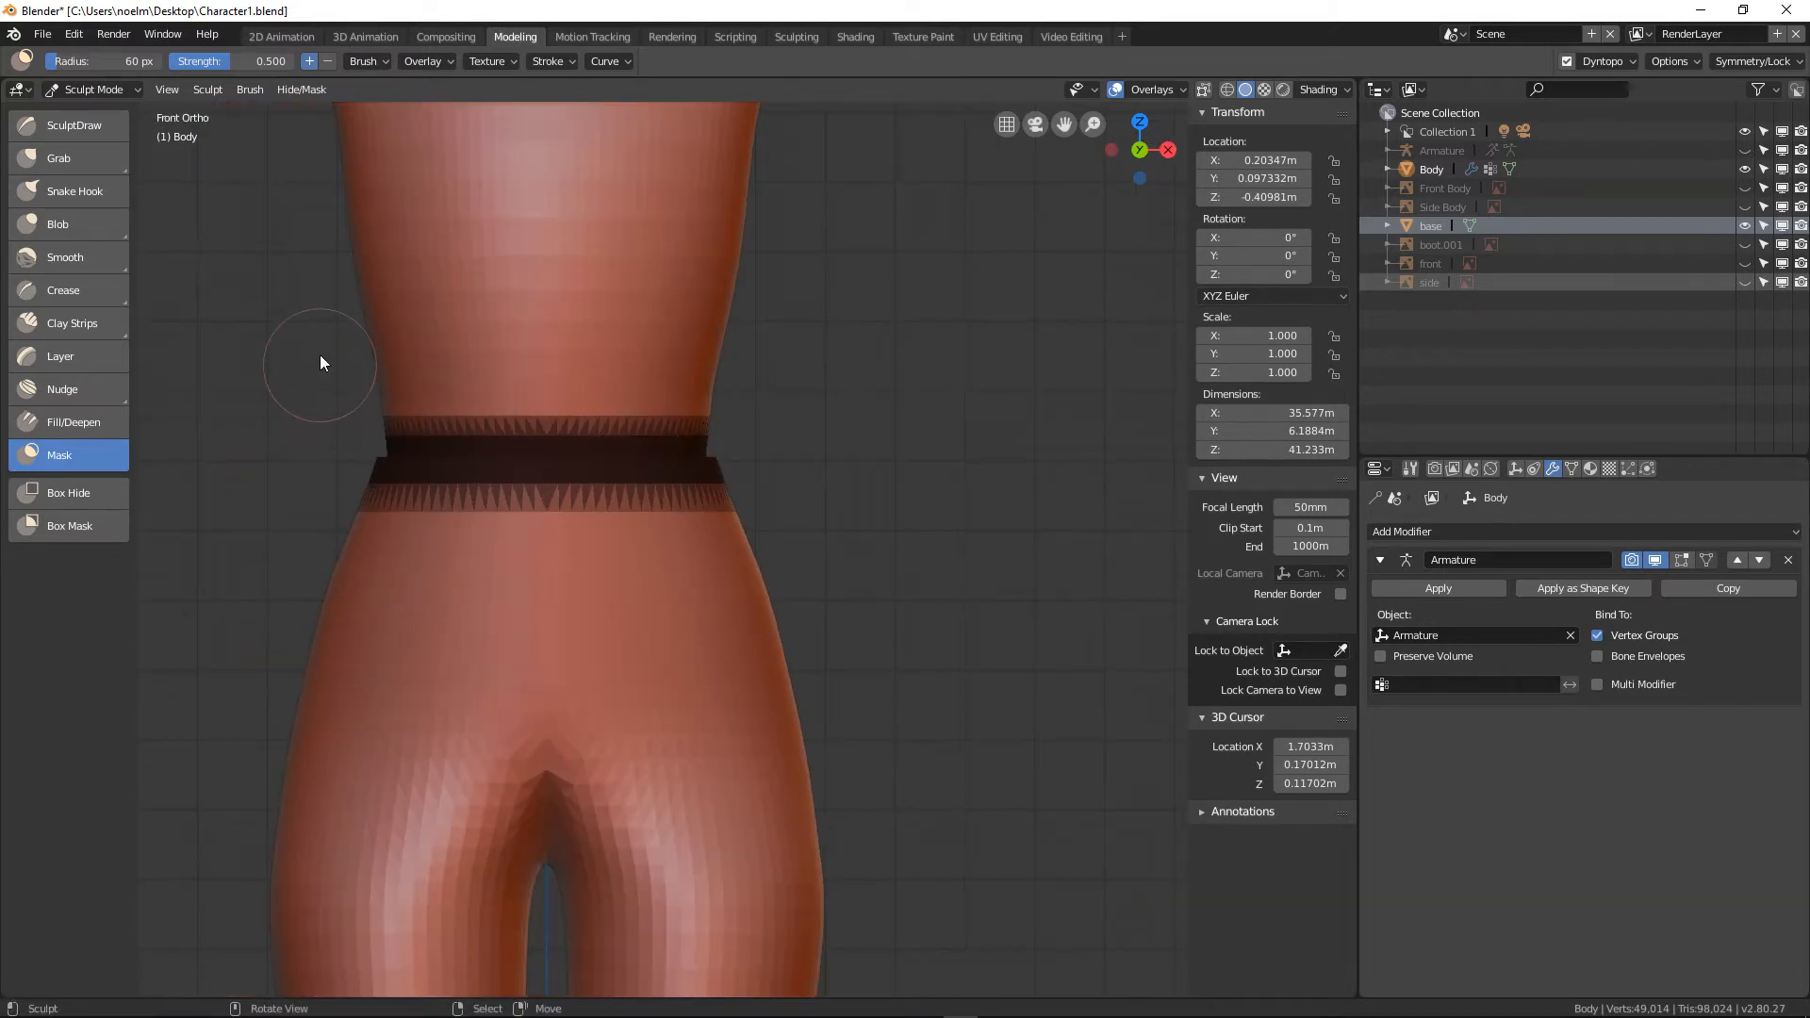
Paint a second mask band around the hips below the waistline, across the front and right side
{"action": "left_click", "coordinate": [66, 317]}
{"action": "scroll", "coordinate": [415, 541], "scroll_direction": "up", "scroll_amount": 2}
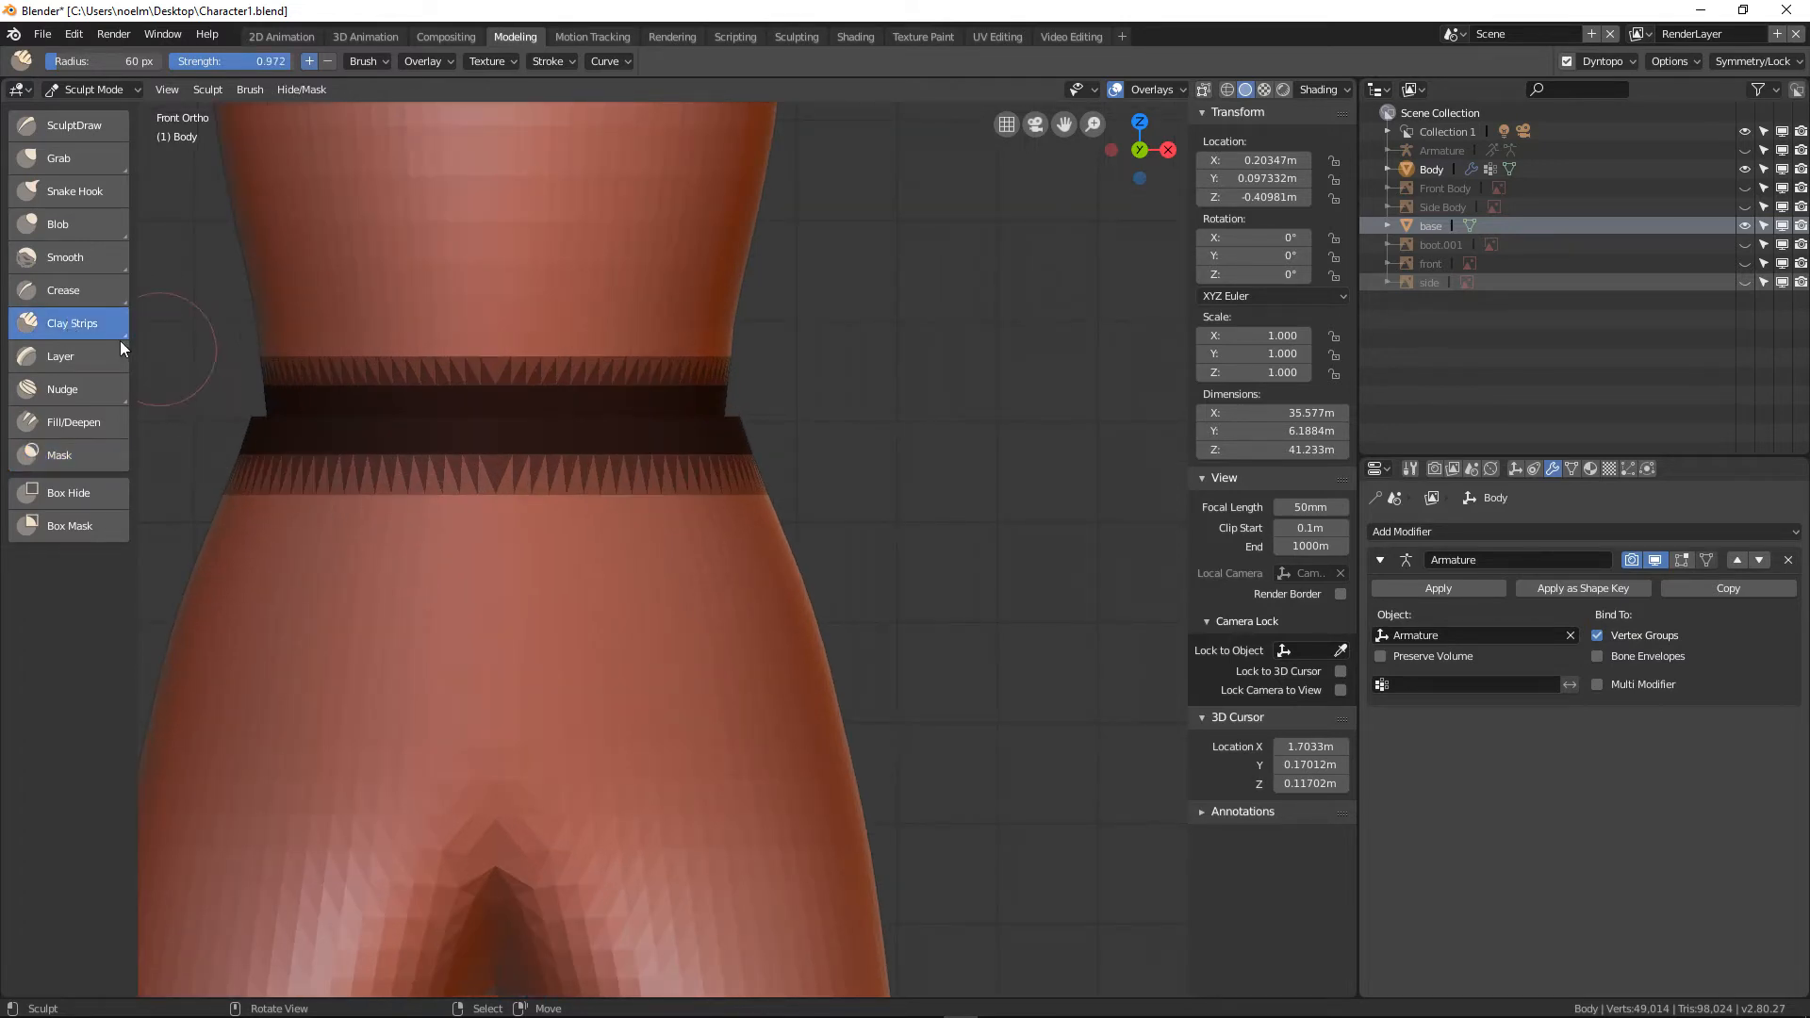
{"action": "left_click", "coordinate": [120, 455]}
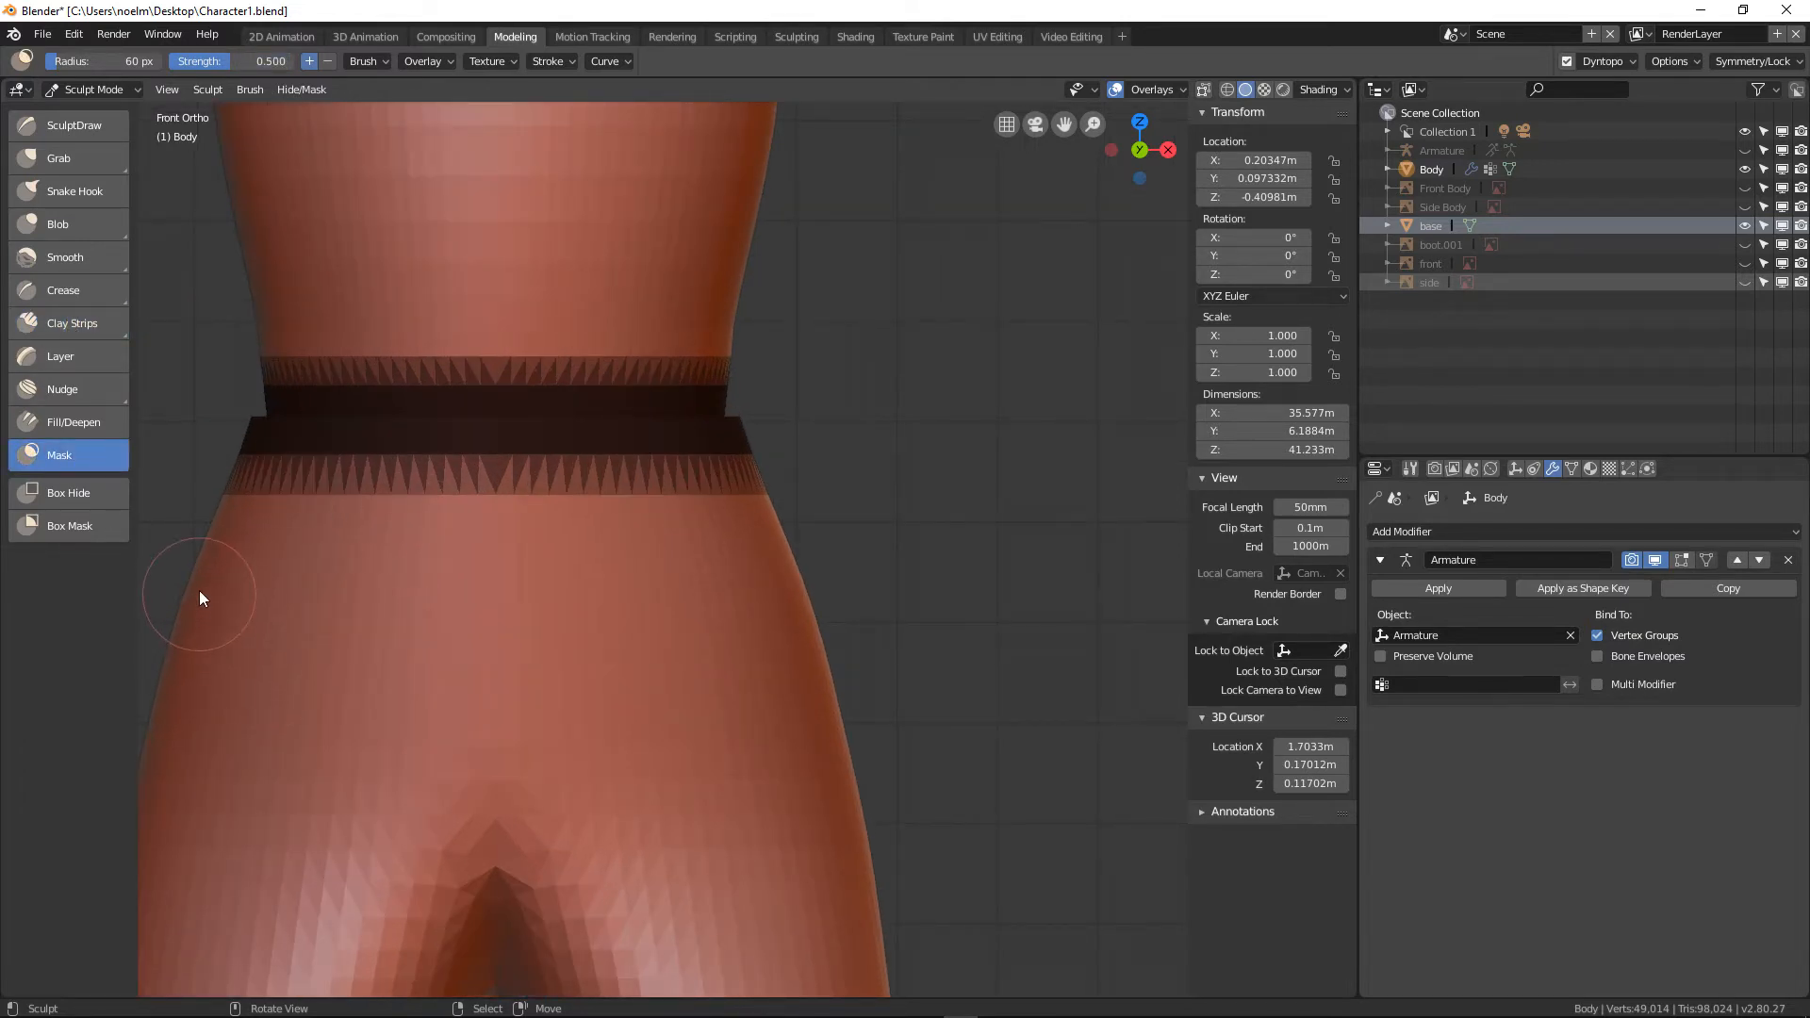
{"action": "mouse_move", "coordinate": [189, 598]}
{"action": "left_mouse_down"}
{"action": "mouse_move", "coordinate": [598, 594]}
{"action": "mouse_move", "coordinate": [170, 598]}
{"action": "mouse_move", "coordinate": [719, 598]}
{"action": "mouse_move", "coordinate": [138, 601]}
{"action": "mouse_move", "coordinate": [134, 581]}
{"action": "left_mouse_up"}
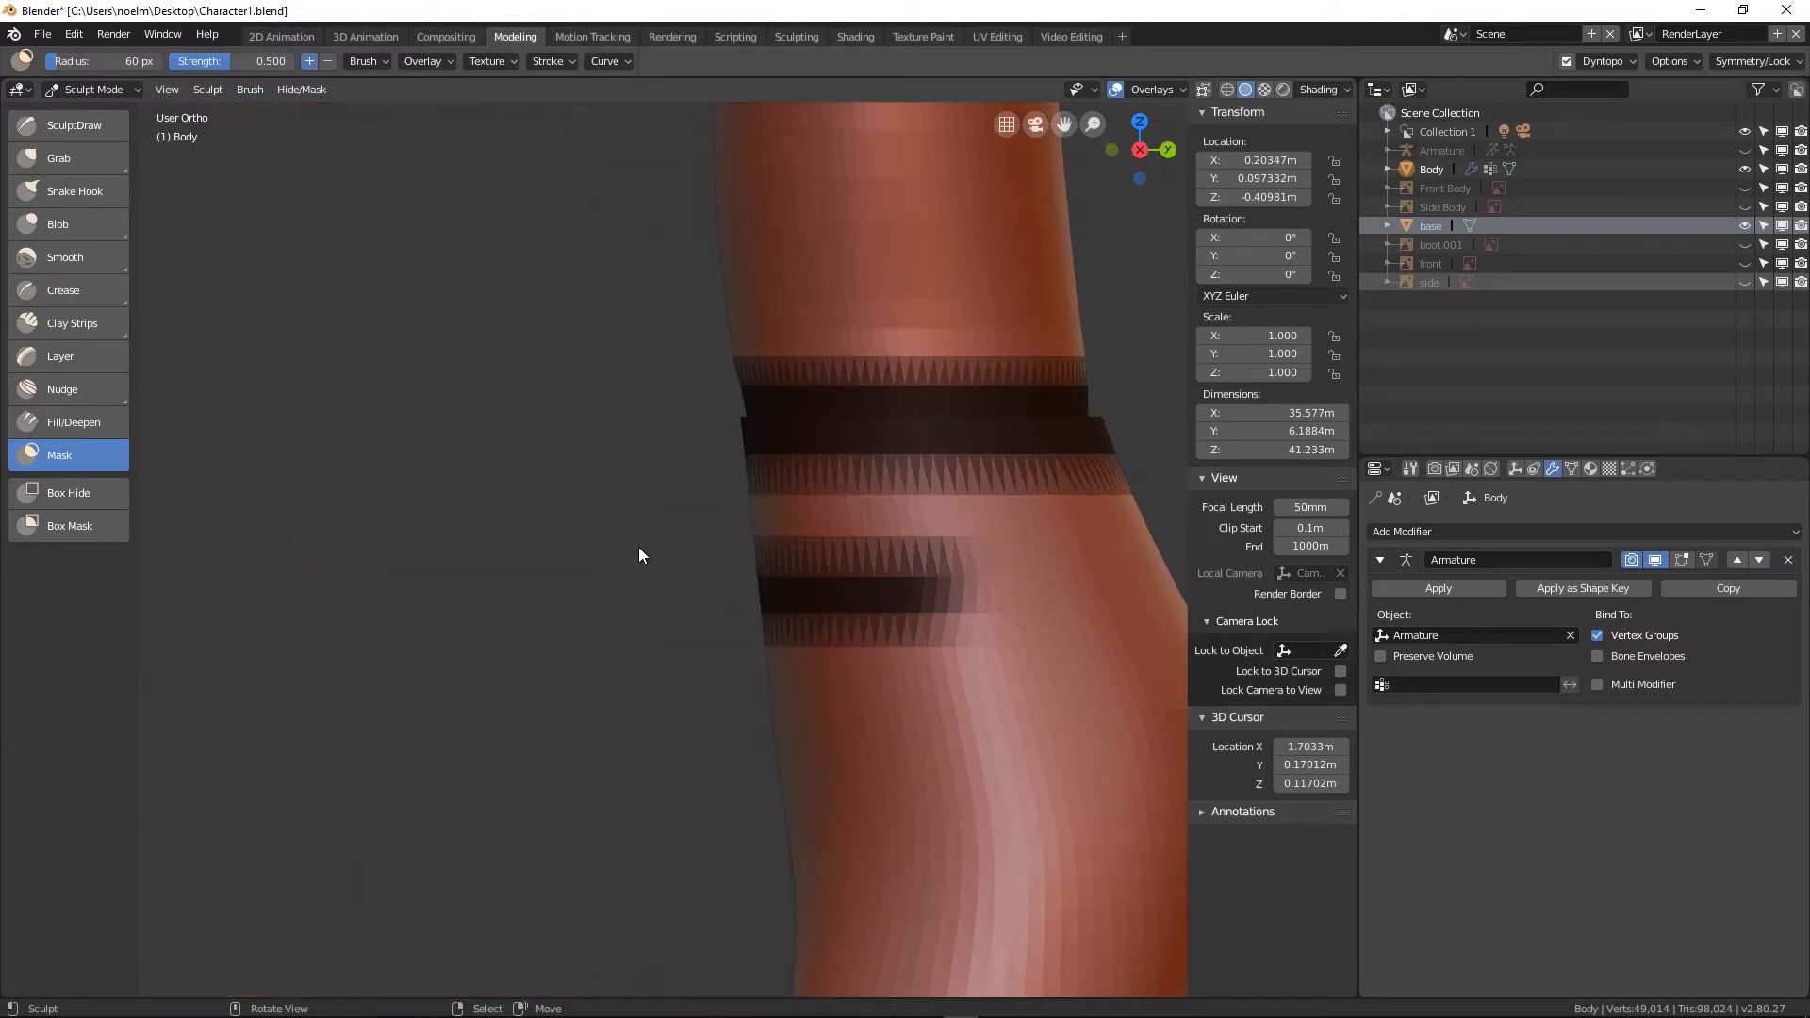
{"action": "key", "text": "KP_3"}
{"action": "mouse_move", "coordinate": [927, 588]}
{"action": "left_mouse_down"}
{"action": "mouse_move", "coordinate": [1160, 592]}
{"action": "mouse_move", "coordinate": [873, 592]}
{"action": "mouse_move", "coordinate": [1171, 592]}
{"action": "mouse_move", "coordinate": [1152, 571]}
{"action": "left_mouse_up"}
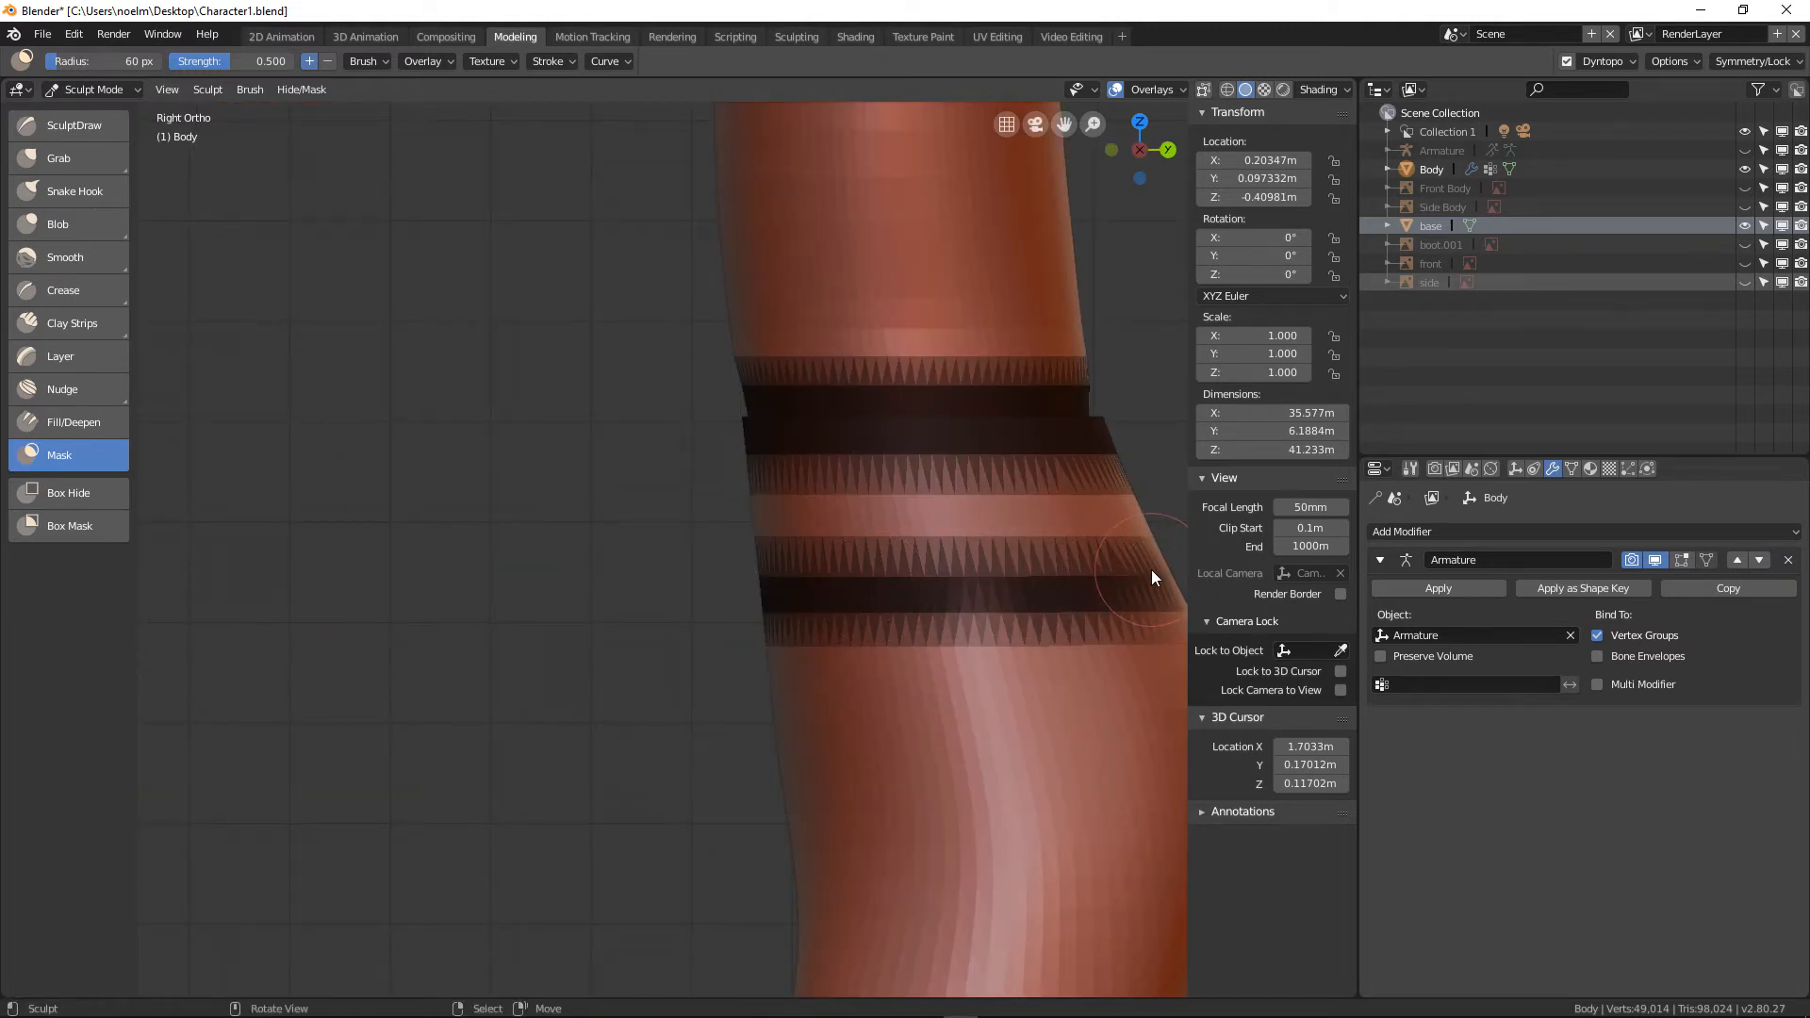
Continue the hip mask band across the back and left side to close the ring
{"action": "key", "text": "ctrl+KP_1"}
{"action": "mouse_move", "coordinate": [668, 576]}
{"action": "left_mouse_down"}
{"action": "mouse_move", "coordinate": [599, 566]}
{"action": "mouse_move", "coordinate": [1047, 611]}
{"action": "mouse_move", "coordinate": [720, 589]}
{"action": "mouse_move", "coordinate": [690, 564]}
{"action": "left_mouse_up"}
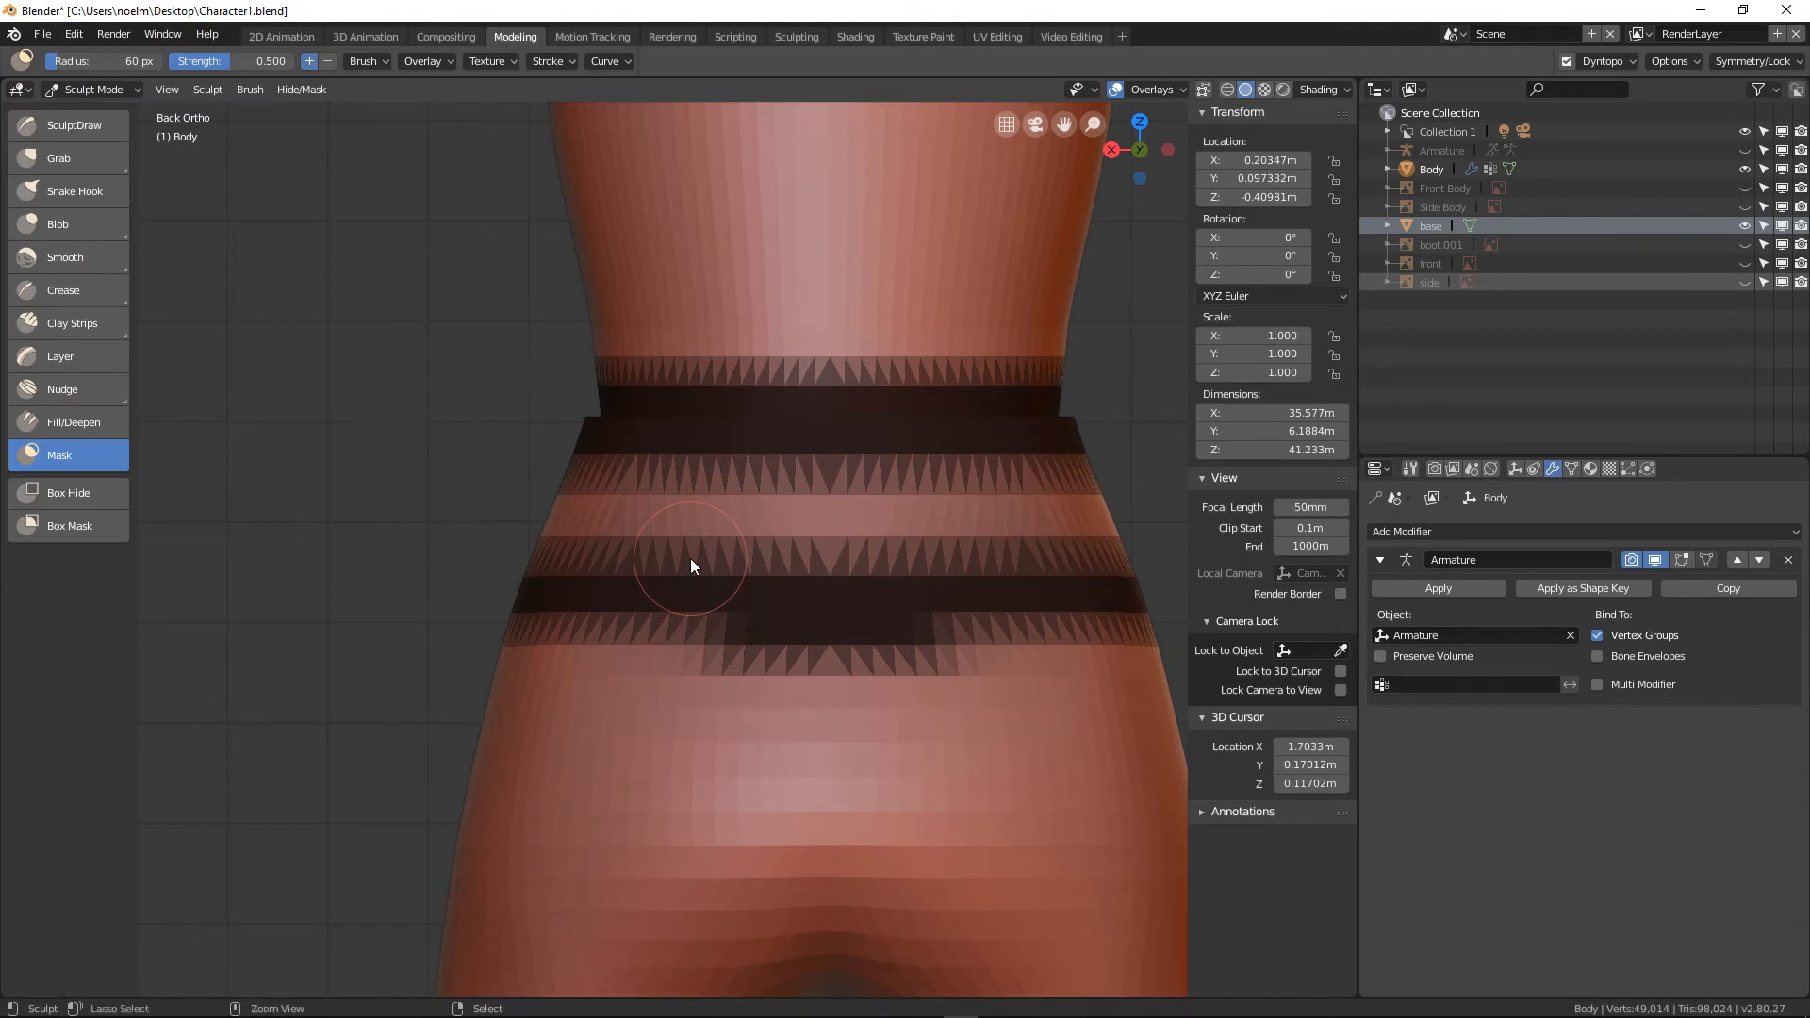
{"action": "key", "text": "ctrl+KP_3"}
{"action": "left_click_drag", "start_coordinate": [324, 597], "coordinate": [449, 555]}
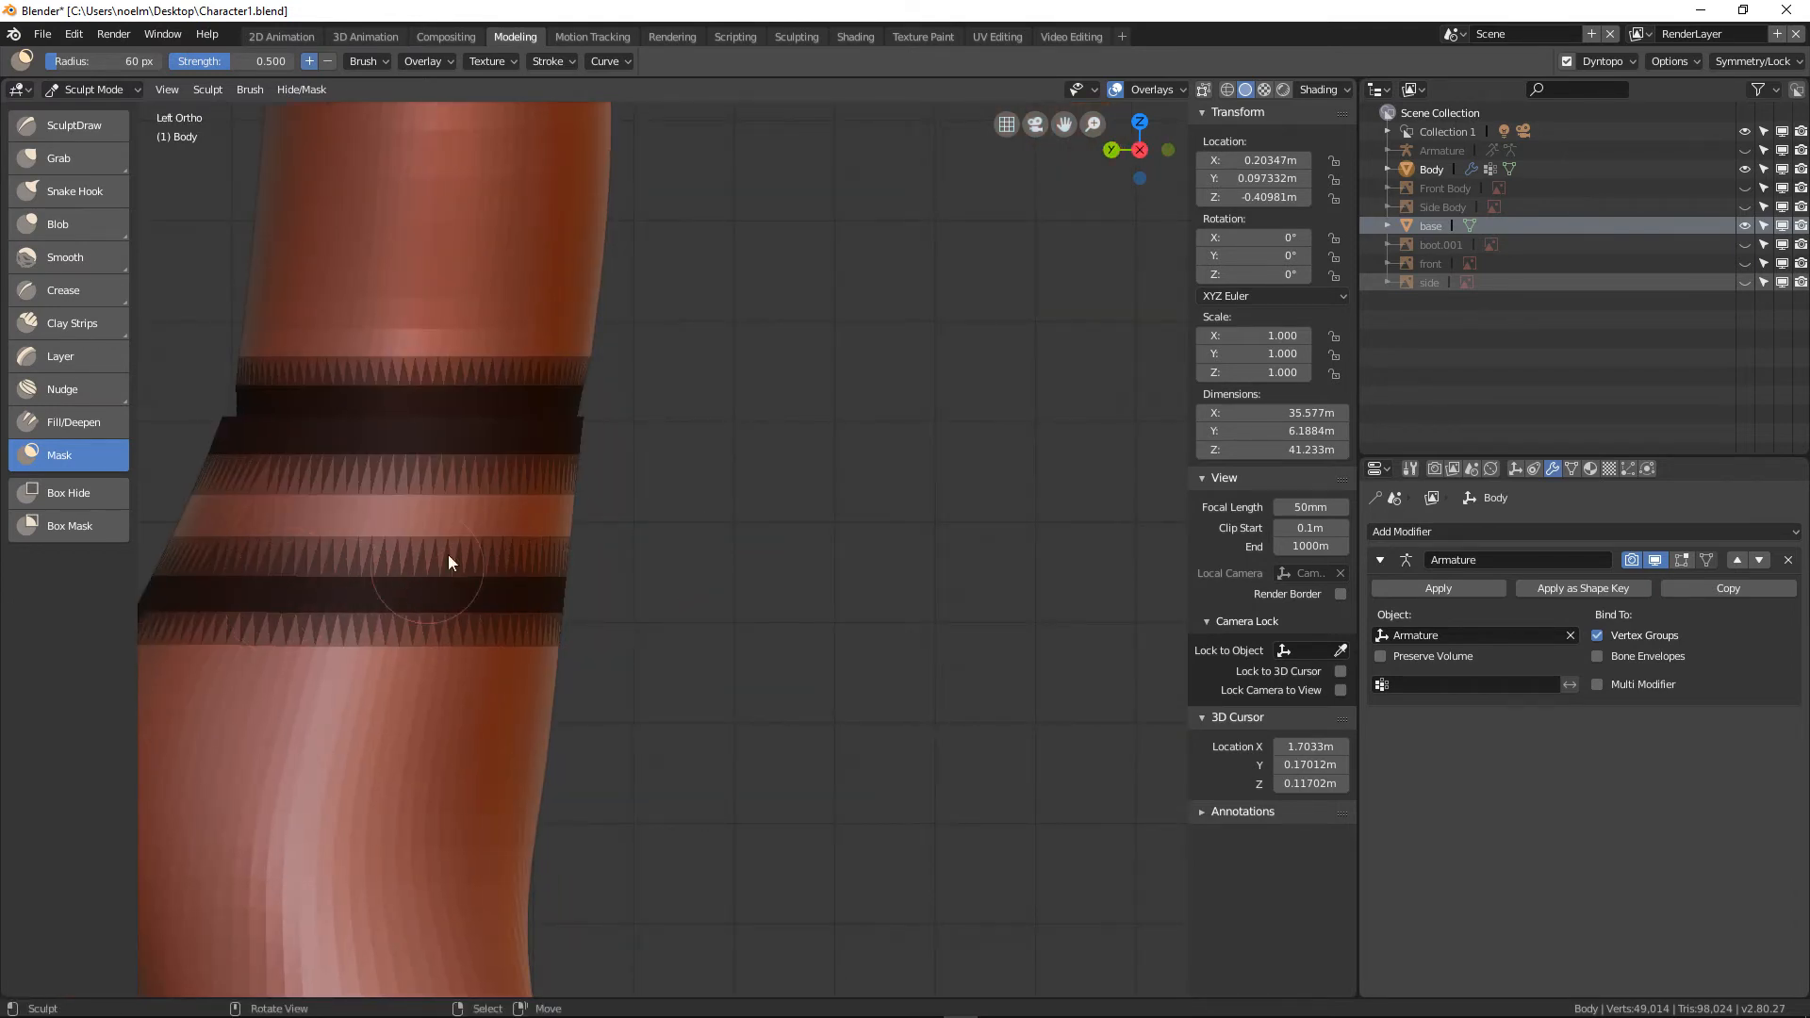
Raise a belt between the two mask bands with Clay Strips, working across the front and right side
{"action": "left_click", "coordinate": [98, 323]}
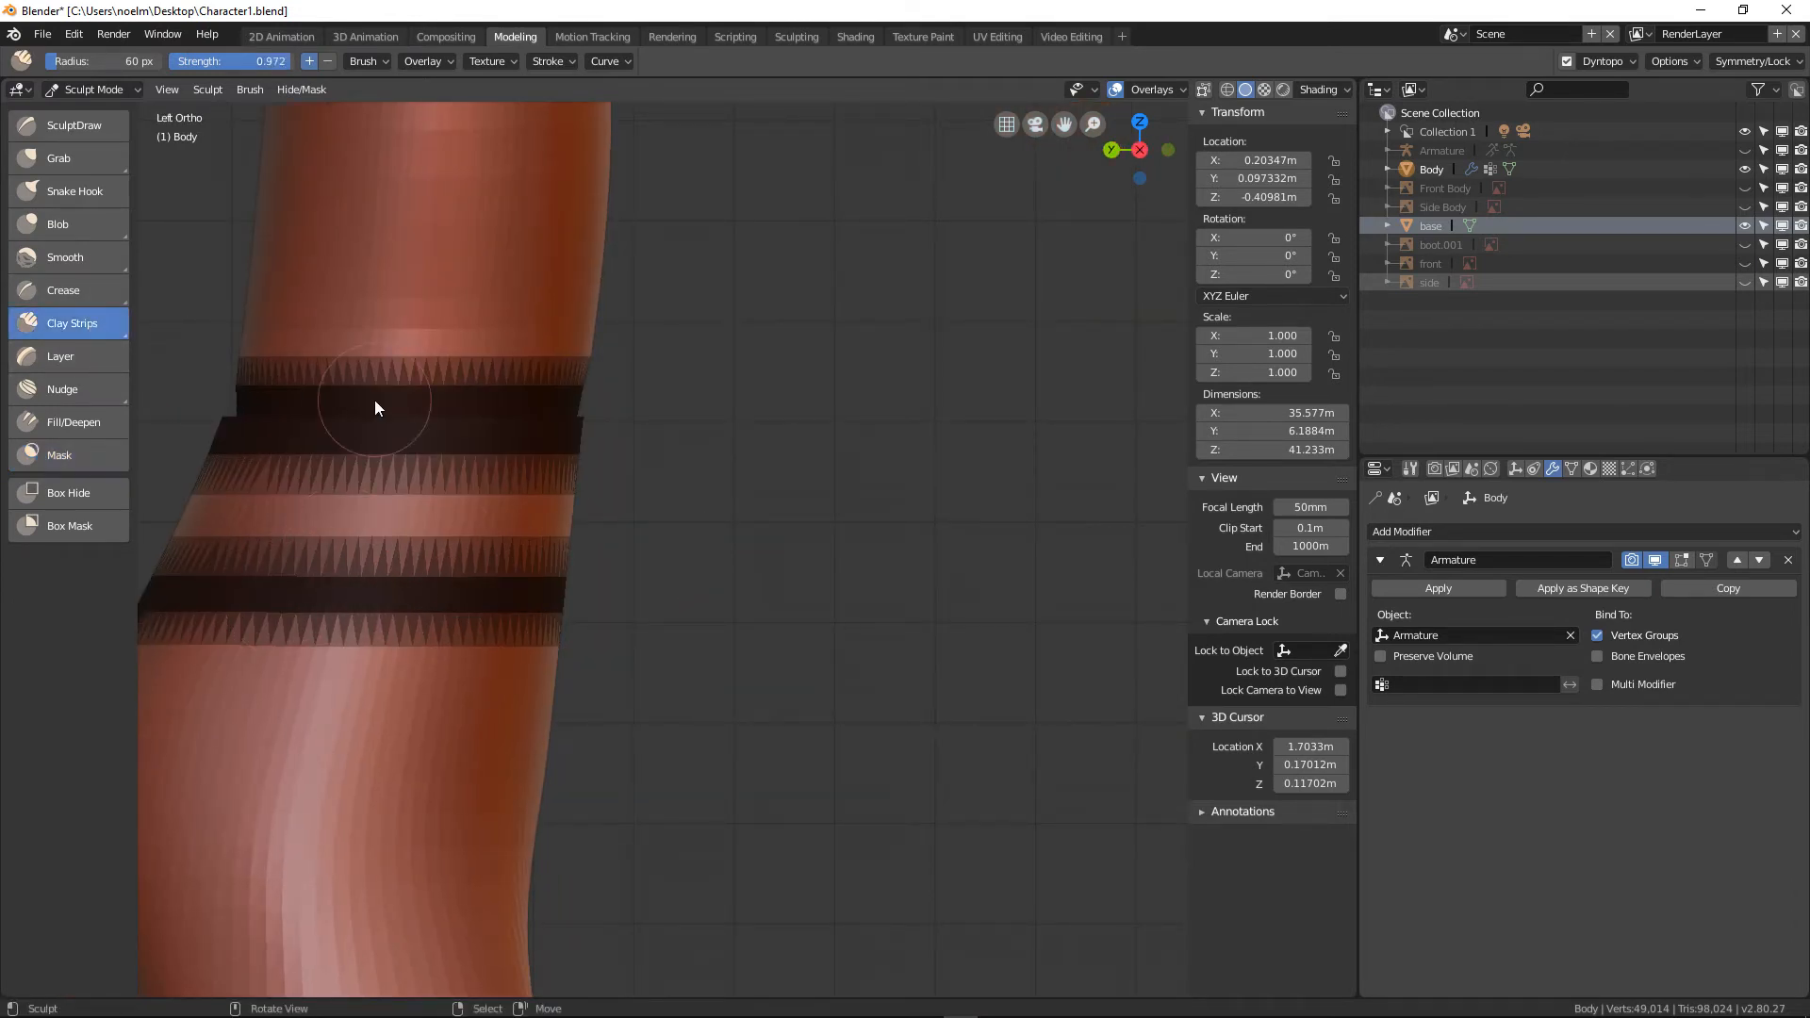
{"action": "key", "text": "KP_1"}
{"action": "mouse_move", "coordinate": [390, 510]}
{"action": "left_mouse_down"}
{"action": "mouse_move", "coordinate": [569, 498]}
{"action": "mouse_move", "coordinate": [200, 520]}
{"action": "mouse_move", "coordinate": [1129, 522]}
{"action": "mouse_move", "coordinate": [865, 533]}
{"action": "mouse_move", "coordinate": [840, 526]}
{"action": "mouse_move", "coordinate": [1043, 529]}
{"action": "mouse_move", "coordinate": [647, 506]}
{"action": "mouse_move", "coordinate": [1038, 539]}
{"action": "left_mouse_up"}
{"action": "key", "text": "KP_3"}
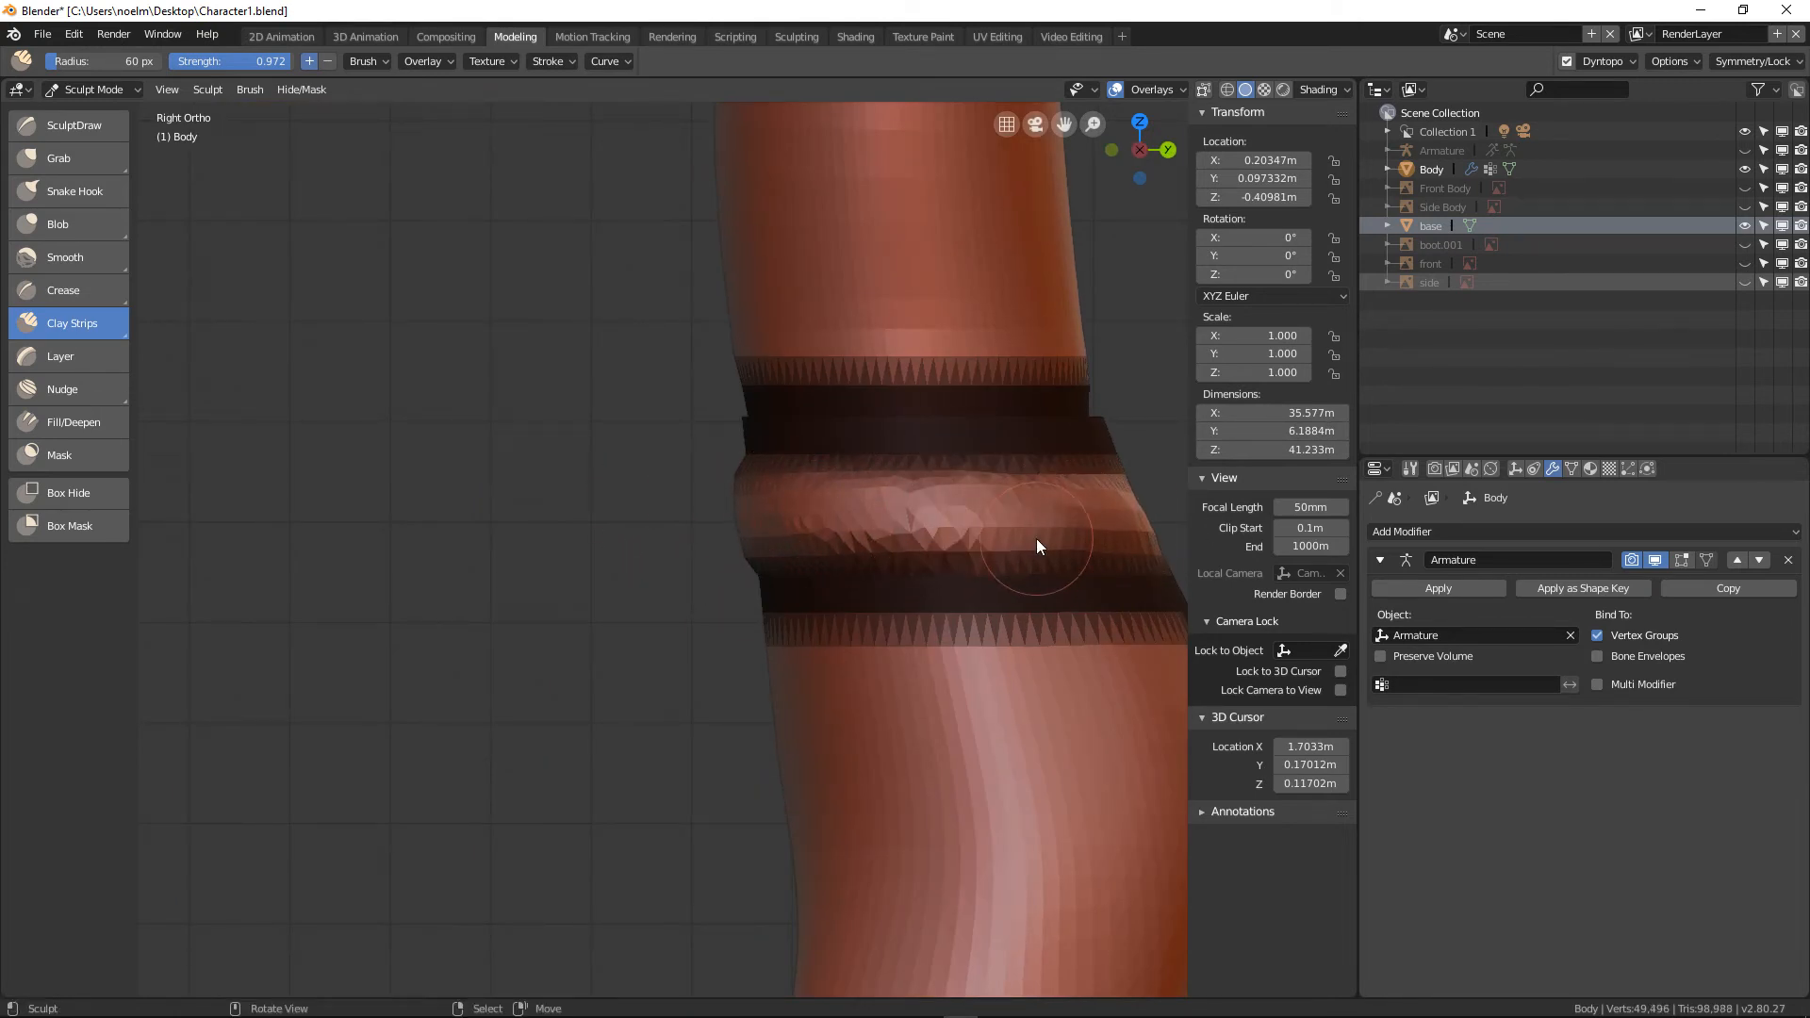
Continue raising the belt between the mask bands across the back and left side with Clay Strips
{"action": "key", "text": "ctrl+KP_1"}
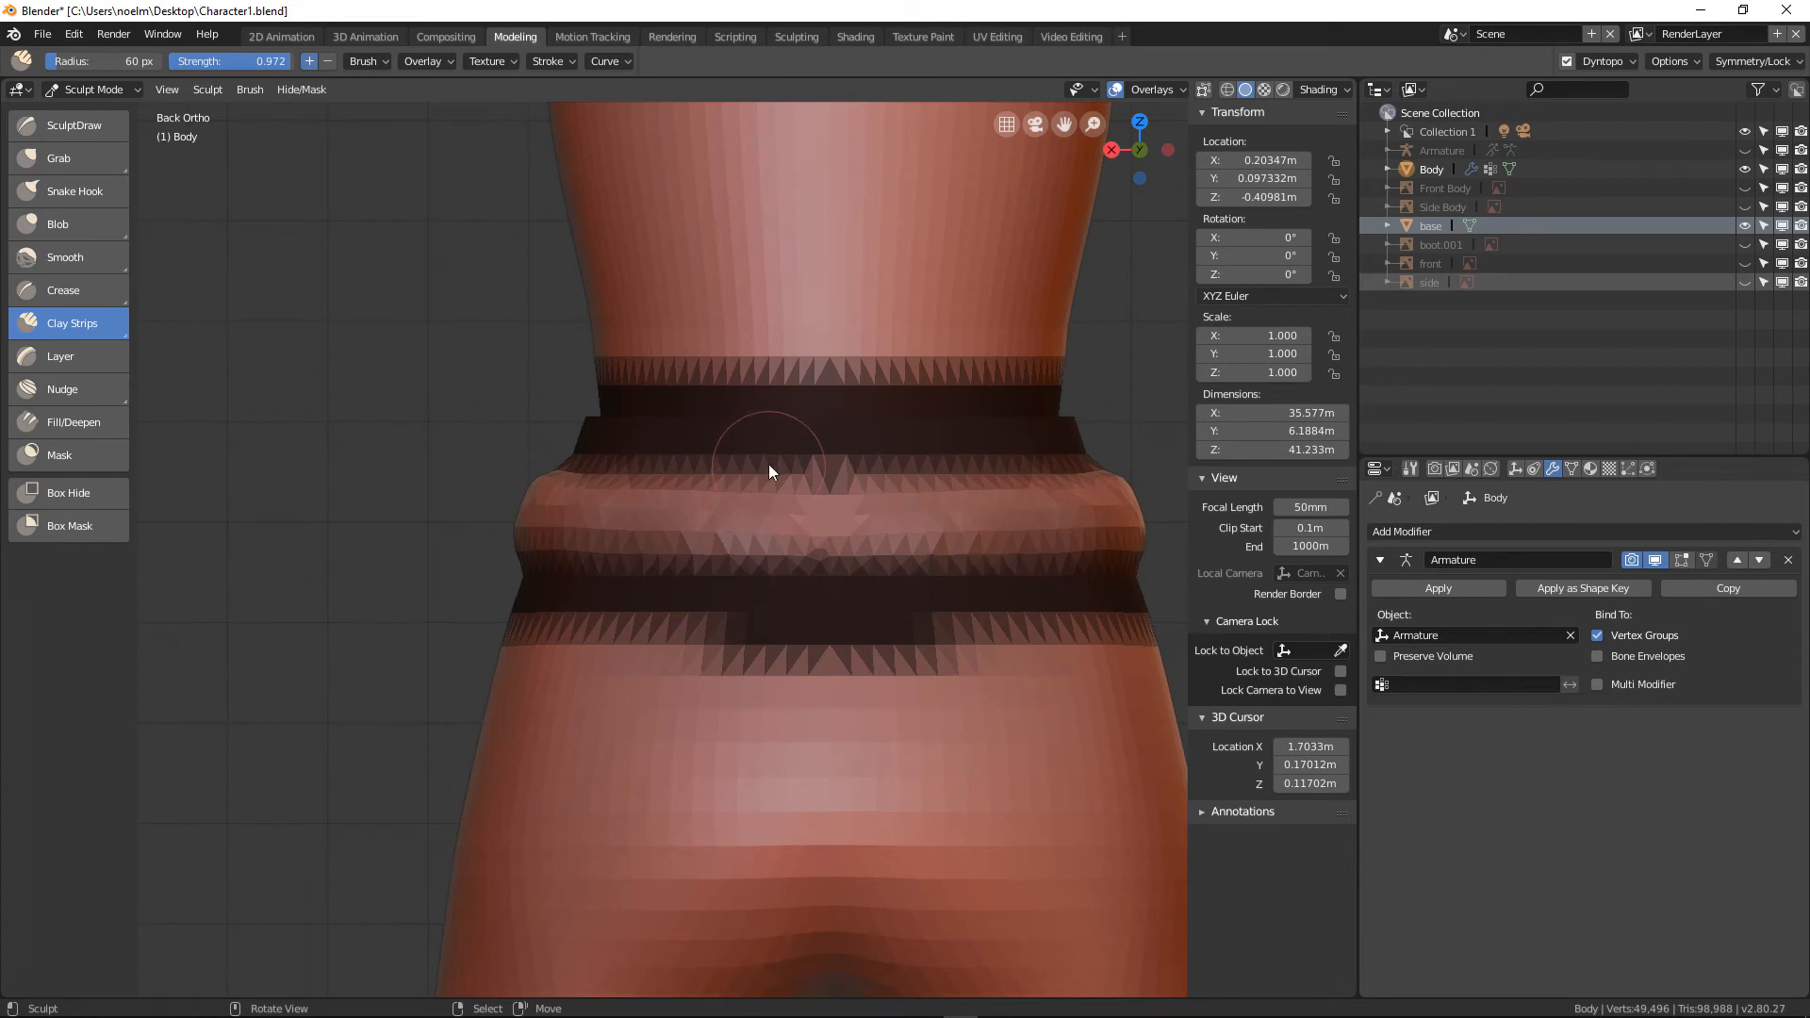
{"action": "mouse_move", "coordinate": [598, 511]}
{"action": "left_mouse_down"}
{"action": "mouse_move", "coordinate": [819, 509]}
{"action": "mouse_move", "coordinate": [540, 506]}
{"action": "mouse_move", "coordinate": [990, 506]}
{"action": "mouse_move", "coordinate": [592, 528]}
{"action": "mouse_move", "coordinate": [871, 580]}
{"action": "left_mouse_up"}
{"action": "middle_click_drag", "start_coordinate": [871, 580], "coordinate": [742, 608]}
{"action": "scroll", "coordinate": [641, 571], "scroll_direction": "up", "scroll_amount": 4}
{"action": "left_click_drag", "start_coordinate": [190, 521], "coordinate": [394, 543]}
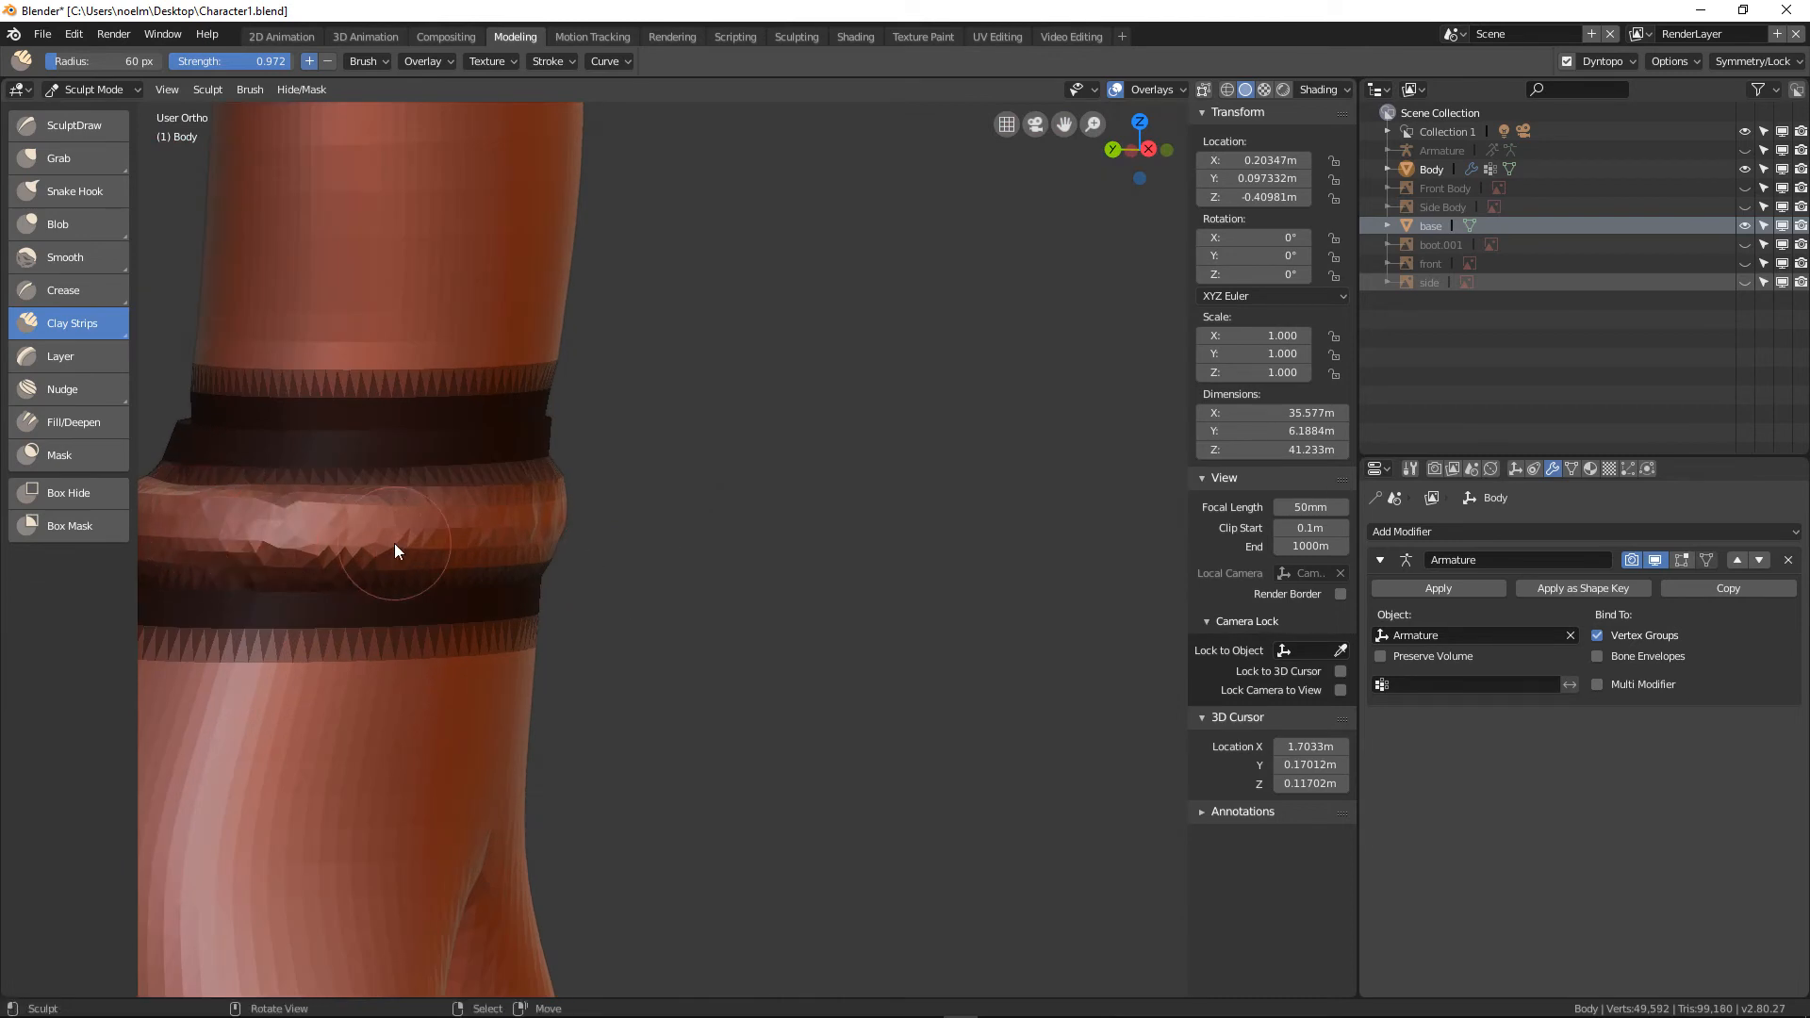
Erase both waist mask bands across the front of the belt using the Mask brush enlarged to a 228 px radius
{"action": "scroll", "coordinate": [582, 566], "scroll_direction": "down", "scroll_amount": 4}
{"action": "middle_click_drag", "start_coordinate": [584, 567], "coordinate": [423, 565]}
{"action": "scroll", "coordinate": [570, 604], "scroll_direction": "up", "scroll_amount": 2}
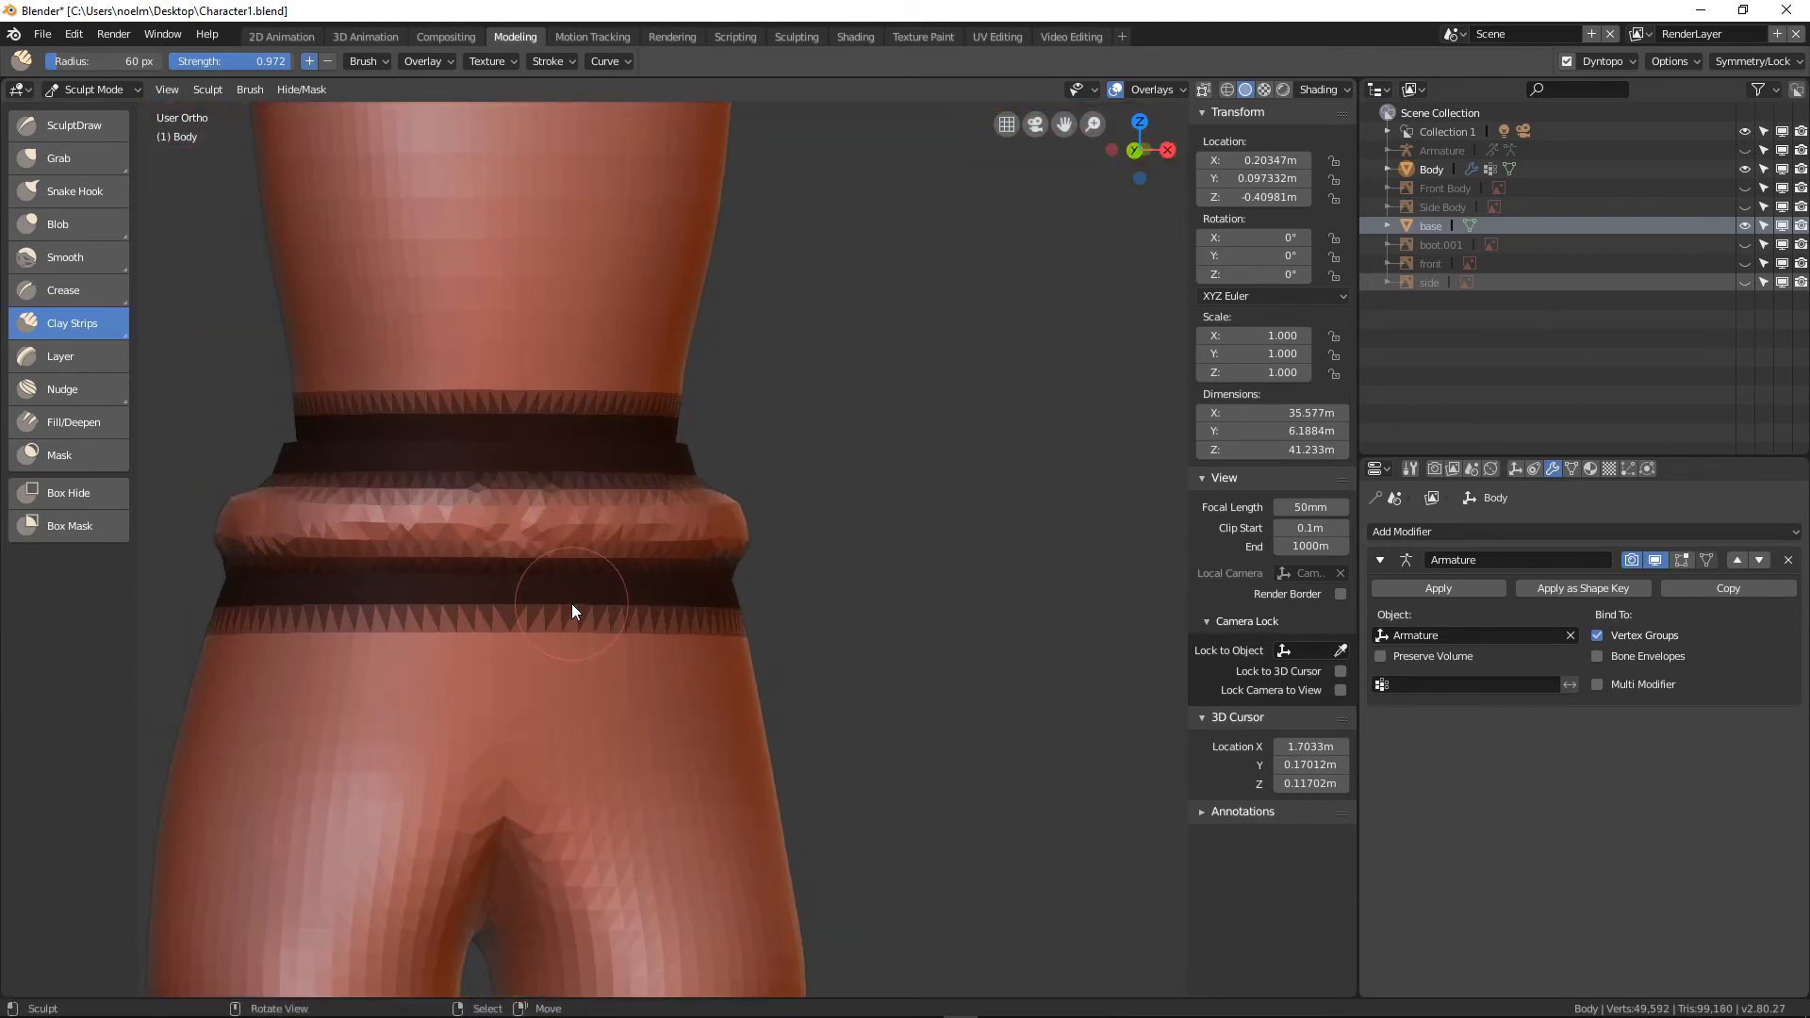
{"action": "key", "text": "KP_1"}
{"action": "middle_click_drag", "start_coordinate": [569, 563], "coordinate": [652, 626], "text": "shift"}
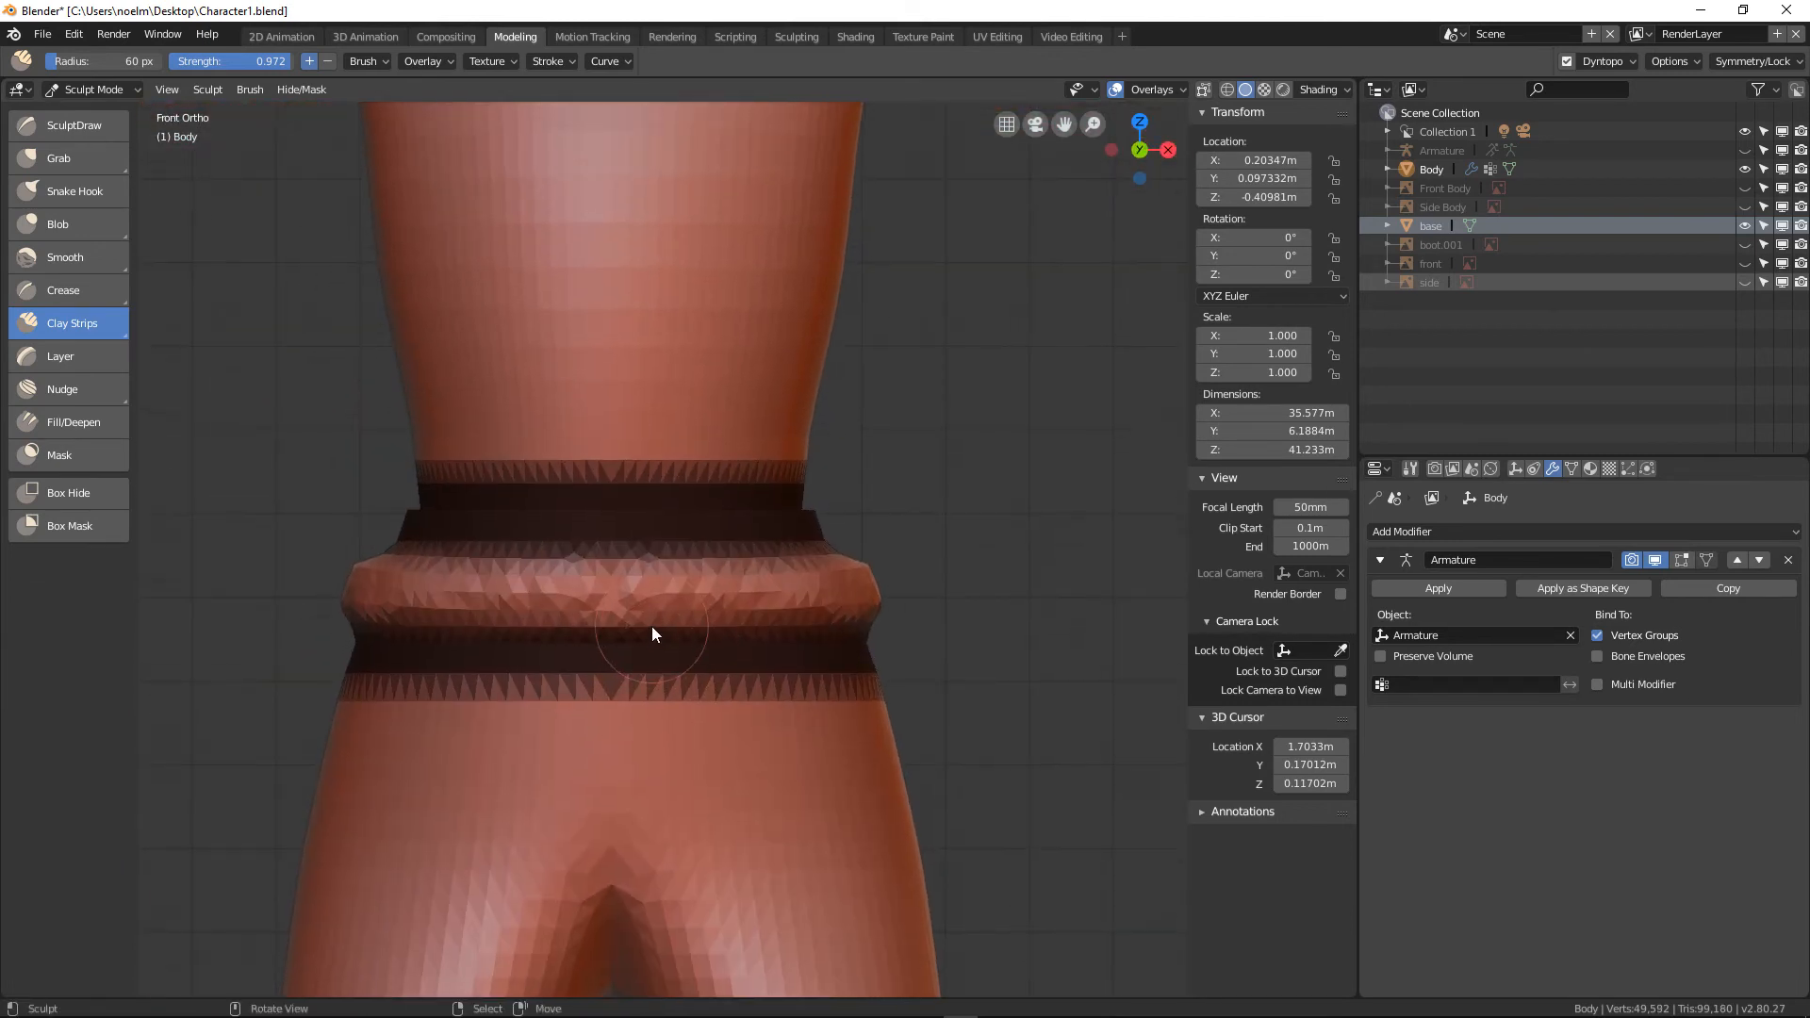
{"action": "left_click", "coordinate": [102, 455]}
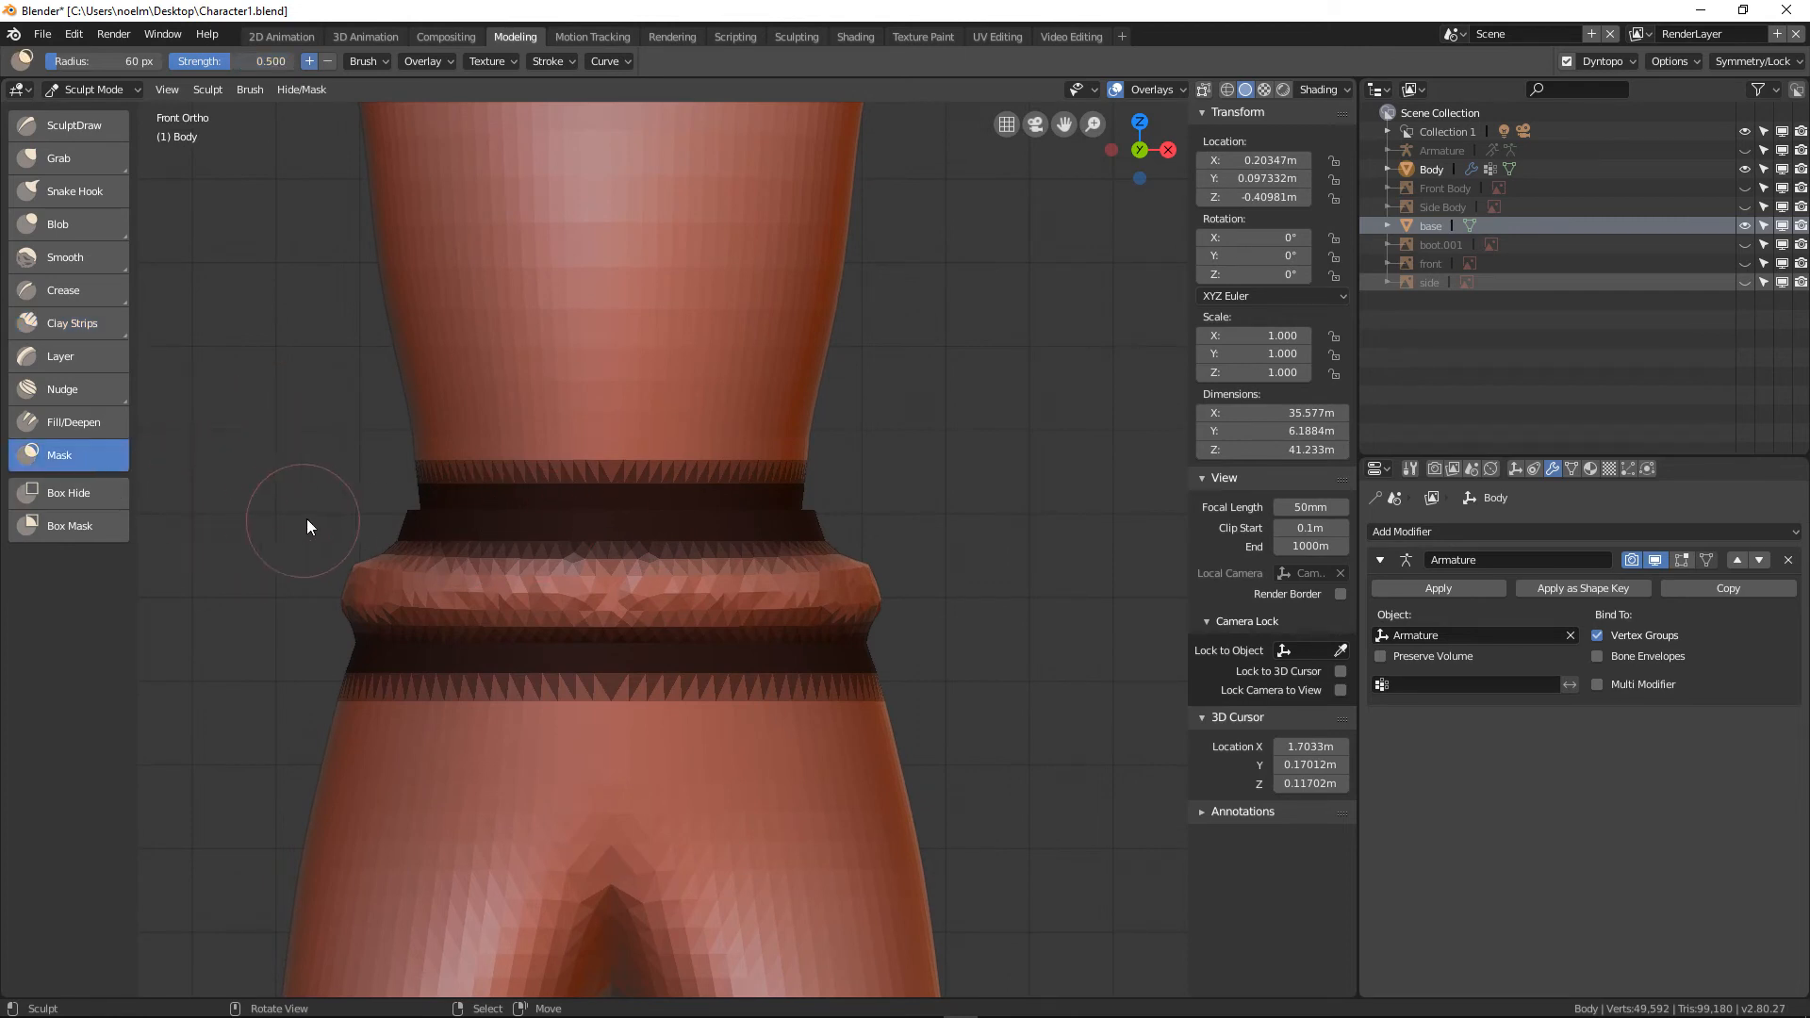
{"action": "key", "text": "f"}
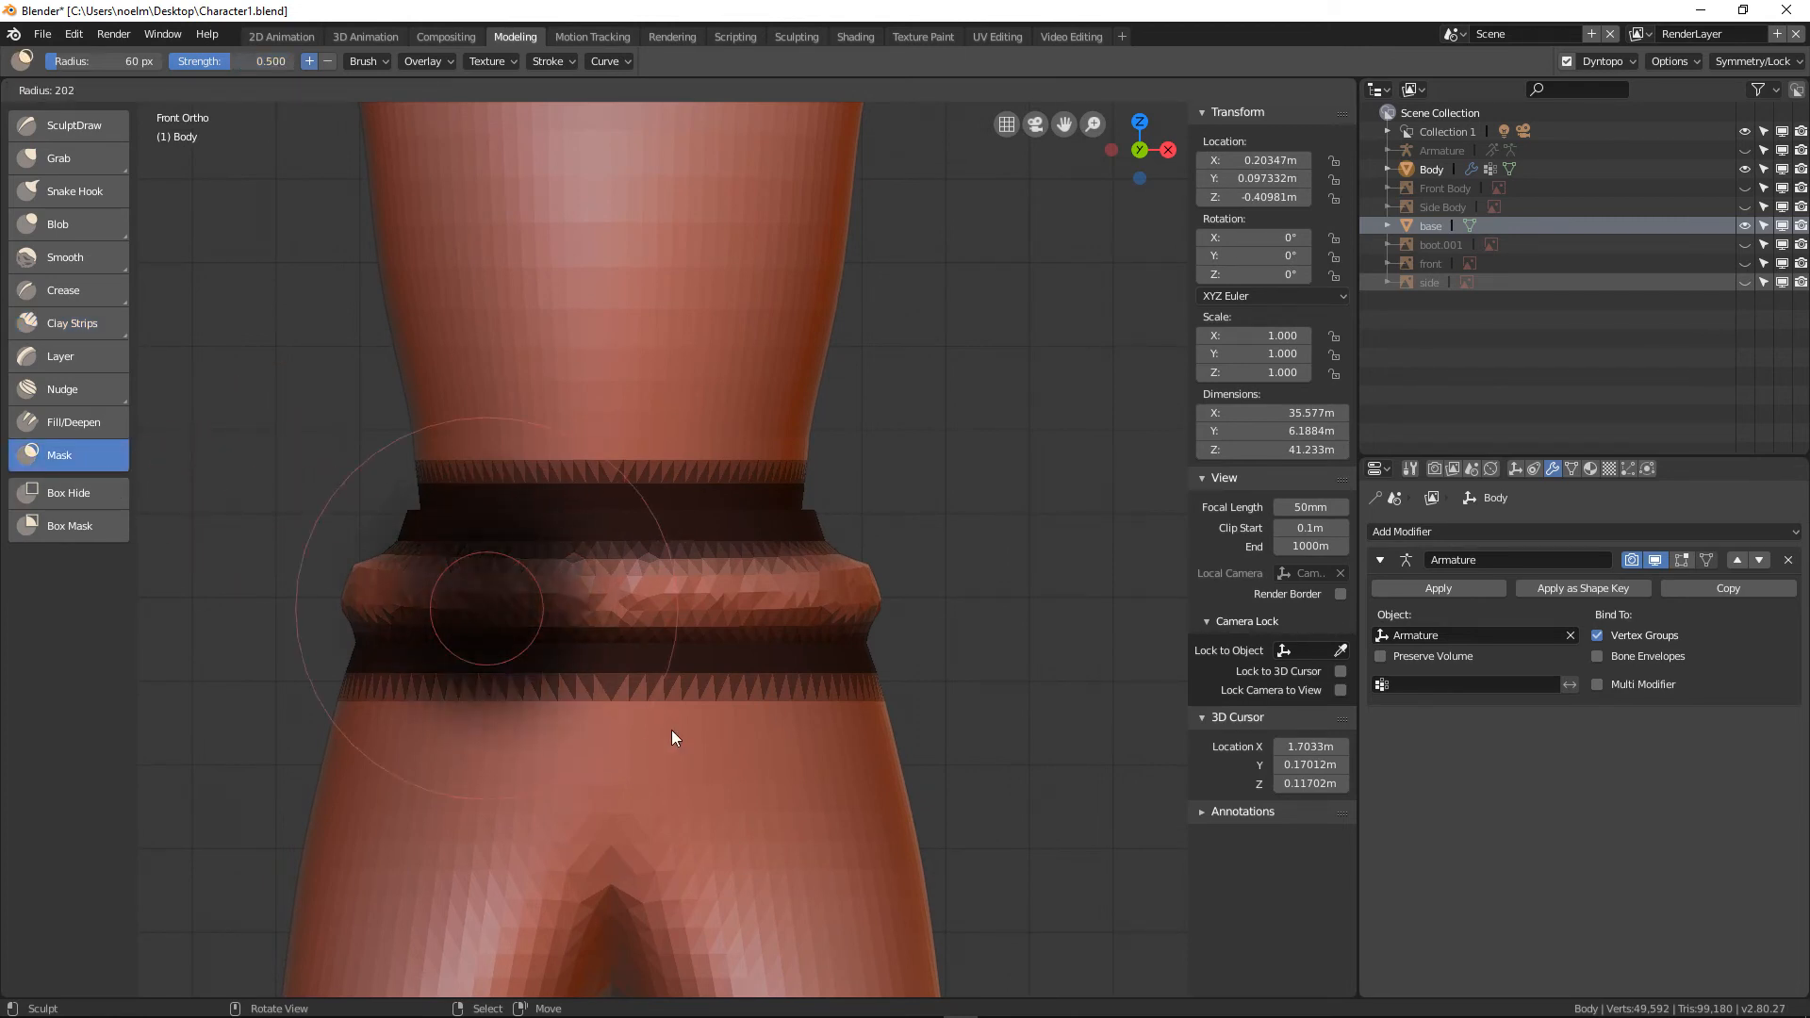
{"action": "left_click", "coordinate": [572, 660]}
{"action": "mouse_move", "coordinate": [516, 592]}
{"action": "left_mouse_down", "text": "ctrl"}
{"action": "mouse_move", "coordinate": [808, 537]}
{"action": "mouse_move", "coordinate": [760, 571]}
{"action": "mouse_move", "coordinate": [210, 635]}
{"action": "mouse_move", "coordinate": [347, 606]}
{"action": "left_mouse_up", "text": "ctrl"}
Erase the remaining mask bands around the sides and back of the waist and return to the front view
{"action": "mouse_move", "coordinate": [347, 606]}
{"action": "middle_mouse_down"}
{"action": "mouse_move", "coordinate": [643, 637]}
{"action": "mouse_move", "coordinate": [325, 686]}
{"action": "middle_mouse_up"}
{"action": "mouse_move", "coordinate": [325, 678]}
{"action": "left_mouse_down", "text": "ctrl"}
{"action": "mouse_move", "coordinate": [590, 681]}
{"action": "mouse_move", "coordinate": [428, 670]}
{"action": "left_mouse_up", "text": "ctrl"}
{"action": "mouse_move", "coordinate": [428, 669]}
{"action": "middle_mouse_down"}
{"action": "mouse_move", "coordinate": [794, 665]}
{"action": "mouse_move", "coordinate": [647, 637]}
{"action": "middle_mouse_up"}
{"action": "left_click_drag", "start_coordinate": [647, 637], "coordinate": [653, 641], "text": "ctrl"}
{"action": "mouse_move", "coordinate": [653, 641]}
{"action": "middle_mouse_down"}
{"action": "mouse_move", "coordinate": [824, 654]}
{"action": "mouse_move", "coordinate": [924, 615]}
{"action": "middle_mouse_up"}
{"action": "key", "text": "KP_1"}
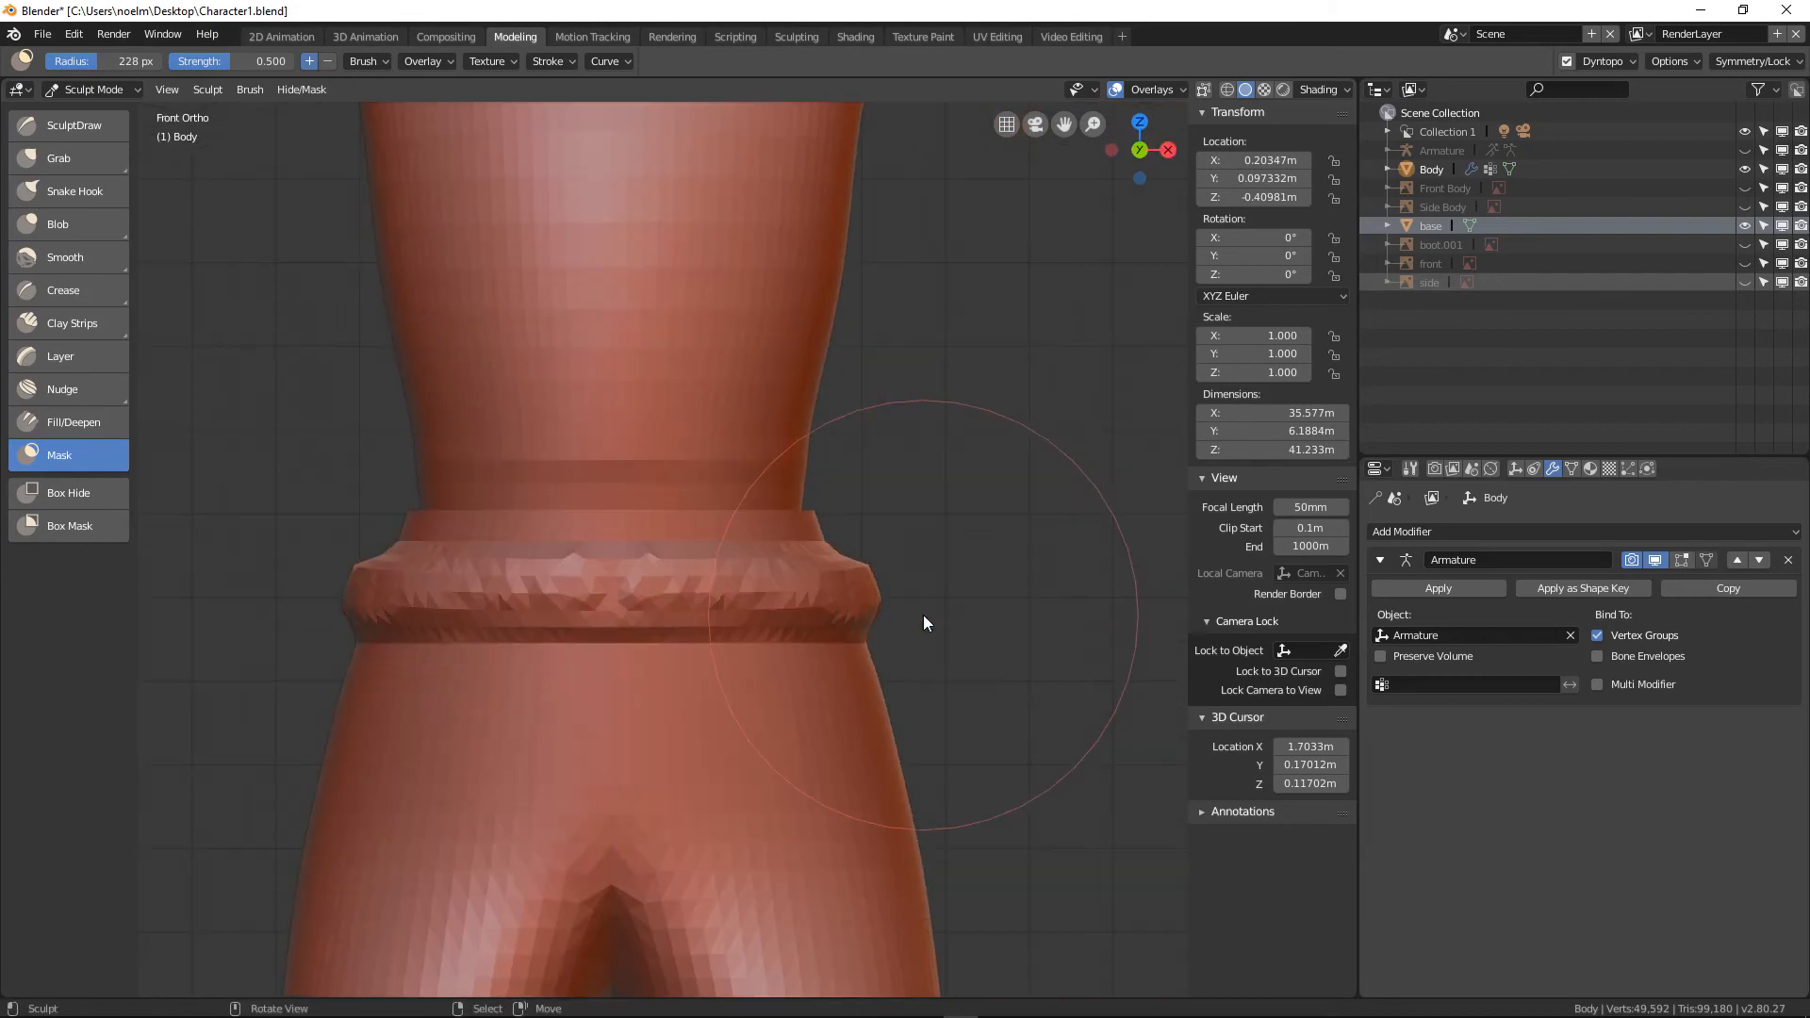
Examine the unmasked belt, the shoulder patch and the sleeve from the front, close up and against the whole torso
{"action": "scroll", "coordinate": [924, 613], "scroll_direction": "up", "scroll_amount": 3}
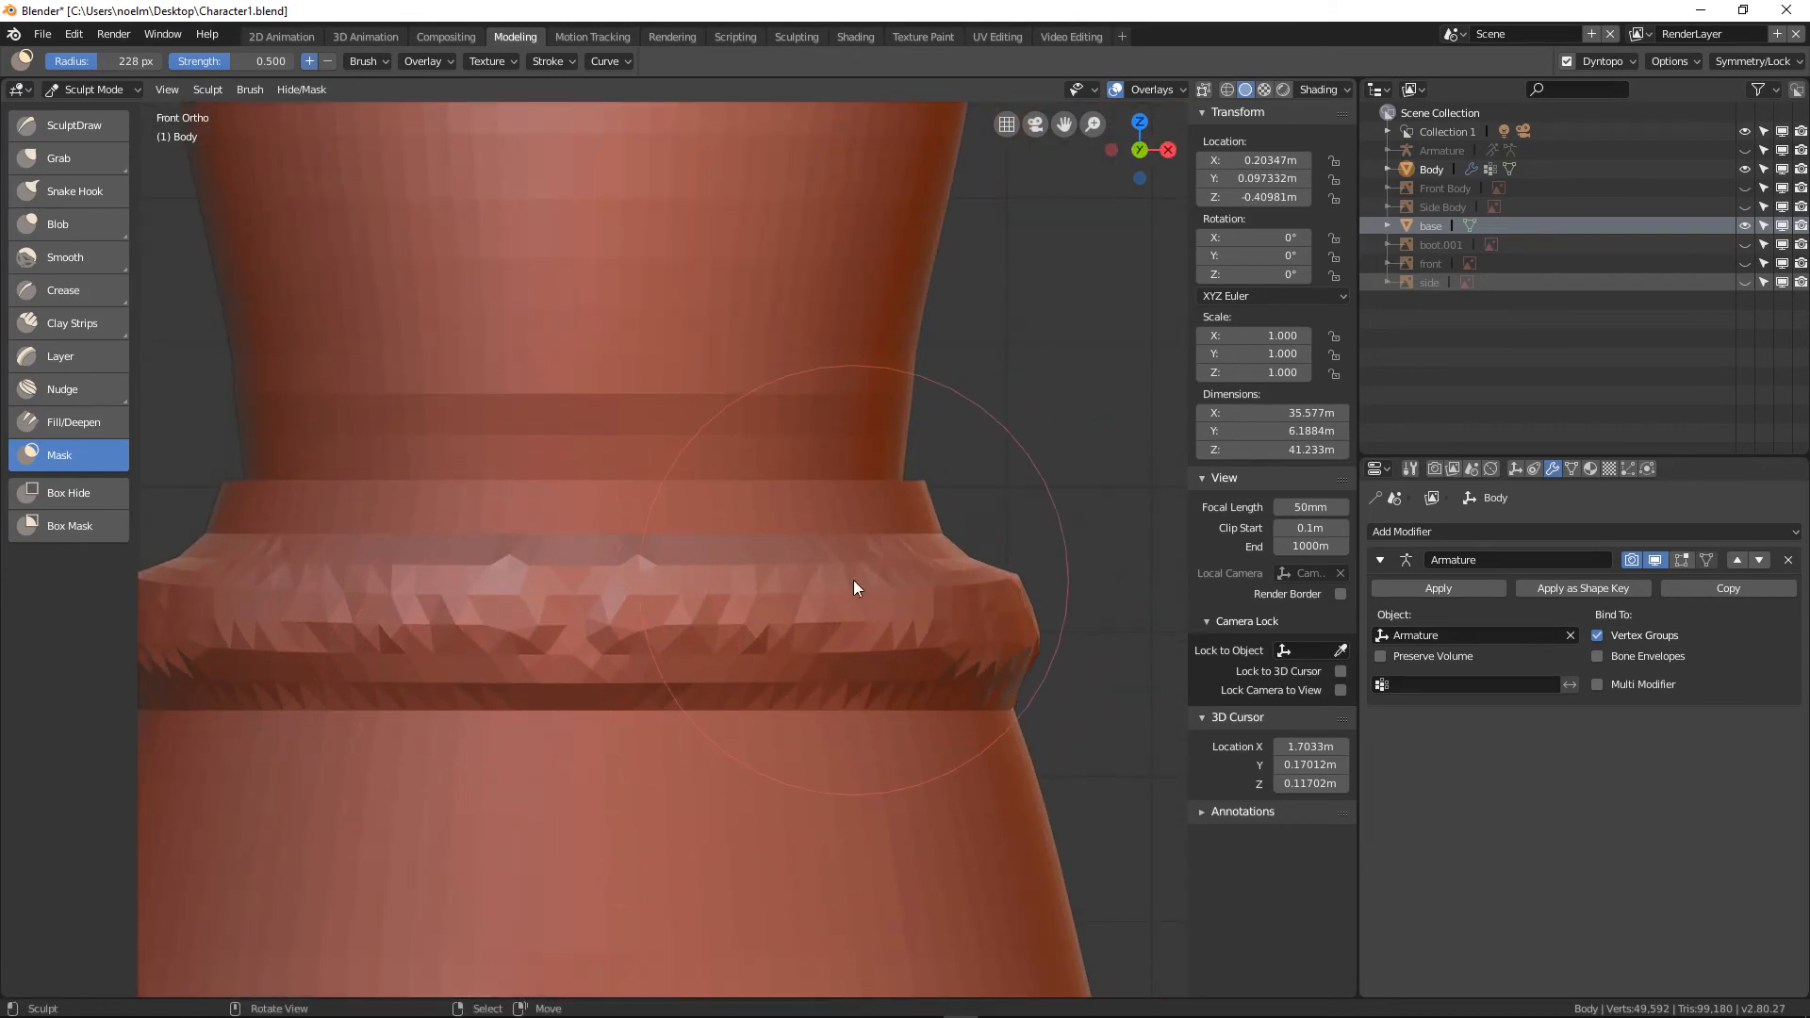
{"action": "scroll", "coordinate": [618, 609], "scroll_direction": "down", "scroll_amount": 6}
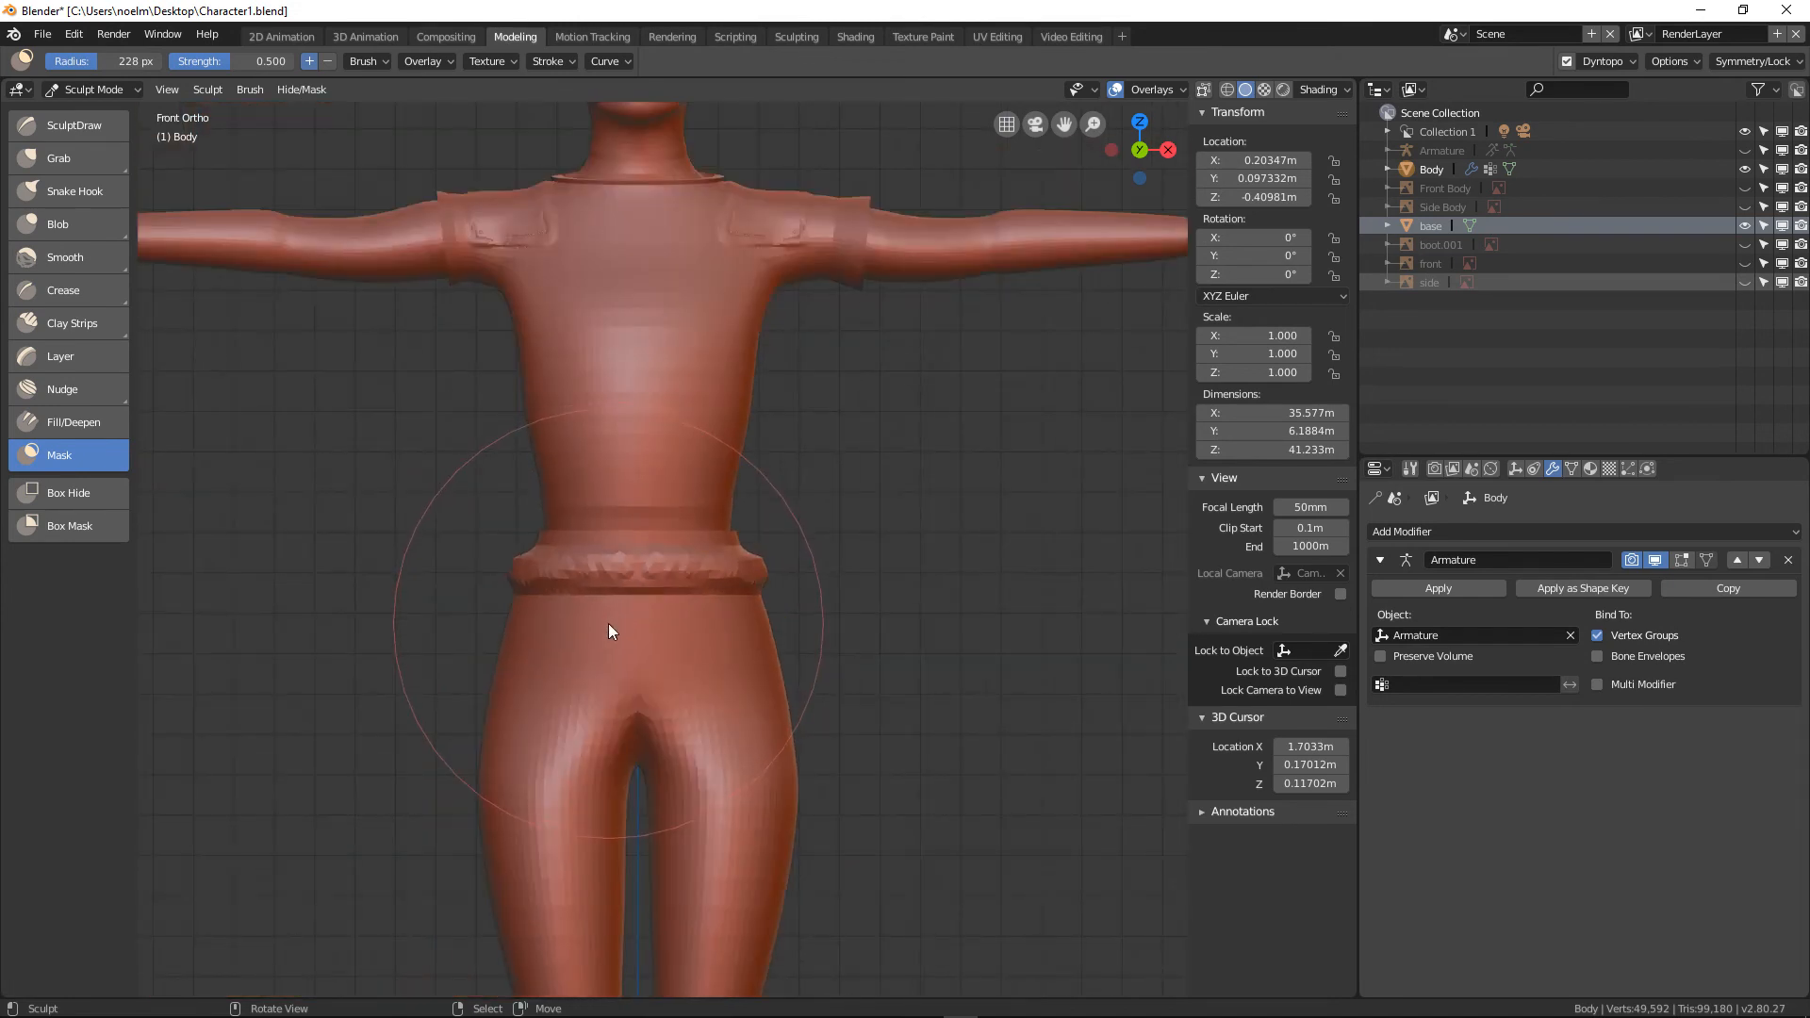
{"action": "middle_click_drag", "start_coordinate": [664, 373], "coordinate": [621, 591], "text": "shift"}
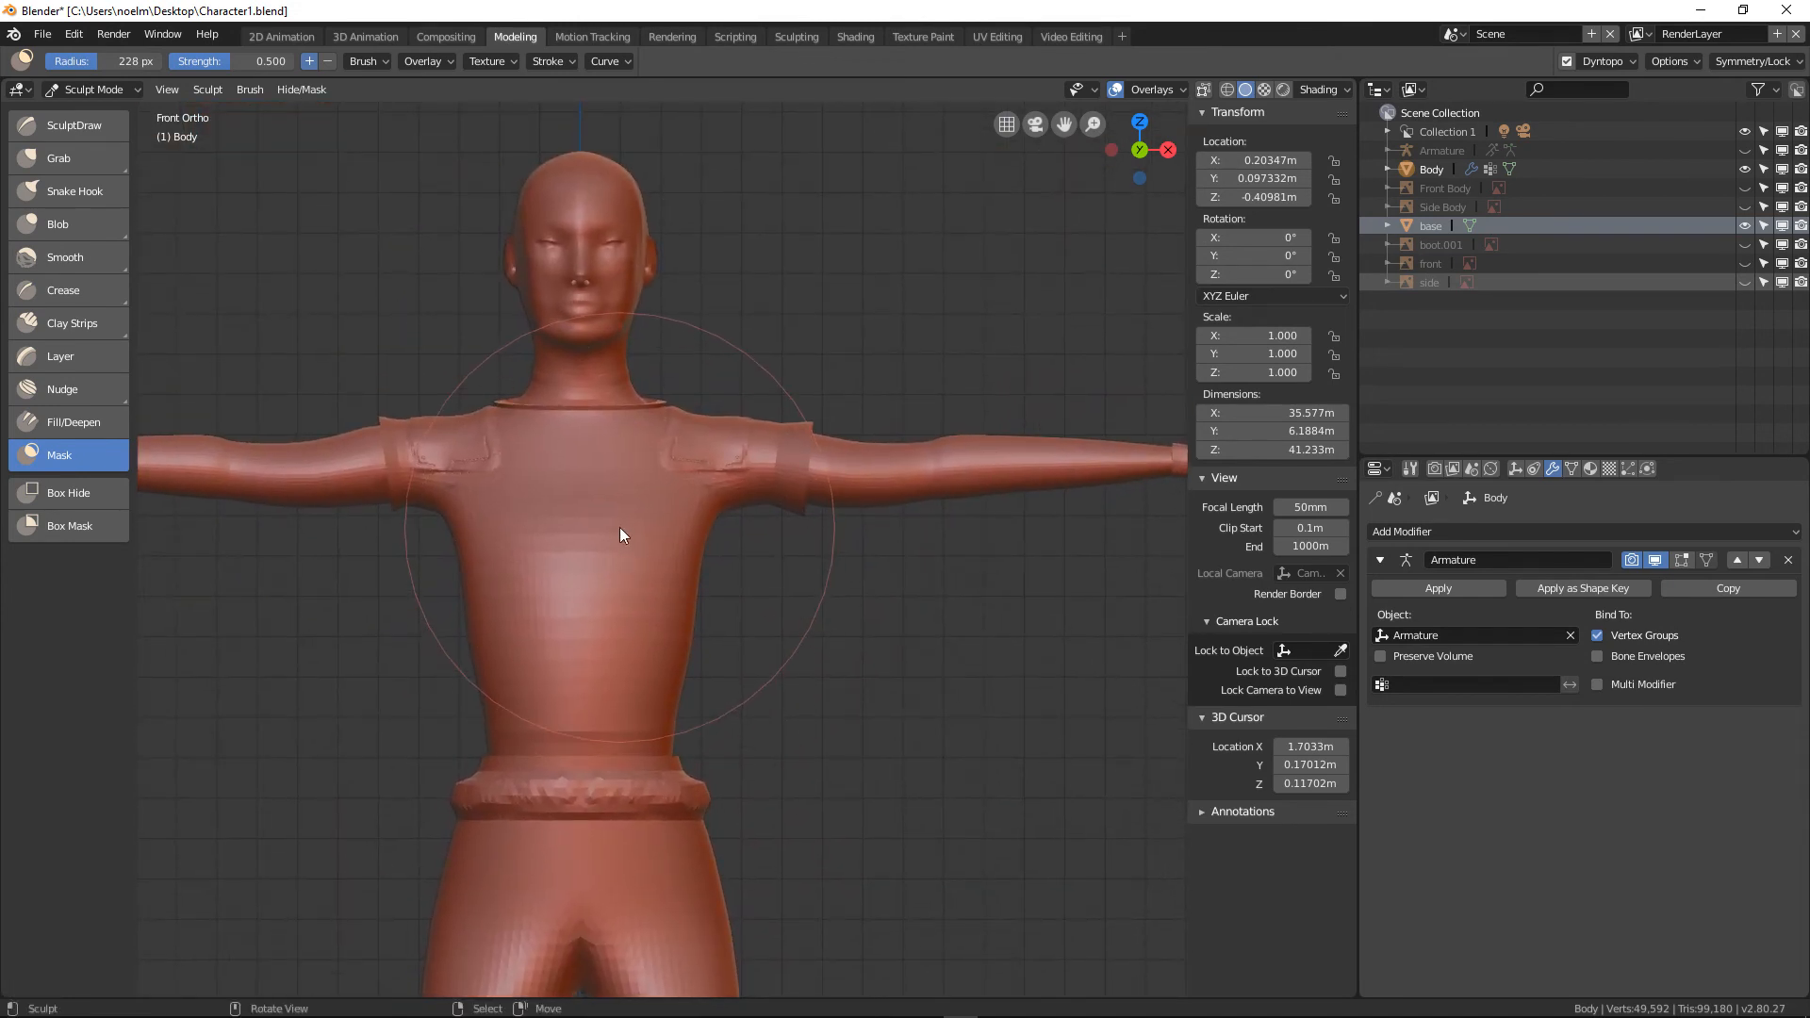
{"action": "scroll", "coordinate": [622, 524], "scroll_direction": "up", "scroll_amount": 4}
{"action": "middle_click_drag", "start_coordinate": [790, 393], "coordinate": [605, 600], "text": "shift"}
{"action": "scroll", "coordinate": [611, 594], "scroll_direction": "up", "scroll_amount": 4}
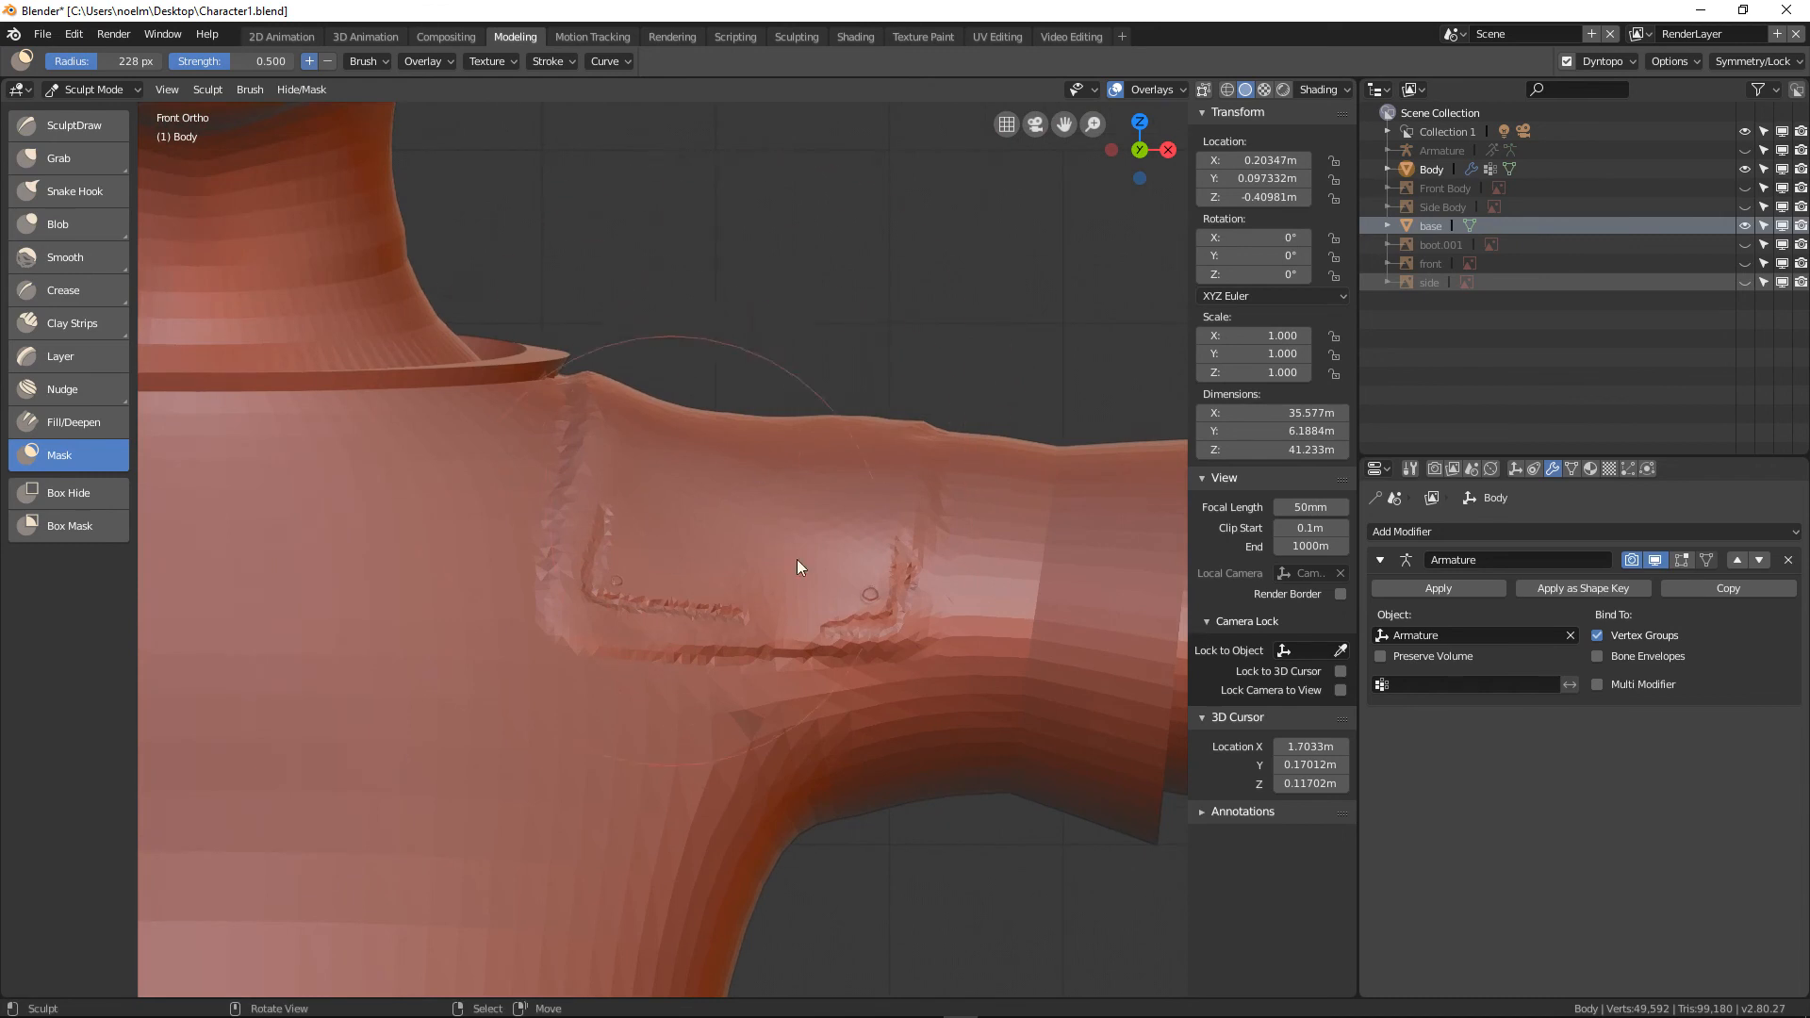
{"action": "scroll", "coordinate": [745, 566], "scroll_direction": "down", "scroll_amount": 6}
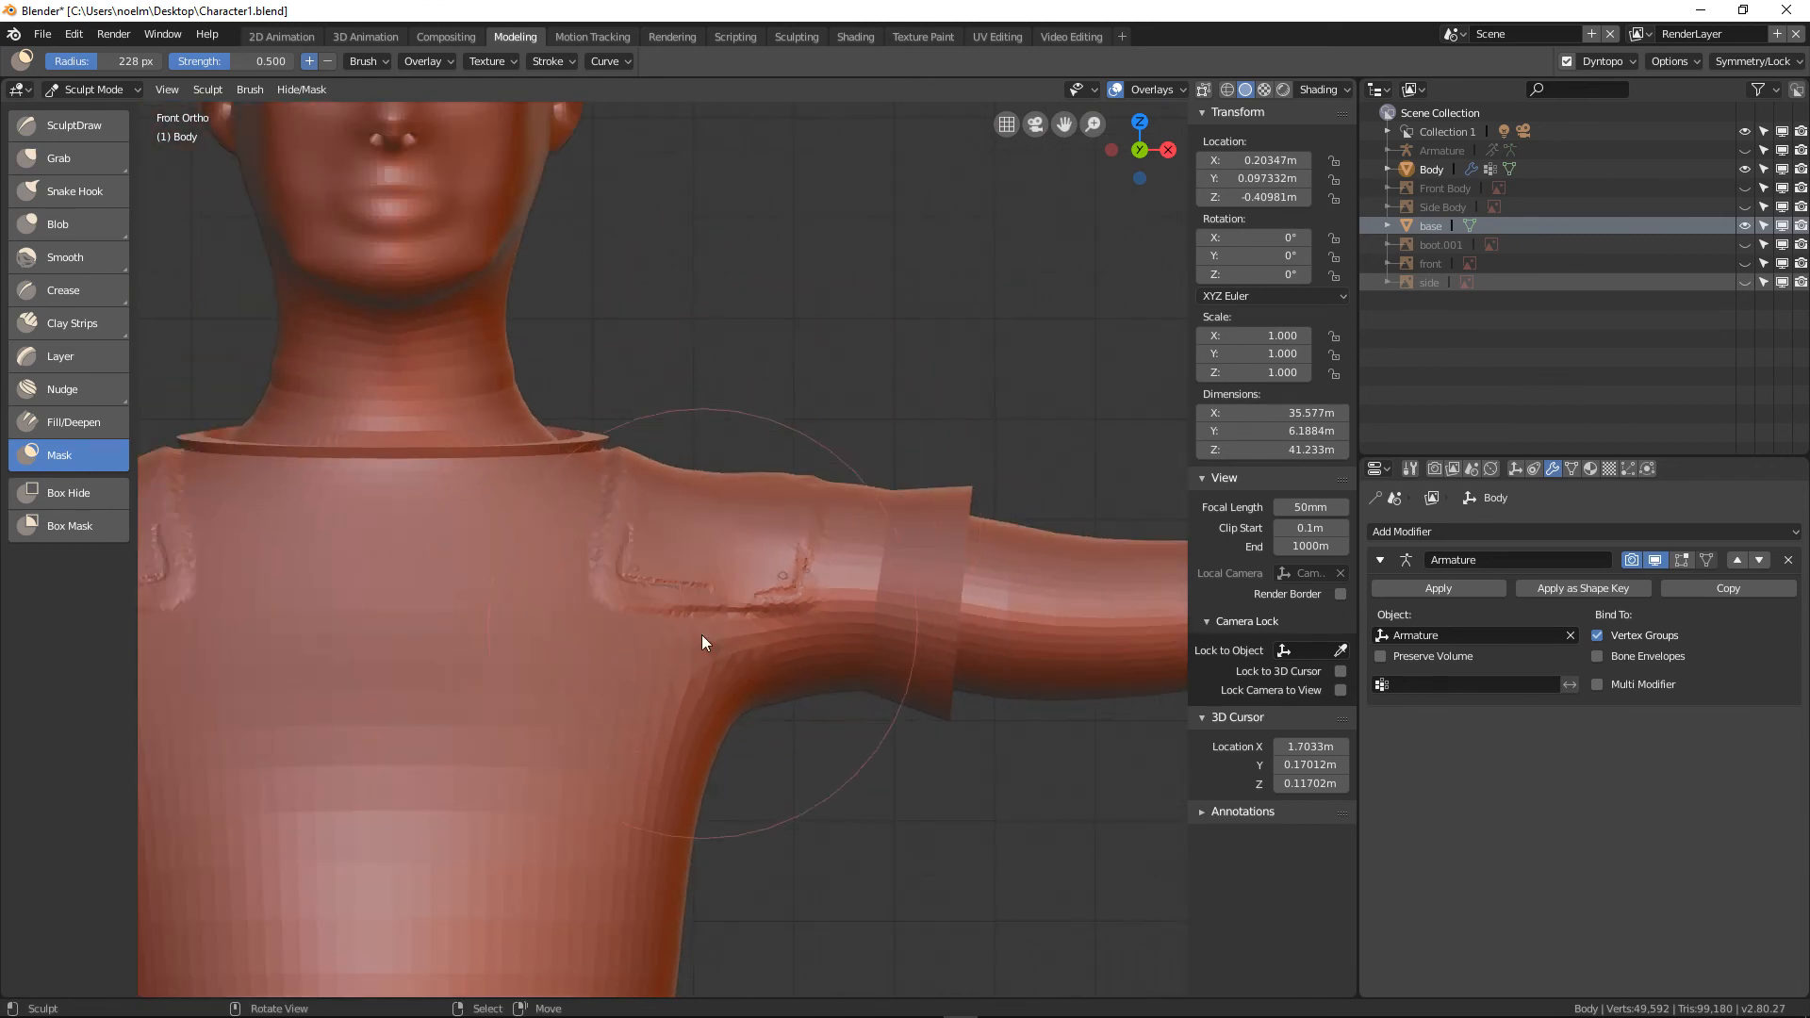
{"action": "middle_click_drag", "start_coordinate": [701, 636], "coordinate": [625, 513], "text": "shift"}
{"action": "scroll", "coordinate": [653, 497], "scroll_direction": "down", "scroll_amount": 2}
{"action": "middle_click_drag", "start_coordinate": [595, 625], "coordinate": [636, 509], "text": "shift"}
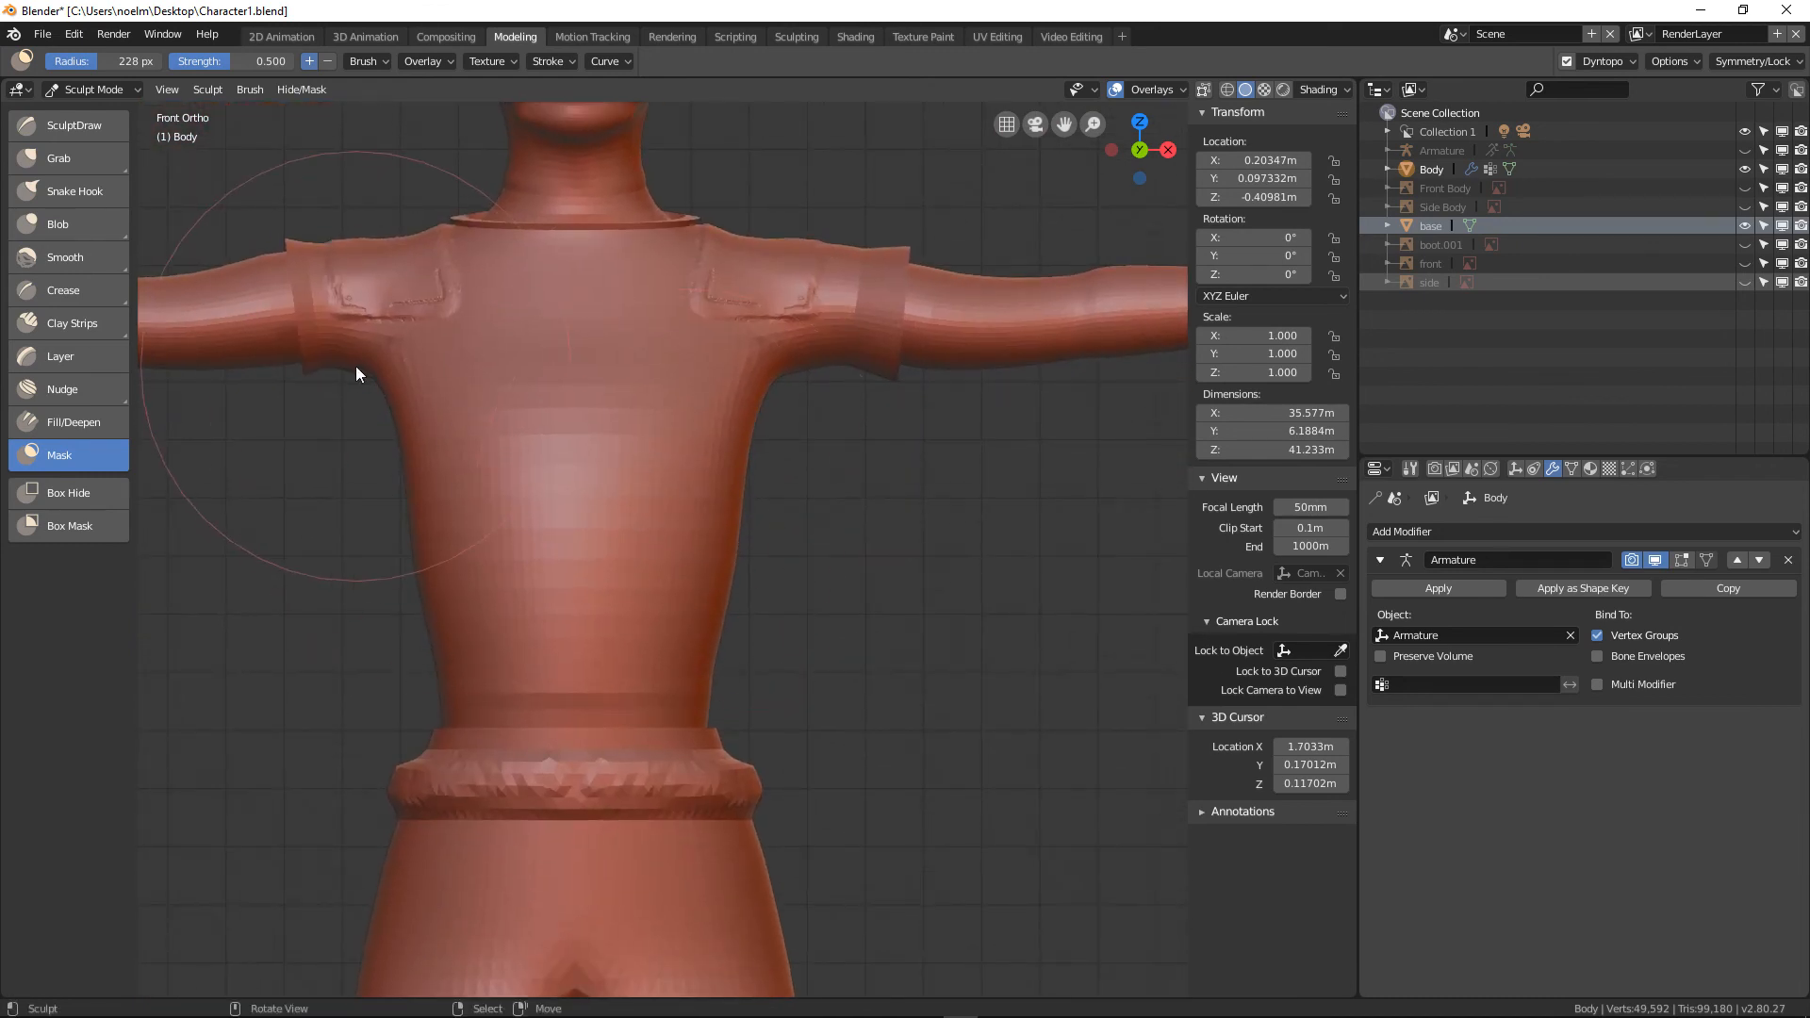